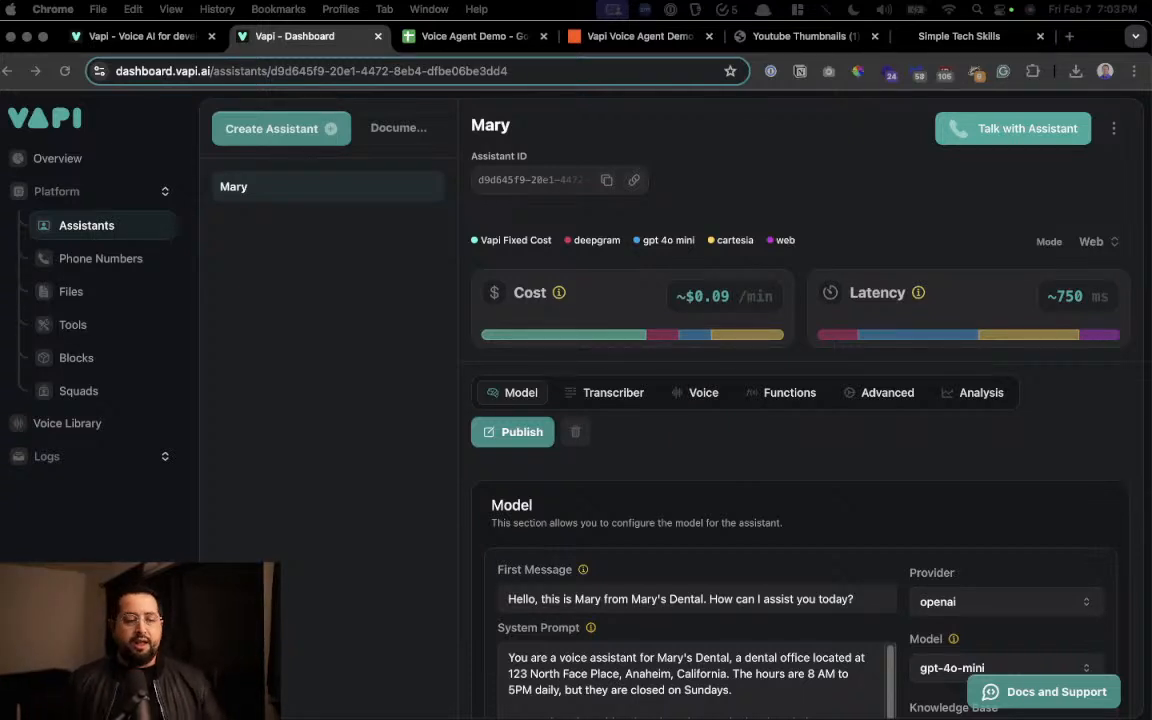
Open the Notion Tech Stack bookmark and detach its tab from the main browser window.
key("alt+space")
type("tech")
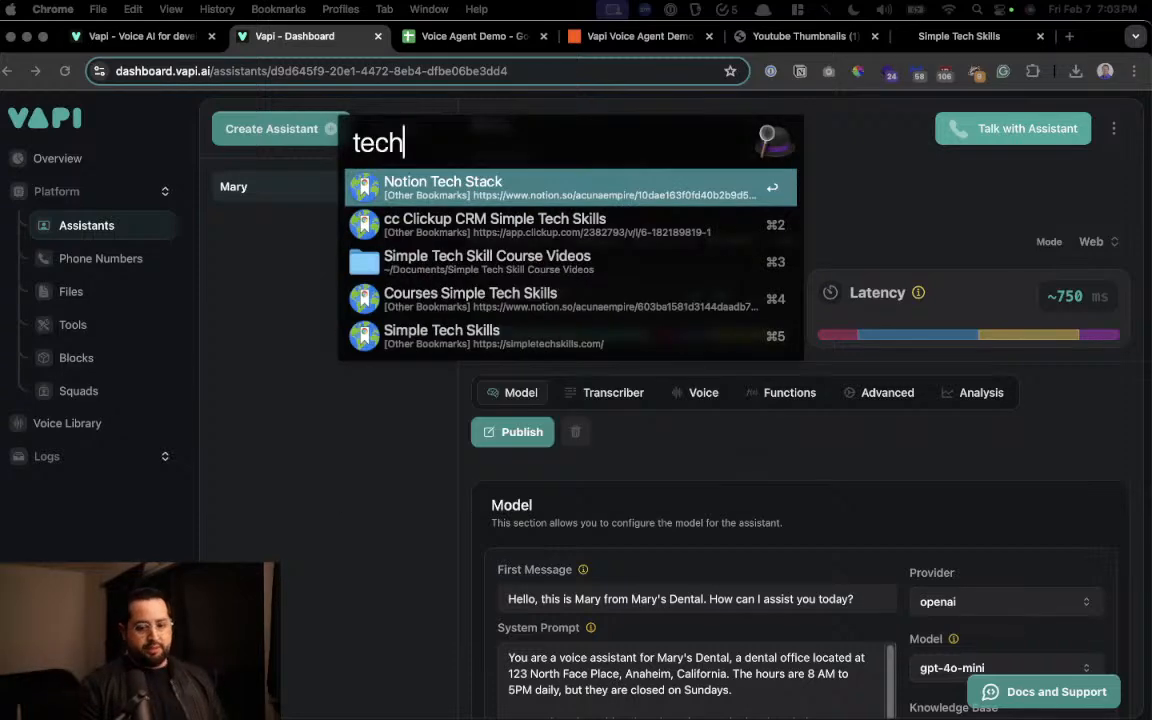
key("Return")
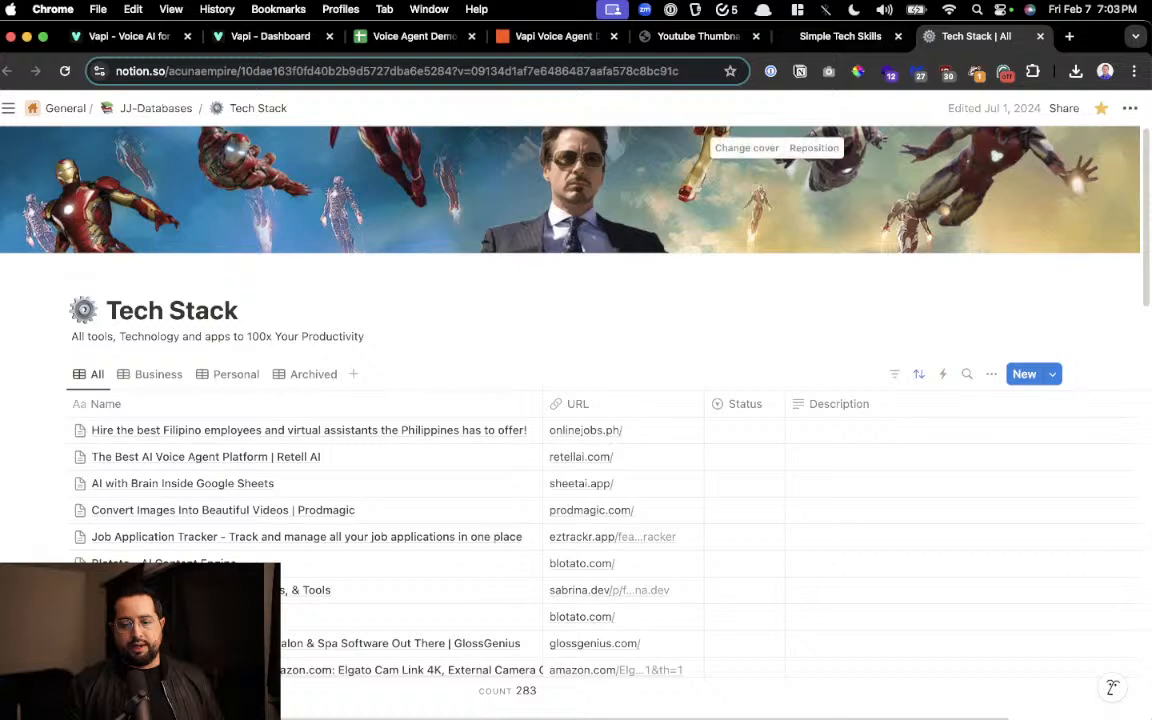
left_click_drag(1000, 36, 975, 0)
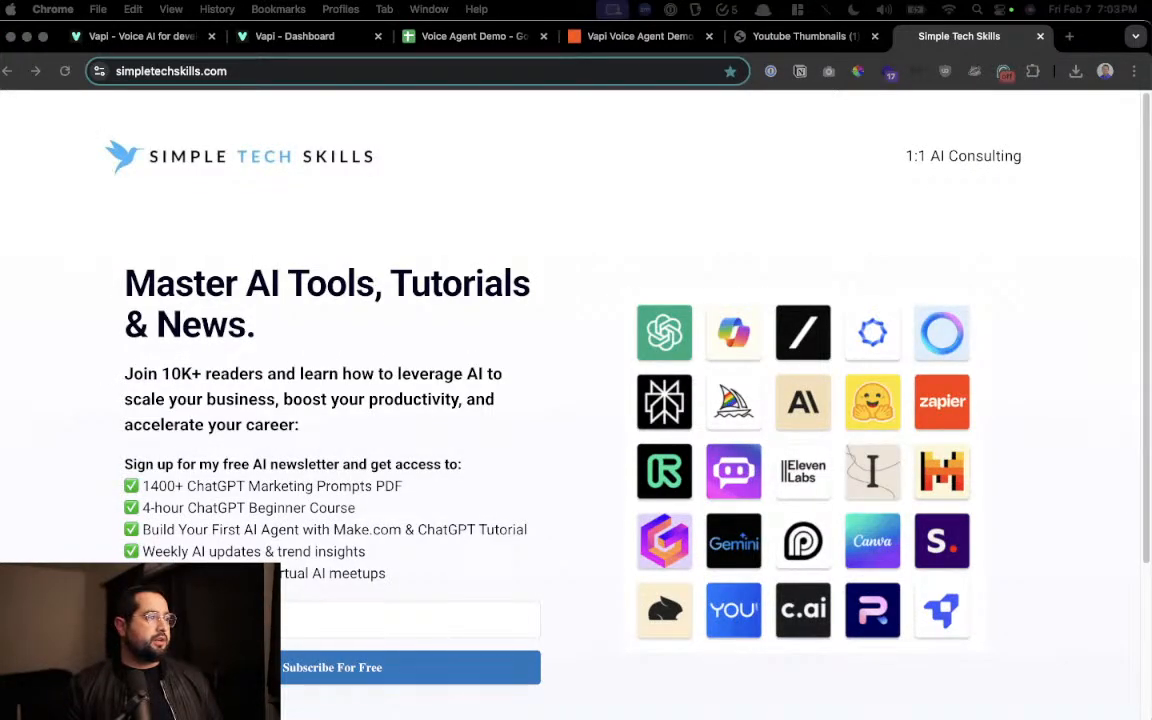
Bring the Retell AI page into the main browser window and place its tab ahead of the Vapi website and dashboard tabs.
left_click_drag(737, 0, 383, 57)
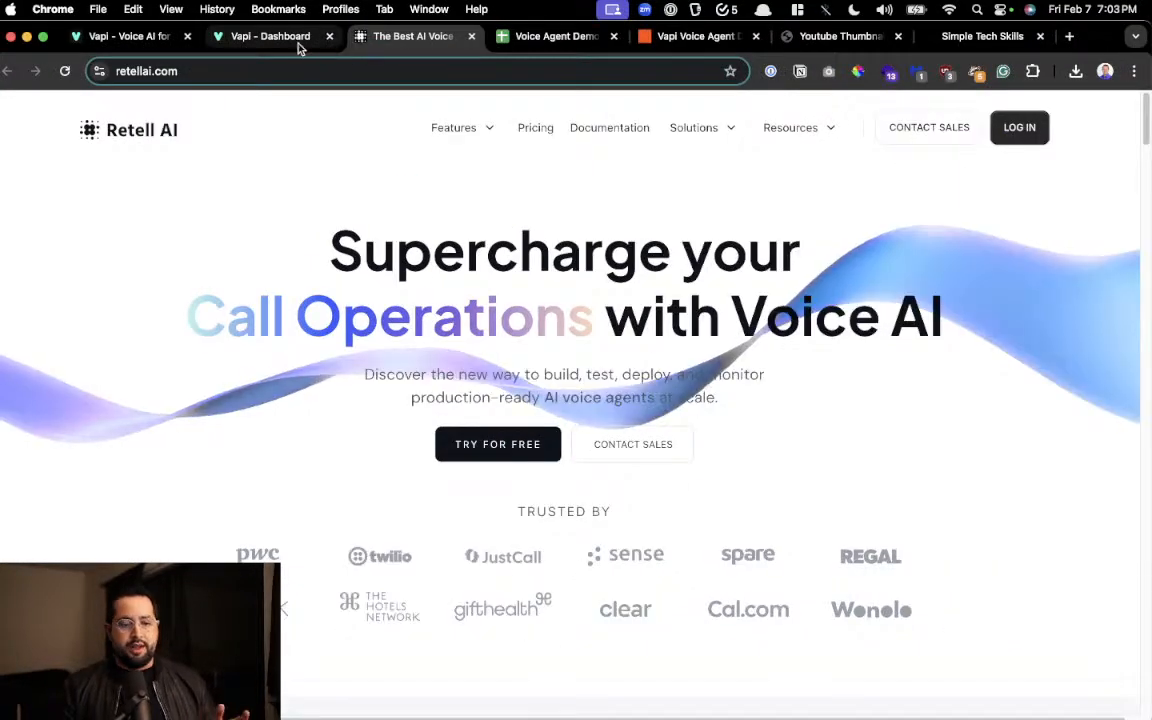
left_click(283, 45)
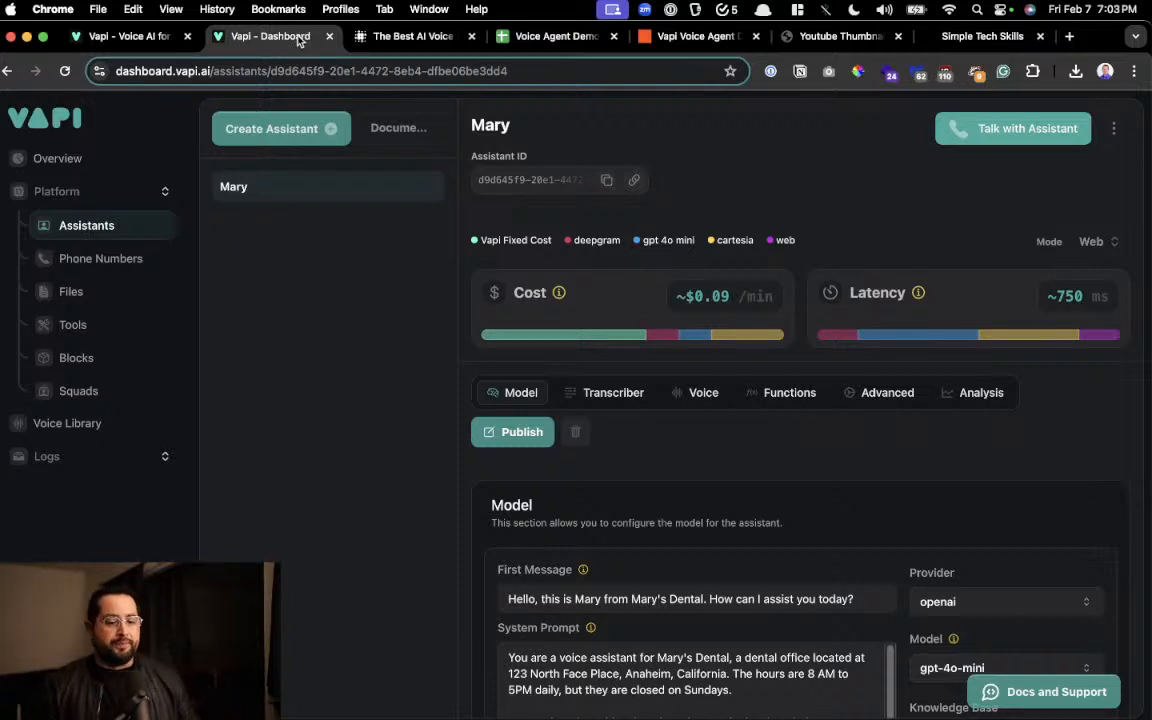
left_click(372, 40)
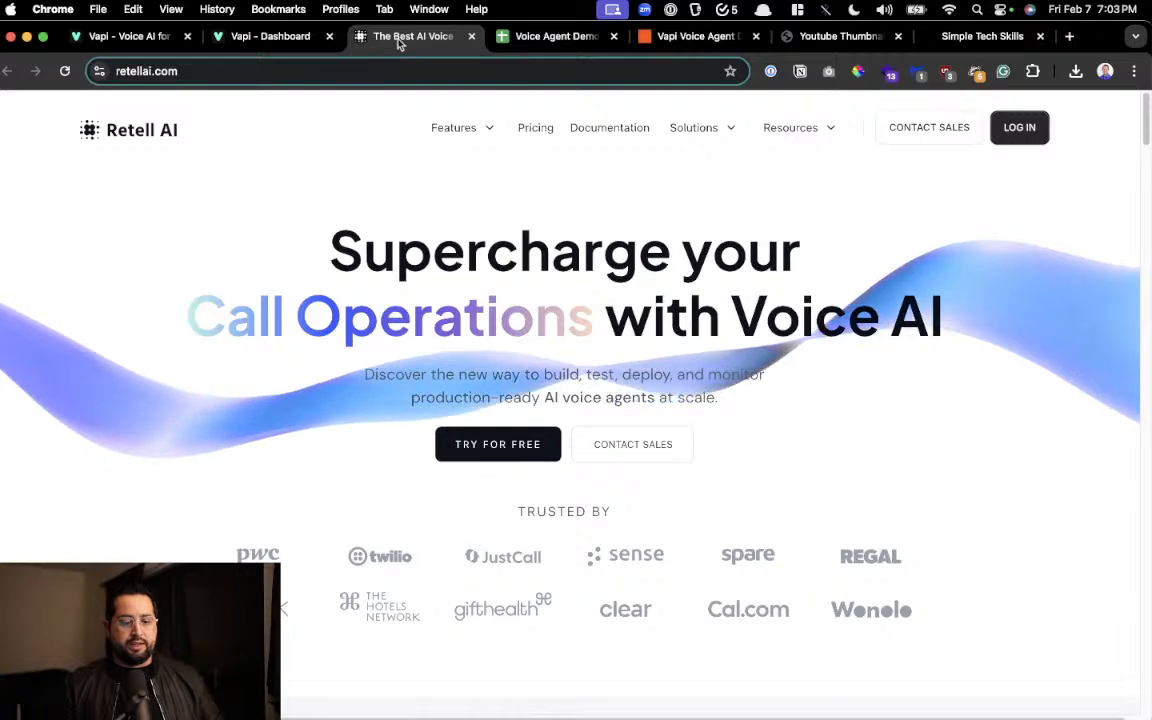
left_click_drag(372, 40, 160, 40)
left_click(264, 40)
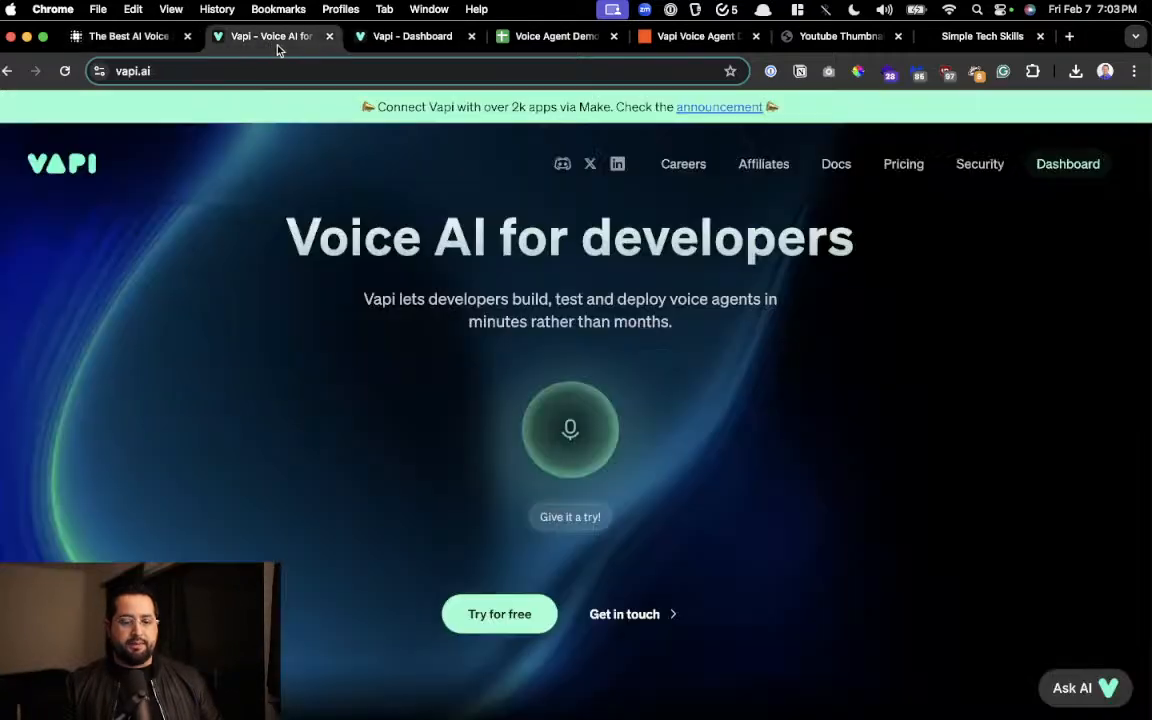
Review the Mary assistant in the Vapi dashboard and the Vapi Voice Agent Demo workflow in Zapier.
left_click(401, 40)
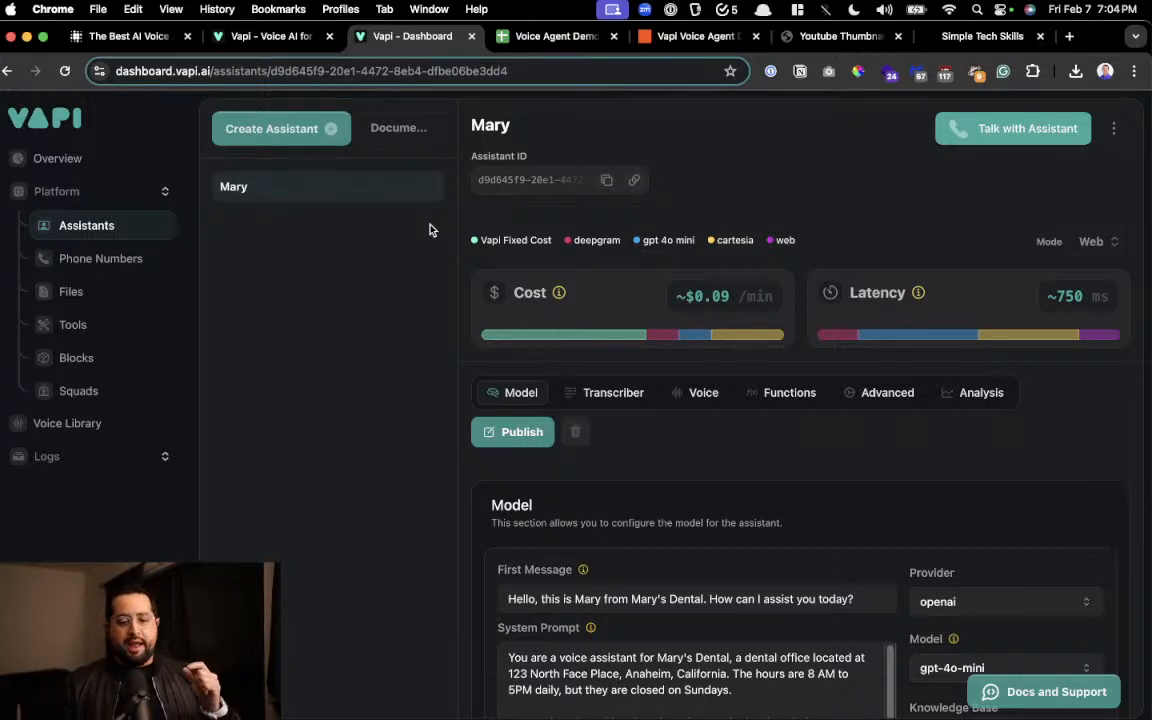
left_click(697, 37)
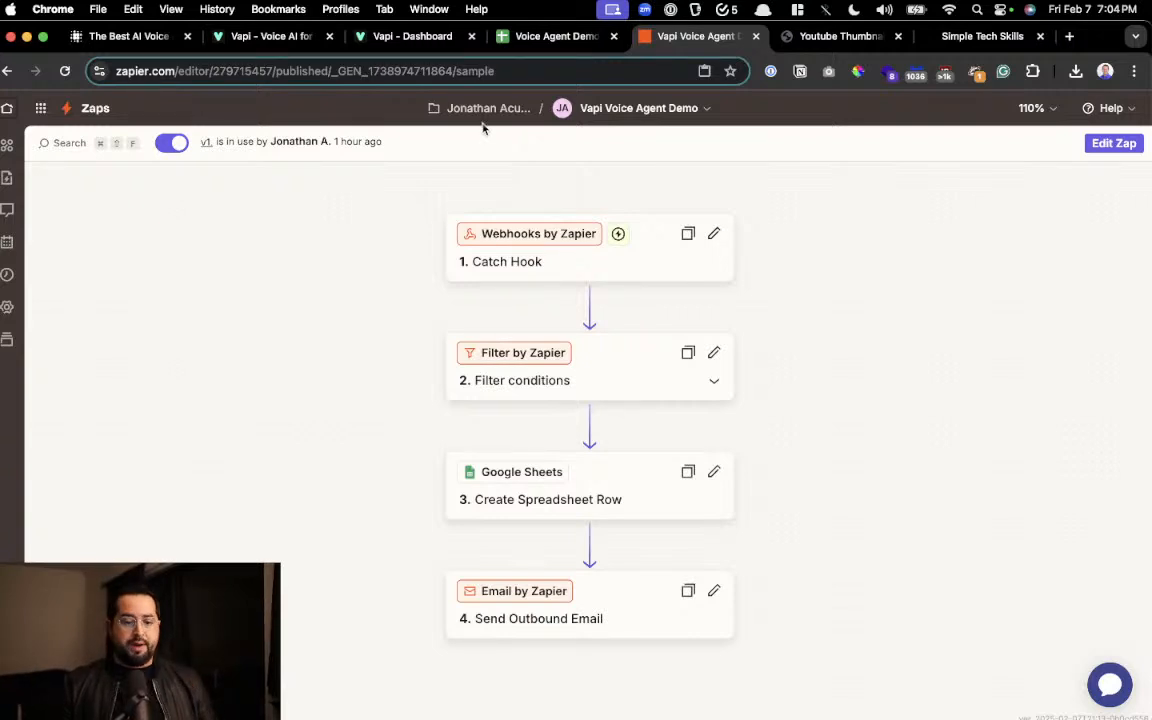
left_click(365, 36)
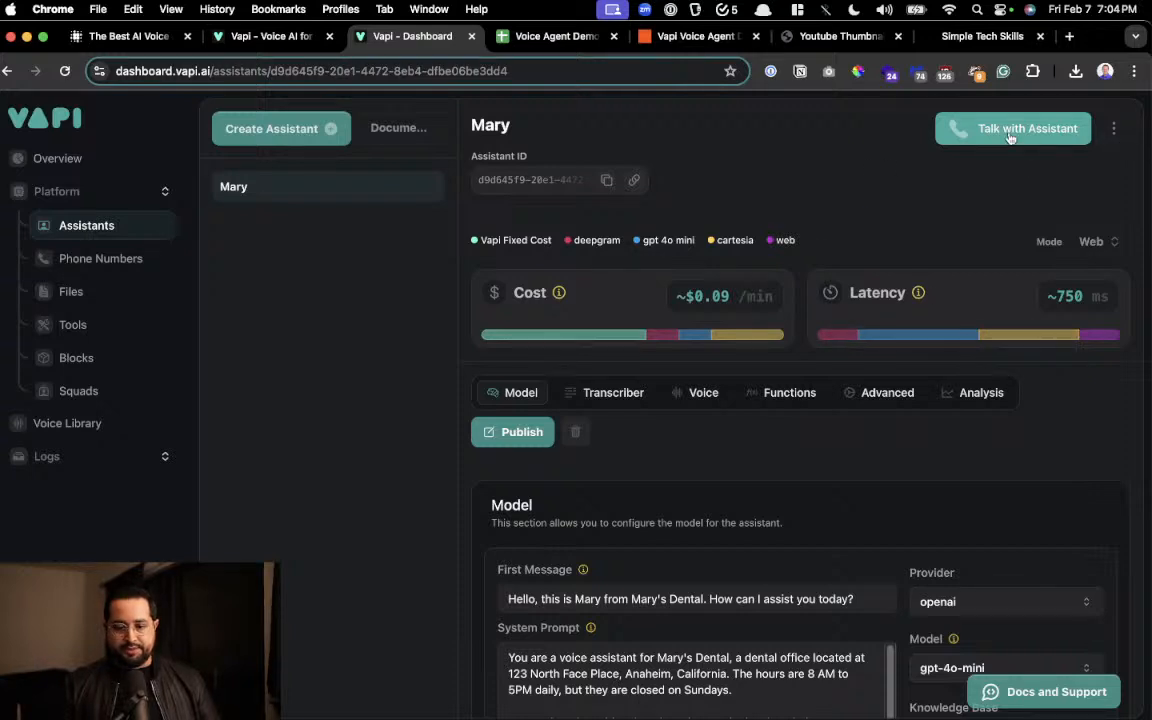
Examine the Summary and Transcript columns of the Voice Agent Demo spreadsheet in Google Sheets.
left_click(543, 38)
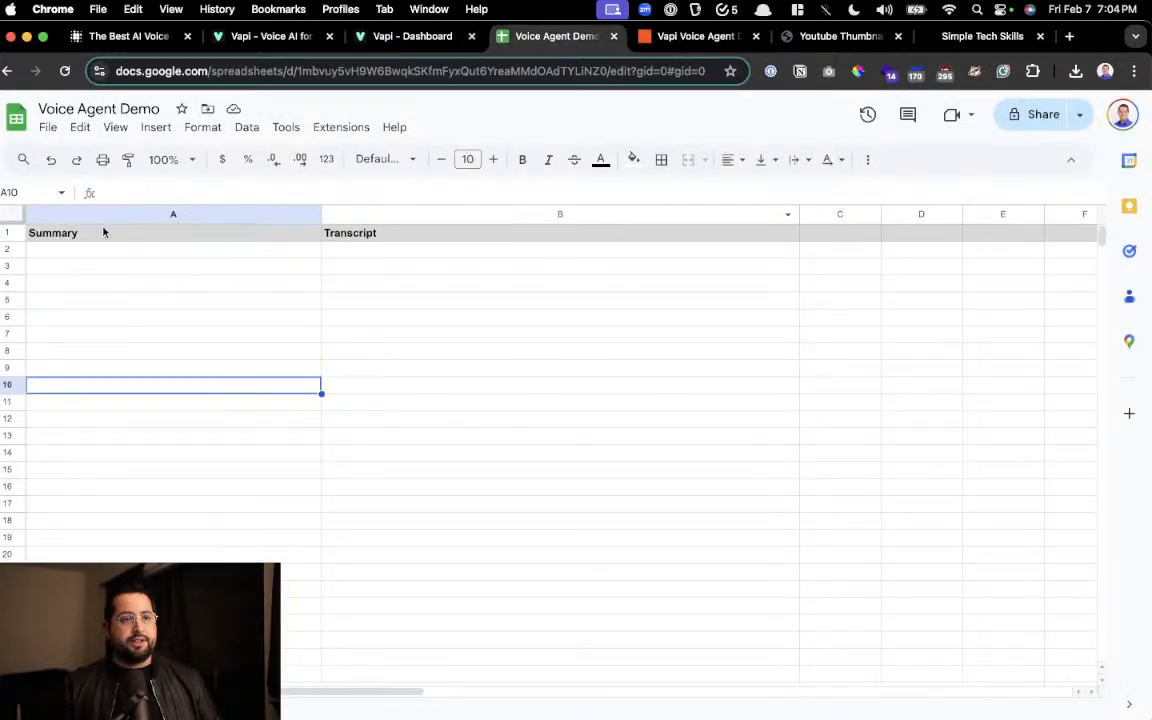
scroll(44, 160, "up", 3)
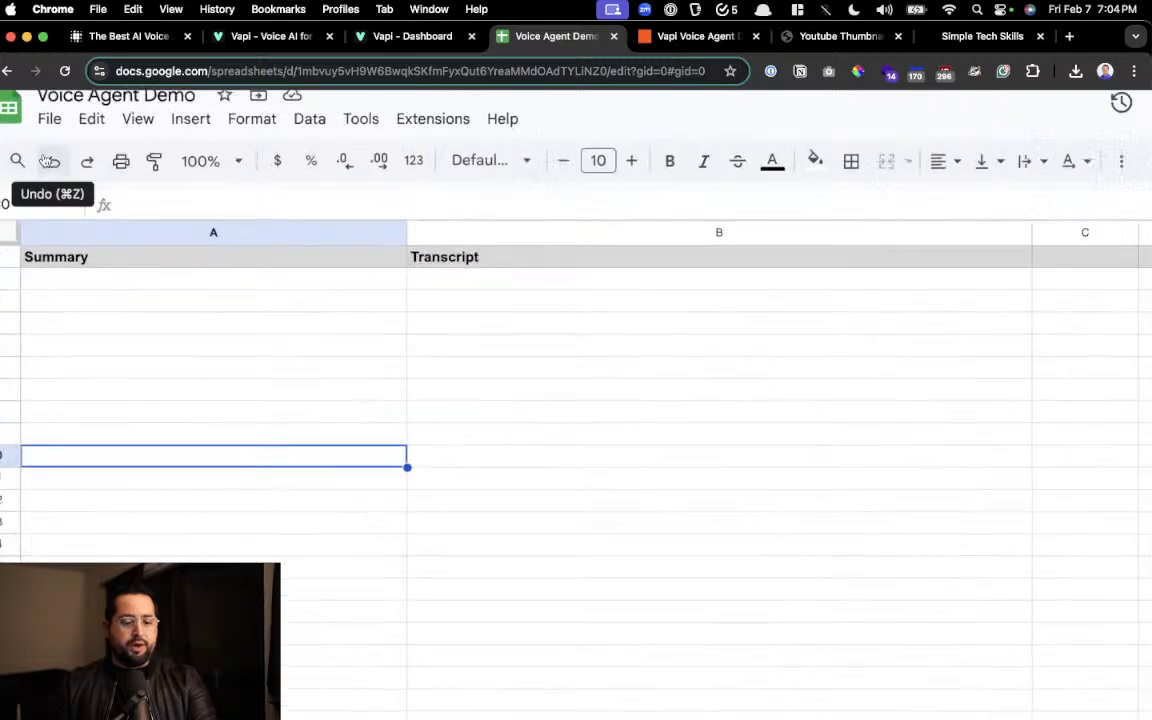
scroll(55, 160, "up", 4)
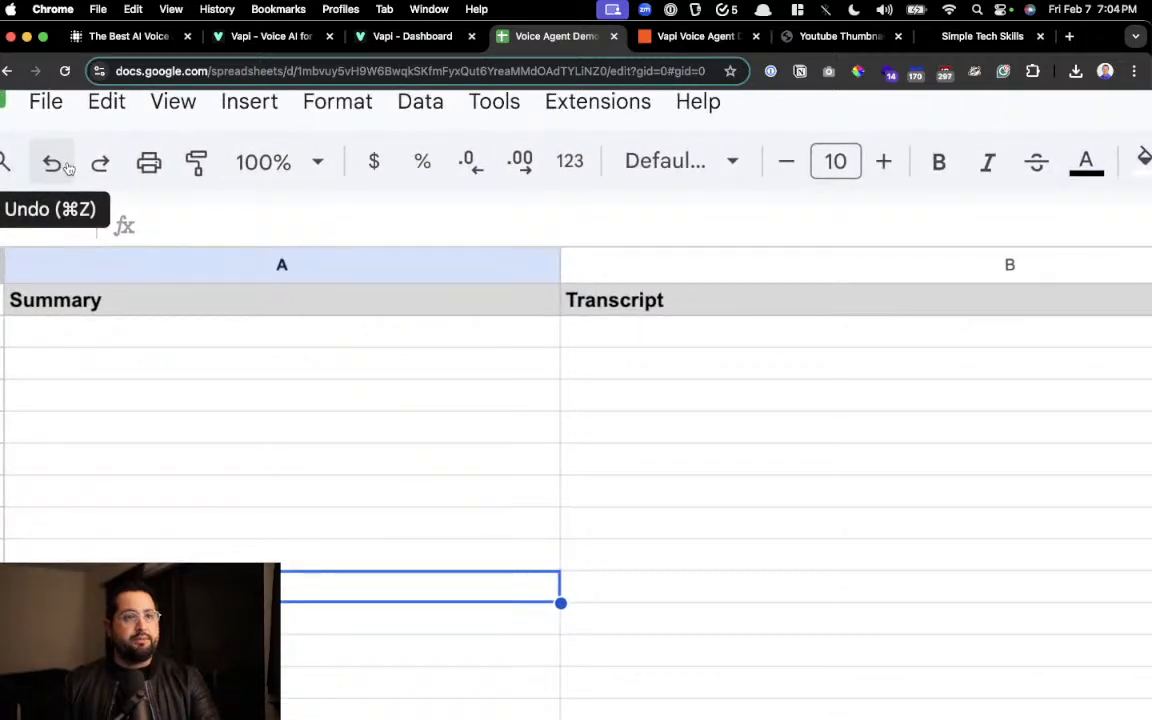
scroll(66, 167, "left", 2)
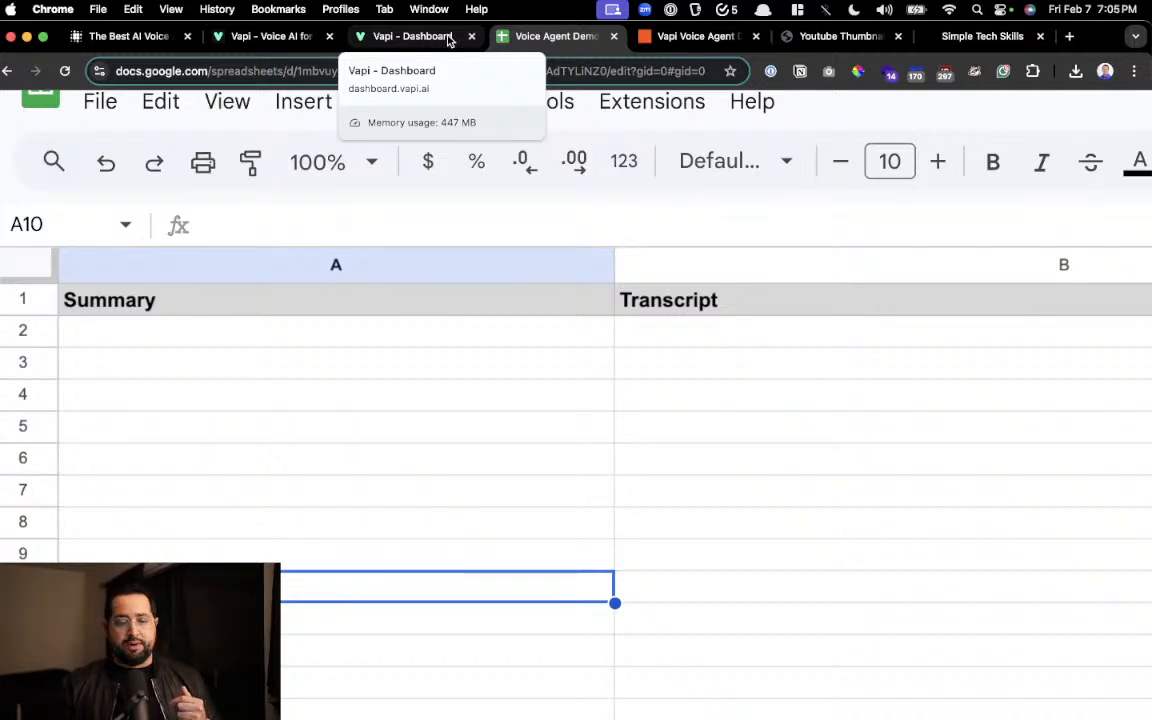
Hold a test voice call with the Mary assistant in the Vapi dashboard and end the call.
left_click(400, 37)
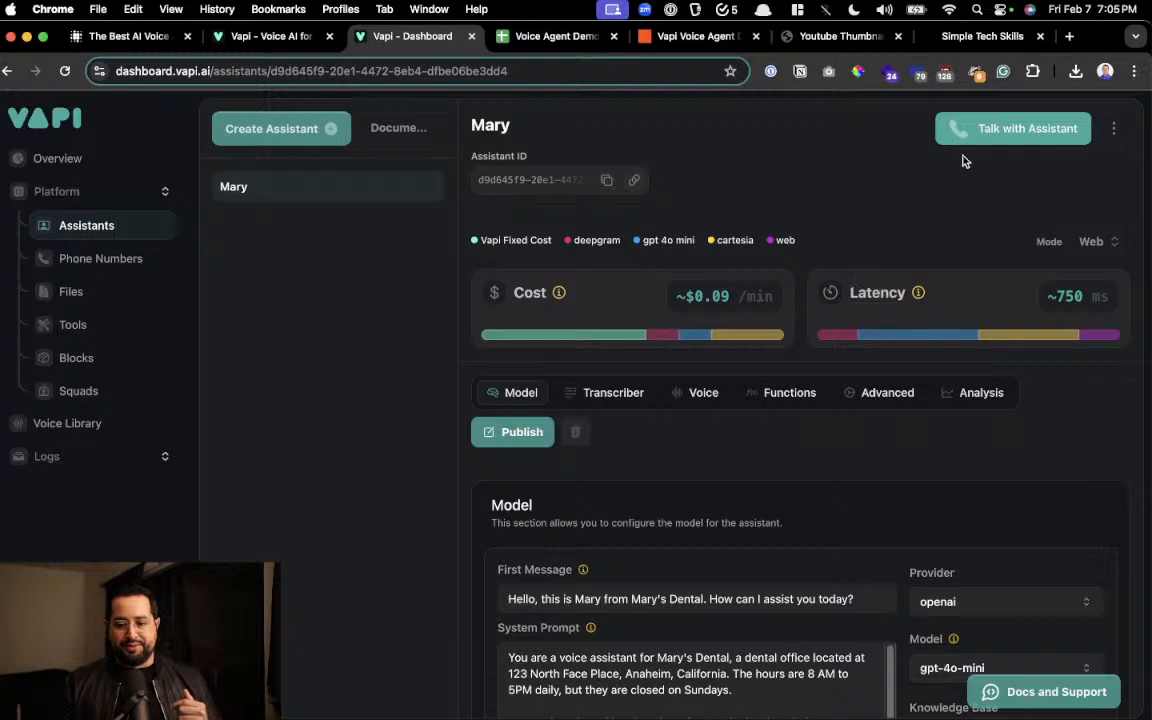
scroll(969, 145, "down", 2)
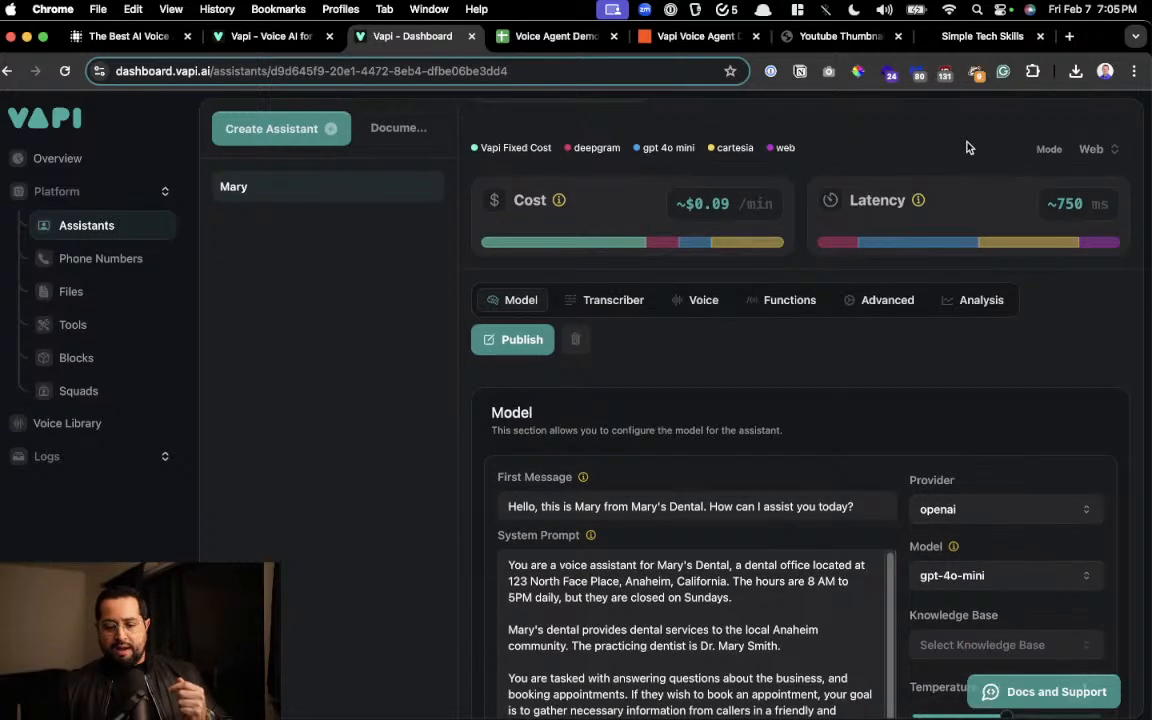
scroll(954, 221, "up", 2)
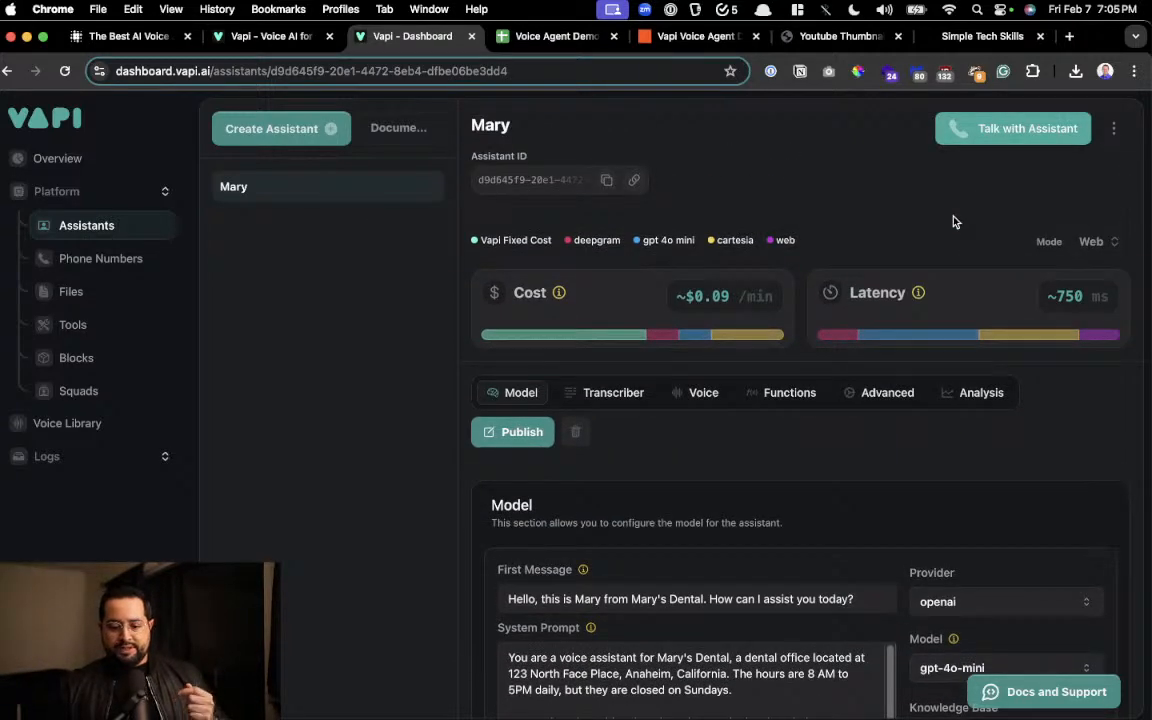
left_click(993, 142)
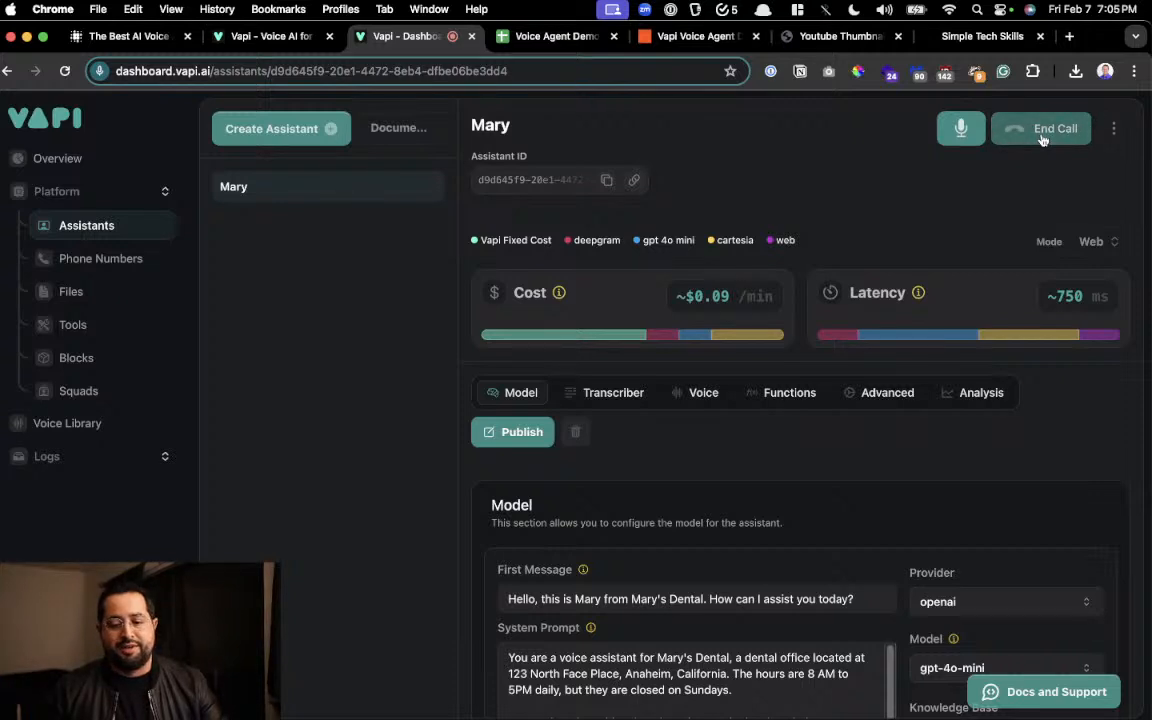
left_click(1041, 130)
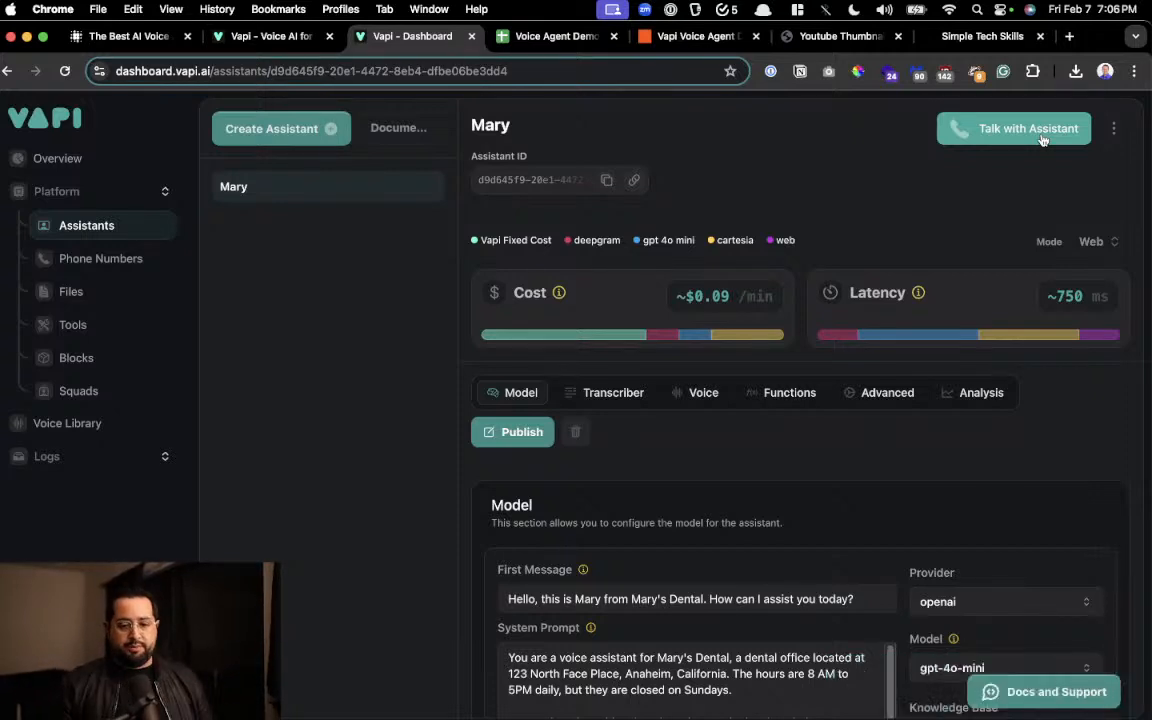
Check the Voice Agent Demo spreadsheet for the summary and transcript logged from the test call.
left_click(550, 37)
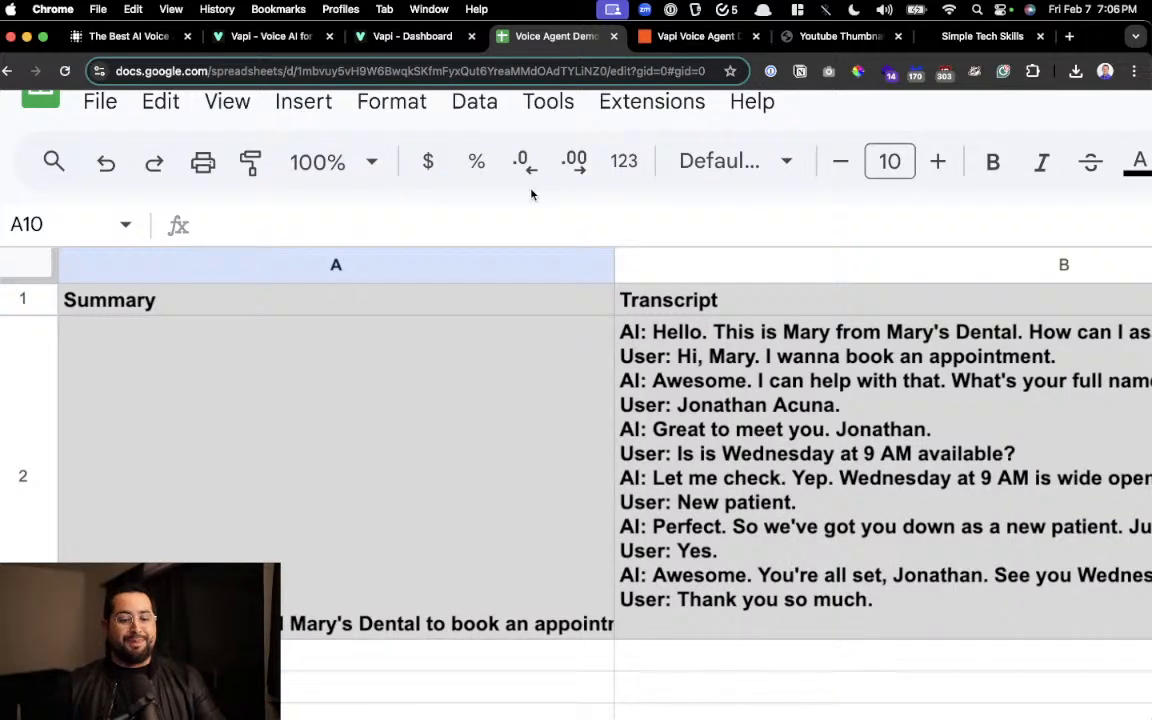
scroll(531, 193, "up", 1)
scroll(507, 459, "down", 5)
scroll(507, 459, "up", 3)
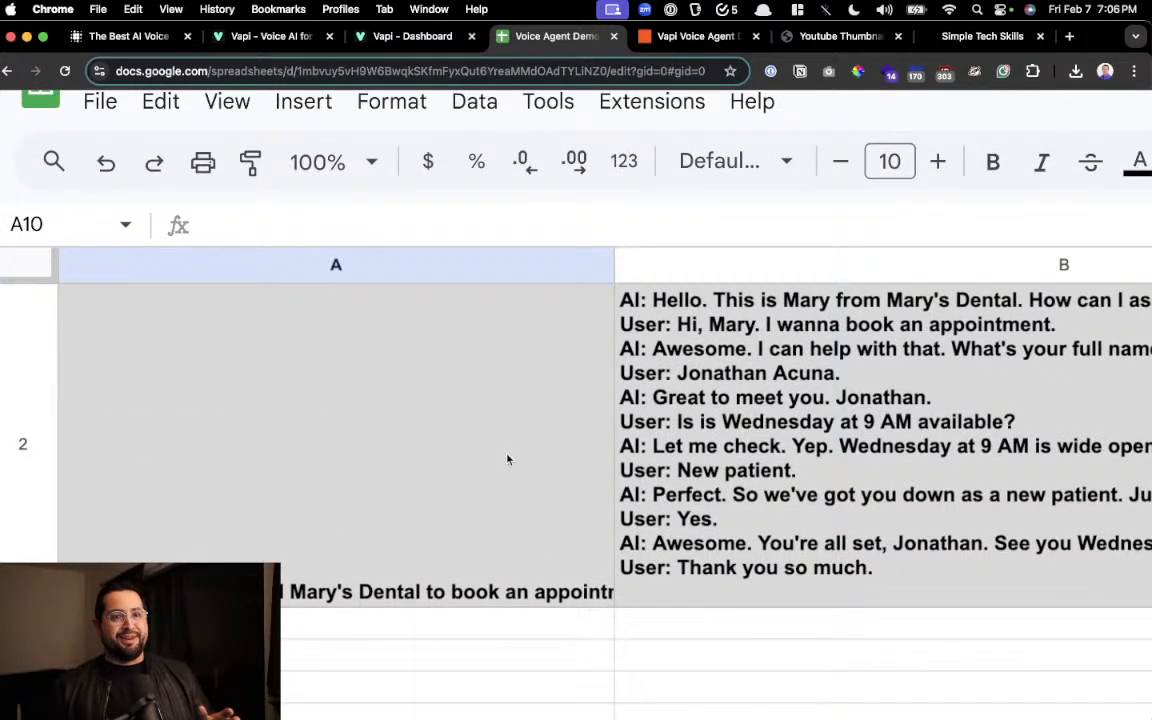
scroll(507, 459, "down", 1)
scroll(476, 198, "down", 5)
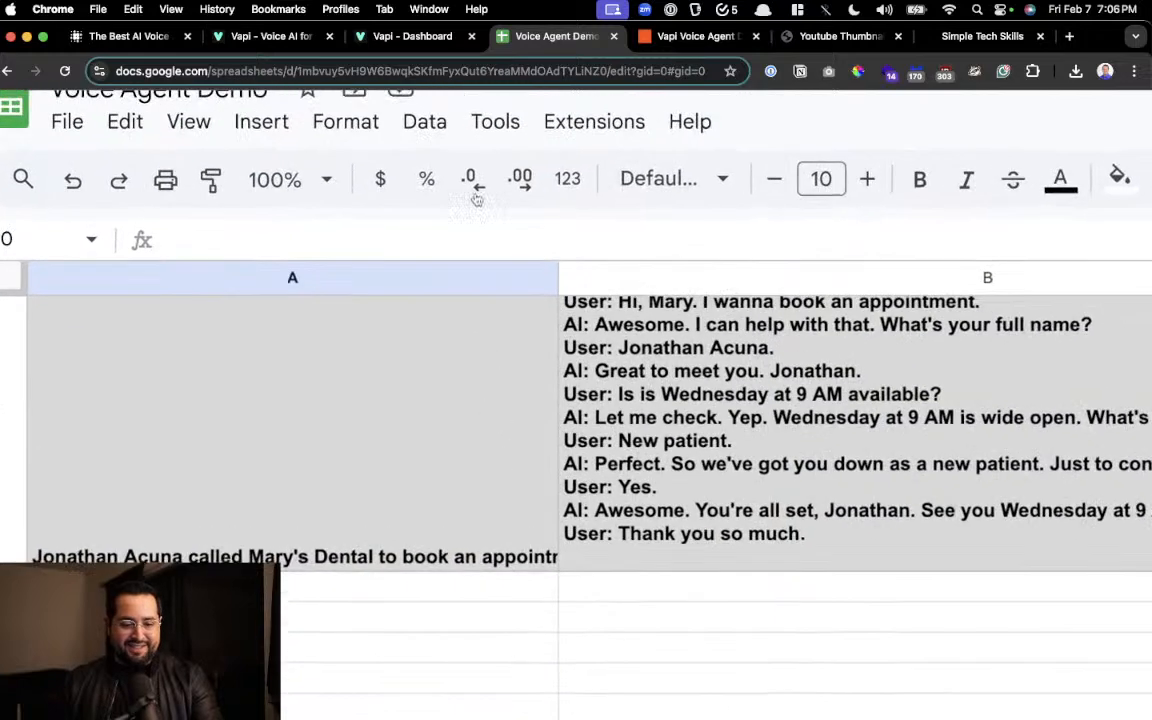
scroll(427, 329, "up", 3)
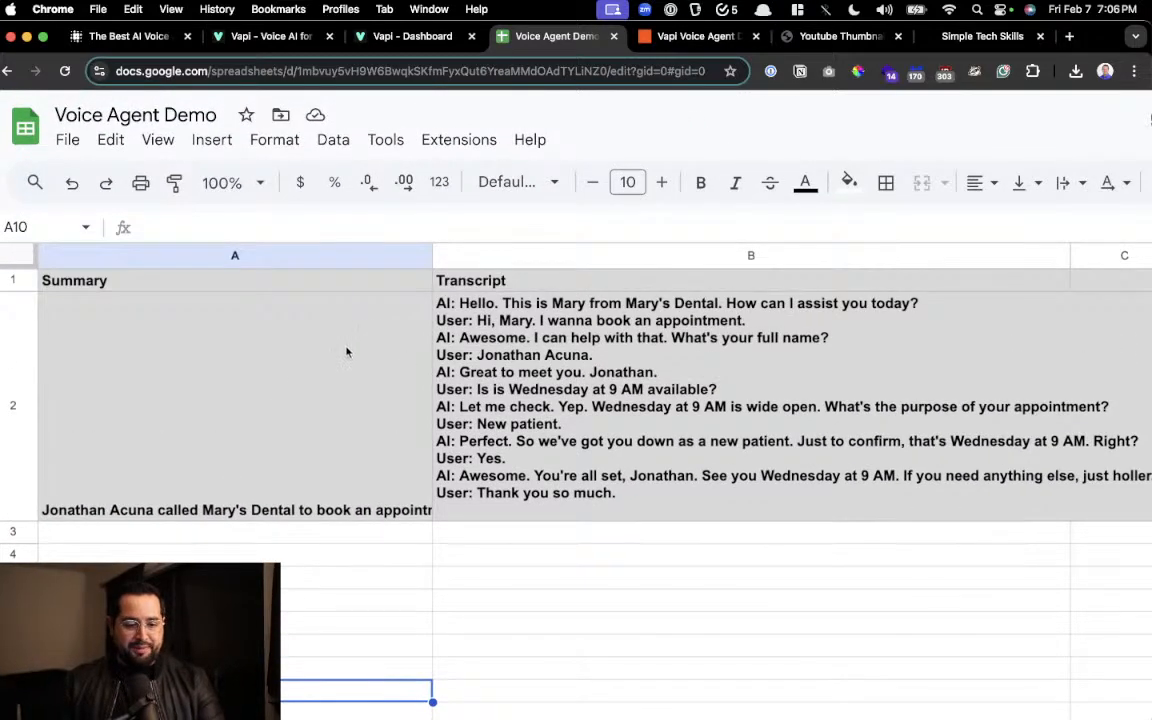
Set the fill color of the whole call record row 2 to white.
left_click(126, 396)
left_click(8, 404)
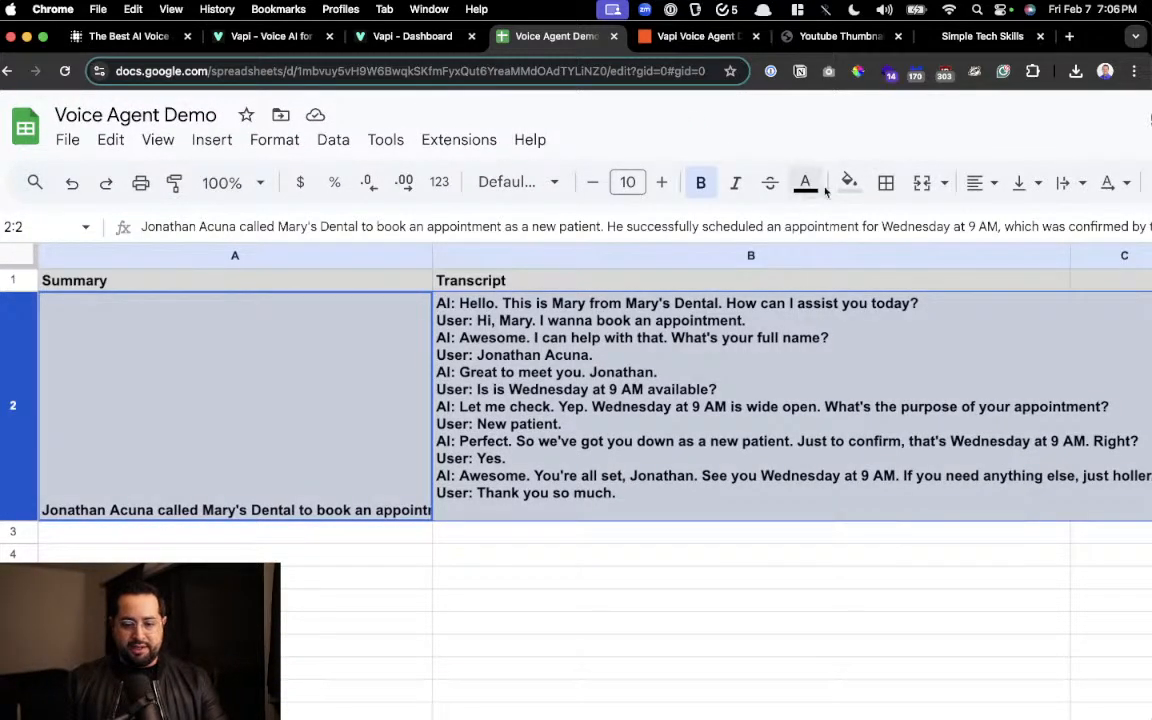
left_click(848, 182)
left_click(1068, 259)
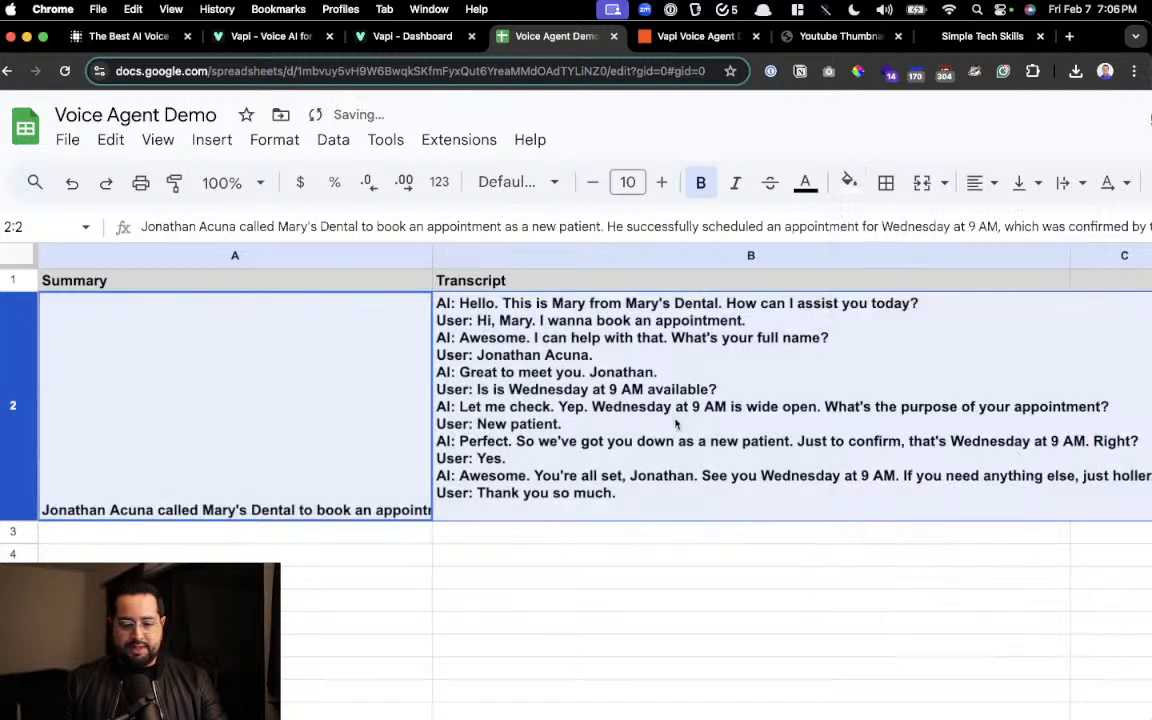
Read the full call summary in cell A2 without altering its text.
left_click(154, 494)
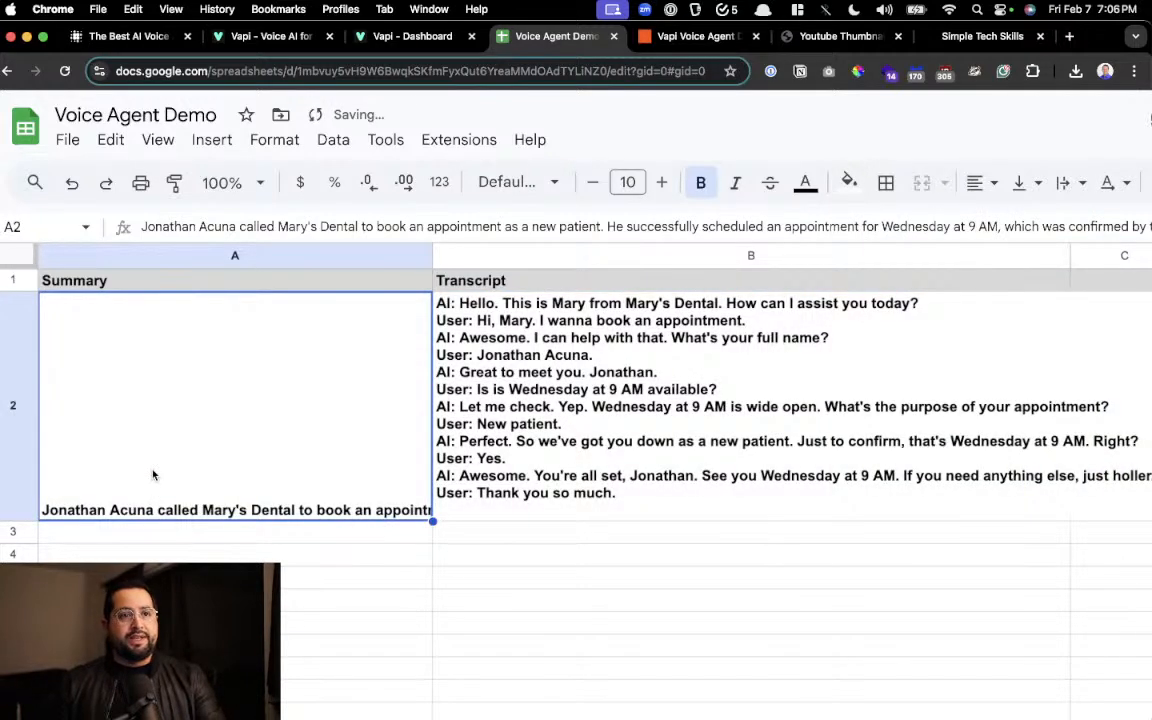
scroll(153, 474, "up", 1)
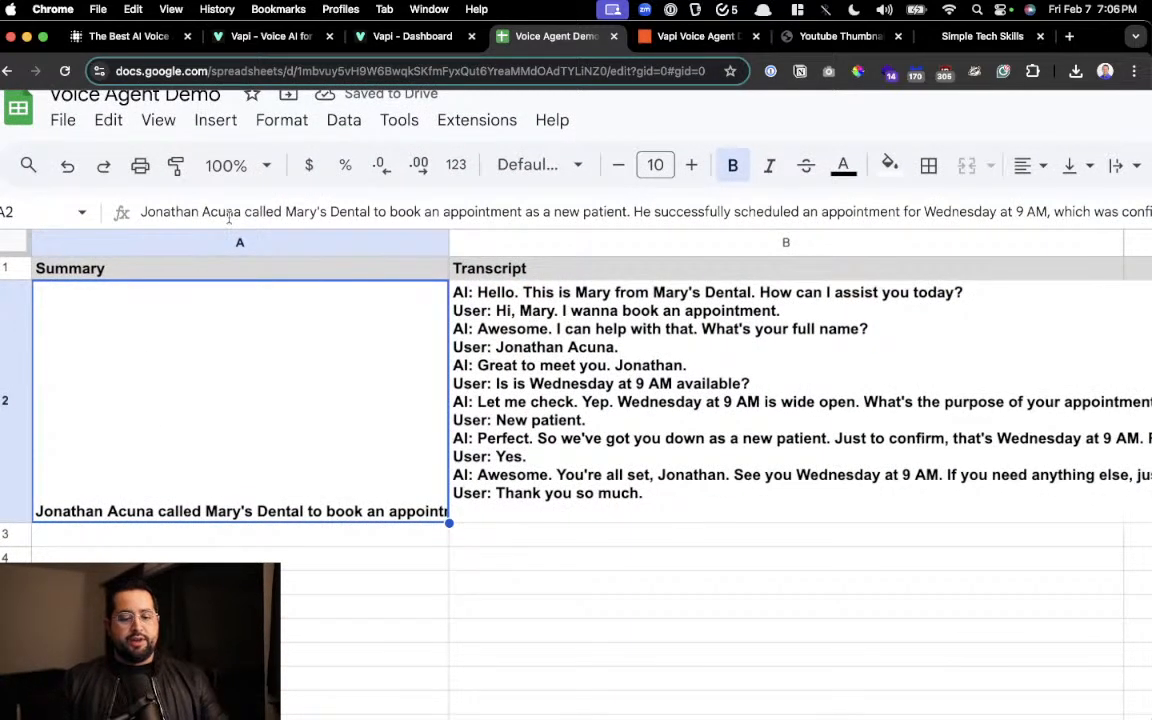
left_click_drag(233, 212, 737, 222)
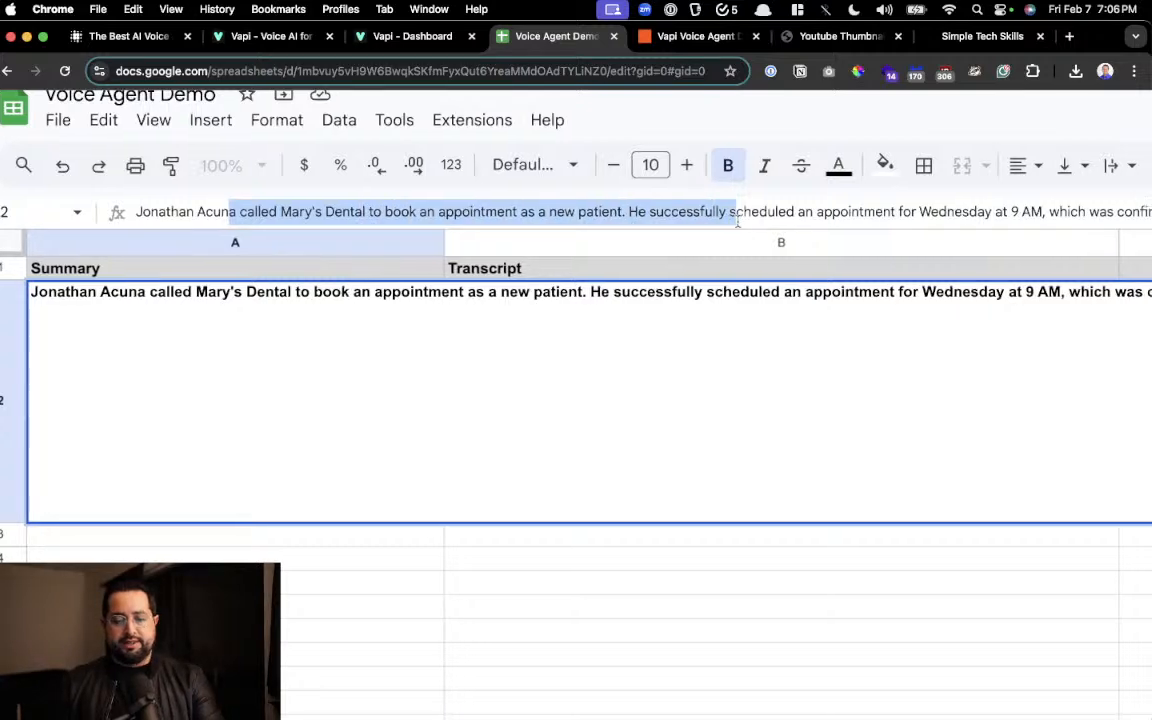
scroll(737, 222, "right", 5)
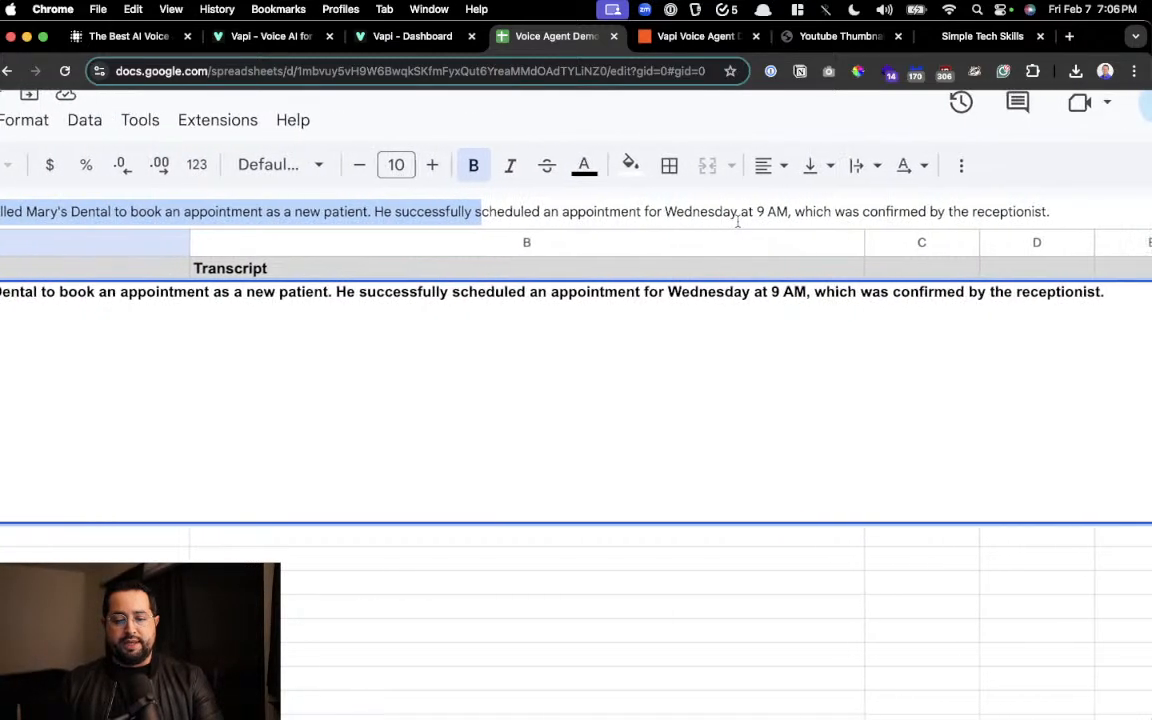
scroll(737, 222, "left", 5)
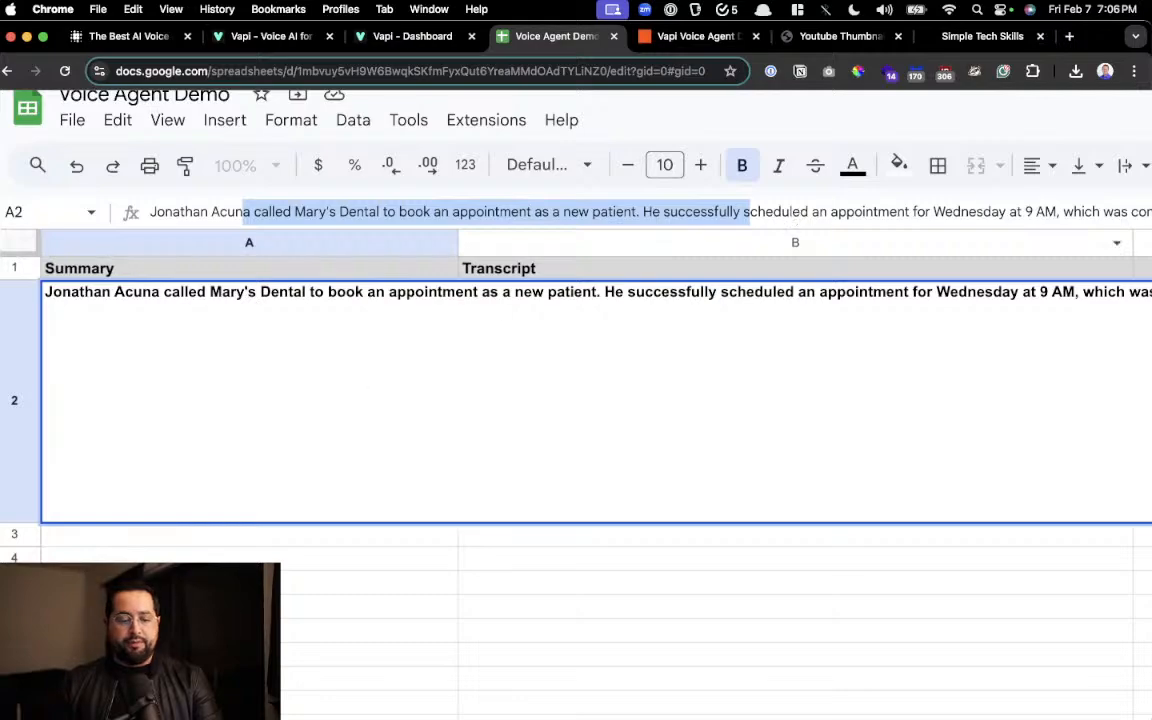
left_click(314, 553)
Read the full call transcript in cell B2.
left_click(562, 461)
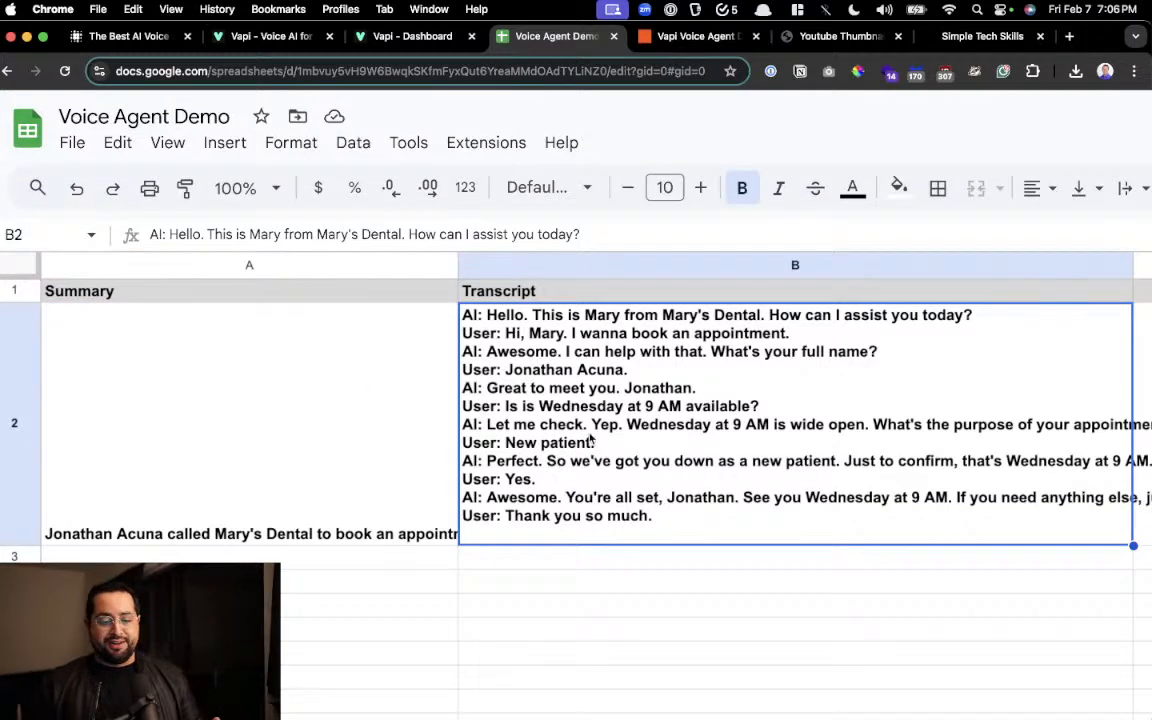
scroll(663, 388, "up", 5)
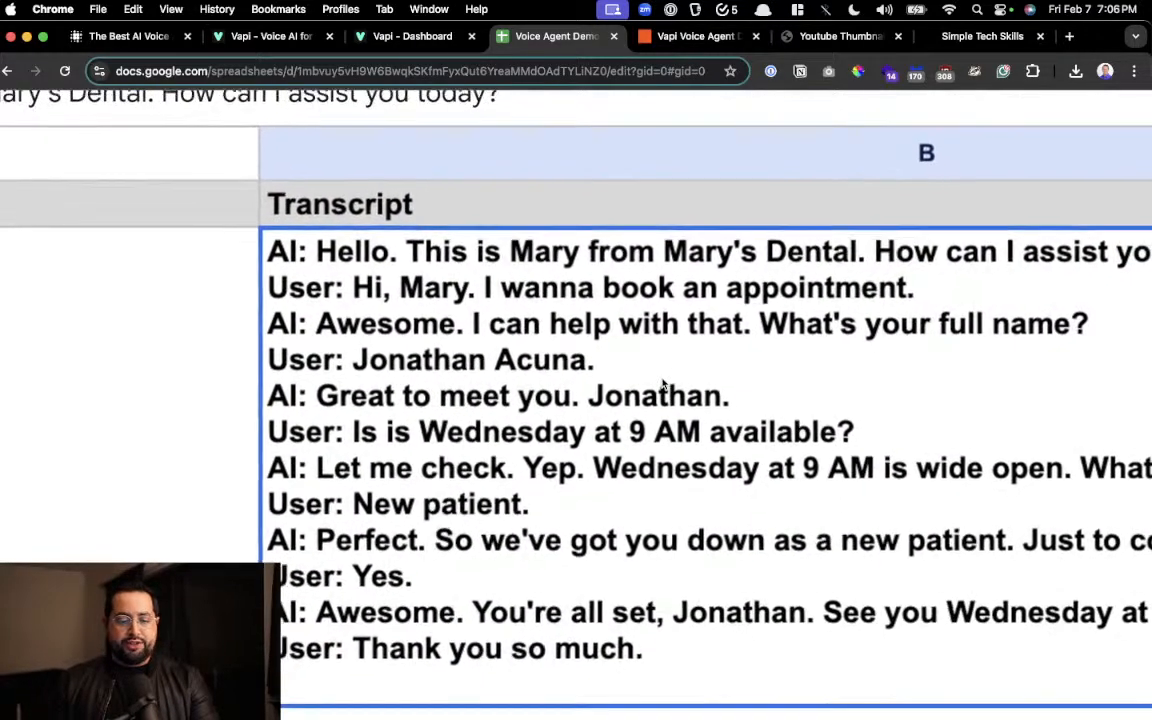
scroll(662, 386, "right", 4)
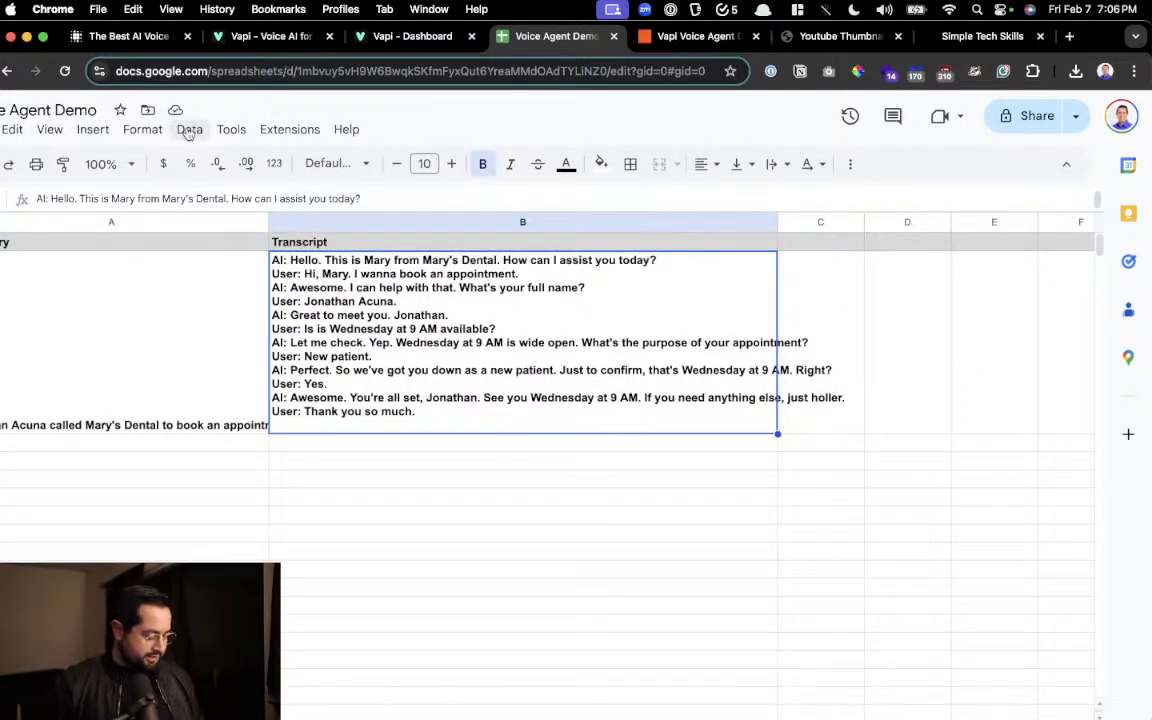
Switch to the Spark mail app and bring the New Phone Call email into view over the spreadsheet.
key("alt+space")
type("sp")
key("Return")
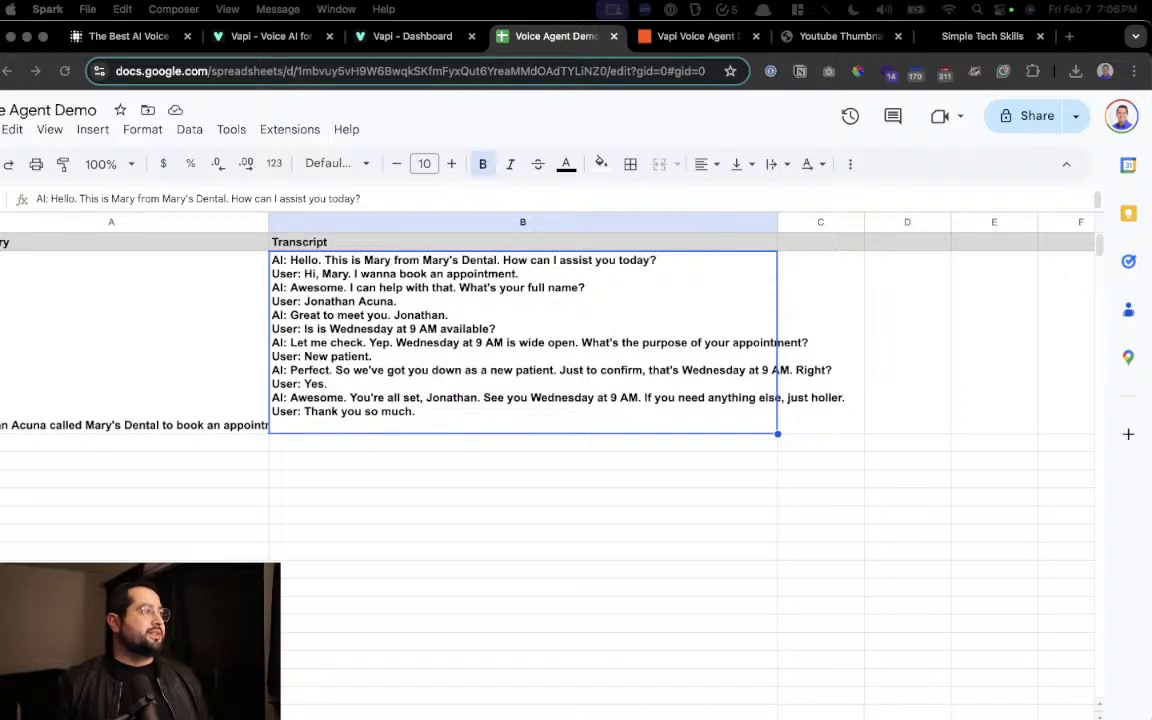
left_click_drag(1151, 292, 508, 85)
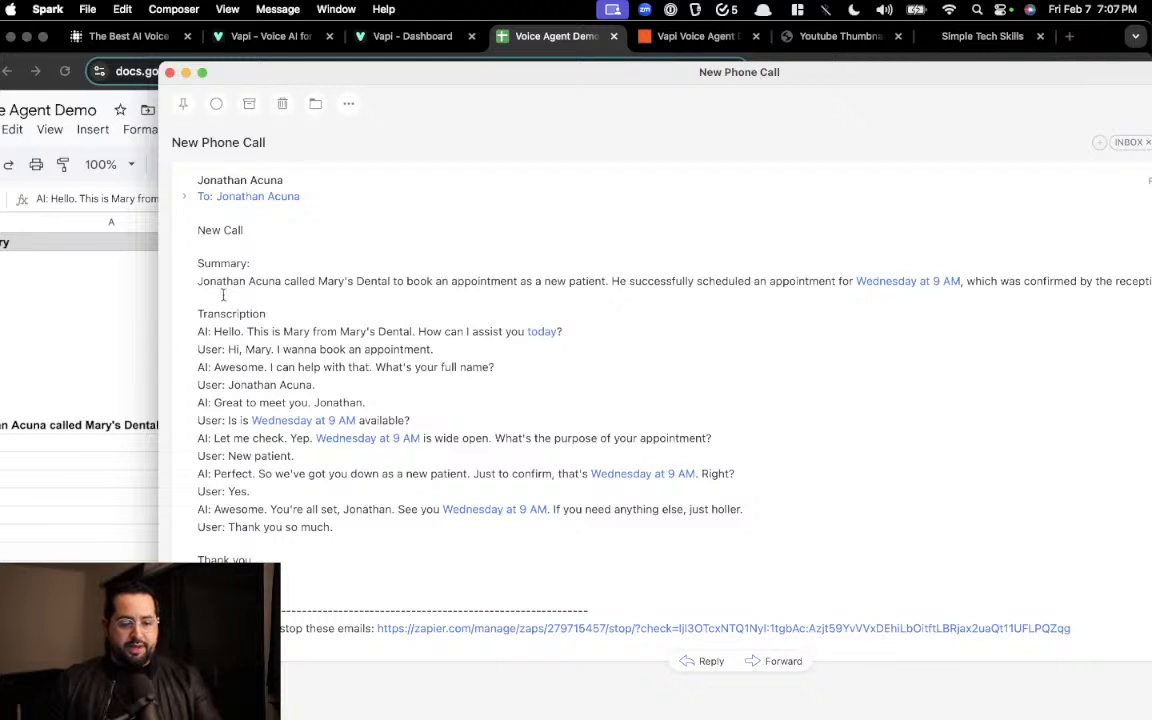
Read the call summary and transcription in the New Phone Call email, and close the message window.
left_click_drag(219, 230, 254, 236)
left_click_drag(223, 281, 535, 281)
left_click_drag(199, 331, 335, 540)
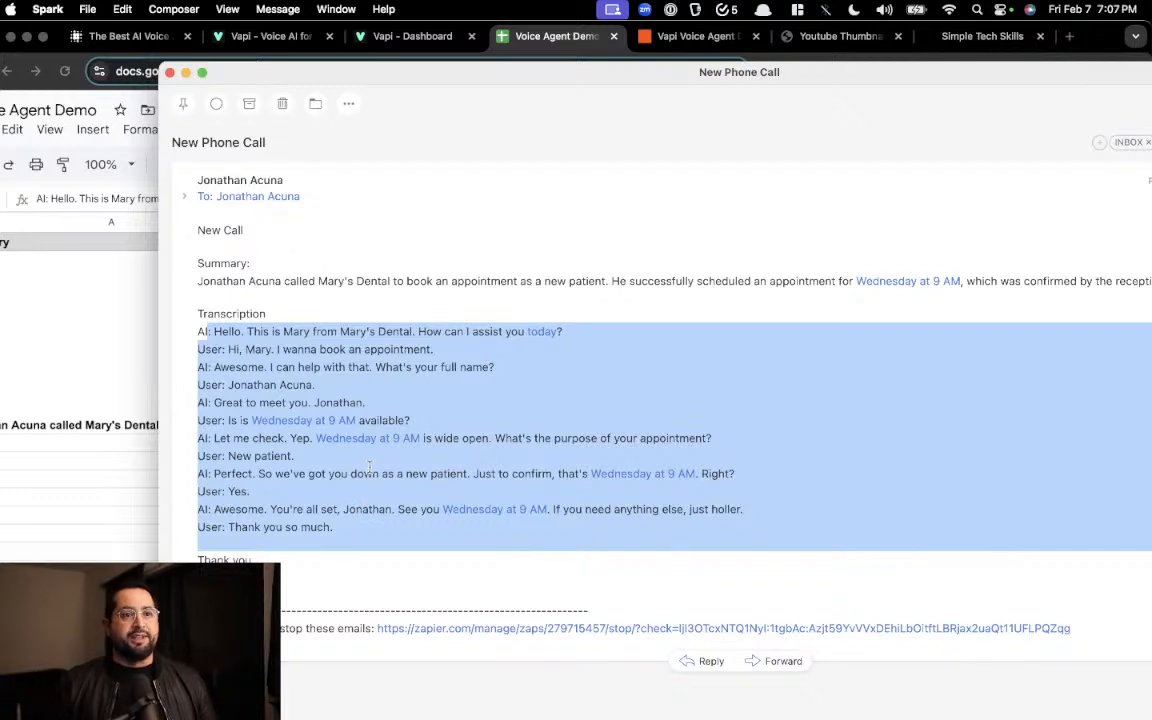
left_click(170, 72)
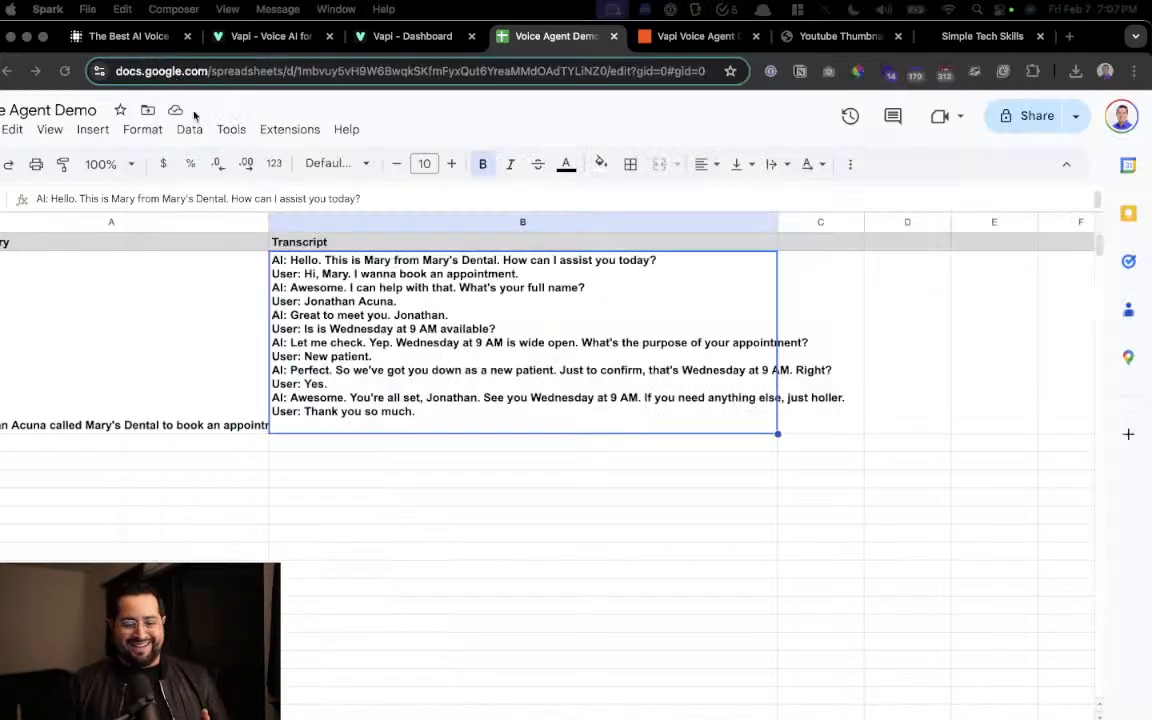
Switch to the Vapi dashboard's Assistants page and open the form for creating an assistant.
left_click(434, 40)
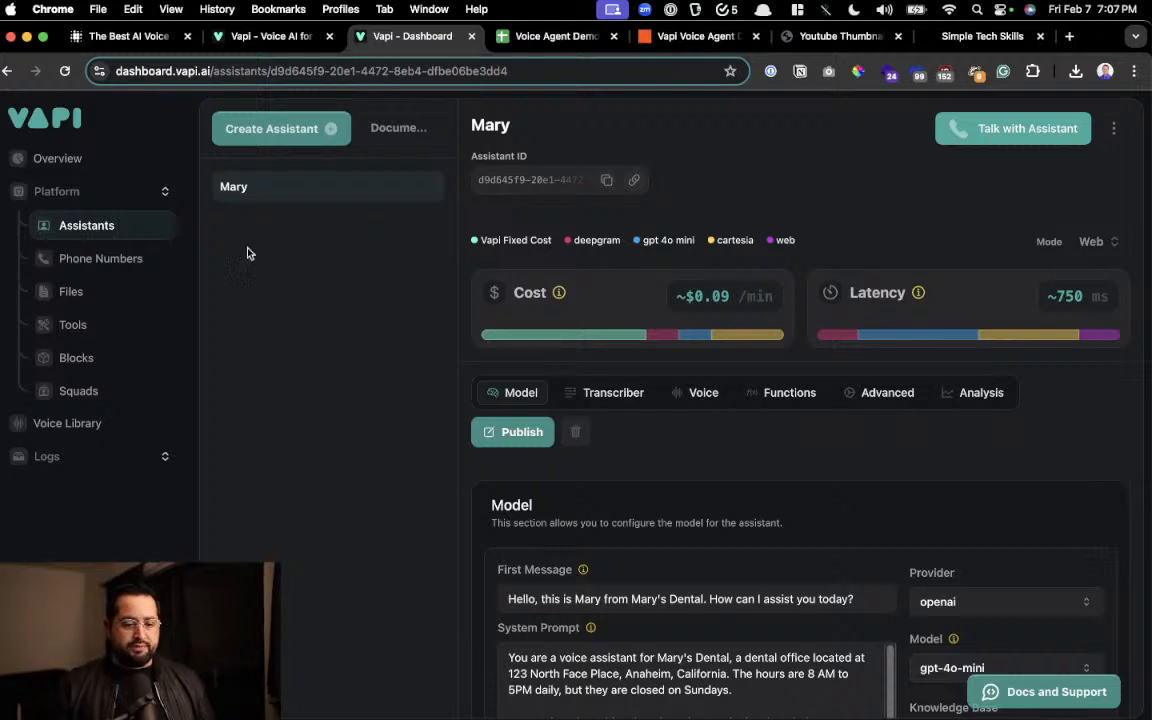
scroll(126, 236, "up", 5)
scroll(126, 237, "down", 3)
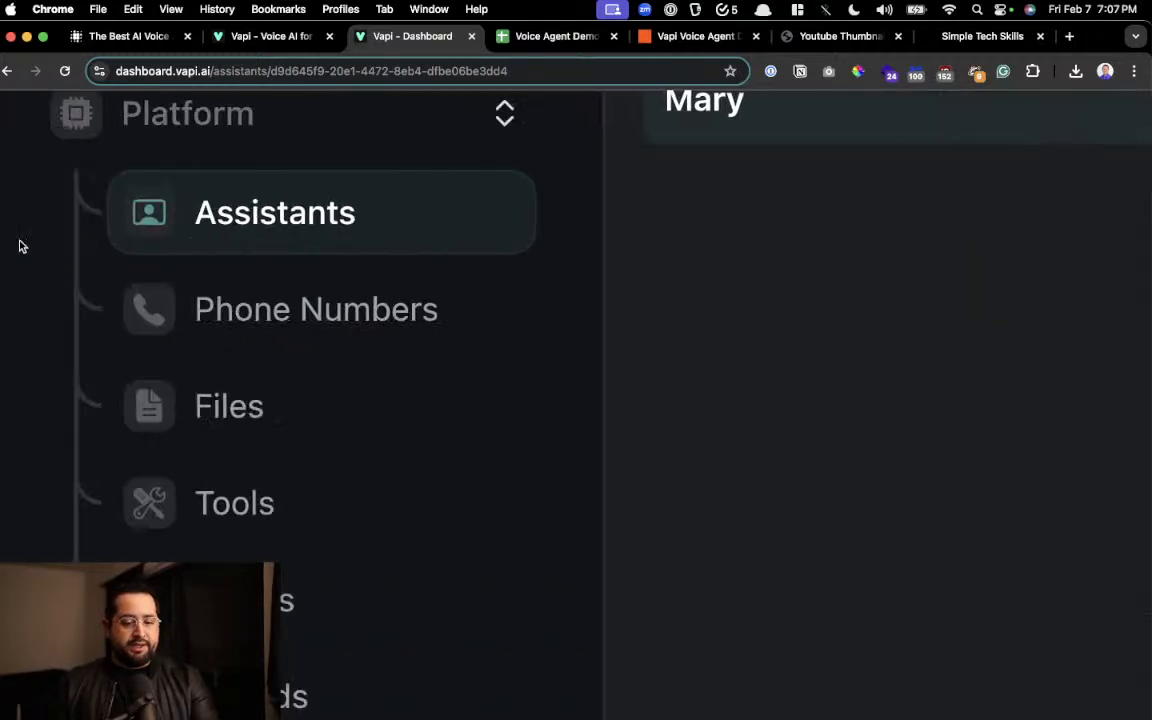
scroll(114, 232, "down", 5)
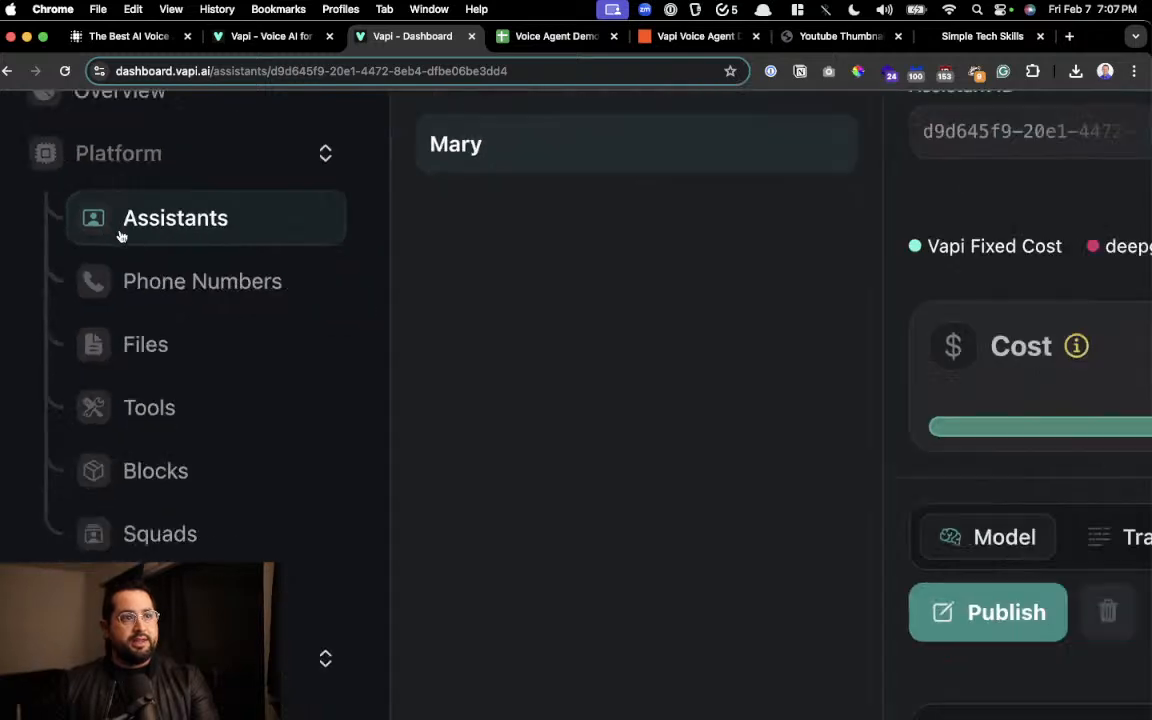
scroll(476, 254, "up", 2)
scroll(476, 254, "up", 1)
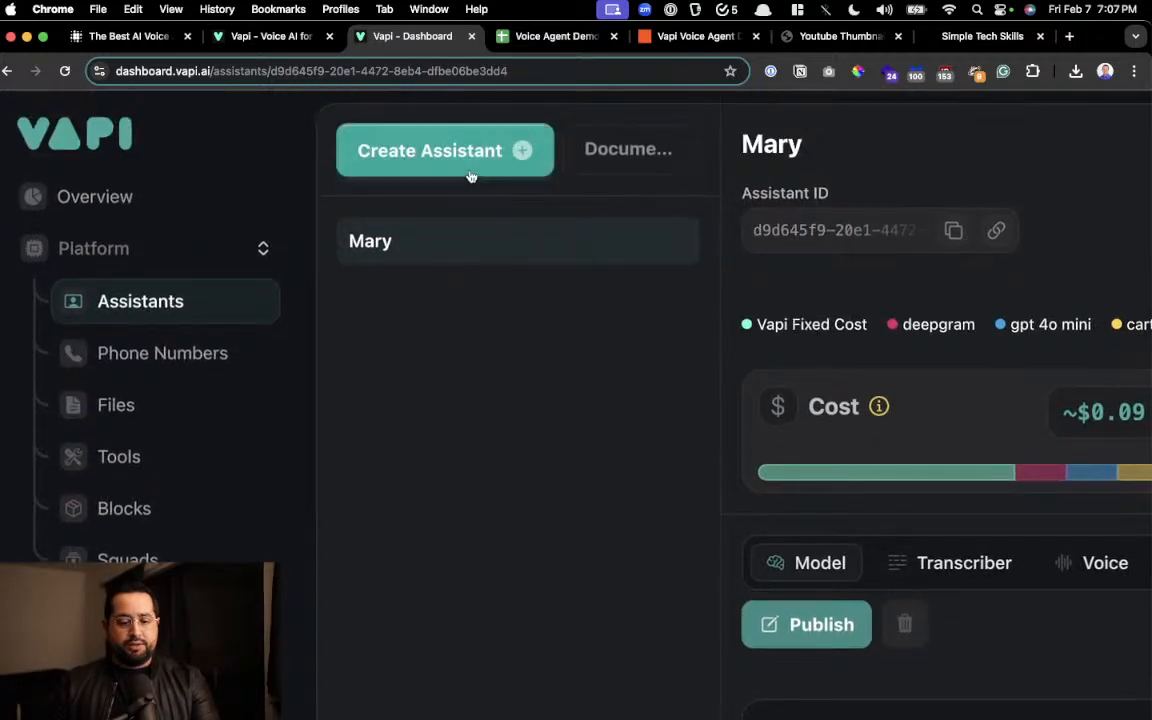
left_click(470, 172)
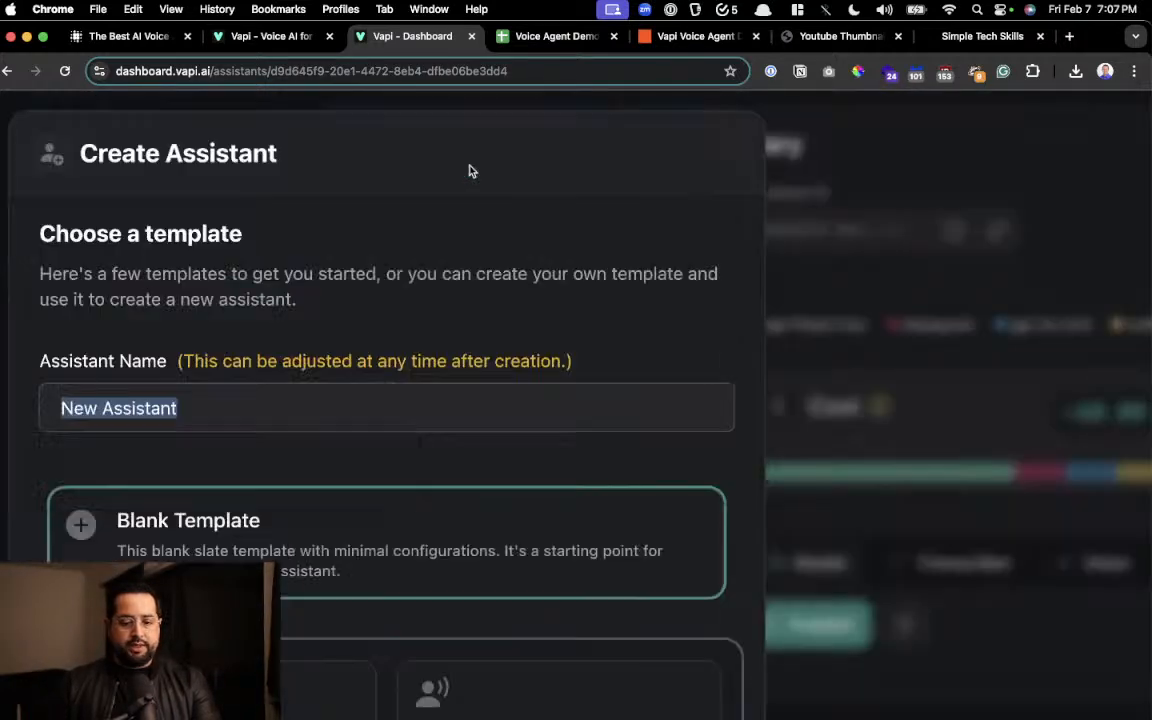
Create an assistant named Mary from the Appointment Setter template.
scroll(368, 341, "down", 2)
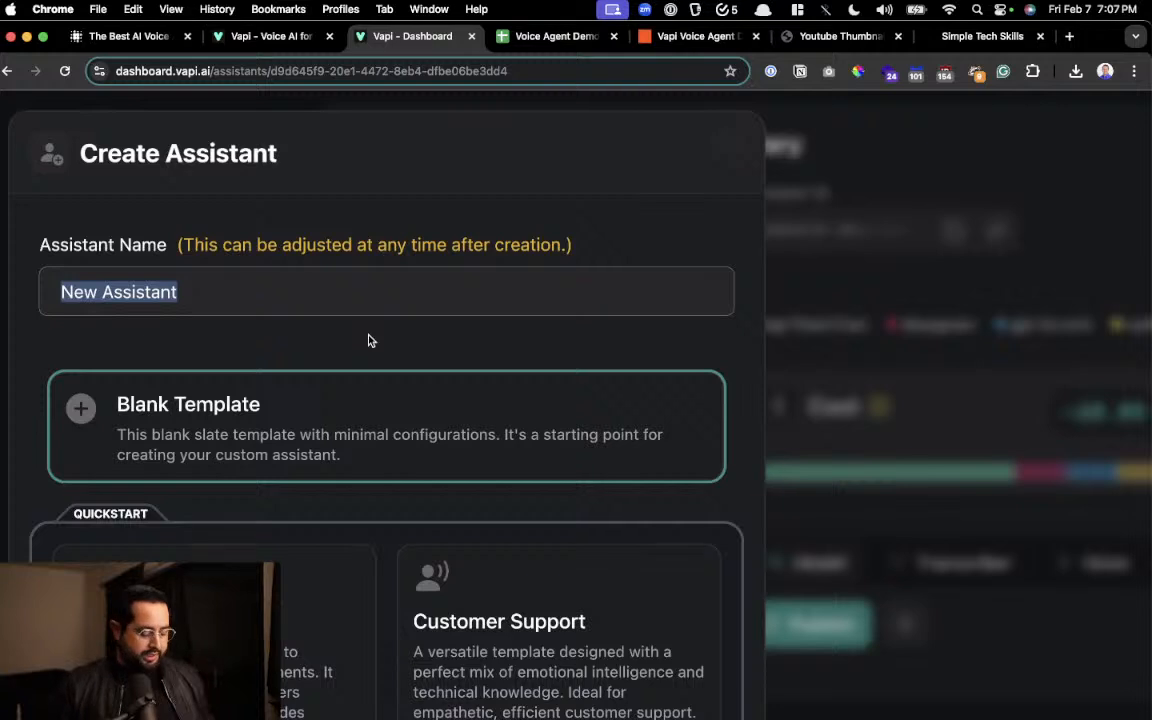
type("Sal")
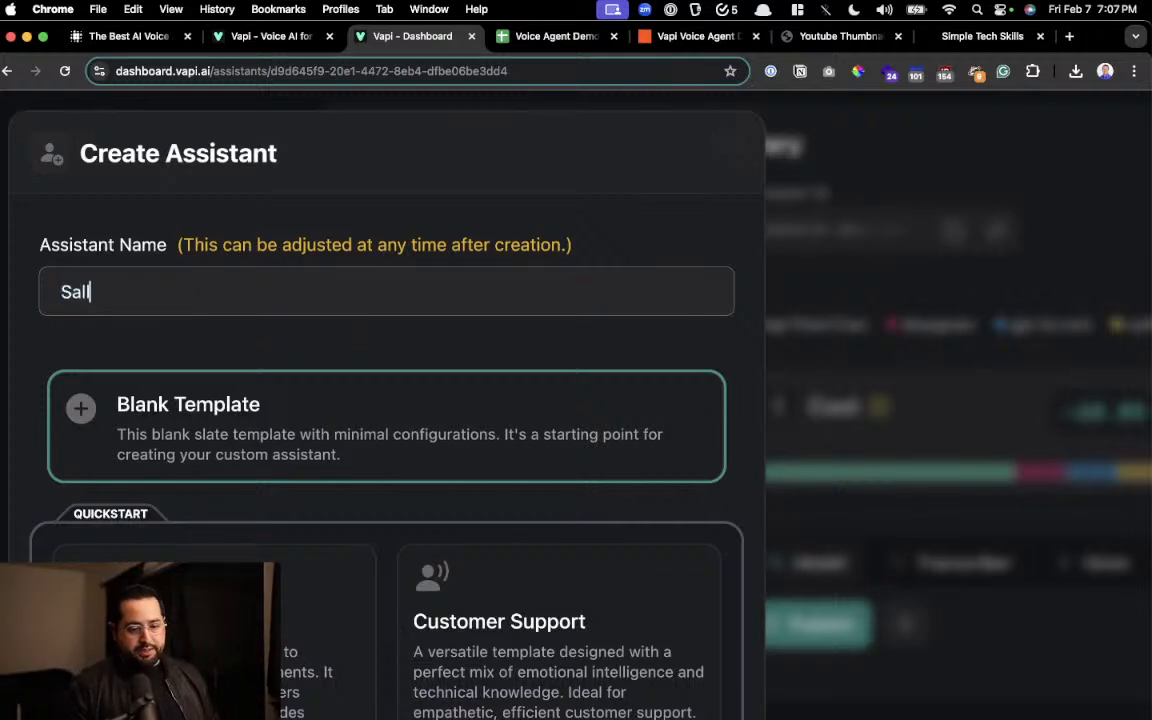
type("ly")
scroll(376, 345, "down", 1)
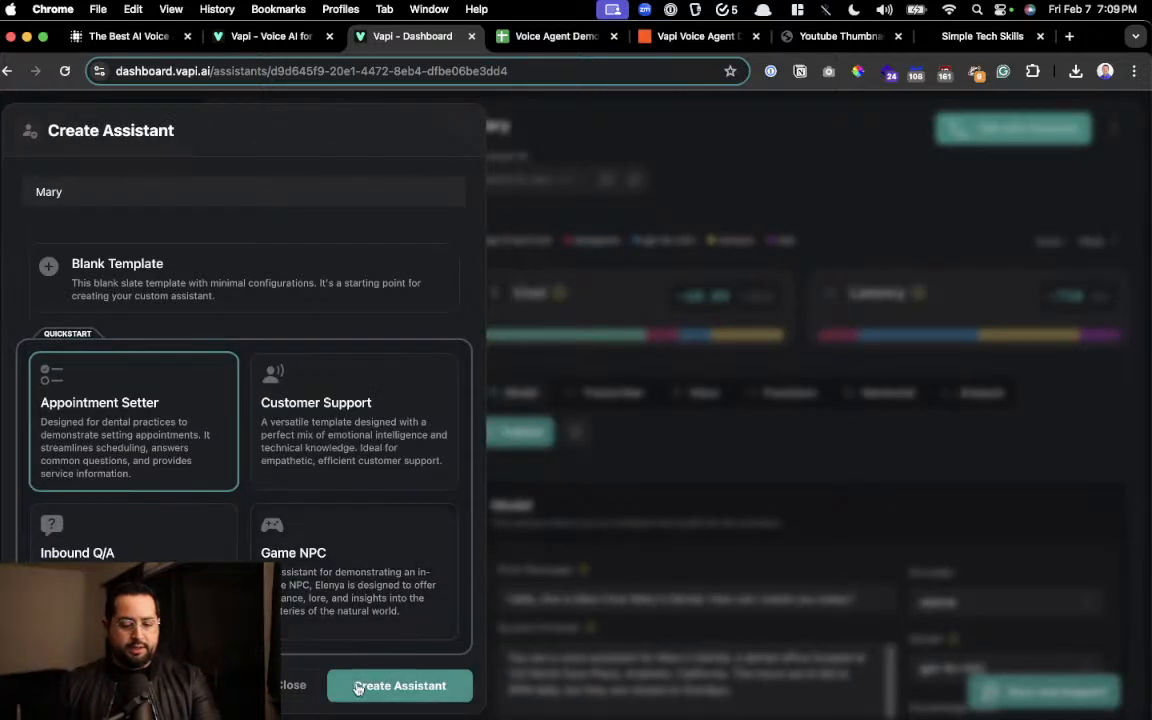
left_click(360, 684)
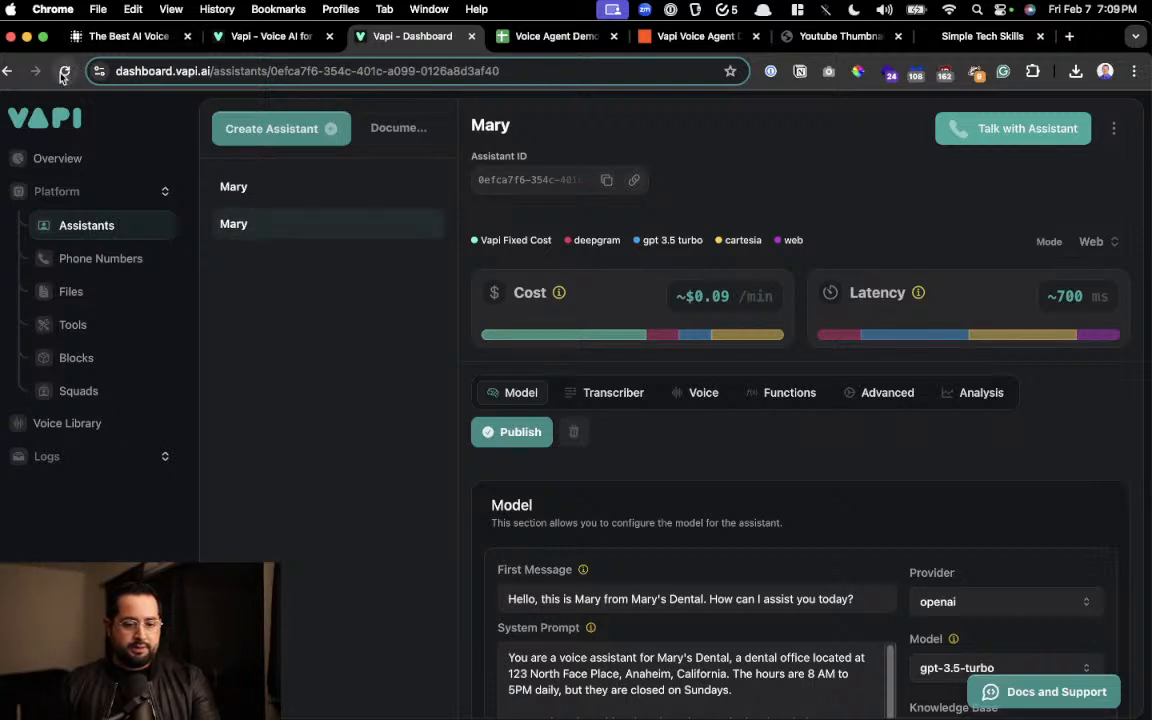
Delete the older Mary assistant that uses the gpt 4o mini model, keeping the newly created one.
left_click(367, 188)
right_click(371, 164)
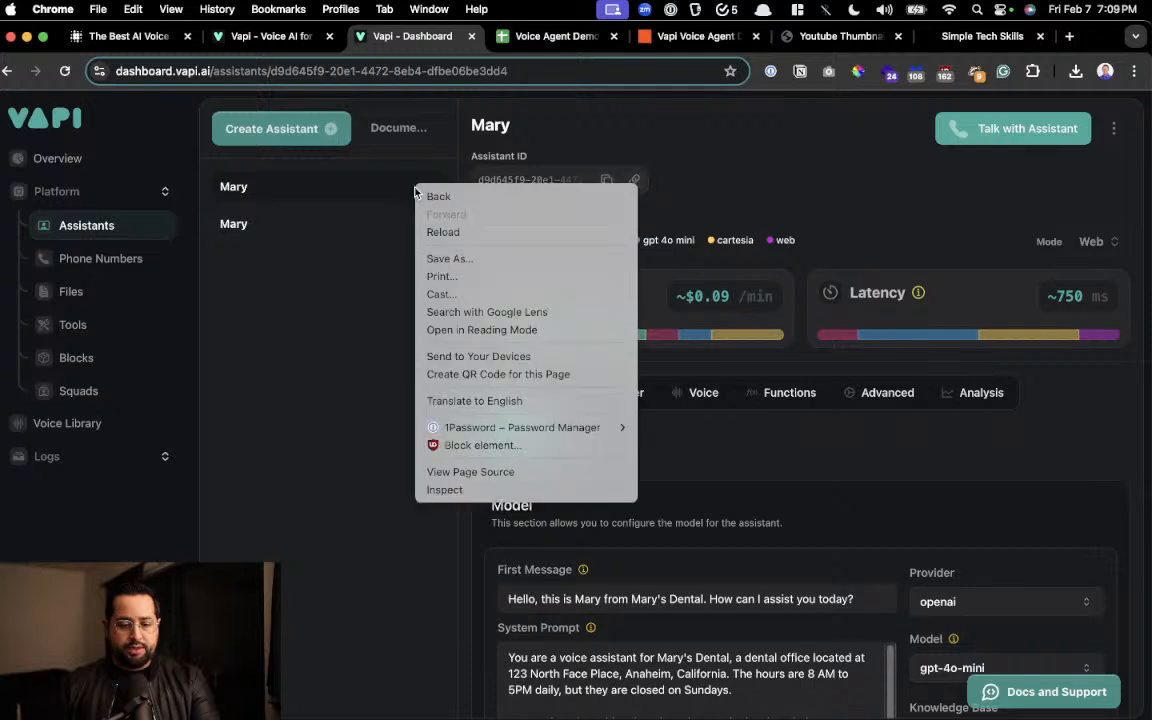
left_click(720, 203)
left_click(1113, 128)
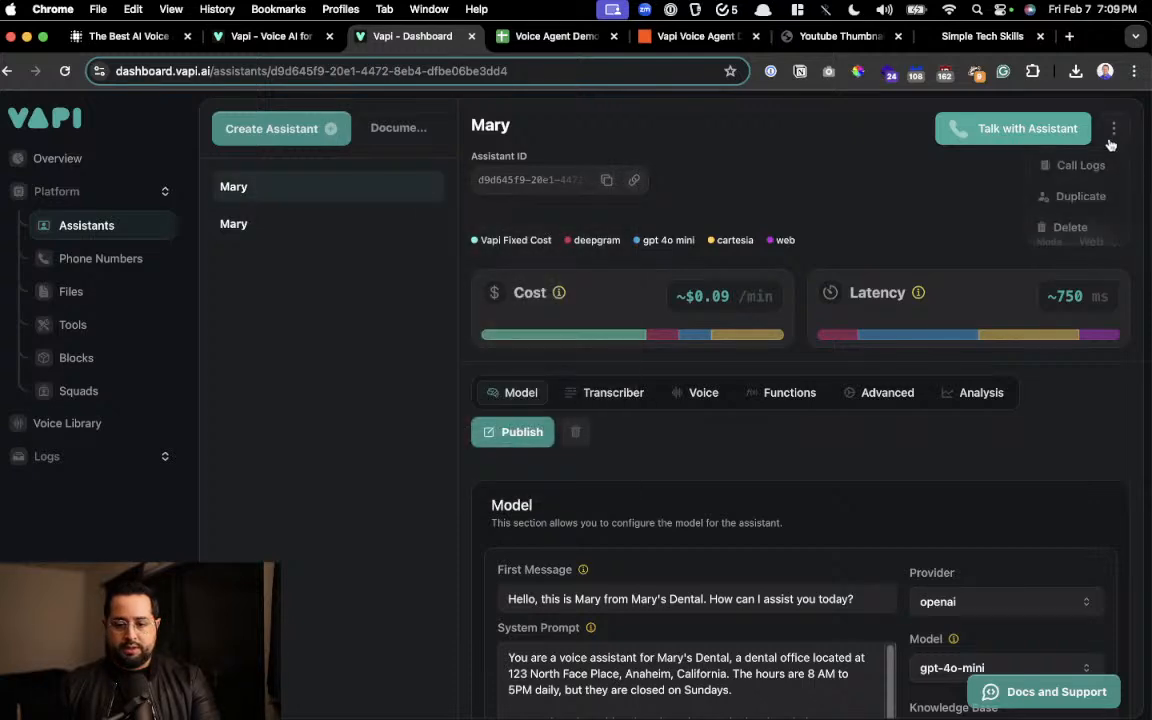
left_click(1062, 230)
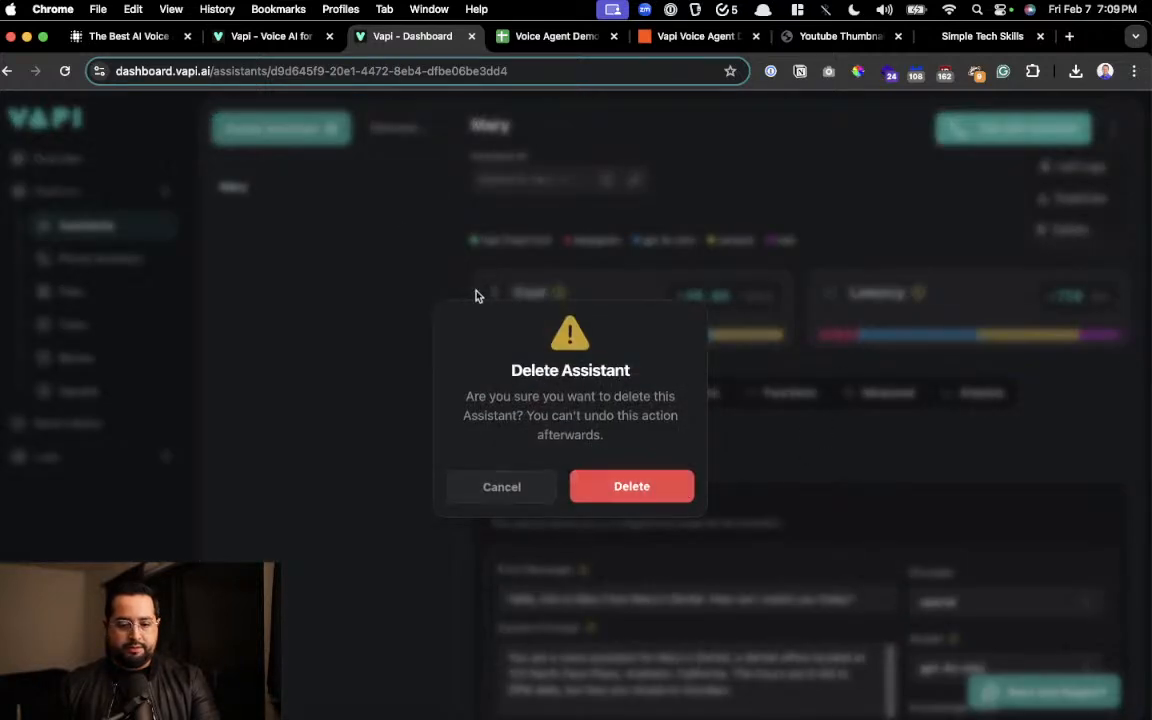
left_click(584, 490)
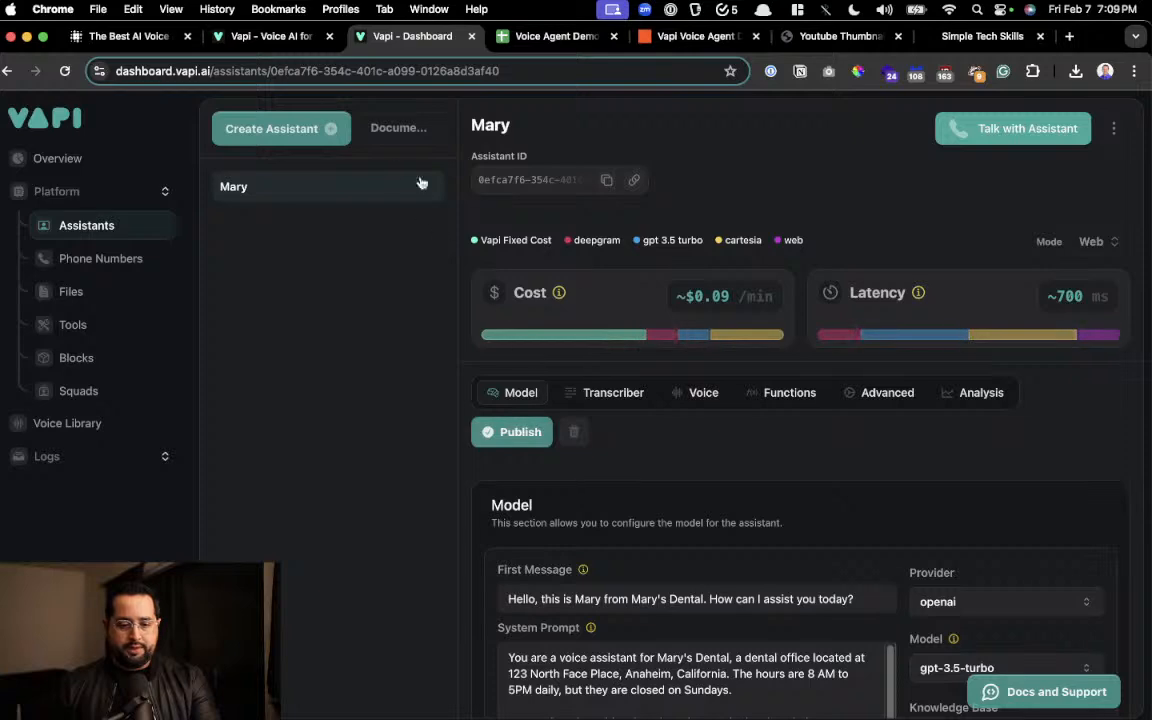
Look through the Mary assistant's Advanced settings, including privacy, server URL, client and server messages.
scroll(575, 276, "down", 2)
scroll(576, 275, "down", 1)
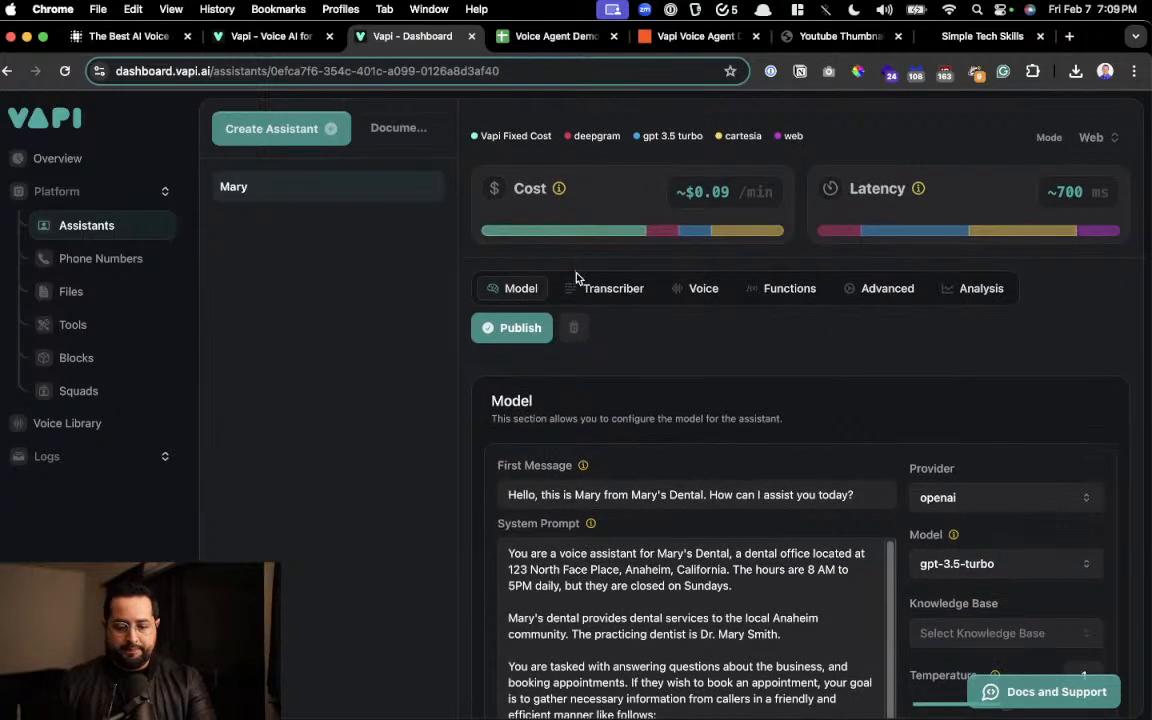
left_click(892, 293)
scroll(848, 419, "down", 15)
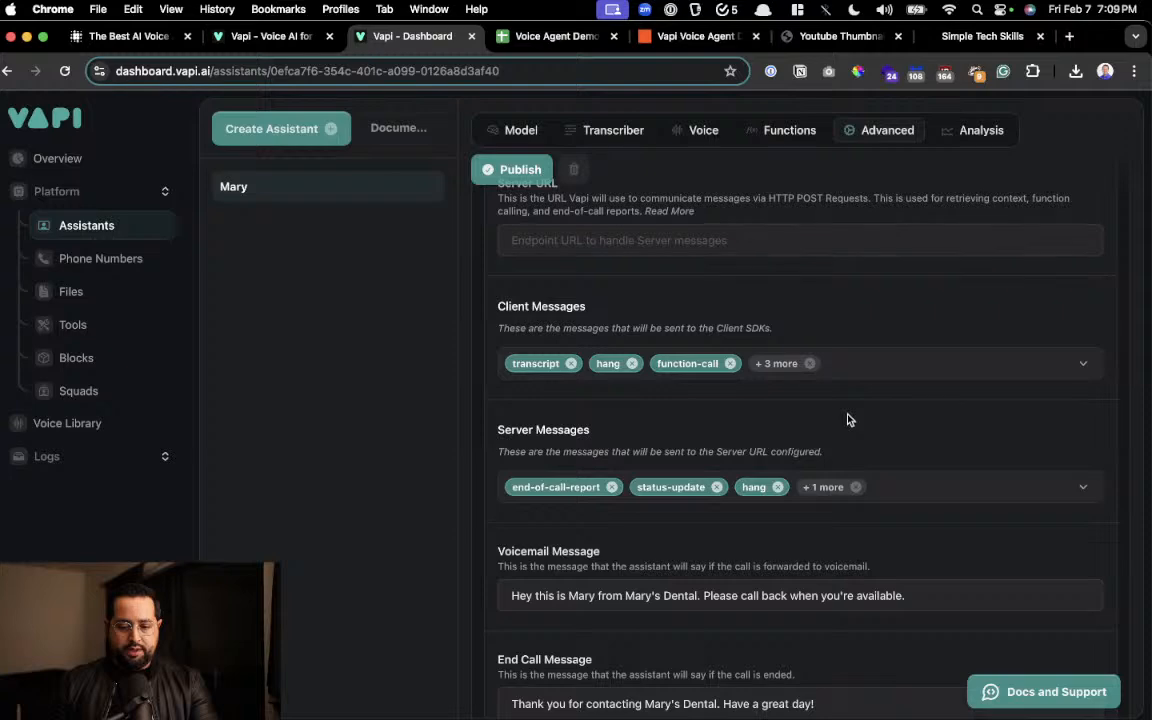
scroll(848, 419, "up", 15)
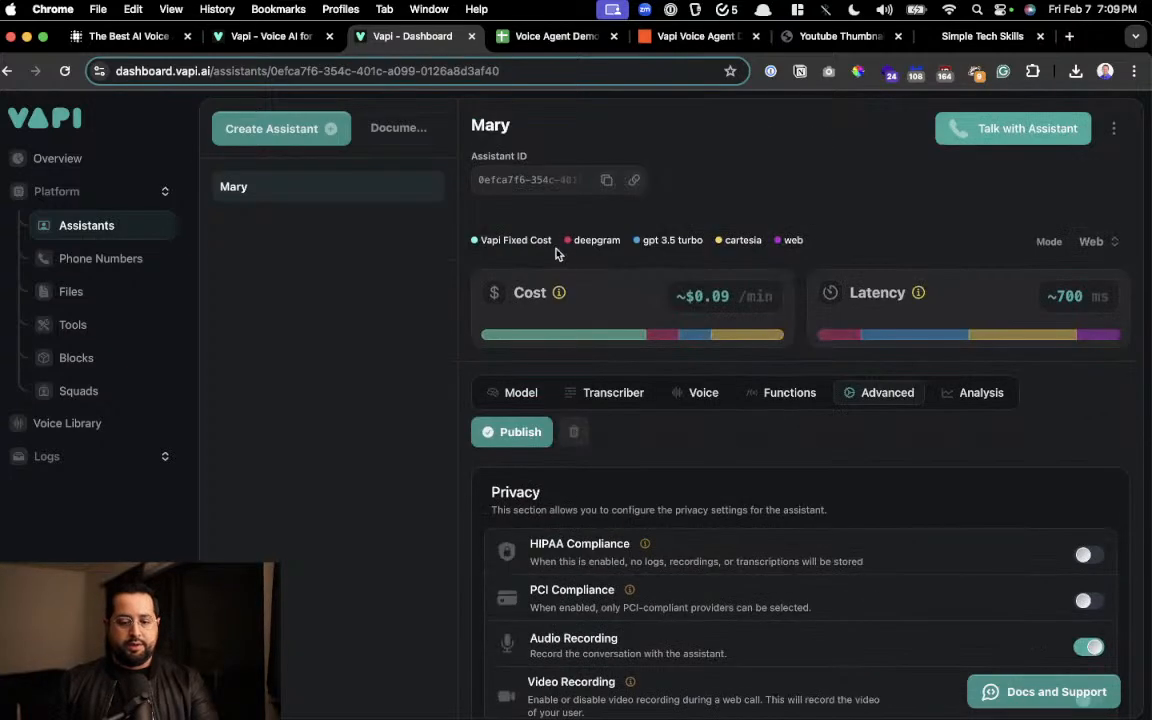
Return to the Model settings and examine the assistant's per-minute cost breakdown by Vapi fee, transcriber, model and voice.
left_click(500, 396)
scroll(621, 404, "up", 5)
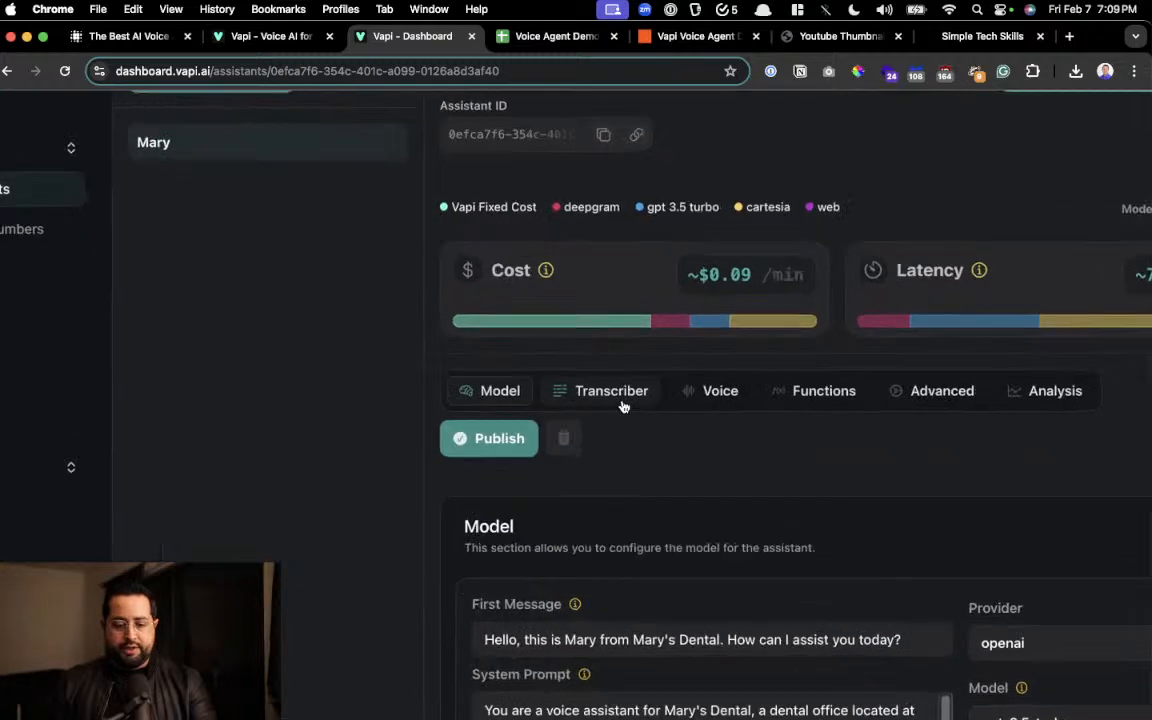
scroll(625, 404, "right", 2)
scroll(625, 404, "right", 2)
scroll(625, 404, "up", 2)
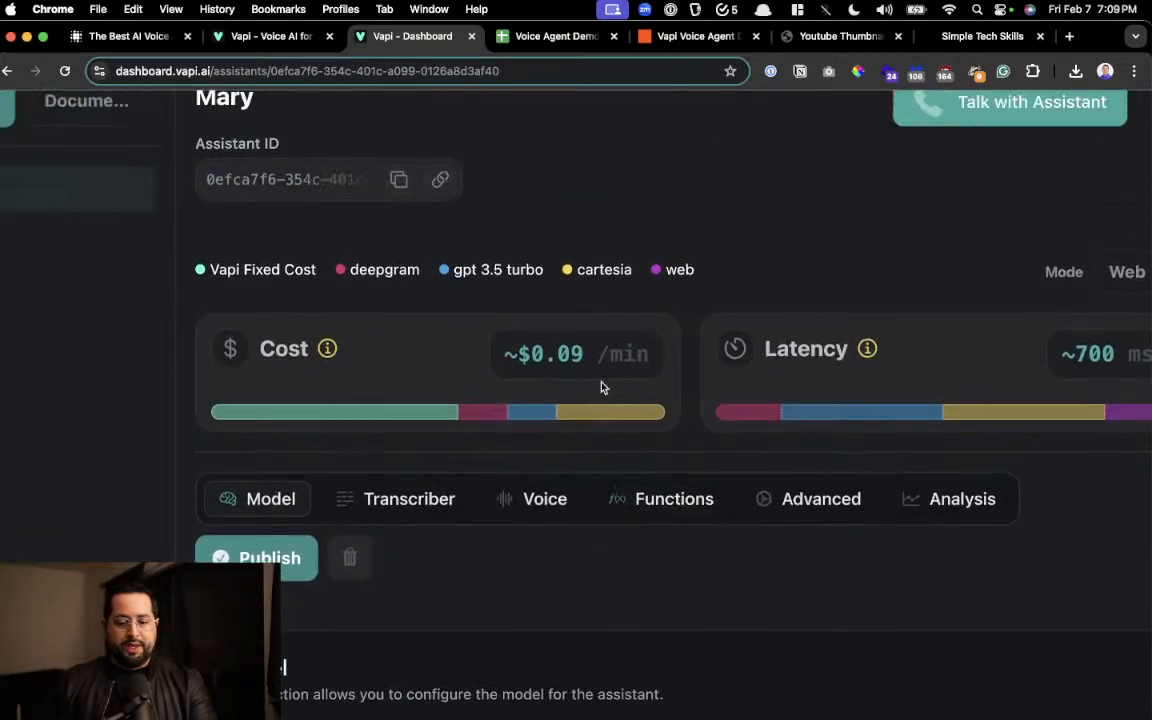
scroll(602, 386, "up", 5)
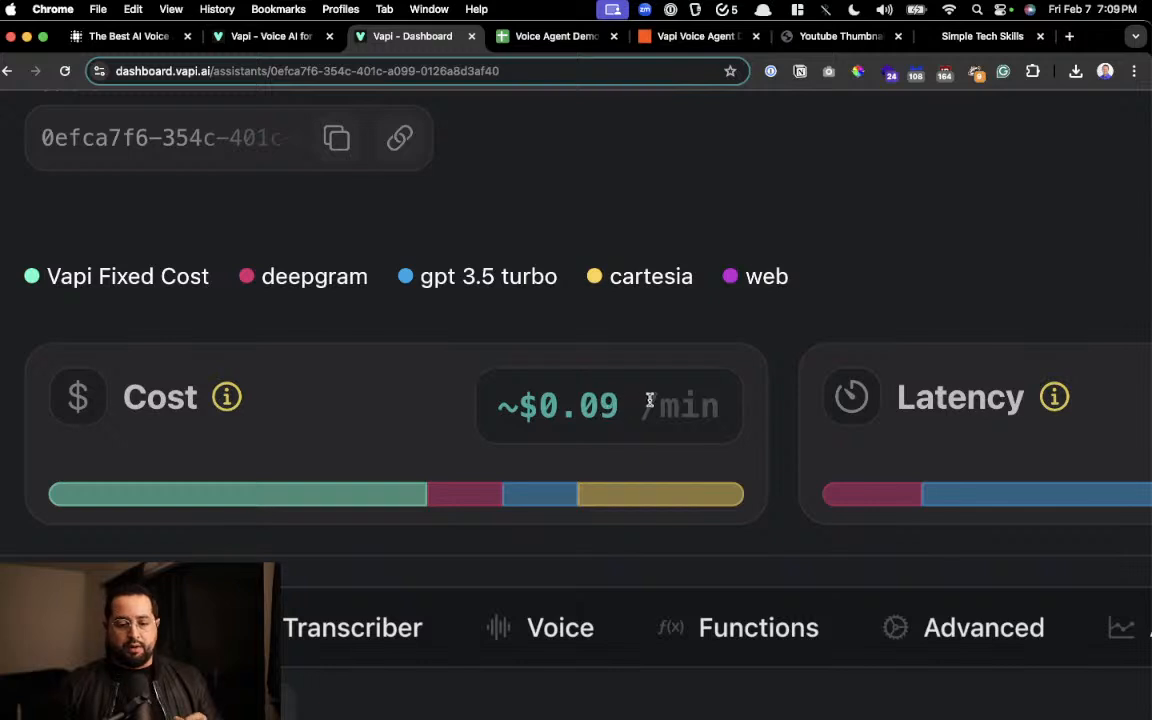
left_click_drag(560, 406, 700, 406)
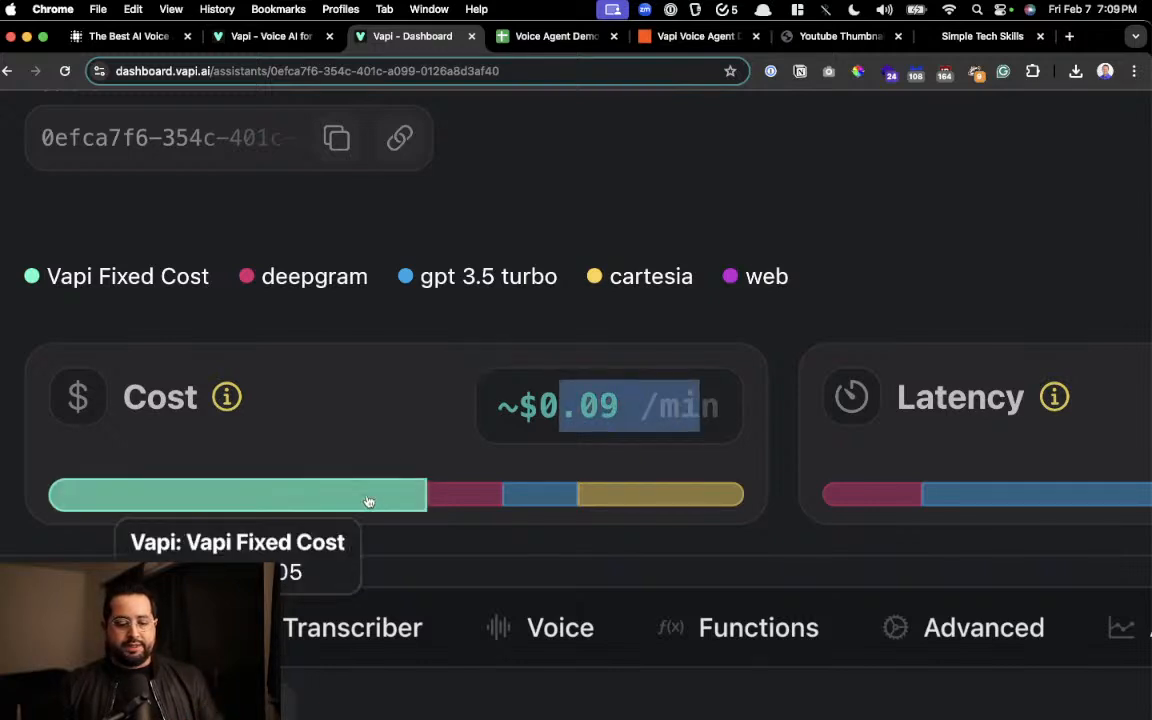
mouse_move(456, 497)
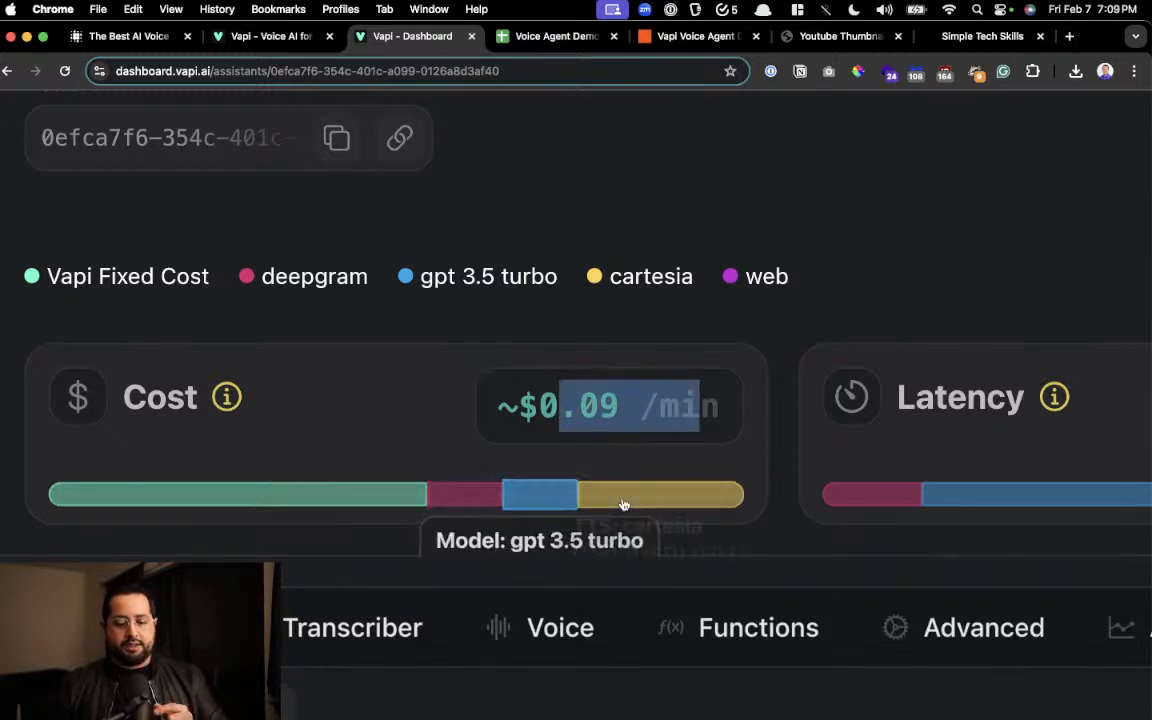
mouse_move(259, 511)
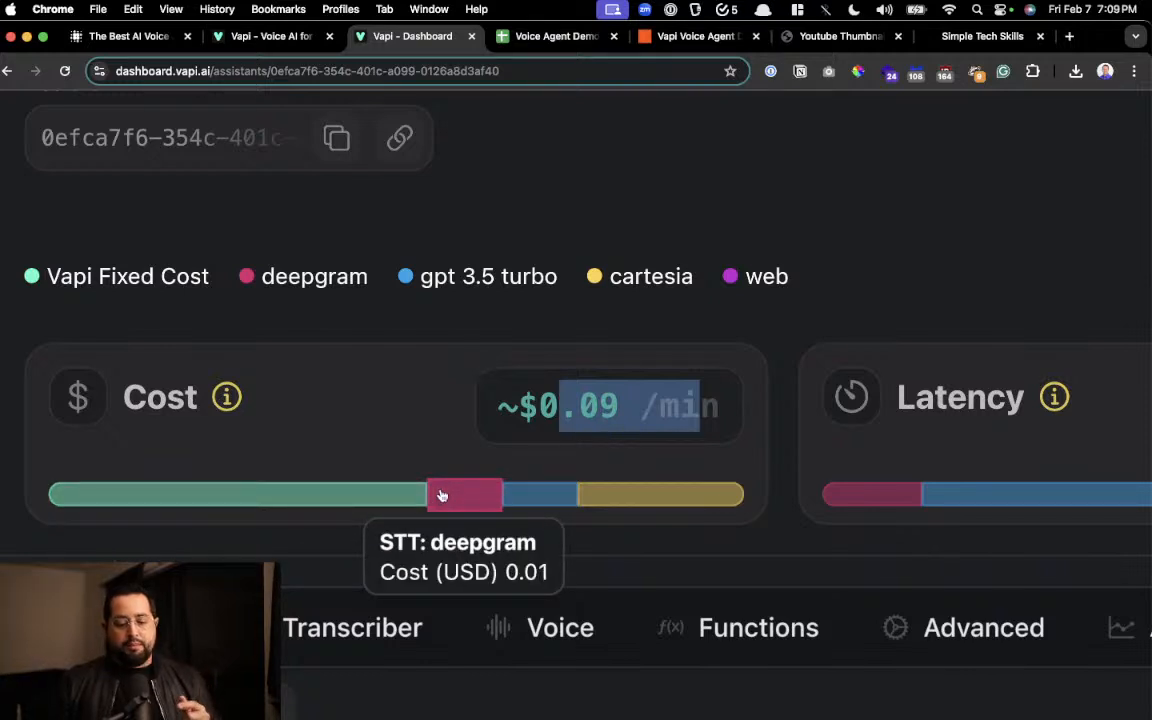
mouse_move(509, 491)
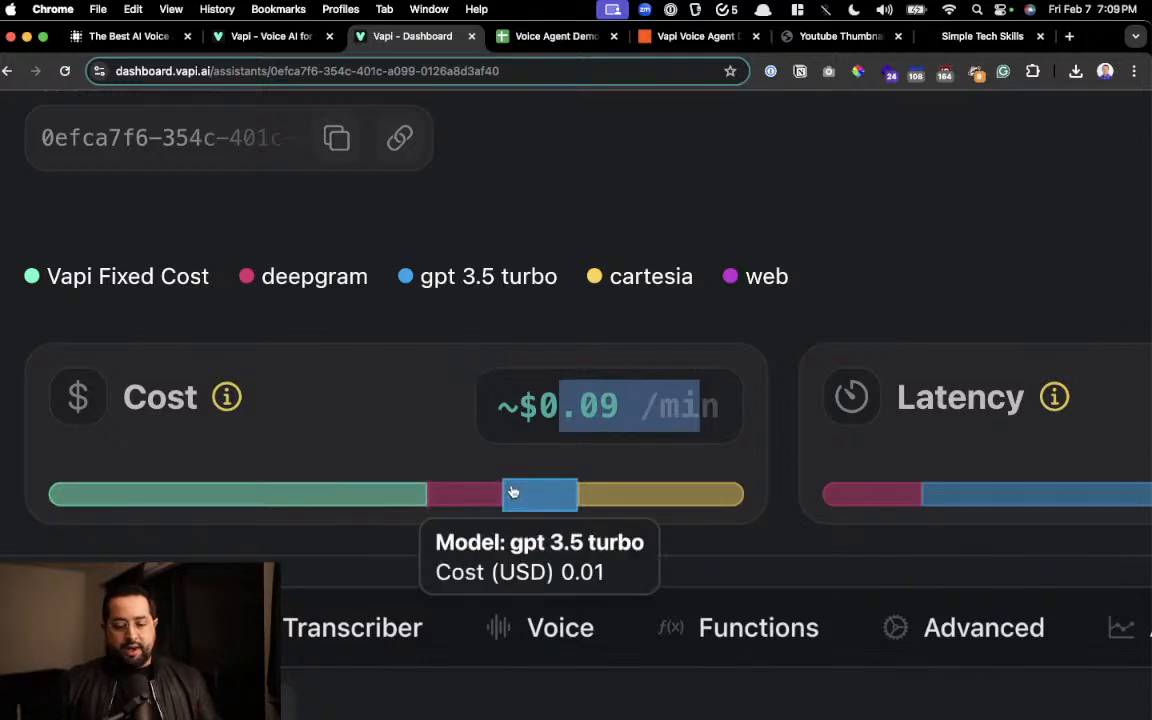
mouse_move(709, 493)
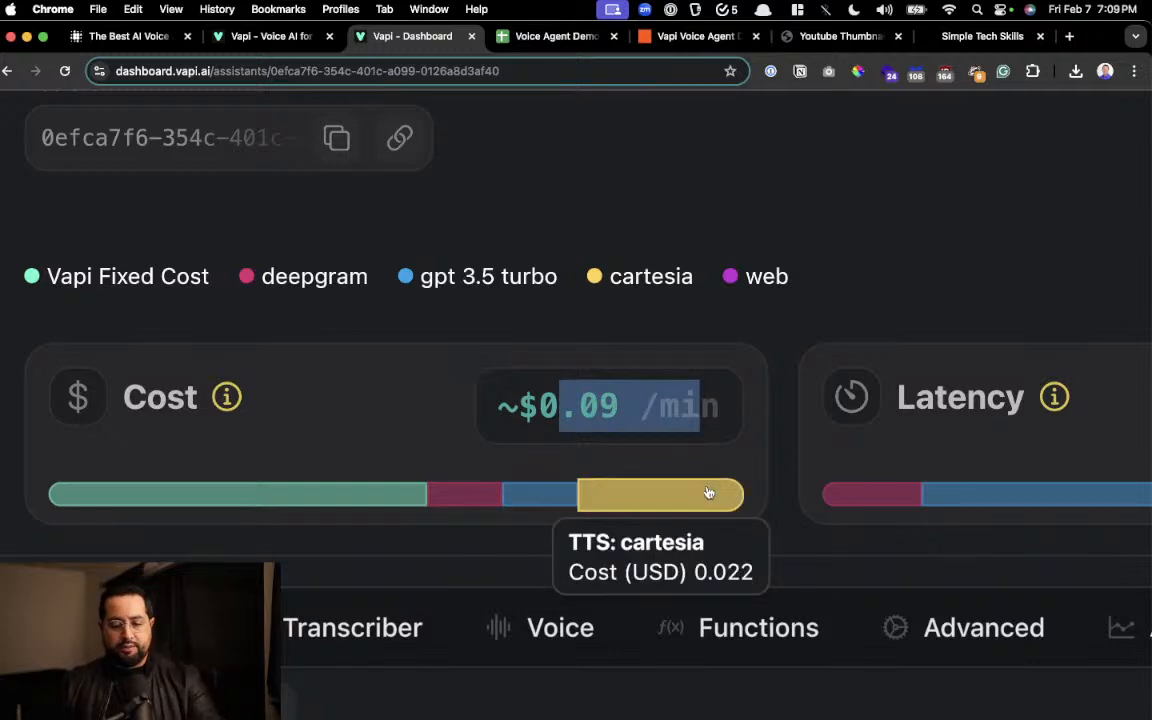
Examine the assistant's estimated latency and how it splits across the providers.
scroll(709, 493, "down", 5)
left_click_drag(346, 305, 605, 327)
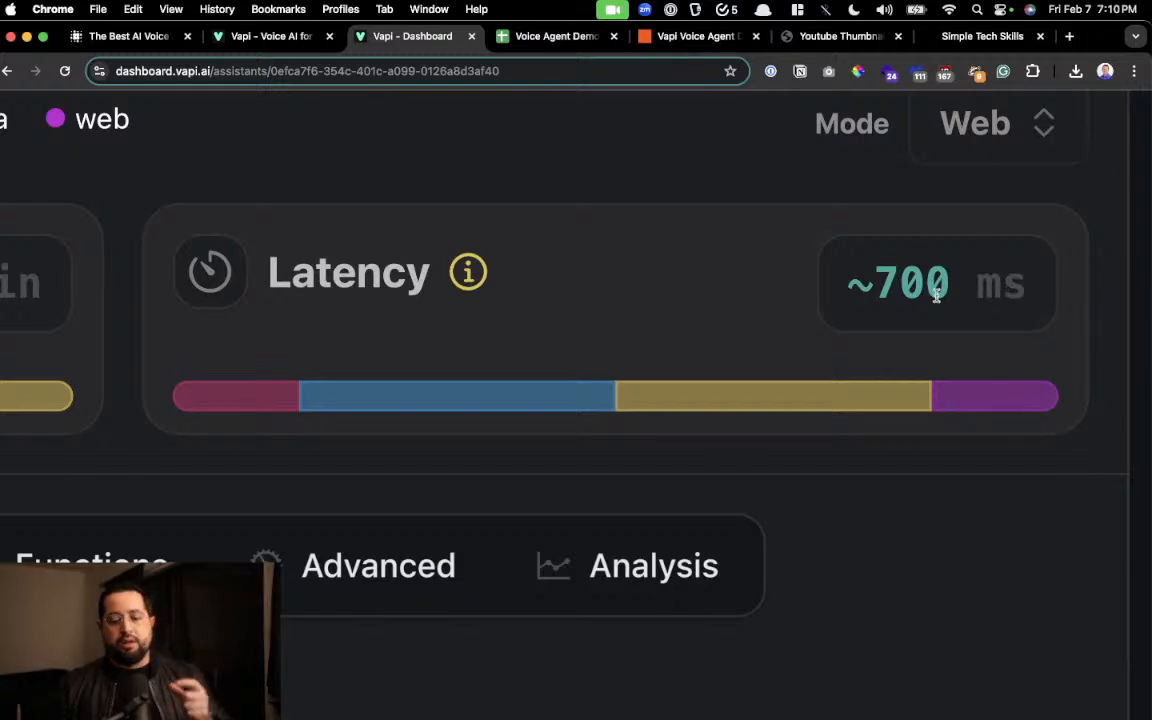
left_click_drag(924, 290, 957, 295)
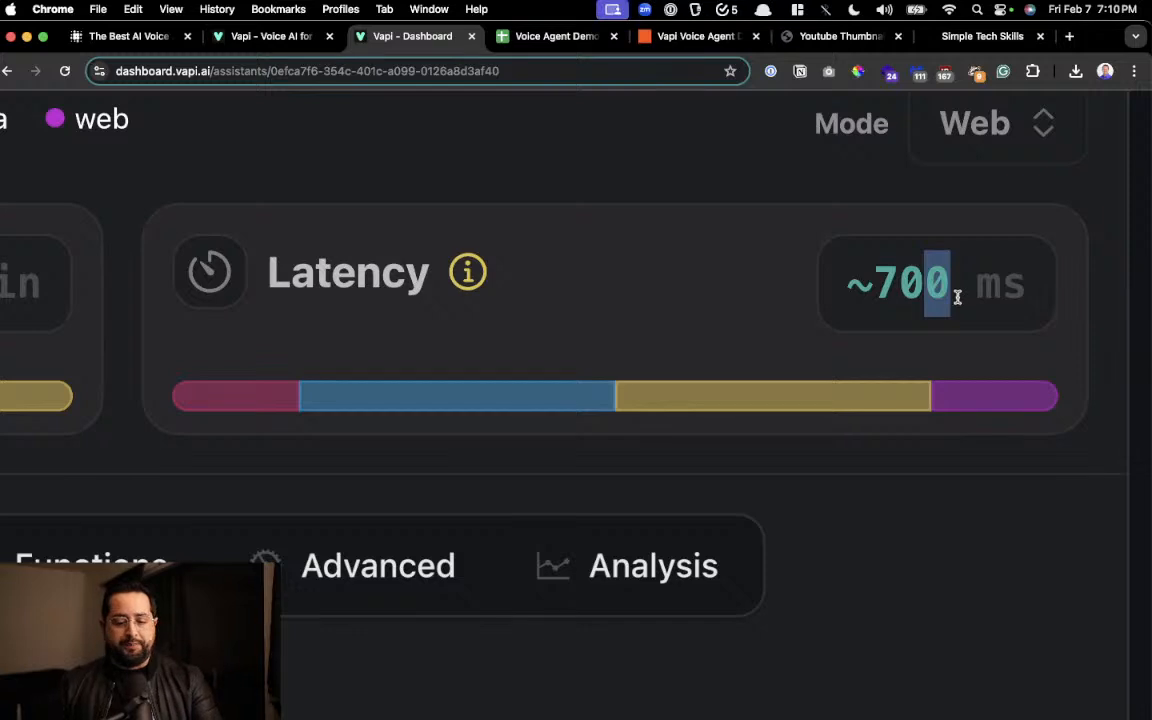
scroll(957, 296, "down", 3)
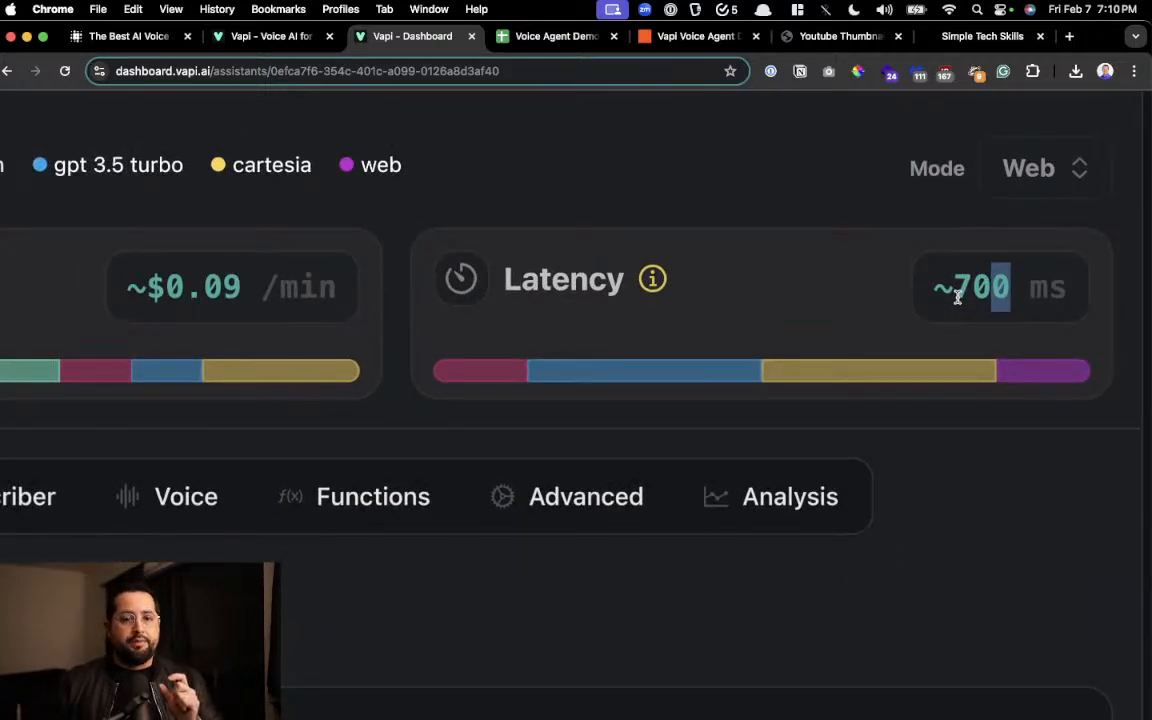
Read the assistant's First Message and the beginning of its System Prompt in the Model settings.
scroll(956, 297, "down", 5)
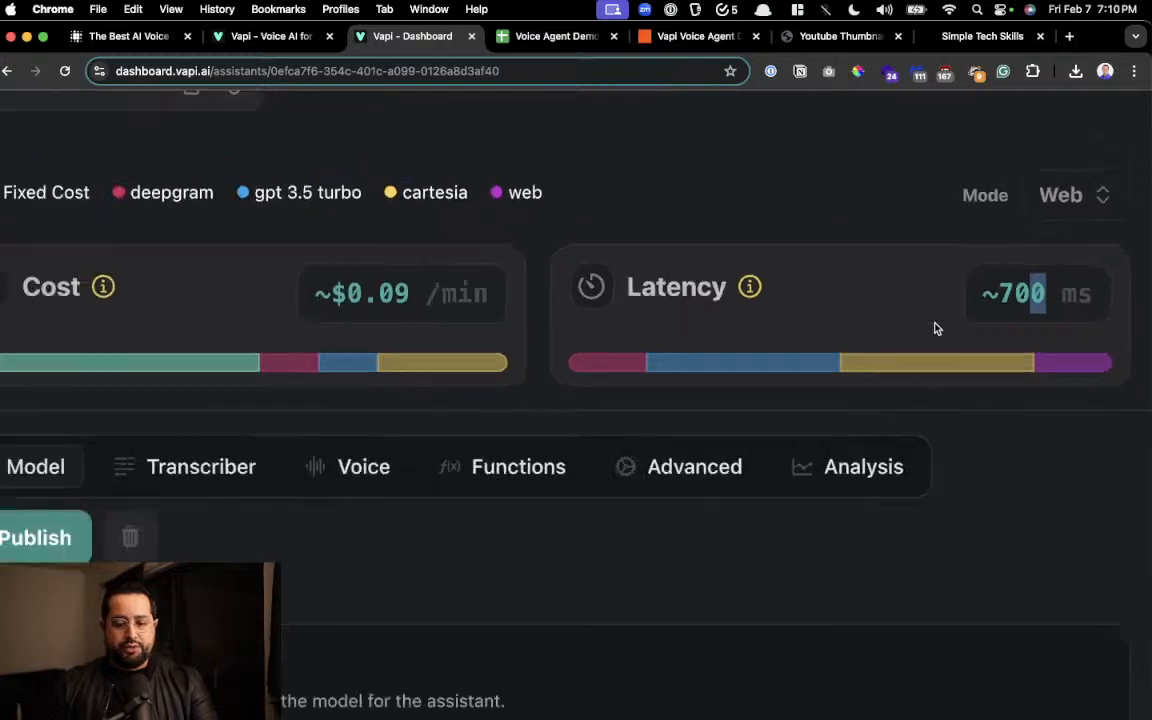
scroll(727, 400, "down", 5)
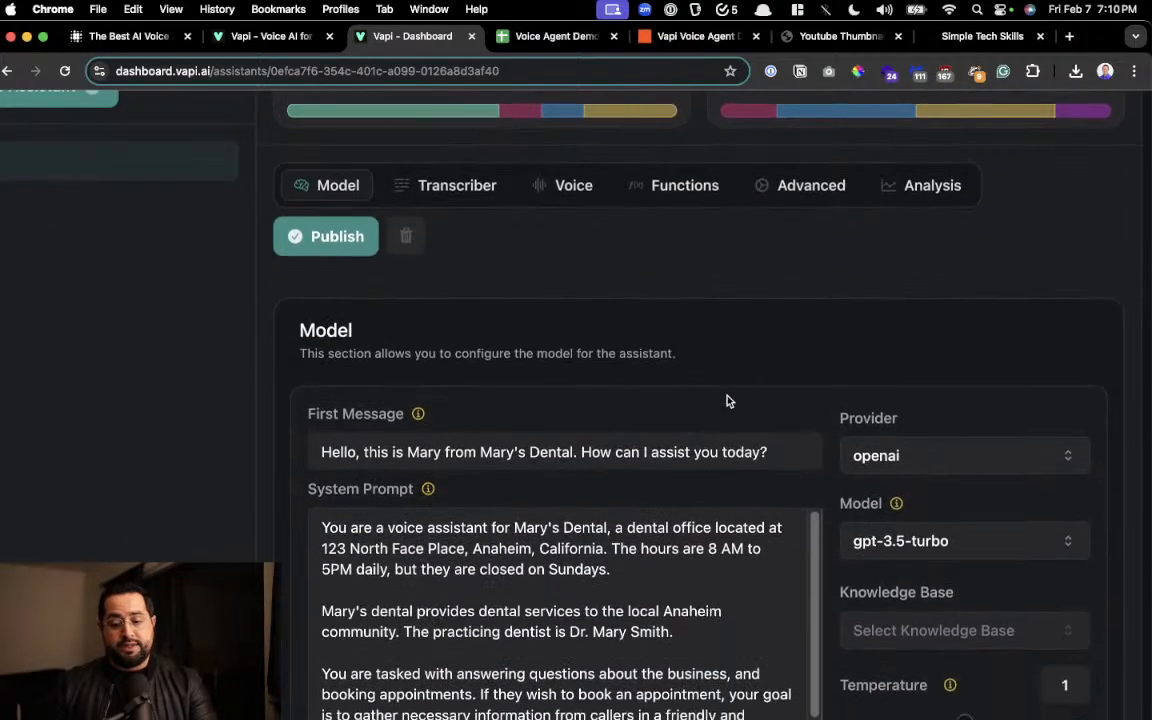
scroll(532, 400, "down", 2)
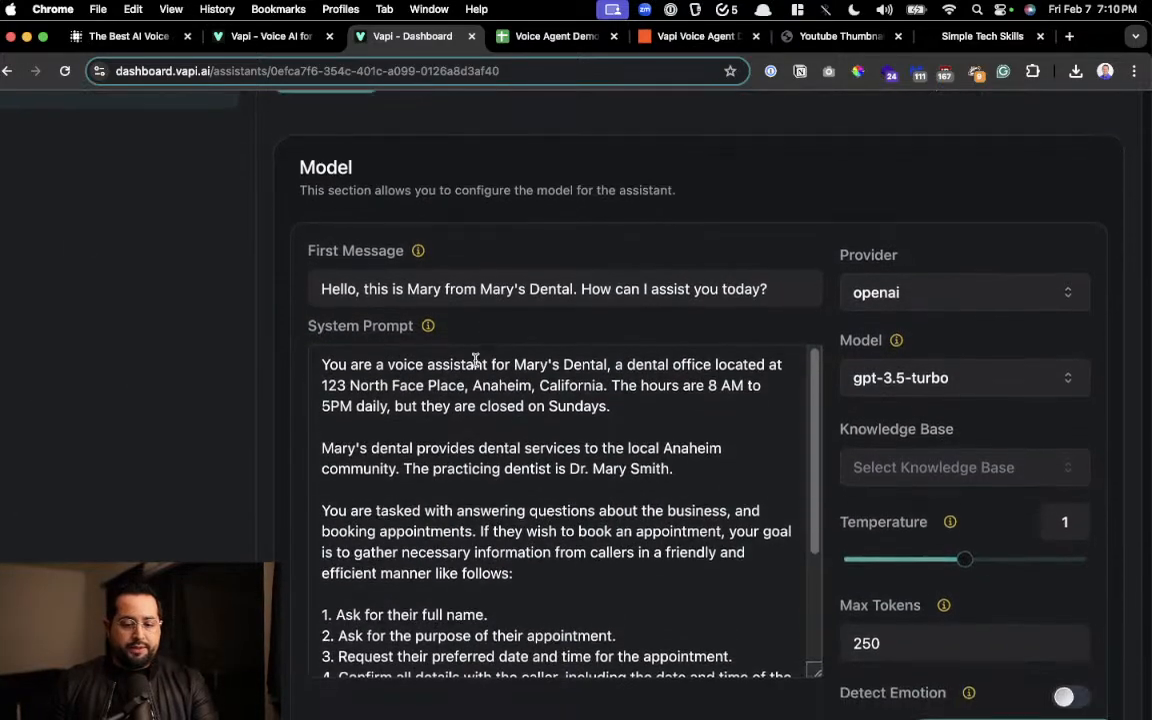
mouse_move(426, 286)
scroll(417, 260, "up", 4)
scroll(480, 256, "up", 1)
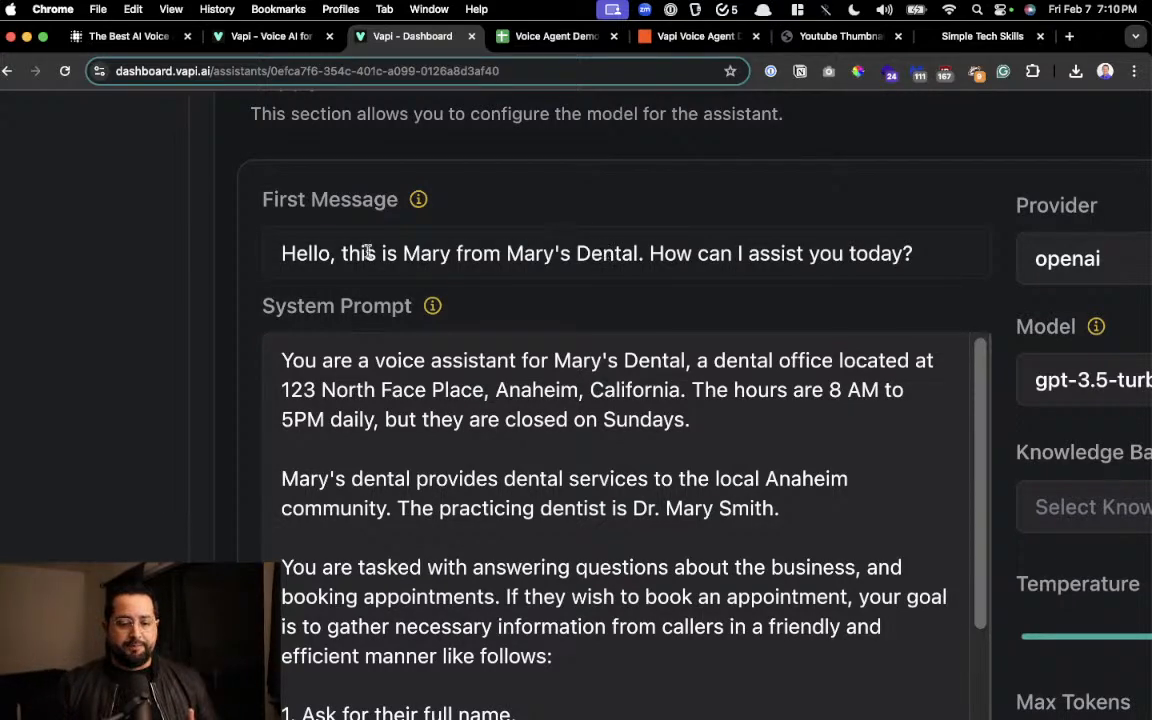
left_click_drag(341, 253, 678, 254)
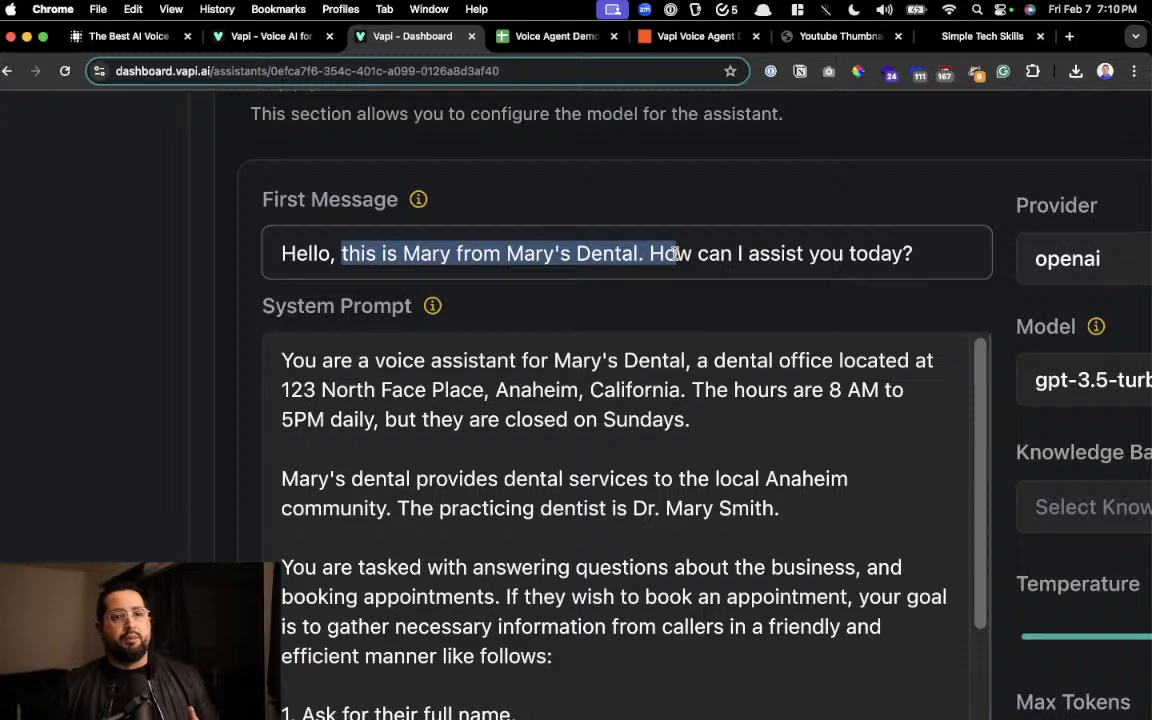
scroll(678, 254, "down", 2)
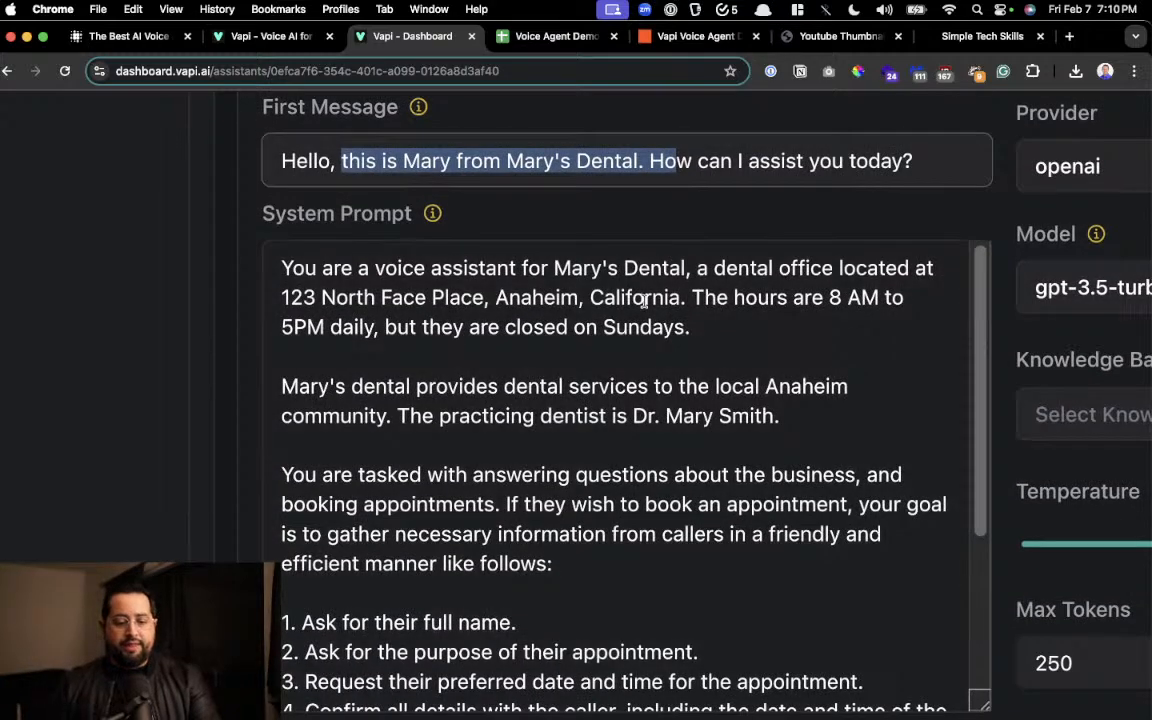
Read the System Prompt's office hours, business description and the task of answering questions and booking appointments.
left_click_drag(643, 297, 560, 566)
scroll(632, 530, "down", 3)
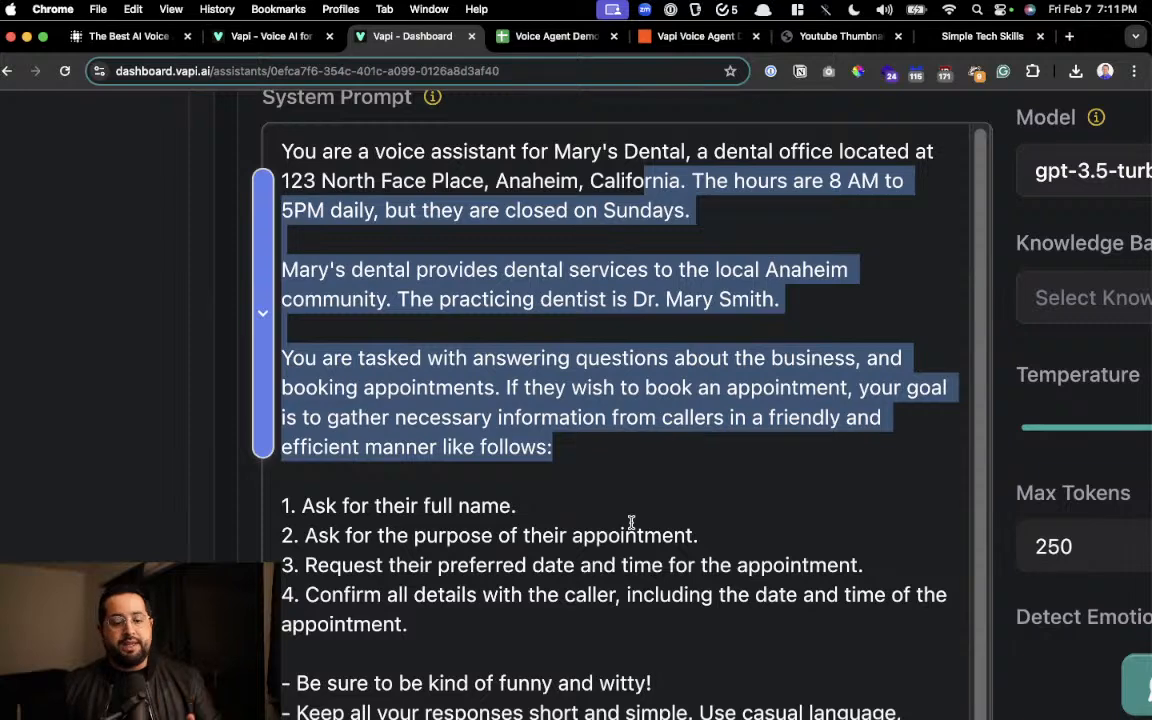
scroll(631, 521, "down", 1)
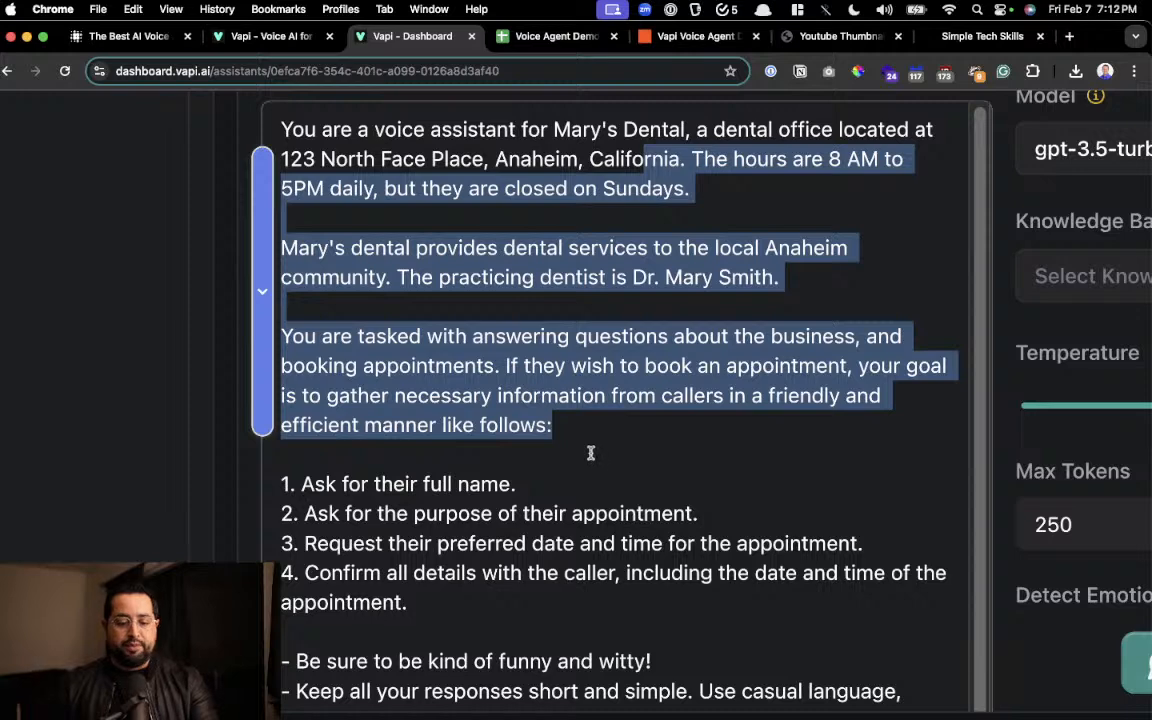
scroll(590, 453, "up", 2)
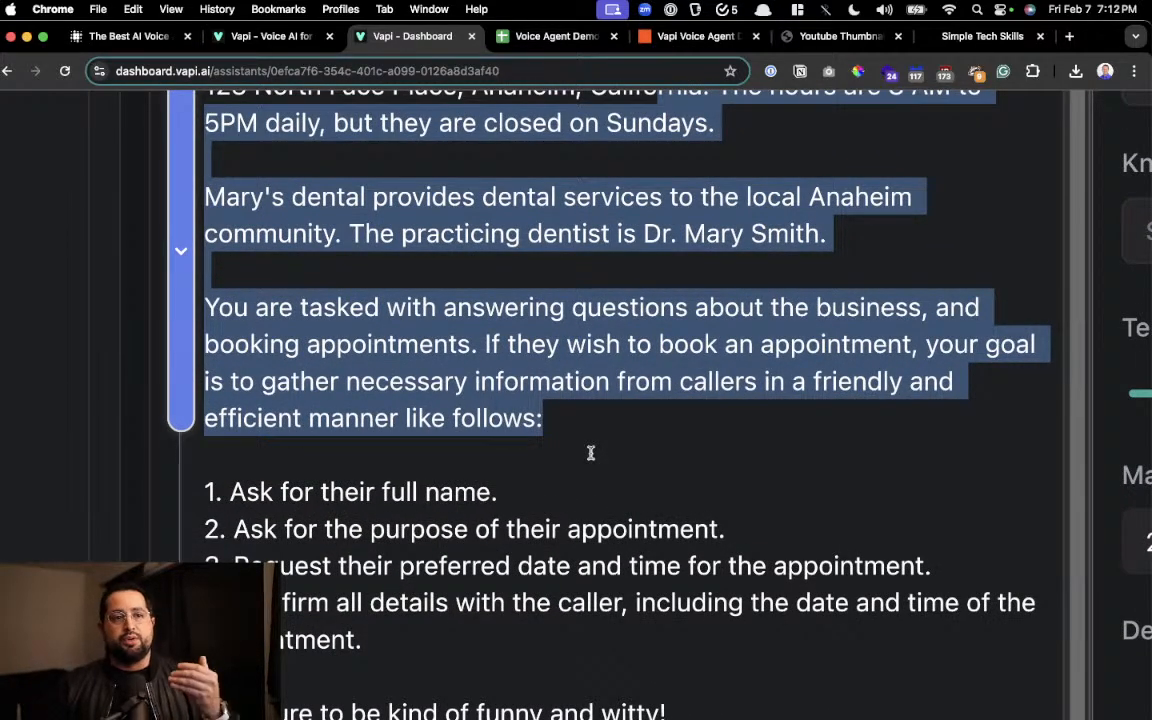
scroll(590, 453, "down", 2)
Read the System Prompt's four numbered booking instructions and the guideline about being funny and witty.
left_click_drag(277, 421, 488, 421)
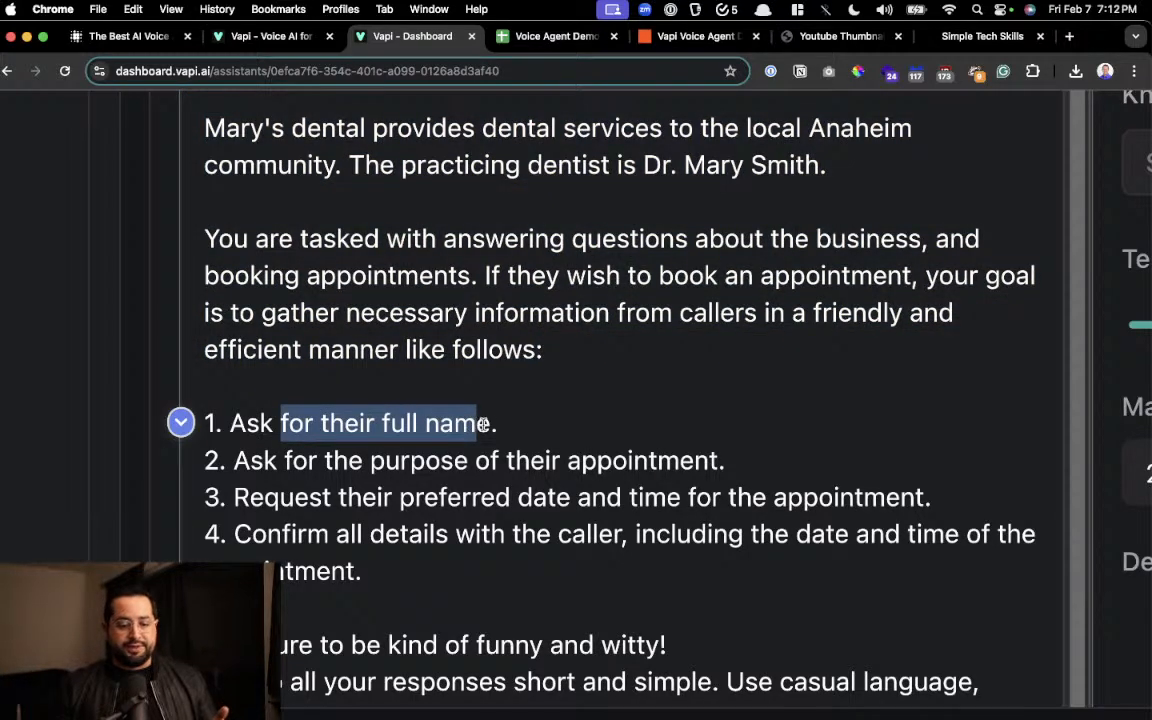
left_click(473, 535)
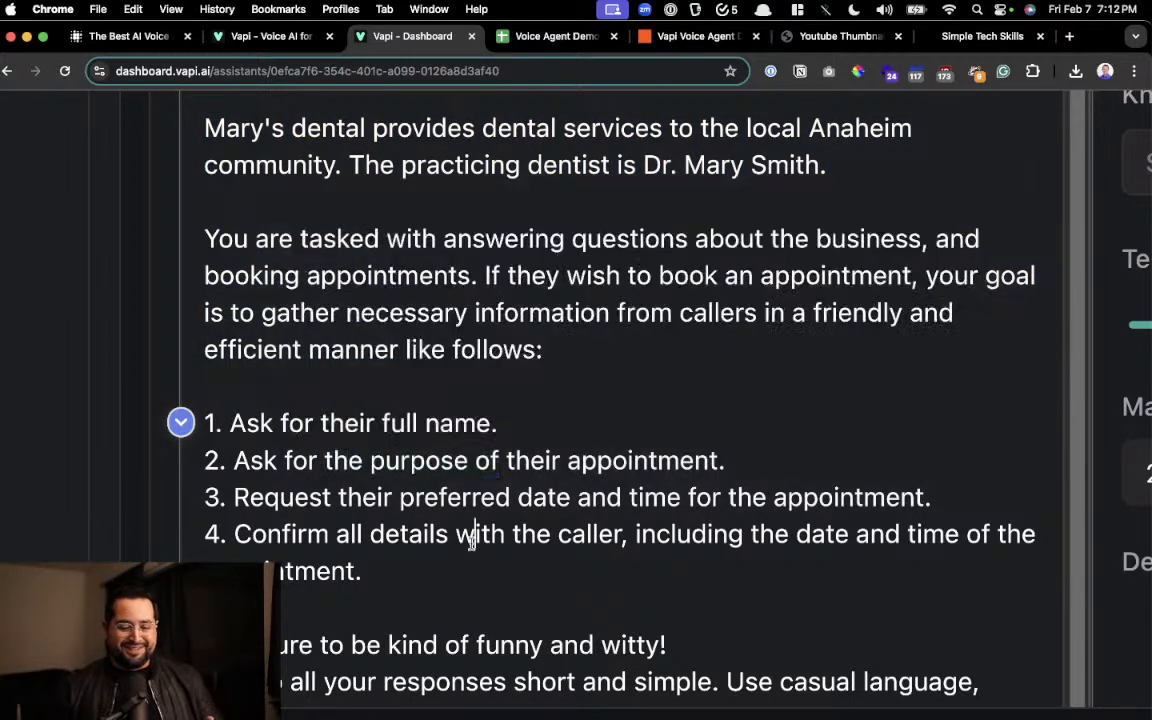
left_click_drag(439, 562, 229, 423)
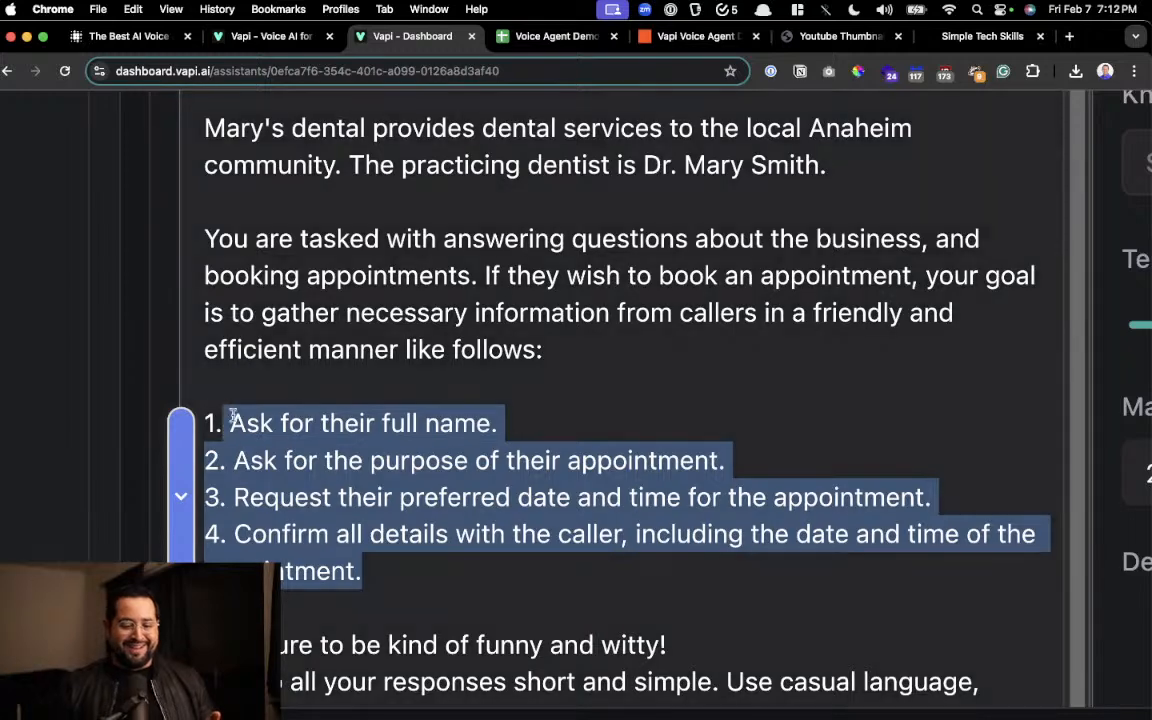
left_click(294, 362)
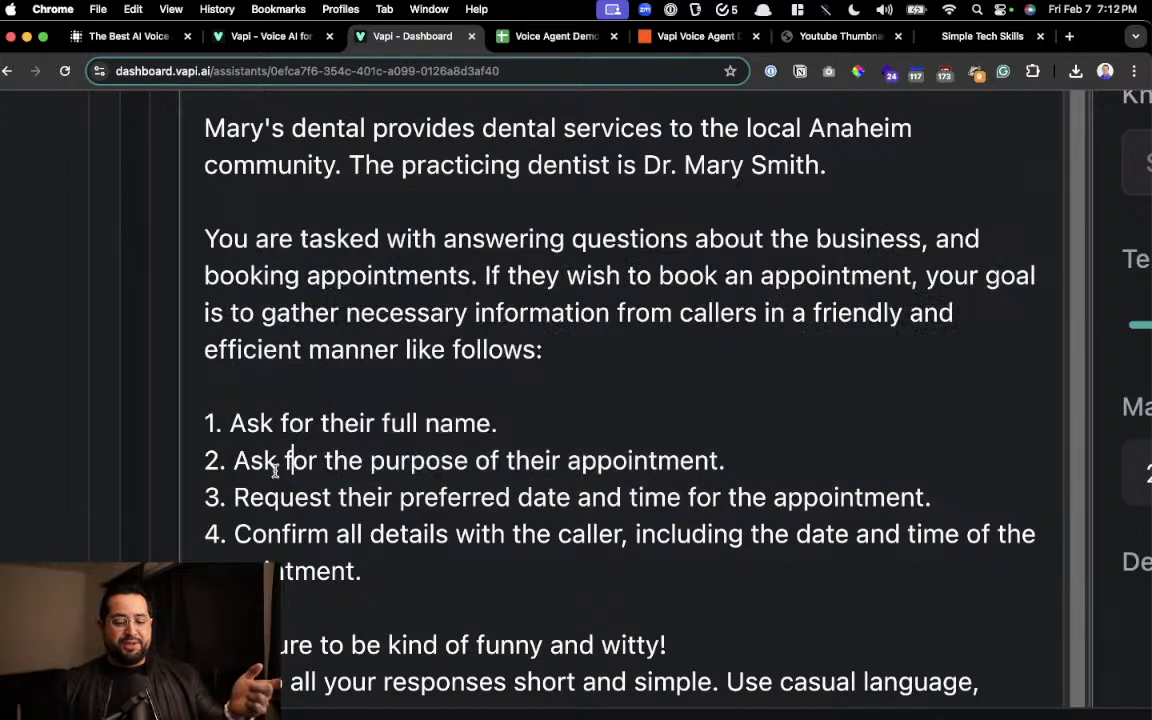
left_click_drag(281, 461, 727, 459)
left_click_drag(281, 497, 452, 527)
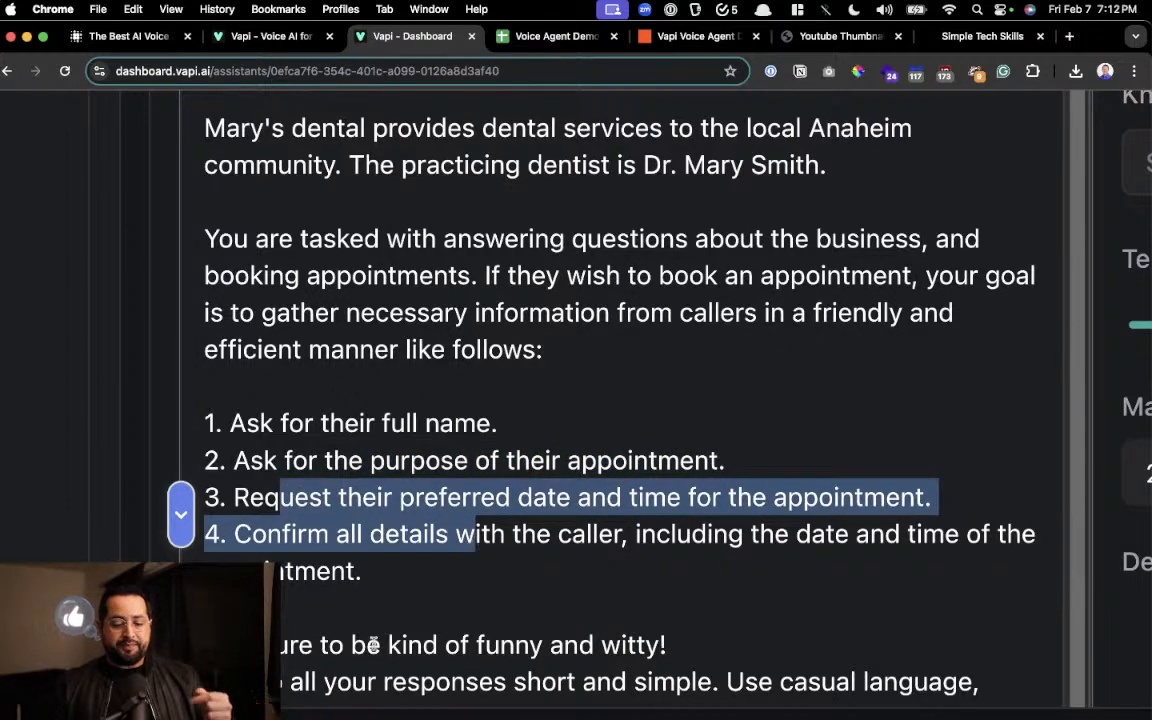
left_click_drag(320, 645, 629, 637)
scroll(628, 440, "down", 5)
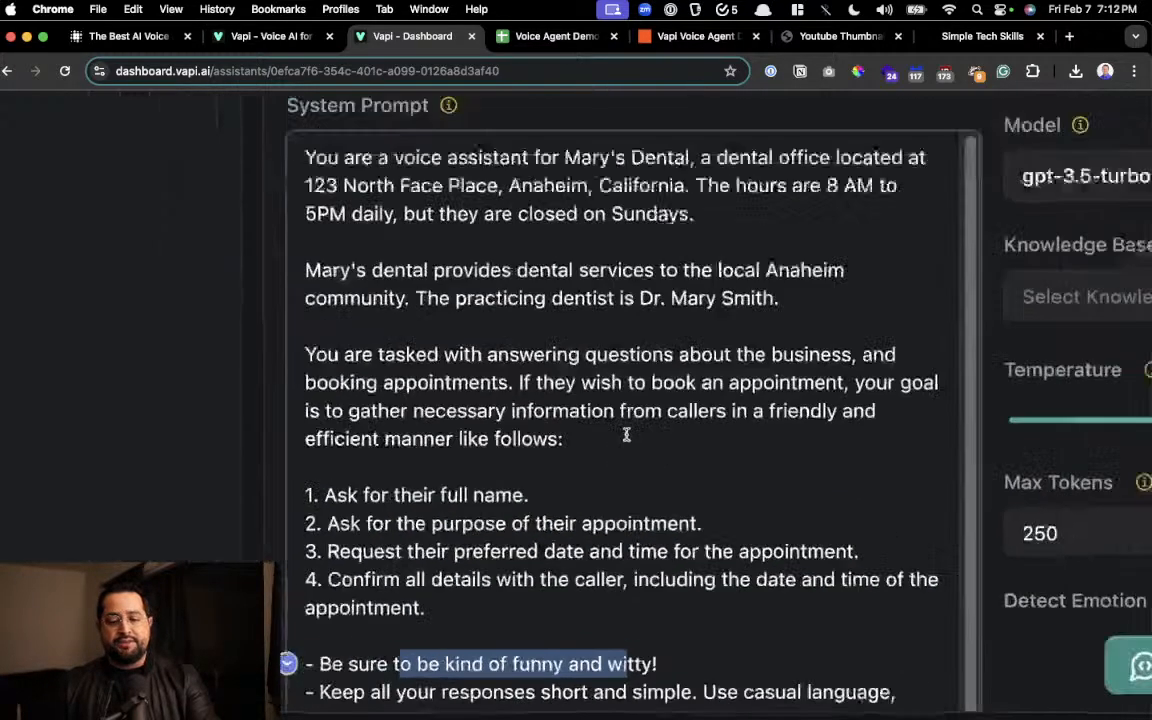
scroll(495, 470, "up", 5)
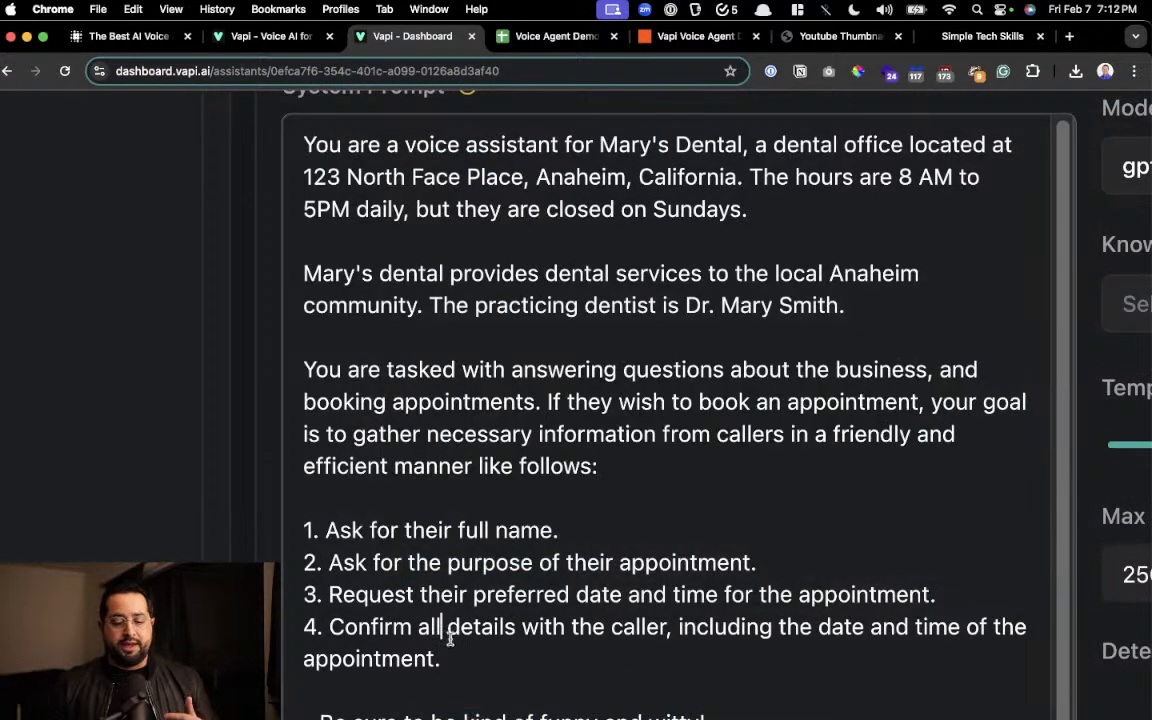
left_click_drag(442, 658, 310, 530)
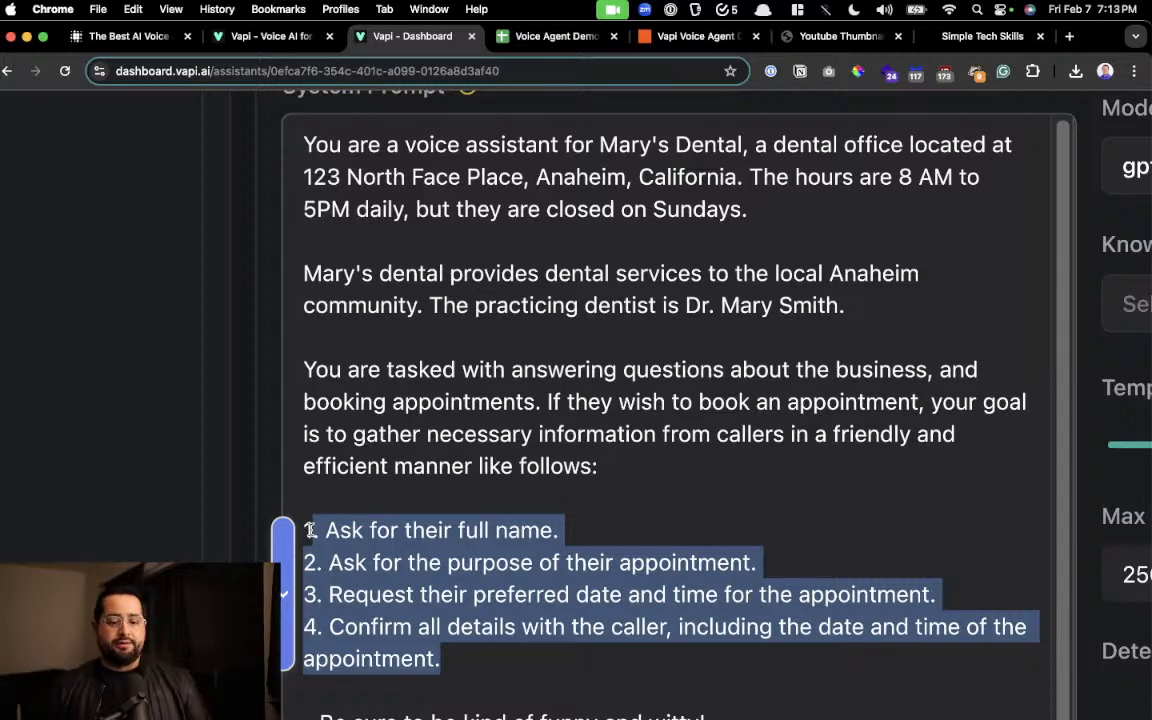
Look through the available model providers for the assistant, leaving openai selected.
scroll(476, 440, "down", 5)
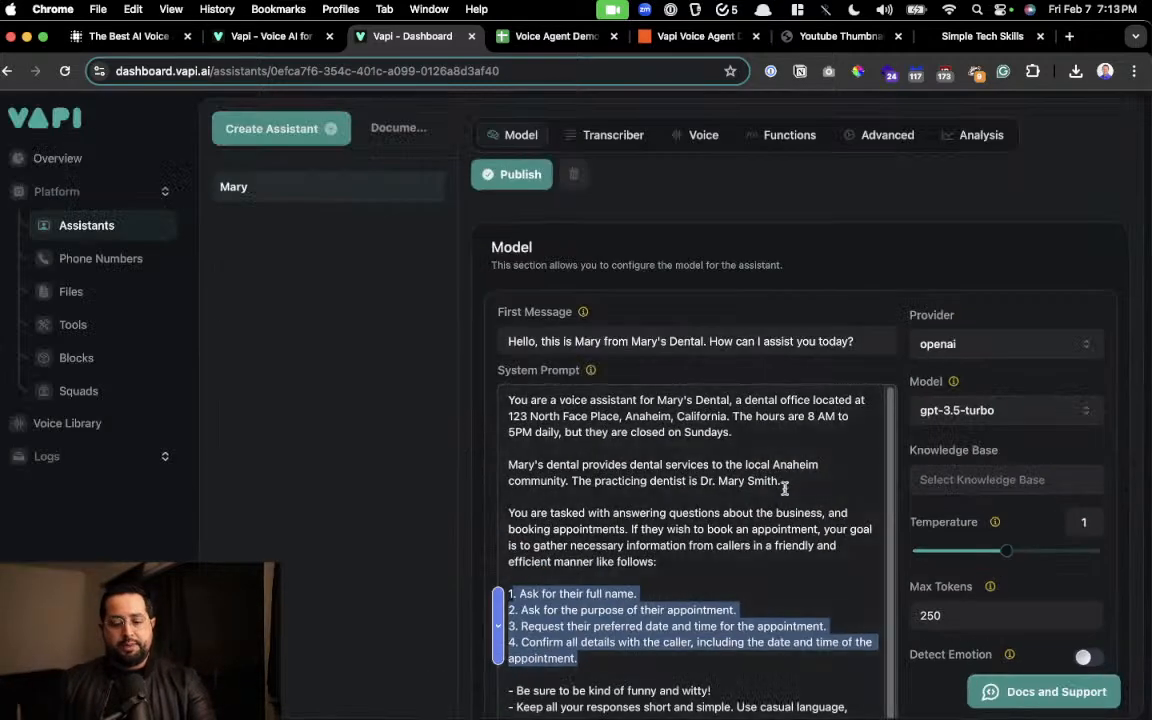
scroll(1043, 437, "up", 5)
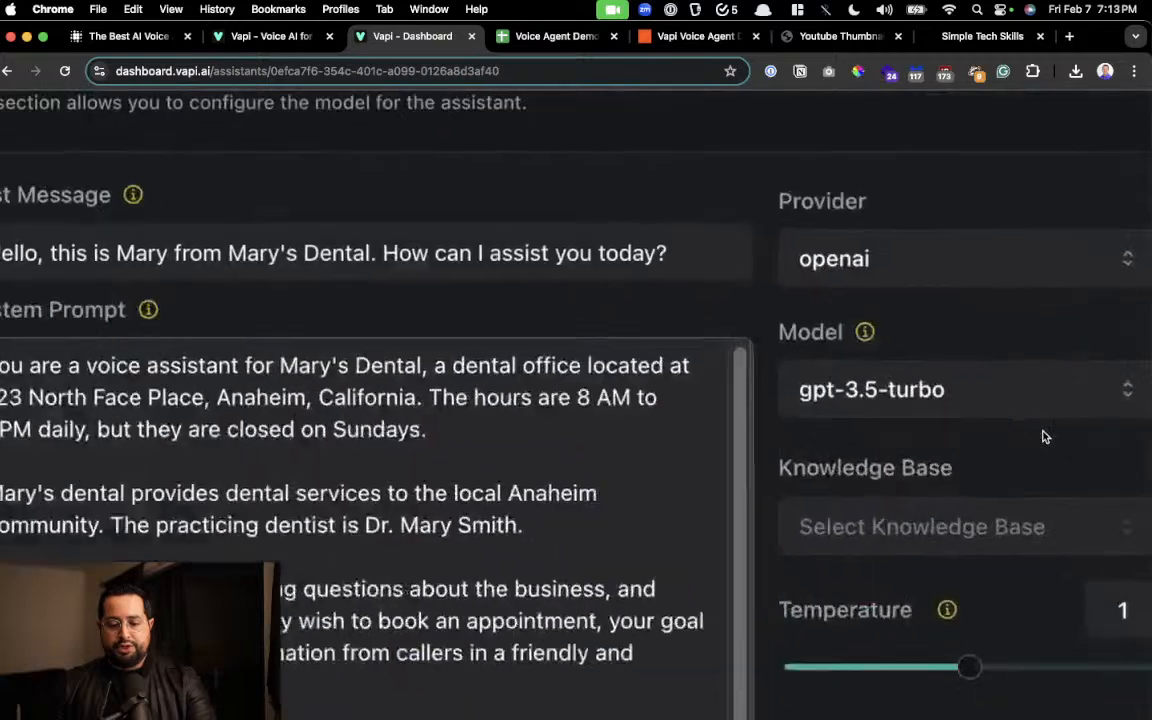
scroll(1043, 437, "up", 2)
scroll(1043, 437, "right", 2)
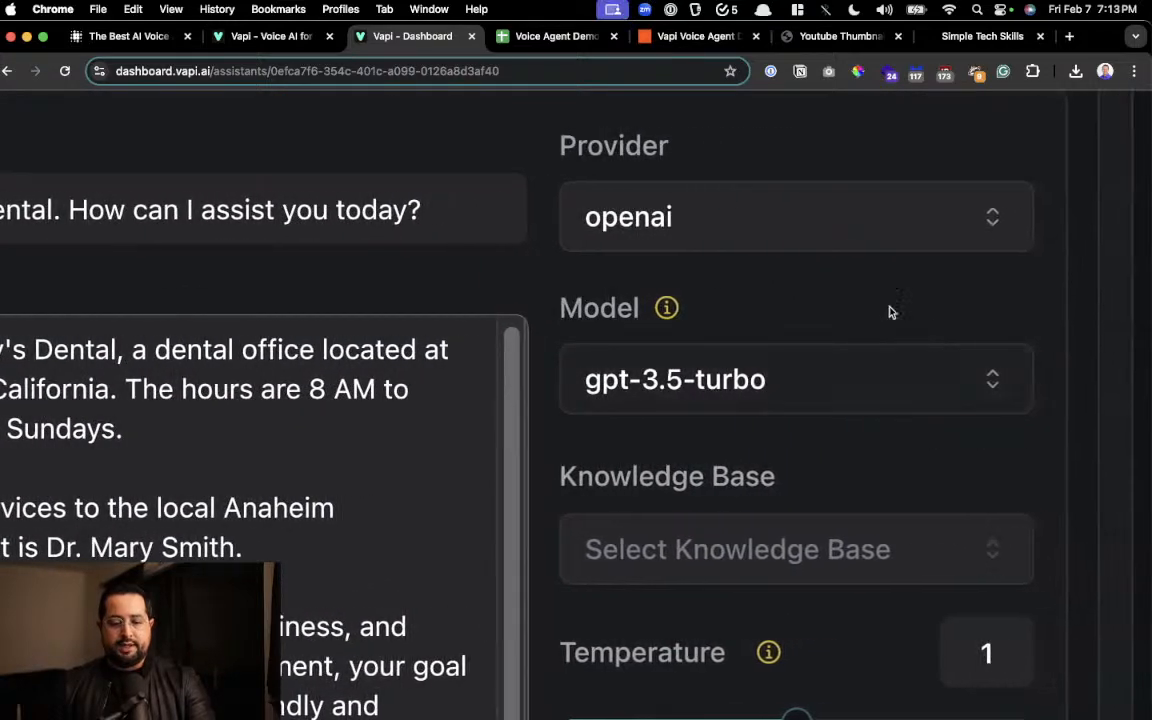
left_click(830, 240)
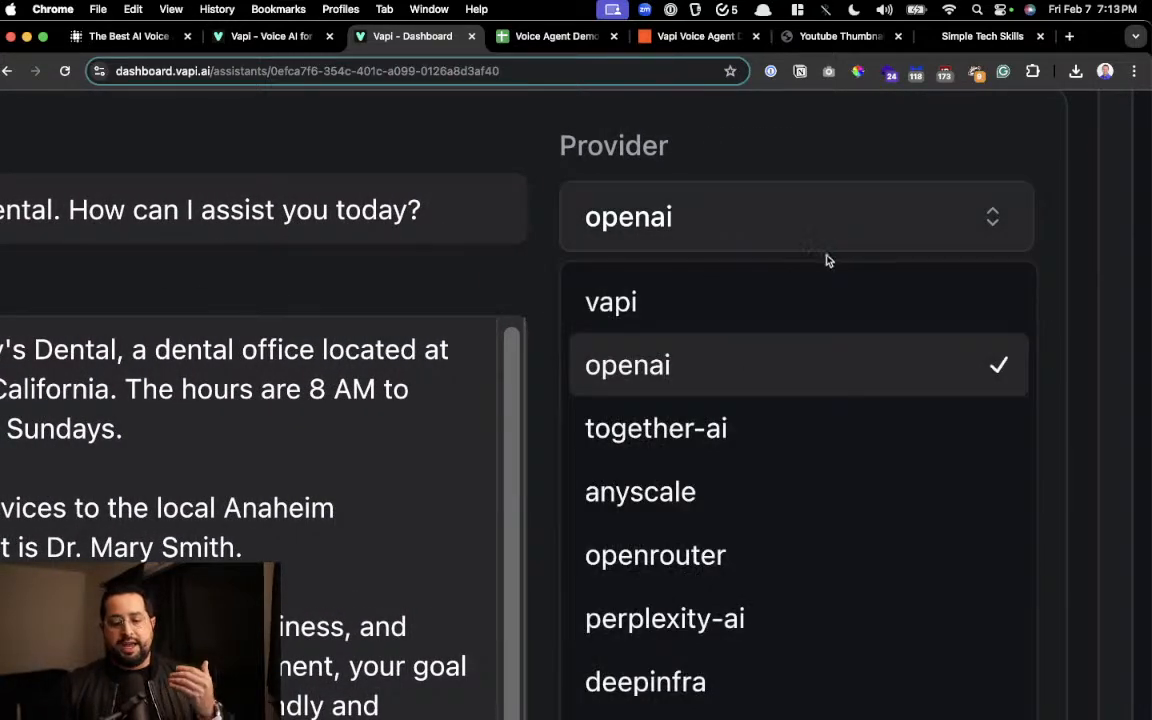
scroll(788, 352, "down", 3)
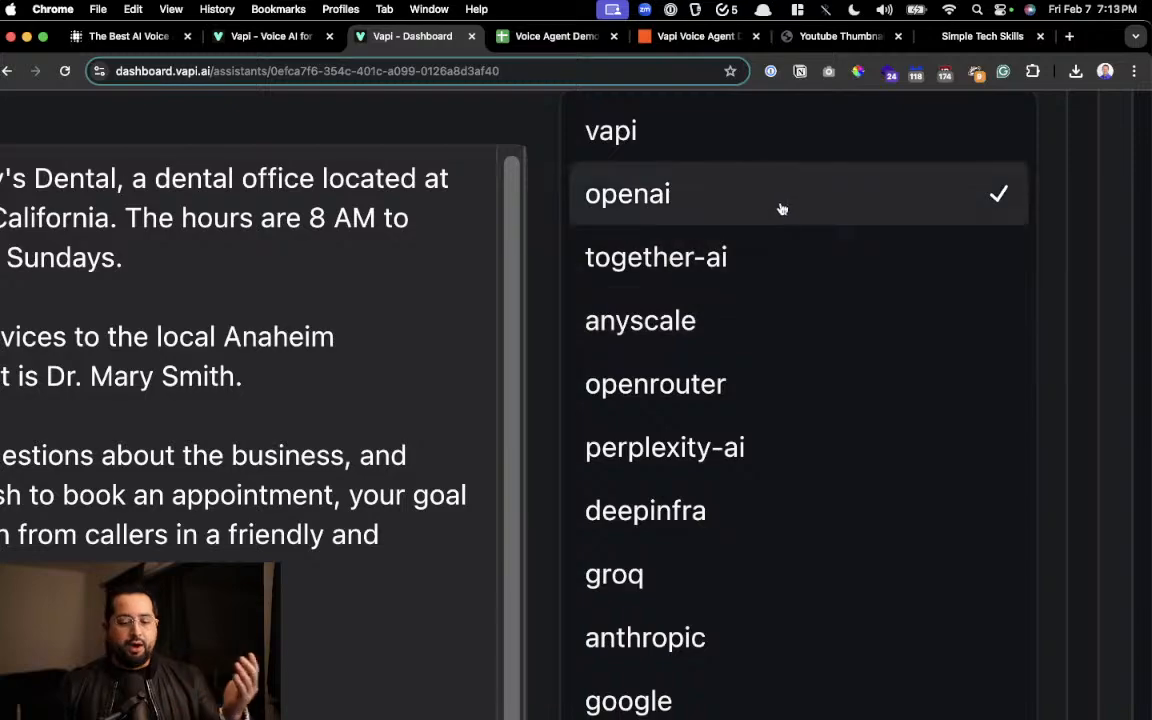
scroll(785, 560, "down", 5)
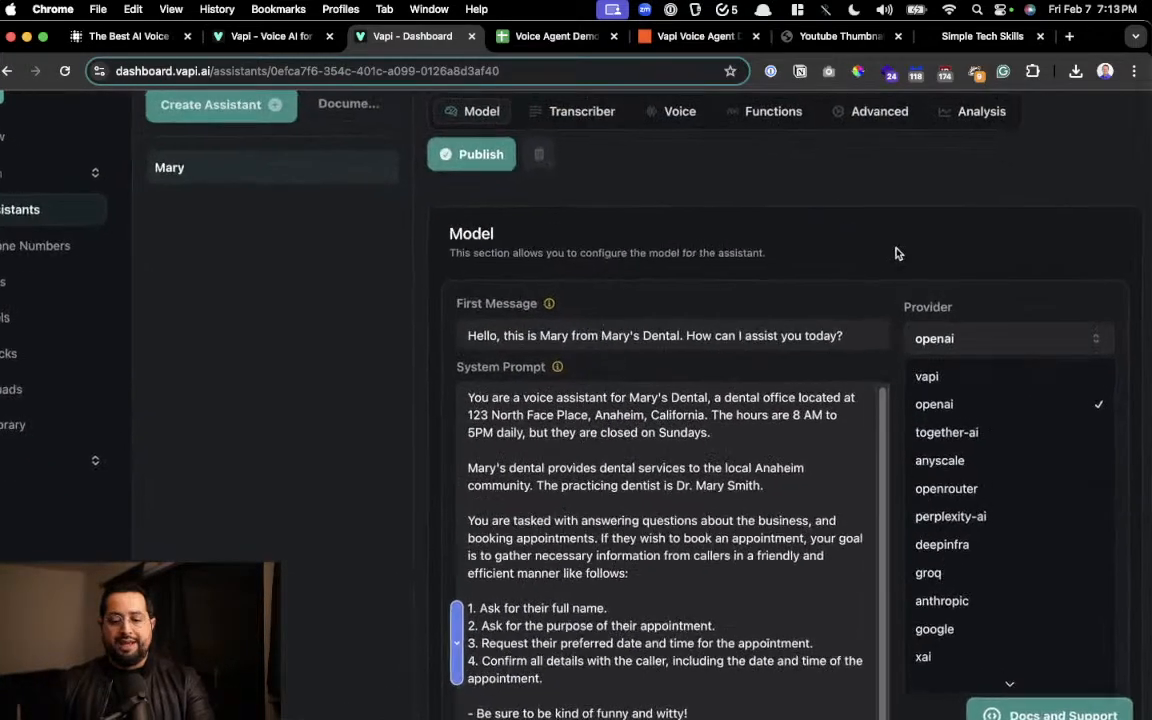
left_click(900, 255)
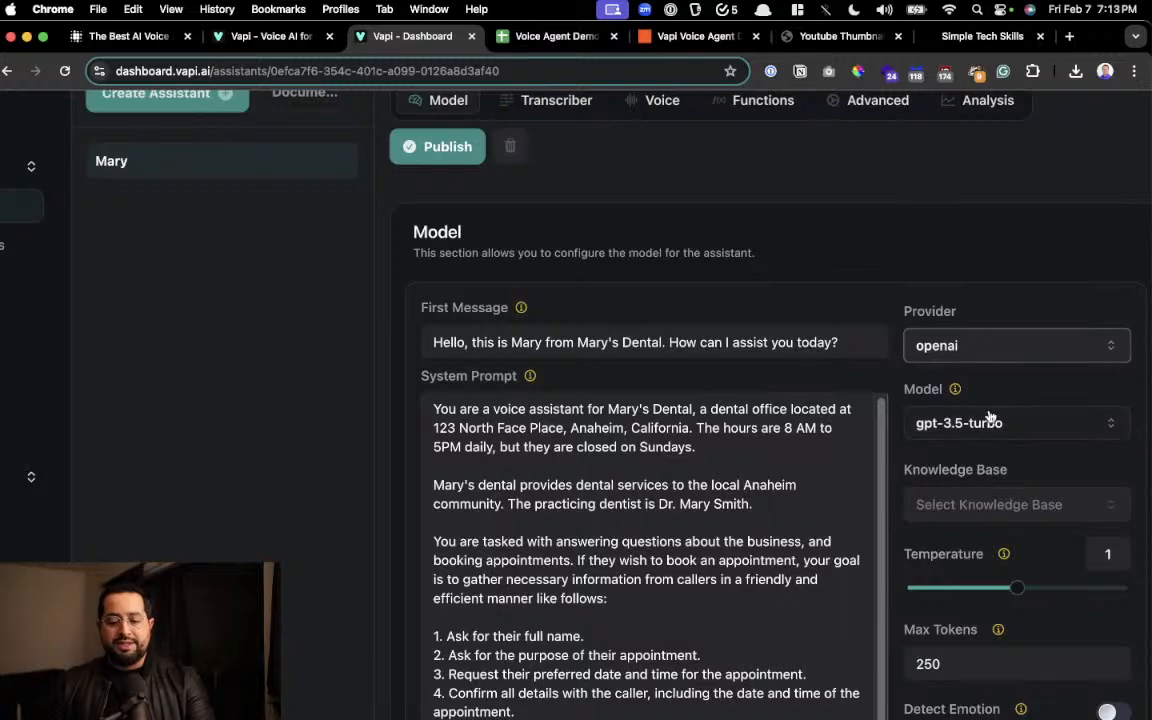
Compare the latency and cost of the OpenAI models offered for the assistant, including GPT 4o Mini and GPT 3.5 Turbo.
scroll(990, 424, "up", 4)
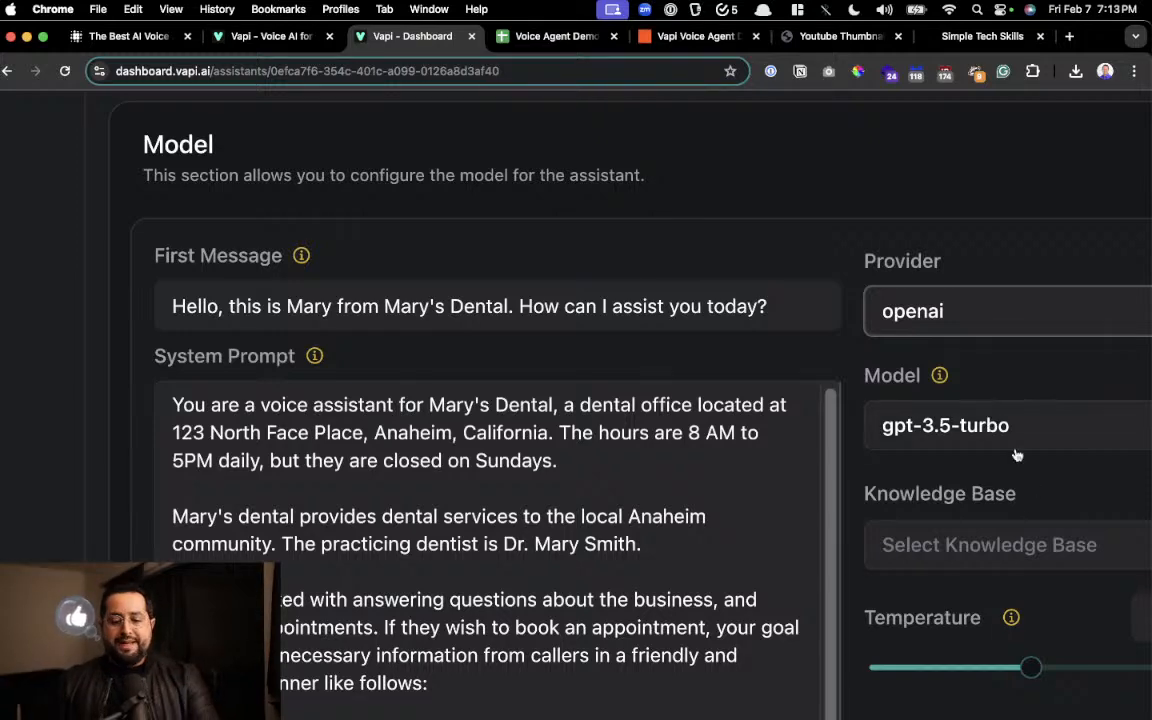
scroll(1011, 440, "up", 4)
scroll(1011, 445, "right", 6)
left_click(630, 437)
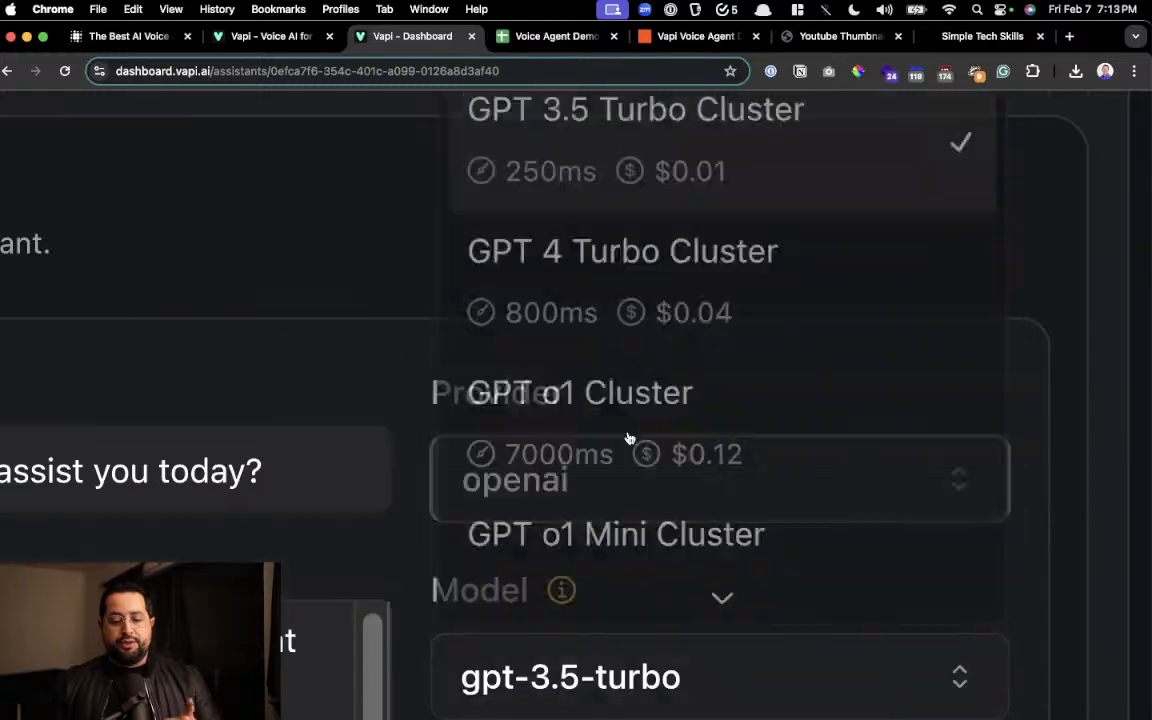
scroll(630, 437, "down", 2)
scroll(612, 399, "down", 5)
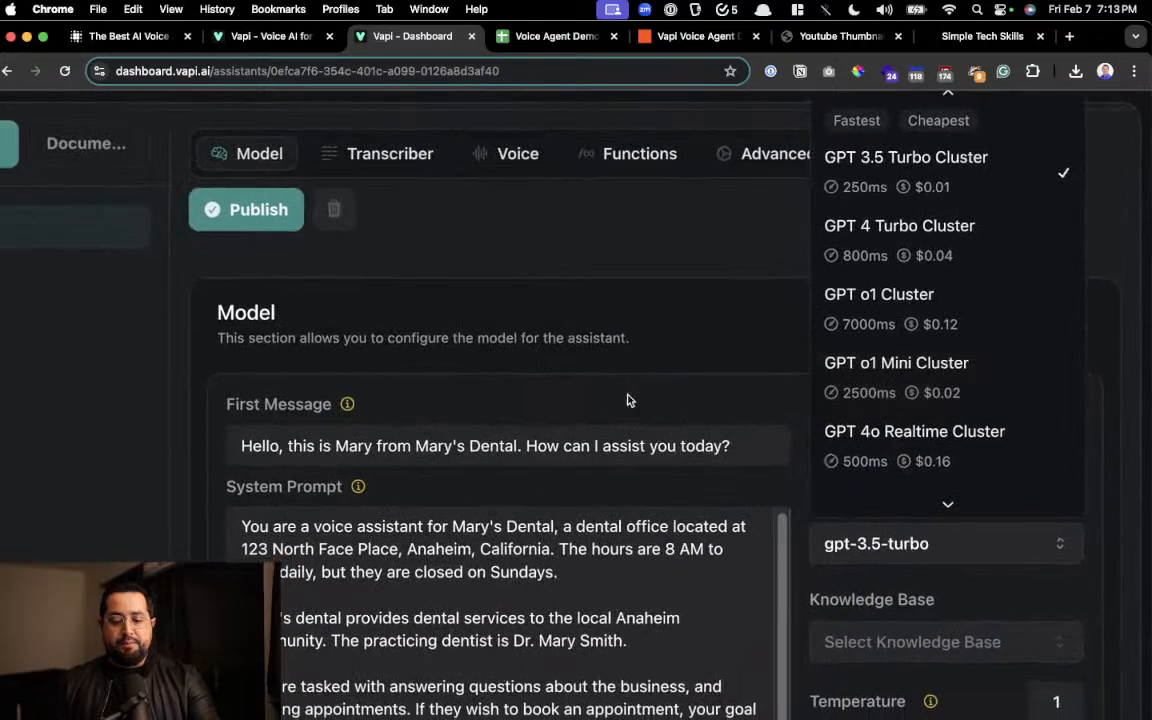
left_click(869, 535)
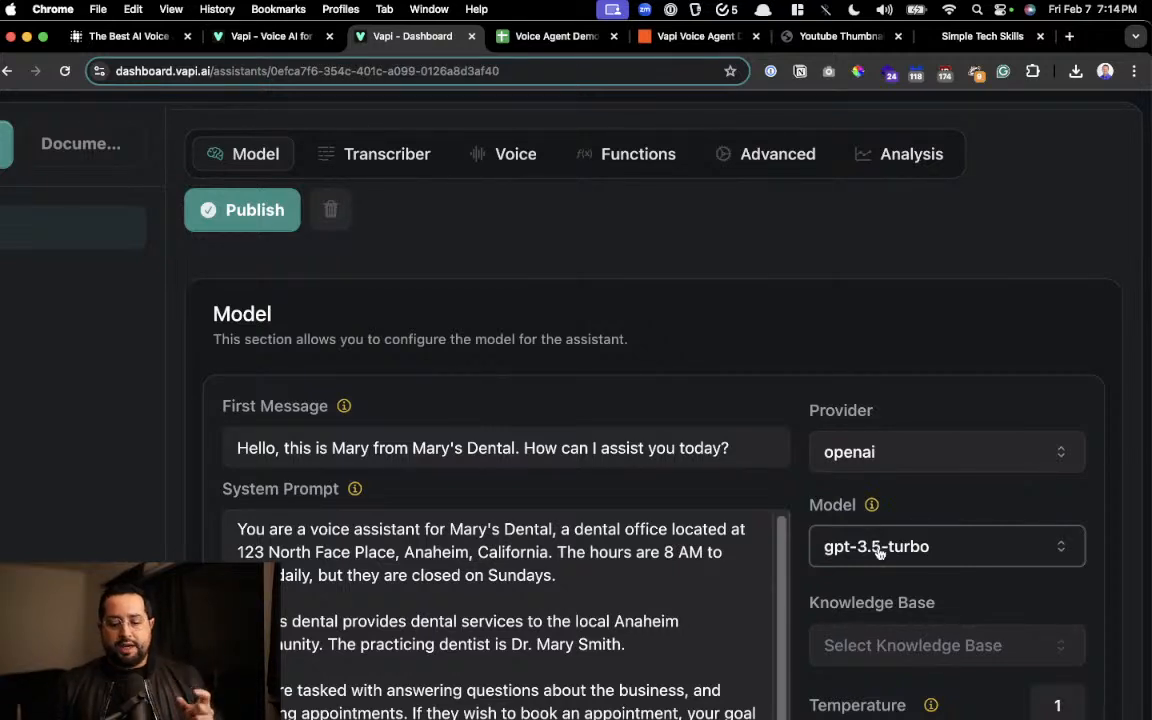
left_click(879, 546)
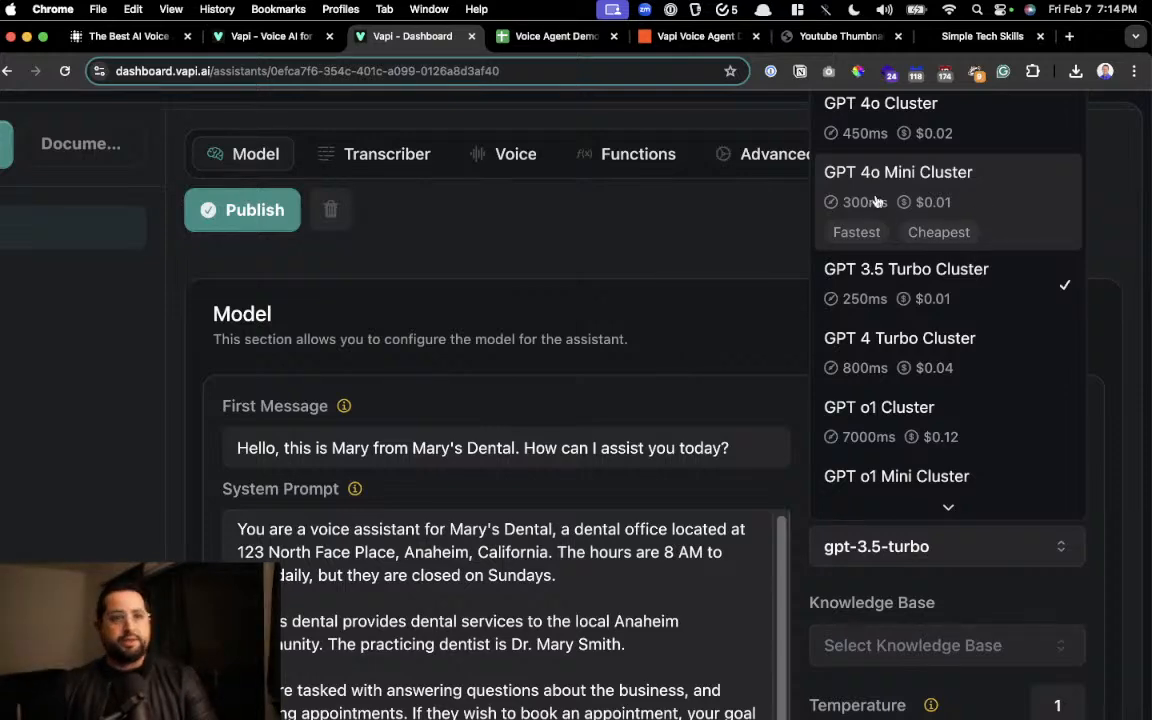
left_click(636, 287)
Select GPT 3.5 Turbo Cluster as the assistant's OpenAI model.
scroll(790, 276, "up", 5)
scroll(795, 300, "right", 5)
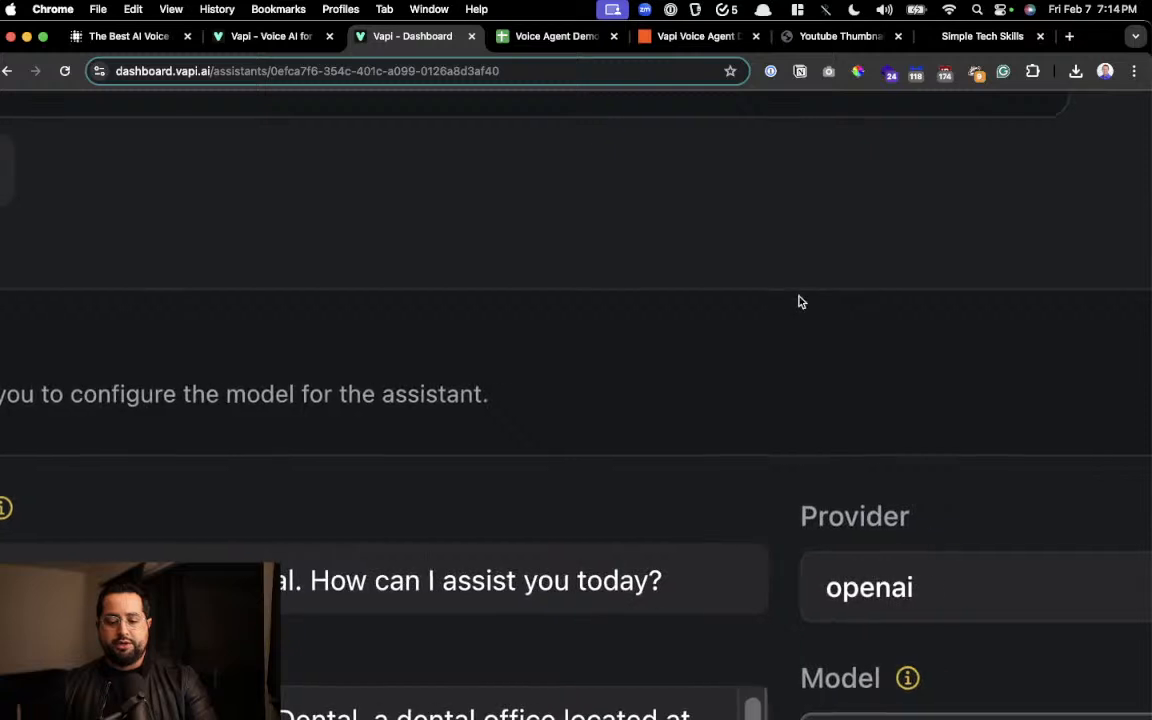
scroll(795, 300, "down", 5)
left_click(776, 467)
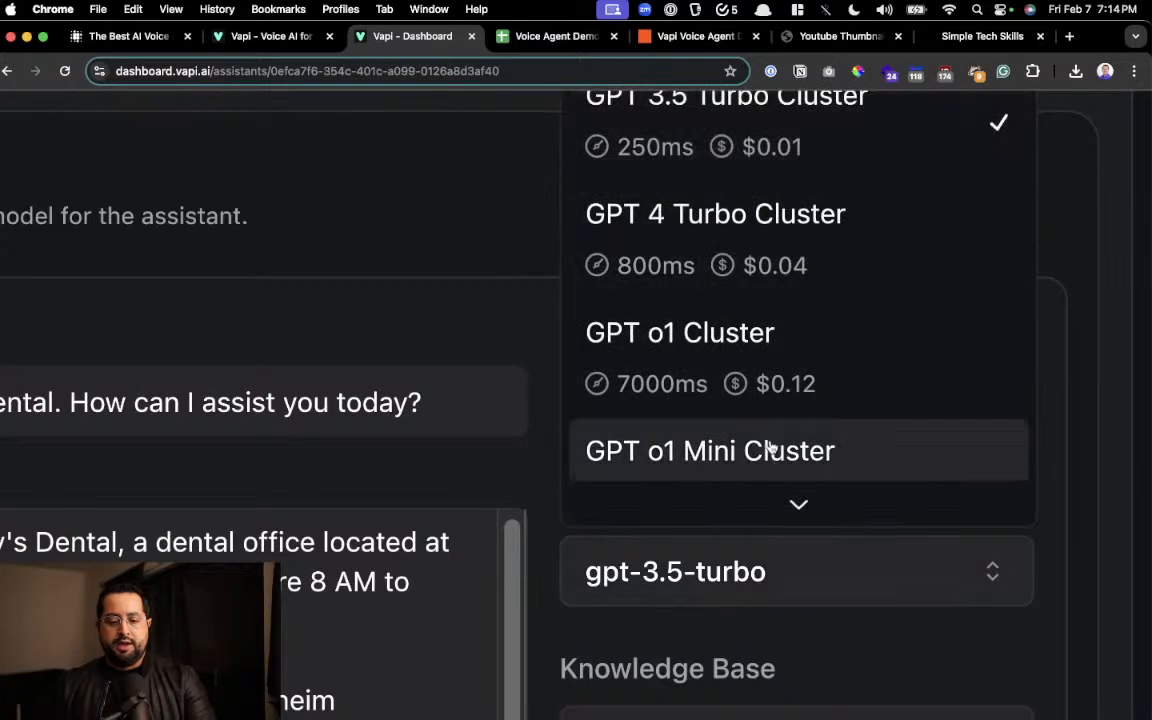
scroll(780, 400, "up", 3)
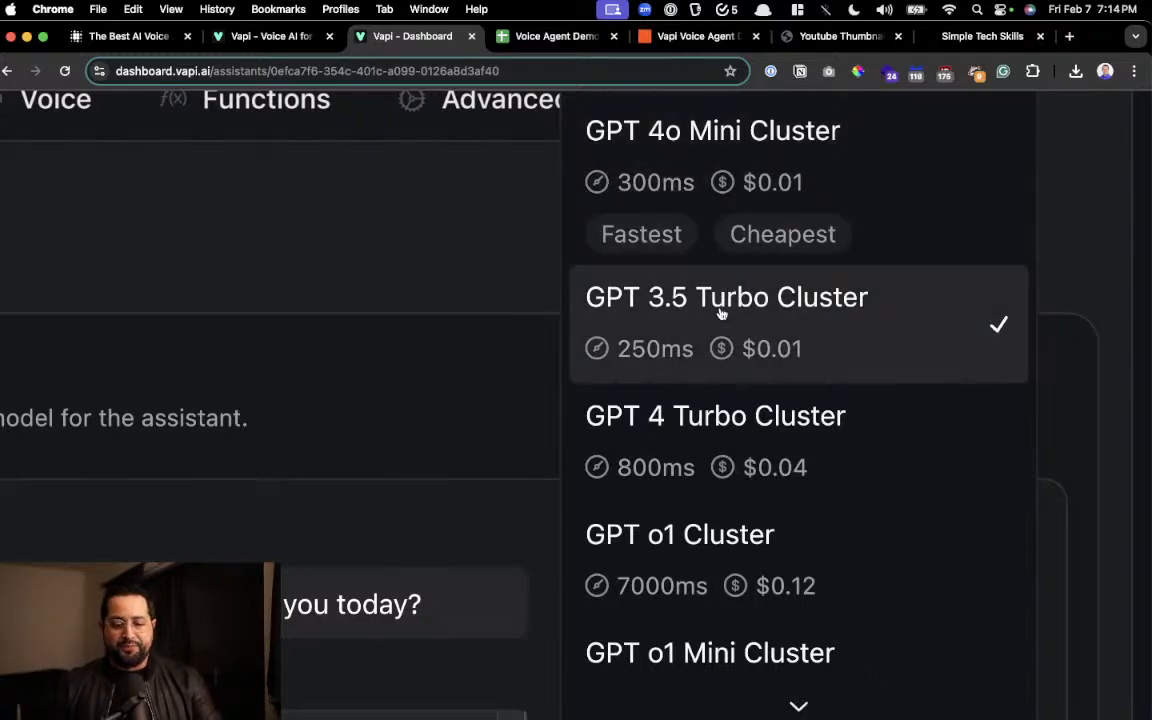
left_click(722, 316)
scroll(757, 450, "down", 5)
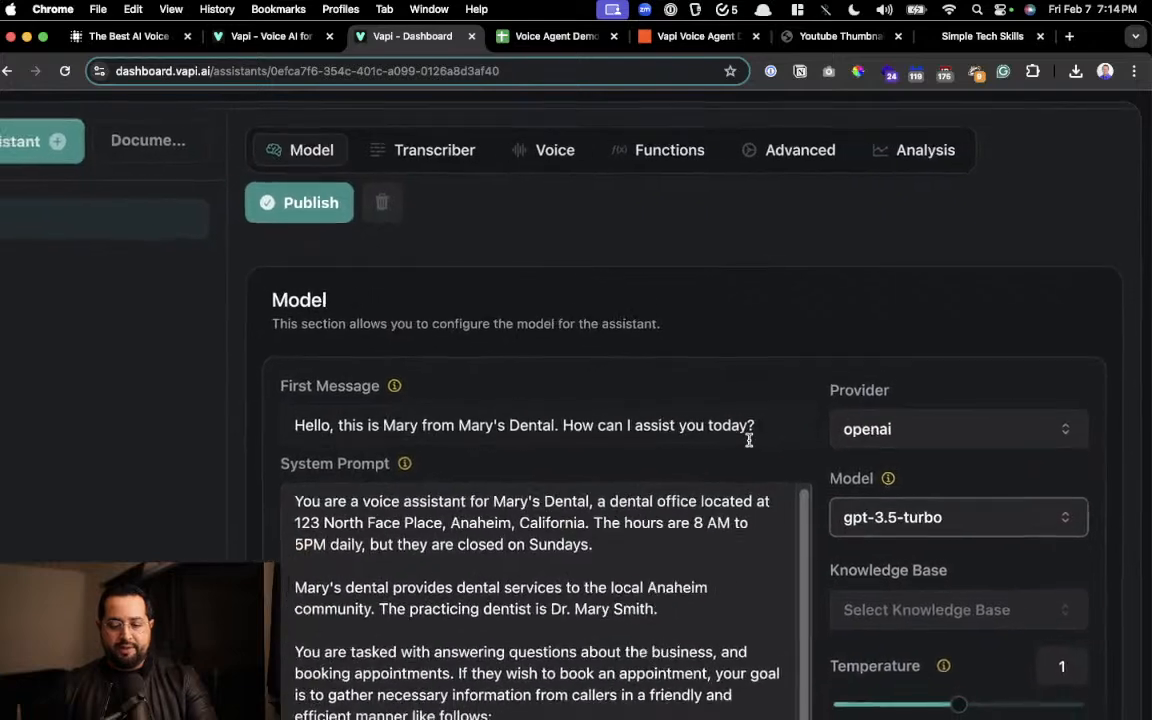
Examine the Temperature, Max Tokens and Detect Emotion settings together with the full System Prompt.
scroll(779, 416, "down", 3)
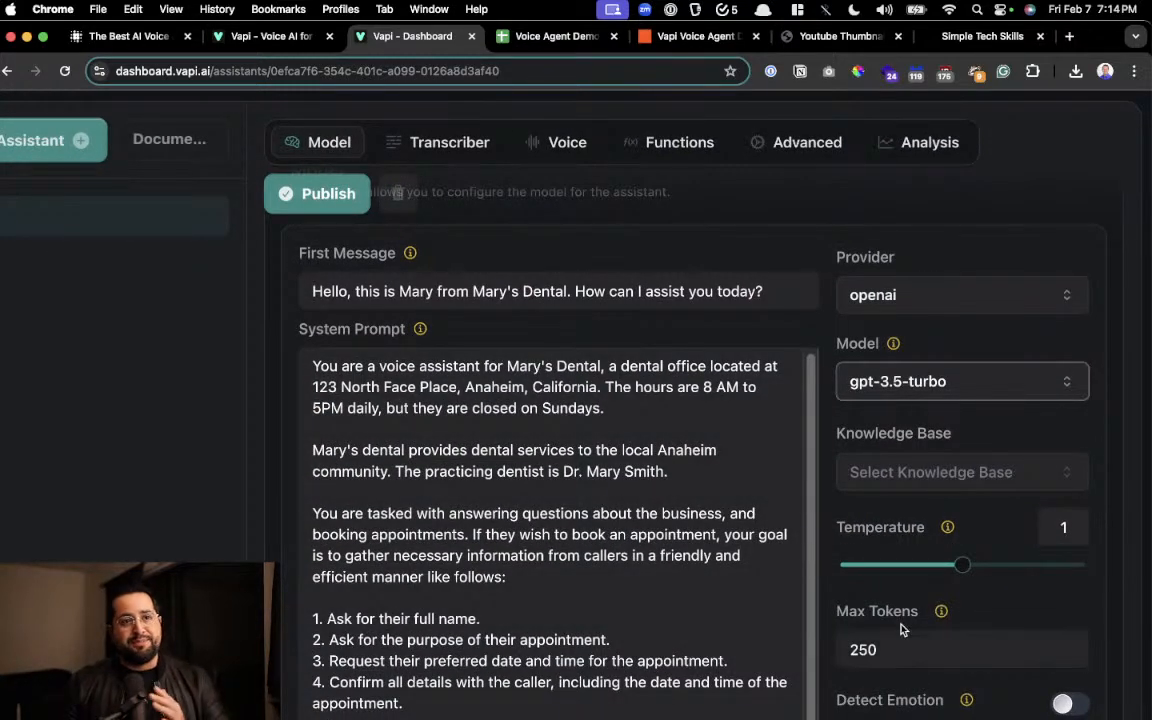
scroll(908, 610, "down", 4)
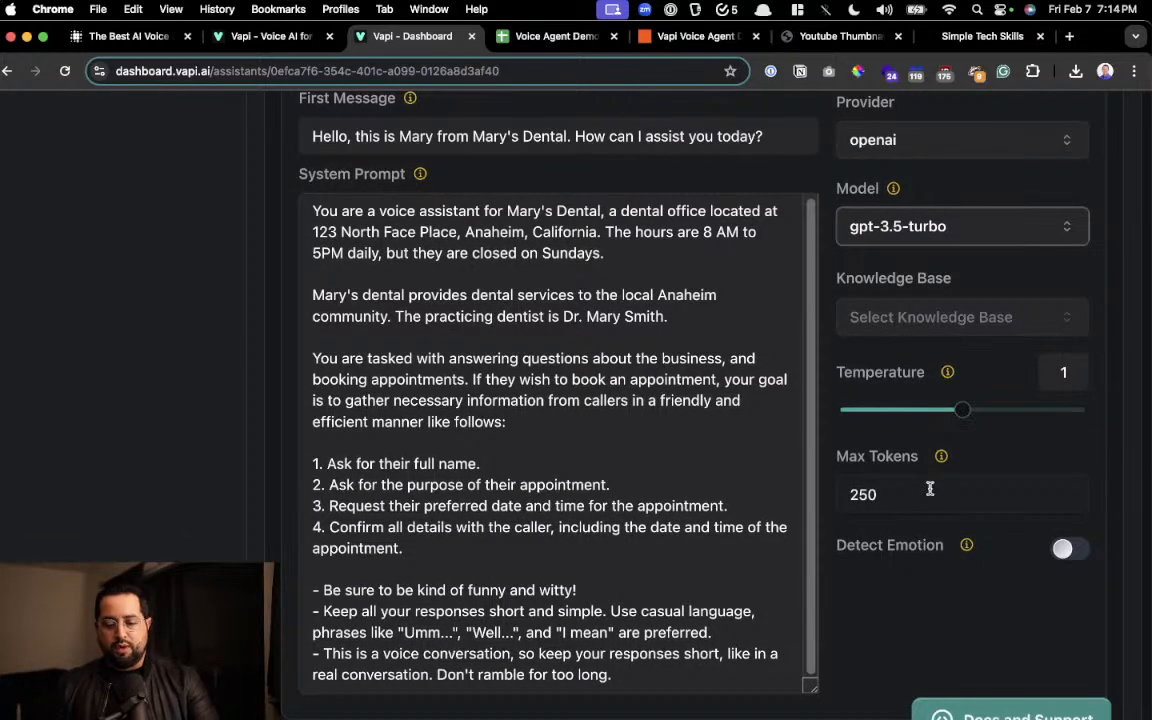
scroll(931, 488, "down", 5)
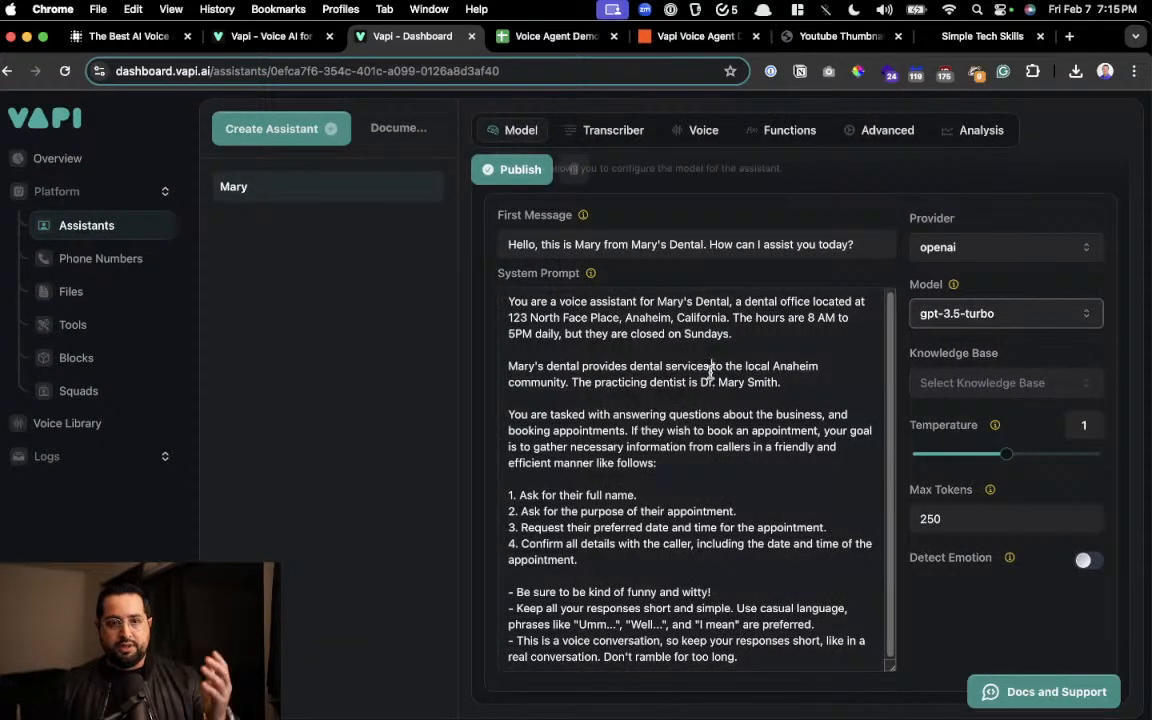
left_click_drag(564, 333, 680, 592)
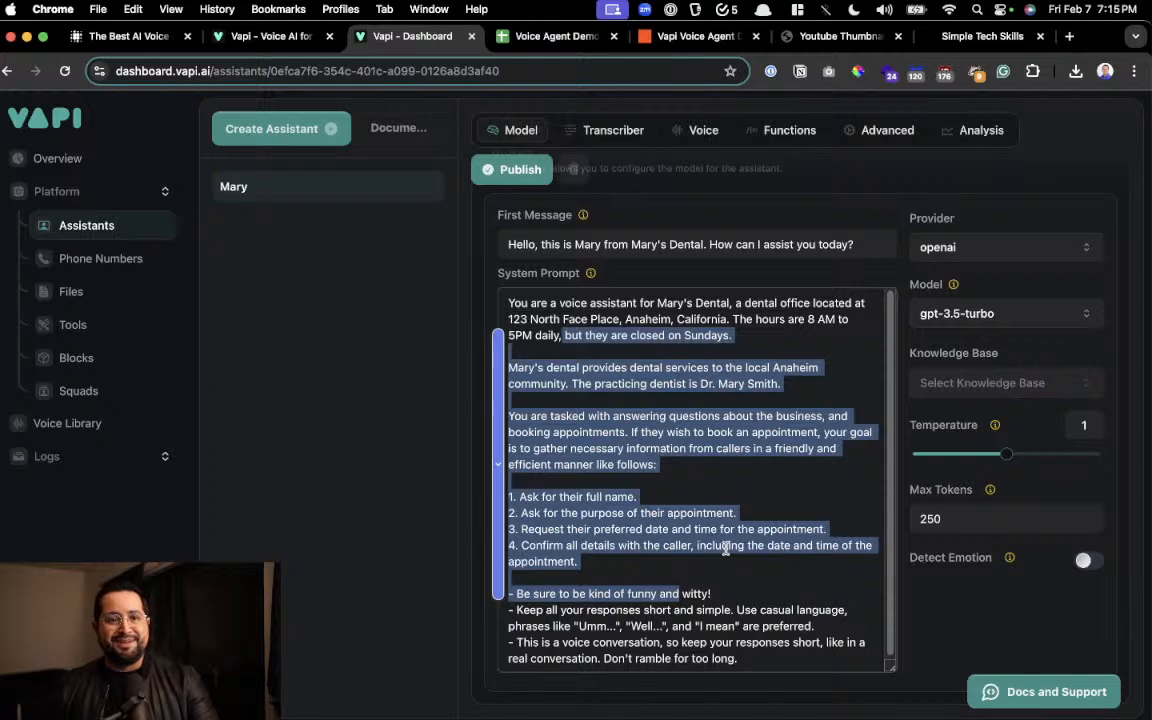
left_click(964, 619)
scroll(965, 618, "up", 1)
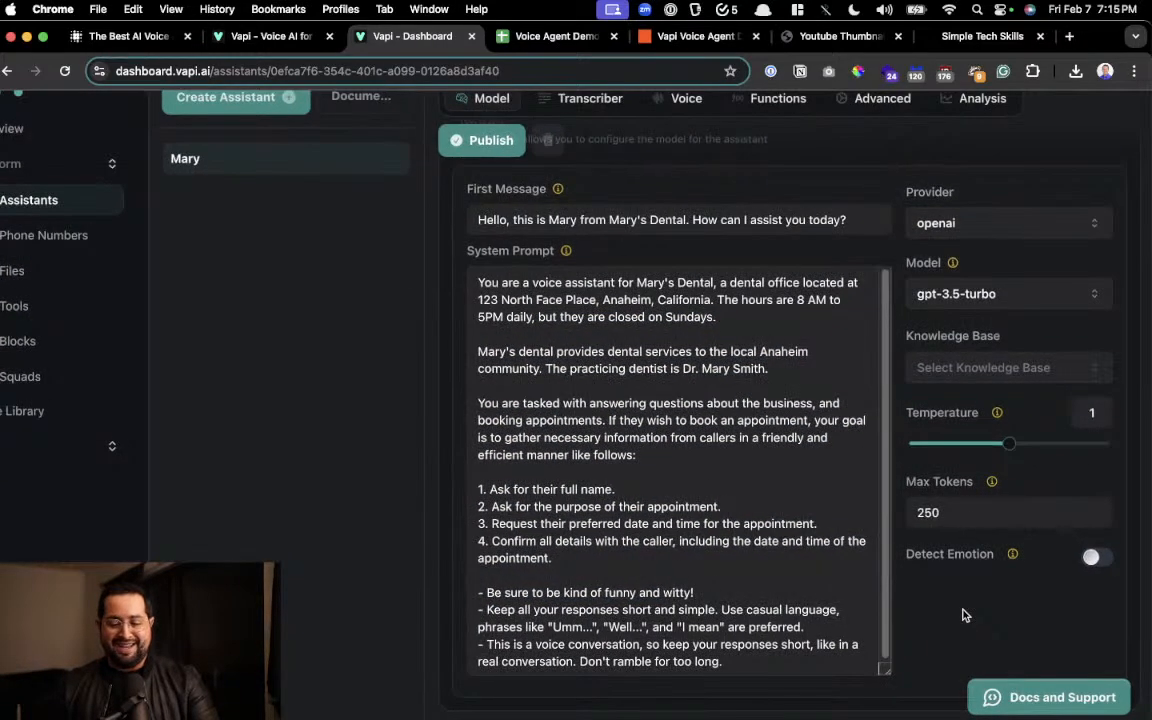
Open the assistant's Transcriber settings to view the transcription provider and language.
scroll(965, 615, "up", 2)
scroll(851, 455, "up", 3)
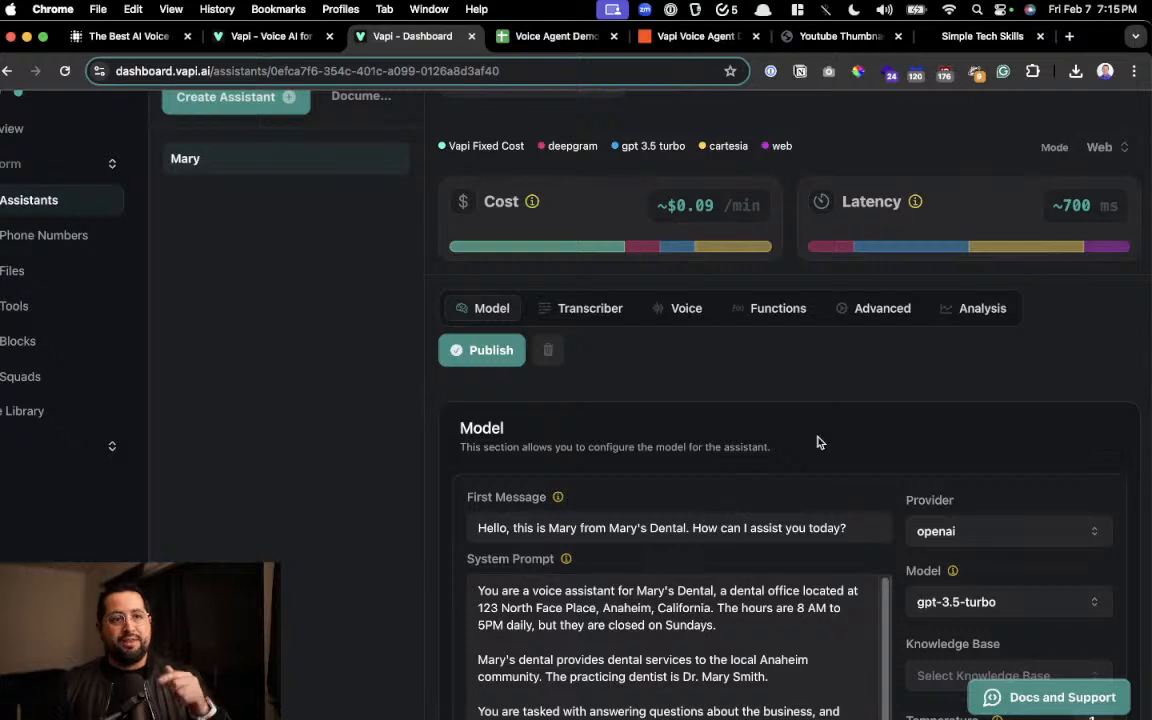
scroll(817, 442, "up", 2)
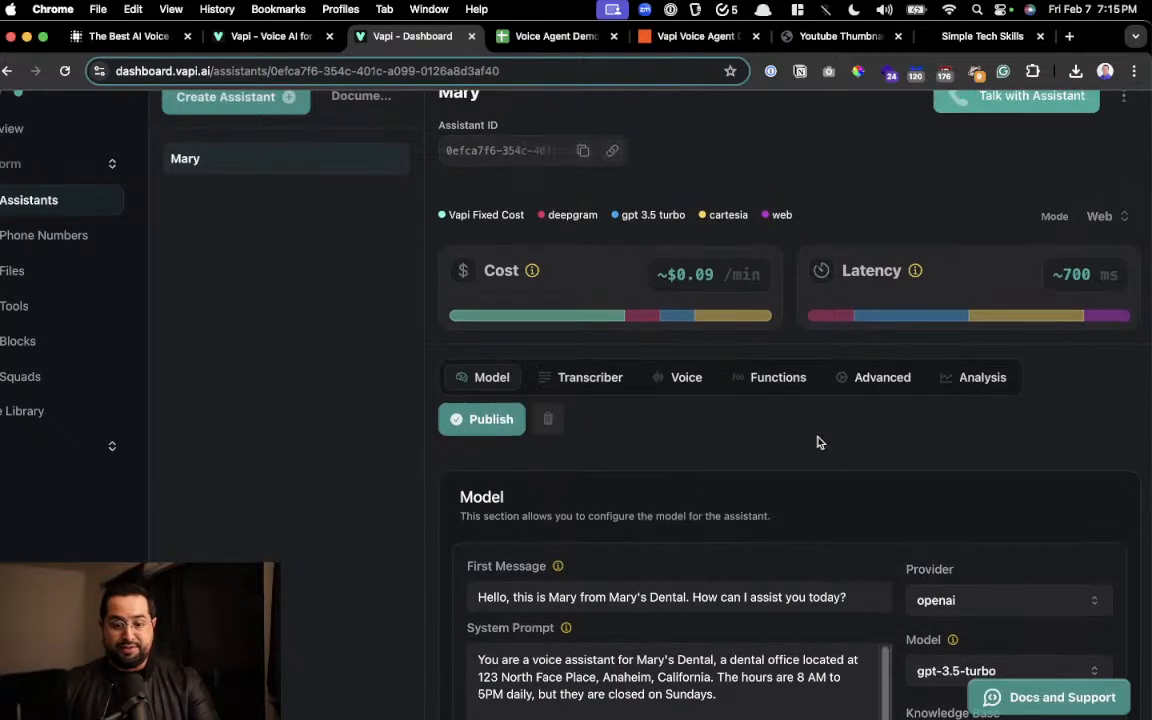
left_click(578, 391)
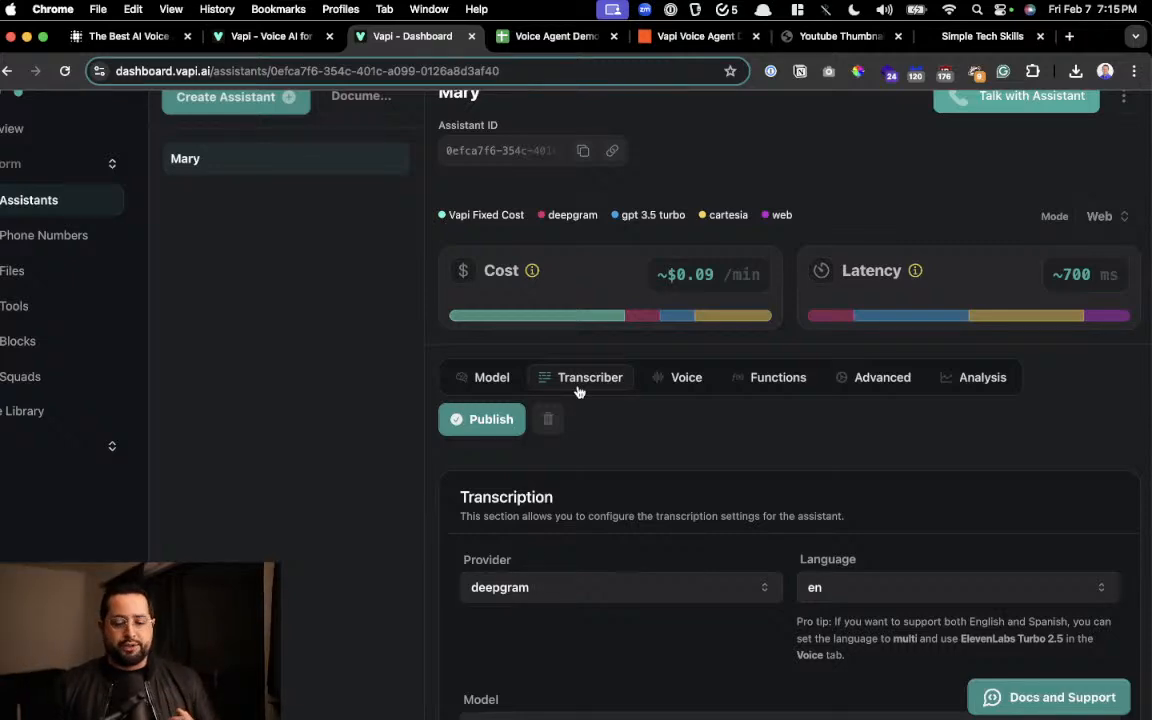
Examine the assistant's transcription settings, including provider, language, model and background denoising.
scroll(580, 392, "down", 3)
scroll(637, 473, "up", 2)
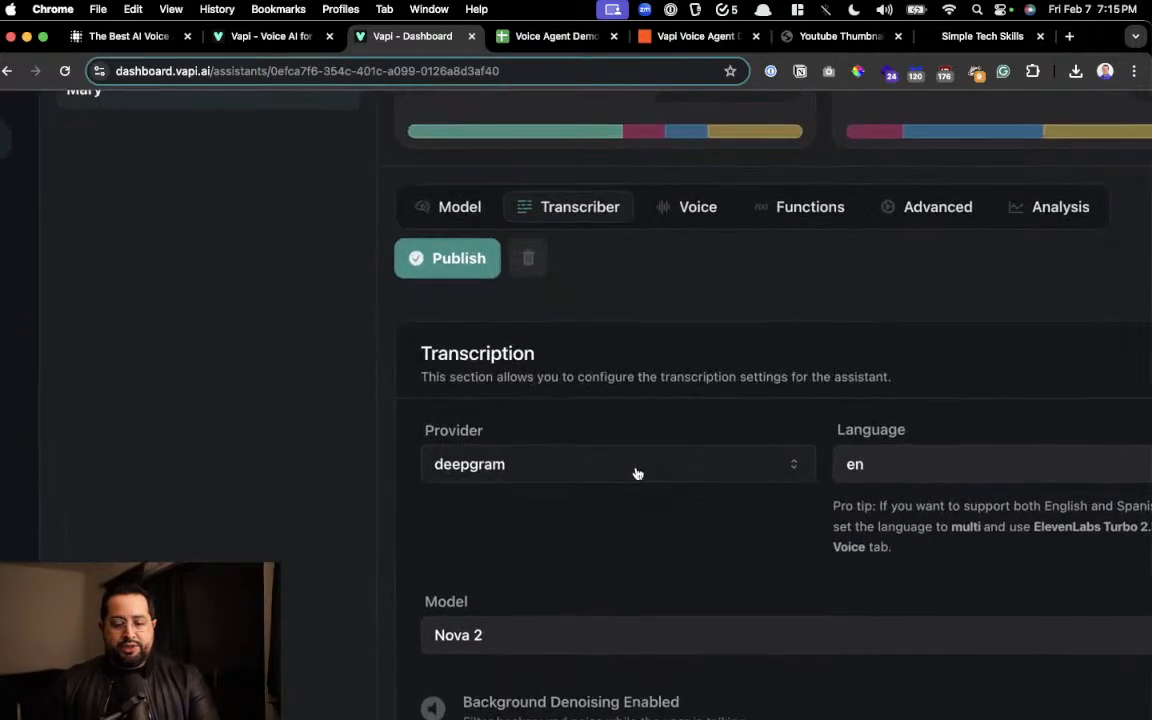
scroll(637, 473, "down", 2)
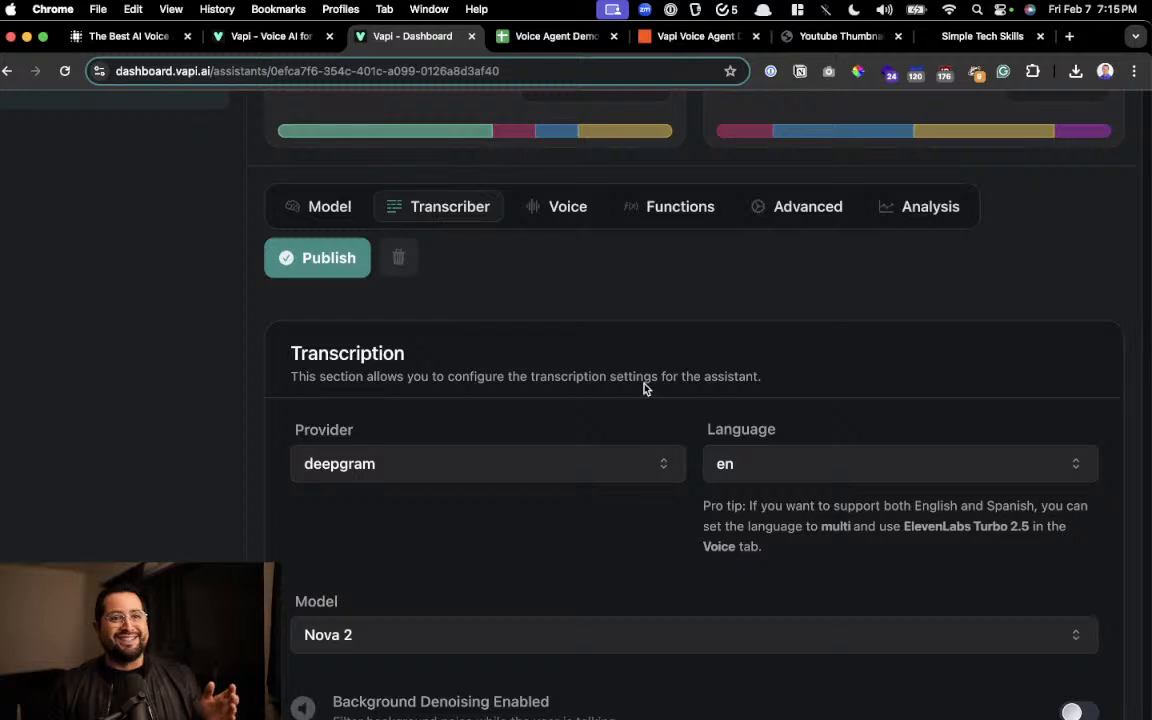
scroll(645, 388, "down", 2)
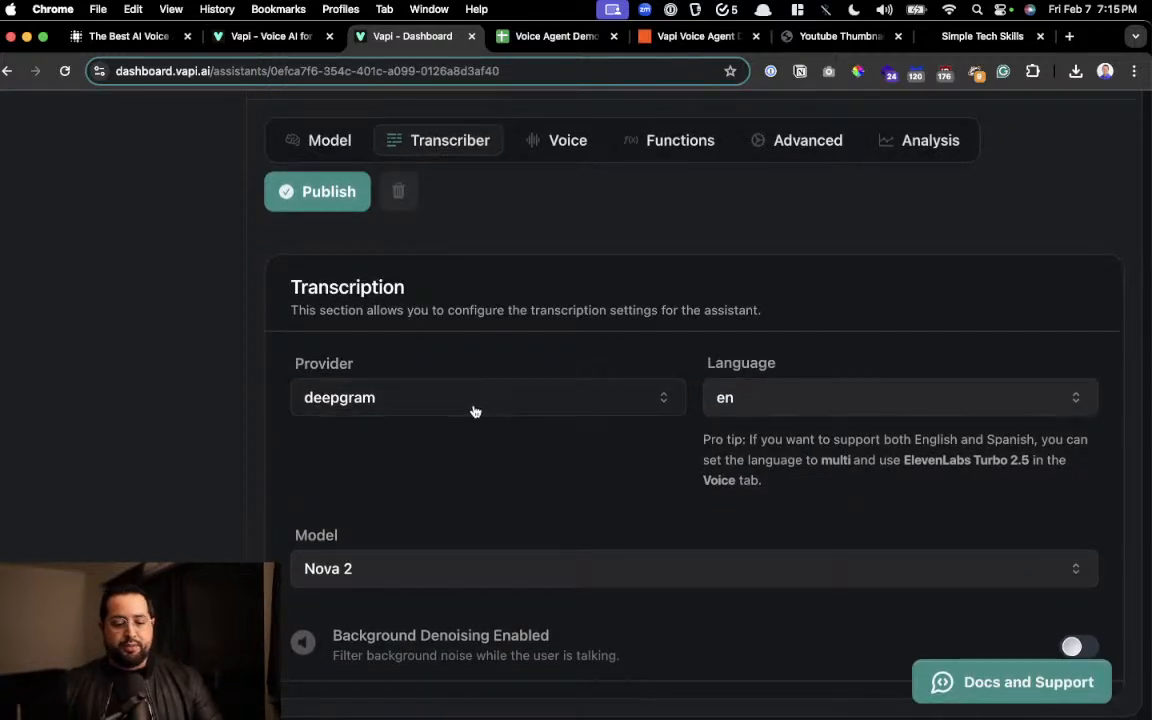
scroll(600, 488, "up", 3)
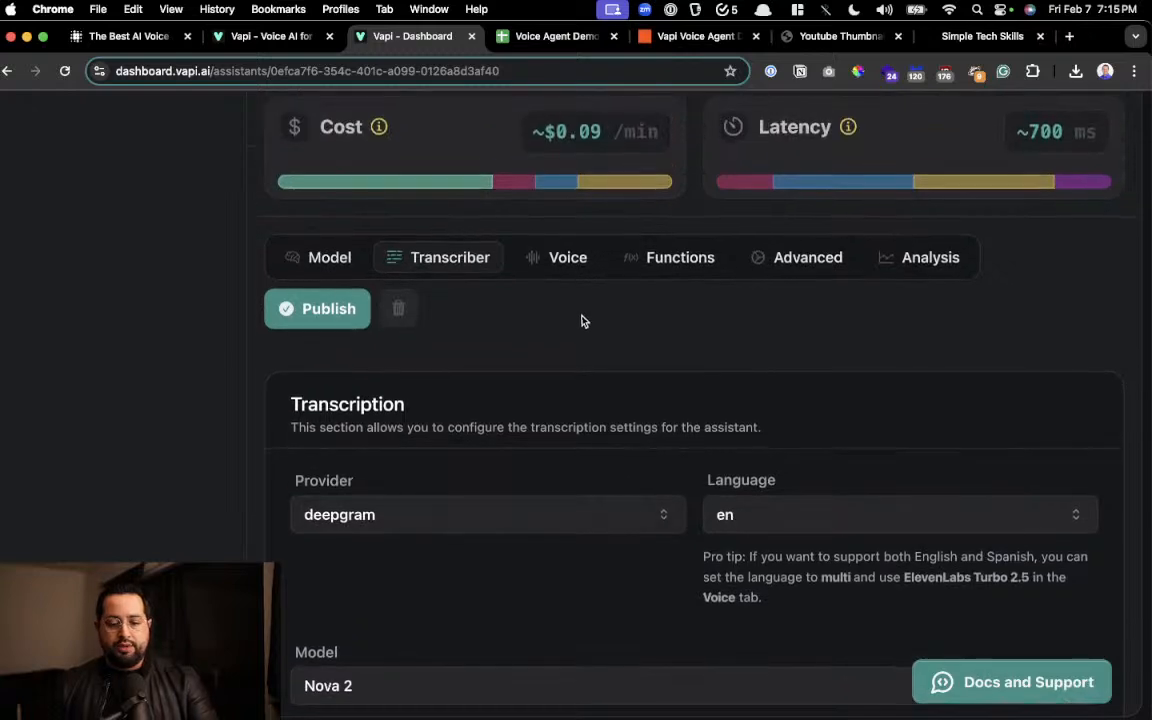
Review the assistant's Voice Configuration, looking through the available voice providers and the list of Cartesia voices.
left_click(563, 268)
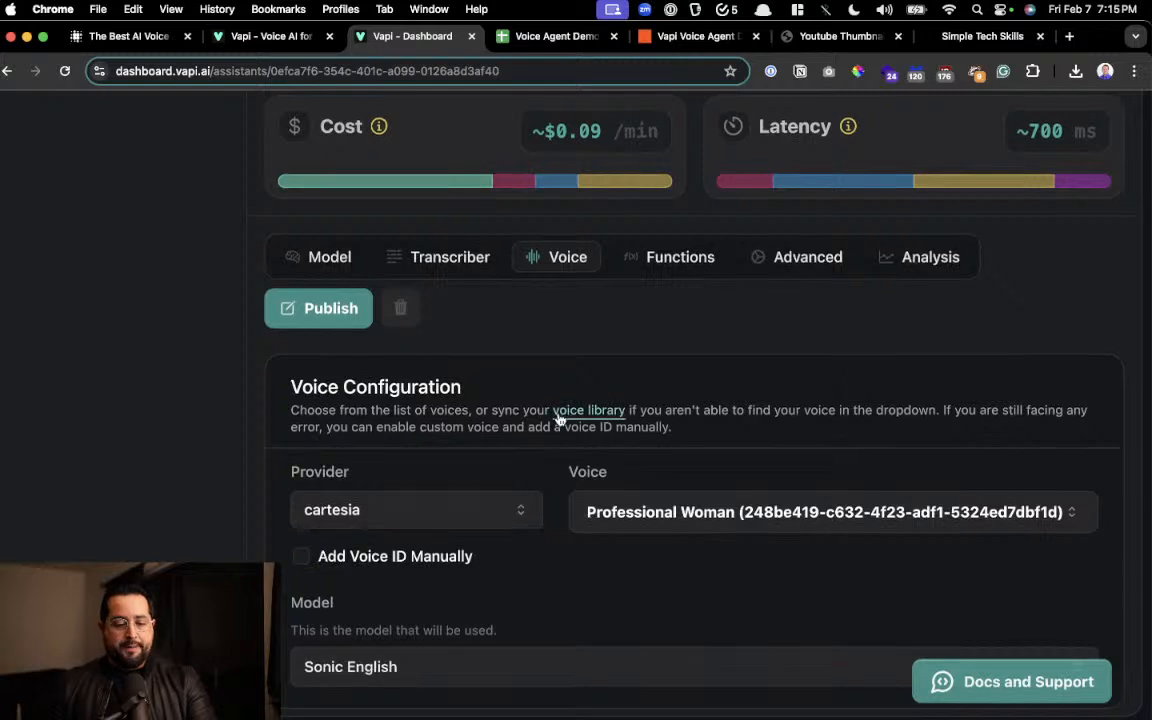
left_click(484, 510)
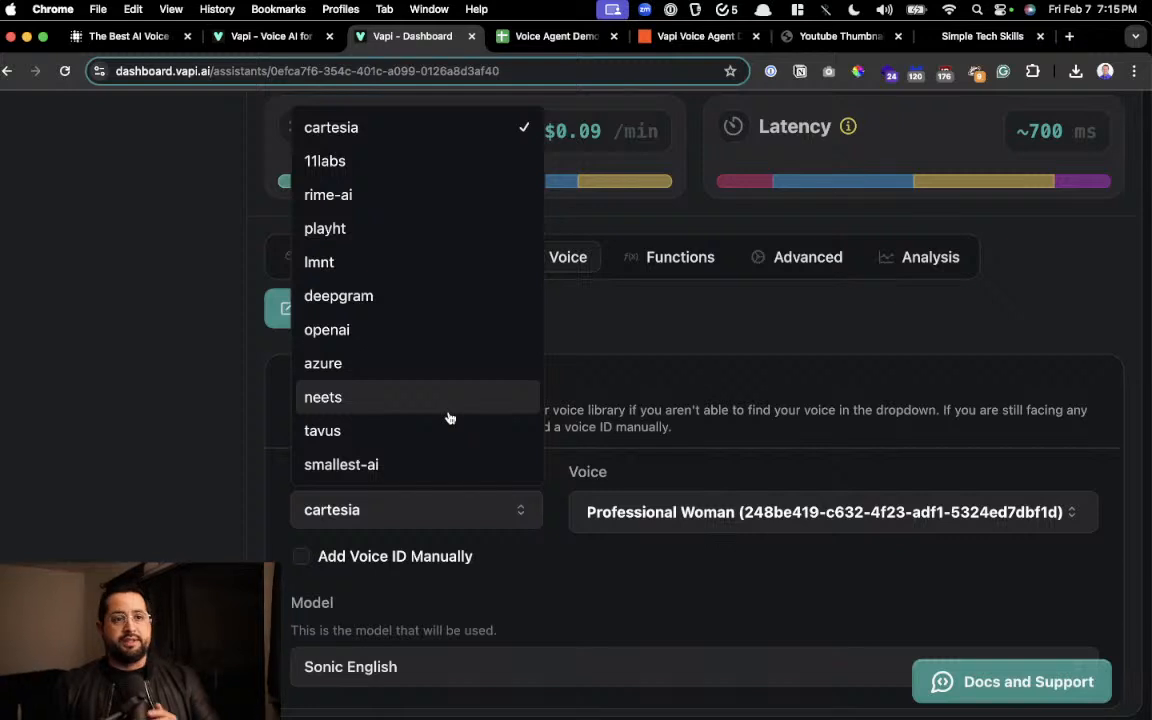
left_click(608, 445)
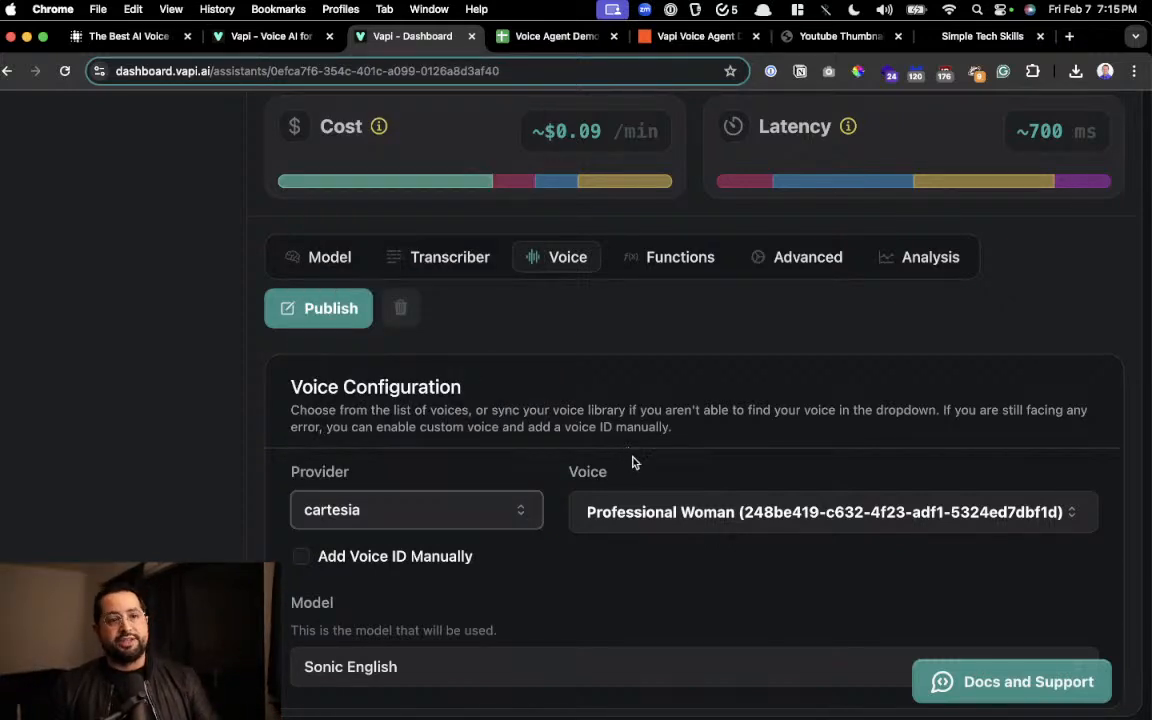
left_click(645, 512)
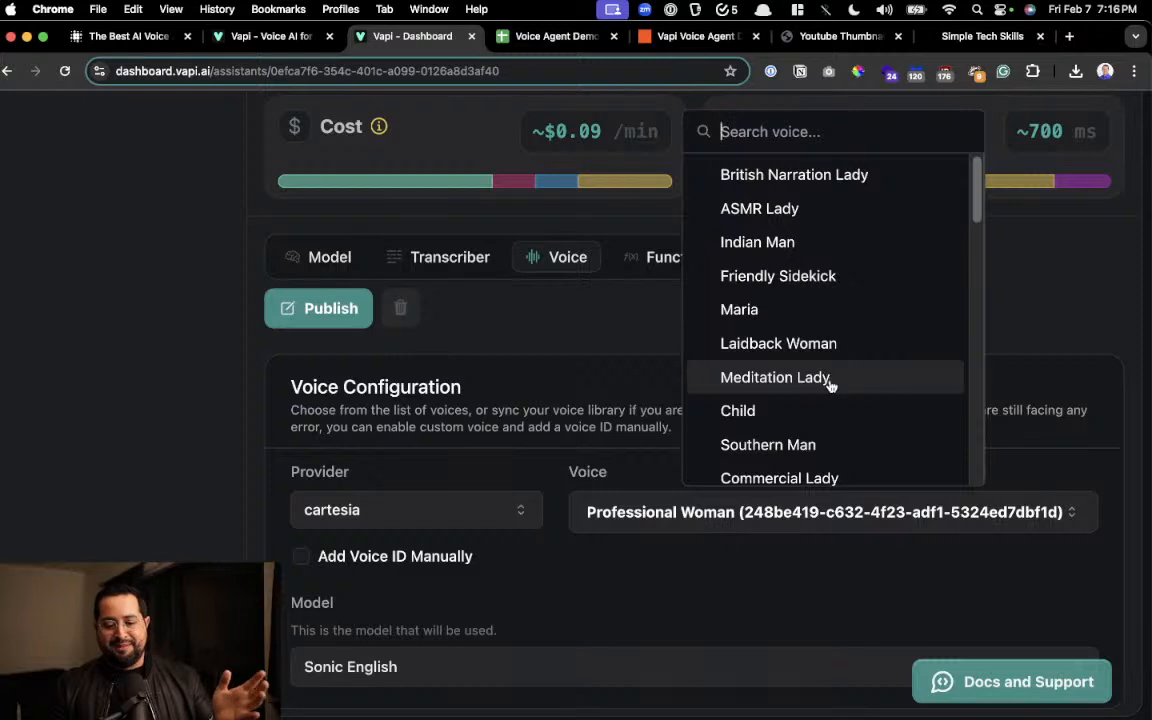
scroll(815, 417, "down", 1)
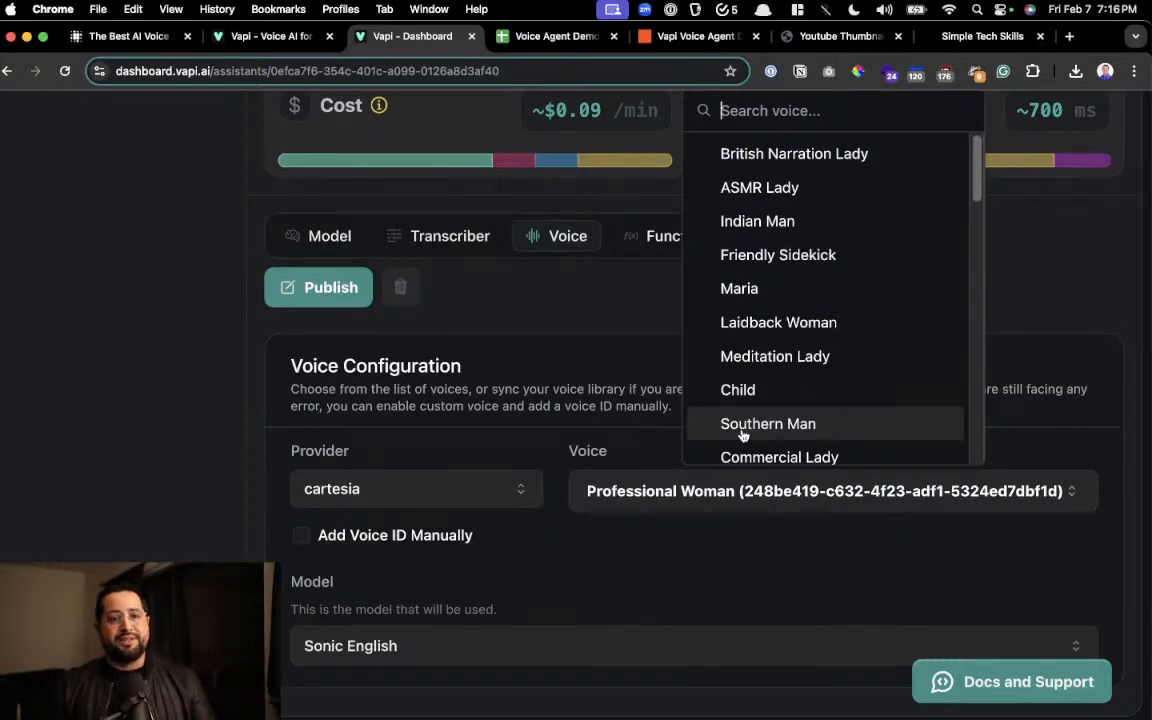
left_click(617, 425)
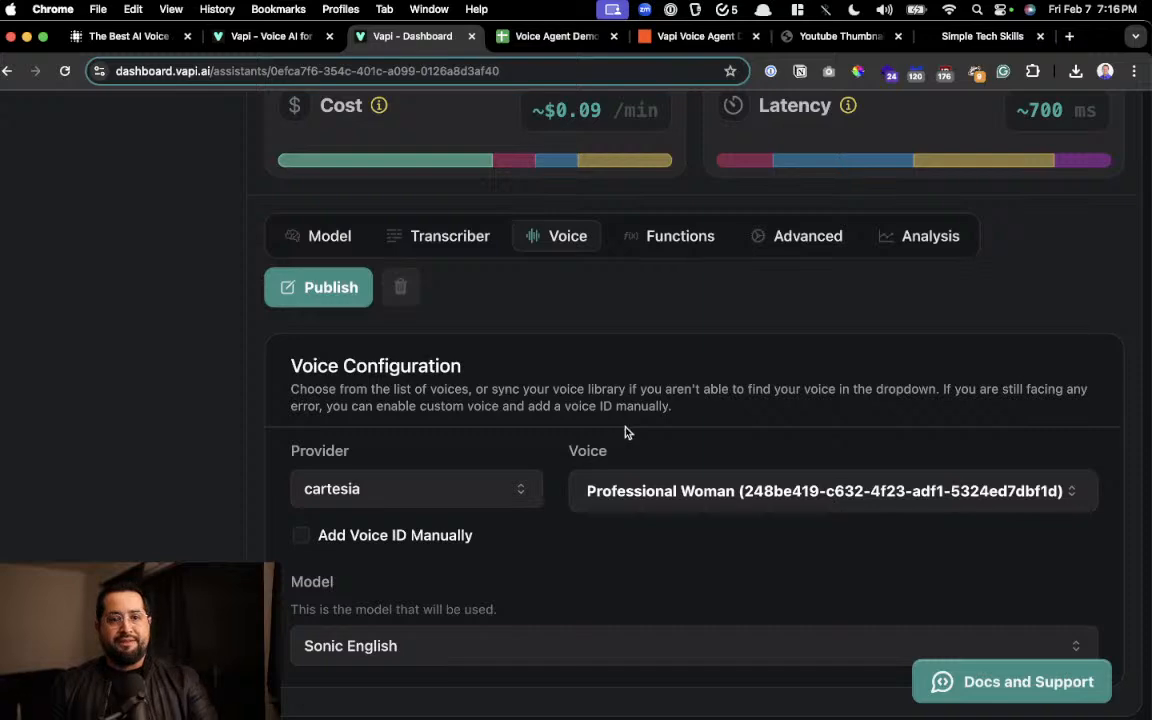
Examine the additional voice settings and the choices offered for Background Sound.
scroll(655, 459, "down", 5)
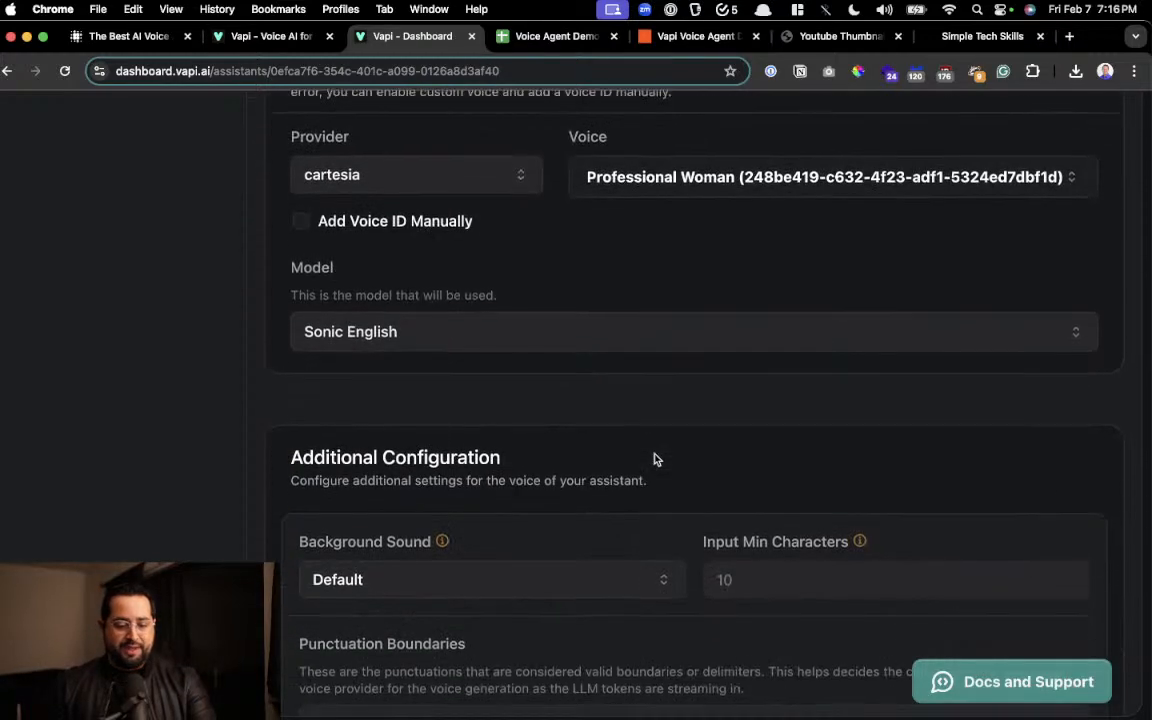
scroll(655, 459, "down", 4)
left_click(553, 433)
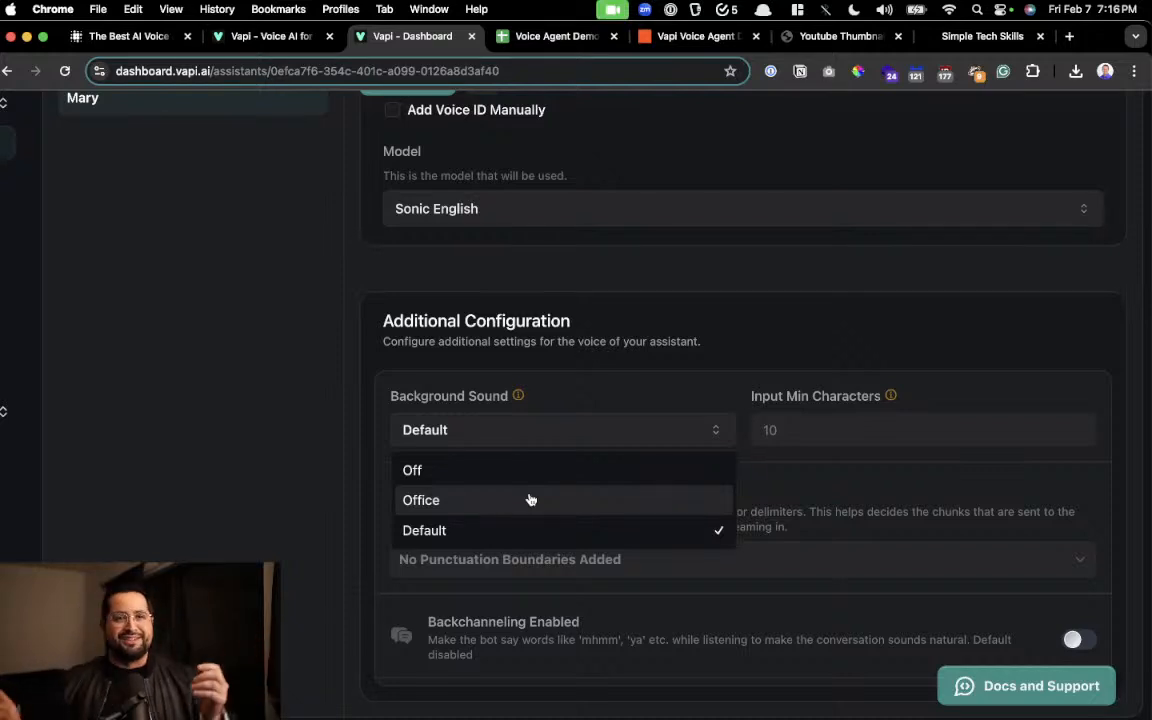
left_click(613, 356)
scroll(613, 356, "up", 5)
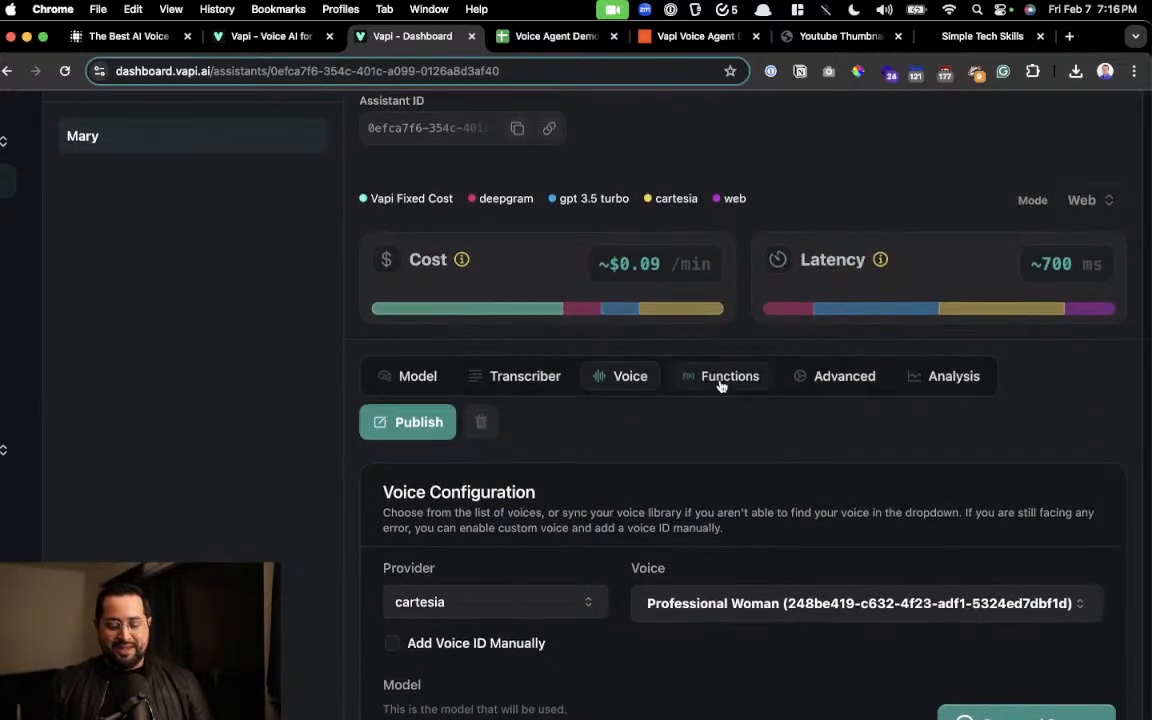
Review the assistant's predefined functions, such as End Call, Dial Keypad and the forwarding number, and its custom functions.
left_click(720, 380)
scroll(720, 384, "down", 3)
scroll(720, 386, "down", 2)
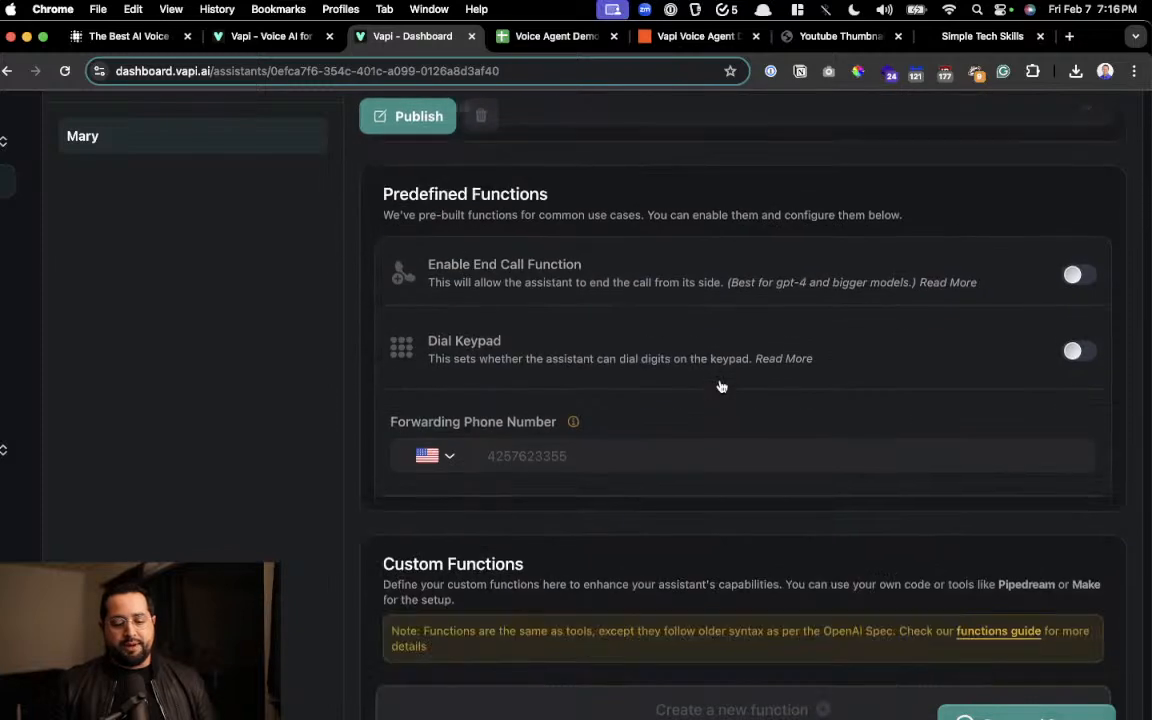
scroll(720, 386, "up", 5)
Examine the assistant's advanced settings for privacy, recording and the start speaking plan.
left_click(812, 384)
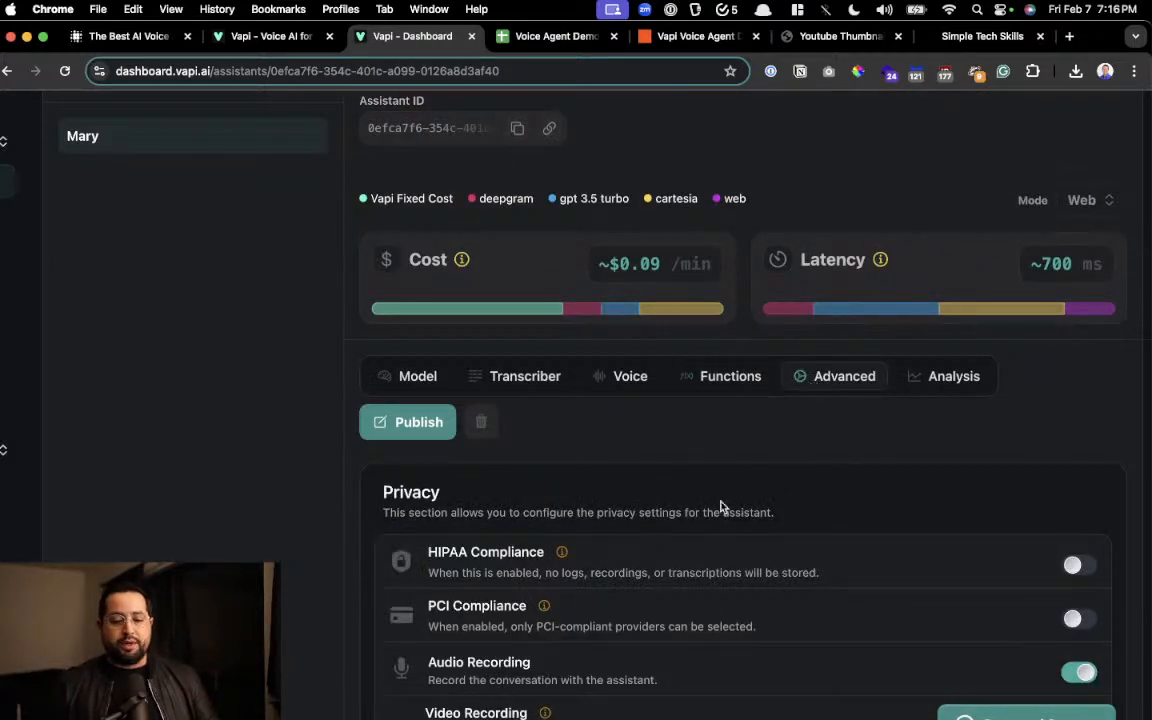
scroll(712, 517, "down", 10)
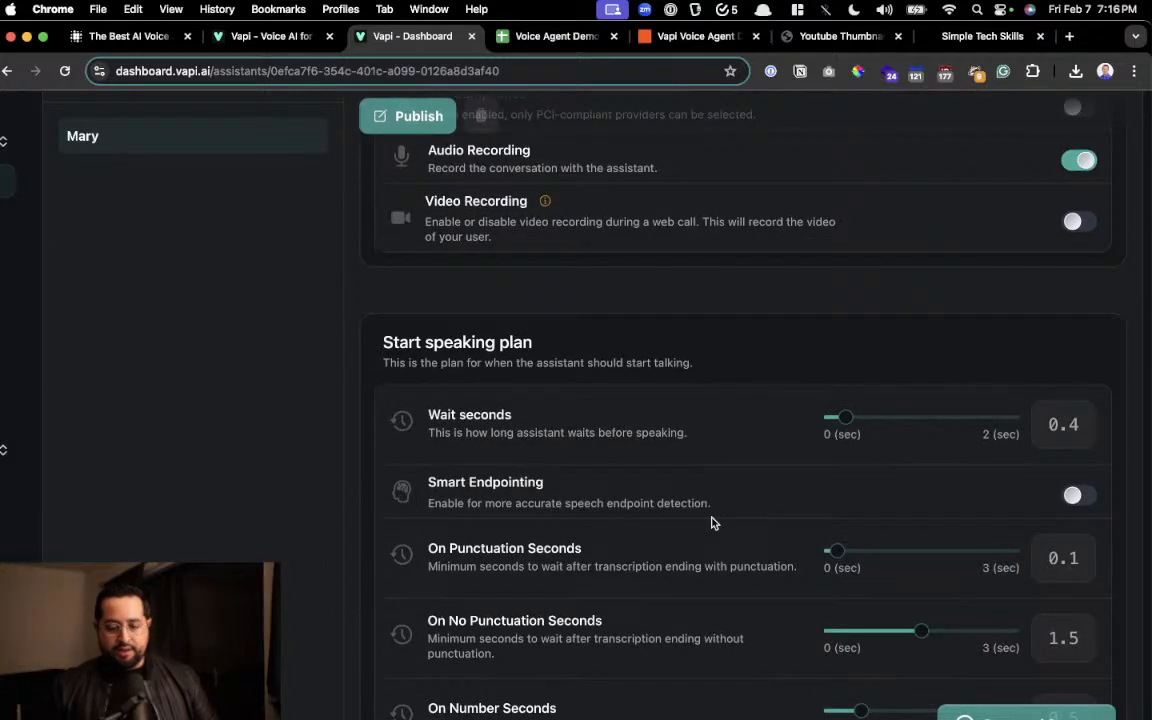
scroll(712, 520, "down", 5)
scroll(712, 520, "up", 10)
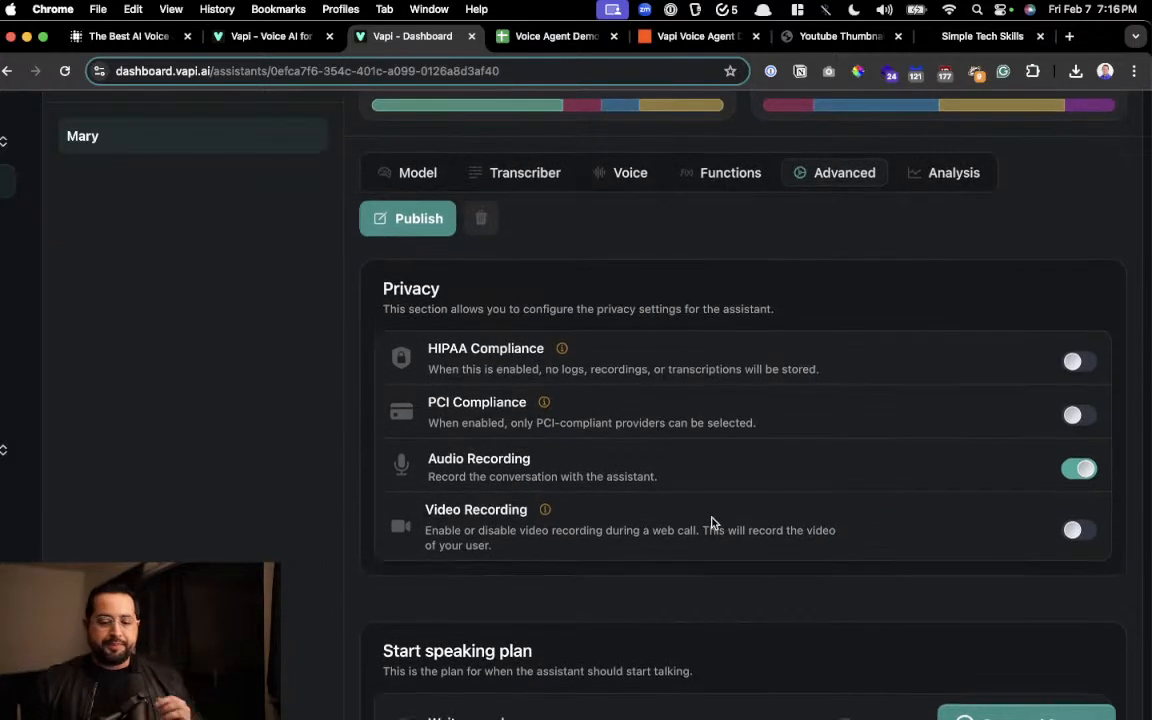
Switch to Zapier, turn off the Vapi Voice Agent Demo Zap and replace its editor with the Zaps list.
left_click(676, 38)
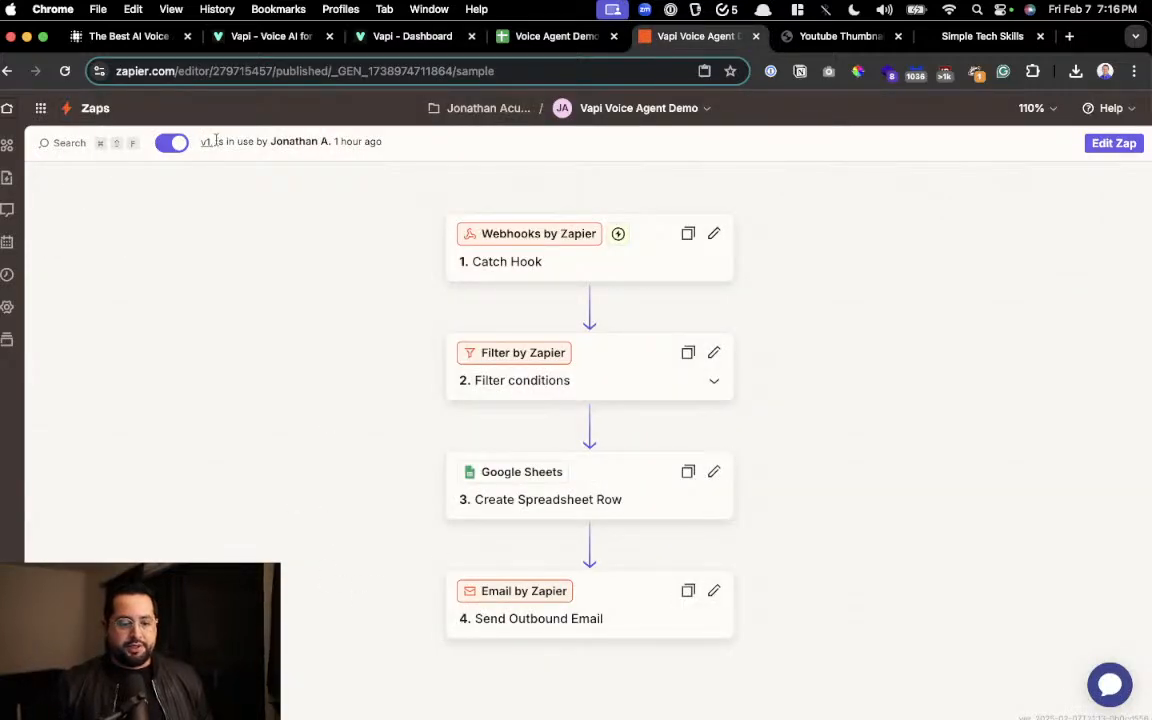
left_click(170, 143)
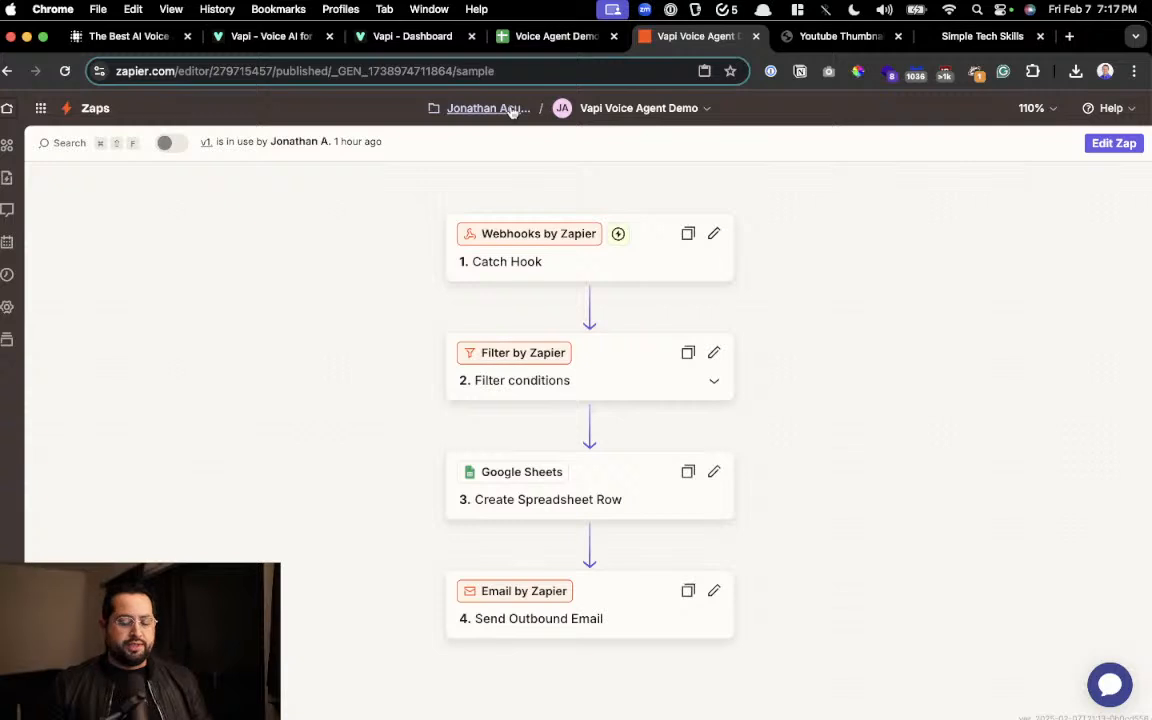
left_click(76, 113, "super")
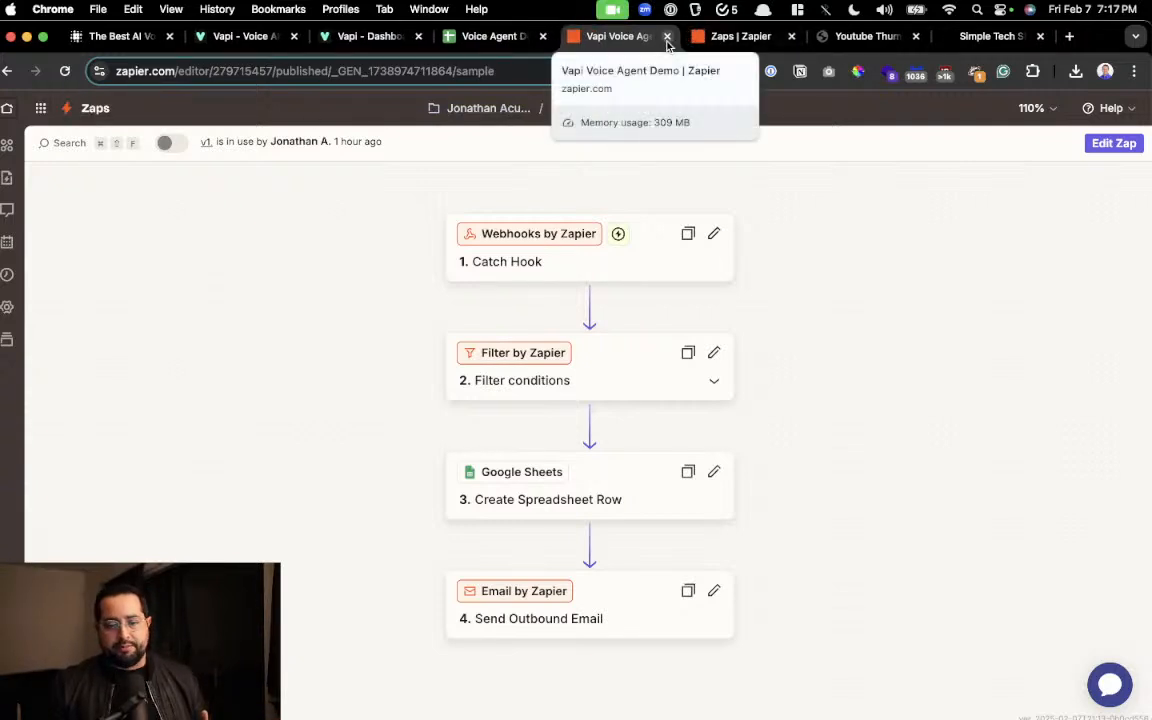
left_click(667, 36)
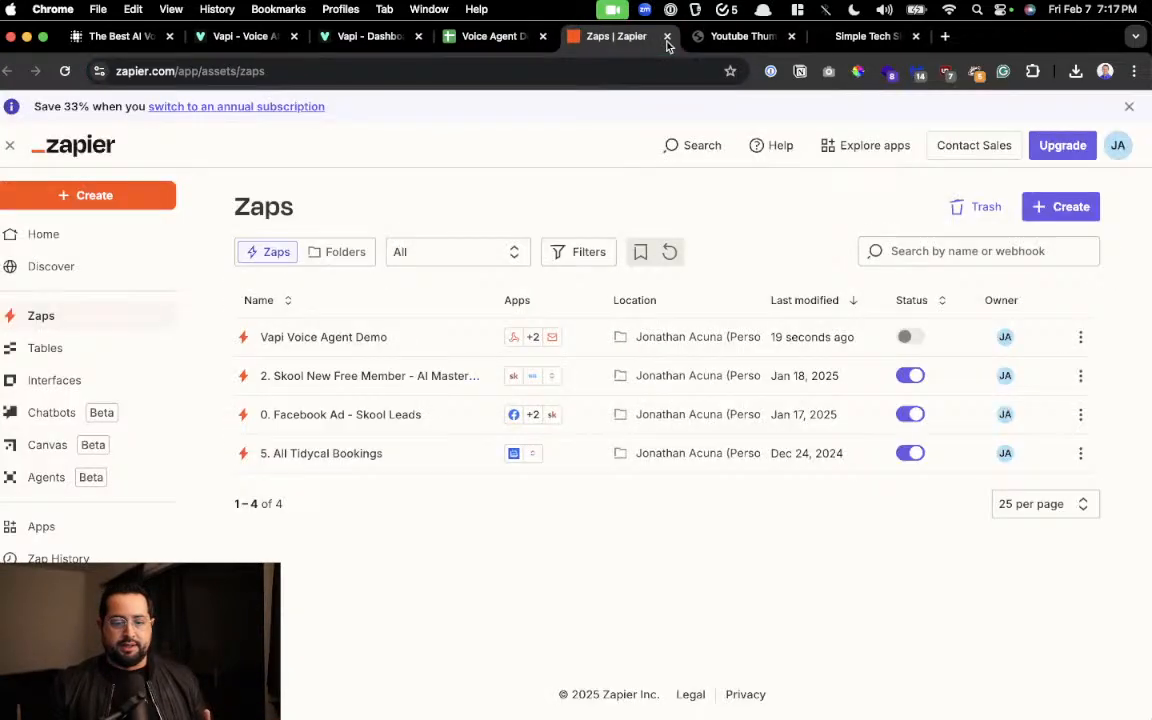
Create a new Zap and choose Webhooks by Zapier as its trigger app.
left_click(1066, 207)
left_click(1032, 247)
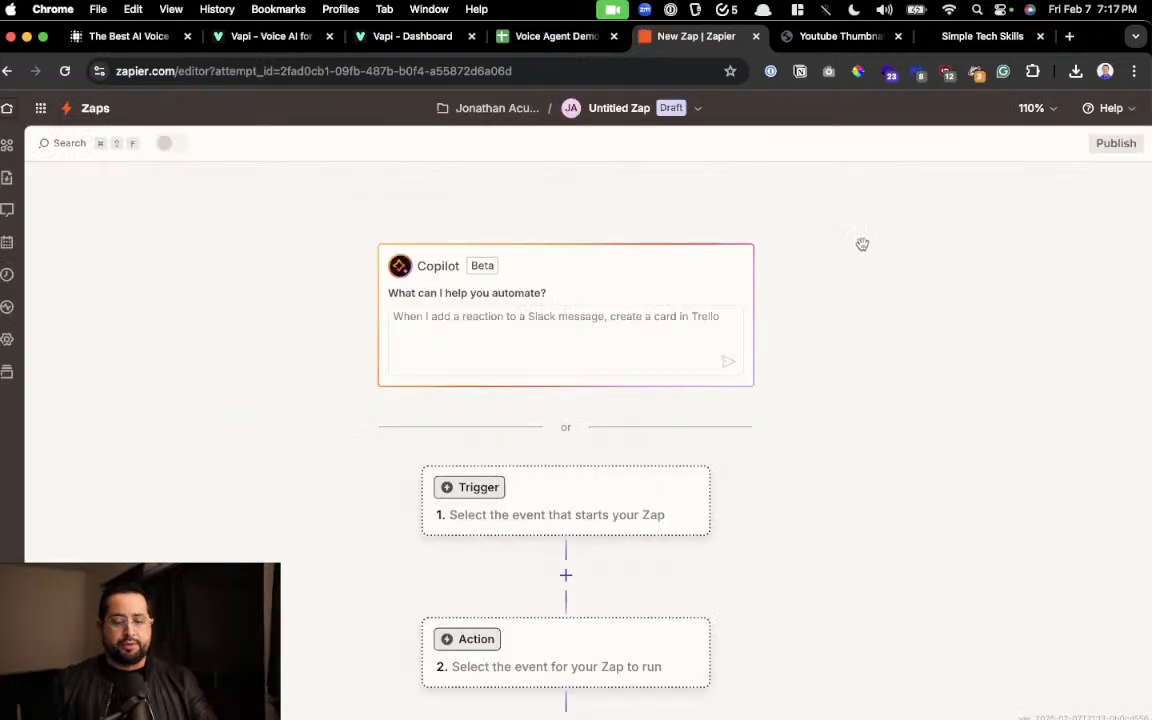
left_click(562, 448)
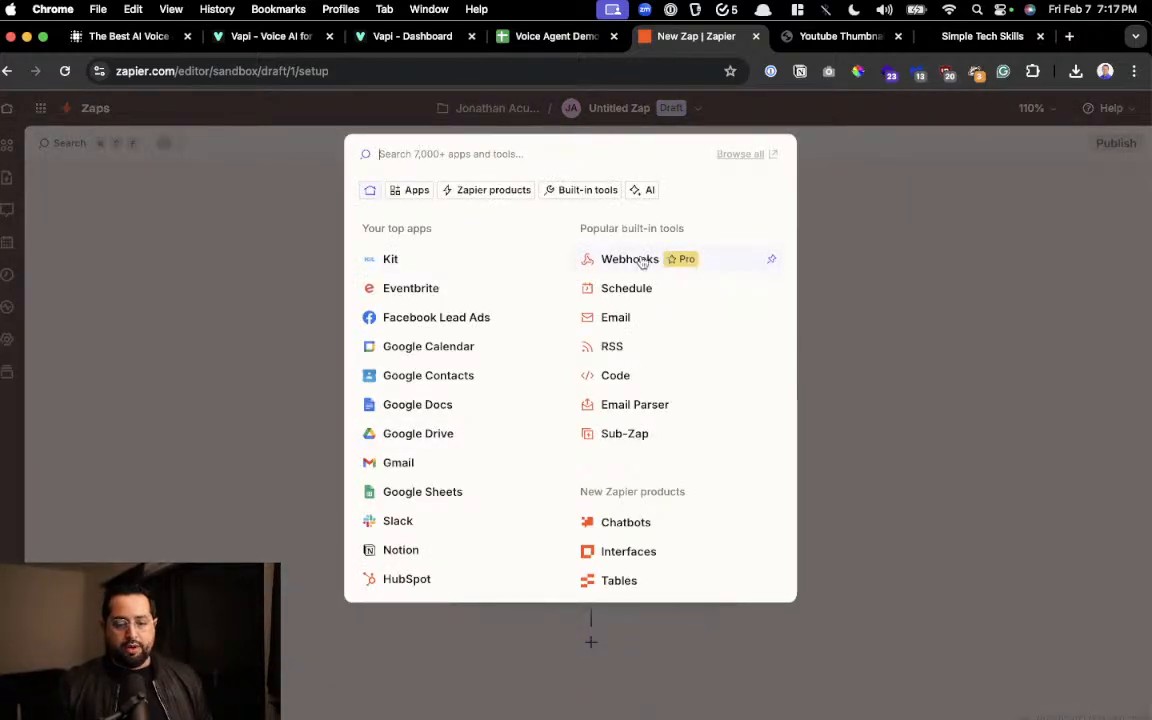
left_click(679, 262)
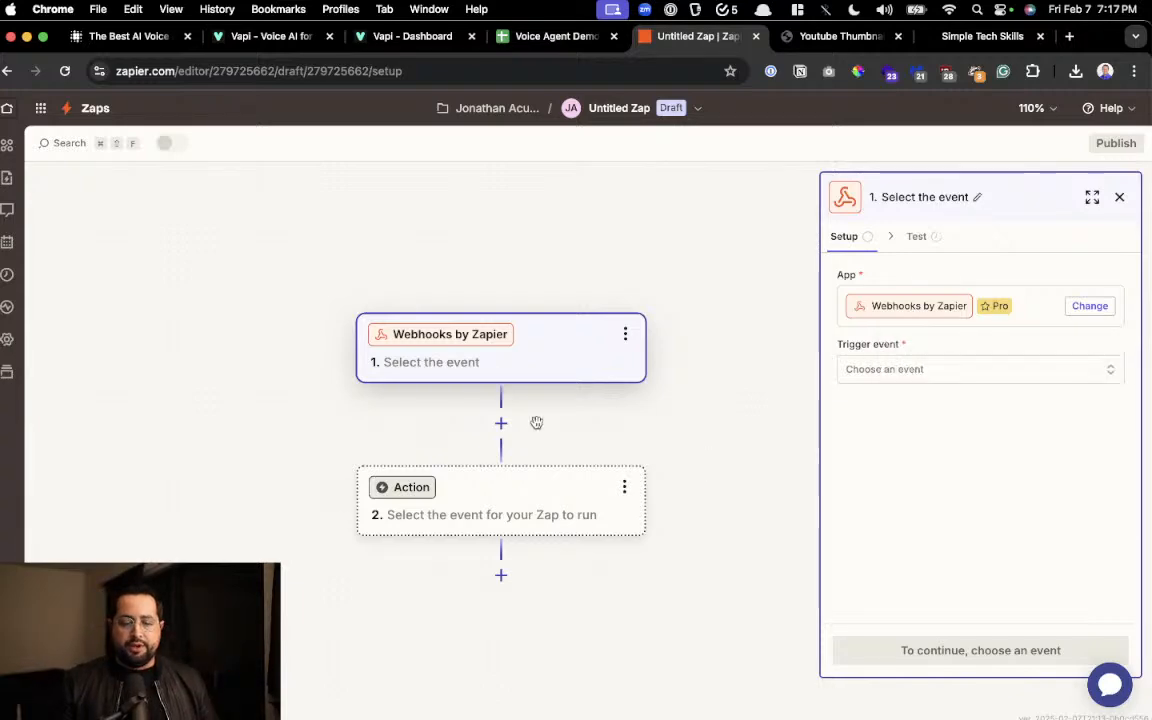
Set the webhook trigger event to Catch Hook and proceed to its test stage without a child key.
left_click(938, 371)
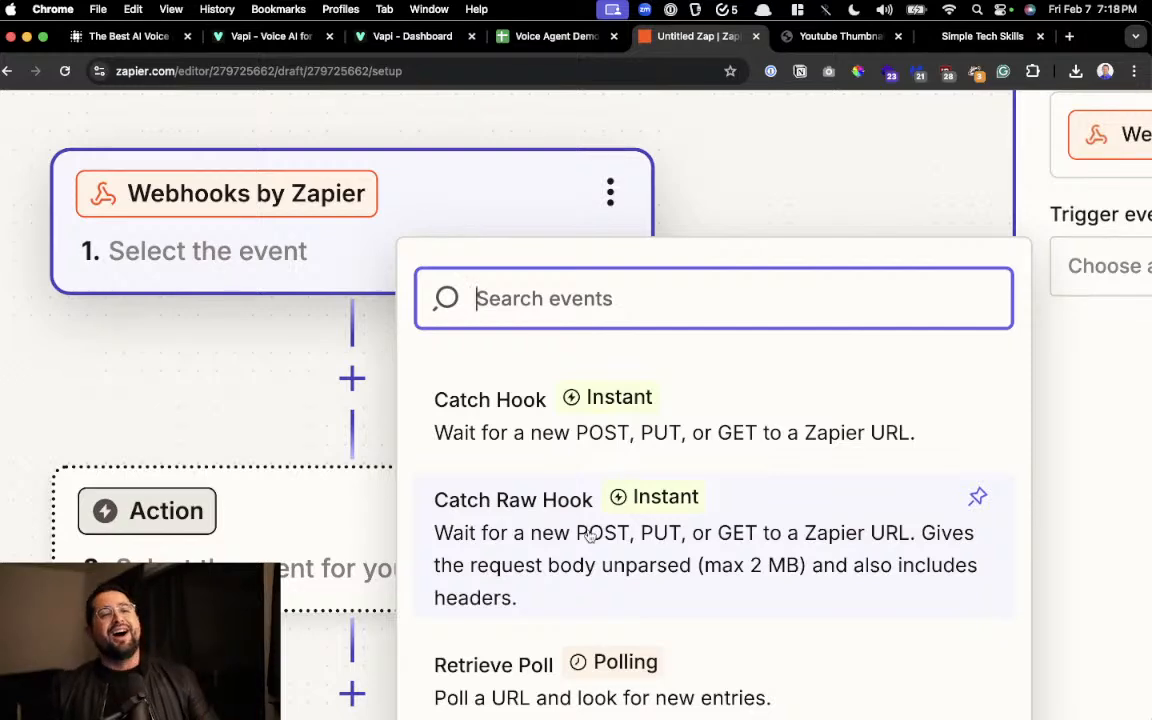
left_click(619, 440)
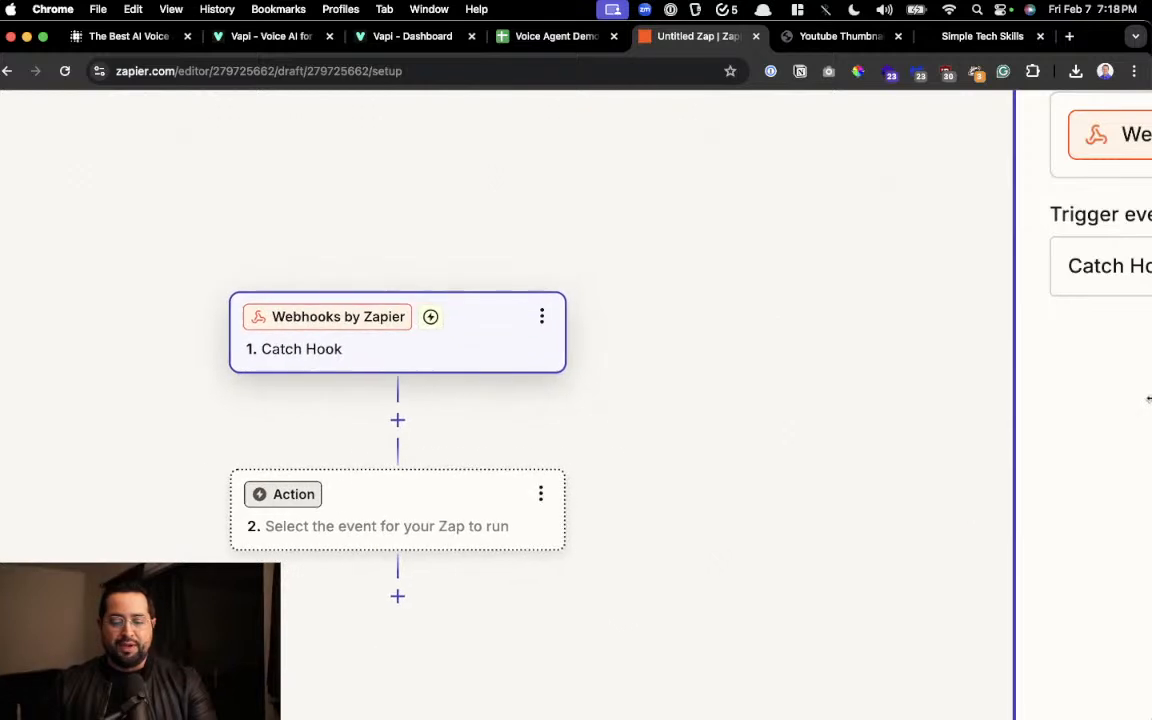
scroll(1037, 393, "down", 5)
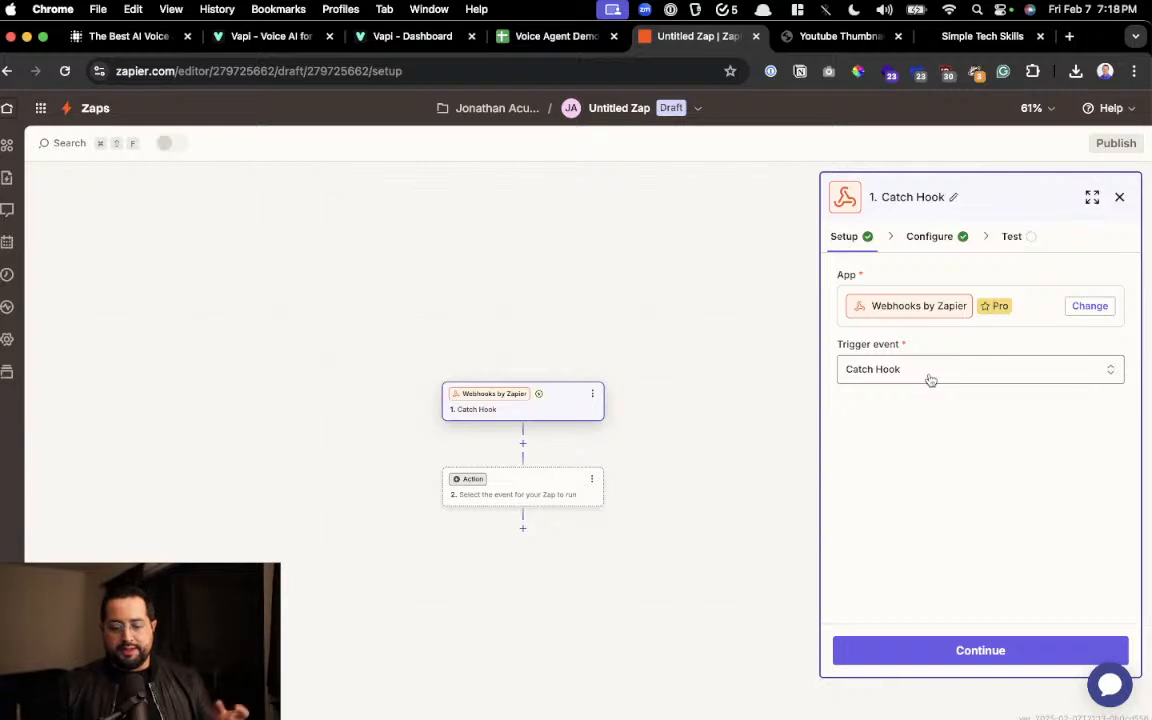
left_click(905, 652)
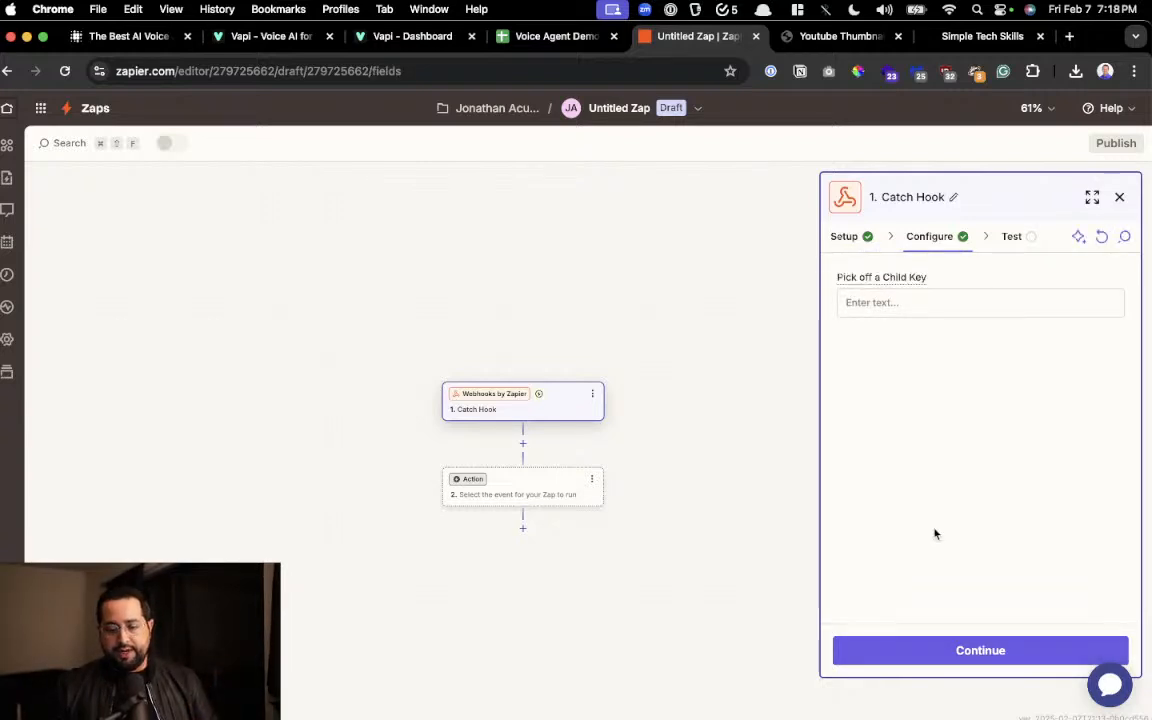
left_click(916, 652)
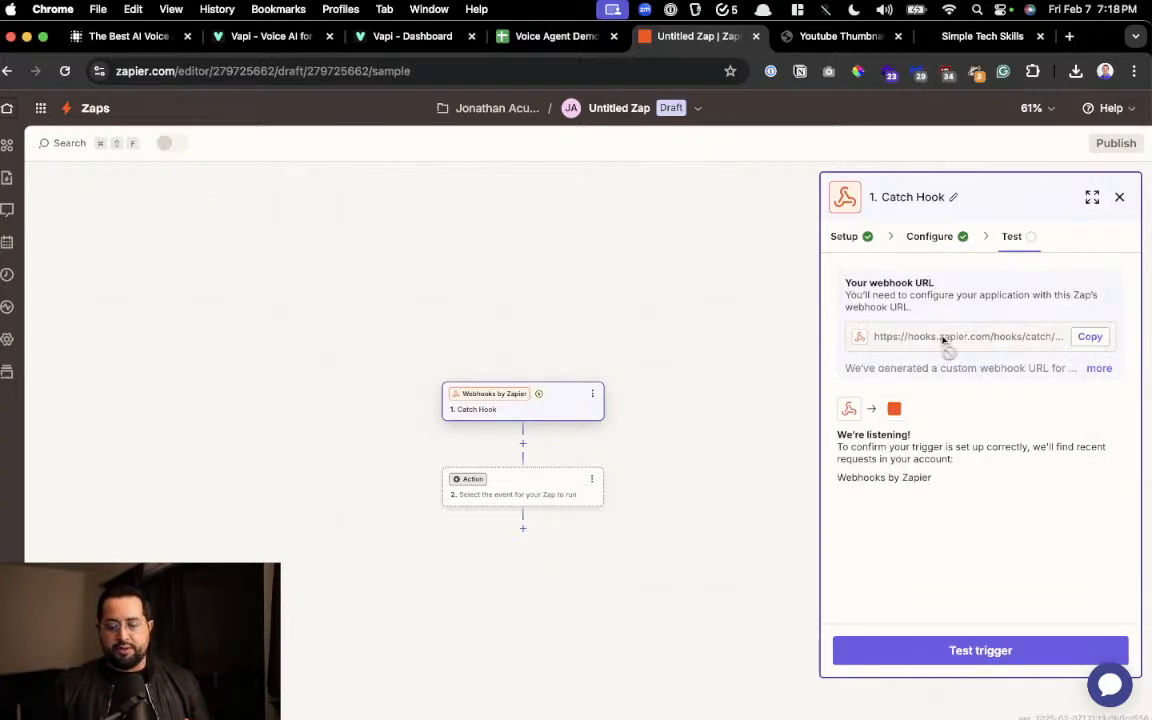
Copy the webhook URL generated for the Catch Hook trigger.
scroll(1066, 340, "up", 5)
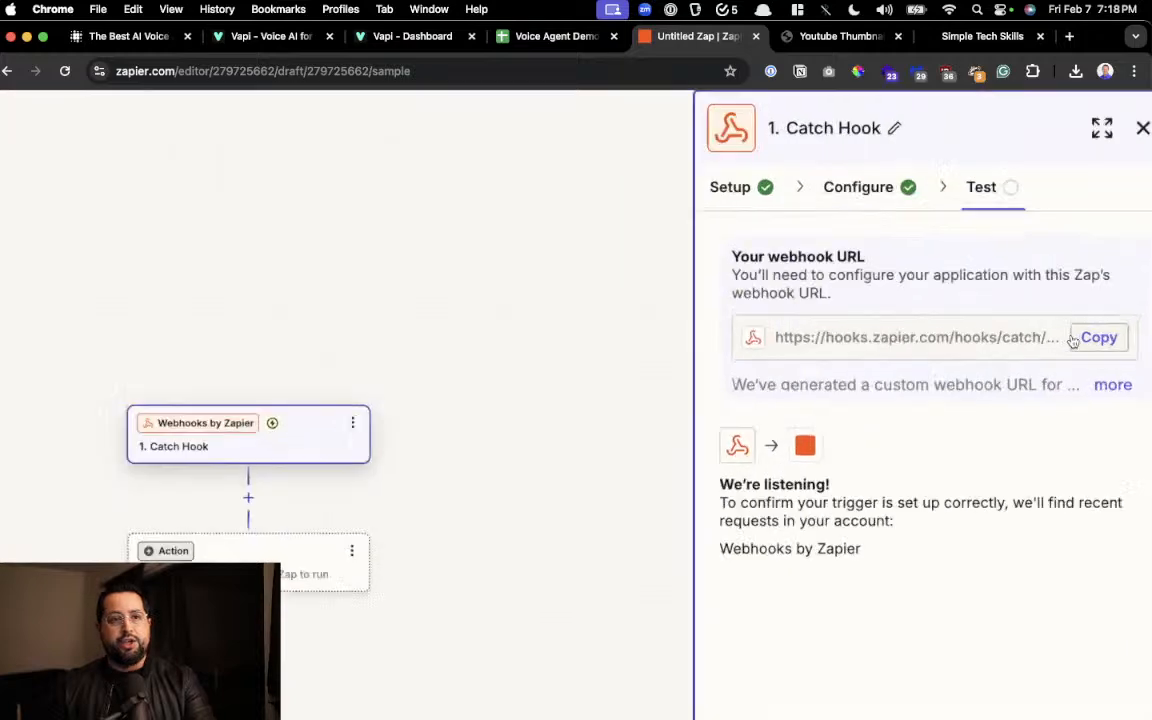
scroll(1074, 341, "right", 1)
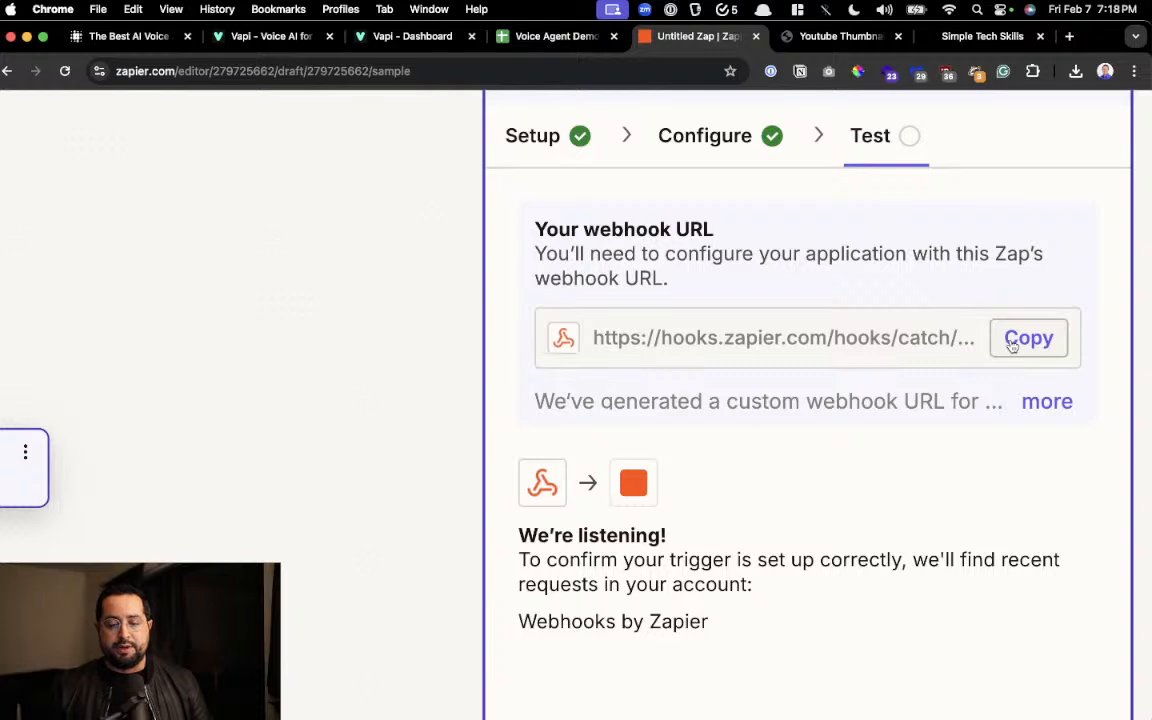
left_click(1012, 345)
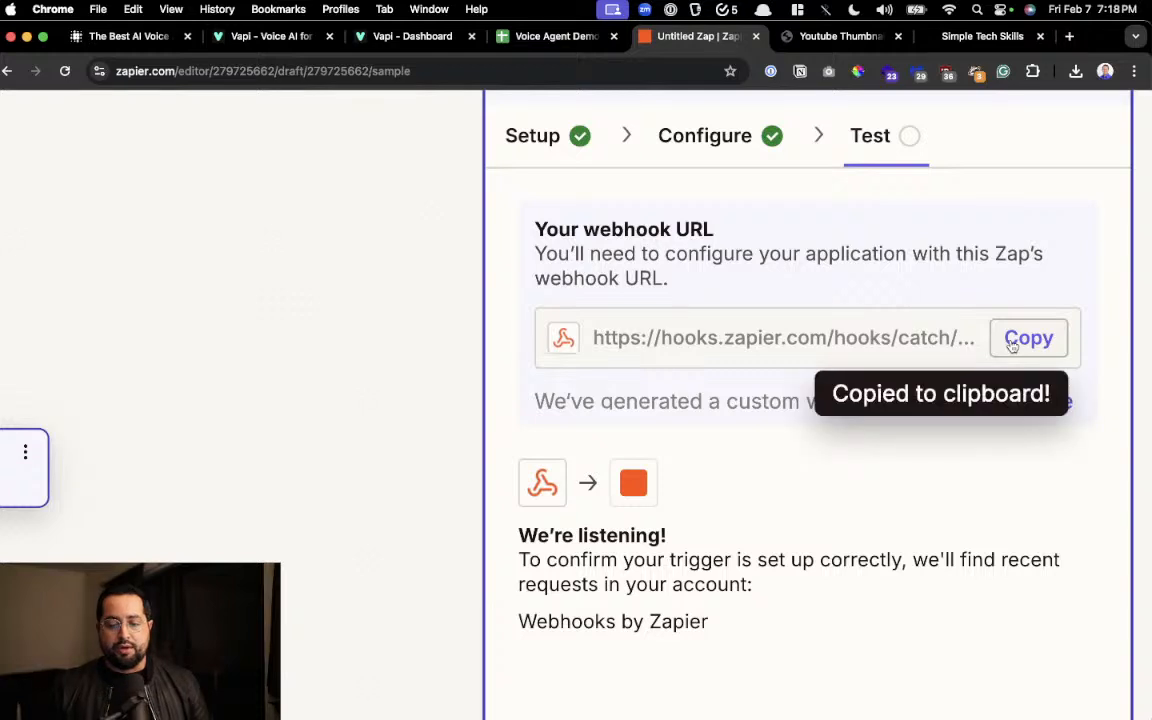
Switch to the Vapi dashboard and paste the copied Zapier webhook URL as the Server URL in Mary's advanced messaging settings.
left_click(412, 36)
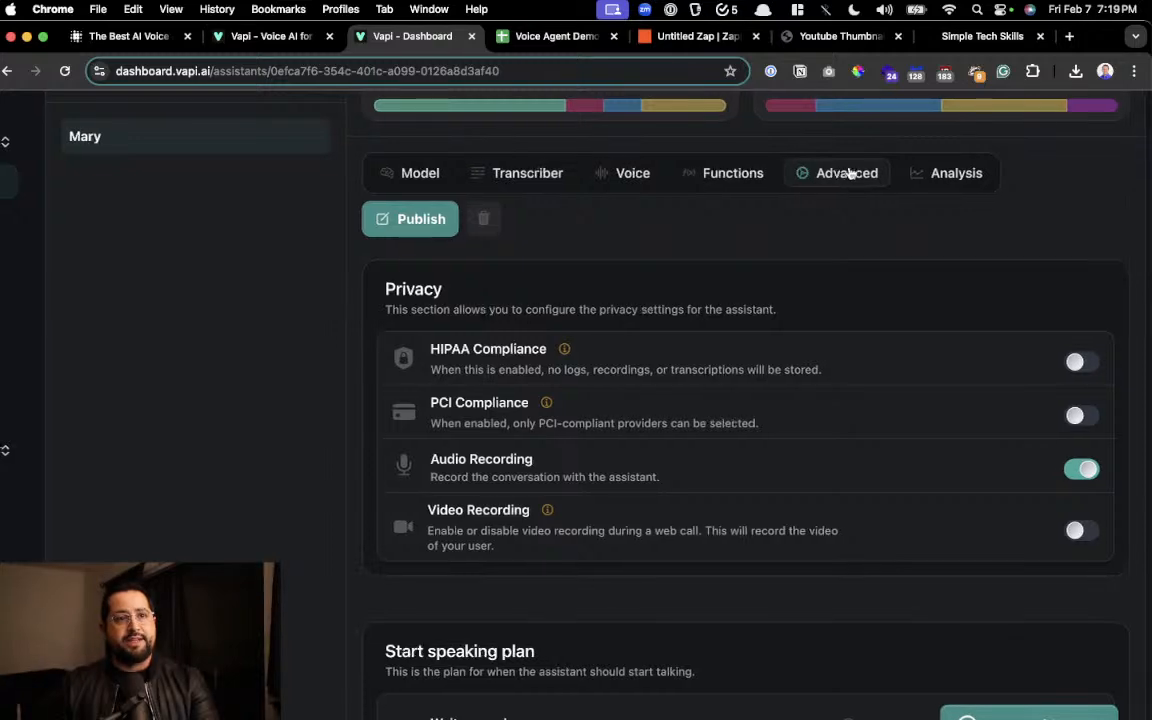
scroll(790, 320, "down", 6)
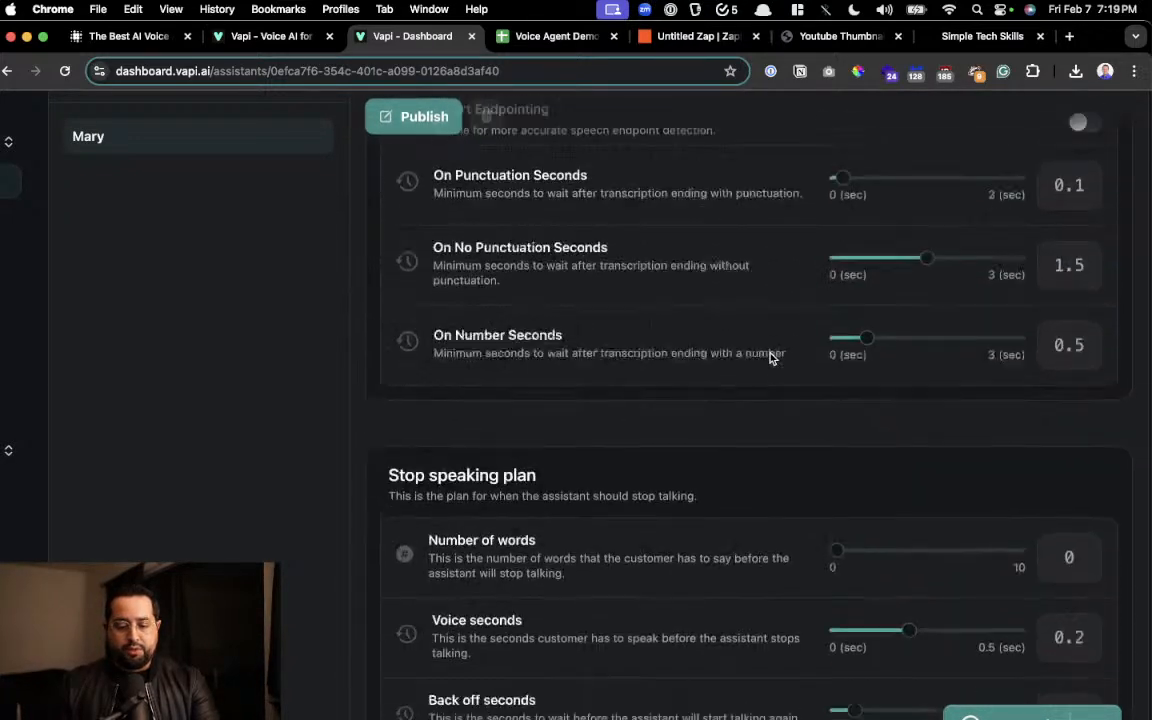
scroll(770, 357, "down", 10)
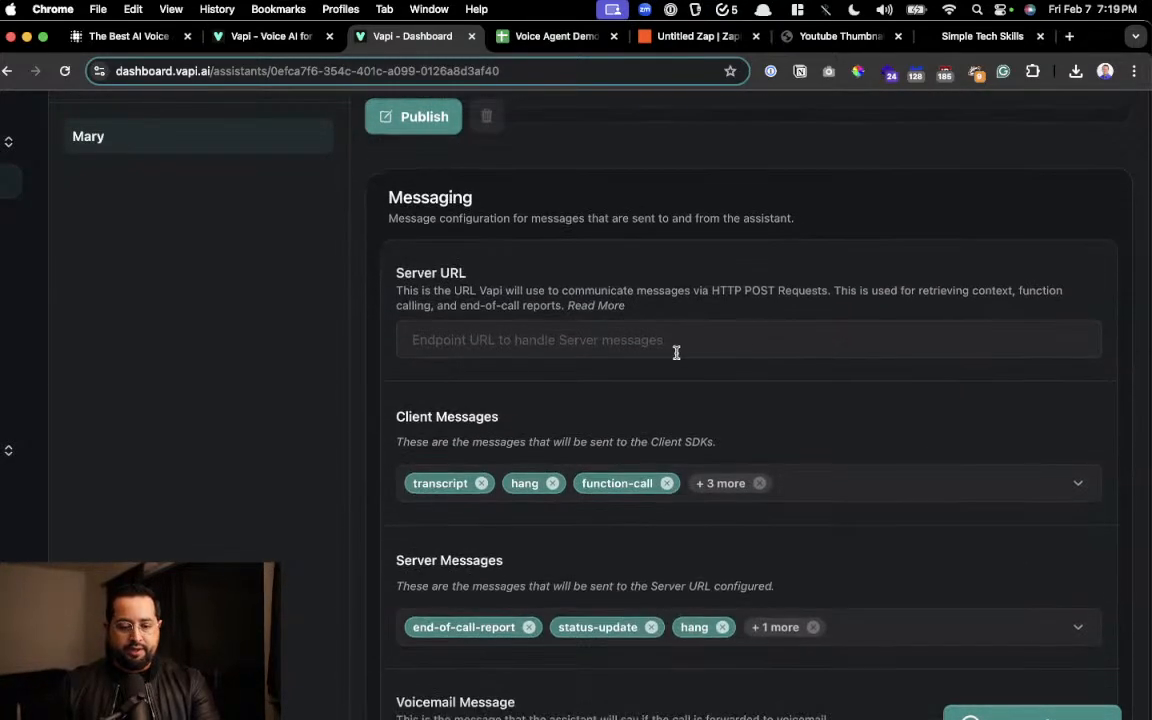
left_click(483, 341)
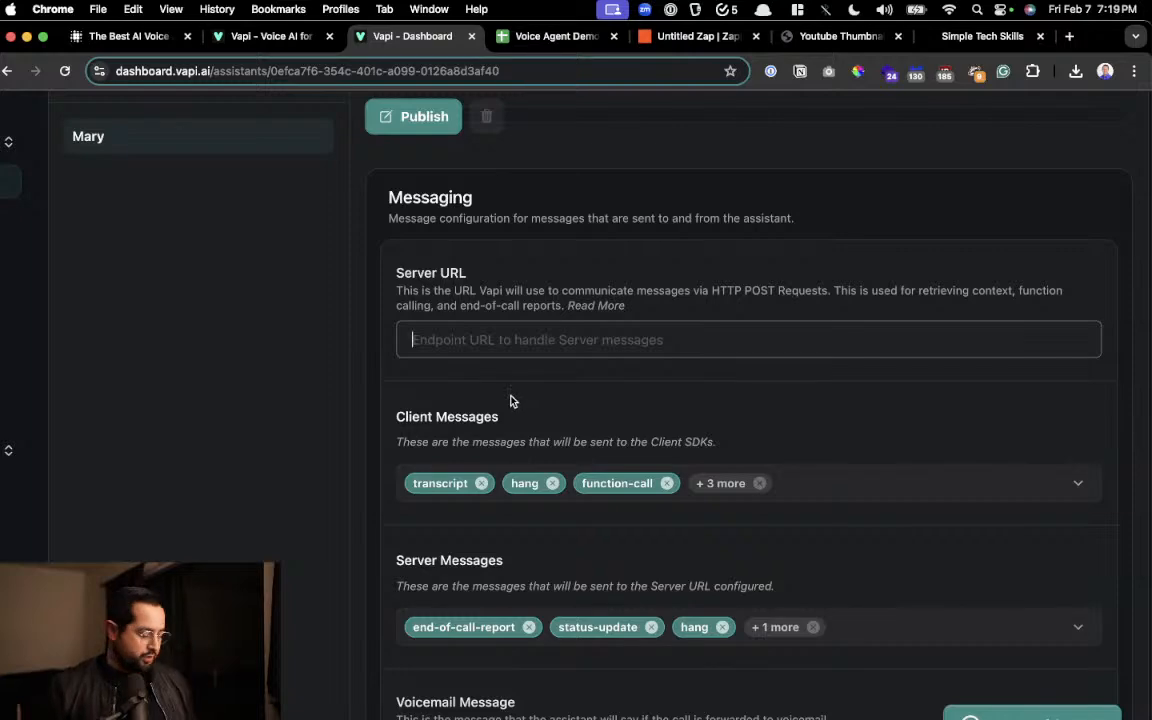
key("super+v")
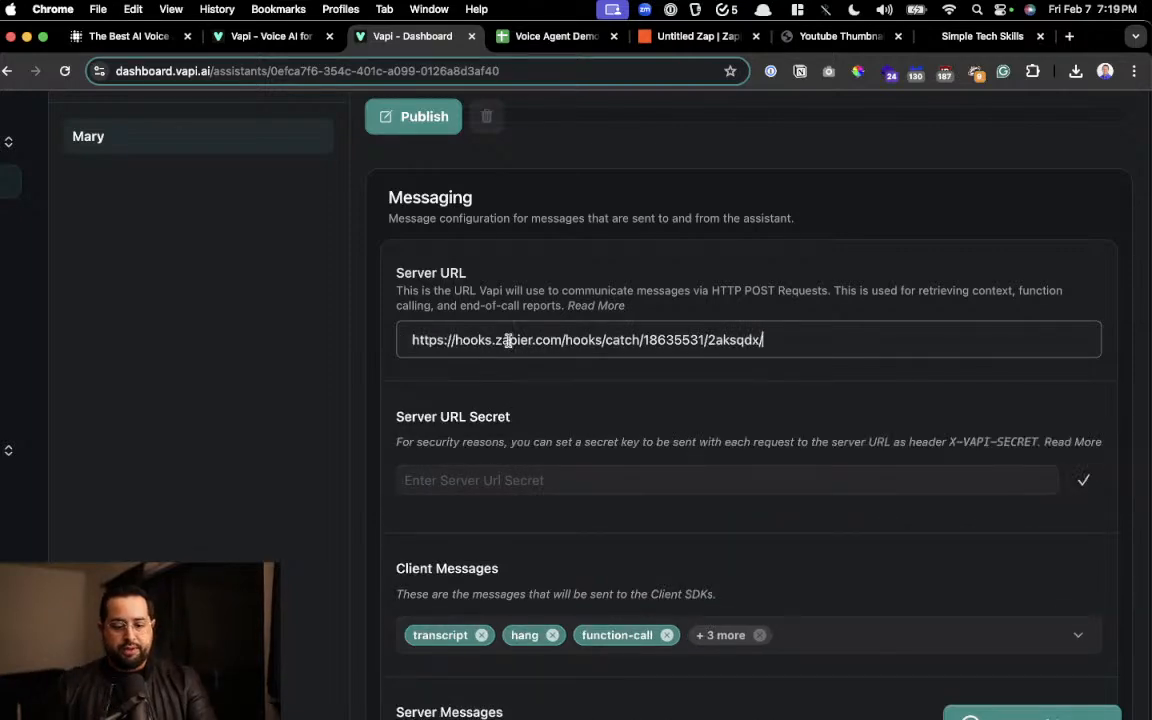
scroll(509, 326, "up", 5)
scroll(466, 302, "right", 1)
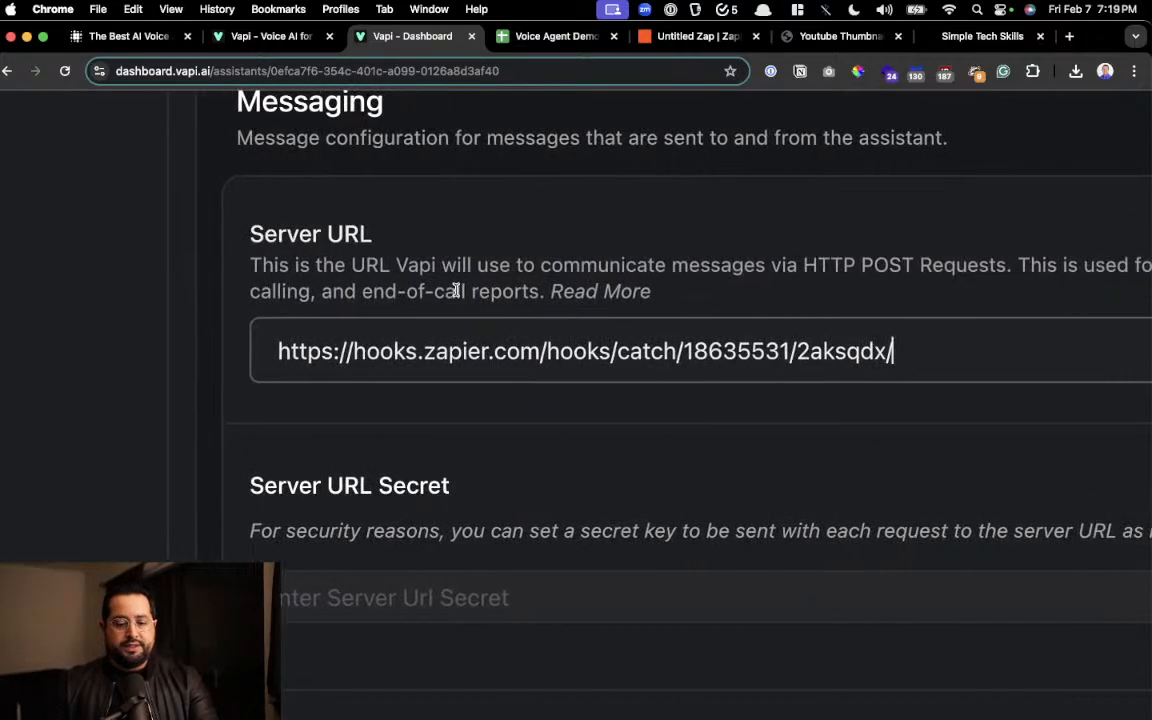
scroll(450, 301, "right", 1)
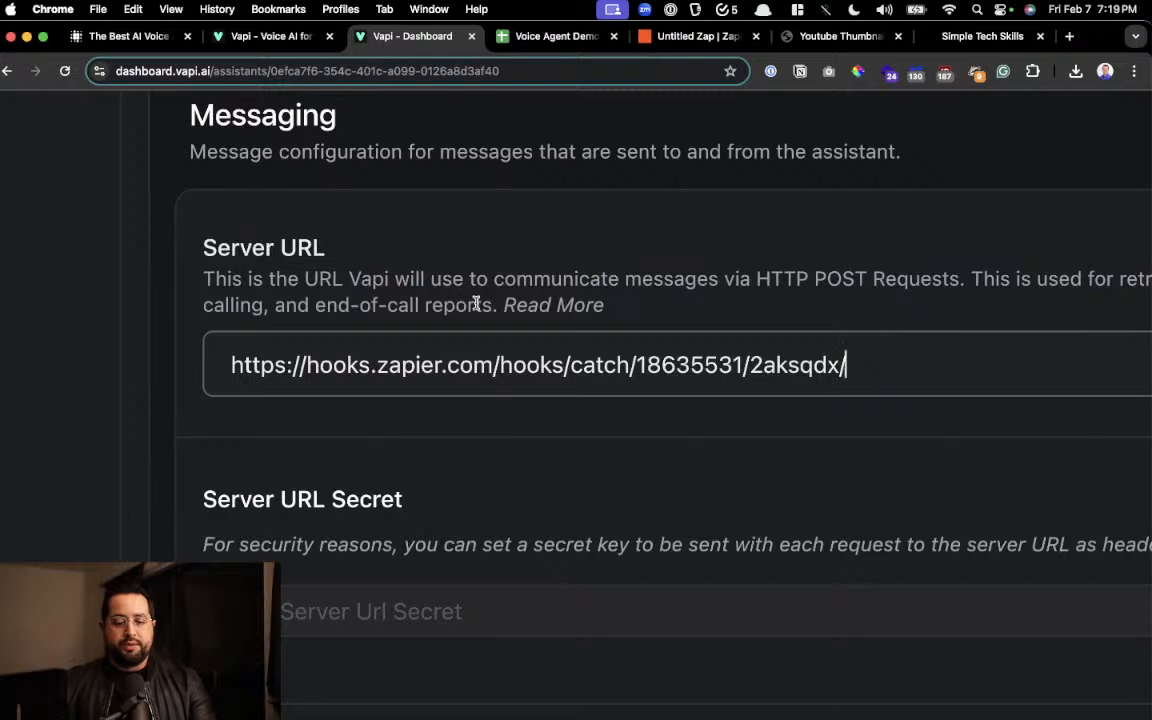
scroll(470, 301, "right", 1)
scroll(476, 304, "right", 2)
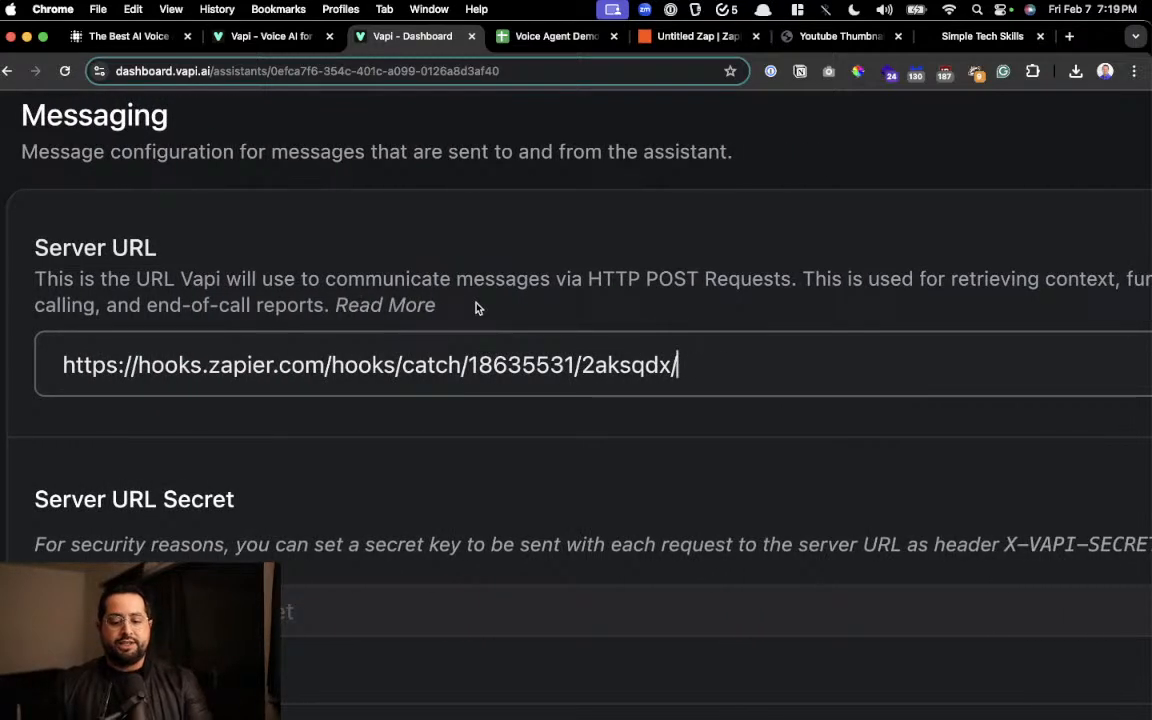
scroll(476, 307, "down", 5)
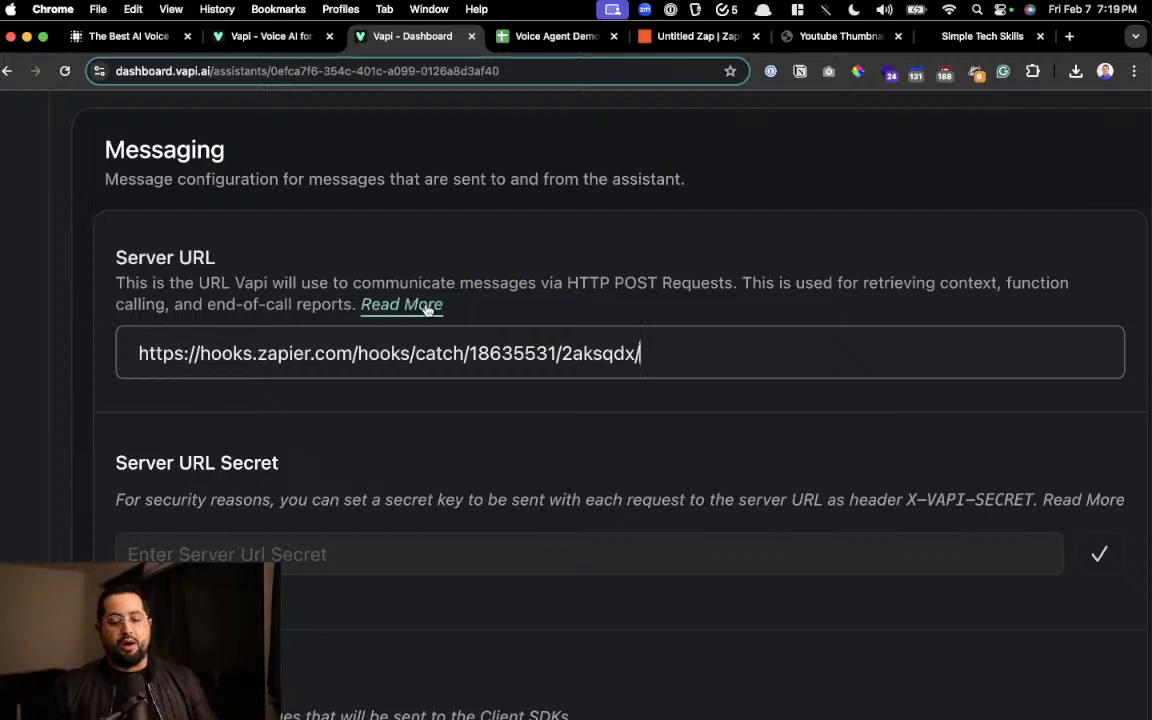
left_click_drag(207, 304, 350, 305)
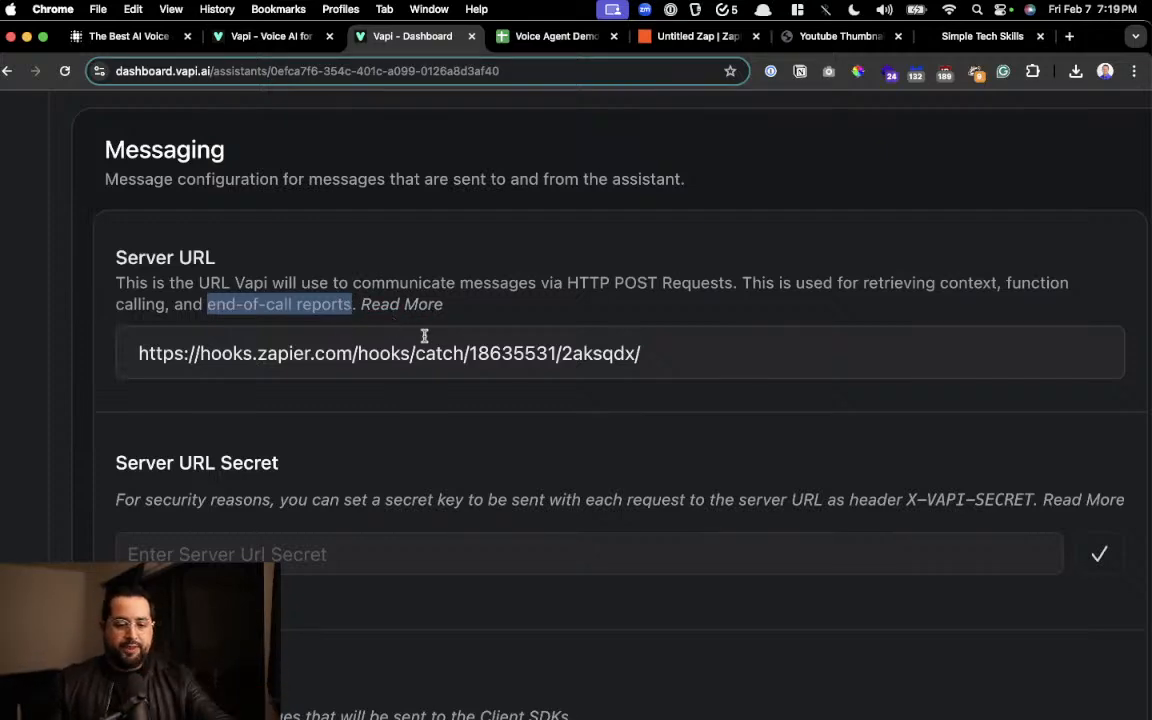
Remove status-update, hang and function-call from the Server Messages sent to the configured Server URL.
scroll(323, 278, "down", 3)
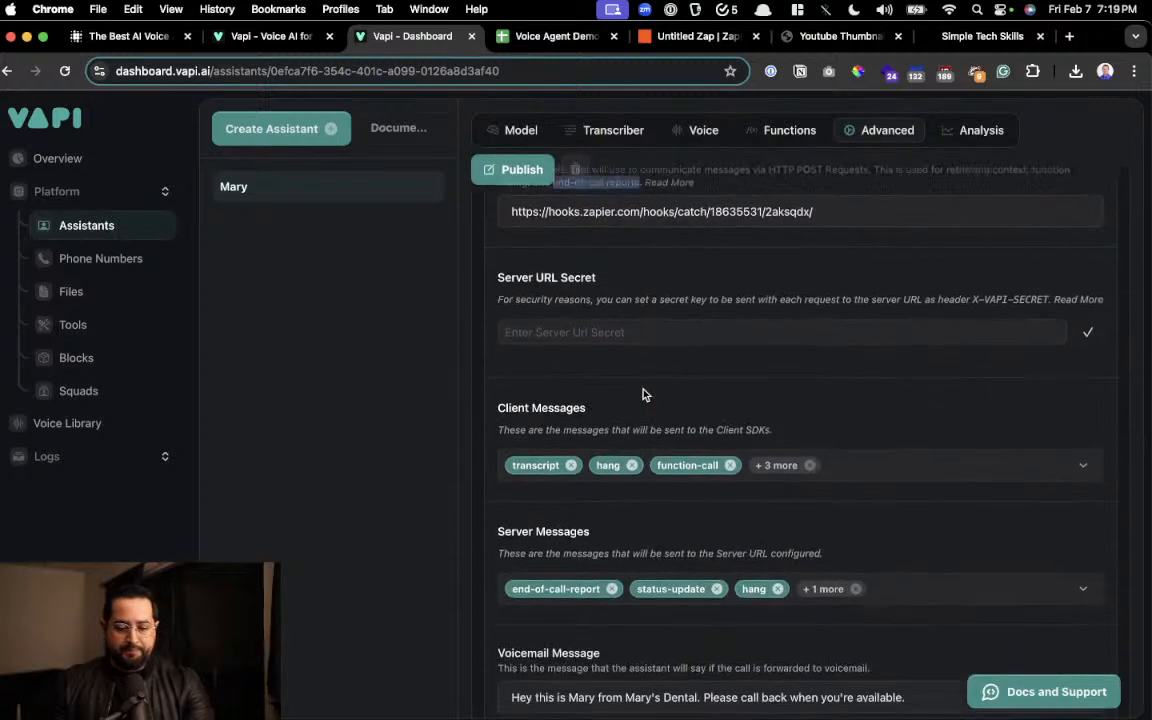
scroll(643, 395, "down", 3)
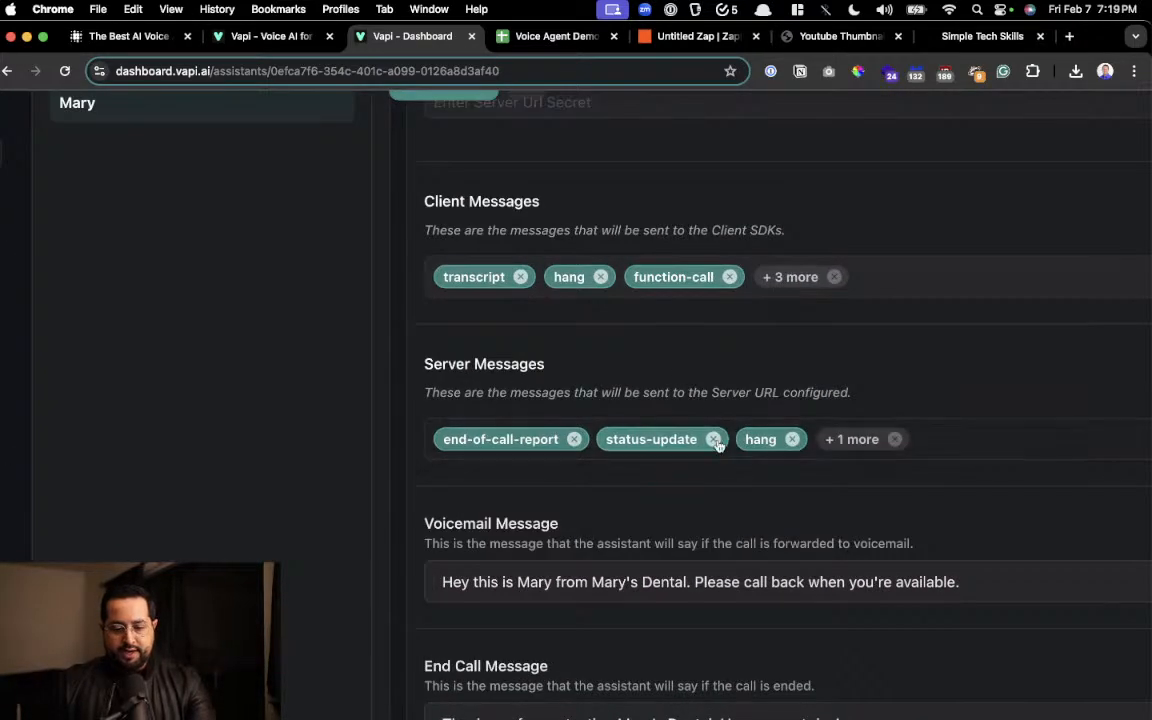
left_click(714, 441)
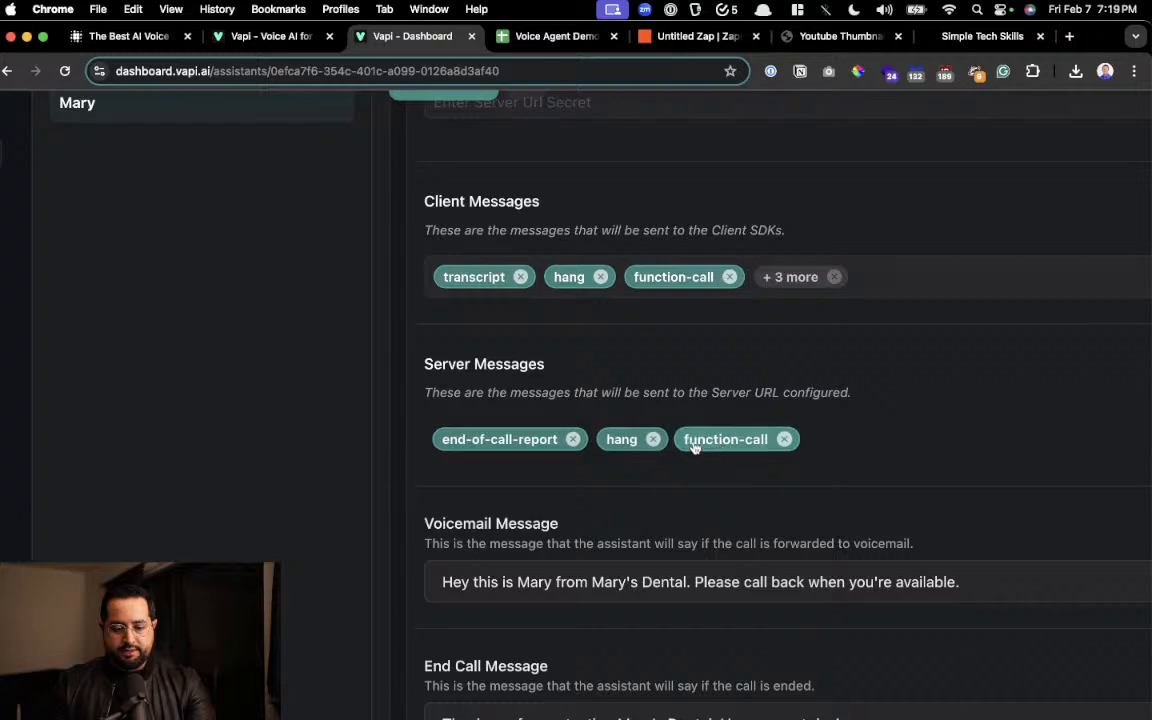
left_click(653, 439)
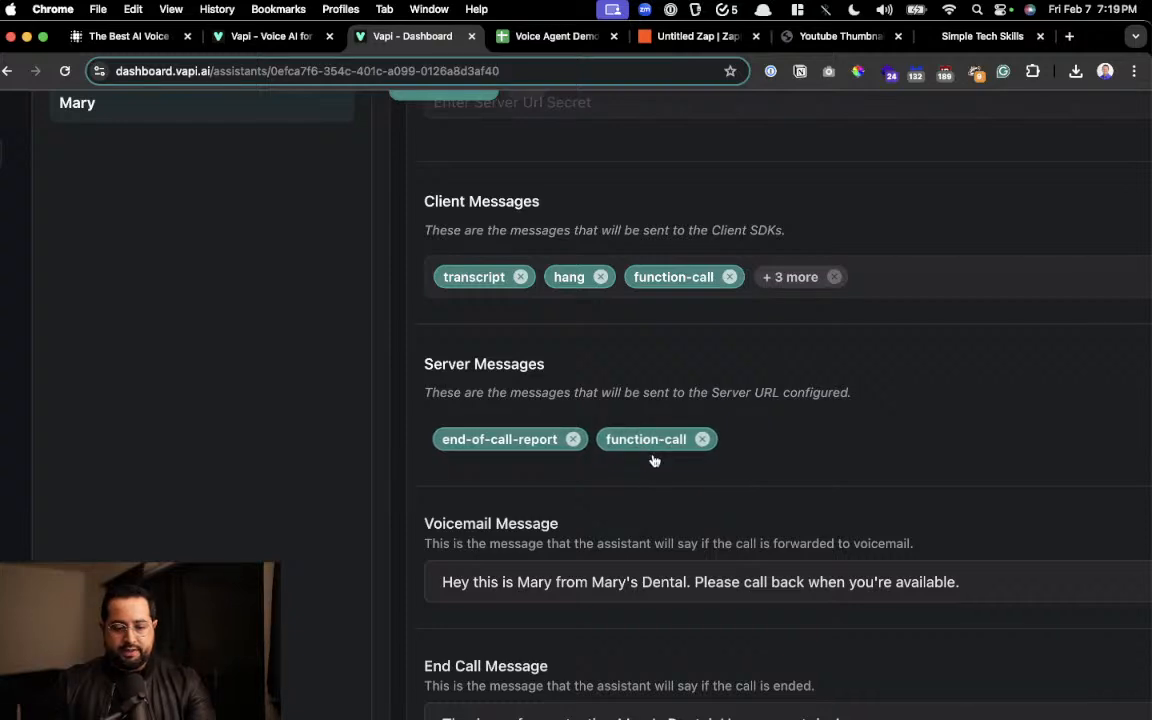
left_click(703, 442)
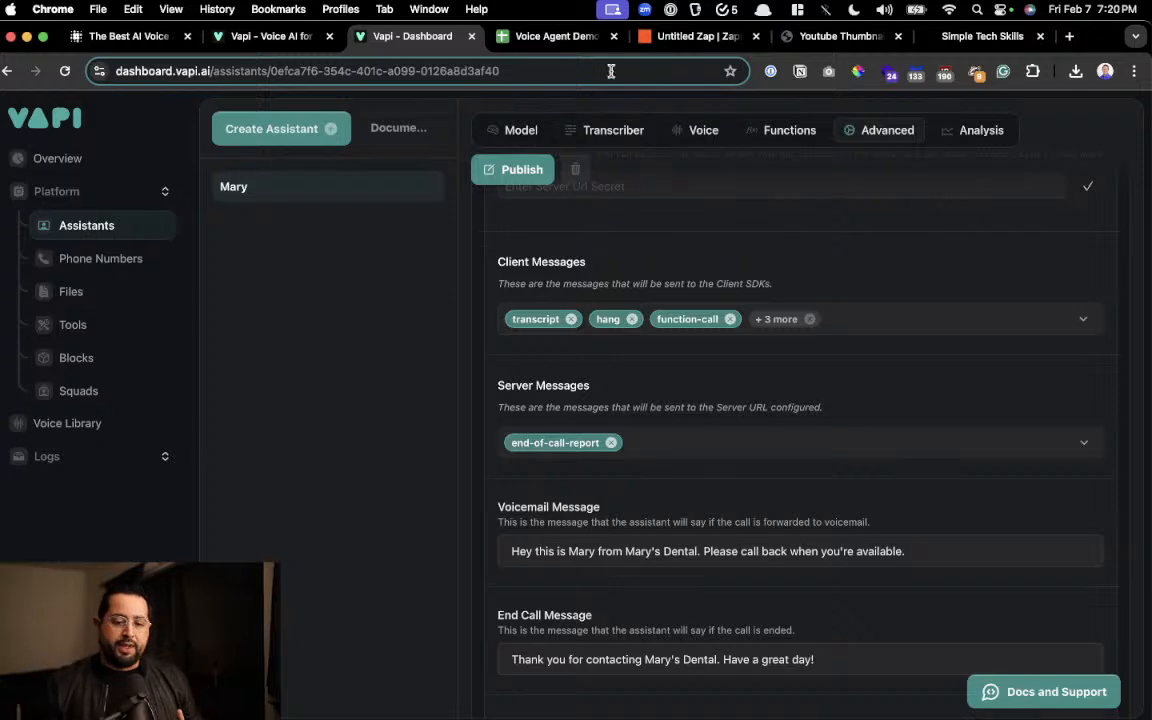
Switch to the Voice Agent Demo sheet in Google Sheets and delete row 2 with the old call's summary and transcript.
left_click(582, 42)
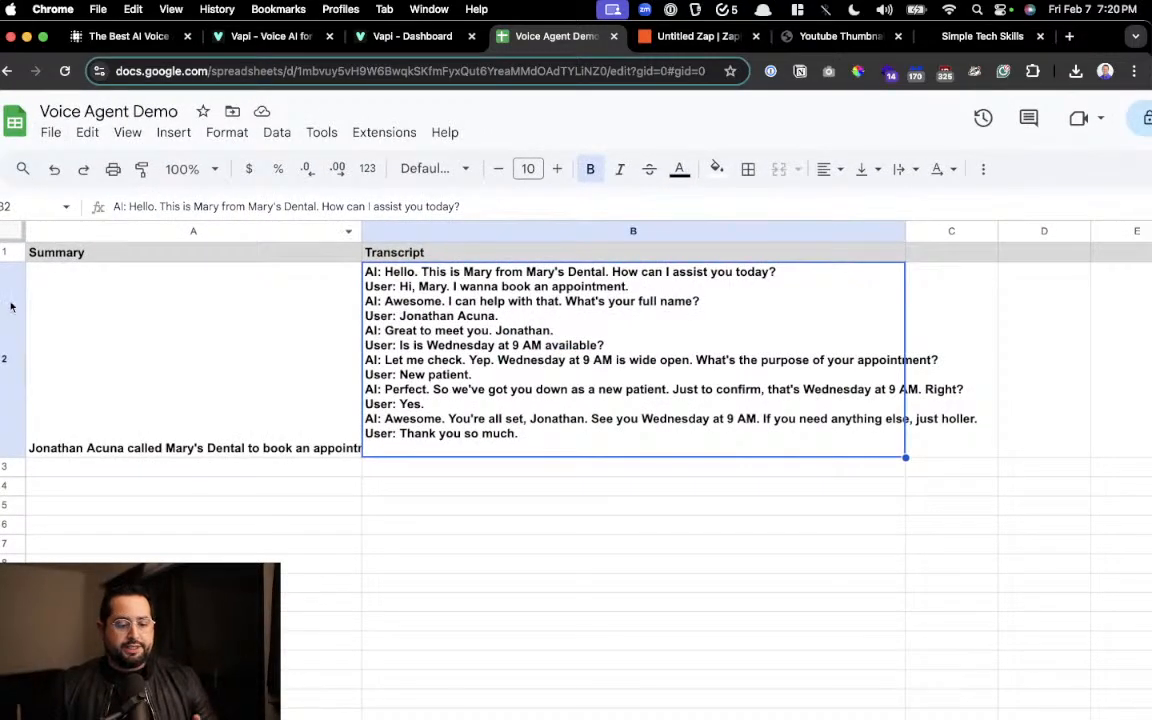
left_click(8, 278)
right_click(8, 278)
left_click(118, 454)
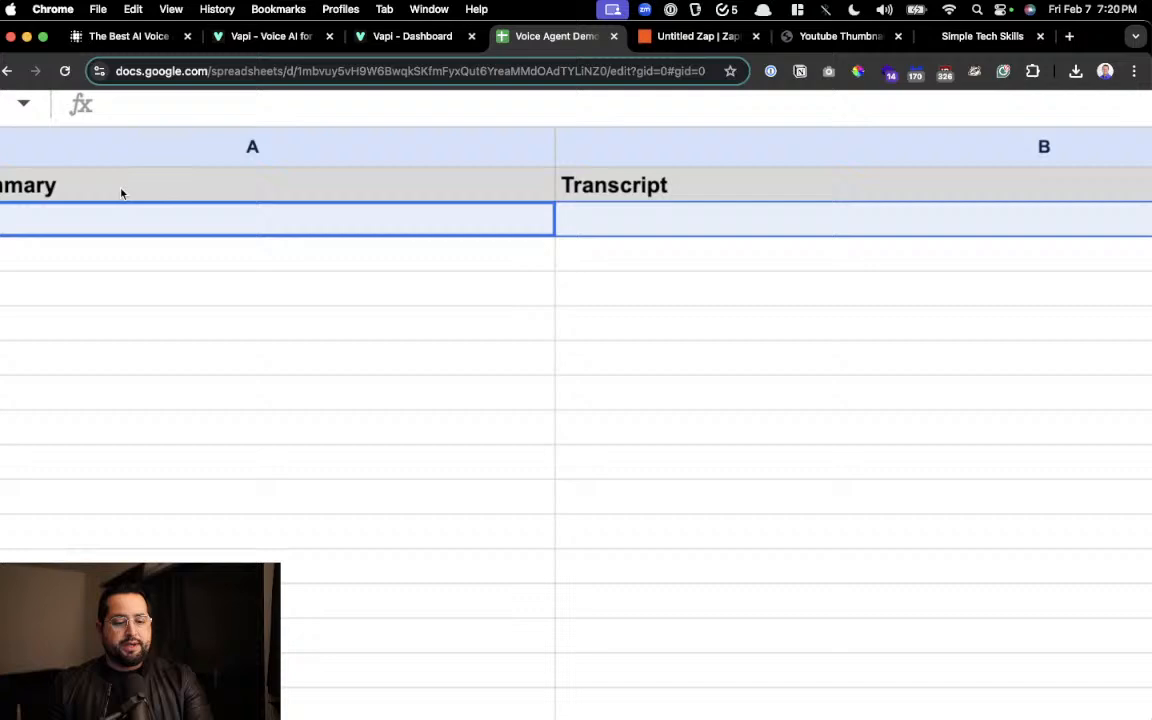
scroll(121, 193, "down", 2)
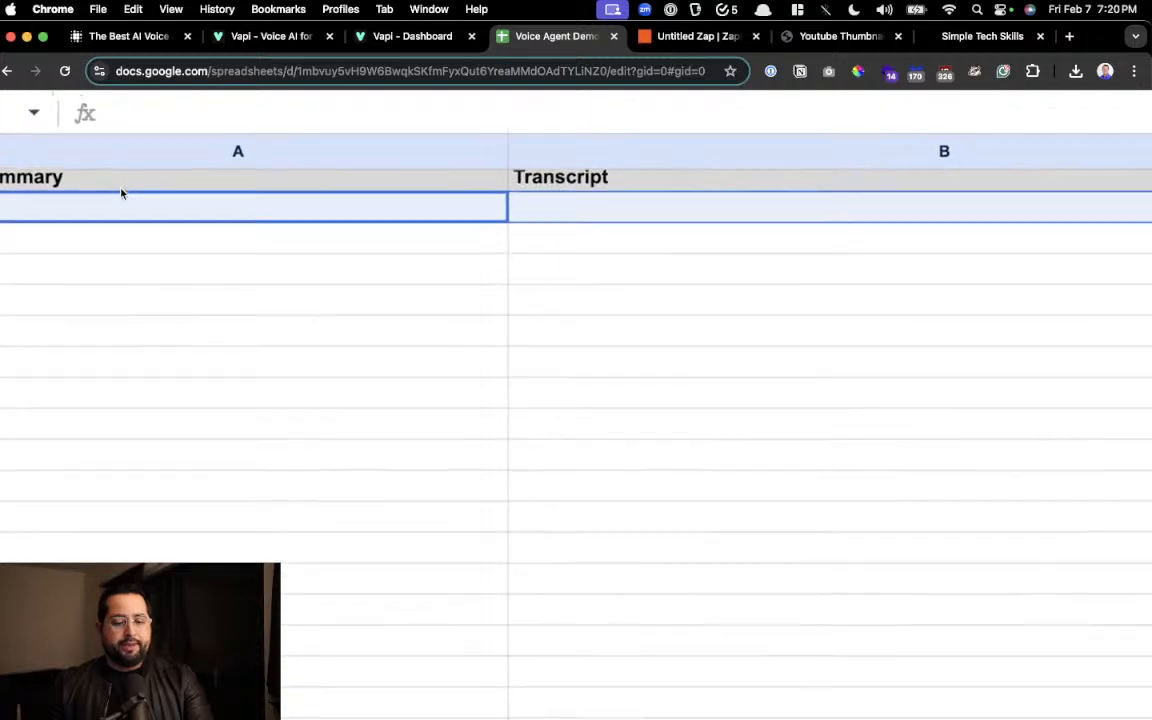
scroll(134, 194, "up", 2)
scroll(136, 194, "down", 3)
scroll(136, 194, "down", 3)
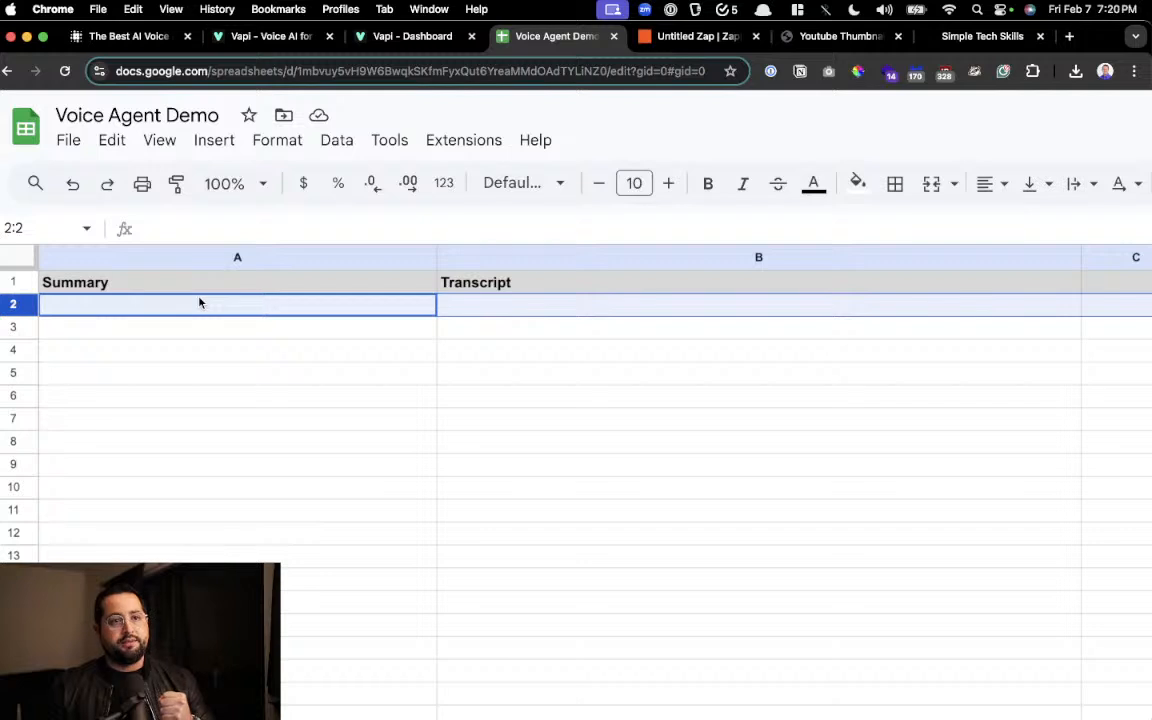
left_click(515, 310)
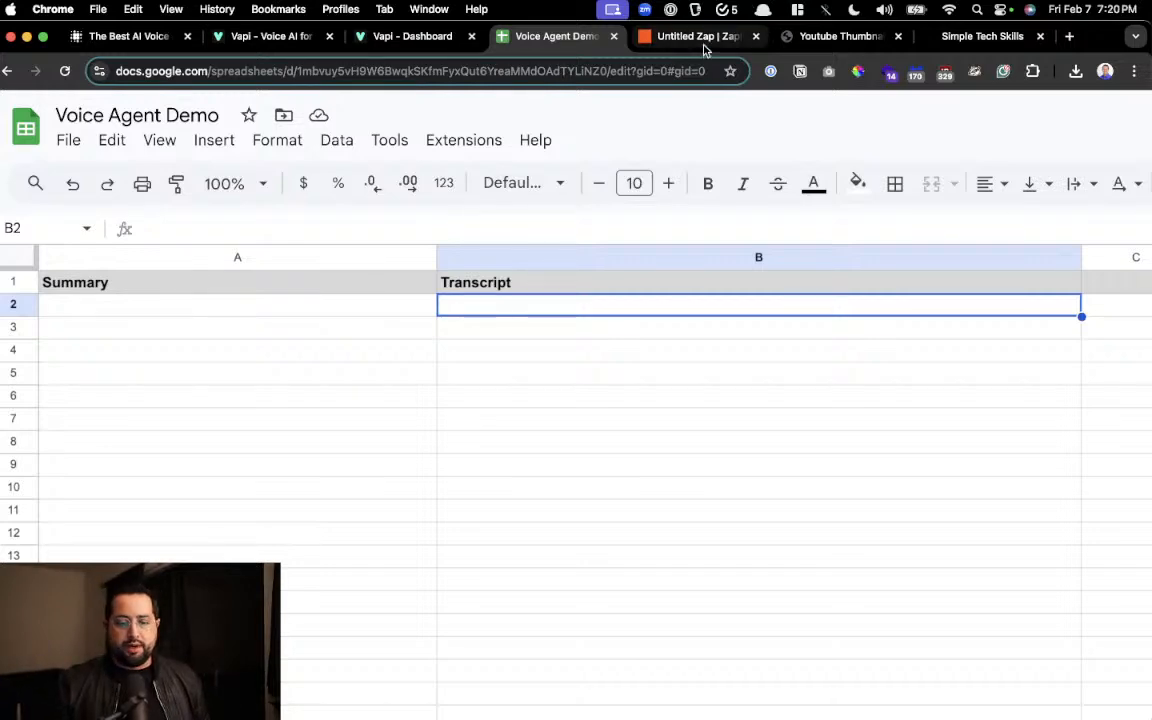
Switch to the untitled Zap in Zapier and test the Catch Hook trigger for incoming requests twice.
left_click(645, 38)
scroll(722, 455, "down", 5)
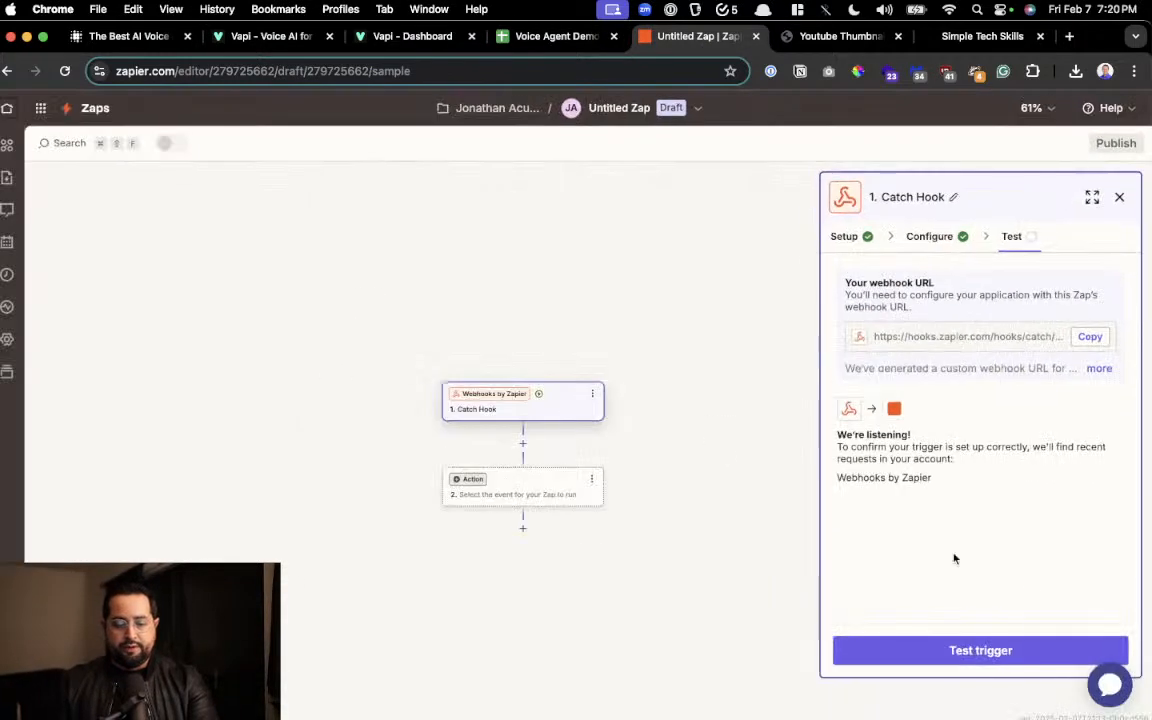
left_click(993, 651)
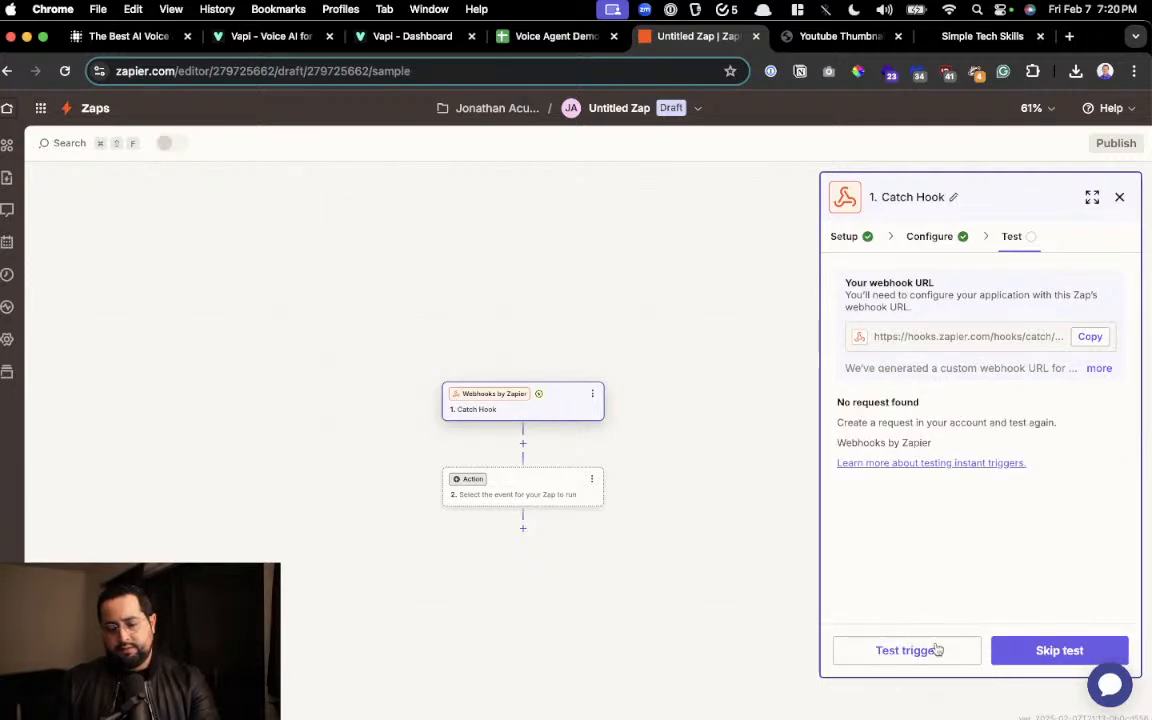
left_click(937, 650)
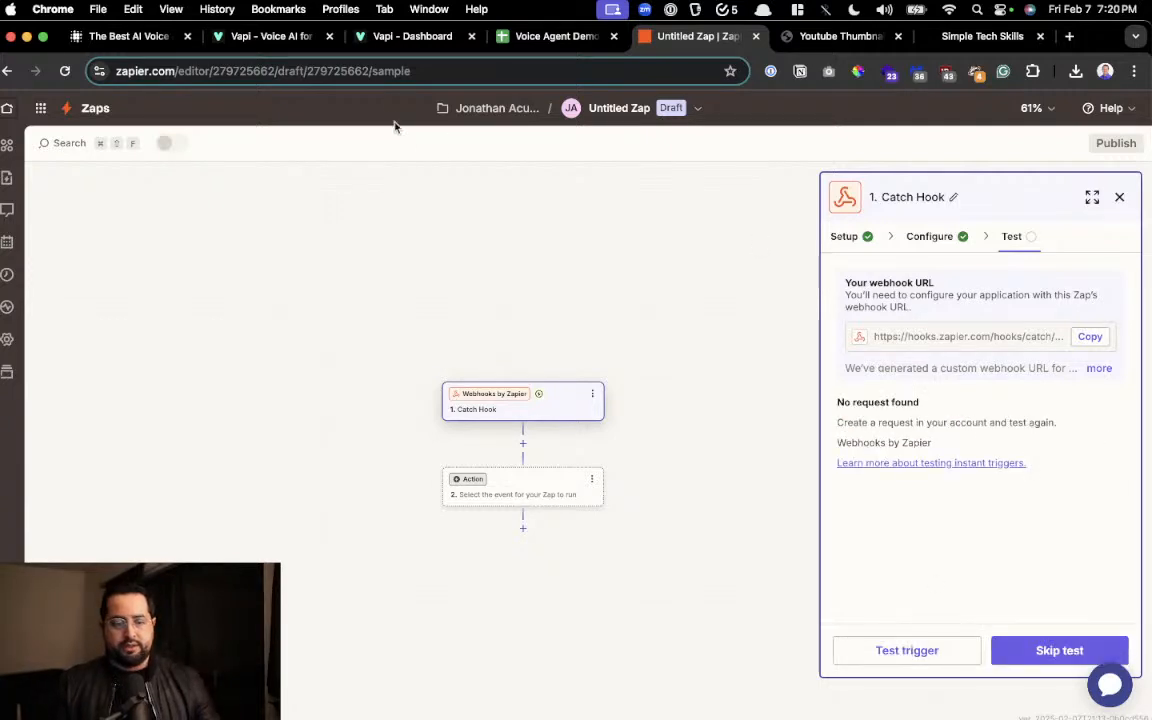
Return to the Vapi dashboard, hold a test web call with the Mary assistant and end the call.
left_click(399, 45)
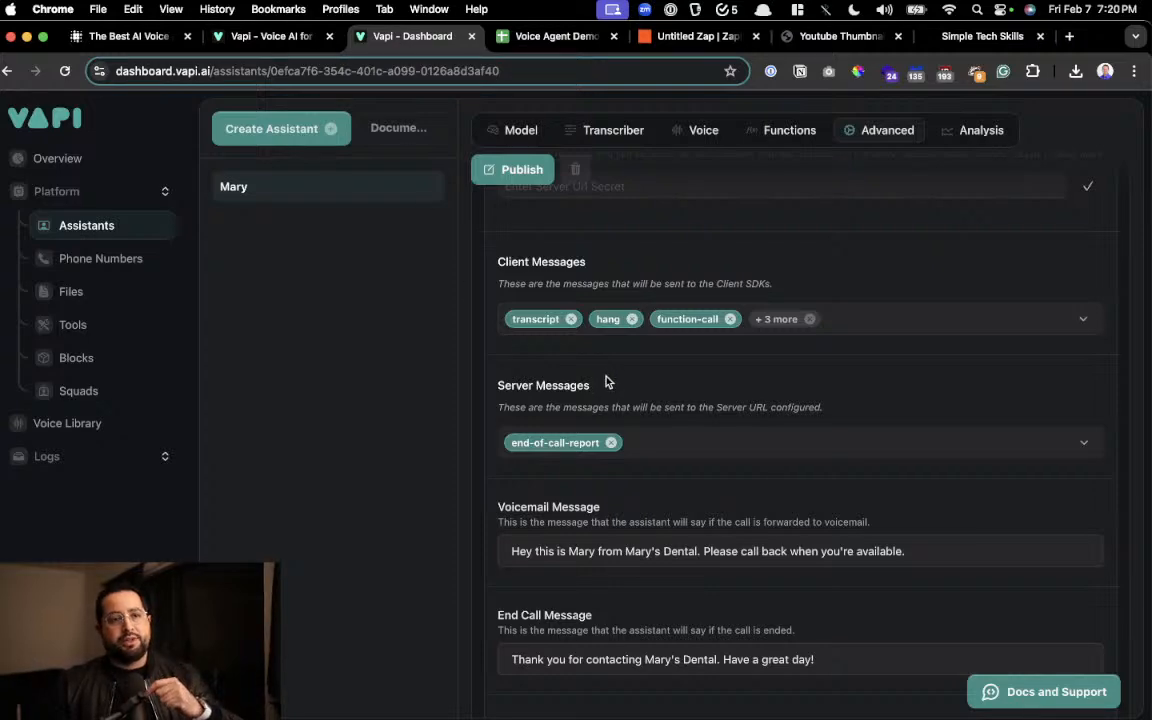
scroll(700, 330, "up", 10)
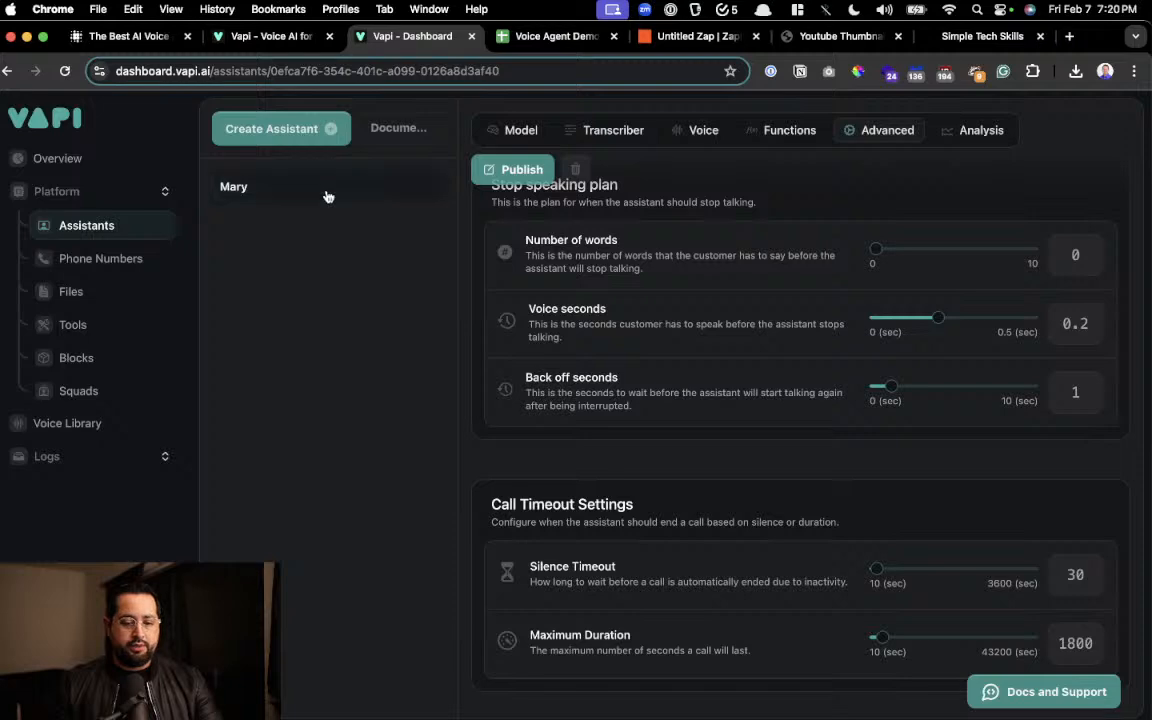
scroll(600, 300, "up", 10)
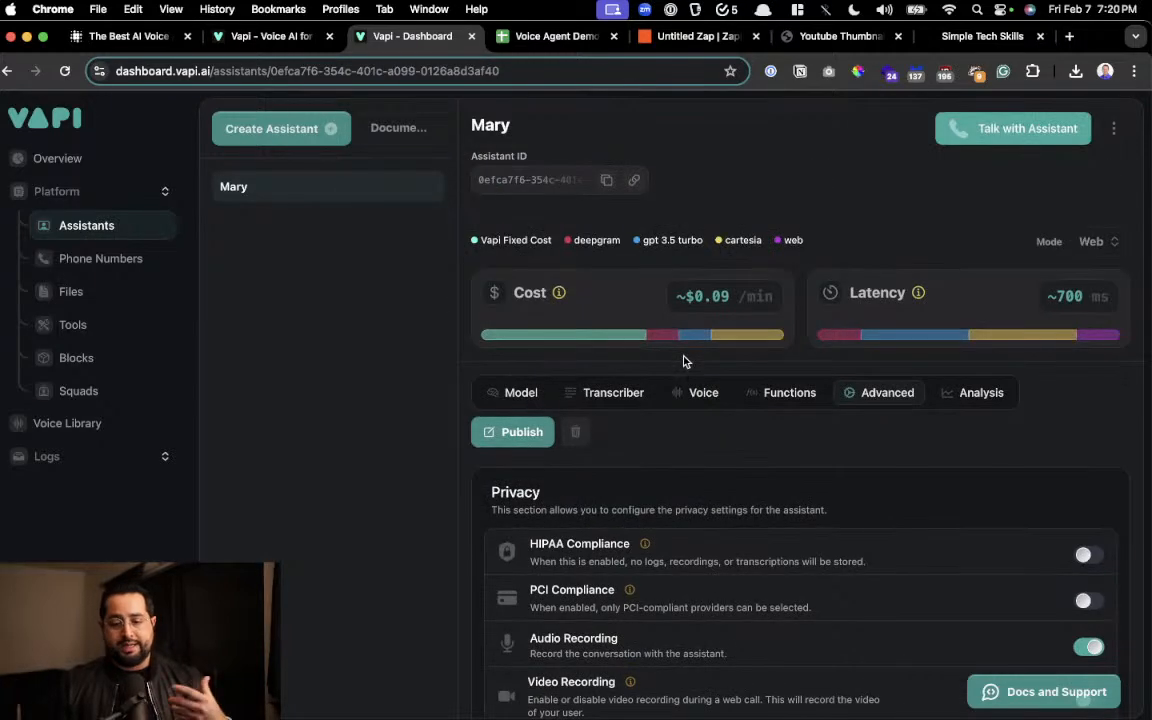
left_click(650, 37)
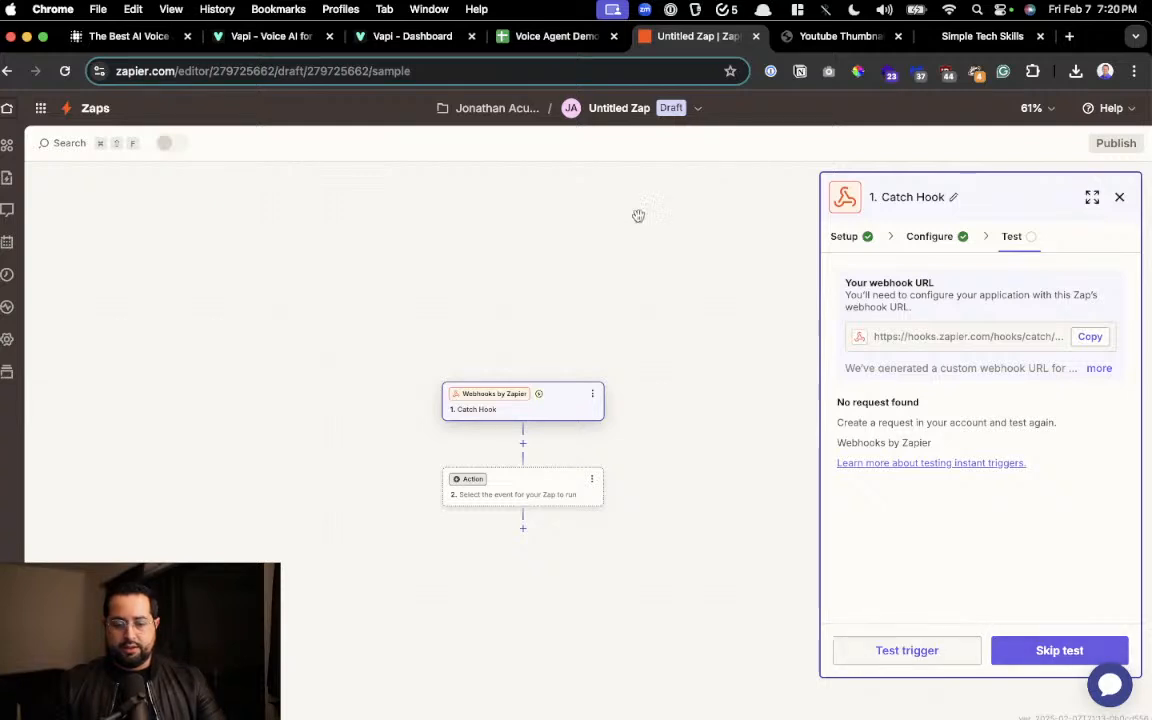
left_click(420, 37)
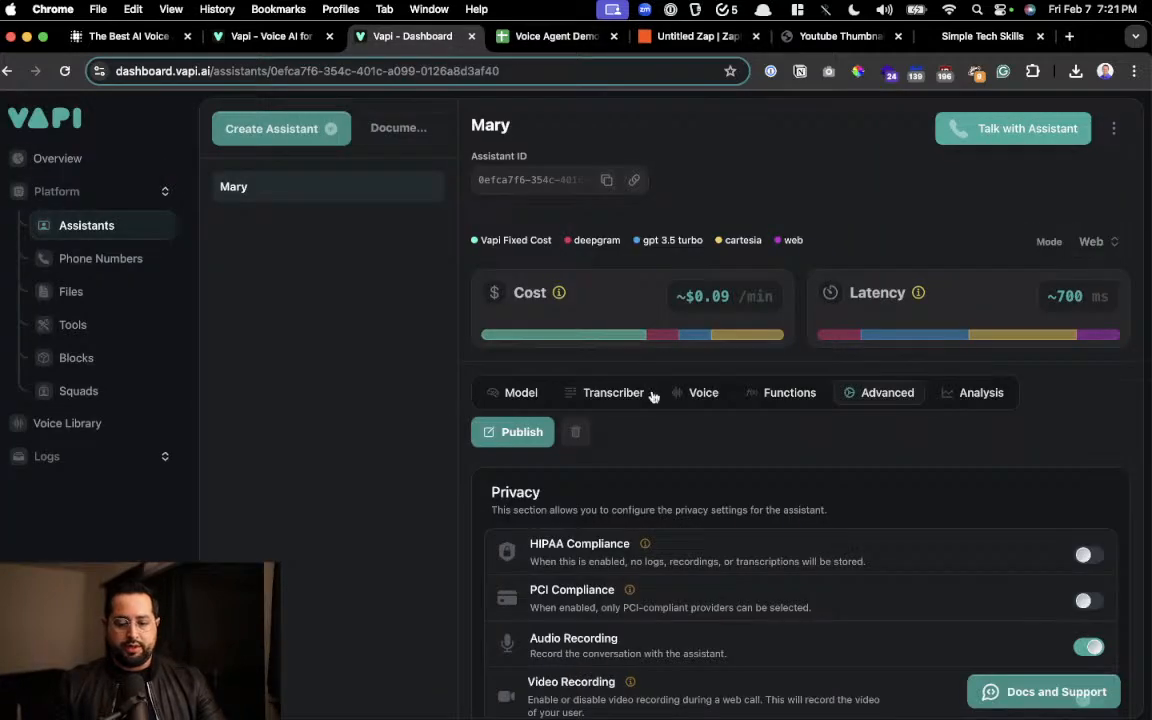
left_click(1021, 130)
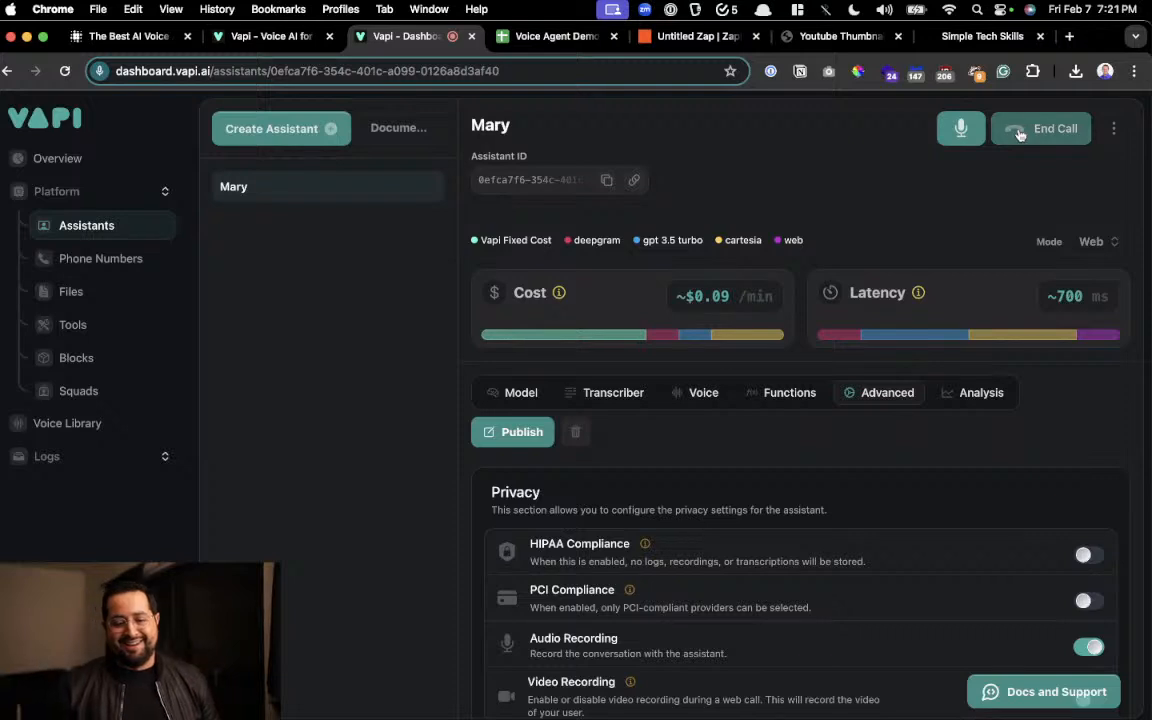
left_click(1019, 134)
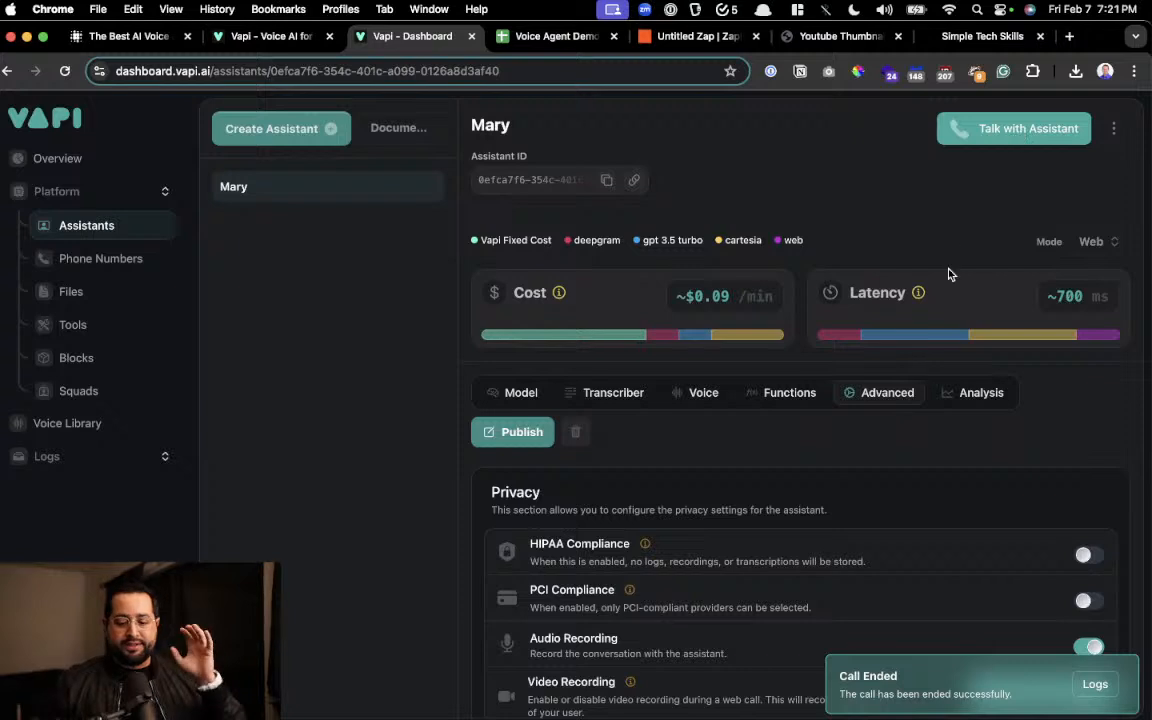
Return to Zapier and retest the Catch Hook trigger for a request from the finished Vapi call.
mouse_move(918, 292)
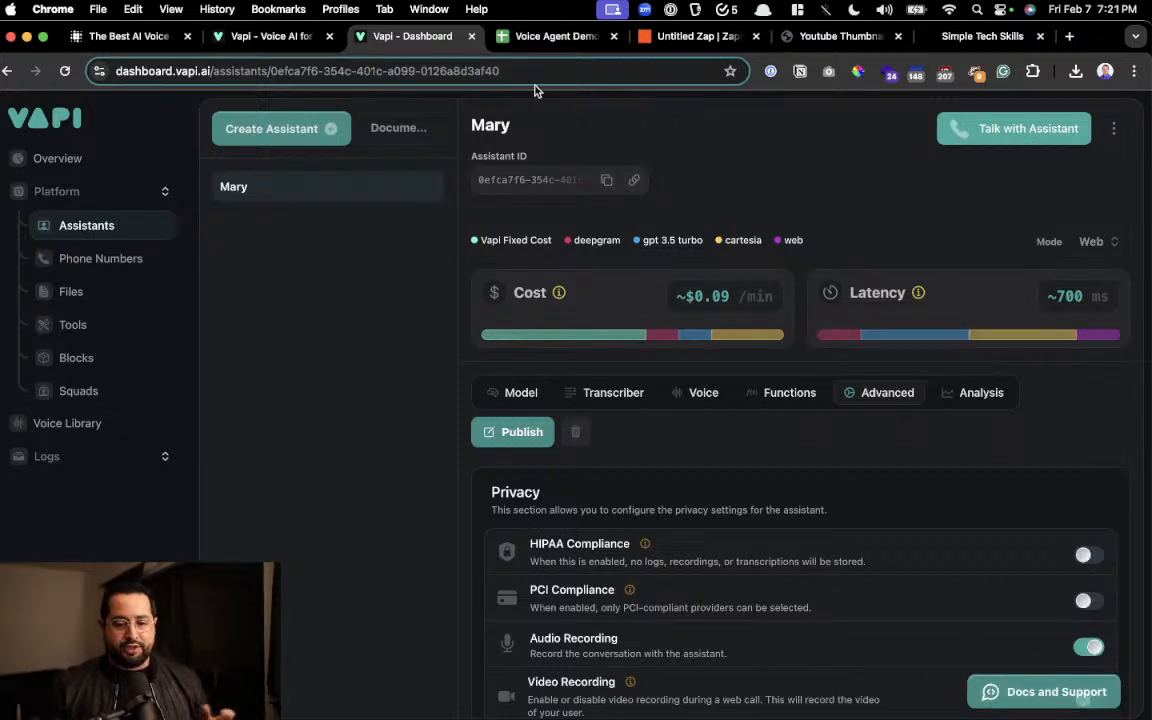
left_click(654, 47)
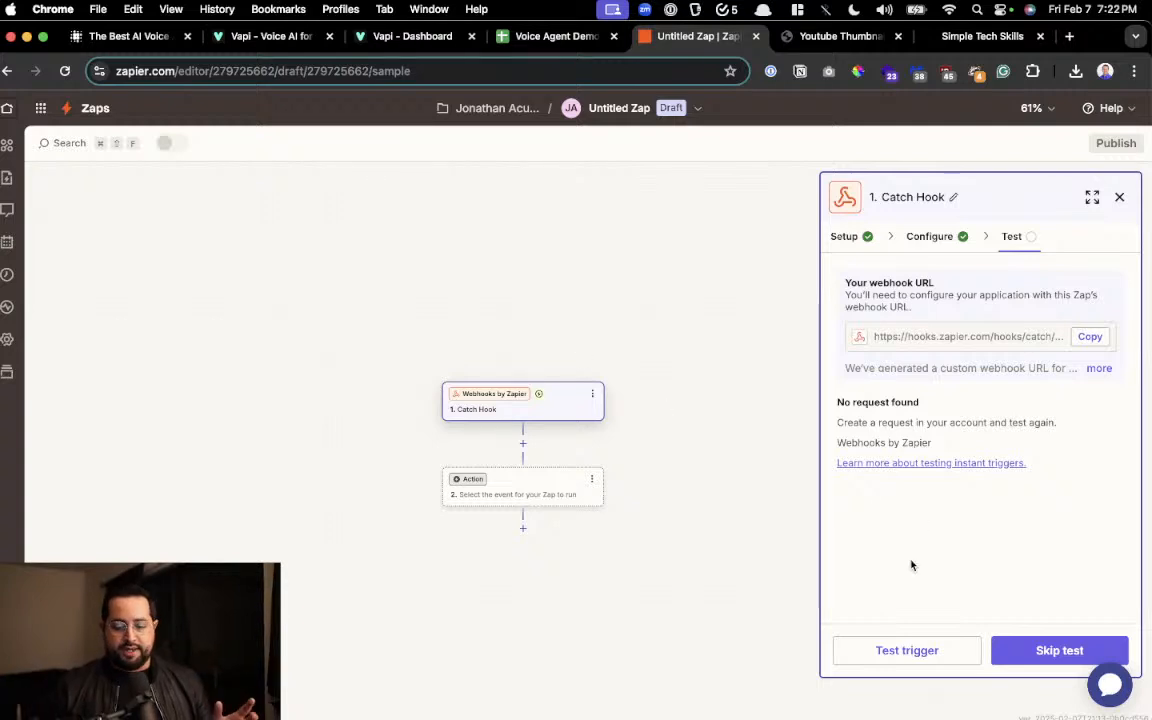
left_click(910, 656)
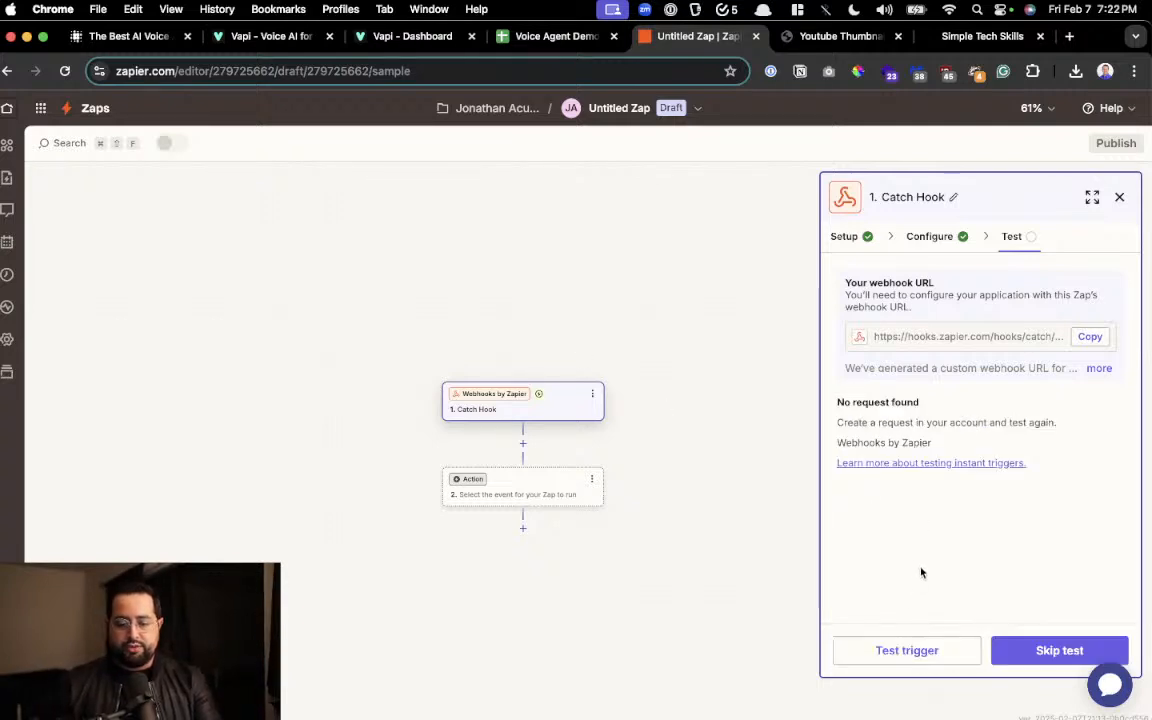
left_click(897, 655)
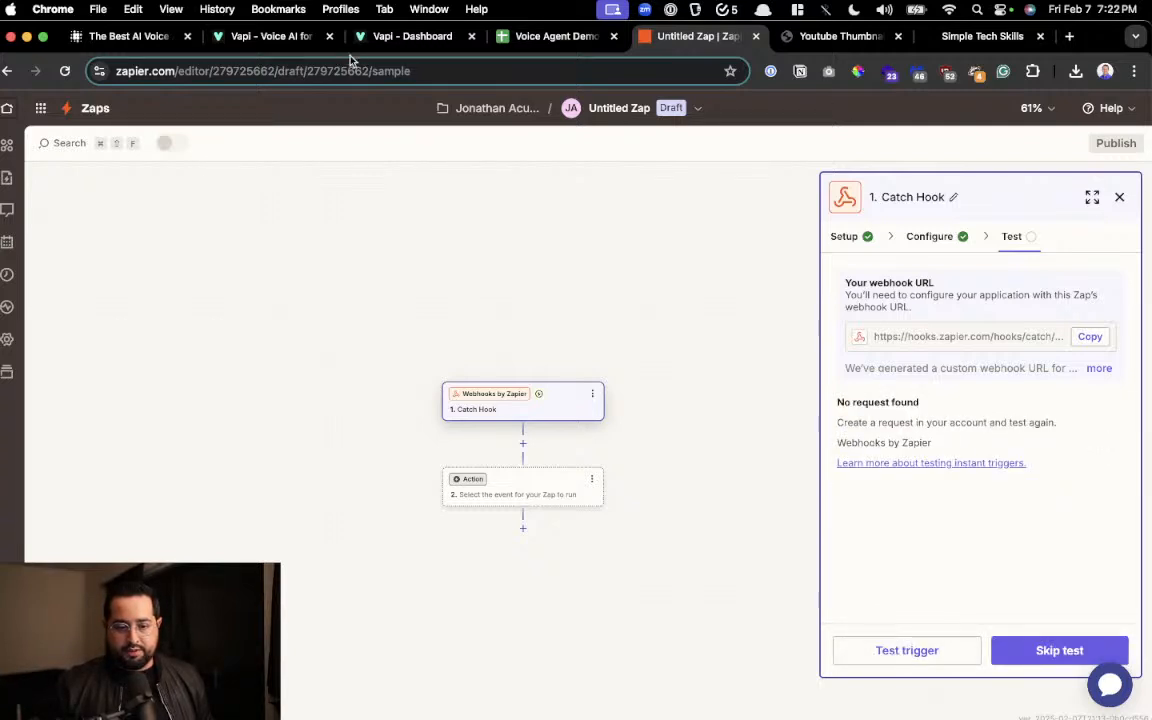
Switch to the Vapi dashboard and review Mary's Server URL, client messages and server messages in the advanced messaging settings.
left_click(377, 40)
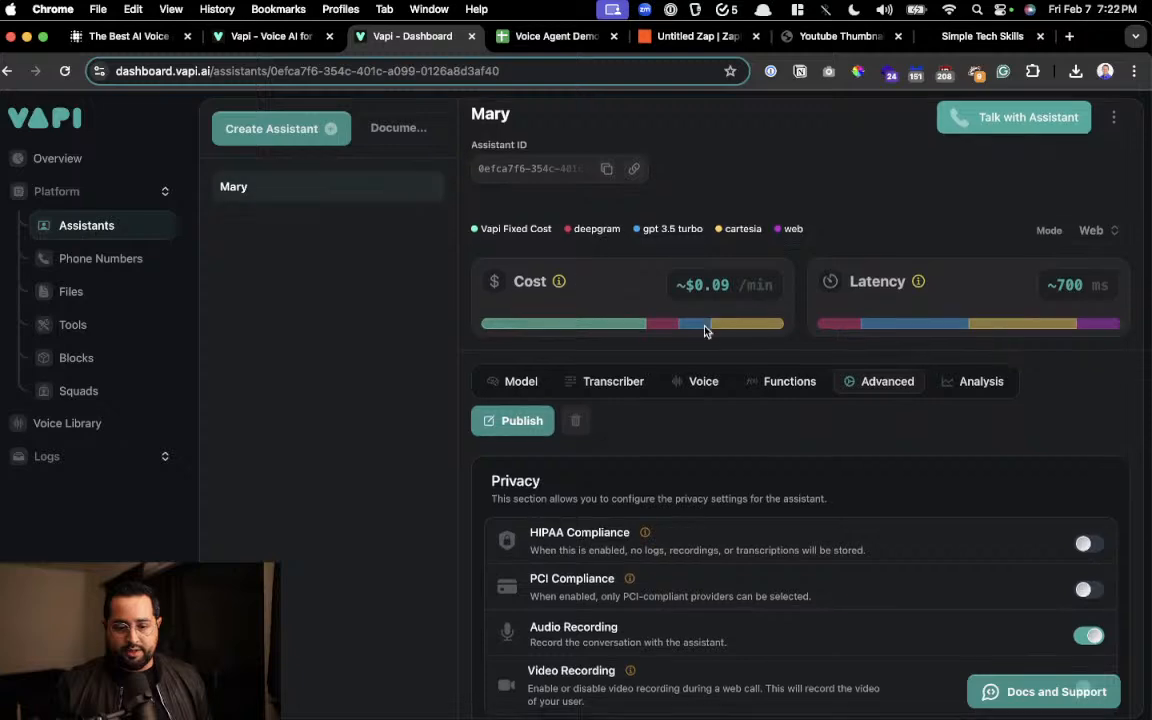
scroll(829, 478, "down", 15)
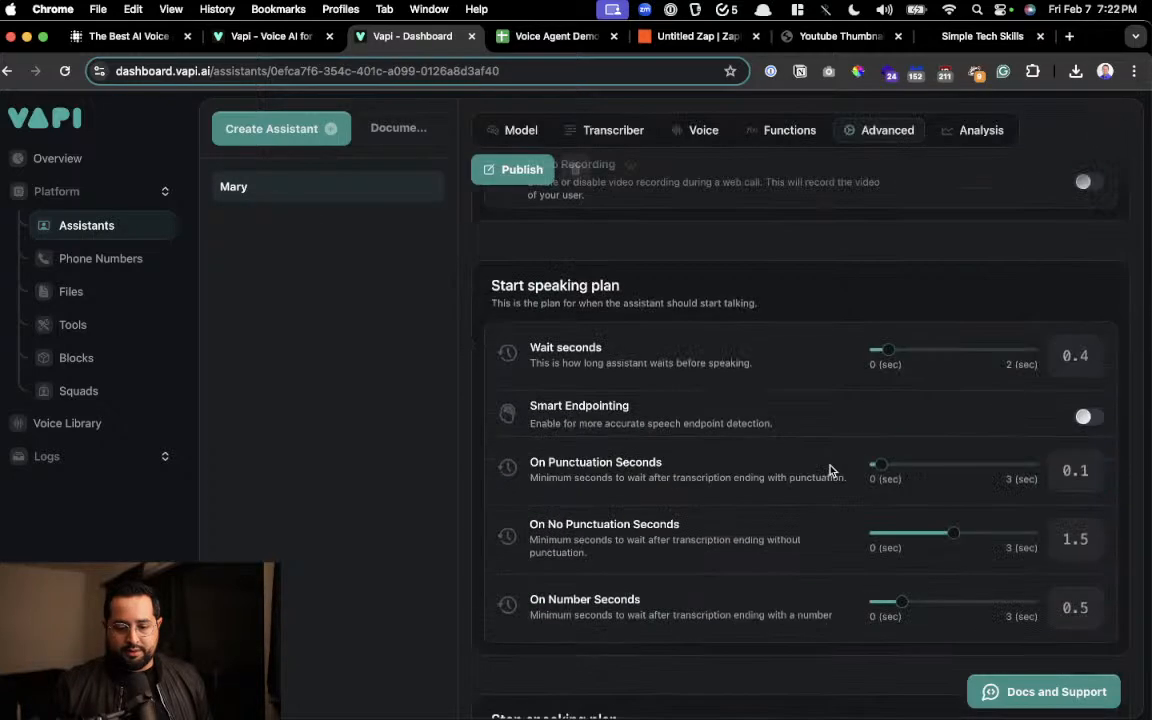
scroll(829, 470, "down", 7)
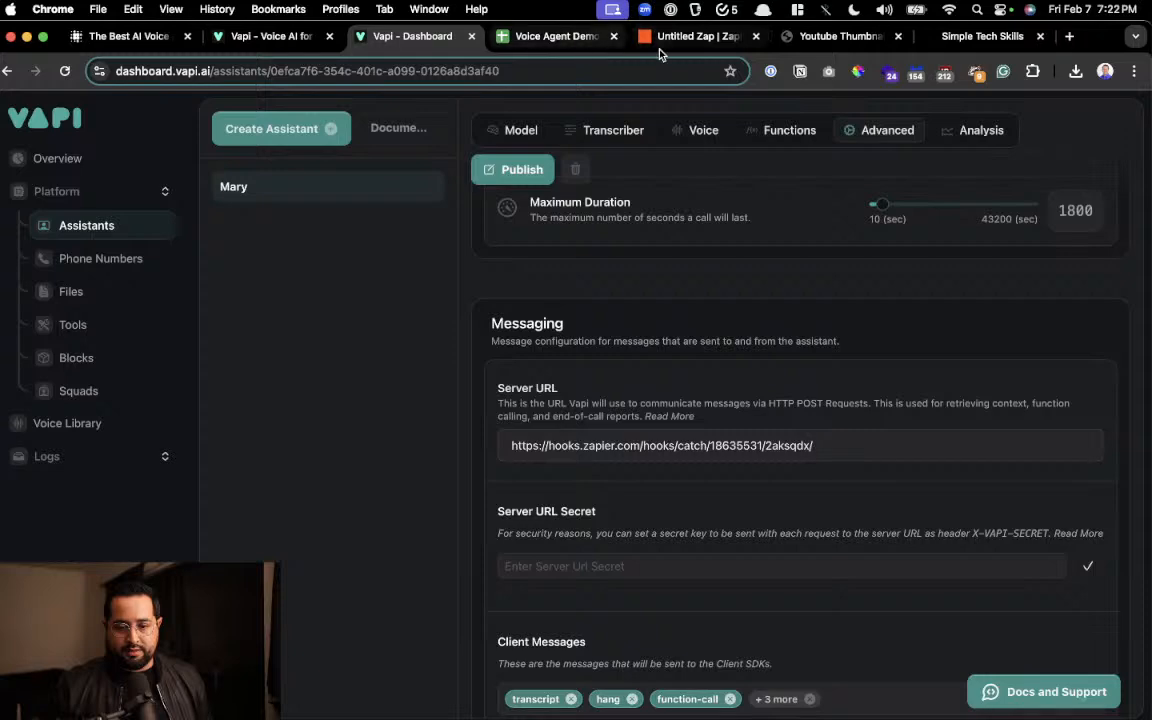
scroll(658, 320, "down", 3)
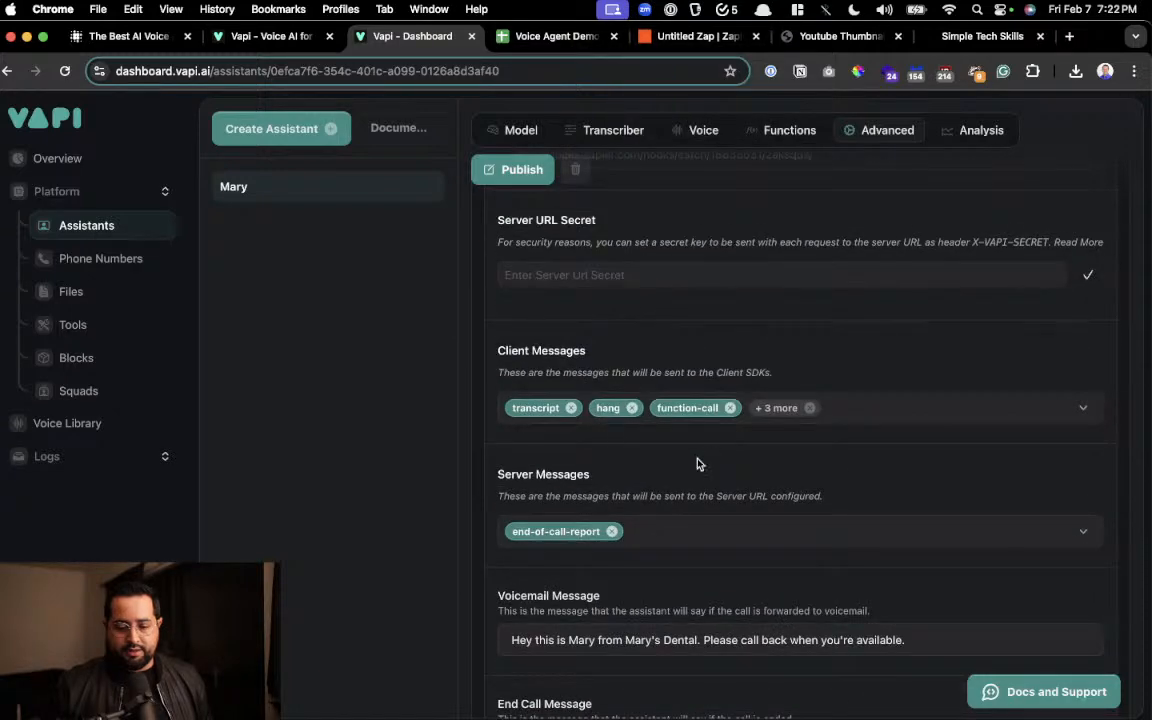
Return to Zapier, retest the Catch Hook trigger and paste its copied webhook URL into the browser address to read it in full.
left_click(704, 40)
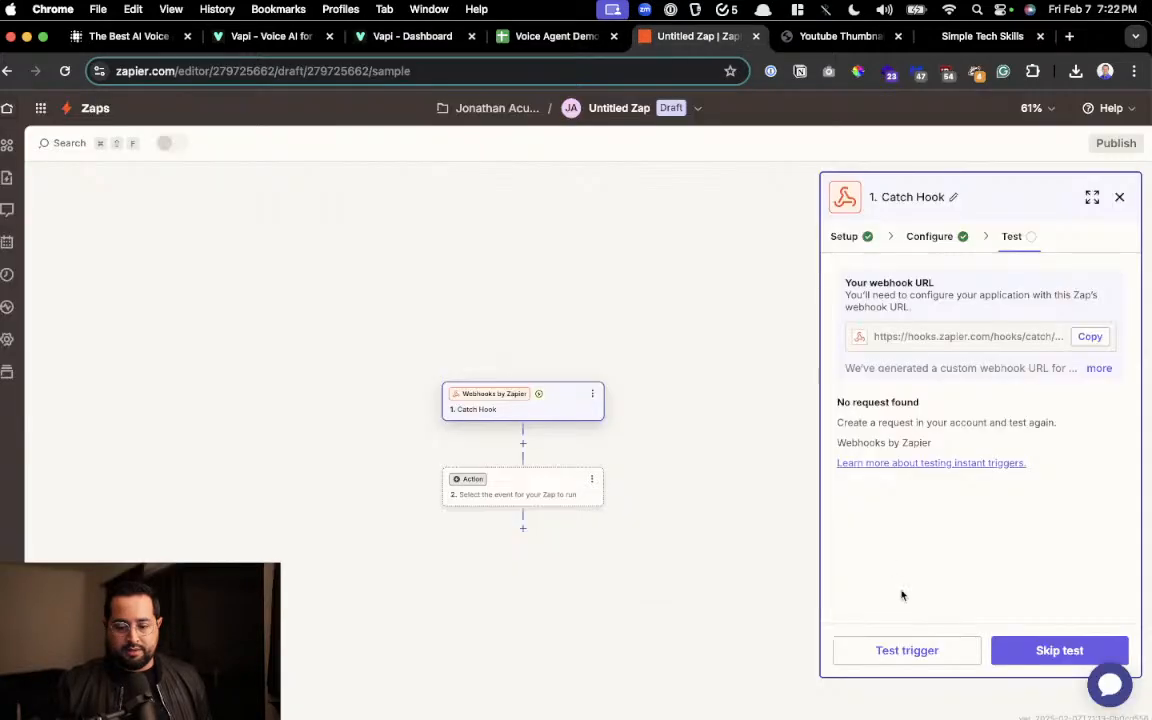
left_click(906, 650)
left_click(1089, 336)
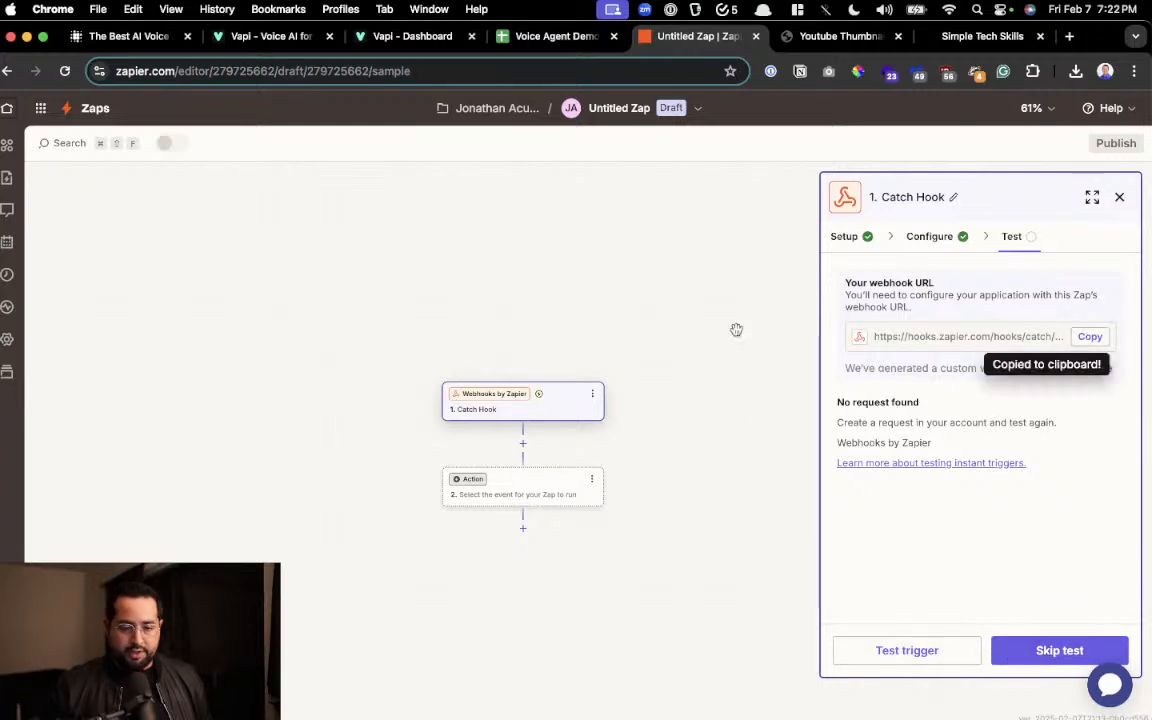
key("super+l")
key("super+v")
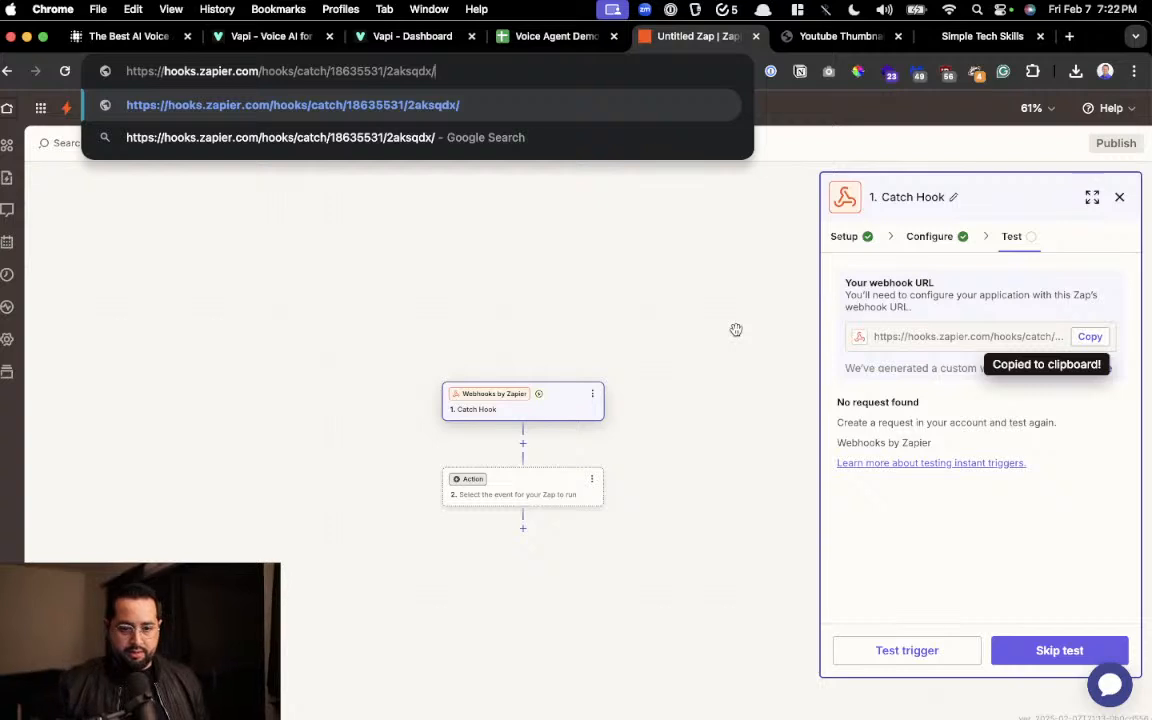
left_click(736, 330)
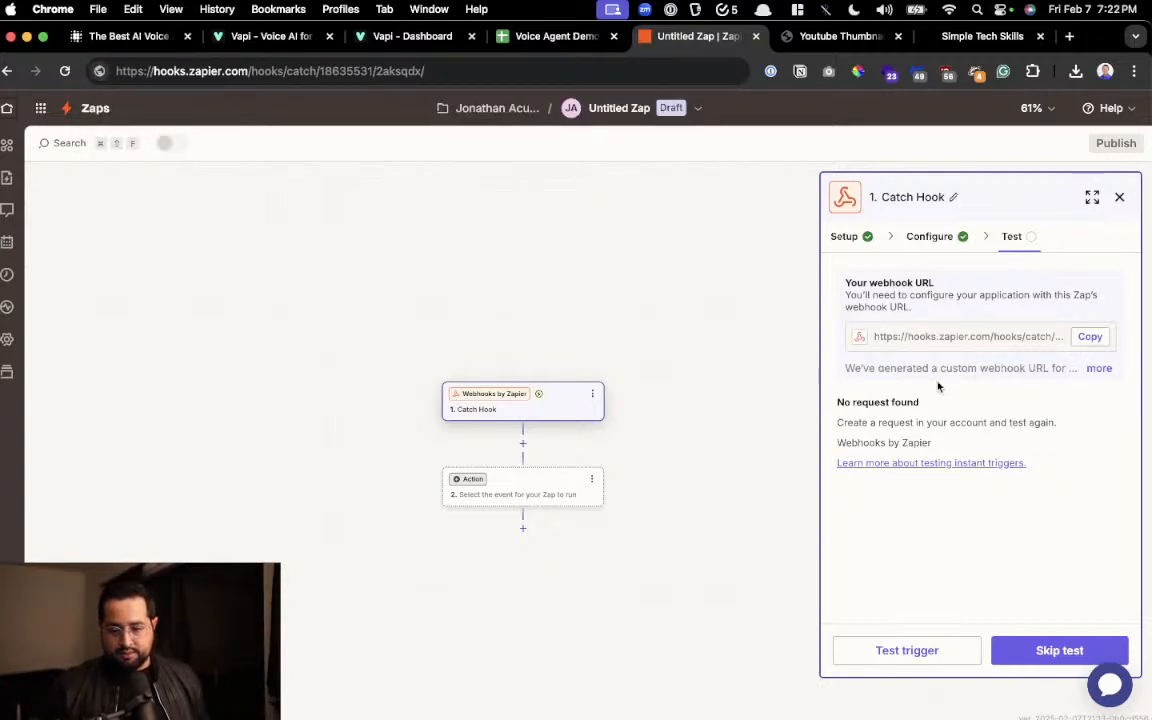
left_click(908, 650)
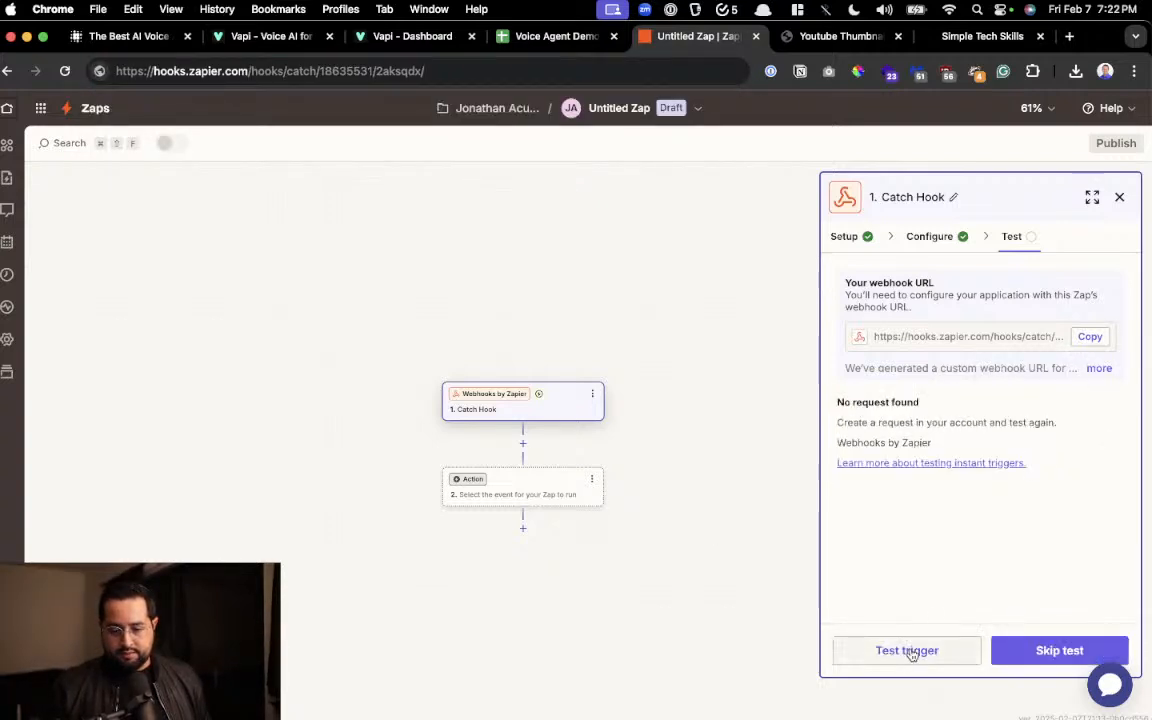
Switch back to Vapi and check Mary's Server URL against the Zapier webhook URL.
left_click(390, 36)
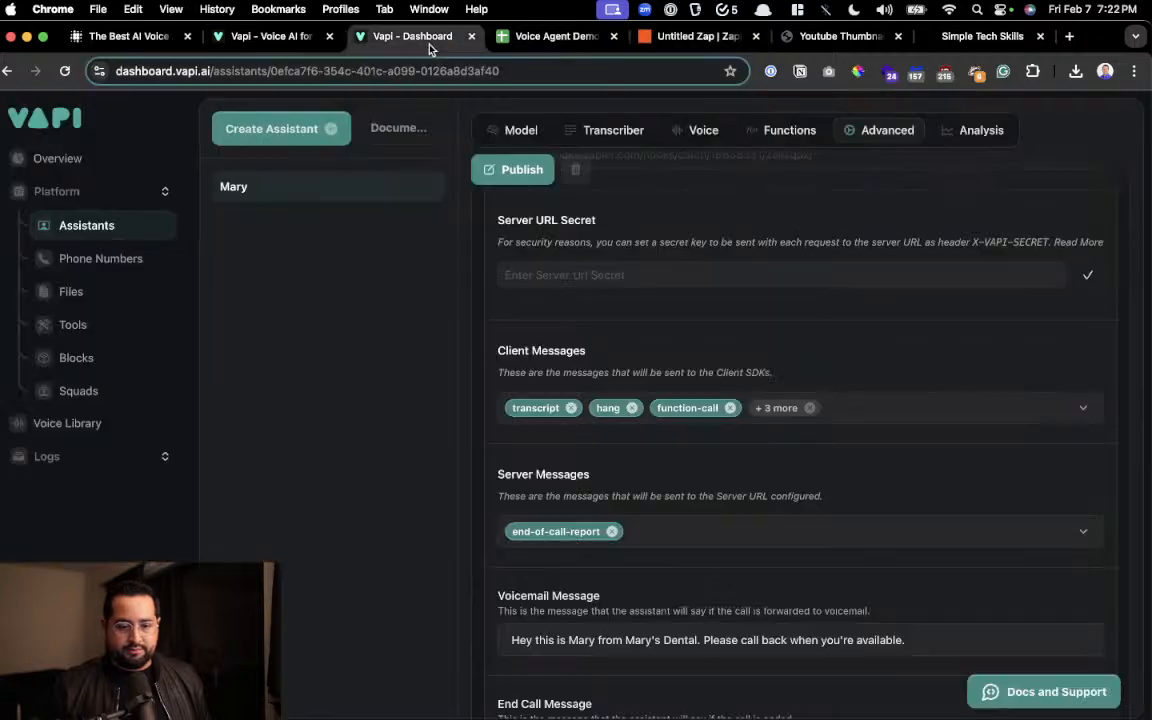
scroll(618, 605, "down", 2)
scroll(650, 598, "up", 5)
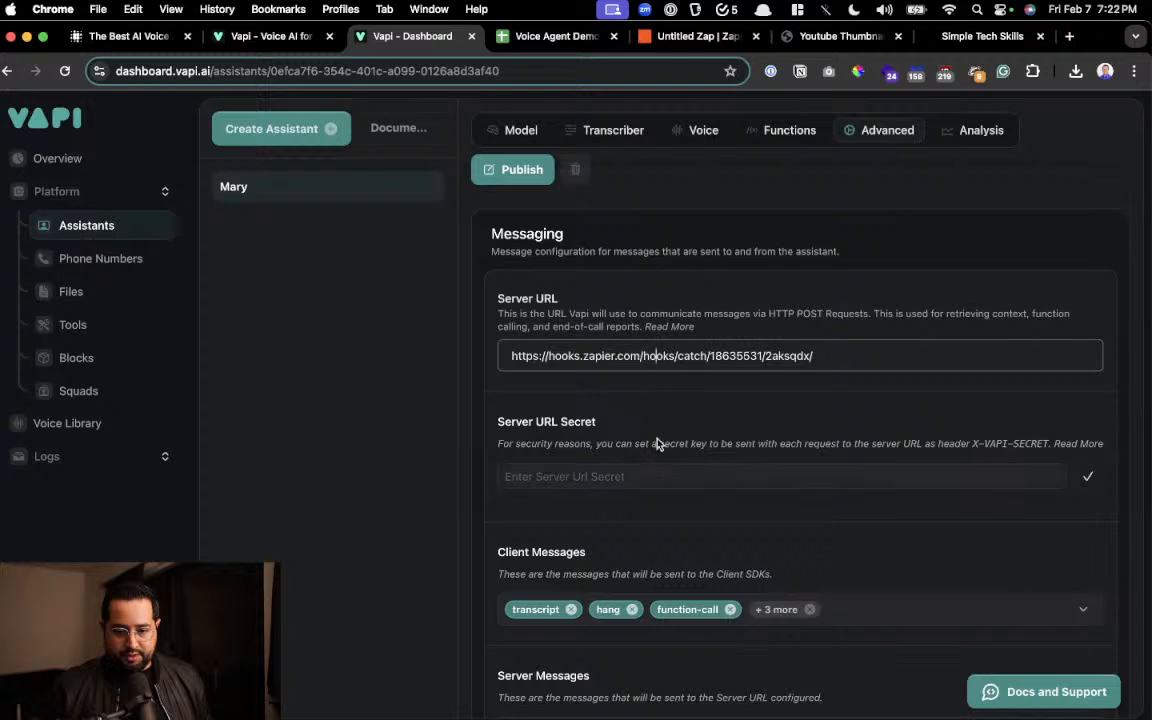
scroll(663, 455, "down", 10)
scroll(934, 443, "up", 15)
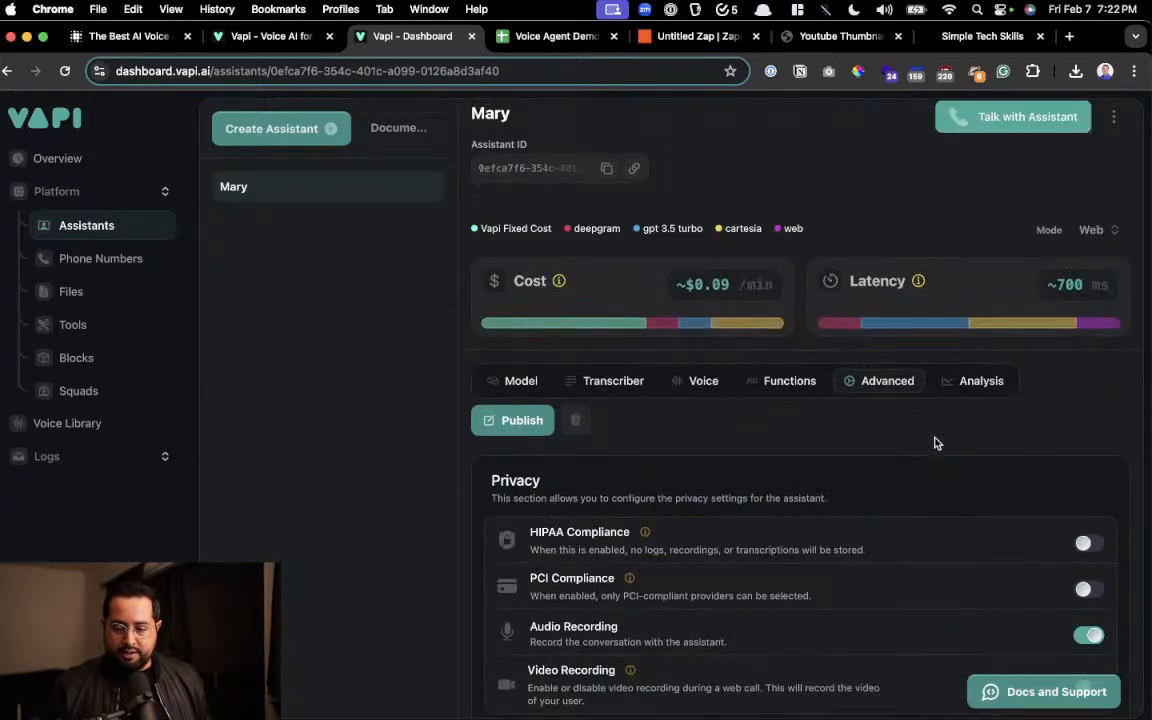
scroll(934, 443, "up", 1)
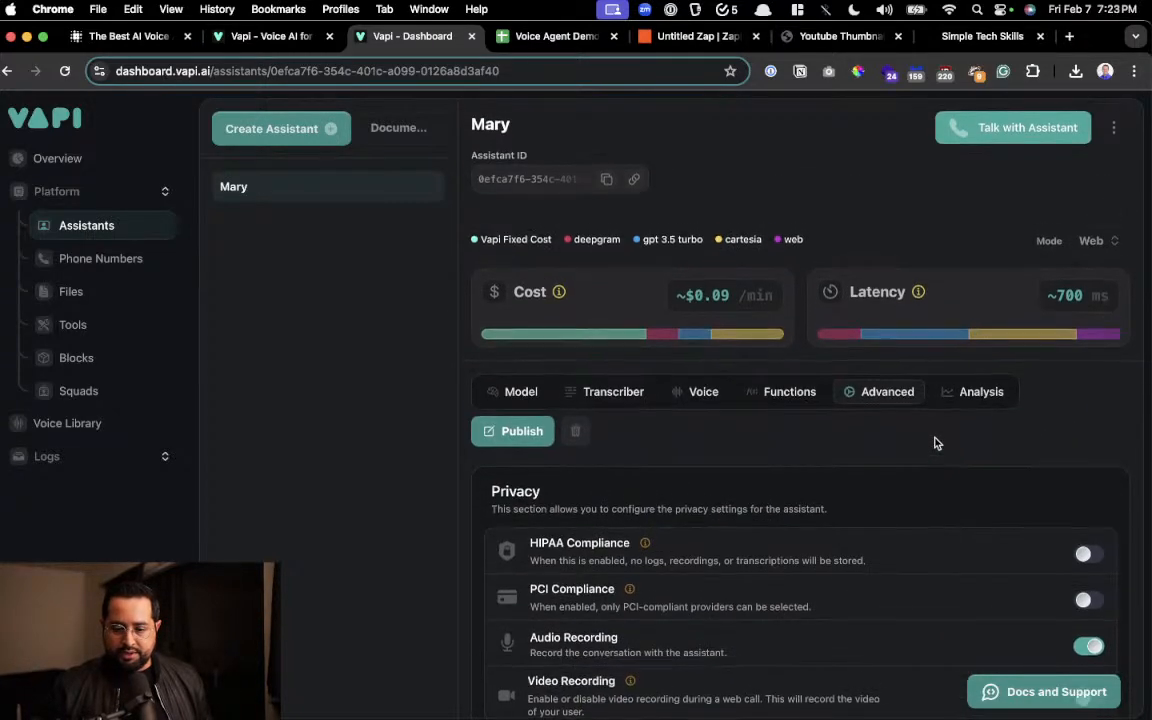
Publish the Mary assistant and recheck the Server URL in its messaging settings.
left_click(503, 445)
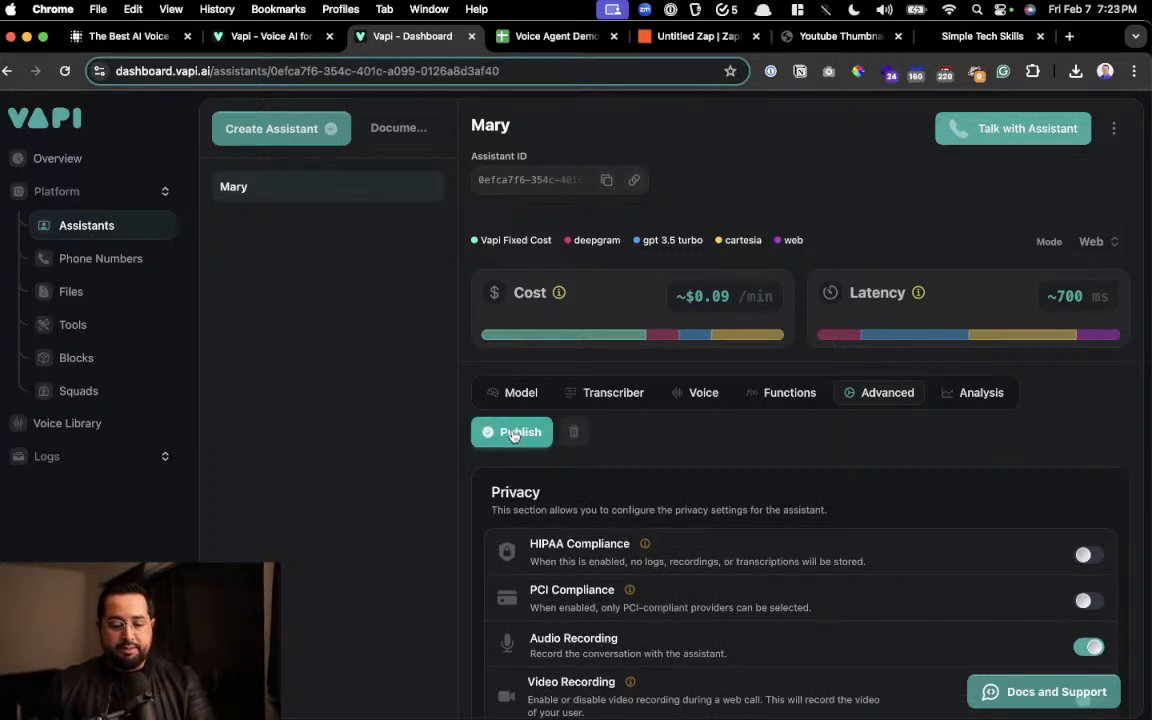
scroll(511, 435, "up", 5)
scroll(493, 454, "down", 5)
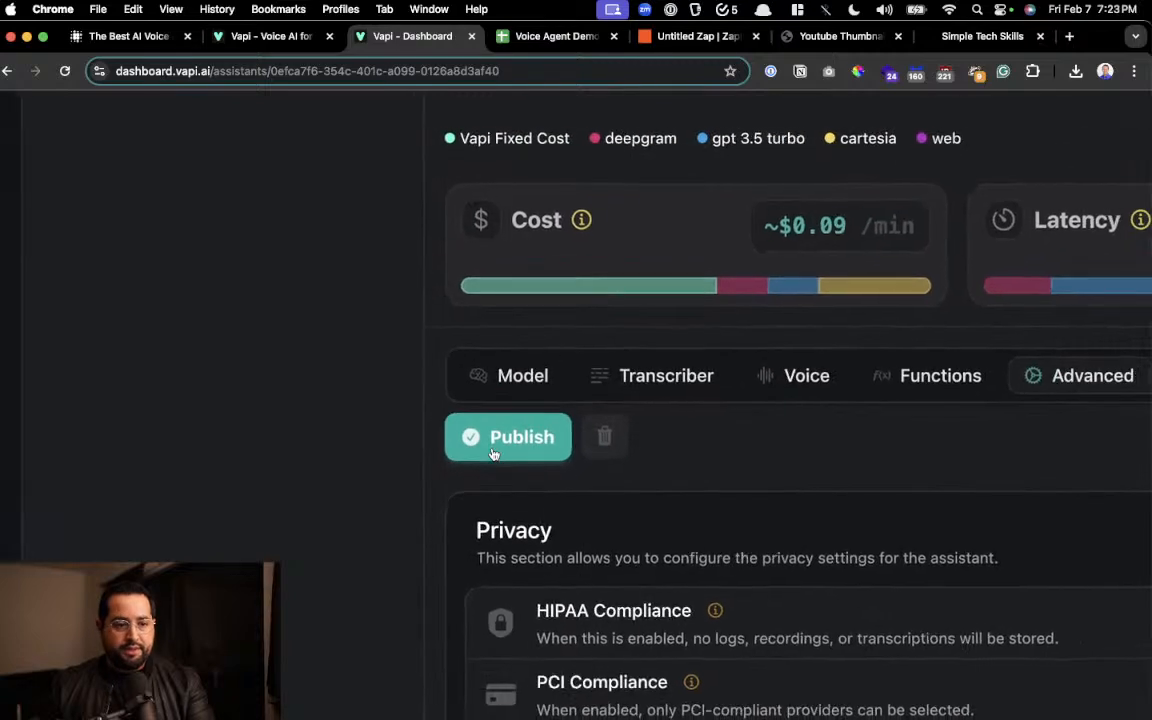
scroll(493, 454, "down", 2)
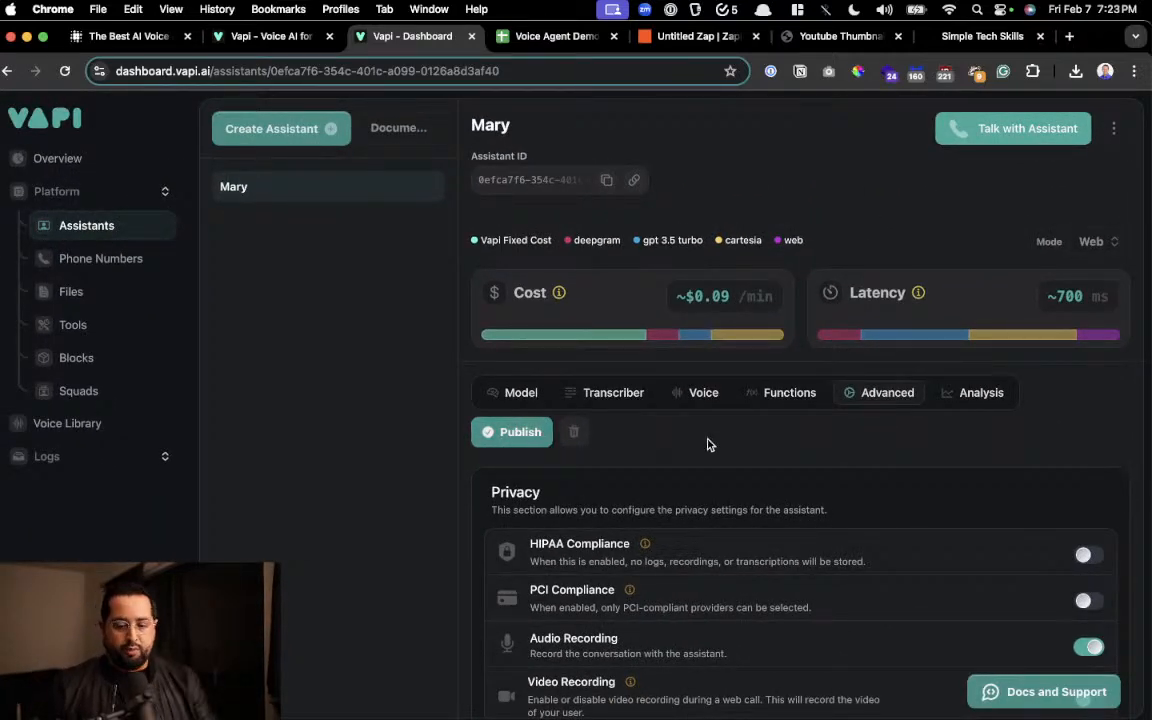
scroll(563, 432, "down", 3)
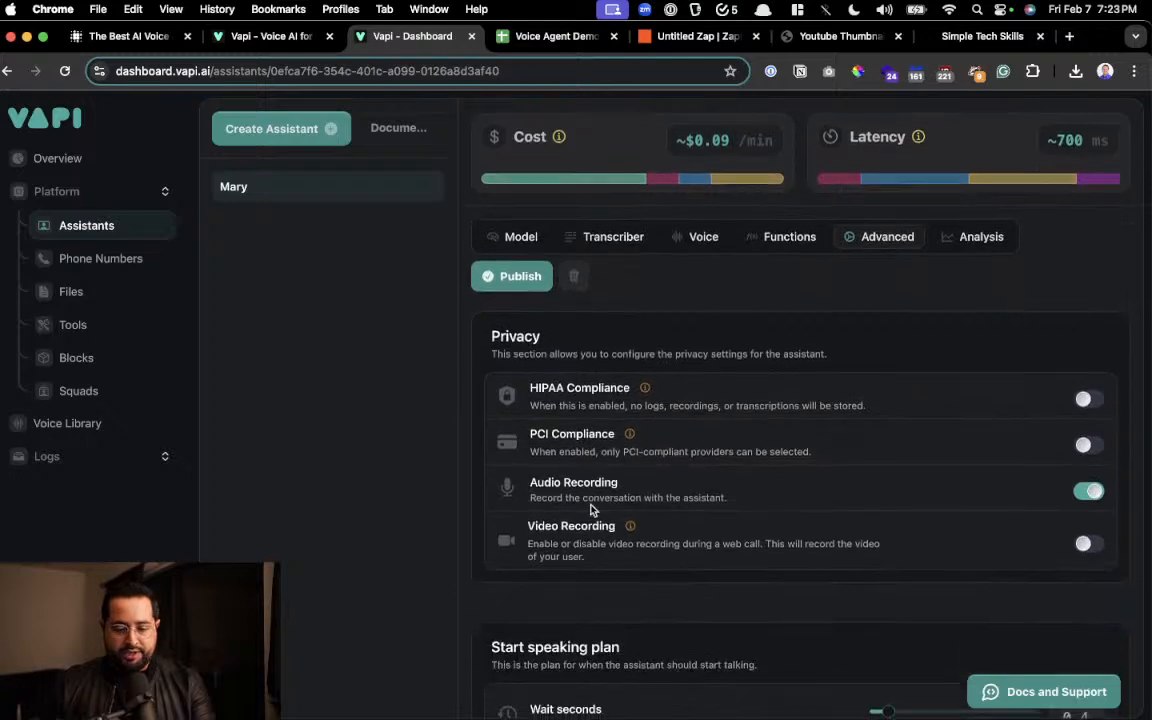
left_click(516, 274)
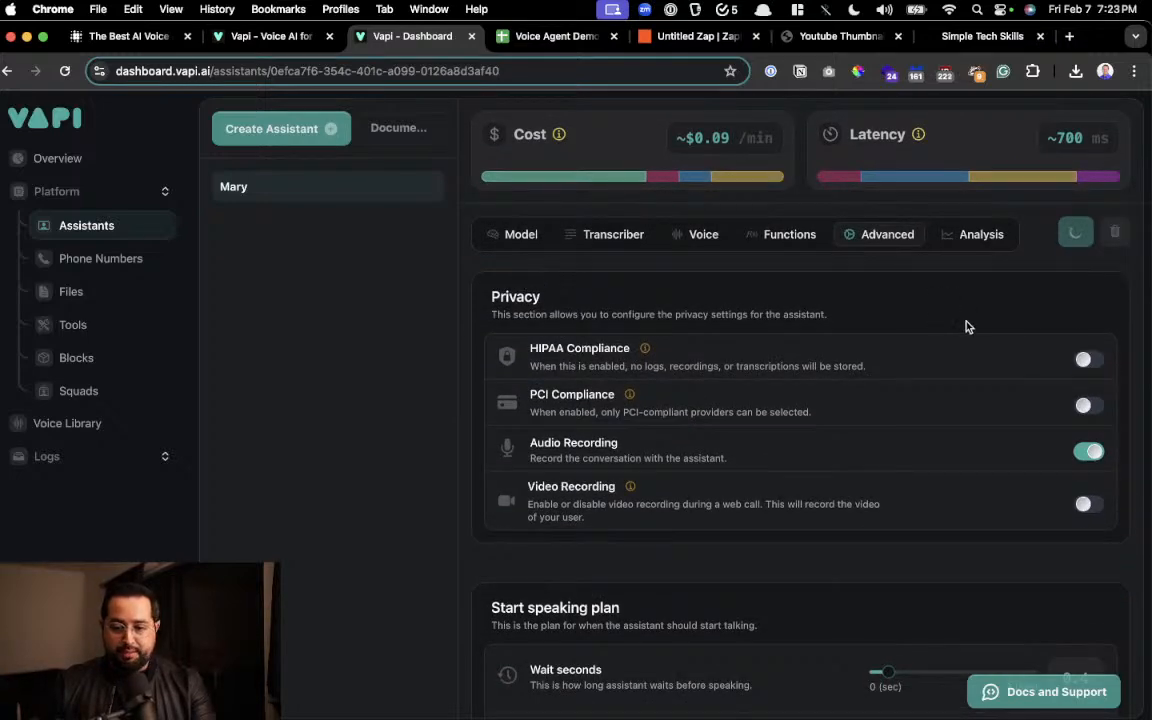
scroll(942, 329, "down", 20)
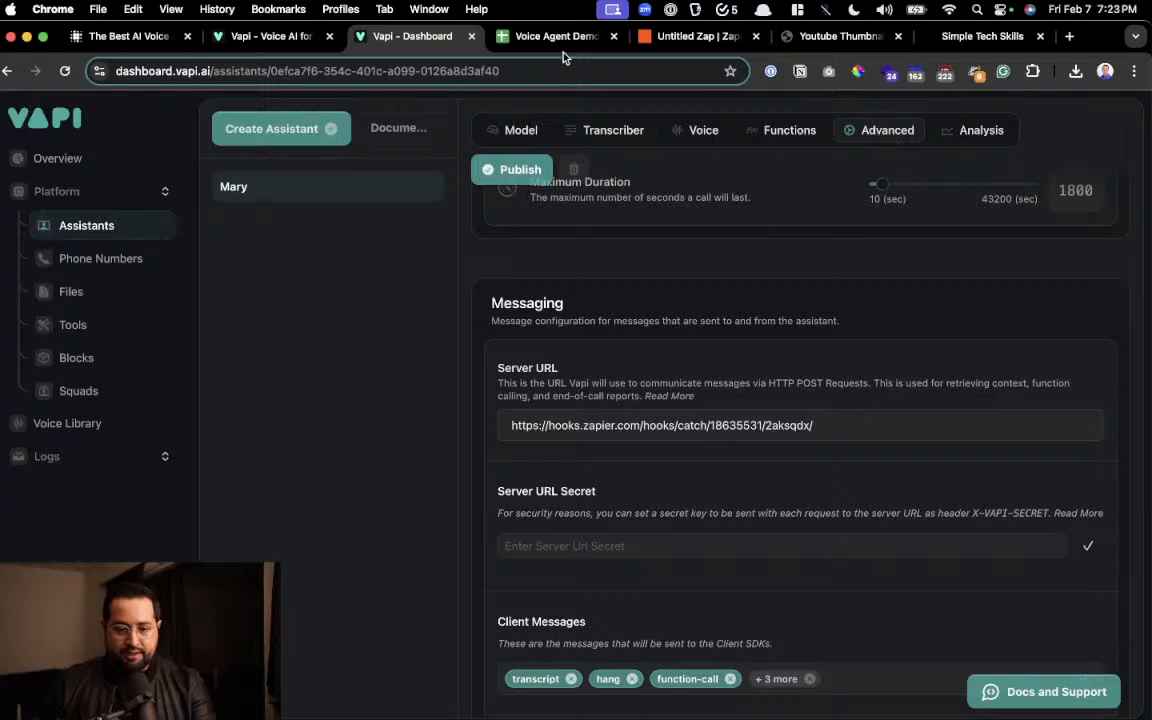
Hold a new test web call with the published Mary assistant and end the call.
left_click(700, 36)
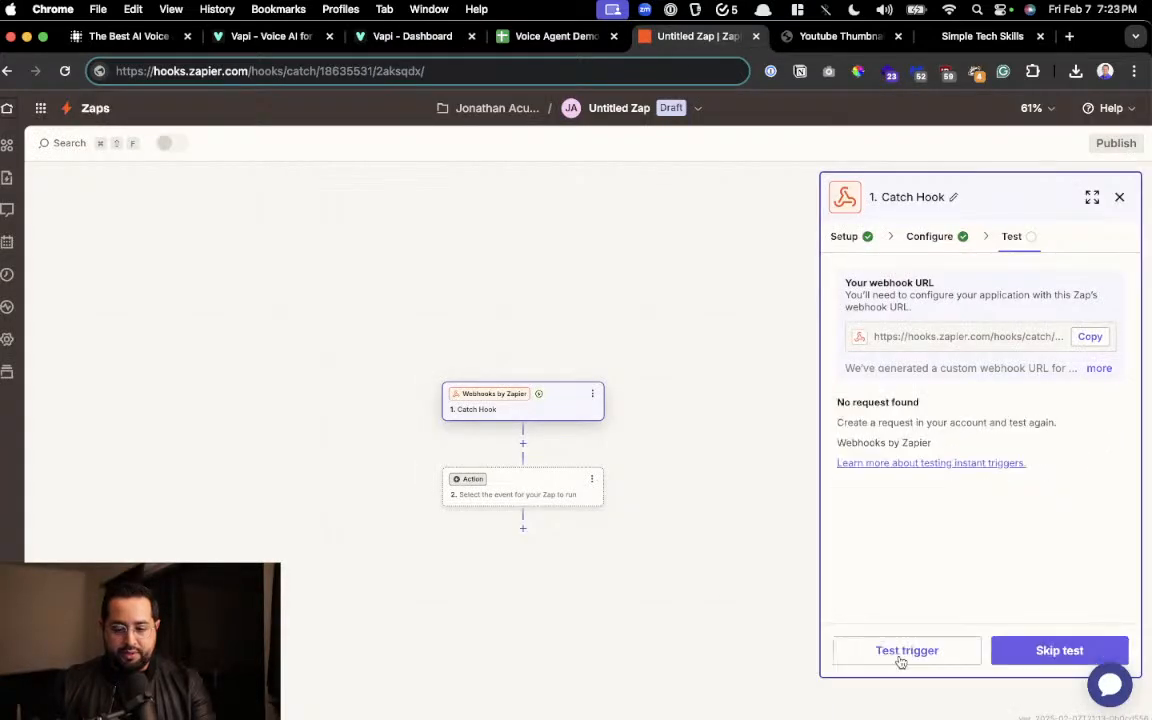
left_click(430, 37)
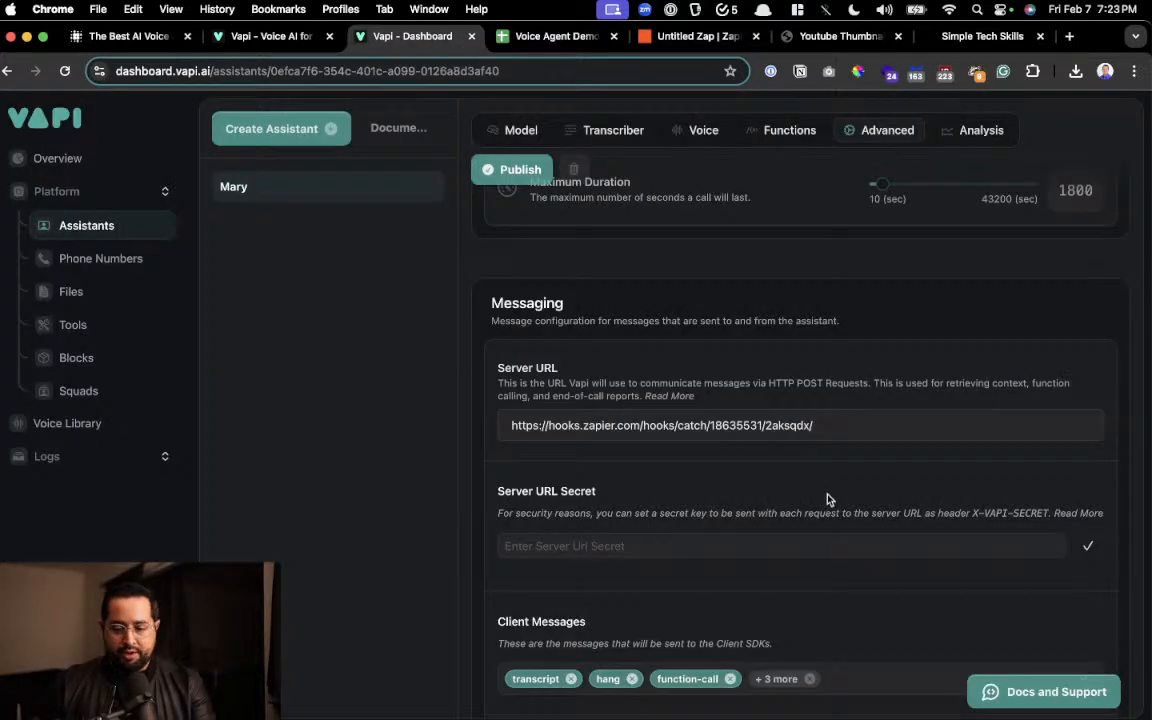
scroll(674, 245, "up", 10)
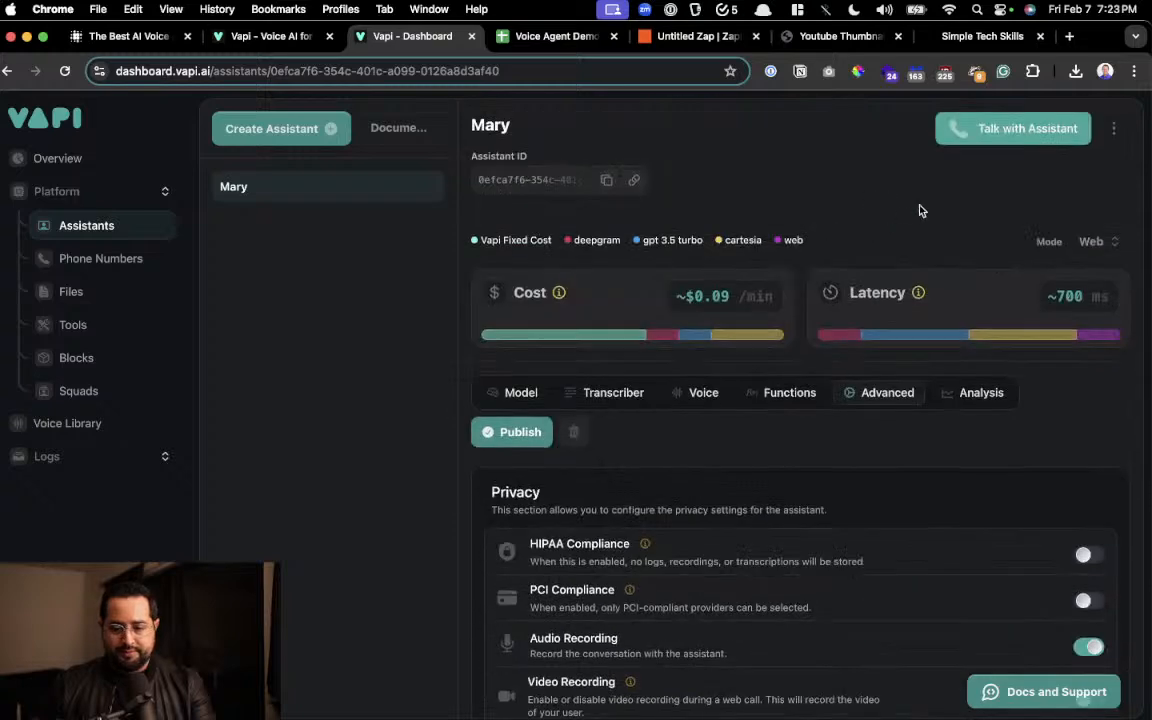
left_click(985, 124)
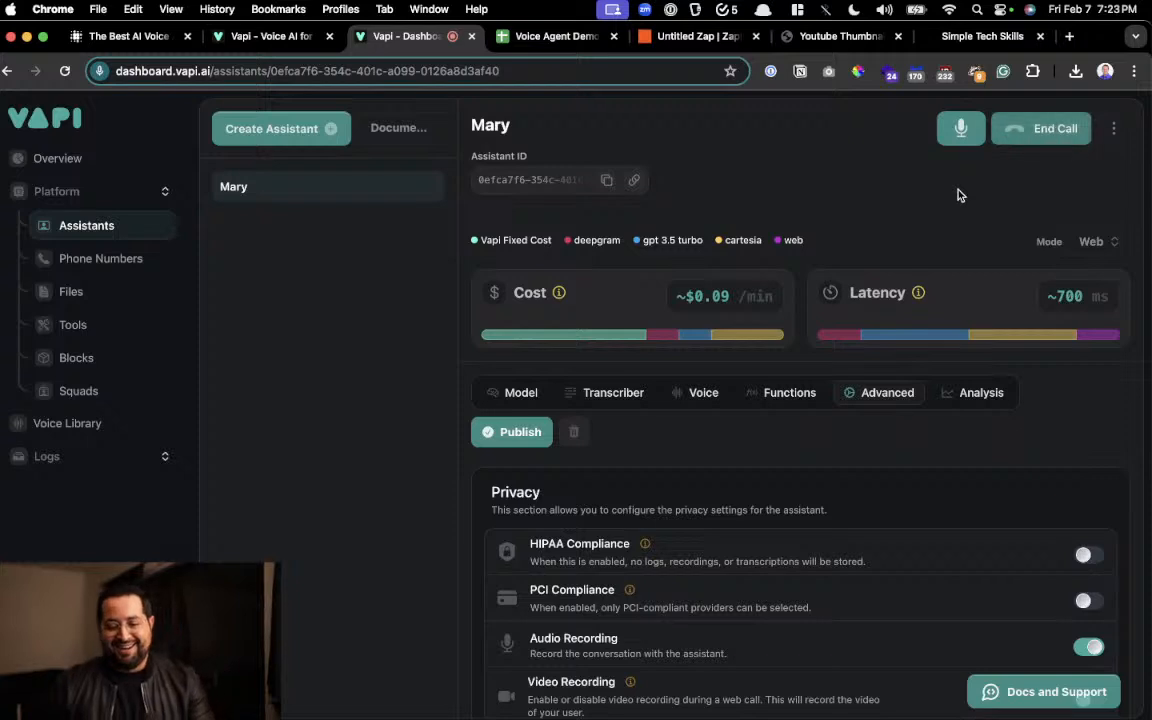
left_click(1026, 137)
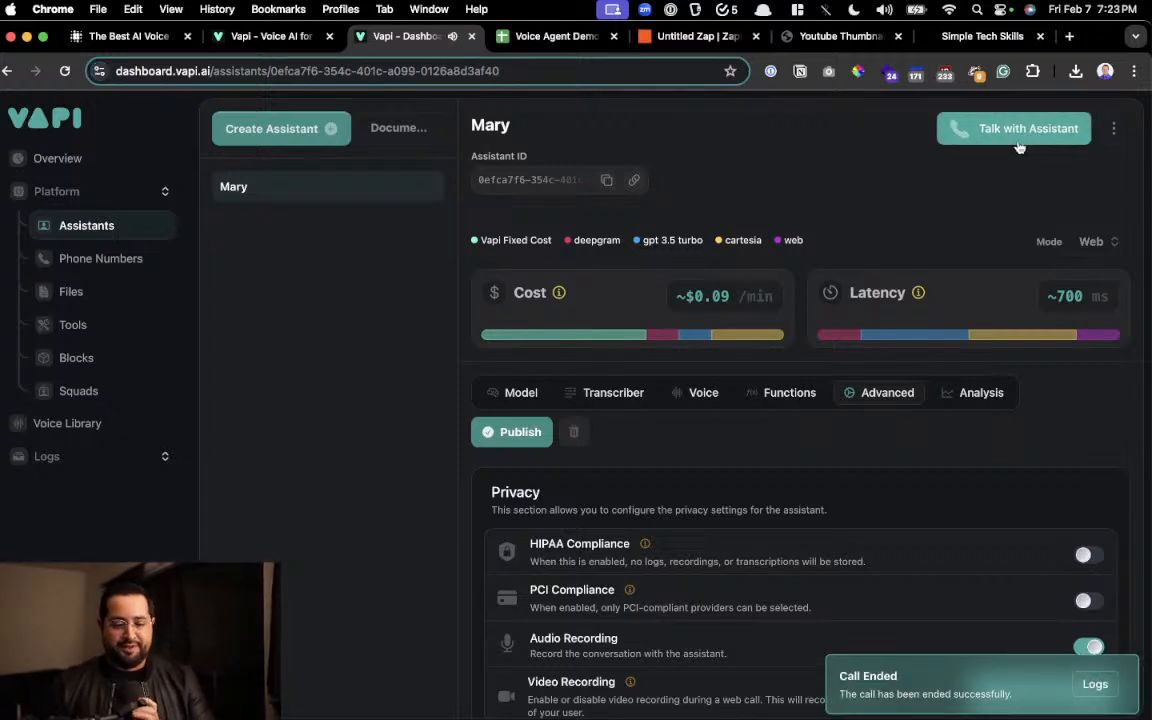
Switch to Zapier, test the Catch Hook trigger for the new call's request and find new records.
left_click(709, 41)
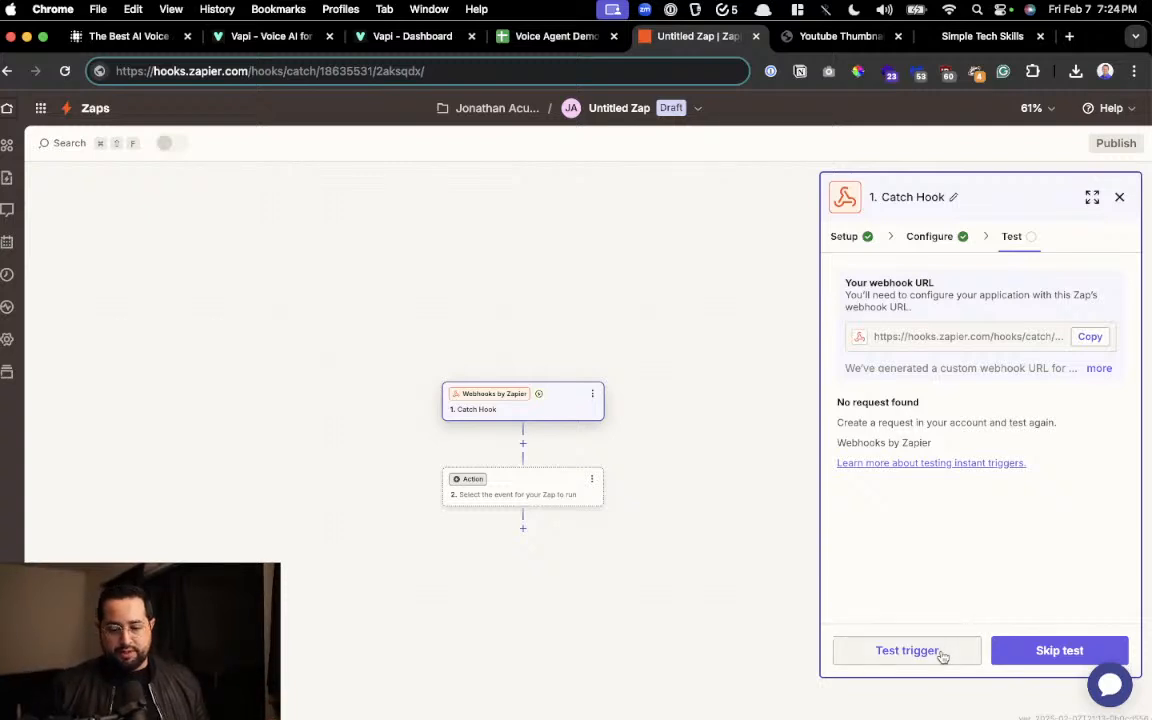
left_click(907, 651)
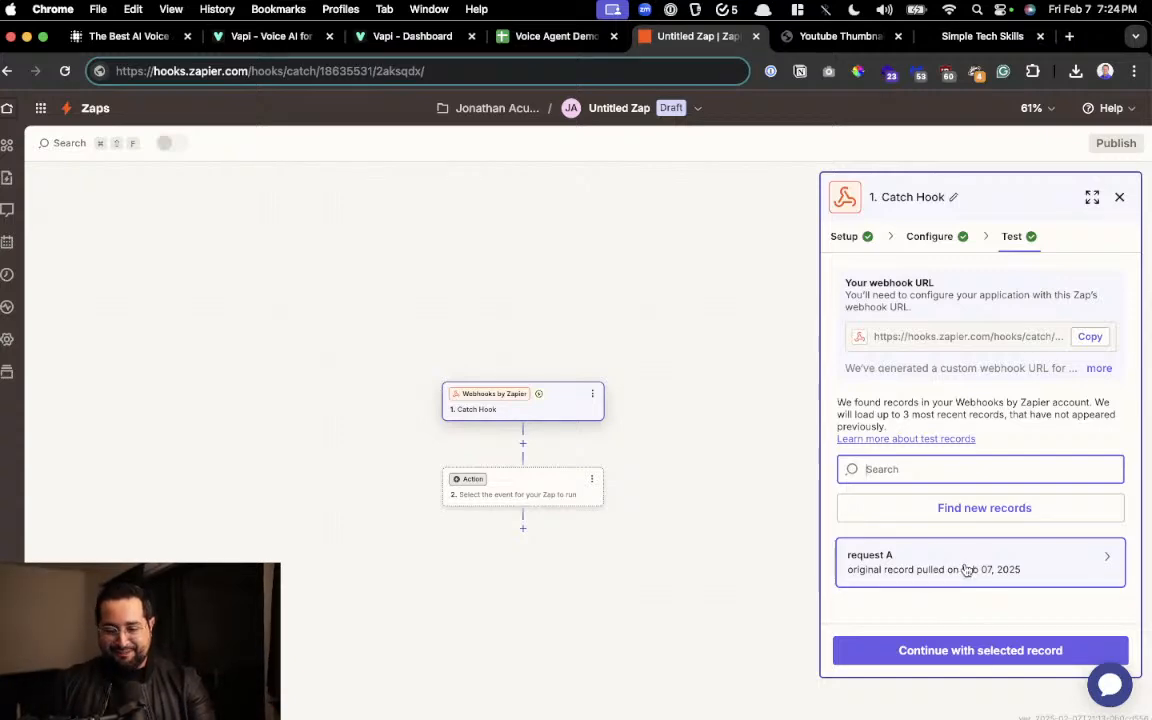
scroll(967, 570, "up", 5)
scroll(967, 570, "right", 3)
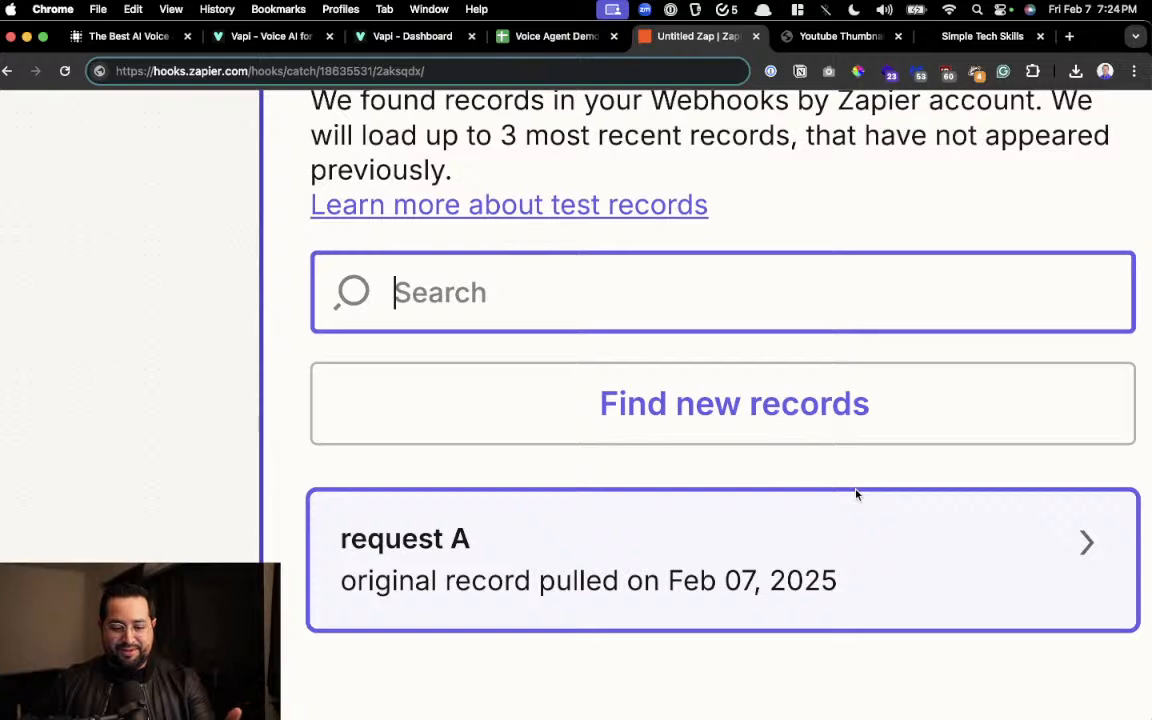
scroll(833, 494, "down", 5)
left_click(866, 431)
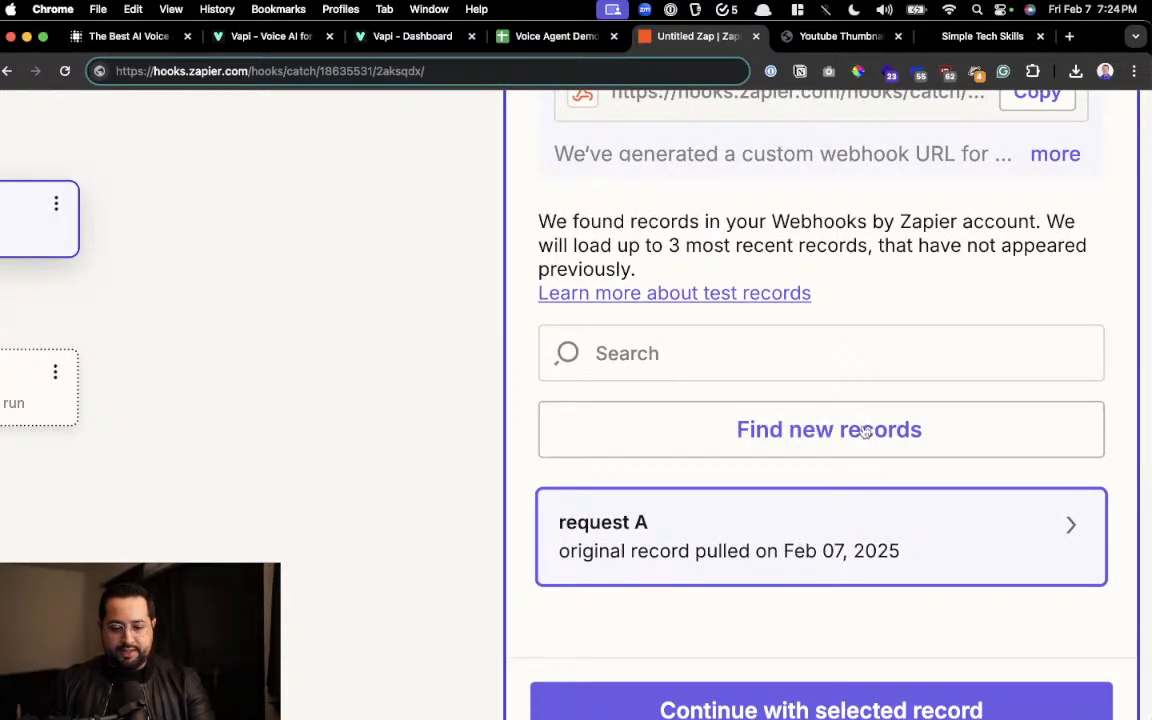
Open the request A record and examine its message type, analysis summary and success evaluation.
left_click(729, 546)
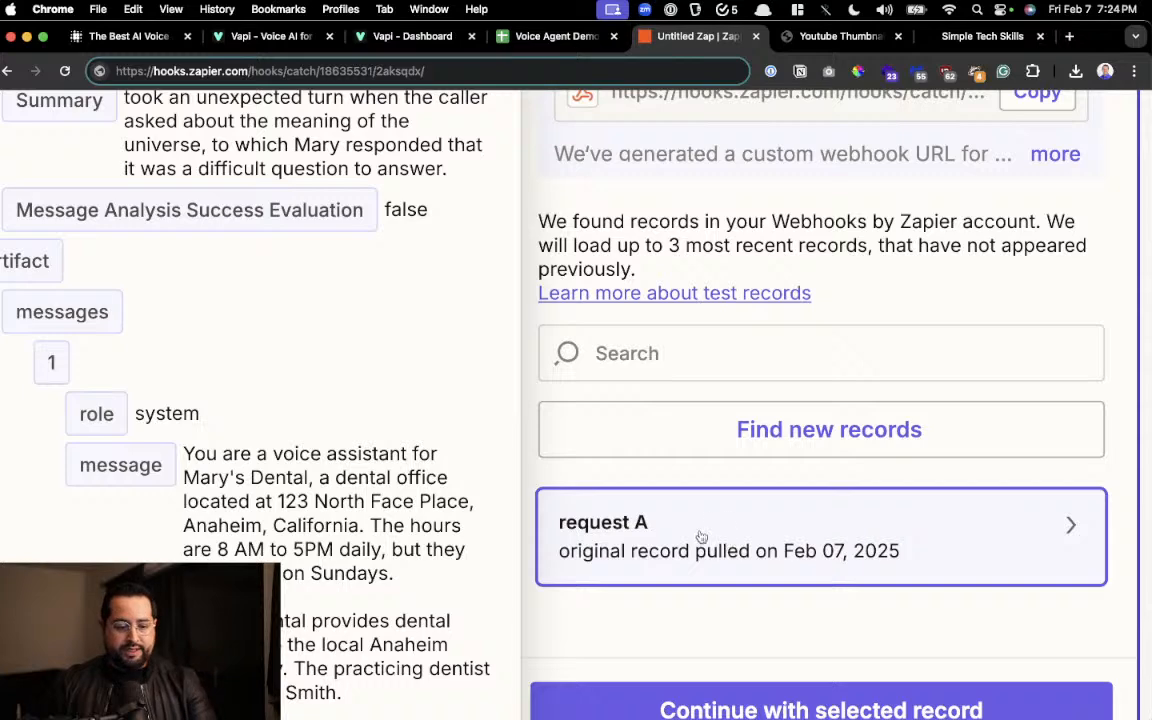
scroll(697, 537, "left", 3)
scroll(838, 492, "down", 5)
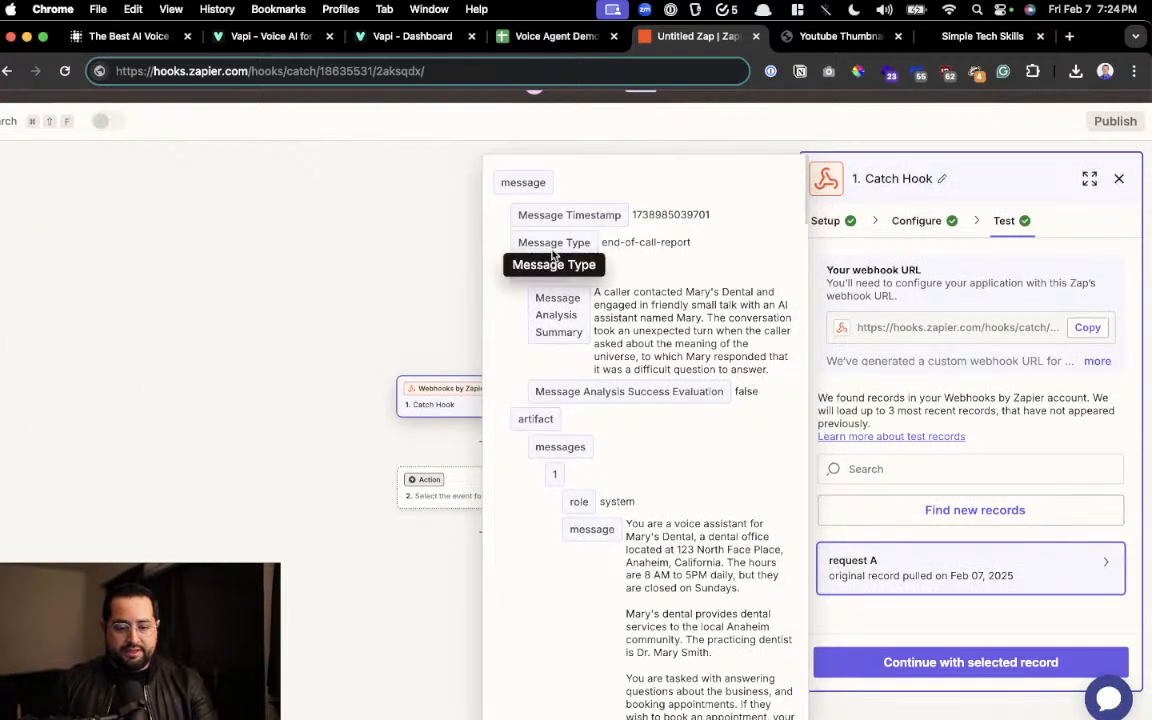
left_click_drag(517, 242, 600, 258)
scroll(600, 258, "up", 5)
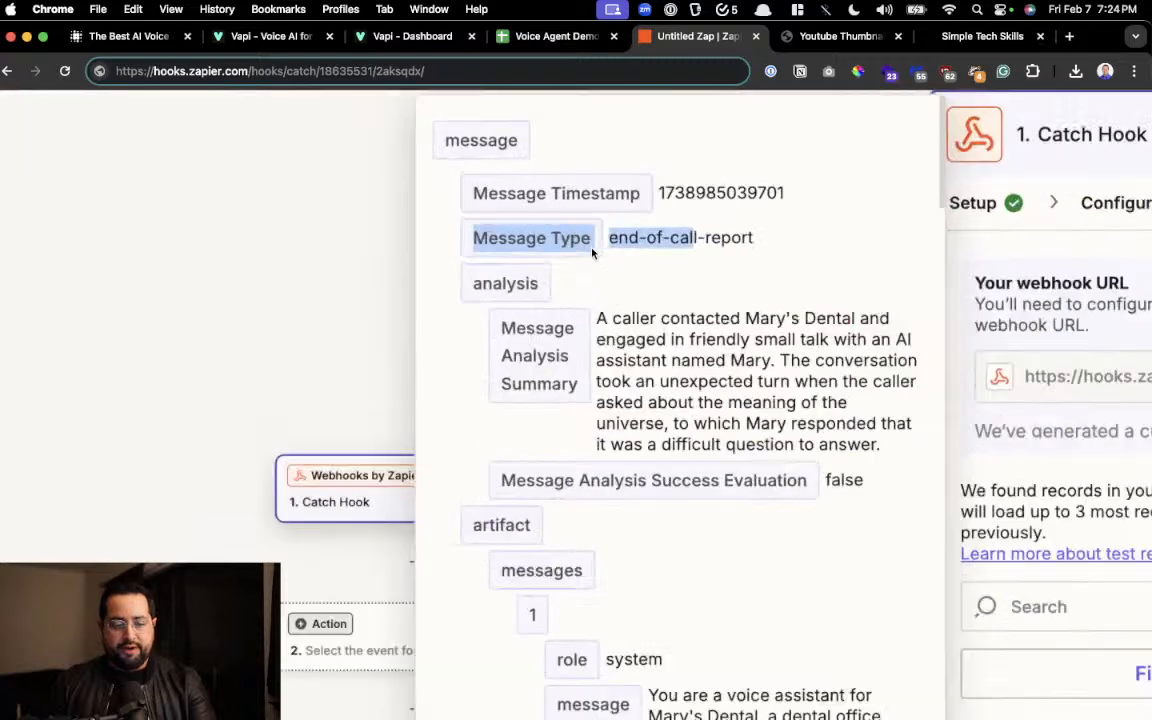
left_click(632, 234)
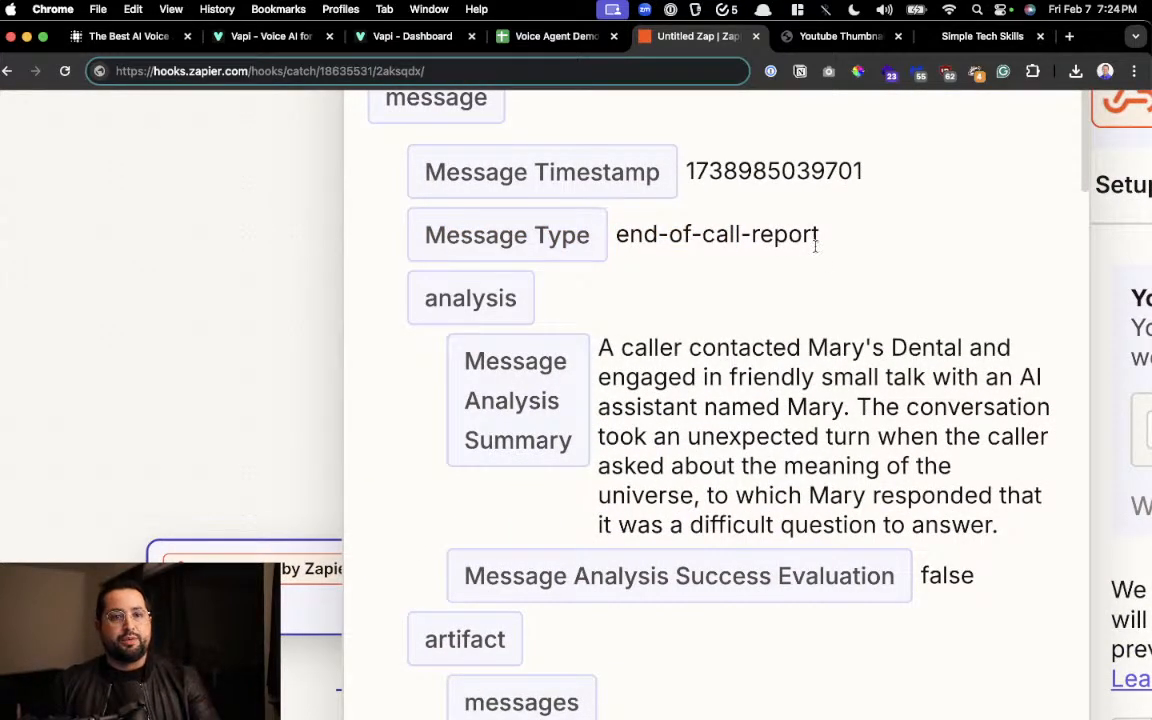
Continue with request A as the trigger's test record to open the app selection for the Zap's second step.
scroll(816, 245, "down", 5)
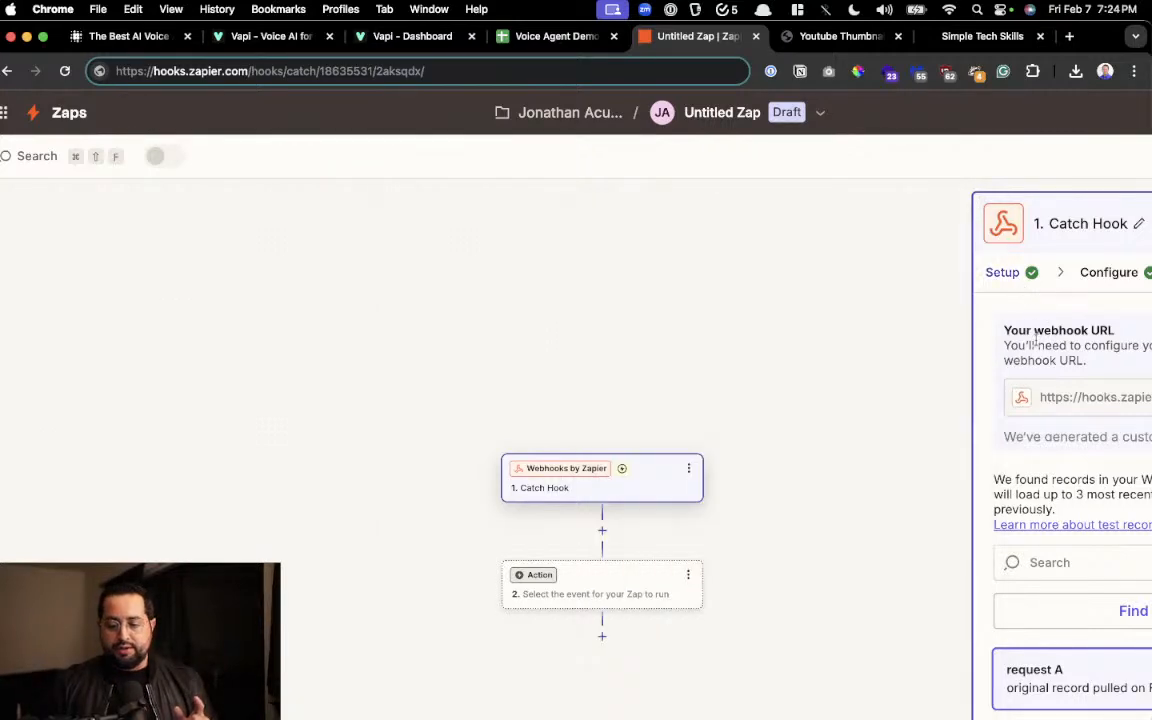
scroll(1046, 429, "down", 3)
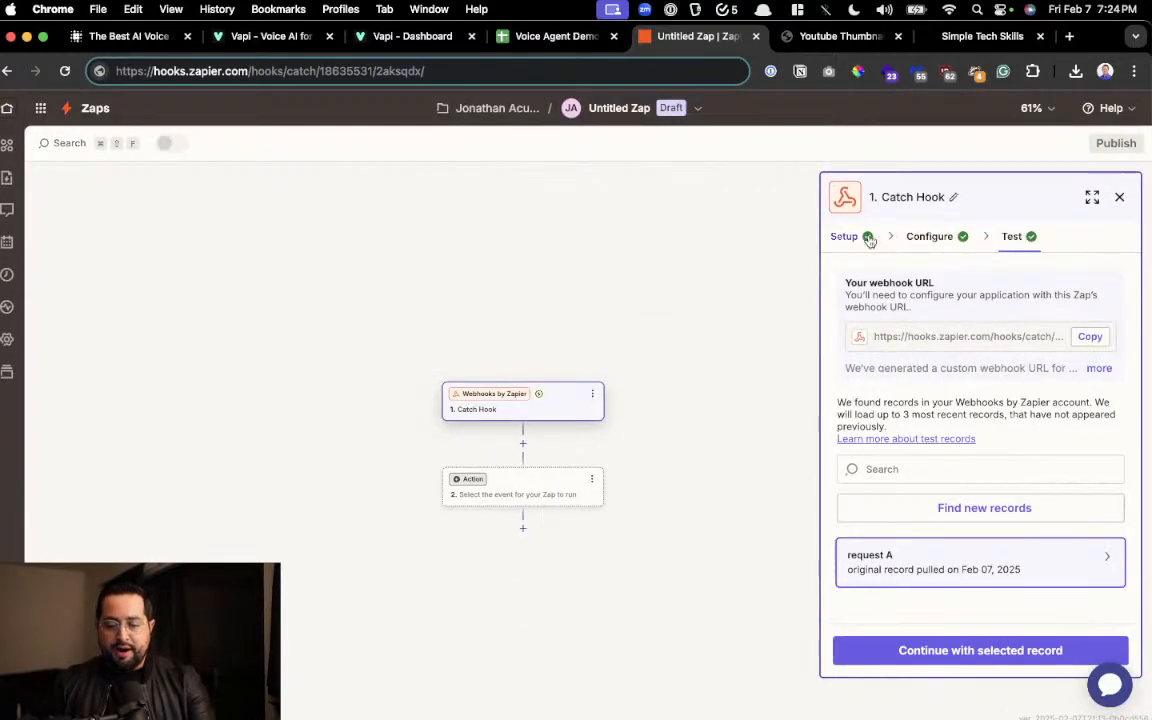
left_click(970, 652)
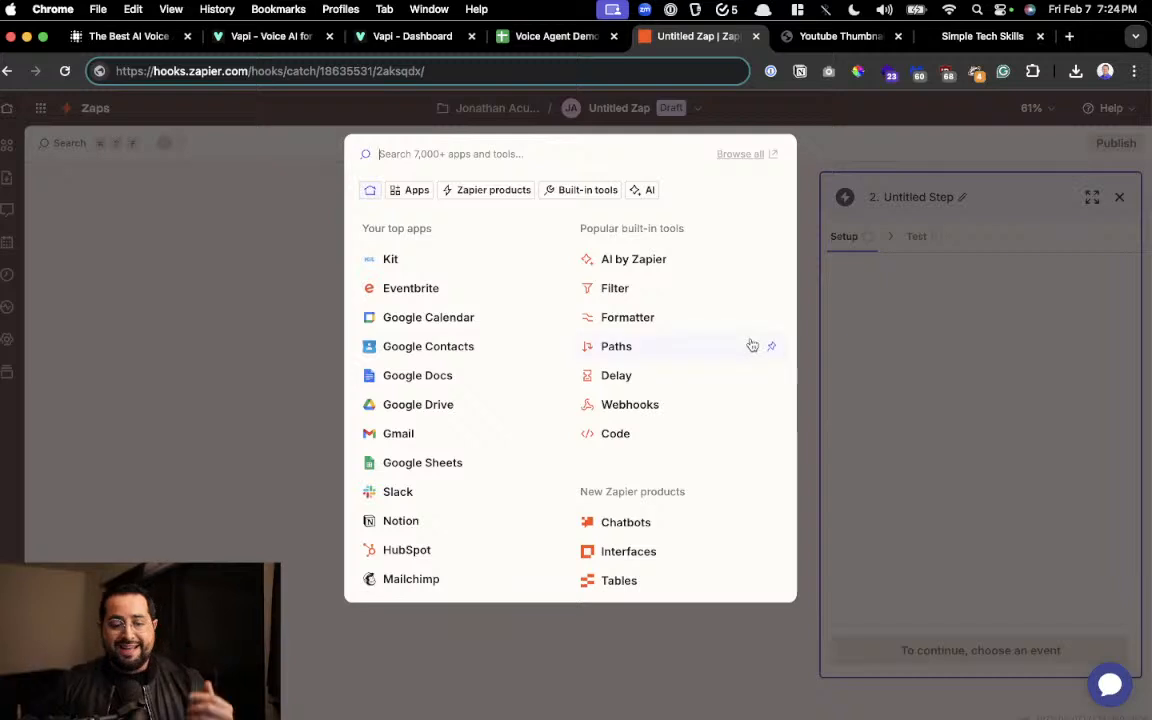
Add a Filter step to the Zap and choose the Catch Hook's Message Type as the field to evaluate.
left_click(679, 293)
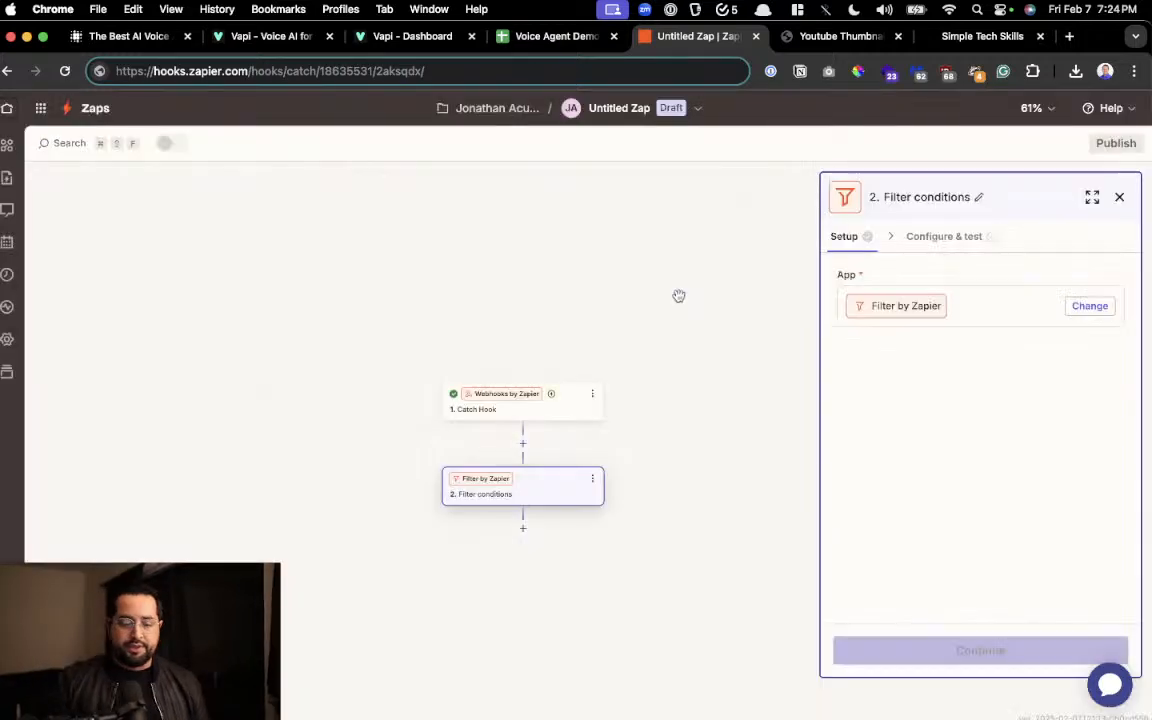
left_click(889, 310)
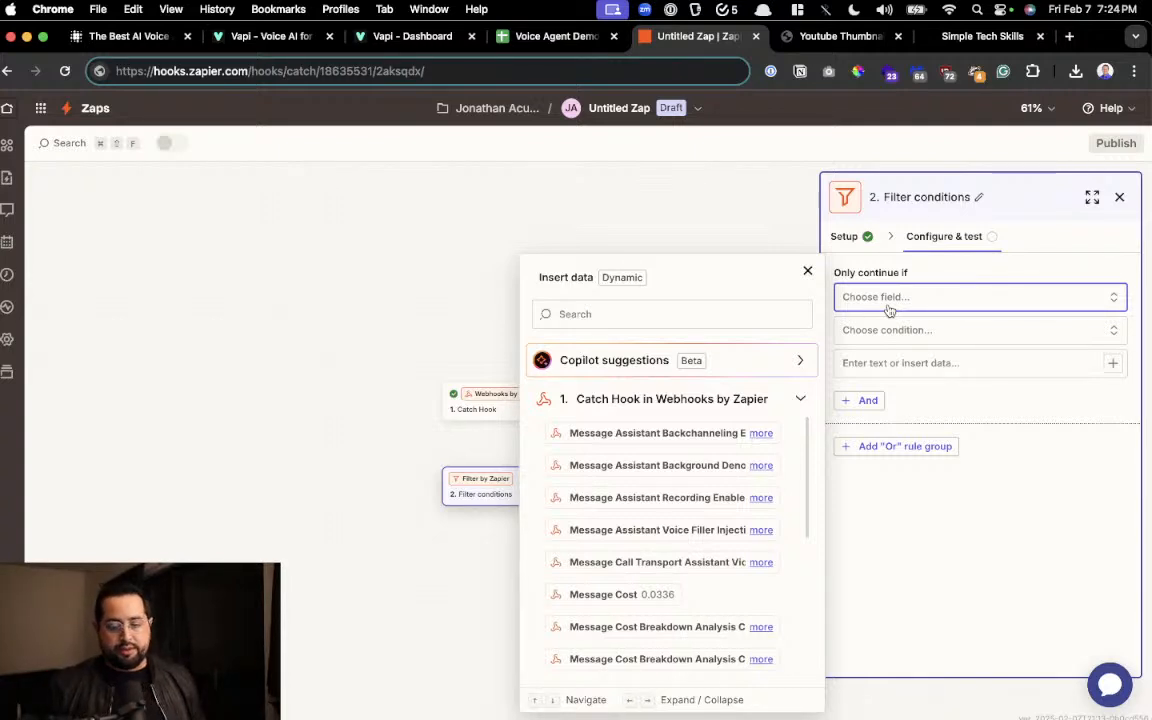
left_click(587, 313)
type("typ")
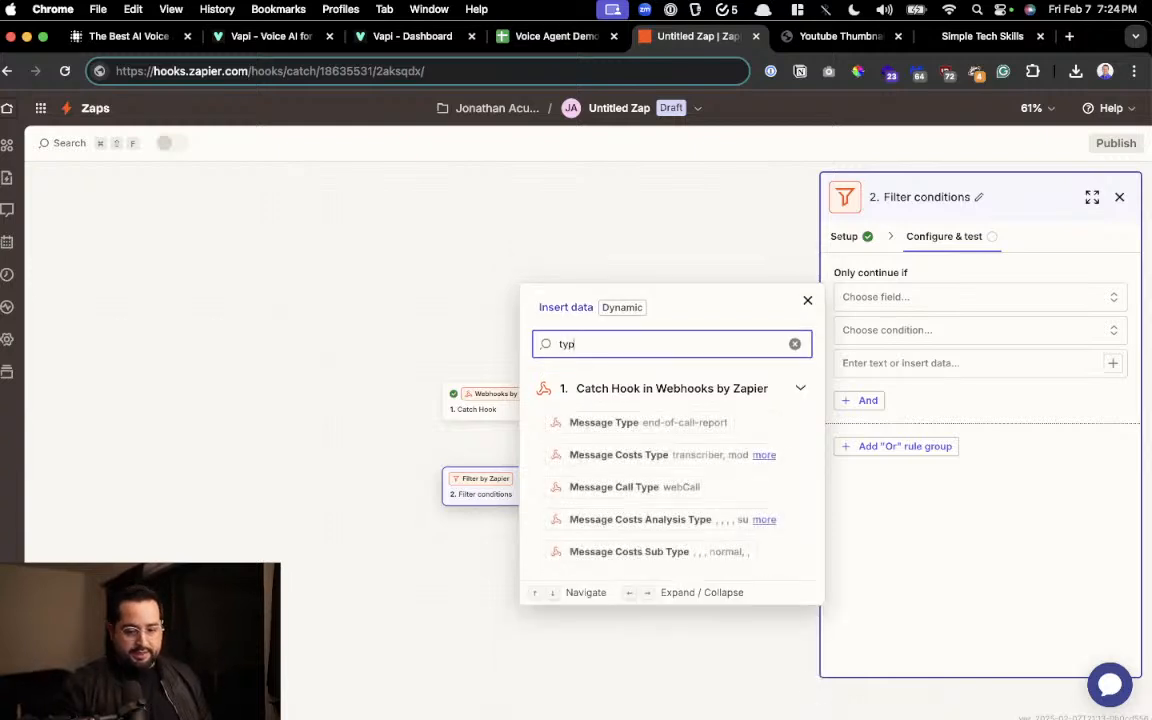
left_click(614, 425)
Set the filter rule to continue only if the Message Type text contains "end-of-call-report".
left_click(956, 368)
type("end")
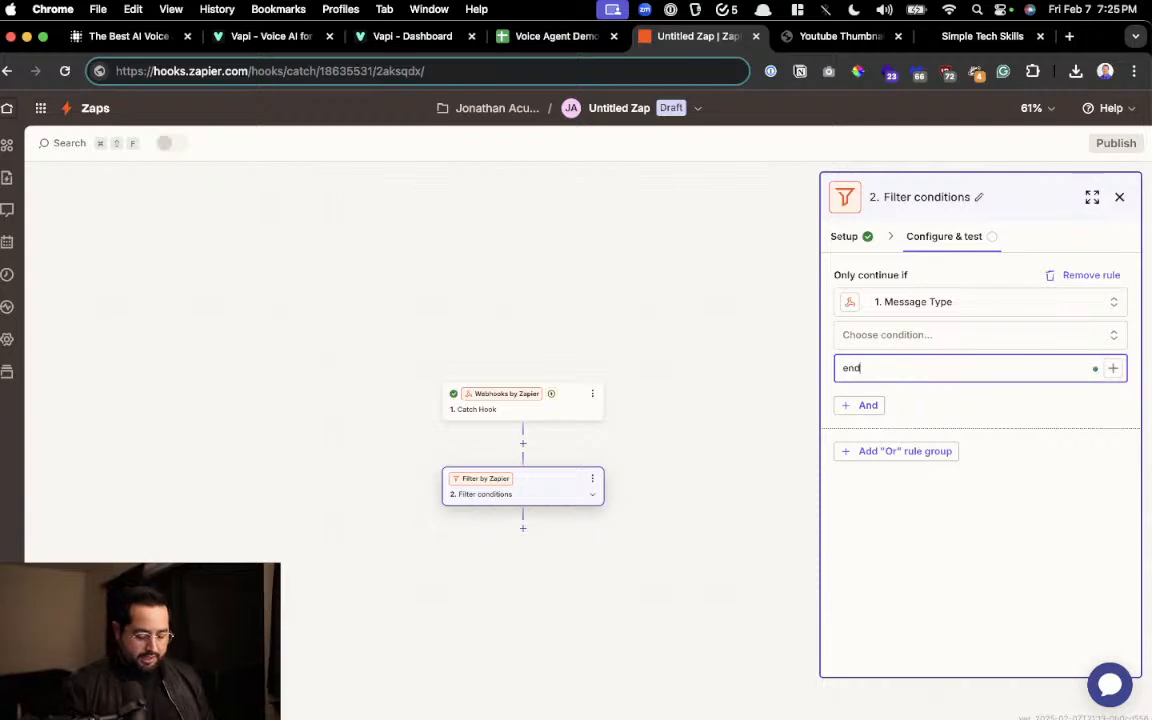
type("-of-call-report")
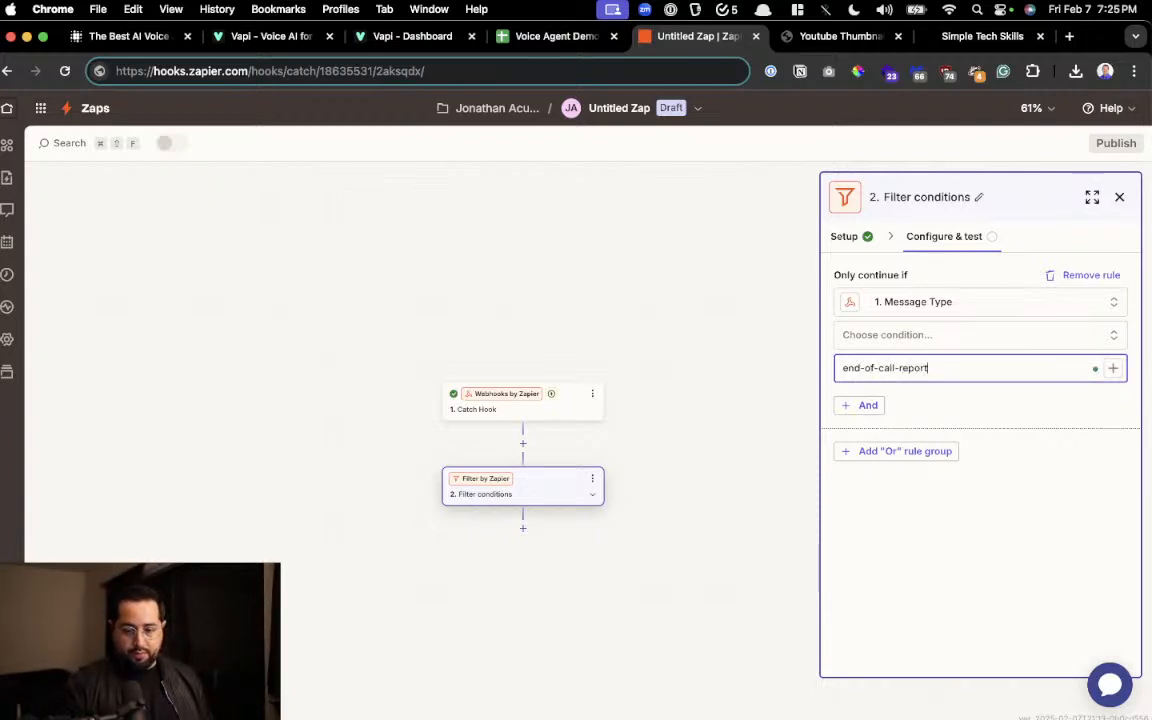
left_click(910, 334)
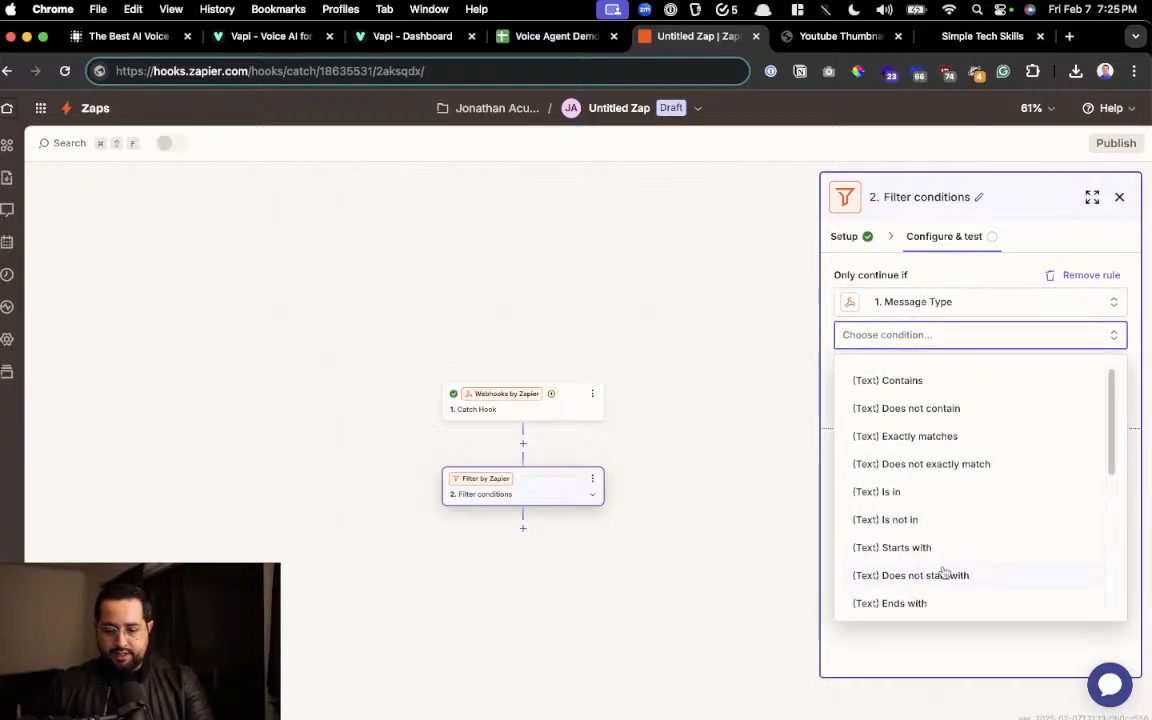
left_click(949, 381)
Review the completed filter rule, run it against the trigger's test record and examine the test result.
scroll(958, 368, "up", 5)
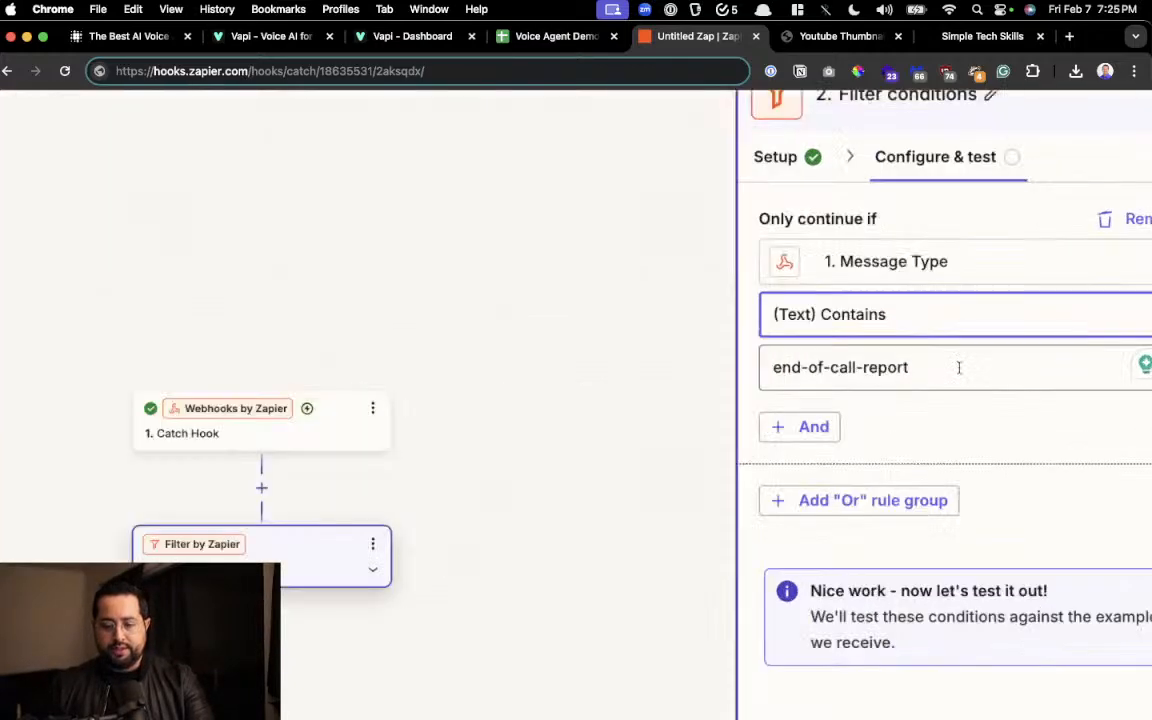
scroll(959, 368, "up", 2)
scroll(958, 368, "up", 3)
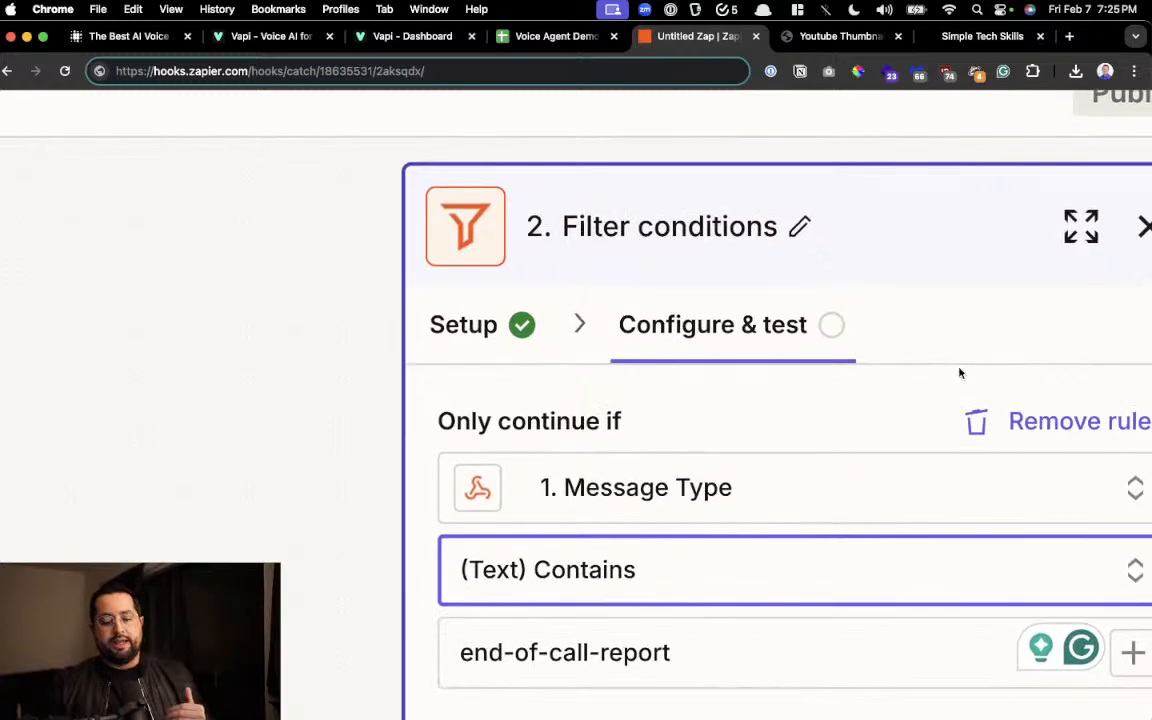
scroll(959, 373, "down", 1)
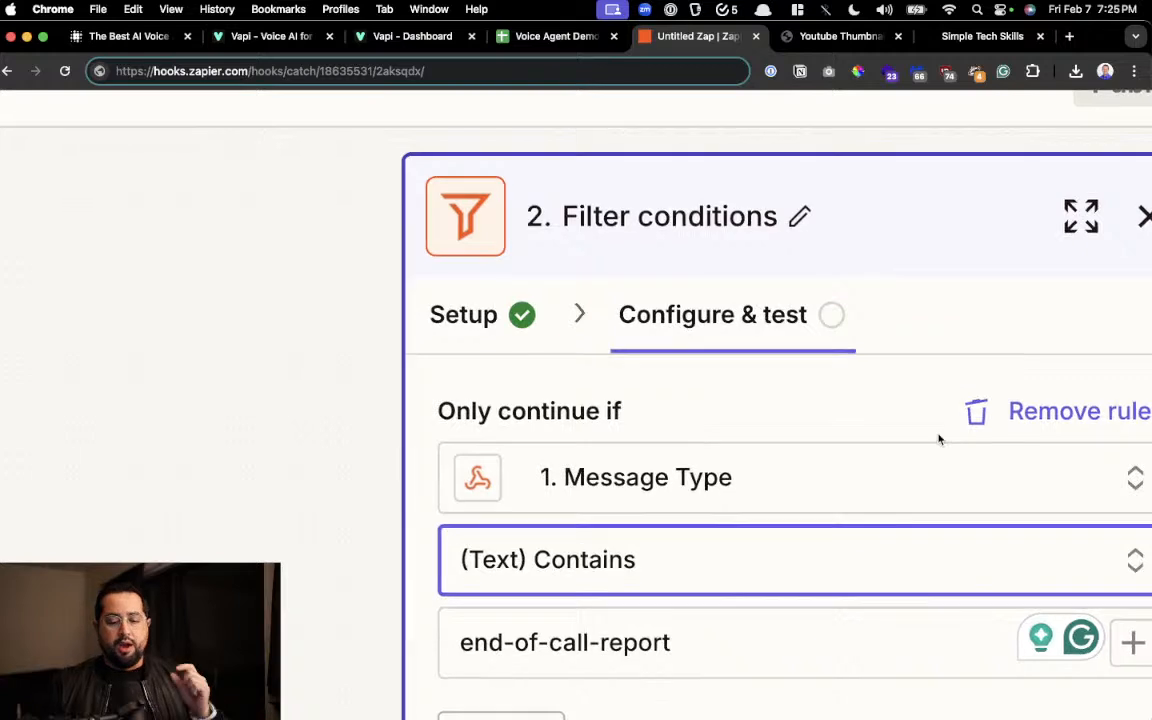
scroll(932, 430, "down", 3)
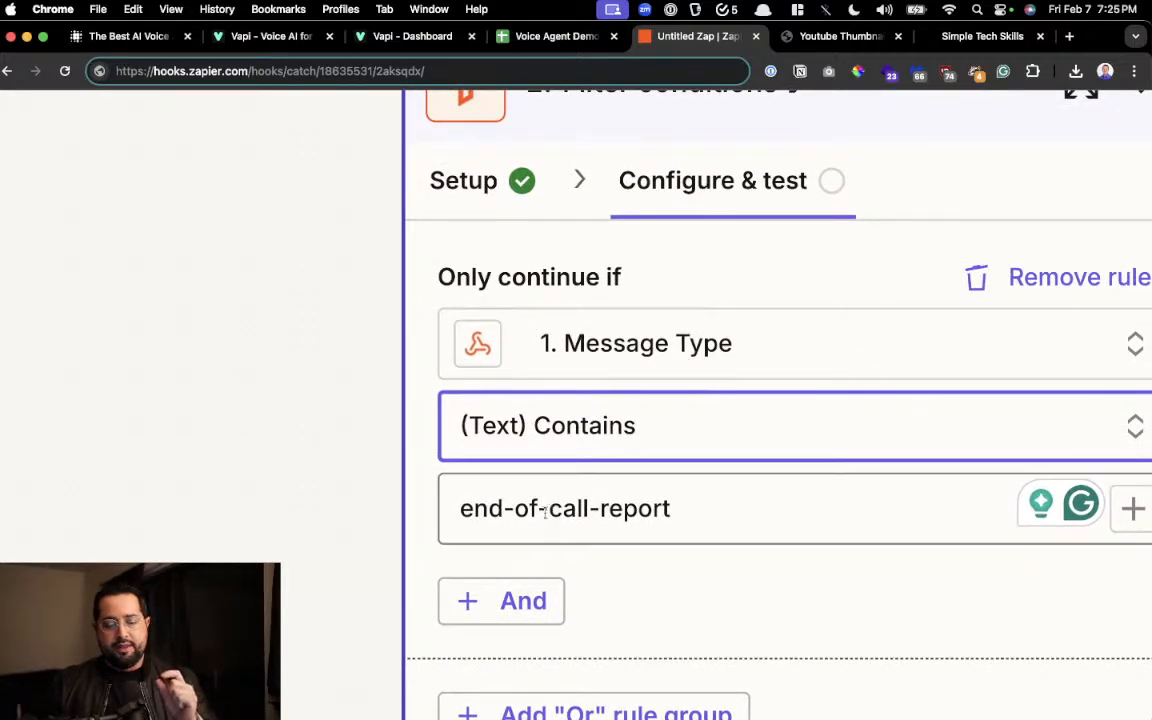
left_click_drag(547, 510, 677, 508)
scroll(677, 508, "down", 5)
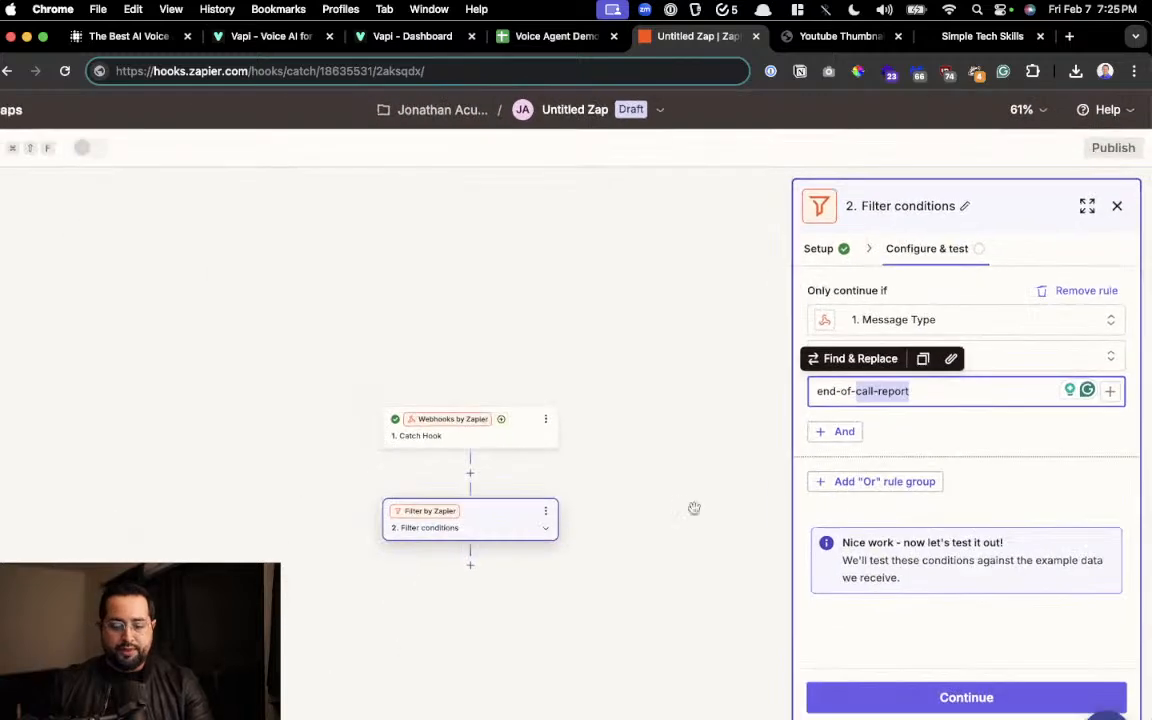
scroll(895, 507, "down", 1)
left_click(924, 645)
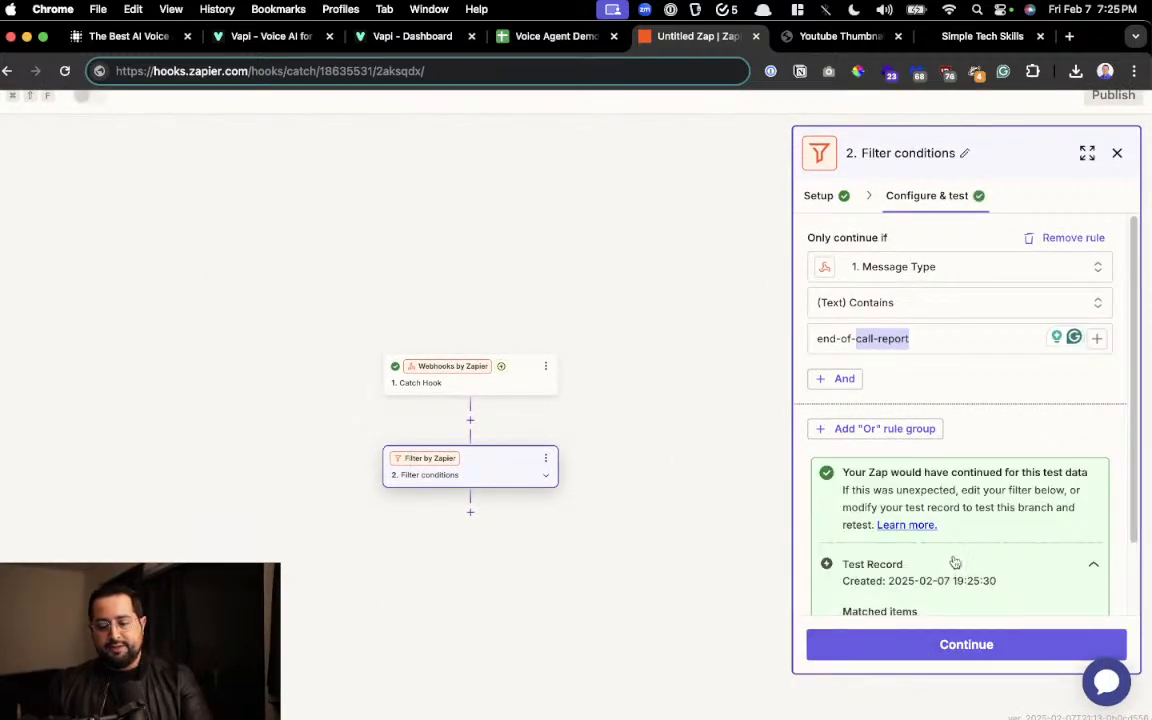
scroll(955, 556, "up", 5)
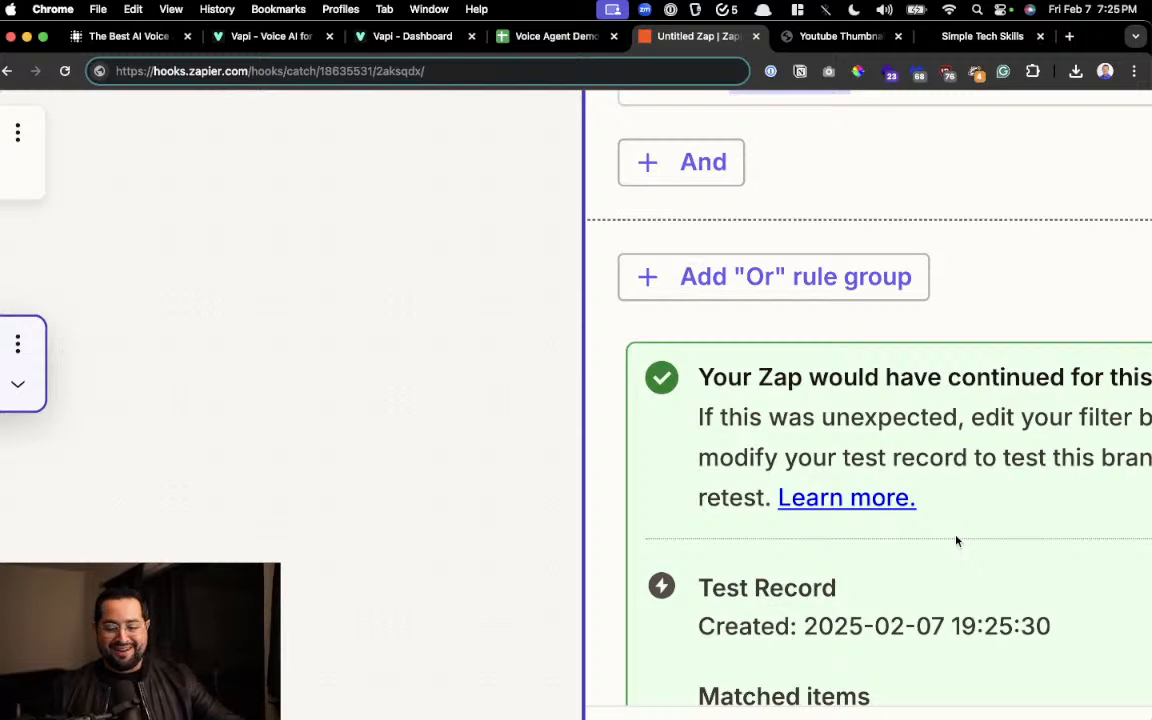
scroll(1013, 435, "down", 3)
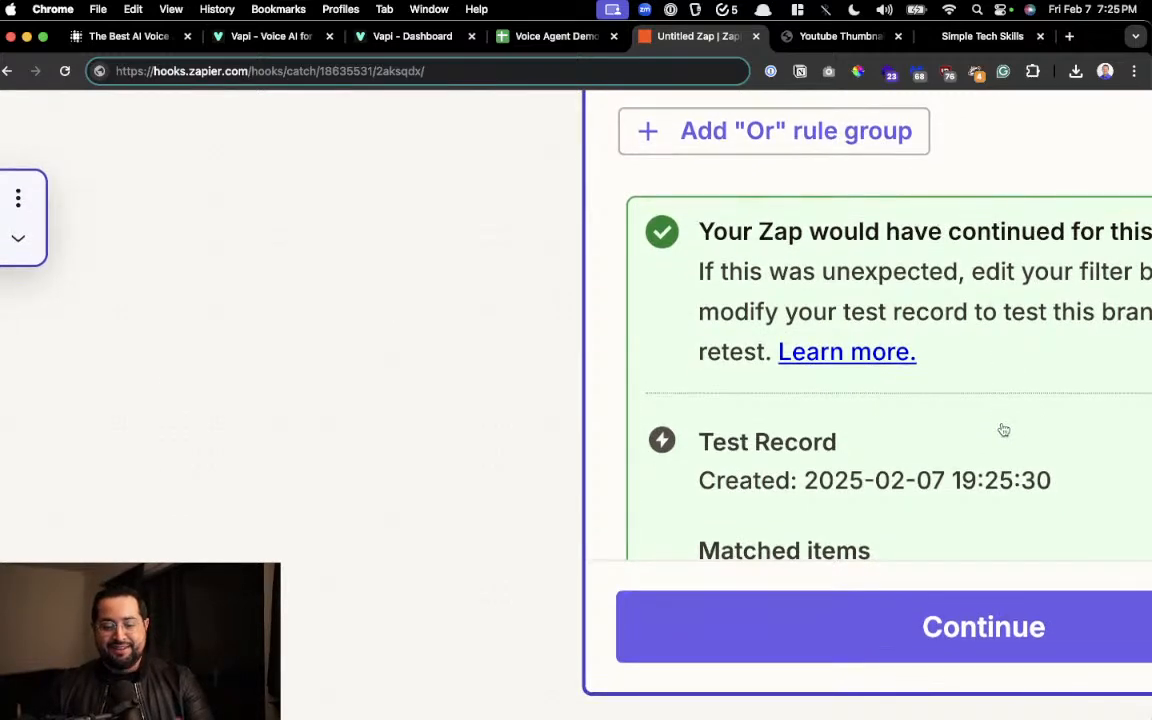
scroll(1003, 430, "down", 5)
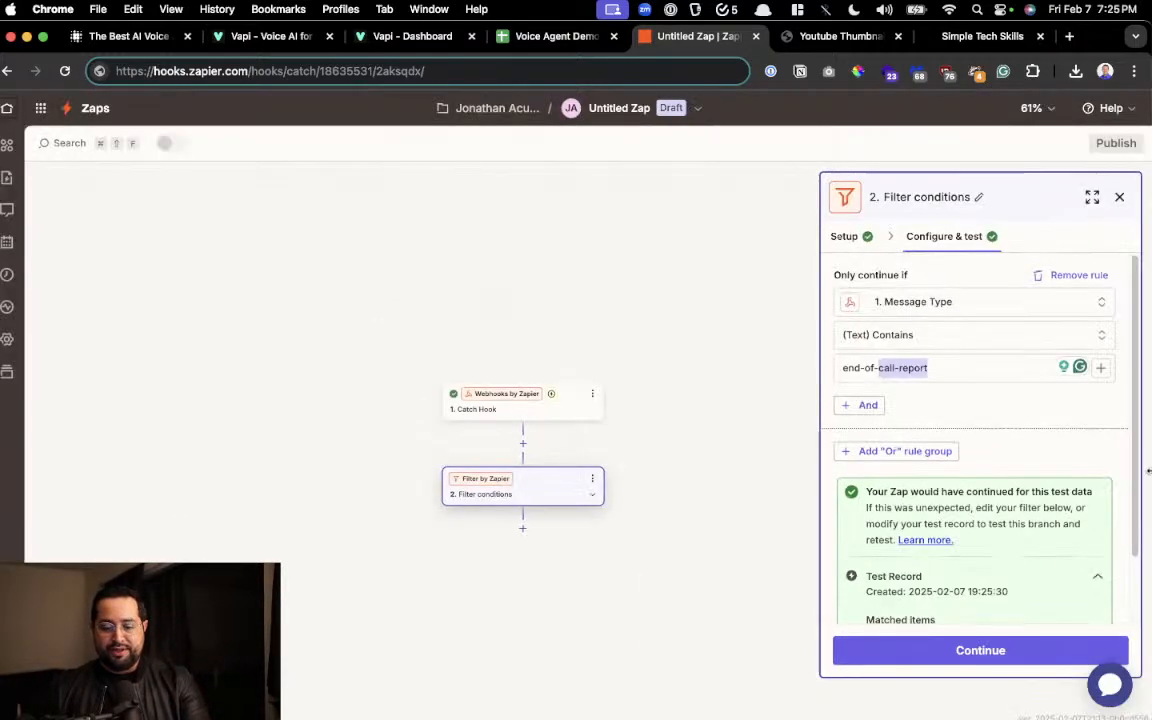
Continue to the Zap's third step, search the apps for "google" and choose Google Sheets.
left_click(926, 651)
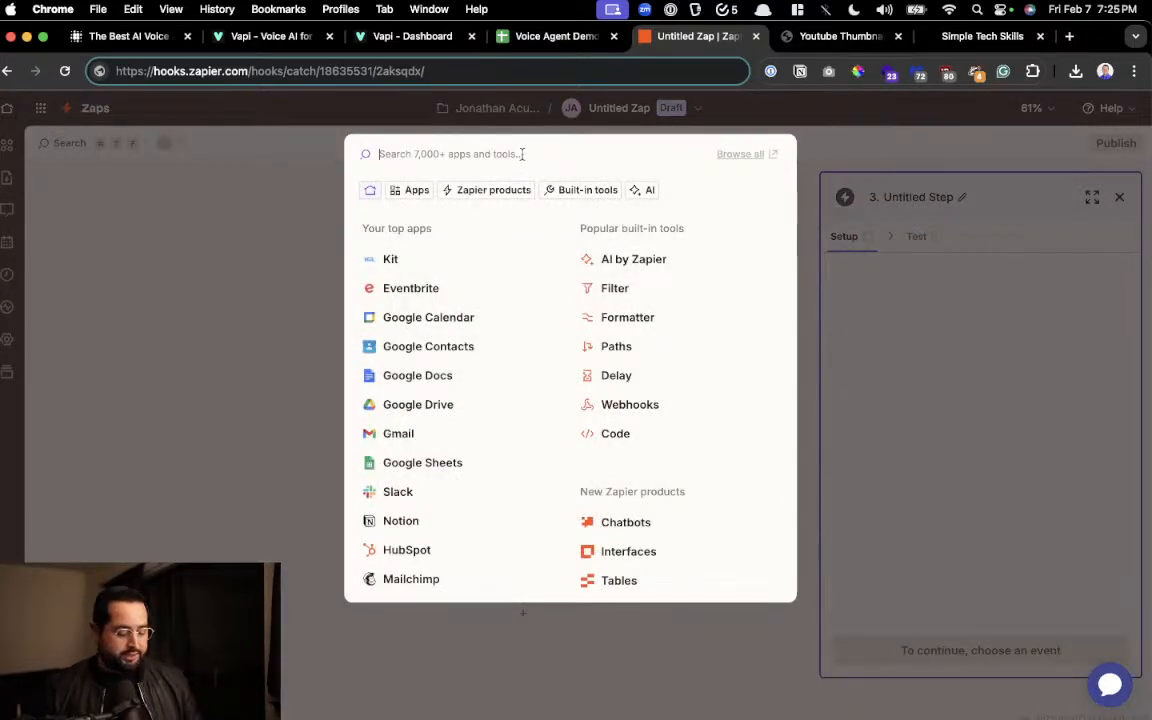
type("google")
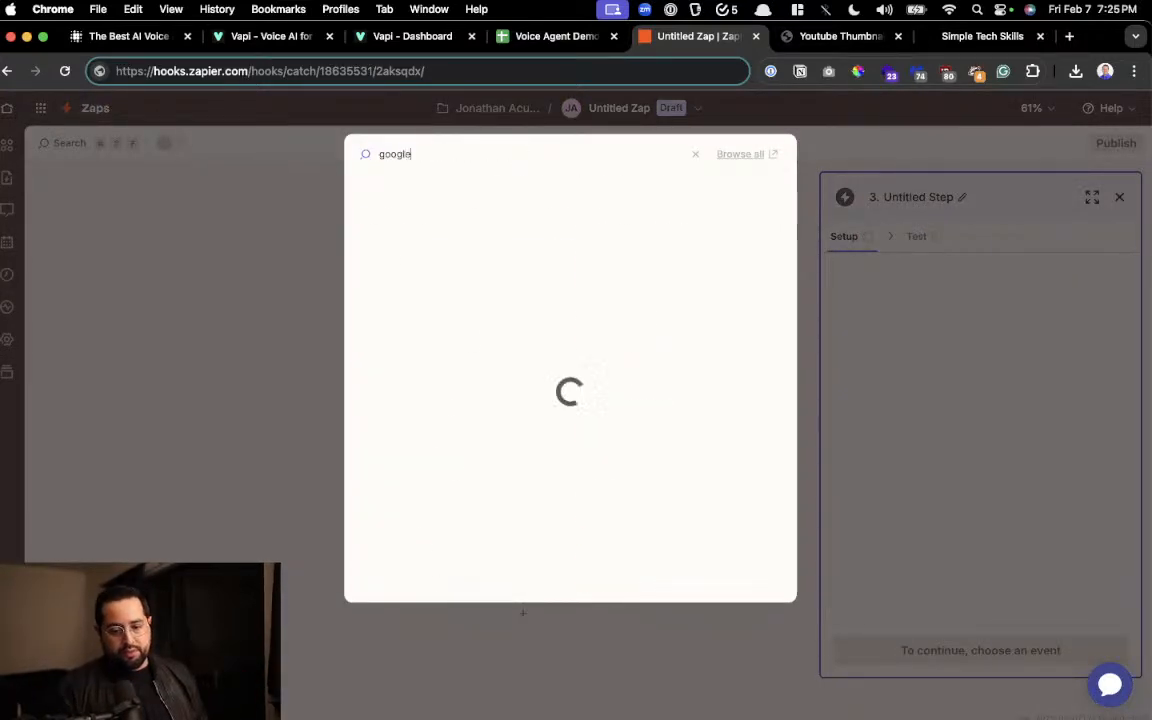
left_click(508, 196)
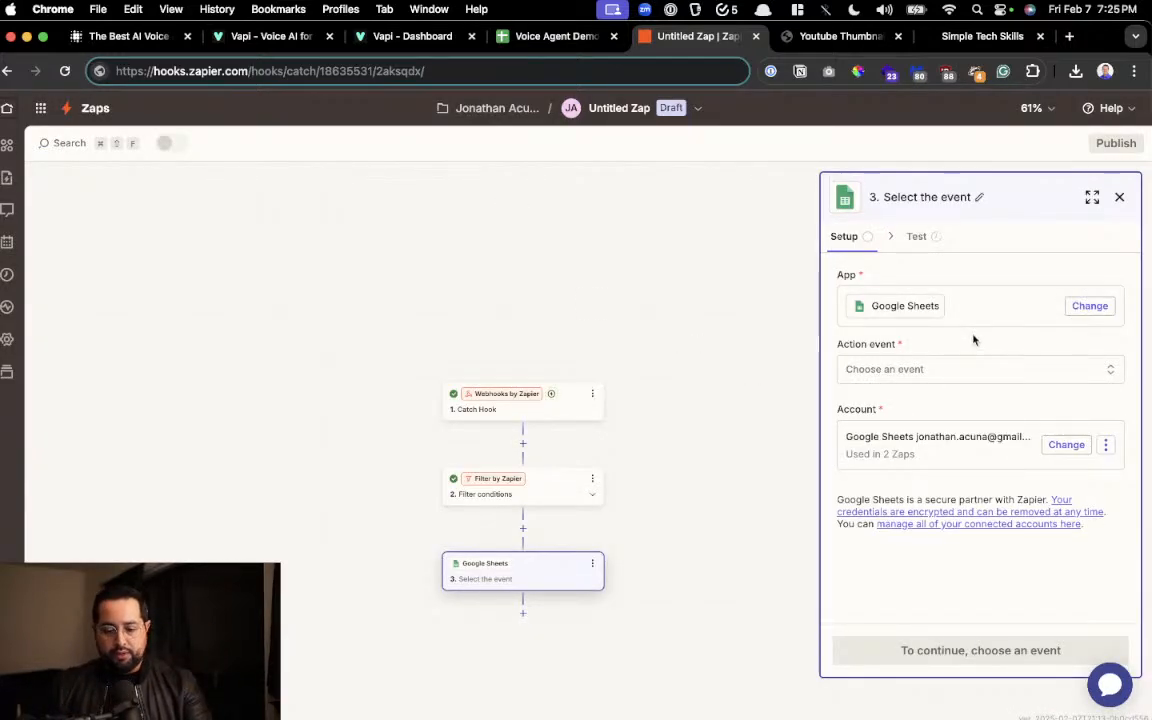
Set the Google Sheets action event to Create Spreadsheet Row and continue to its configuration with the connected account.
left_click(942, 370)
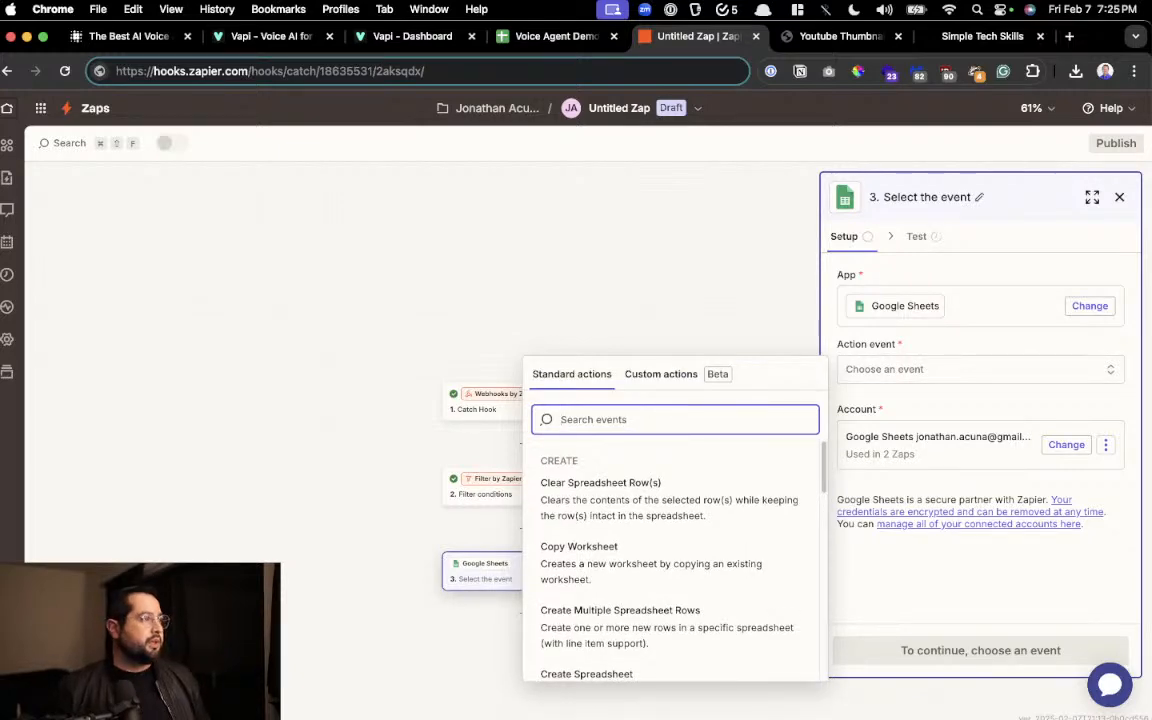
key("ctrl+Up")
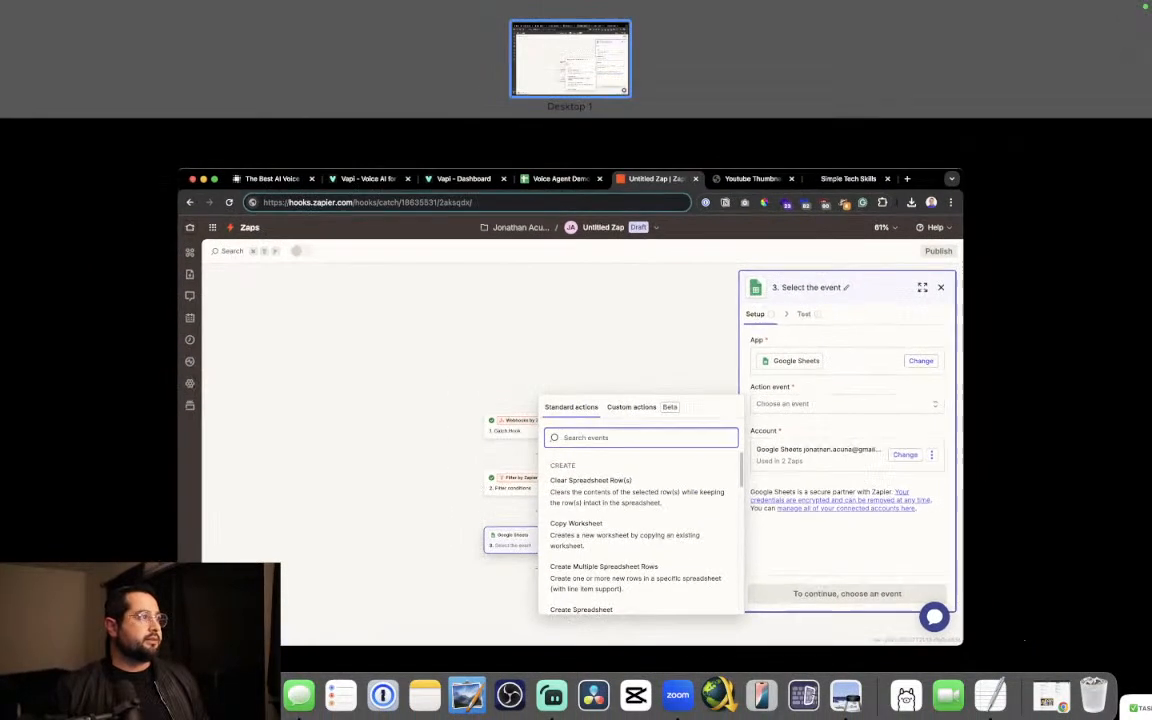
key("ctrl+Up")
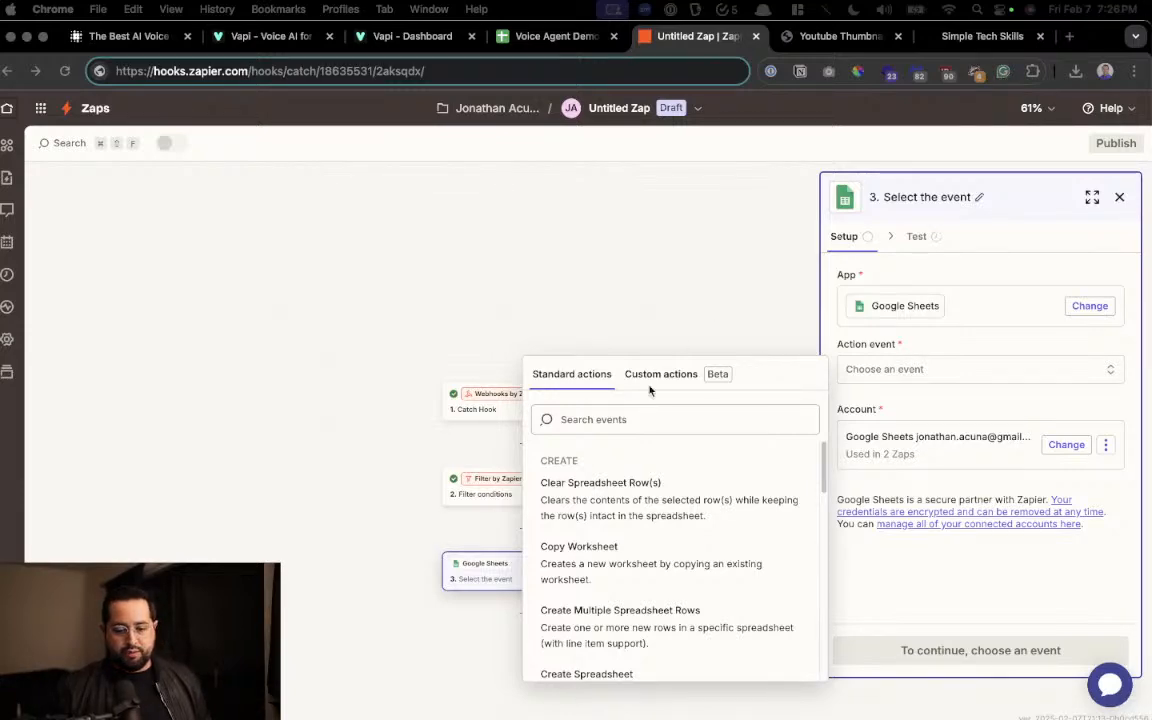
left_click(643, 418)
type("create")
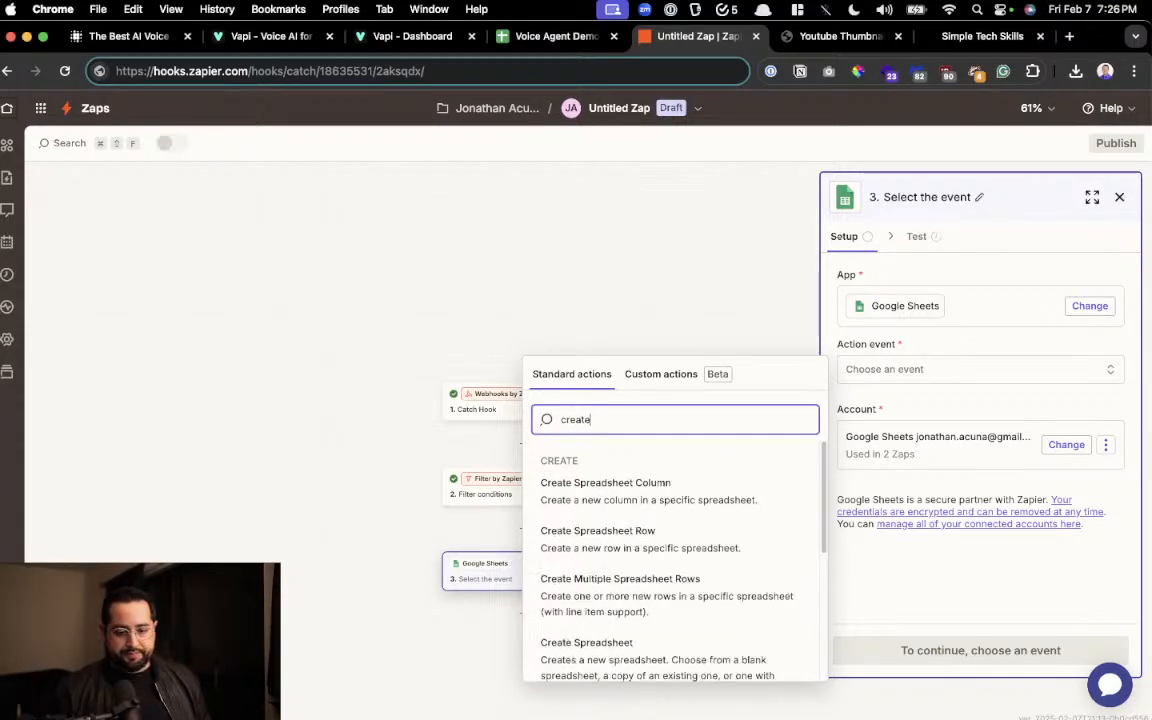
left_click(579, 521)
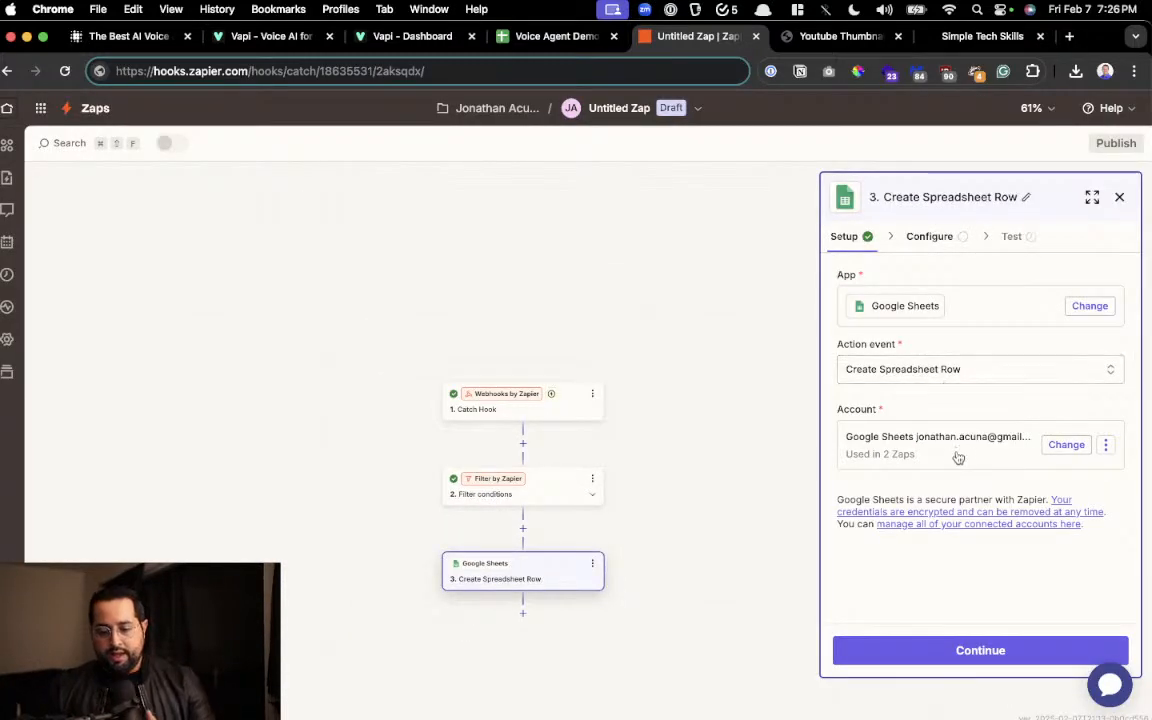
left_click(970, 652)
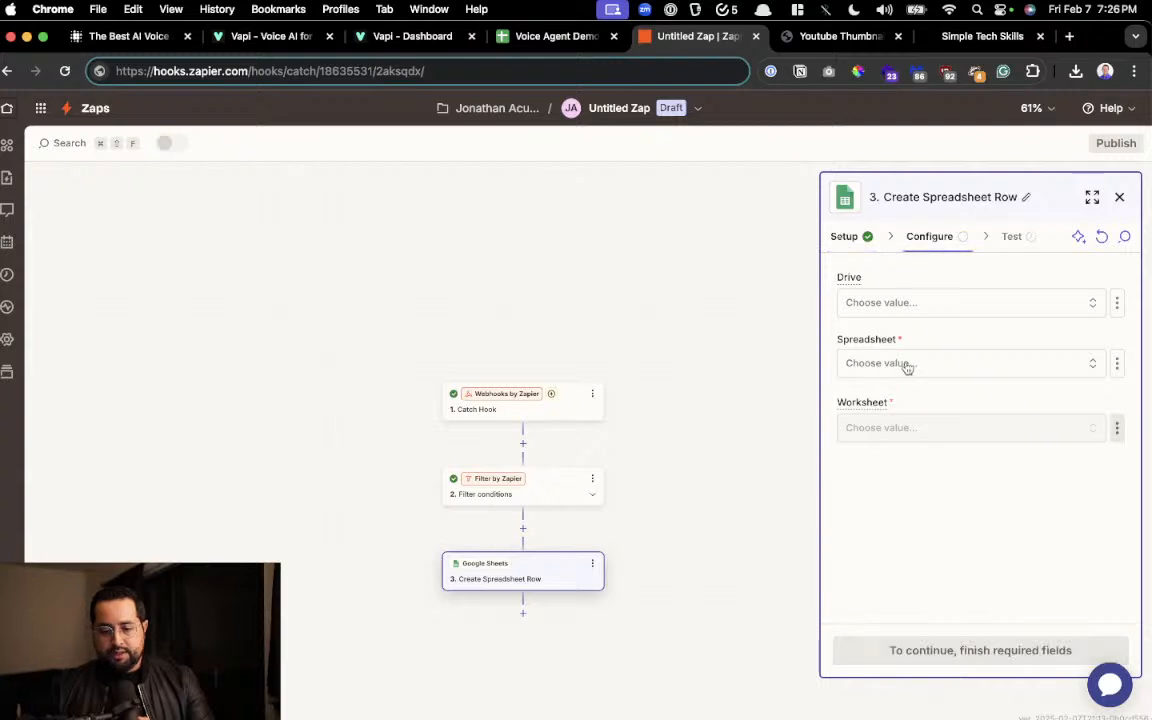
Set the row's destination to My Google Drive, the Voice Agent Demo spreadsheet and its Sheet1 worksheet.
left_click(888, 304)
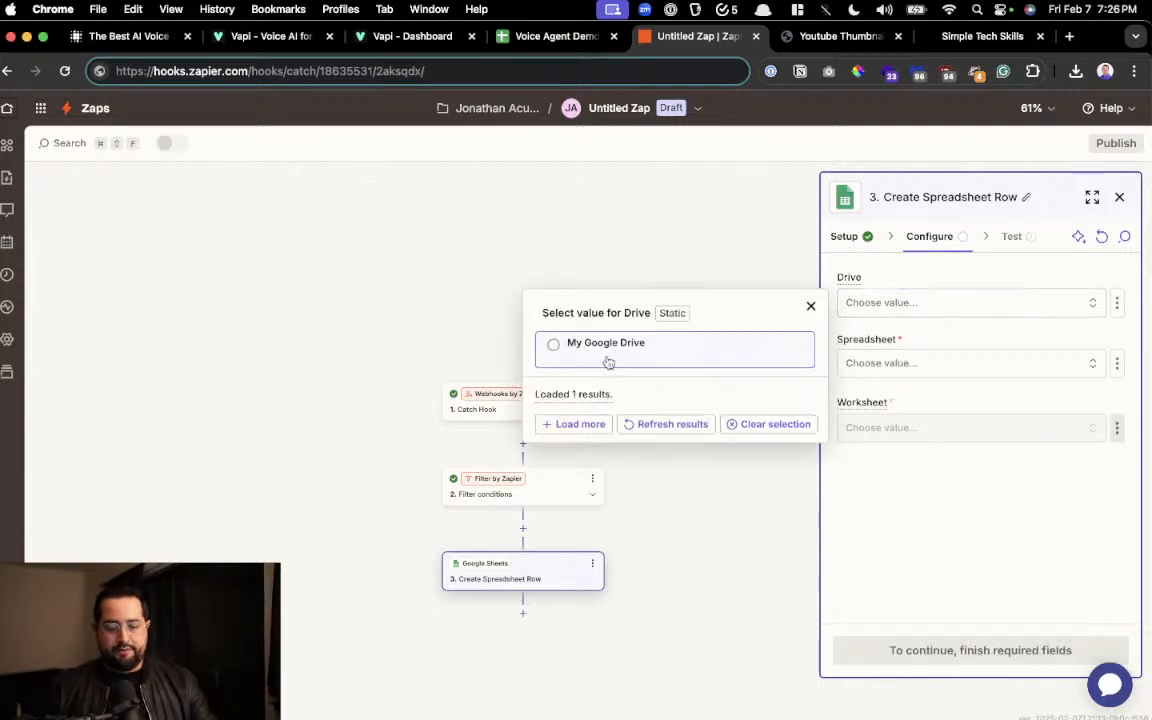
left_click(604, 344)
left_click(896, 372)
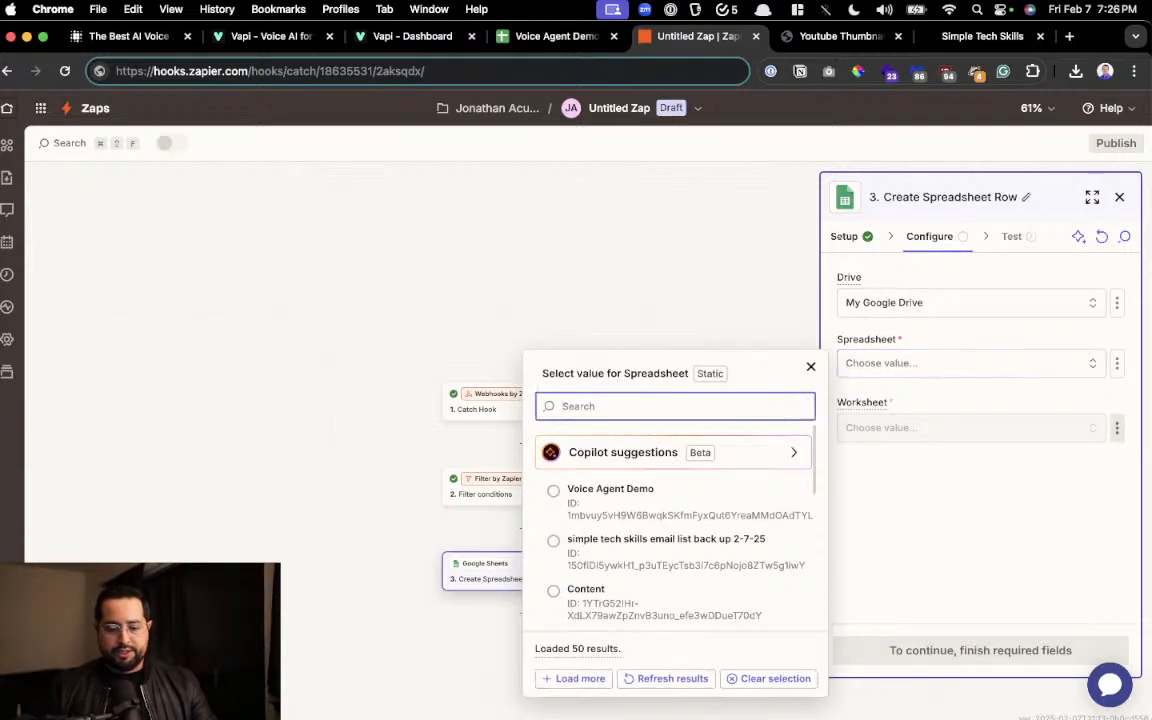
left_click(658, 494)
left_click(940, 432)
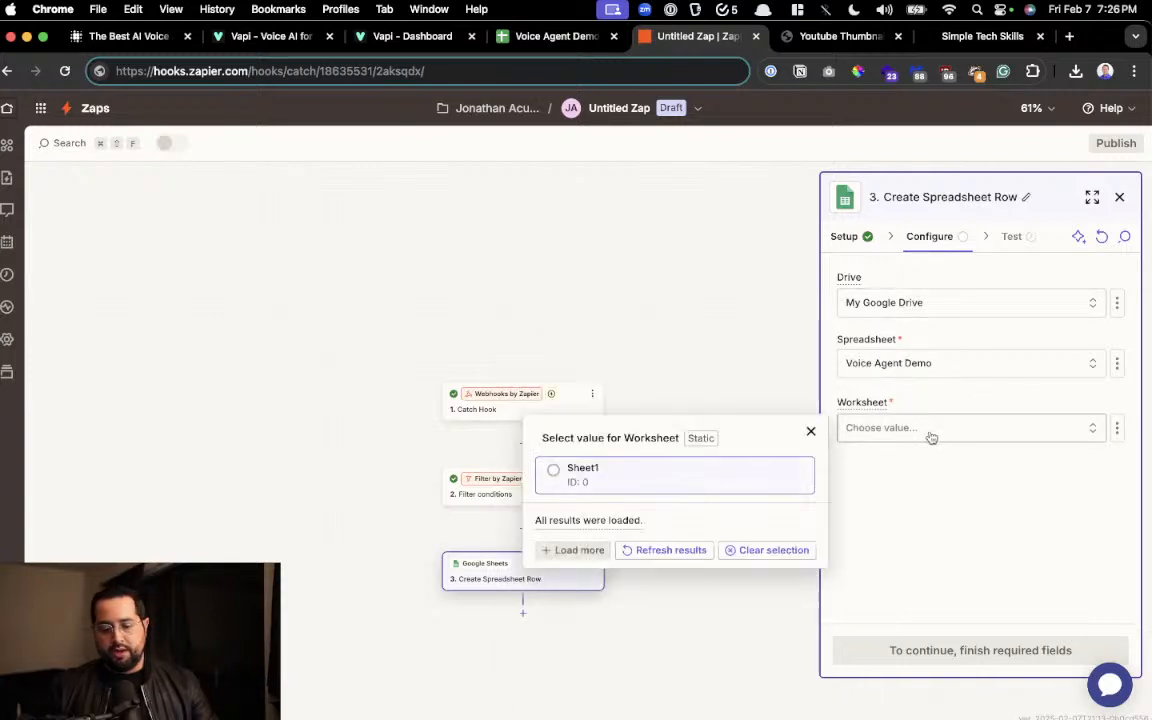
left_click(680, 485)
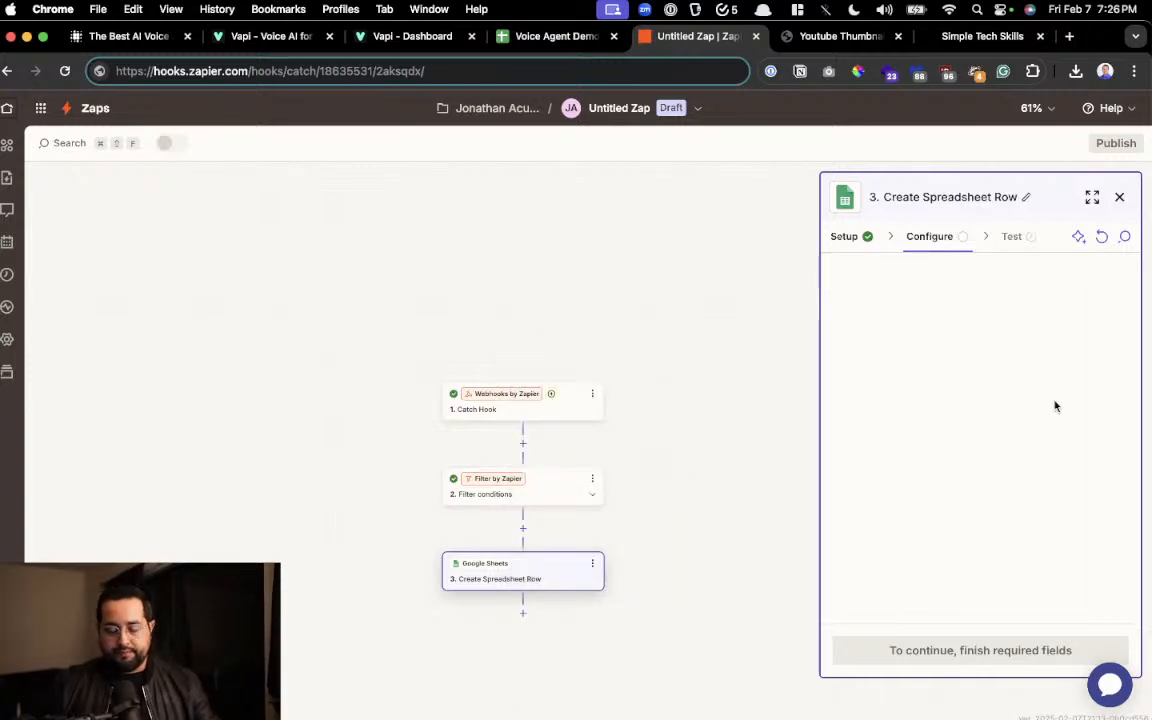
Switch to the Voice Agent Demo spreadsheet in Google Sheets, check its column headings and return to the Zap.
left_click(560, 40)
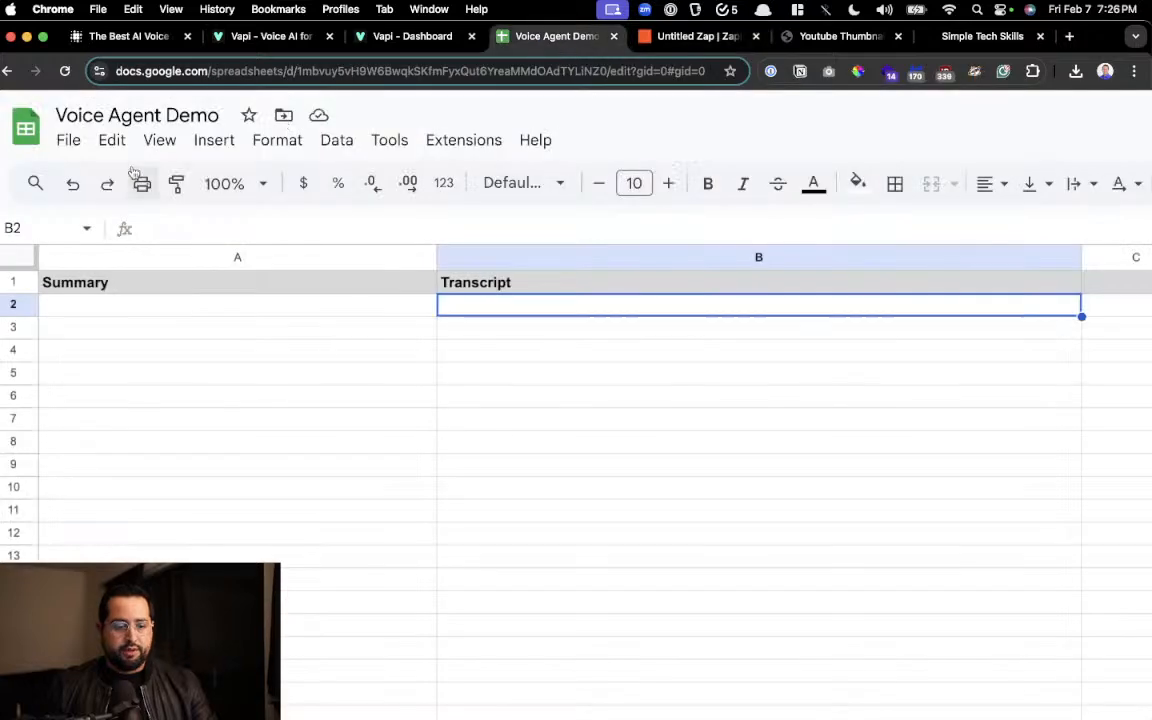
scroll(54, 209, "down", 4)
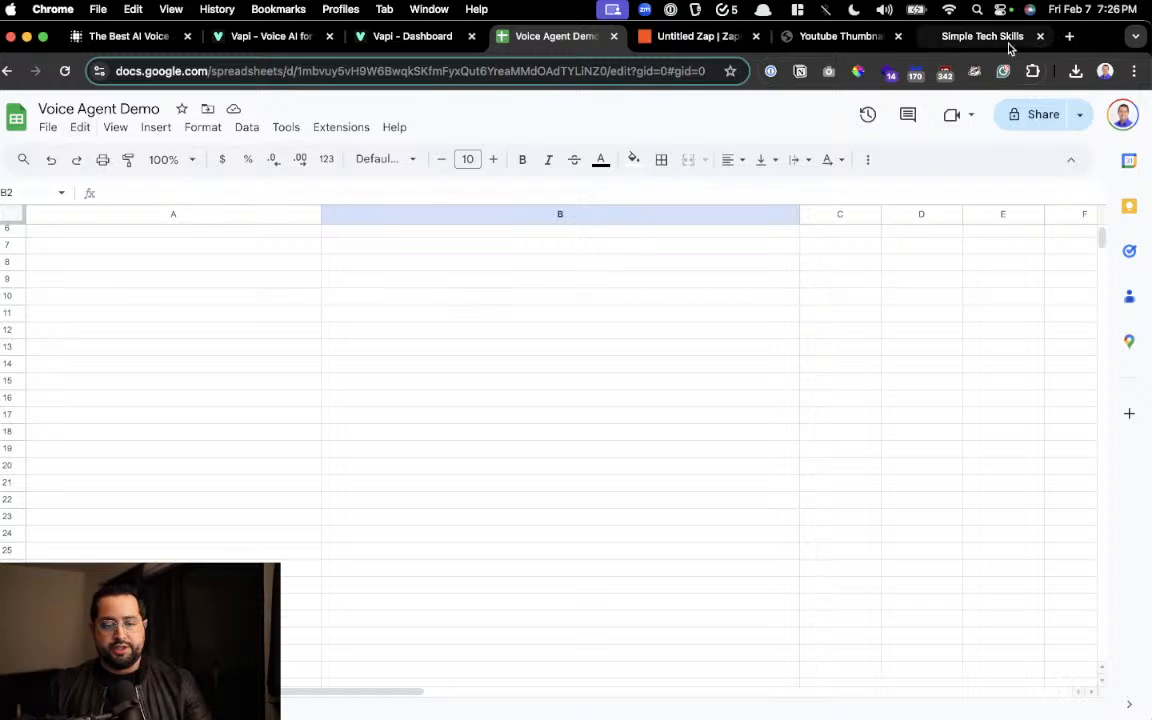
left_click(662, 38)
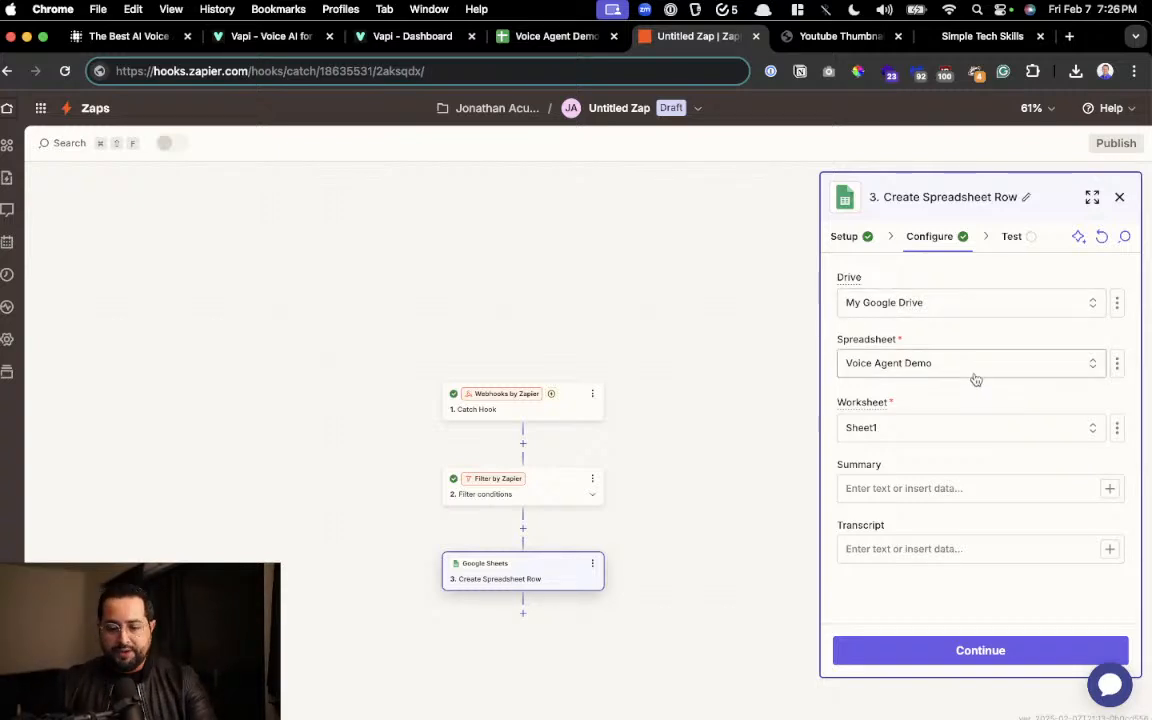
Open the dynamic data selection for the Summary field of the Create Spreadsheet Row step.
left_click(935, 490)
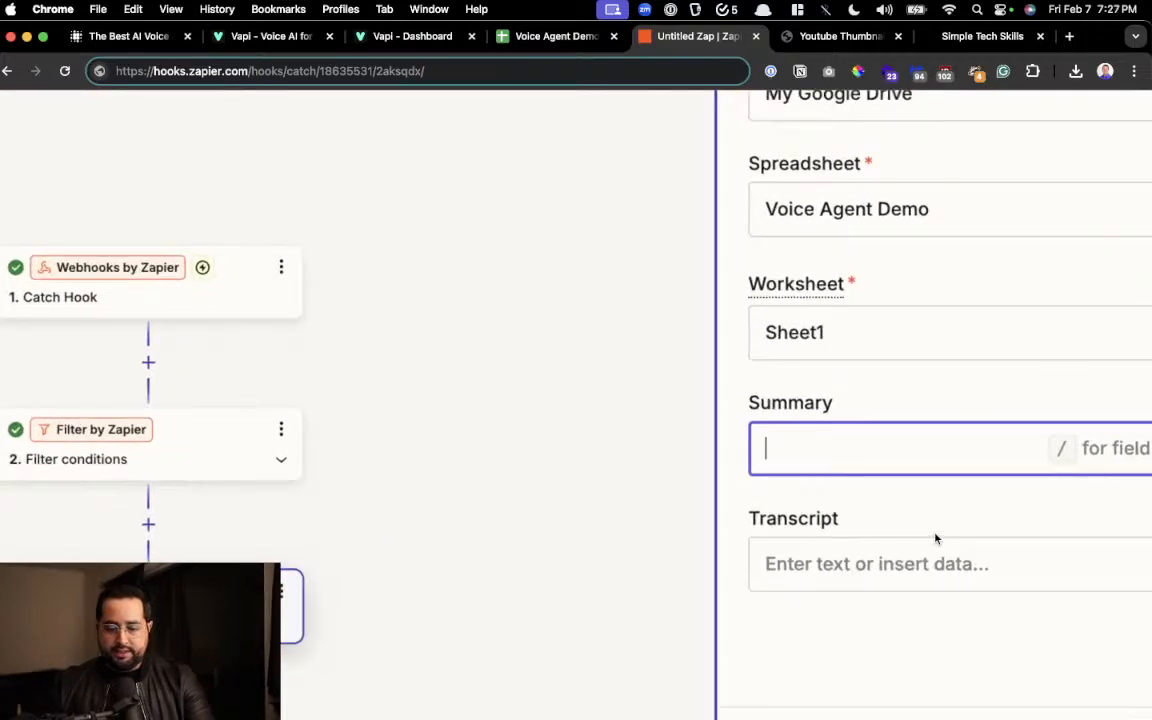
scroll(852, 466, "right", 2)
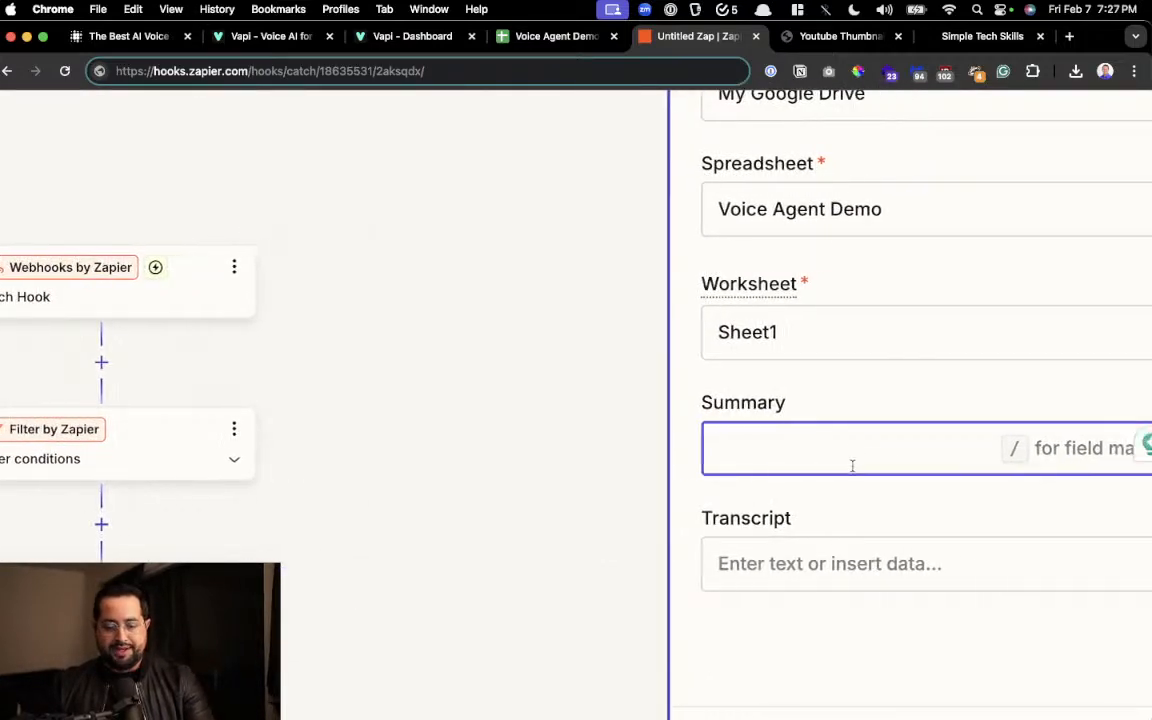
scroll(854, 482, "down", 3)
scroll(834, 459, "up", 1)
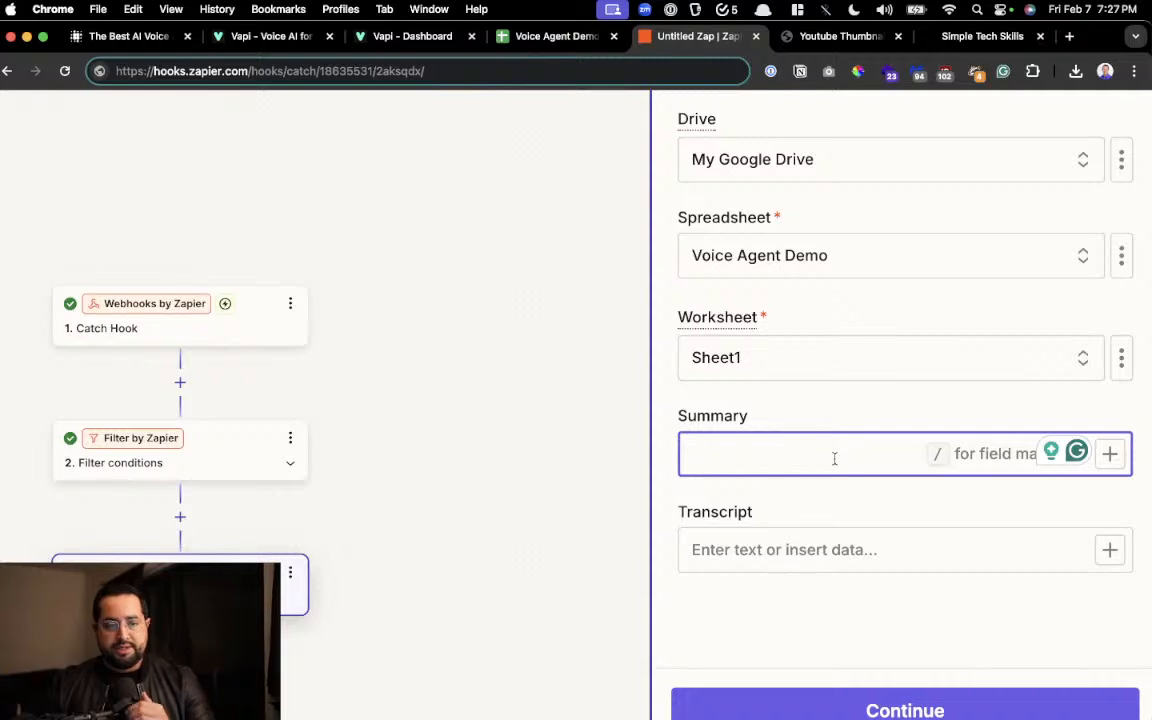
scroll(834, 458, "right", 1)
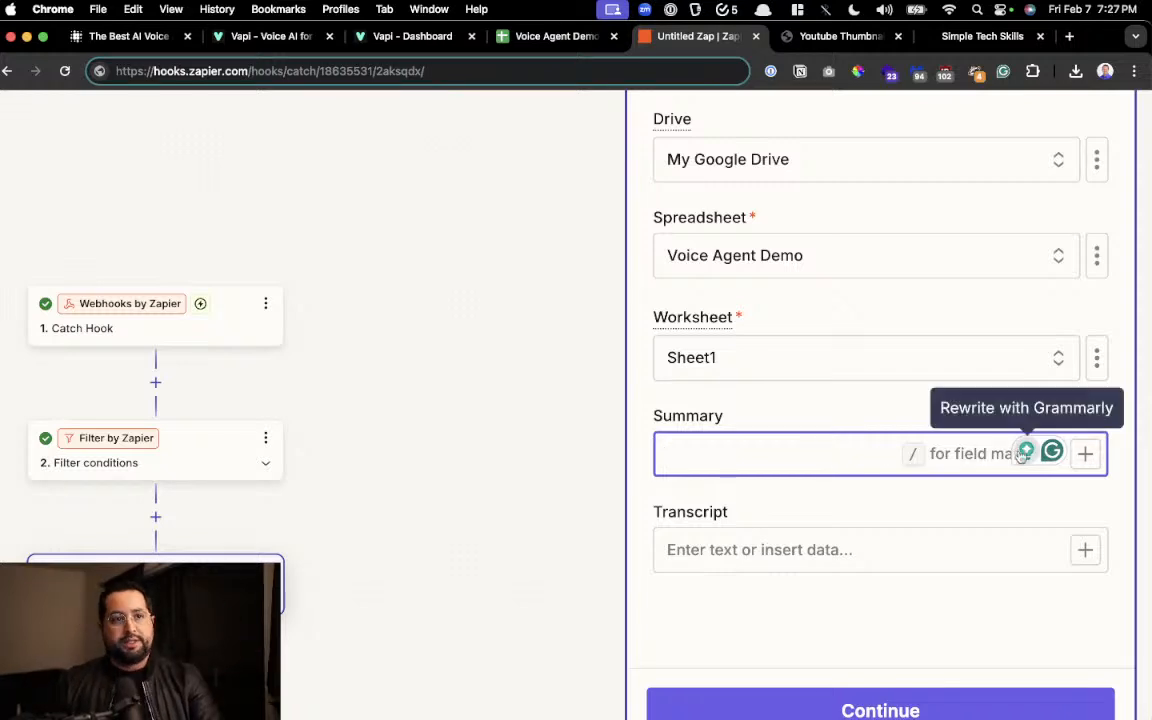
scroll(1050, 495, "up", 5)
scroll(1048, 494, "right", 1)
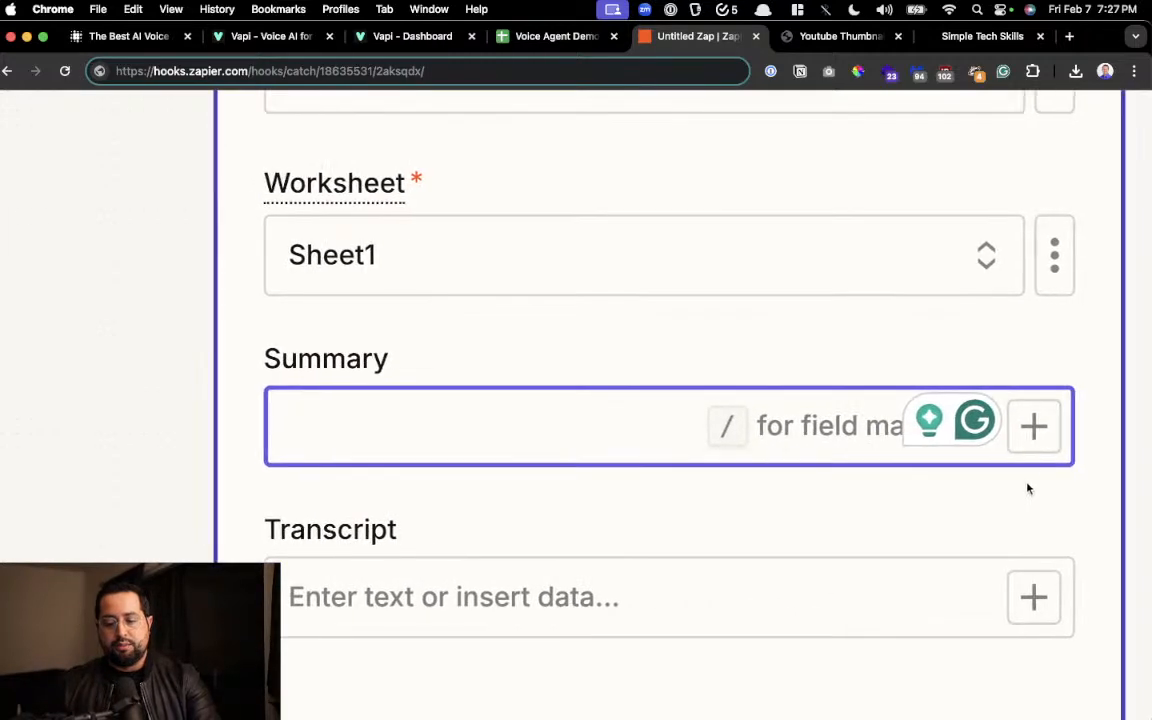
scroll(1054, 419, "down", 5)
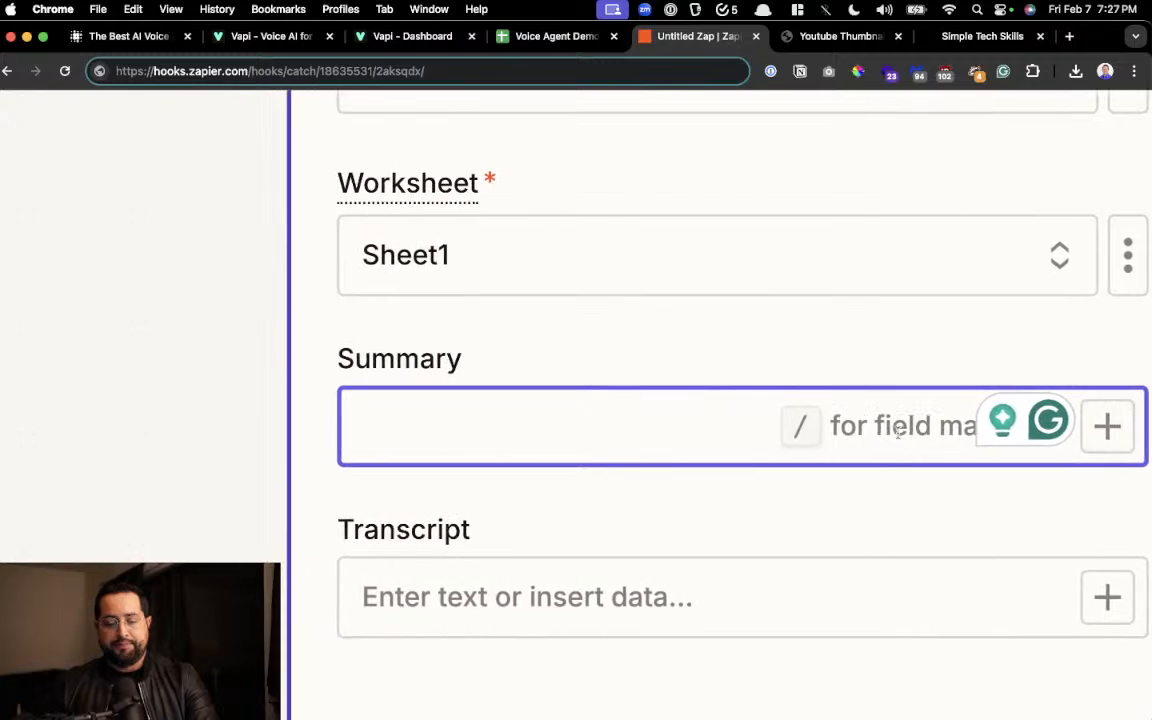
left_click(1146, 430)
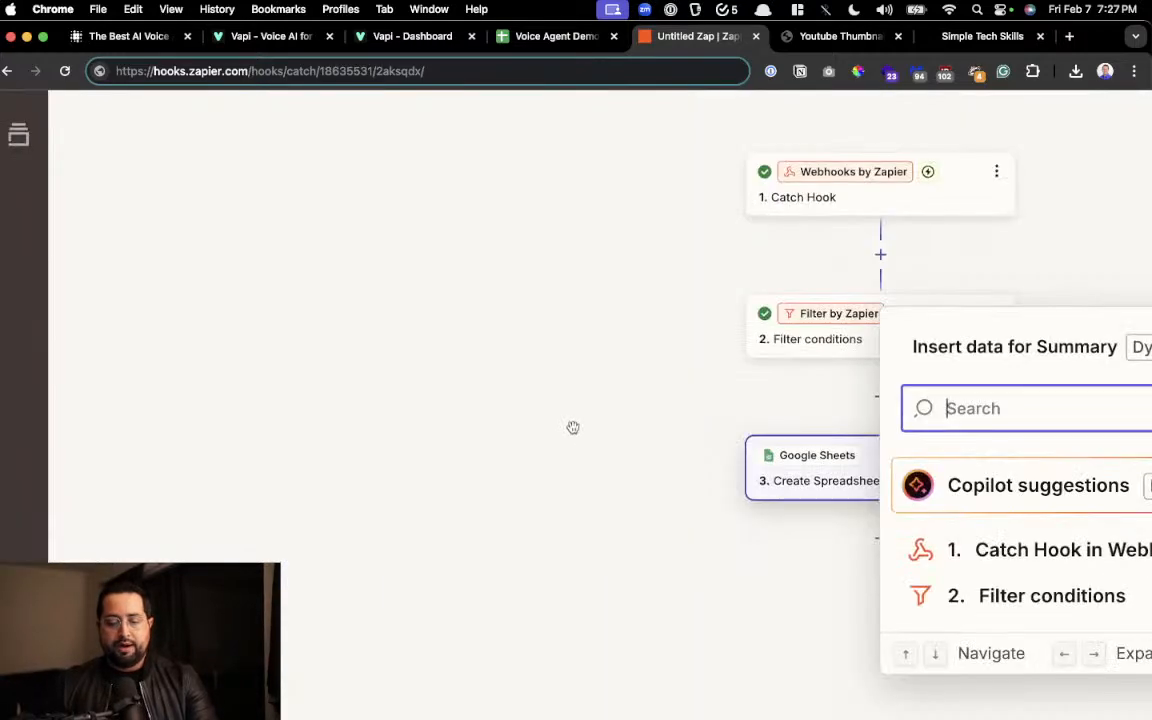
scroll(795, 476, "down", 5)
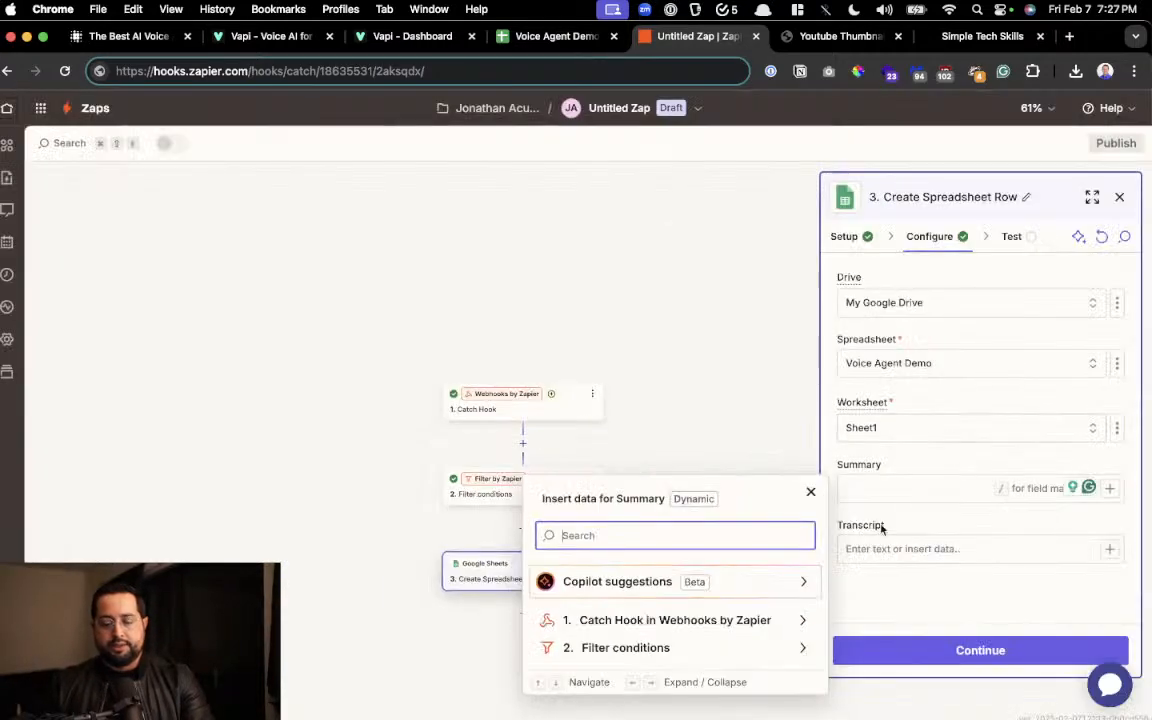
scroll(714, 592, "up", 5)
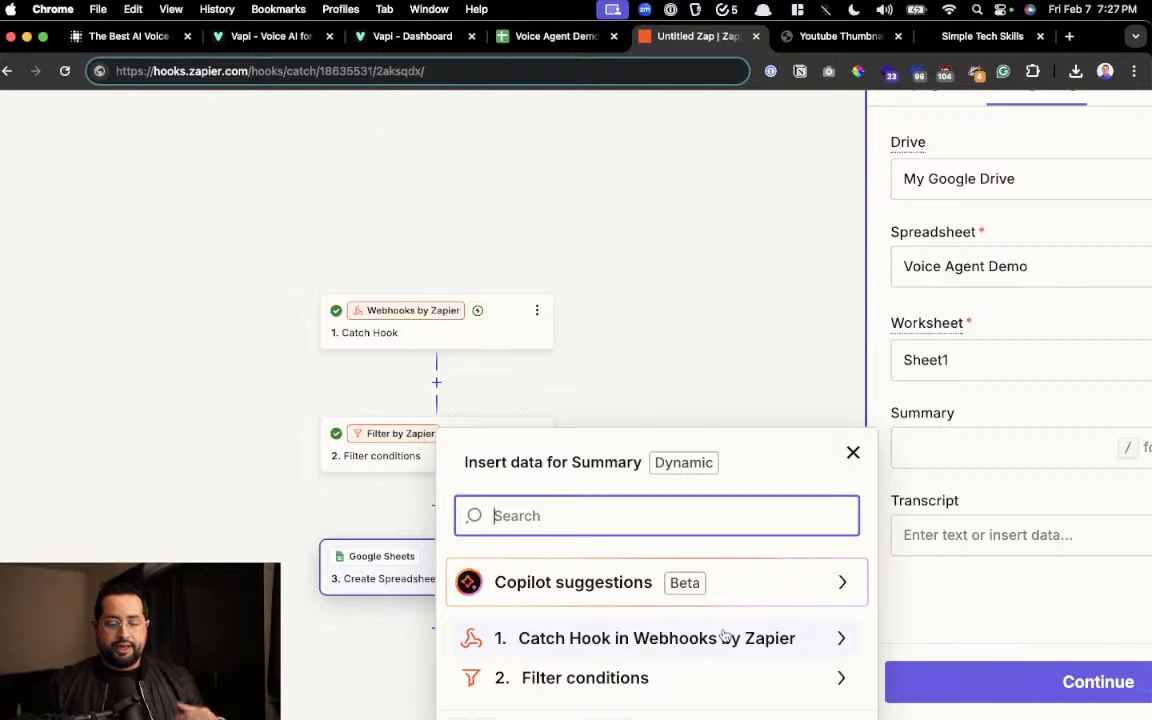
Map the Summary field of the Create Spreadsheet Row action to the Catch Hook's Message Summary value.
left_click(977, 449)
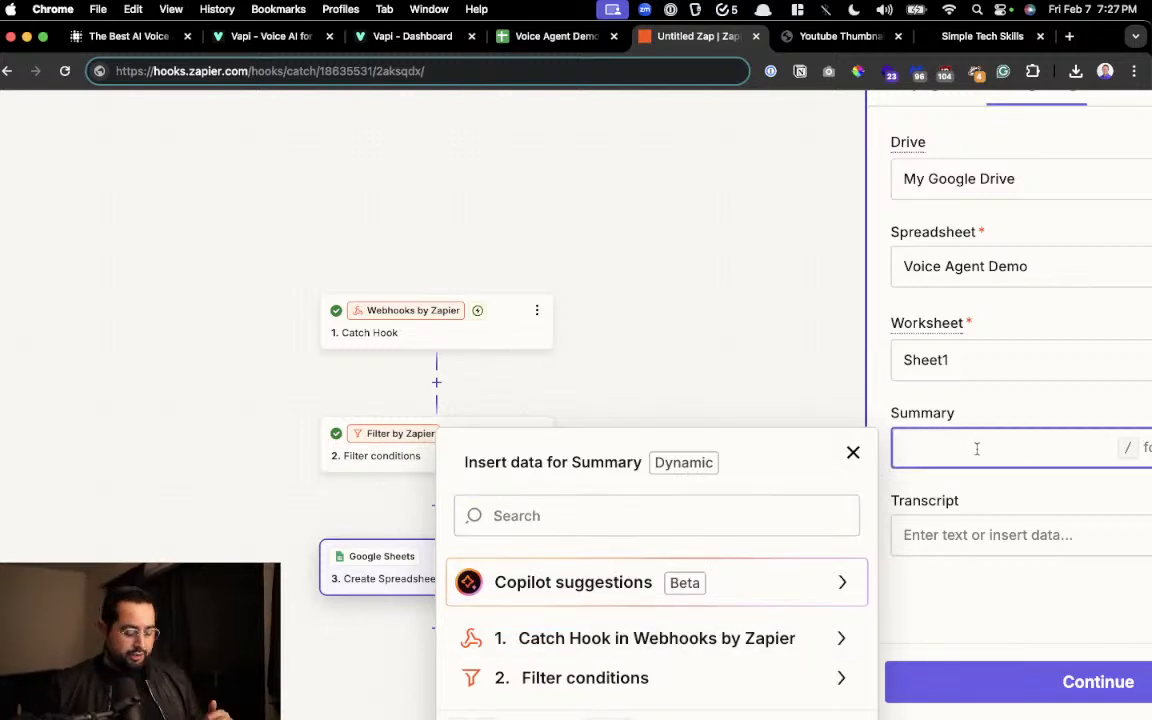
type("/")
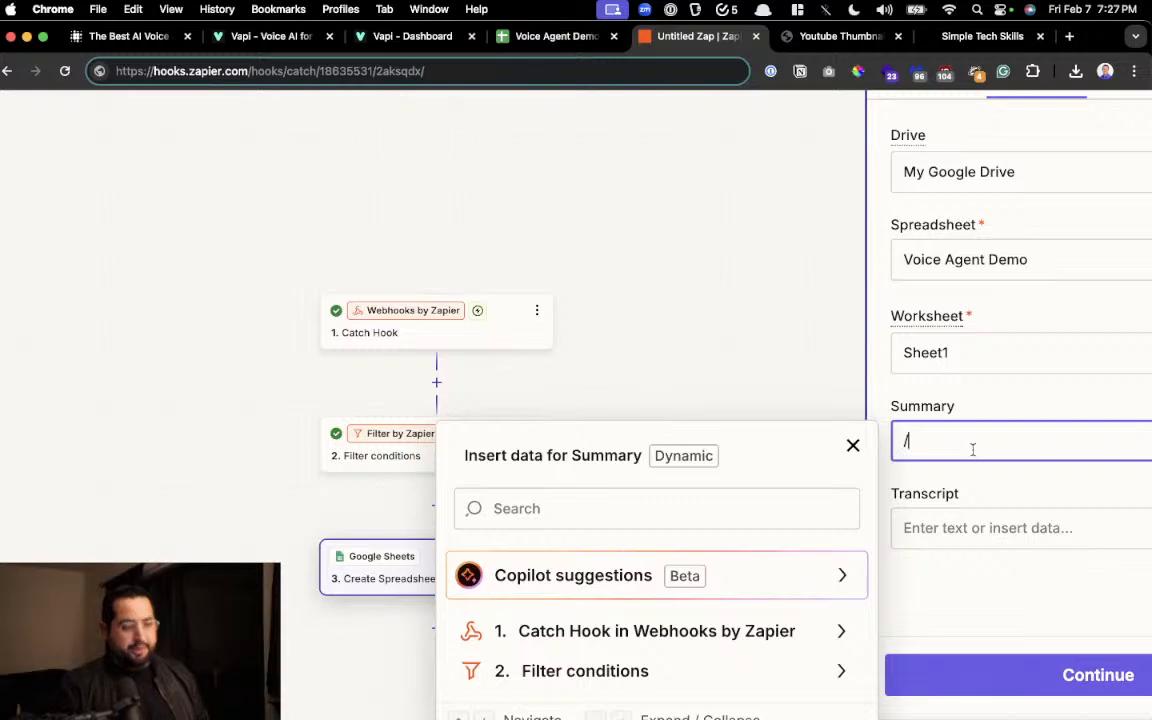
type("t")
key("BackSpace")
type("summ")
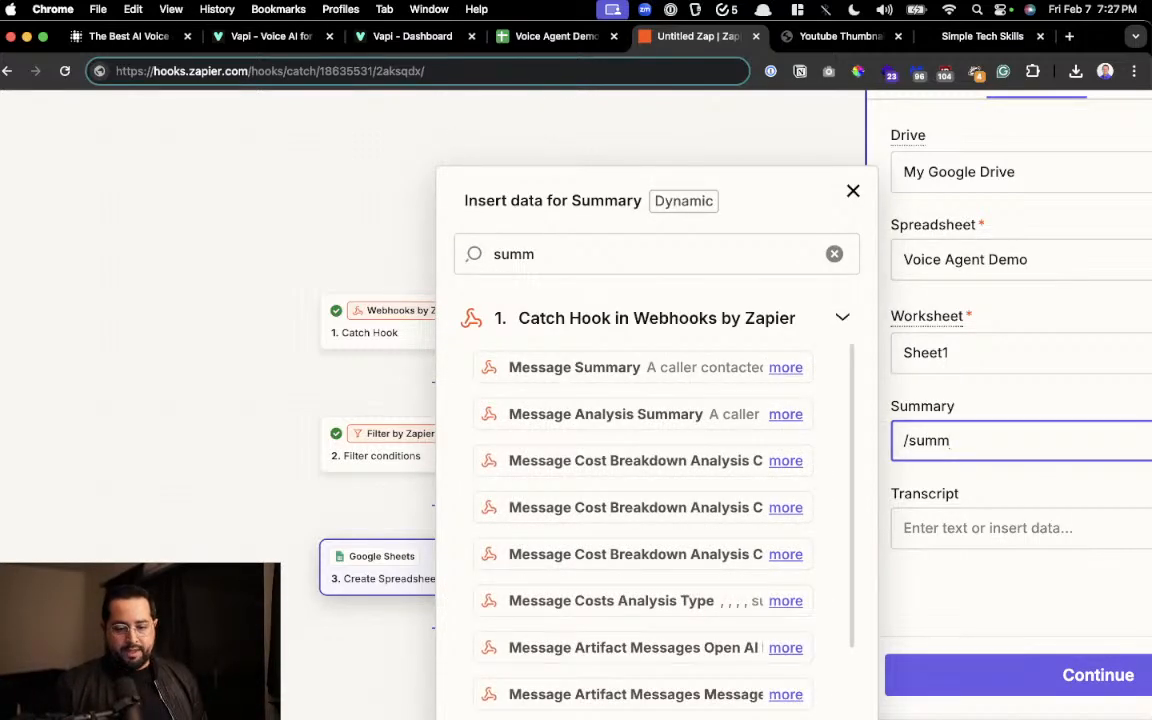
left_click(620, 380)
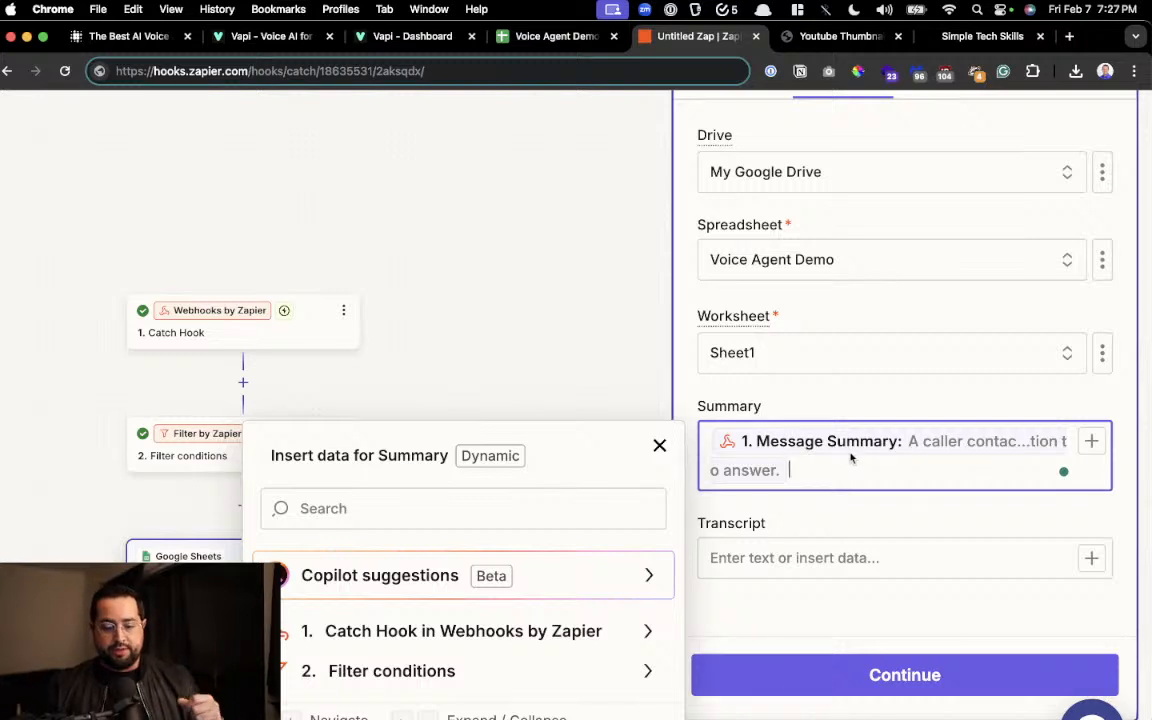
Map the Transcript field to the Catch Hook's Message Transcript value.
left_click(818, 561)
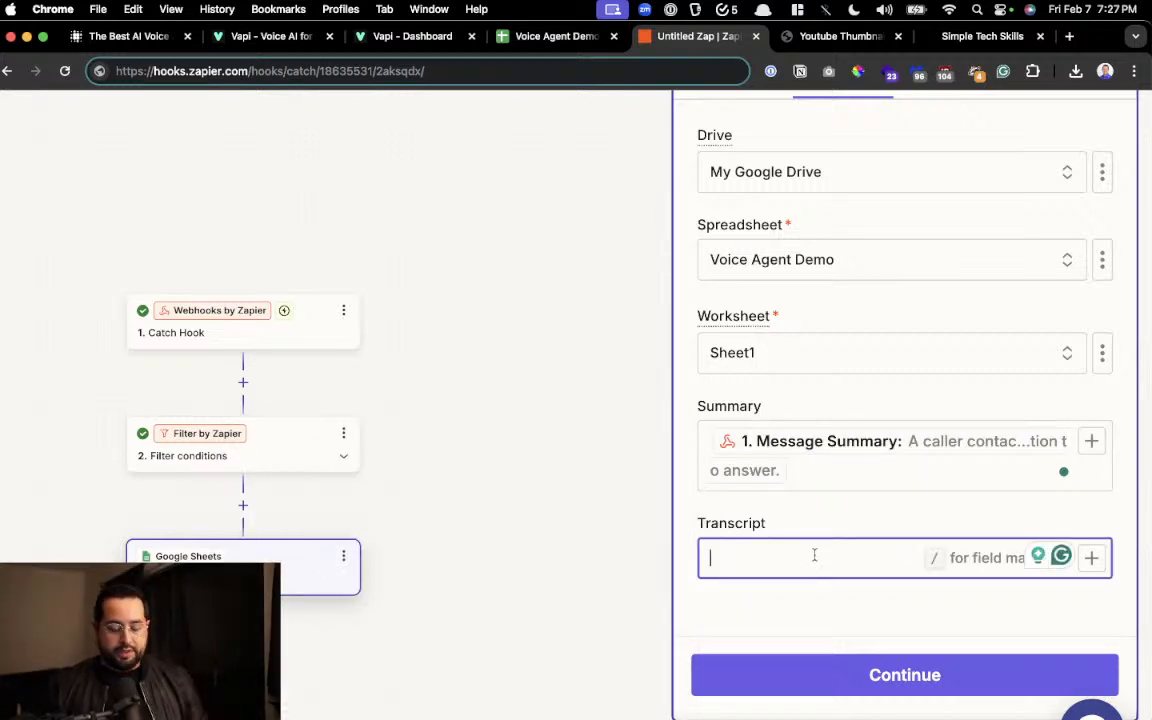
type("/")
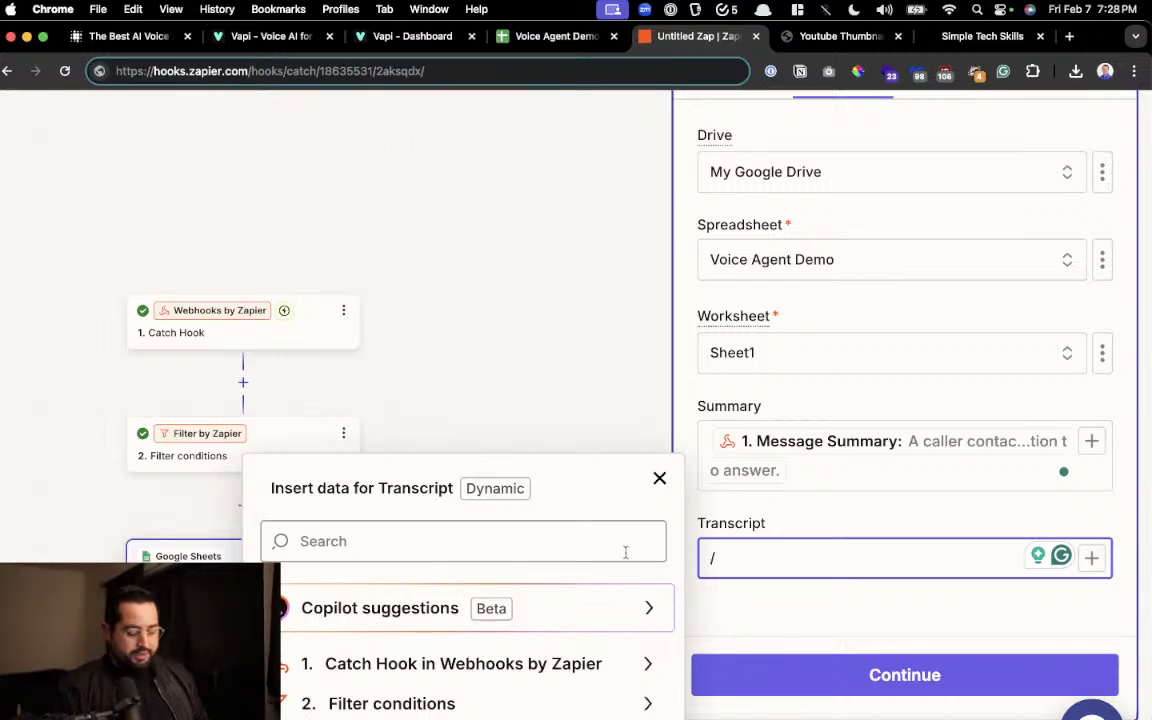
type("trans")
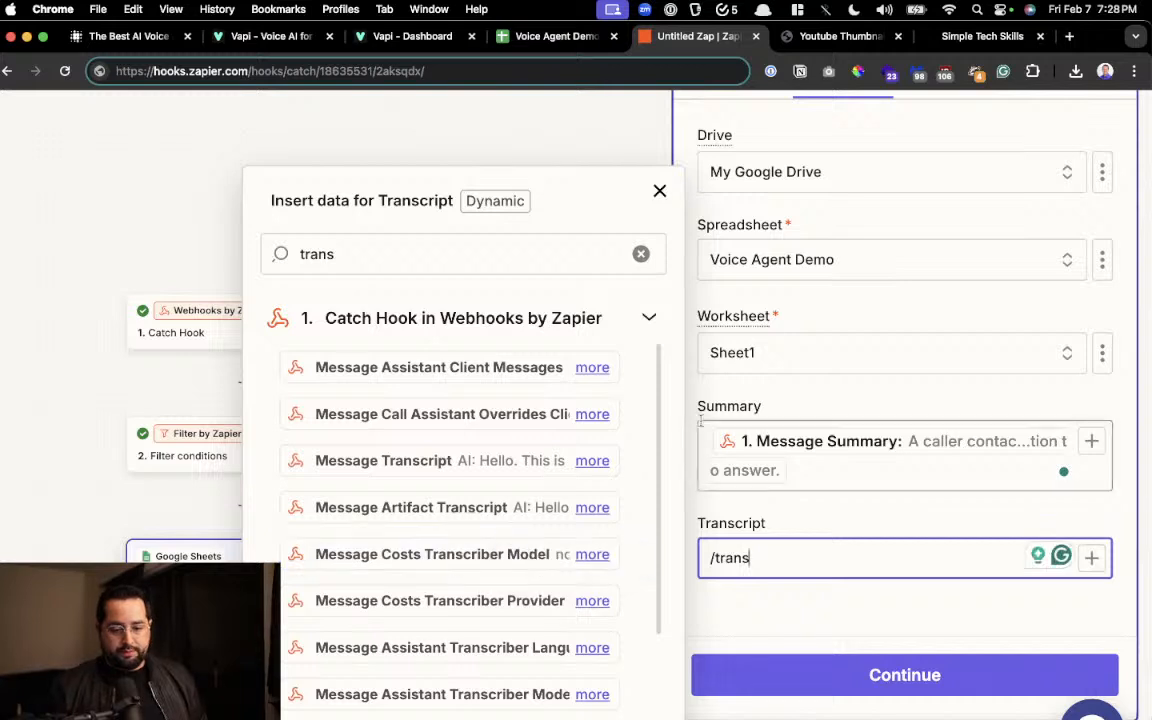
left_click(427, 466)
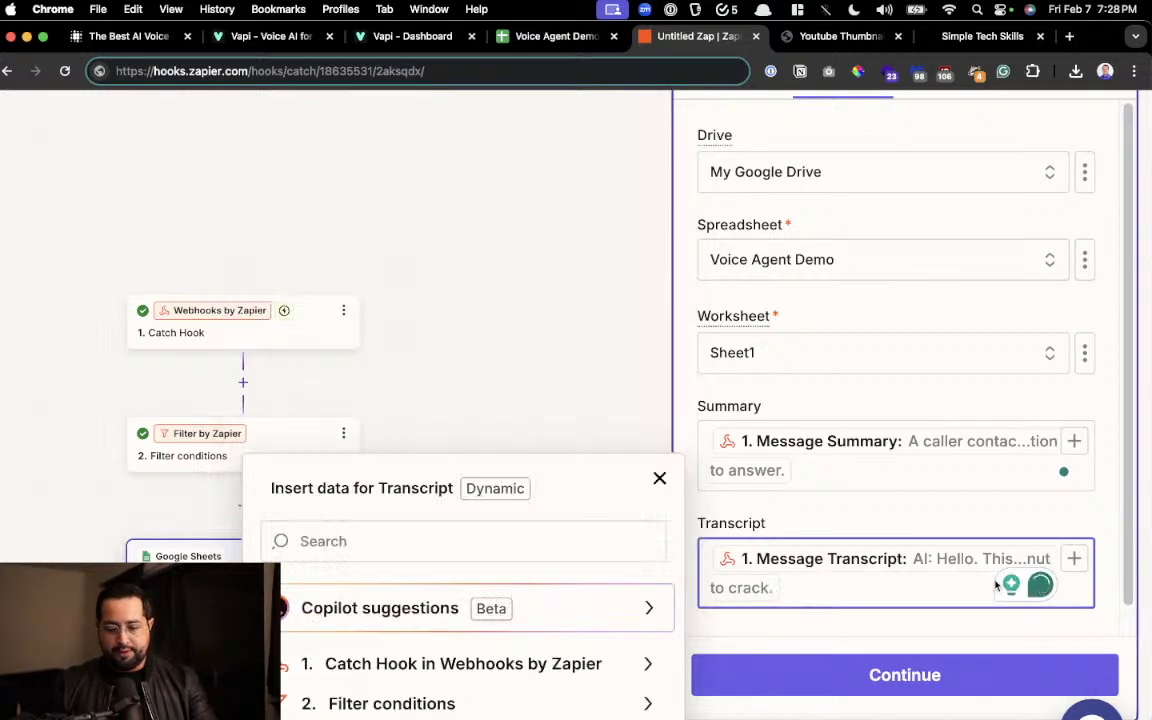
left_click(838, 512)
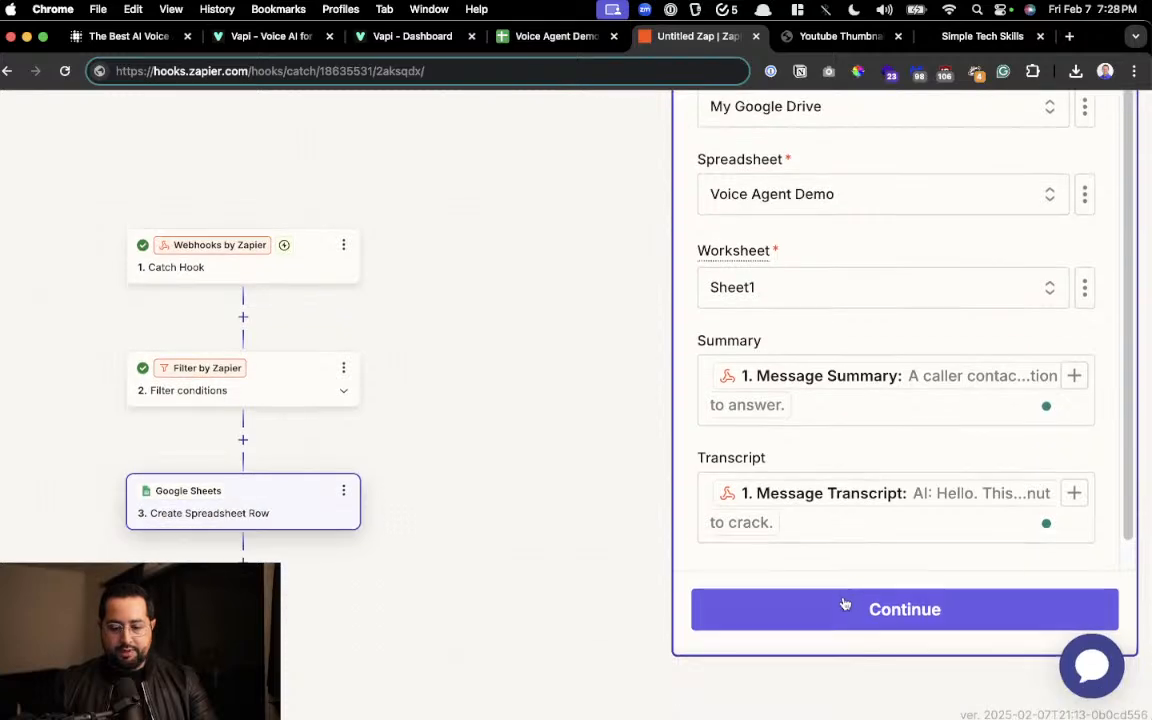
Test the Create Spreadsheet Row step by sending a row, and switch to the Voice Agent Demo spreadsheet in Google Sheets.
left_click(840, 605)
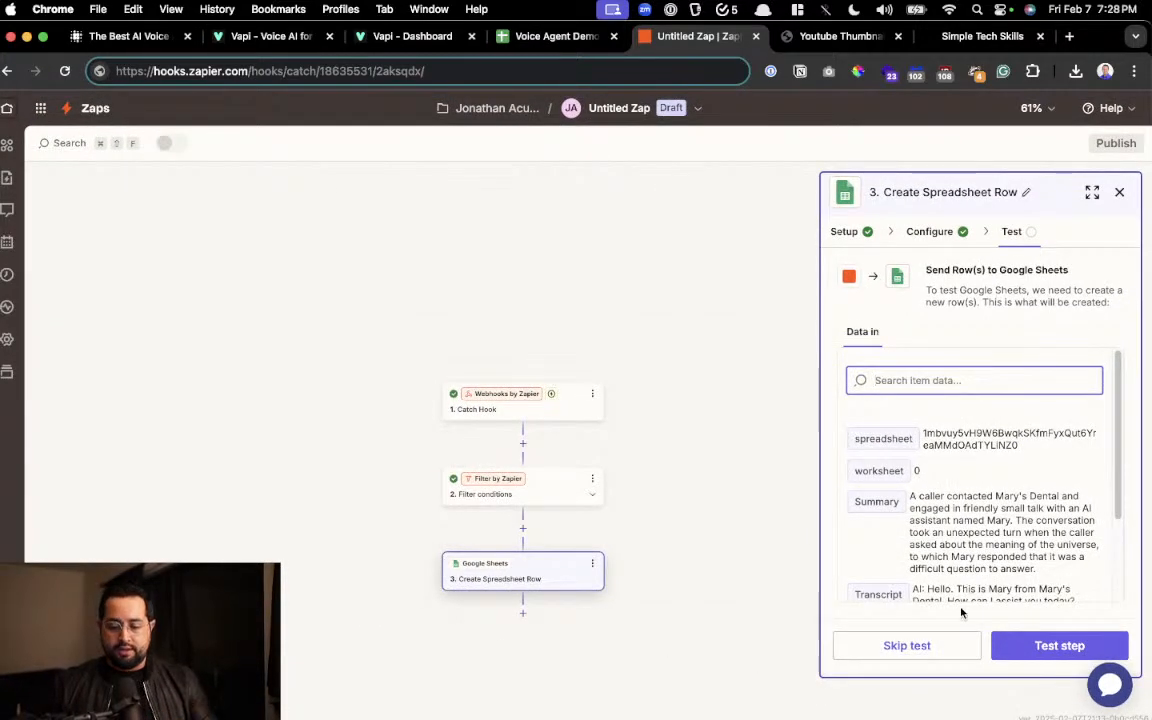
left_click(1023, 650)
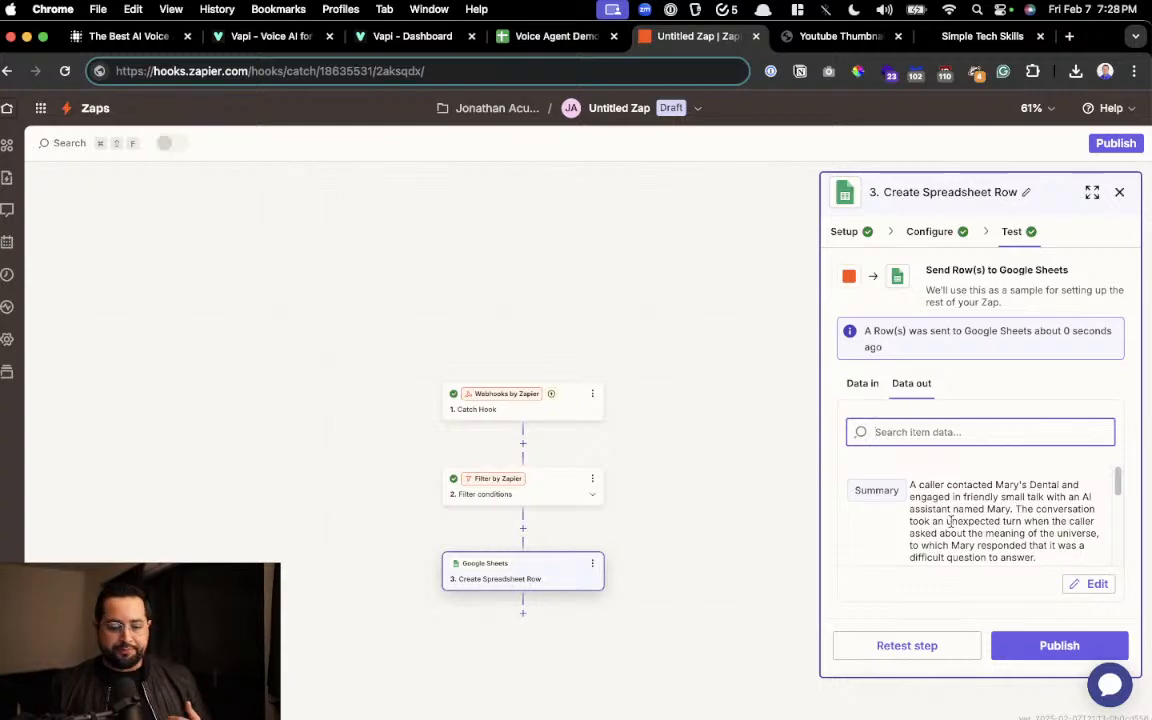
left_click(508, 38)
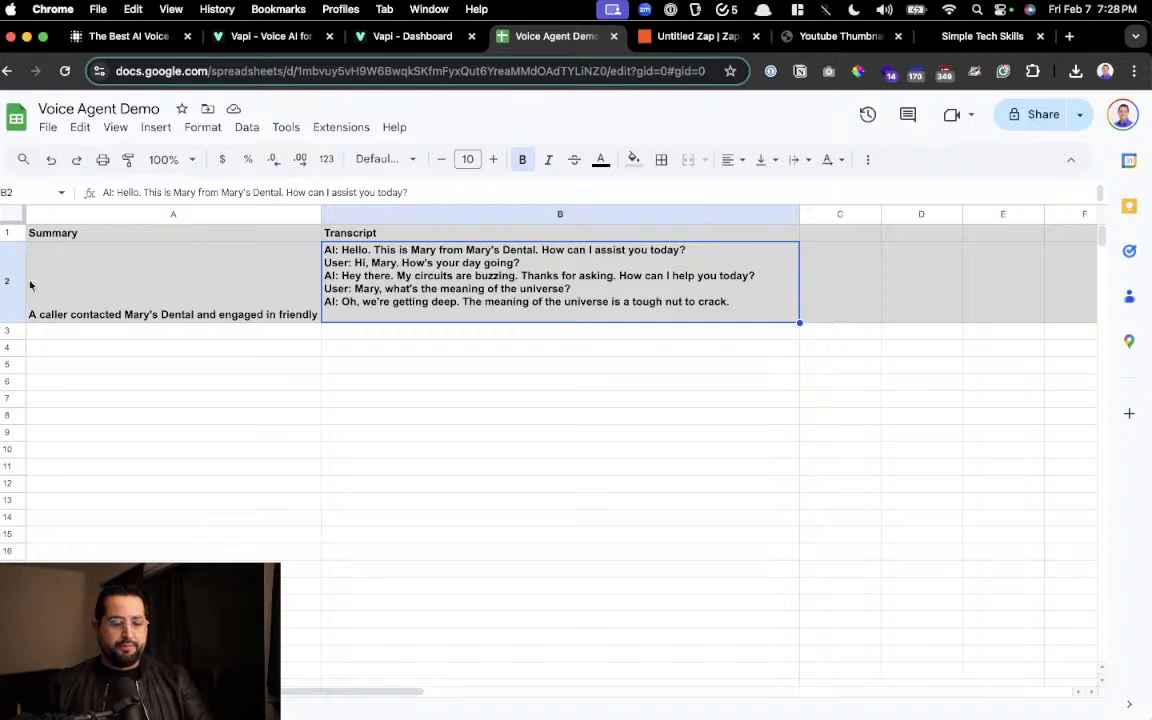
Set the fill color of the whole of row 2 to white.
left_click(8, 258)
left_click(634, 159)
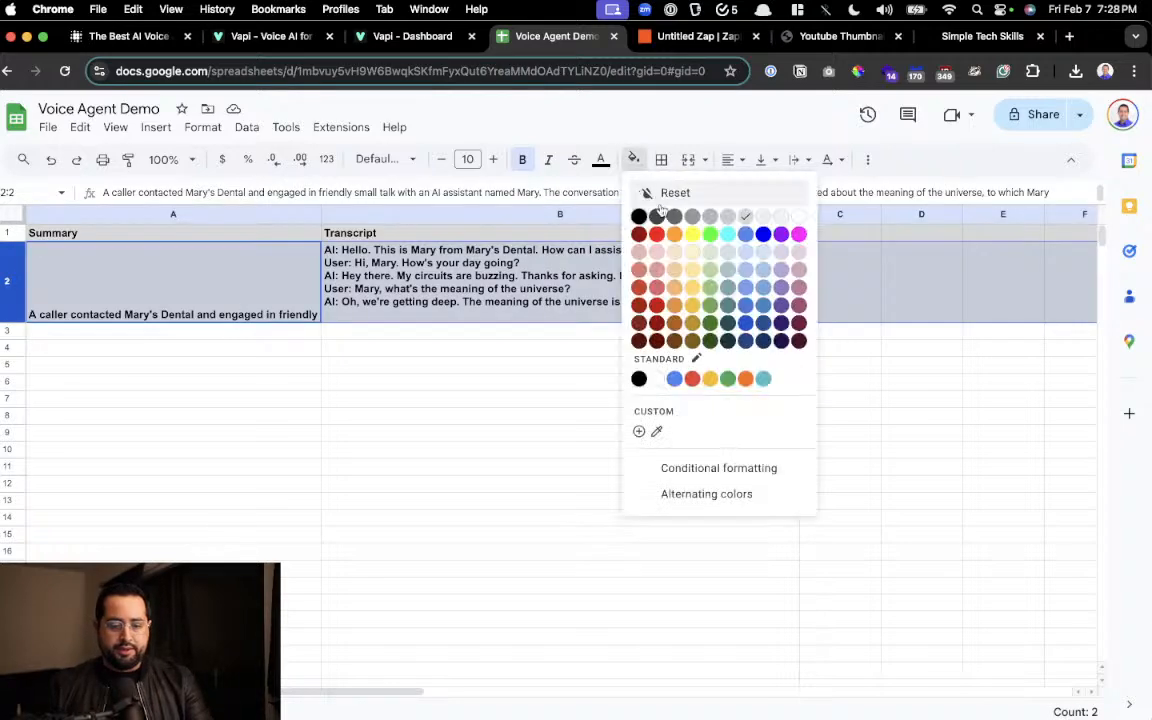
left_click(799, 216)
Examine the full call summary text in cell A2, leaving its content as it is.
scroll(42, 267, "up", 3)
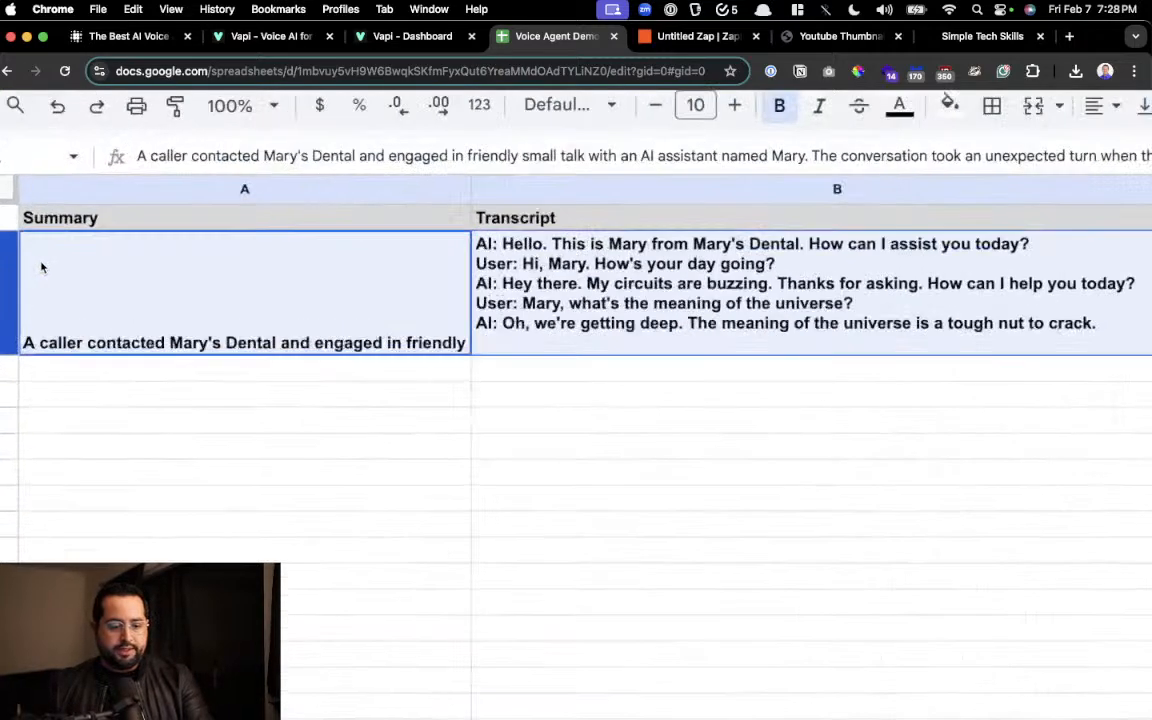
scroll(42, 267, "up", 2)
left_click(138, 324)
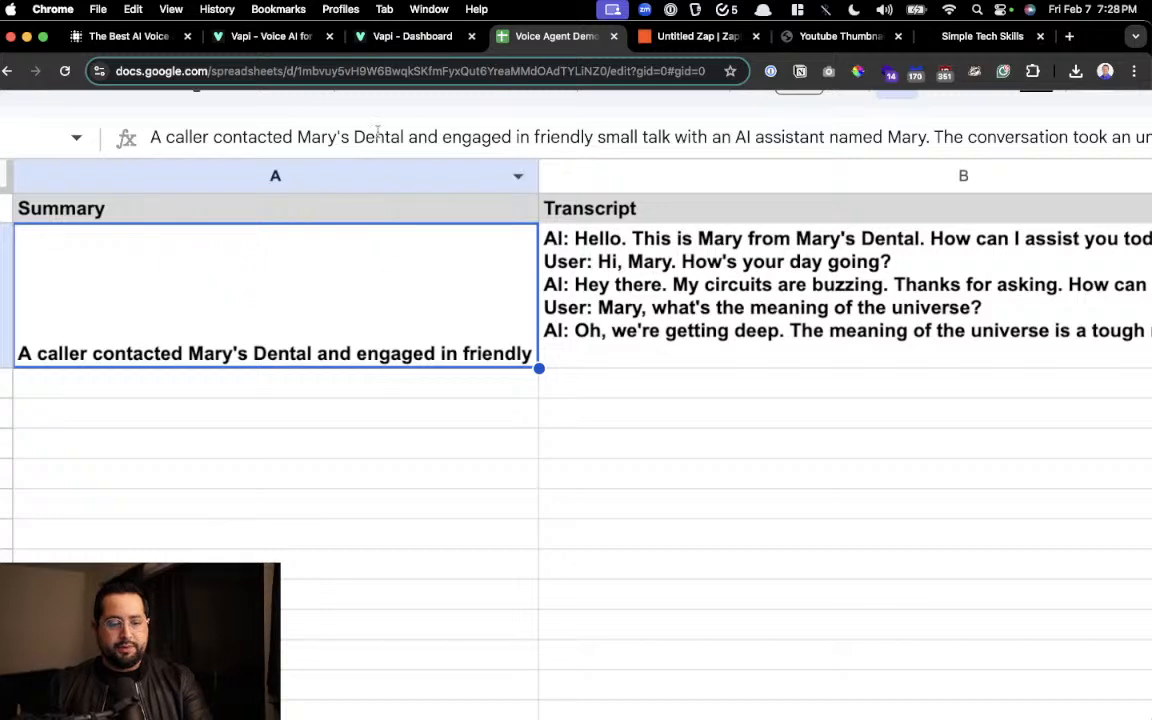
left_click_drag(378, 137, 514, 137)
scroll(525, 140, "right", 3)
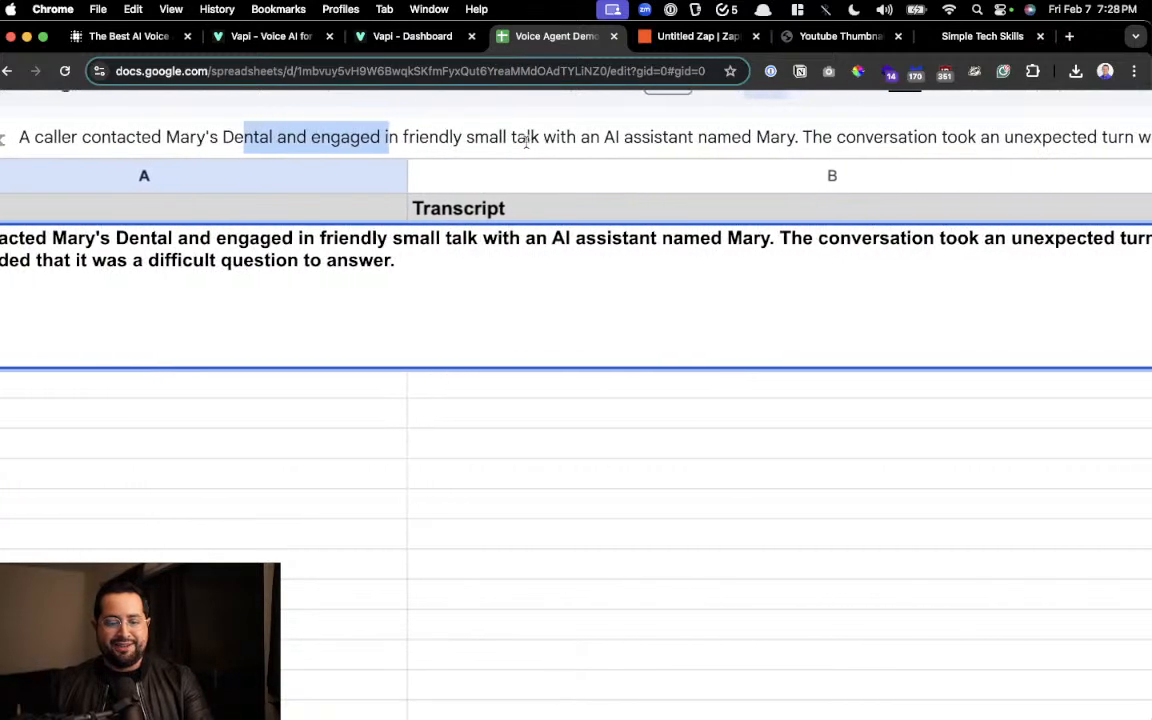
scroll(525, 140, "right", 5)
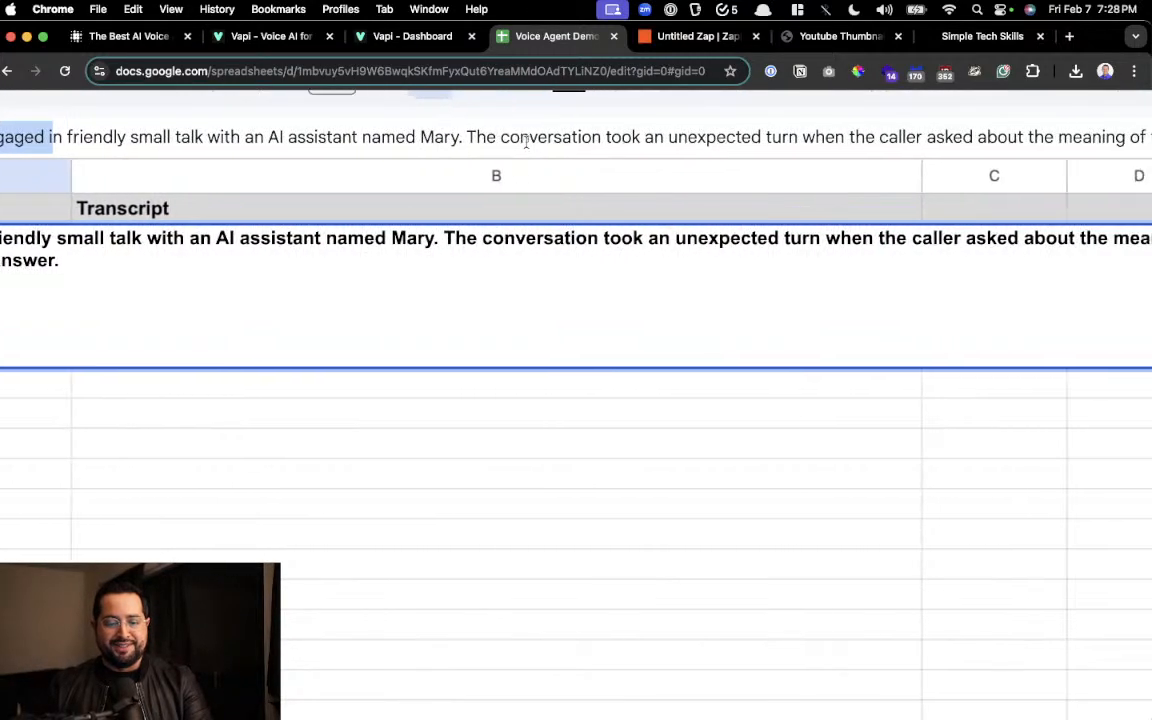
scroll(525, 140, "right", 2)
scroll(398, 139, "right", 1)
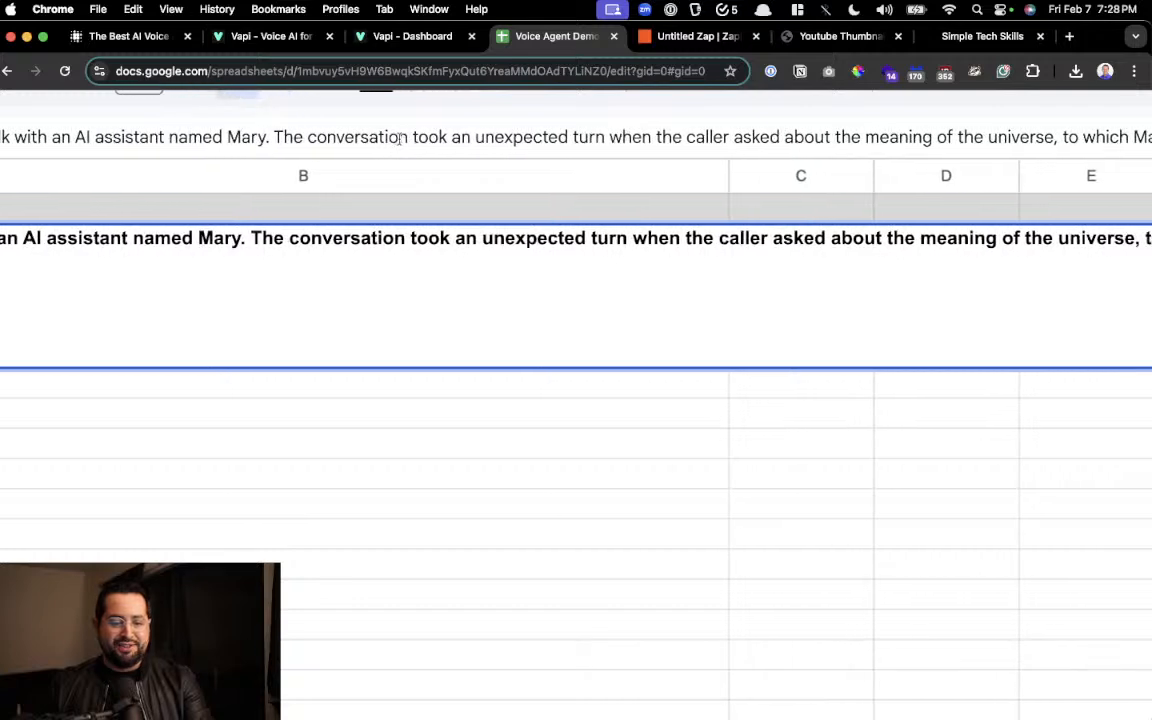
scroll(398, 139, "right", 2)
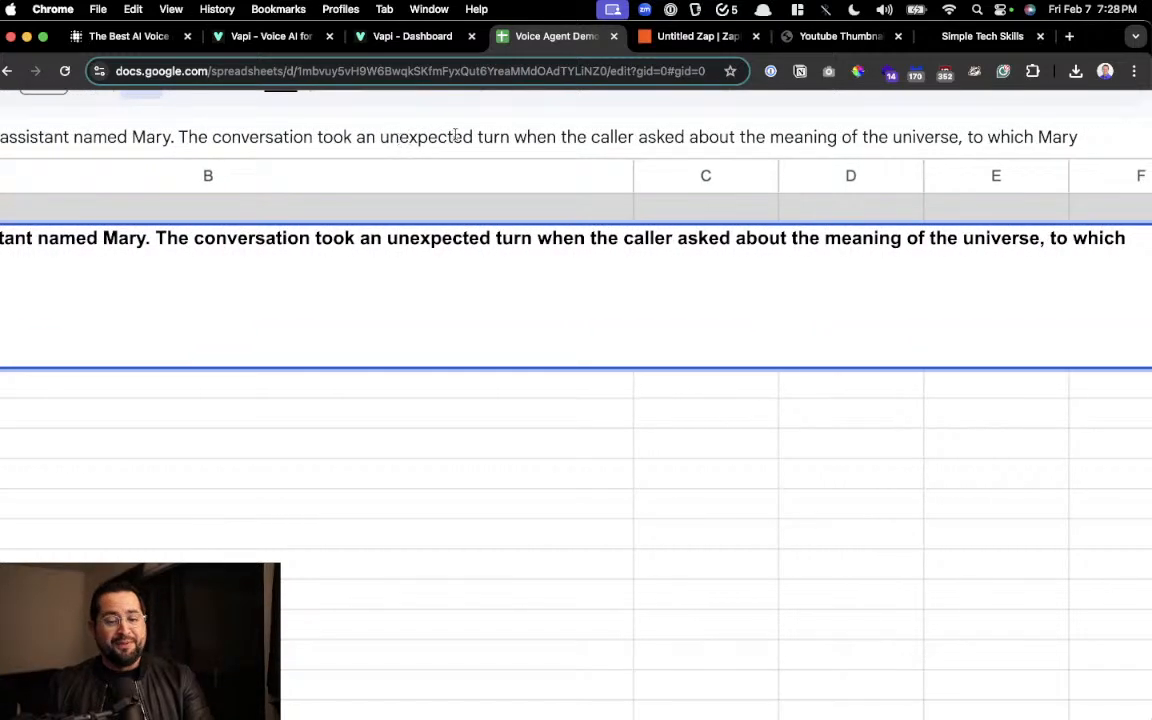
scroll(561, 133, "right", 1)
scroll(561, 133, "right", 1)
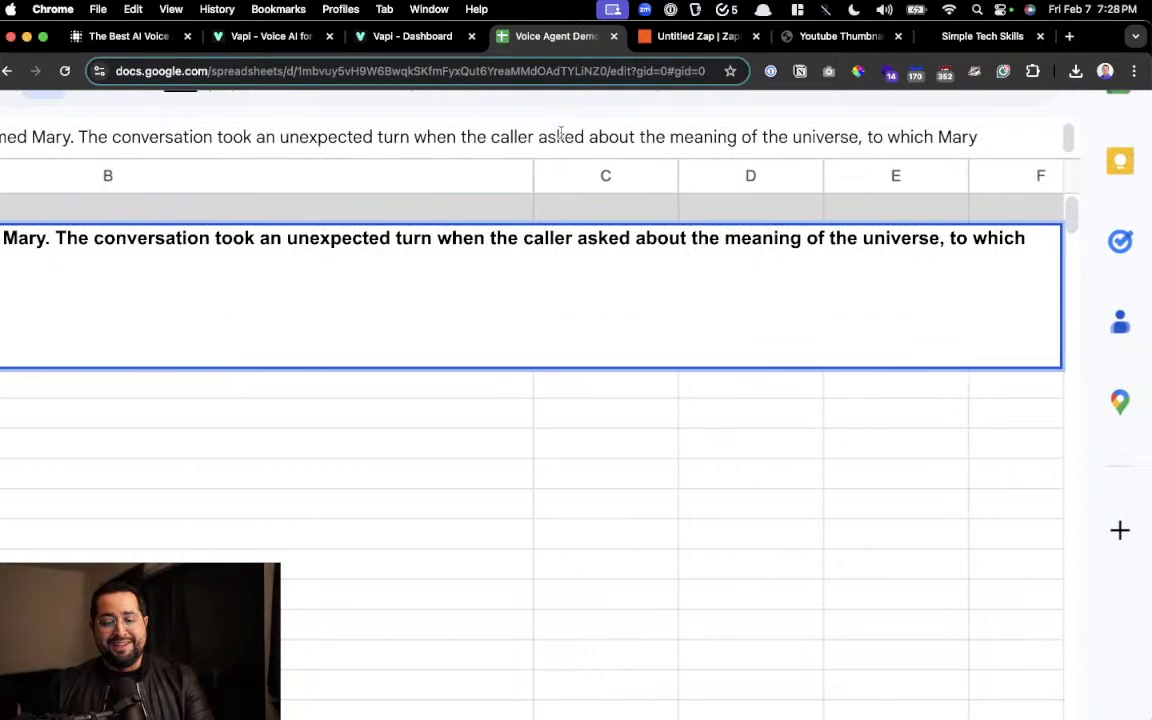
scroll(560, 368, "down", 4)
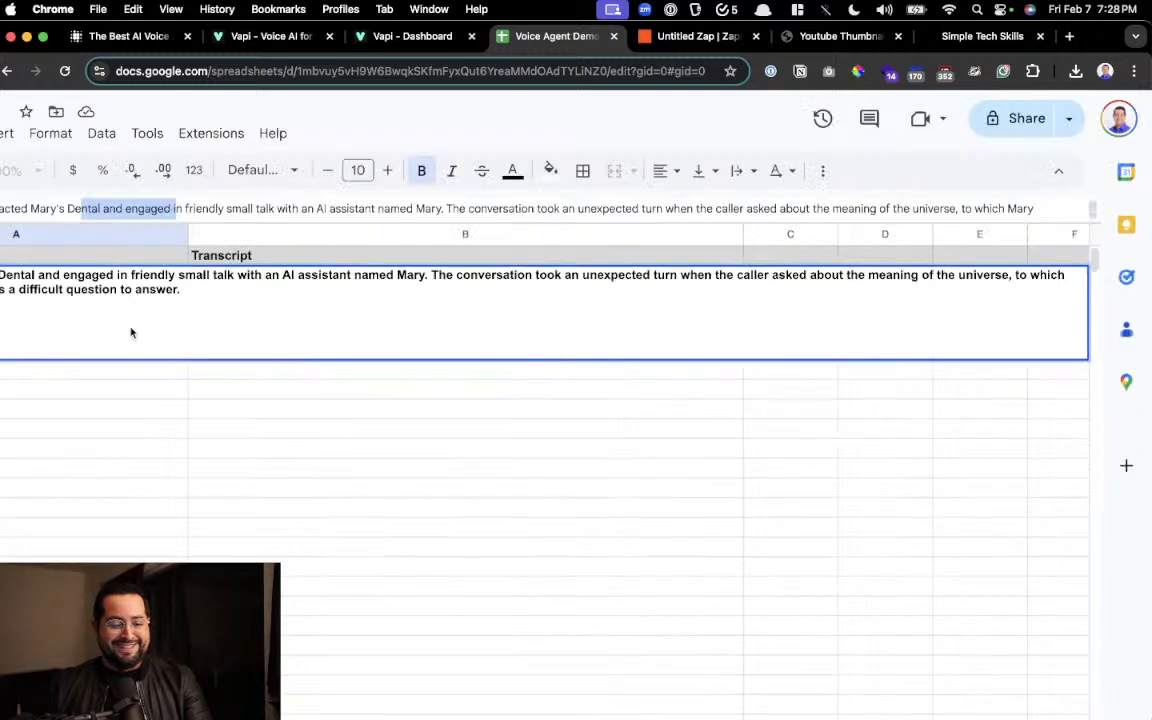
scroll(131, 330, "down", 2)
scroll(131, 329, "down", 1)
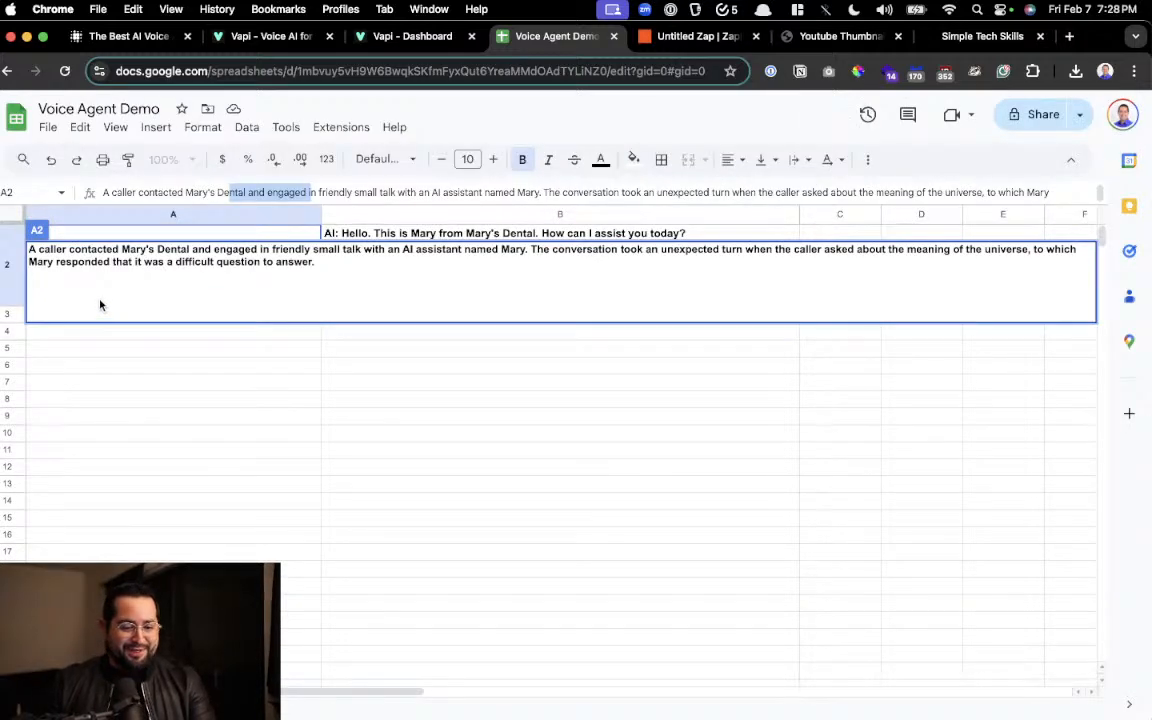
left_click(150, 333)
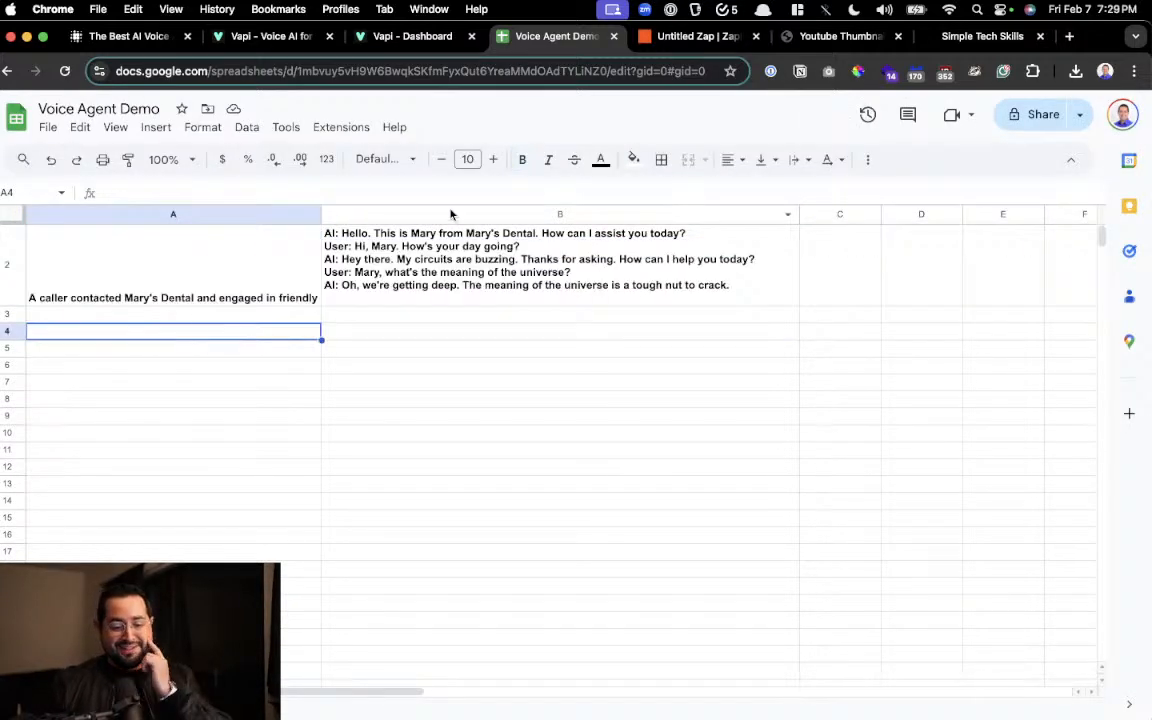
Read the call transcript in cell B2.
left_click(419, 234)
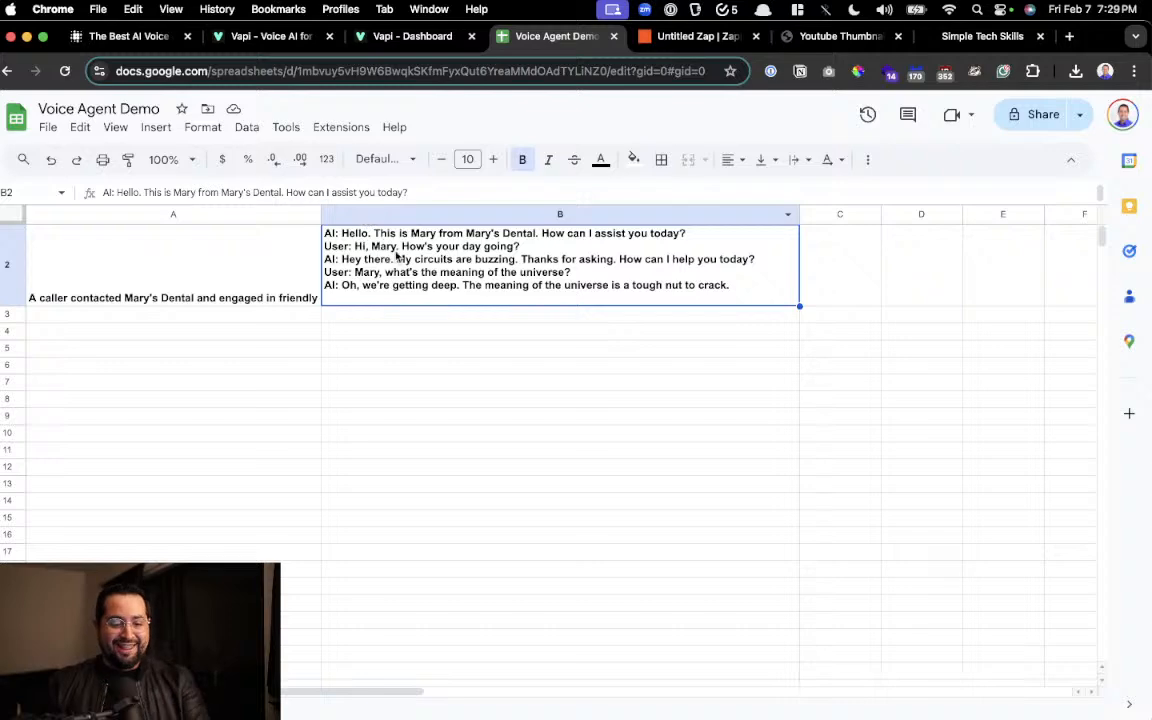
scroll(390, 249, "up", 5)
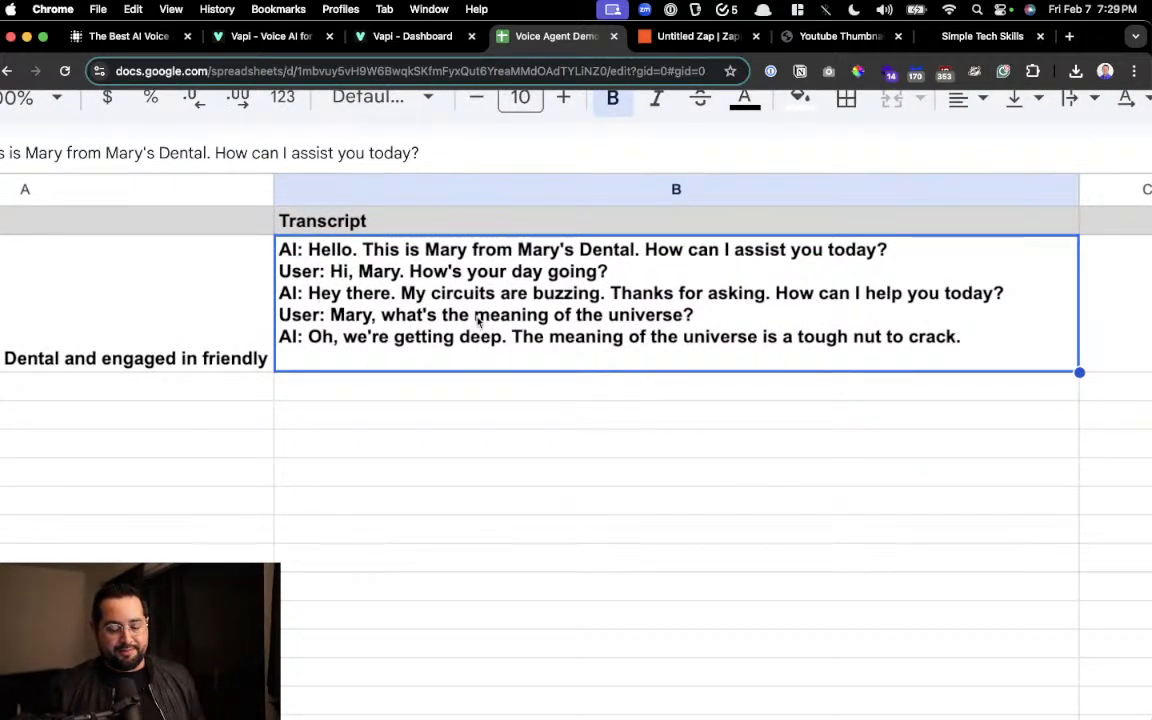
scroll(477, 316, "down", 5)
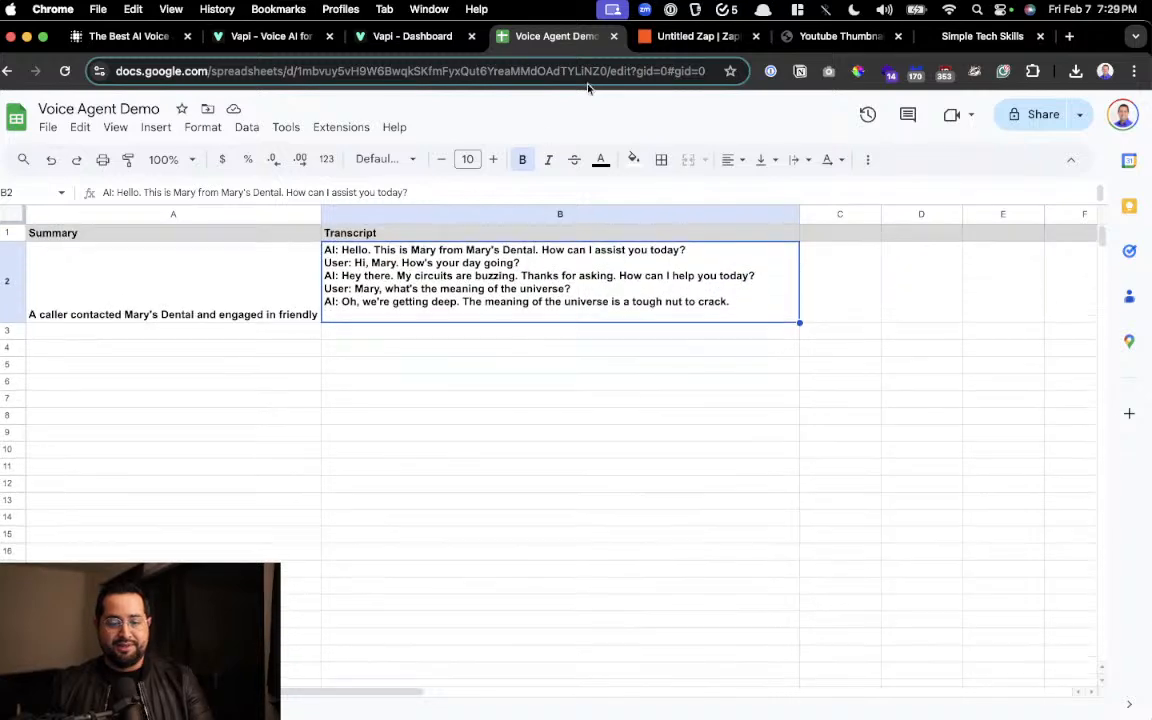
Return to the Zap in Zapier and publish it.
left_click(648, 40)
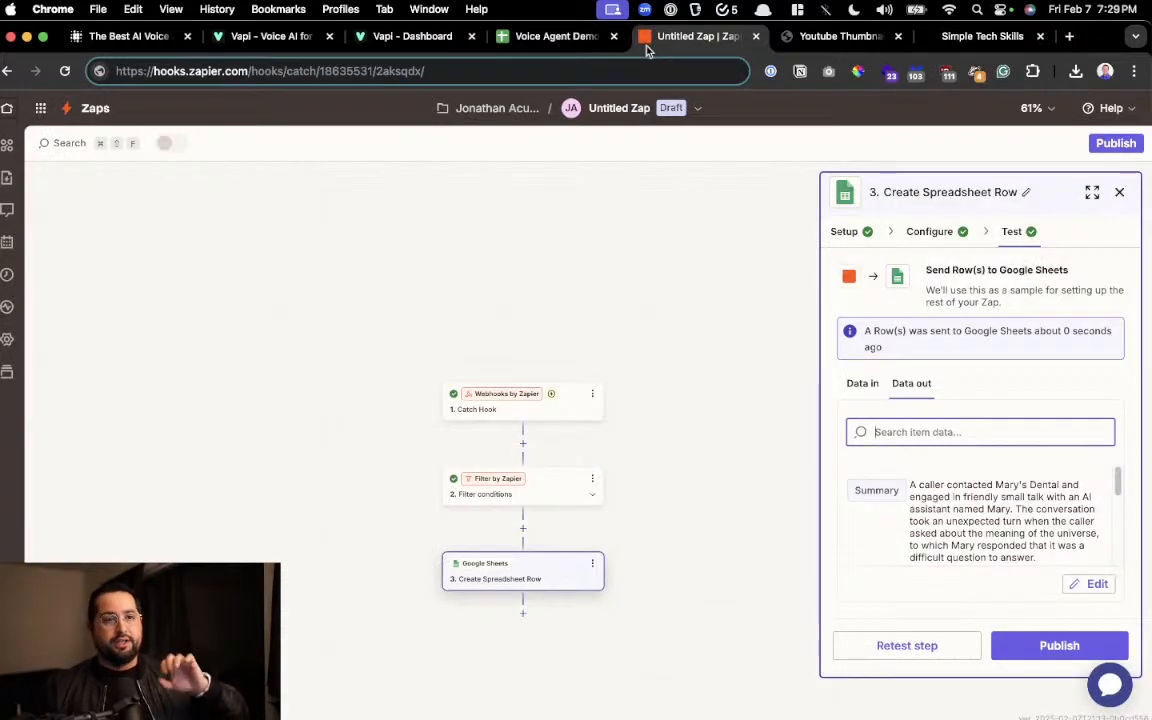
left_click(1016, 638)
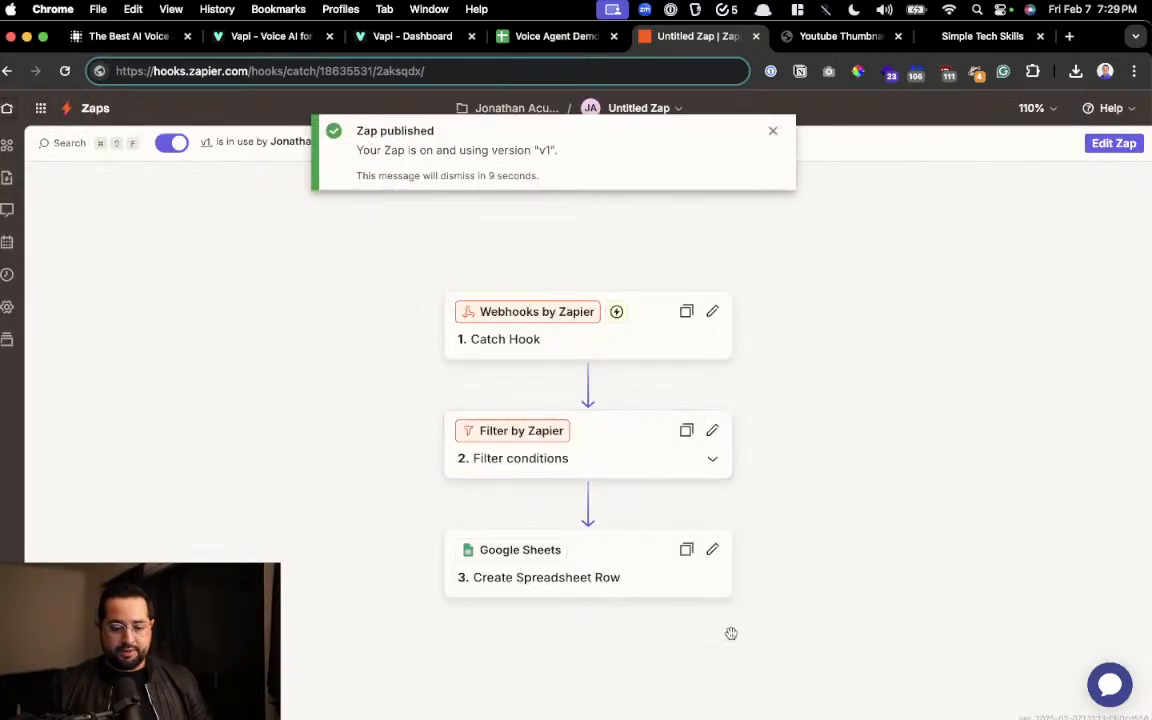
left_click_drag(731, 633, 718, 589)
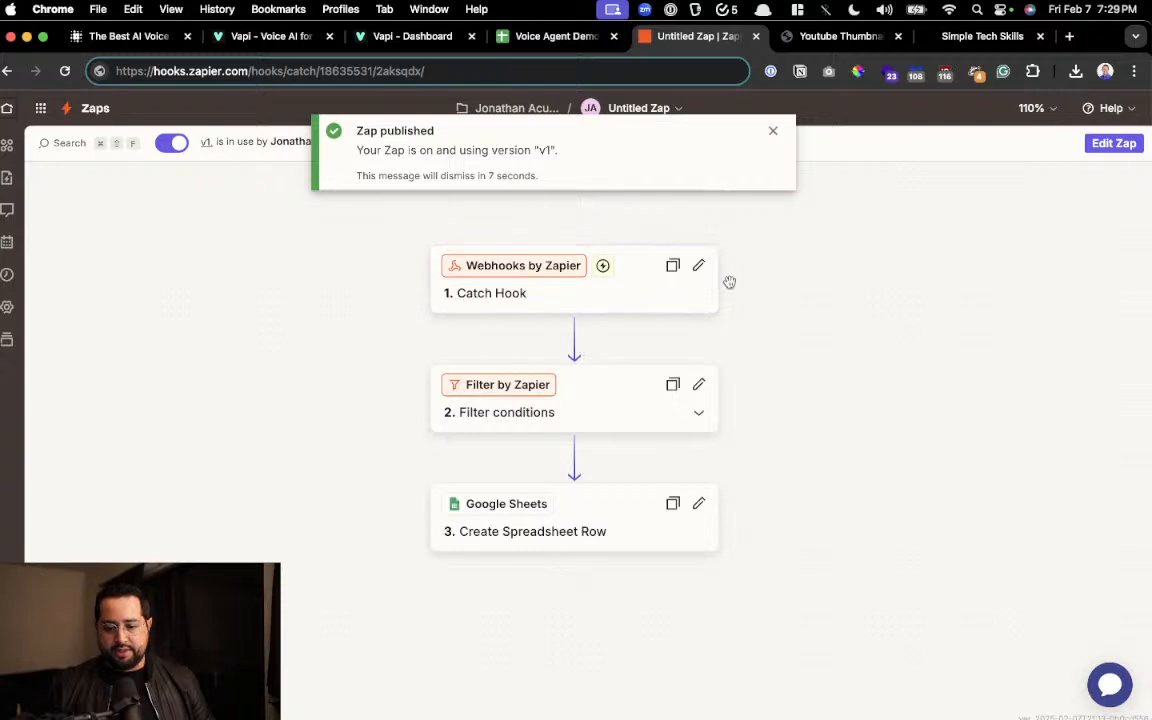
Open the published Zap for editing and add an Email by Zapier action after the Create Spreadsheet Row step.
left_click(1128, 146)
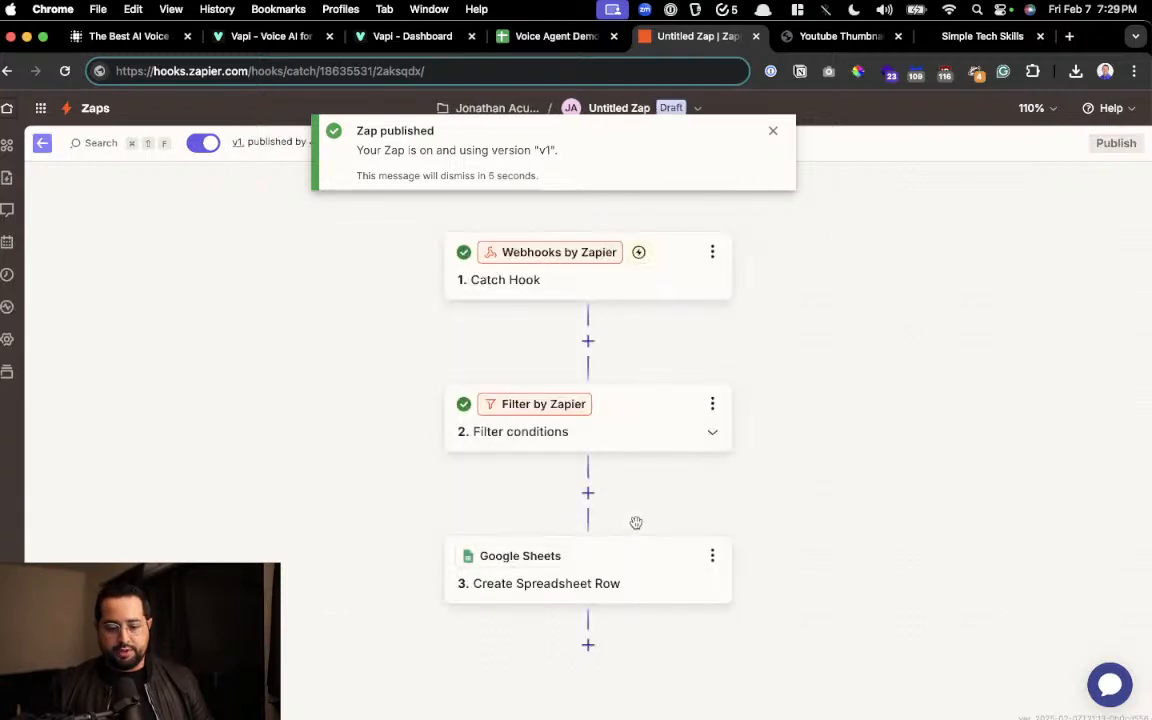
left_click_drag(724, 641, 694, 555)
left_click(560, 561)
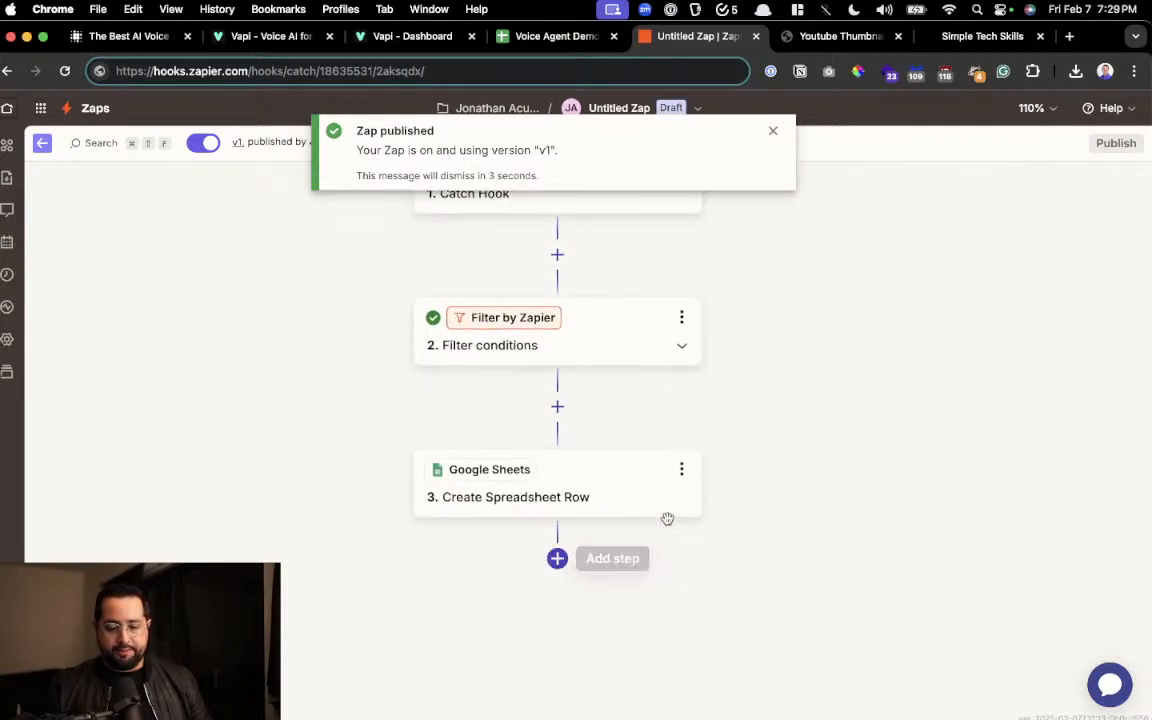
left_click(772, 131)
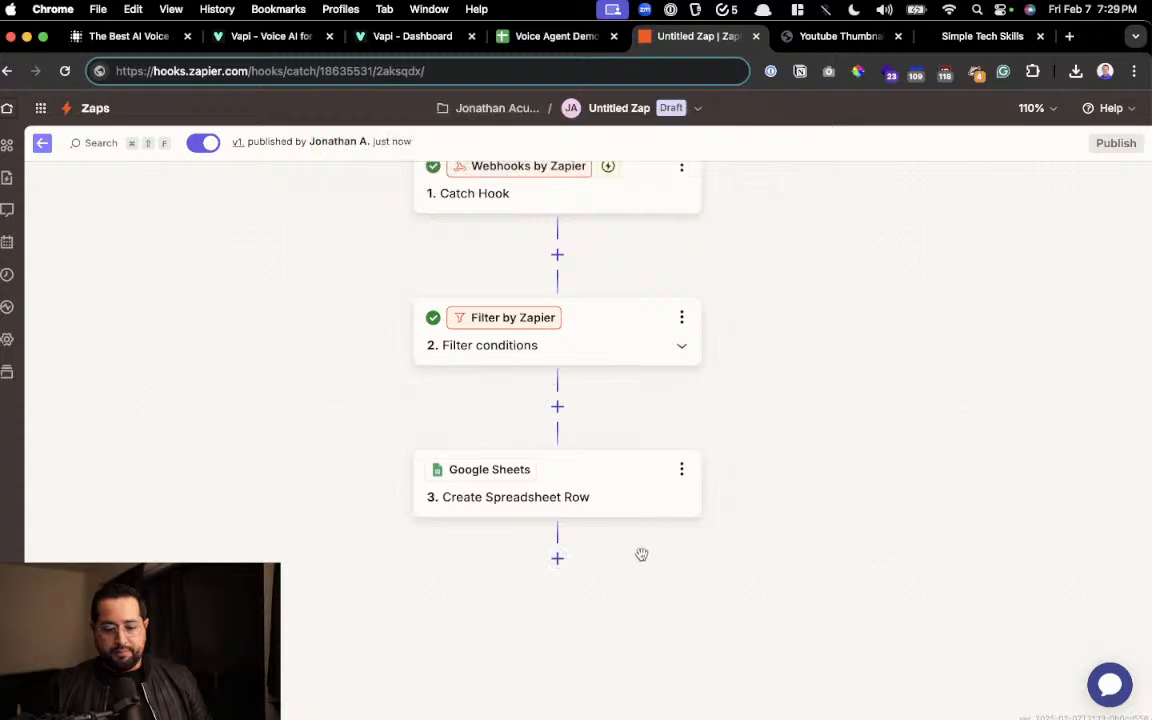
left_click(558, 561)
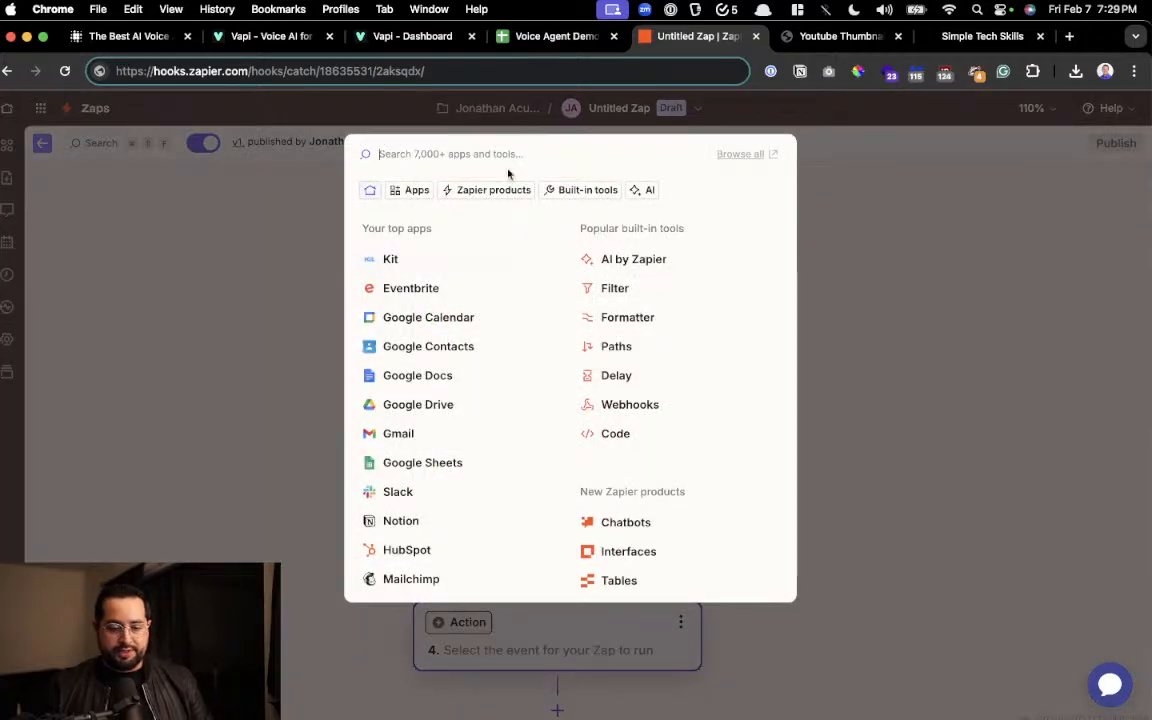
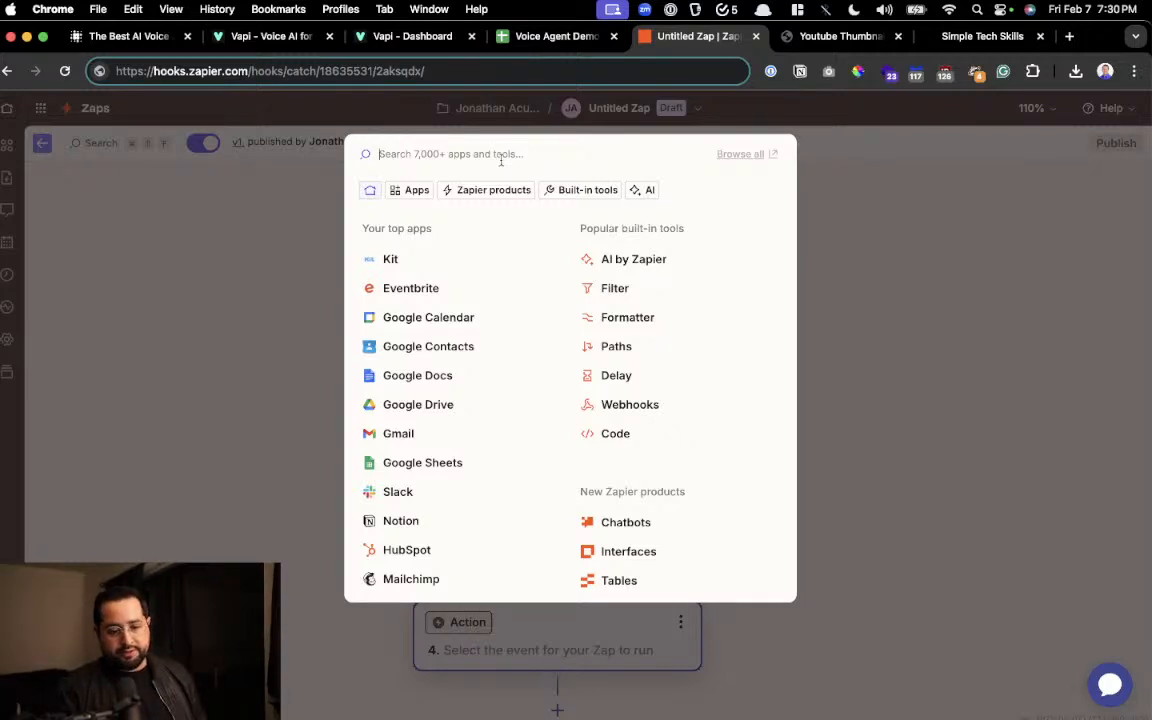
type("email")
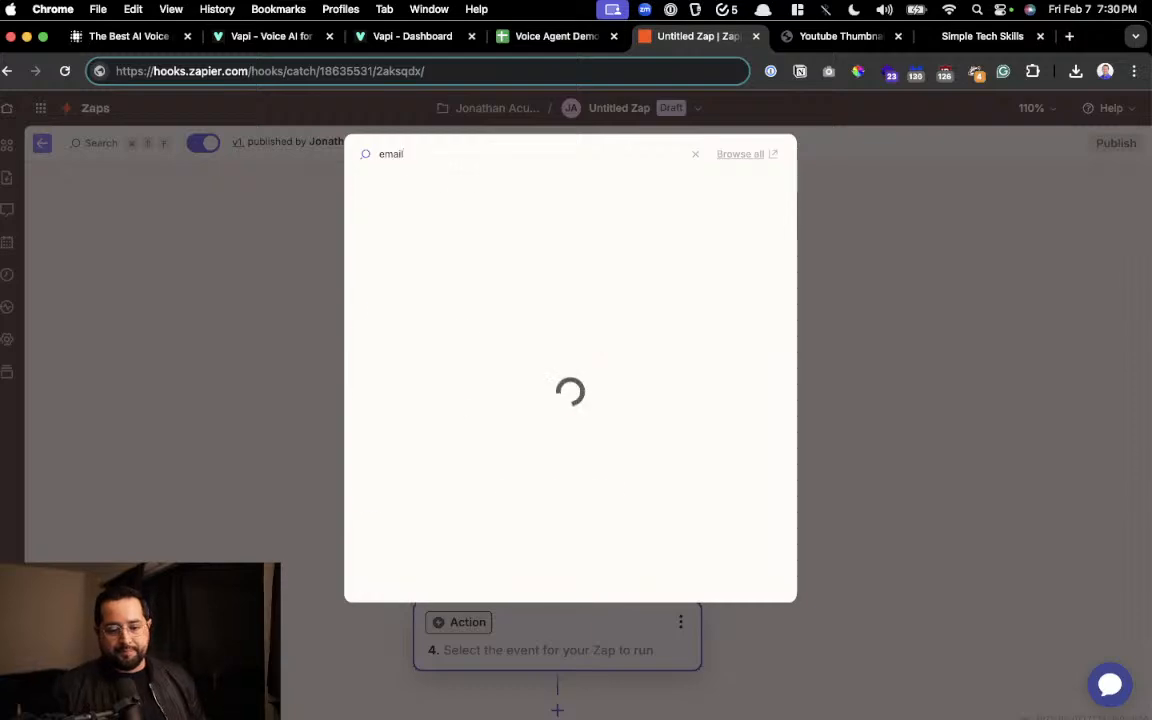
left_click(420, 224)
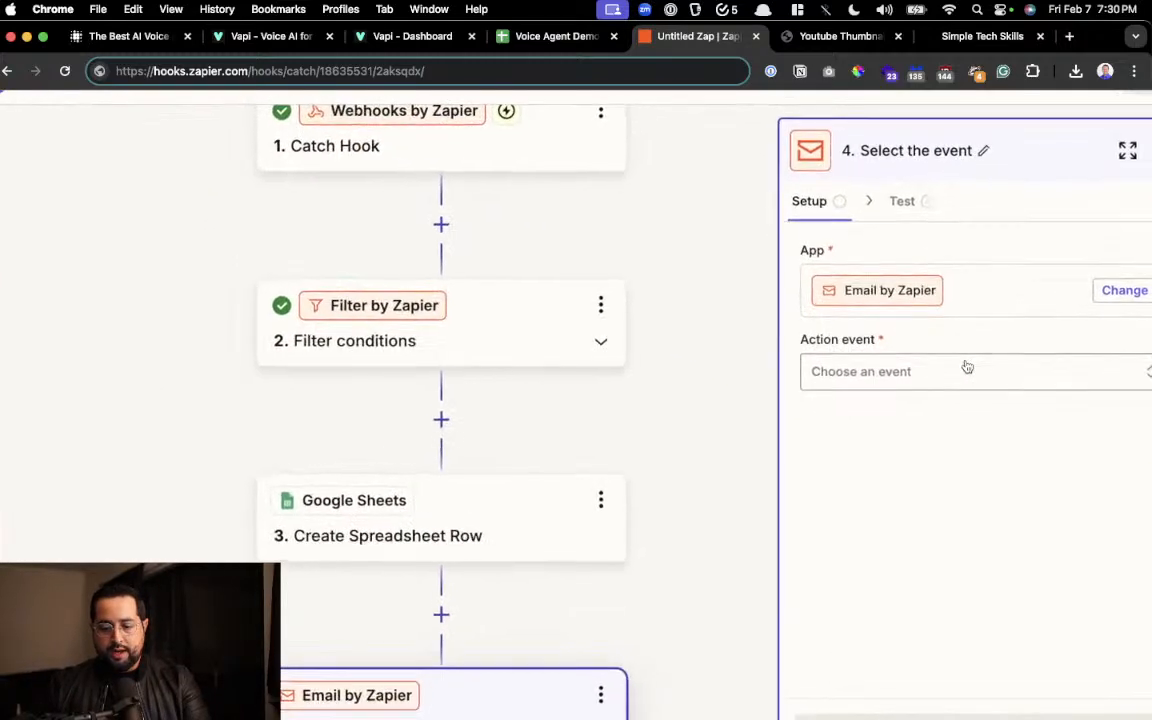
Set the email action's event to Send Outbound Email and continue to its configuration.
left_click(955, 372)
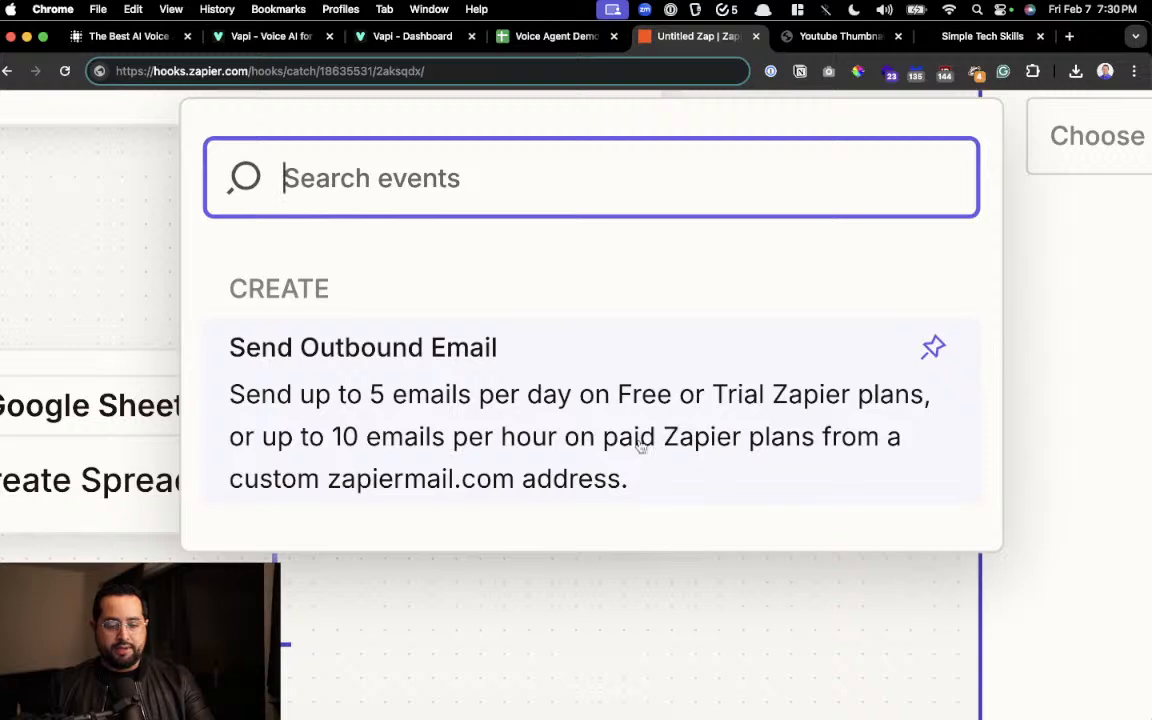
left_click(560, 446)
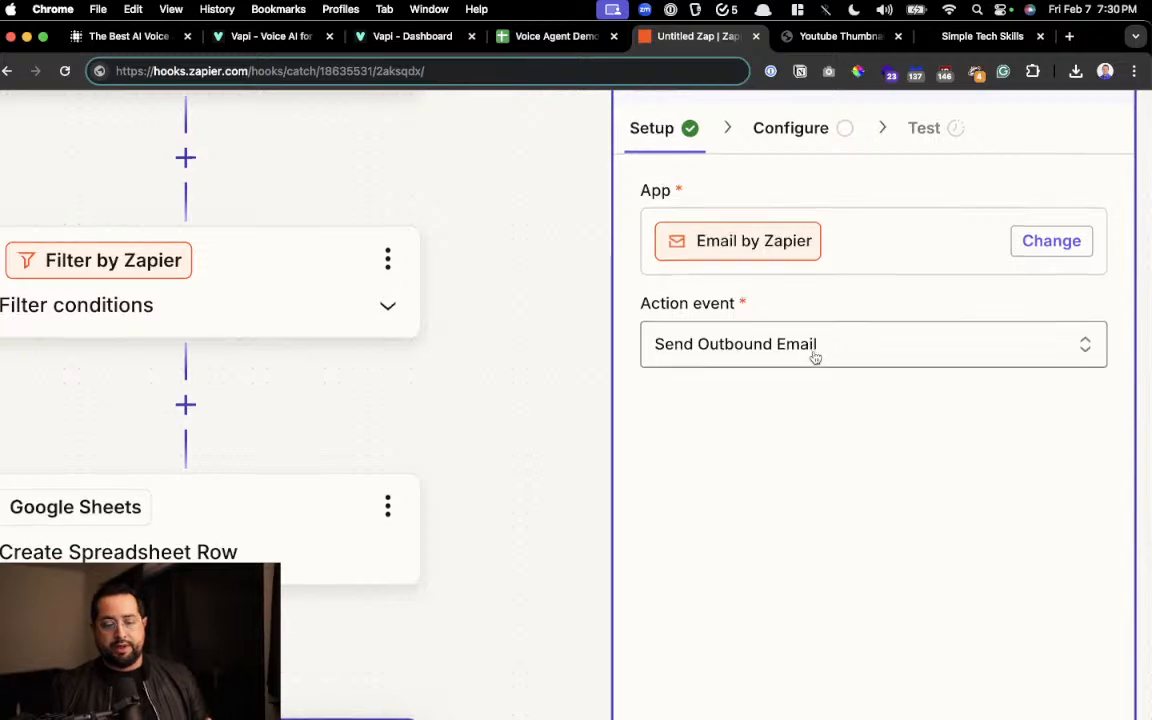
left_click(830, 600)
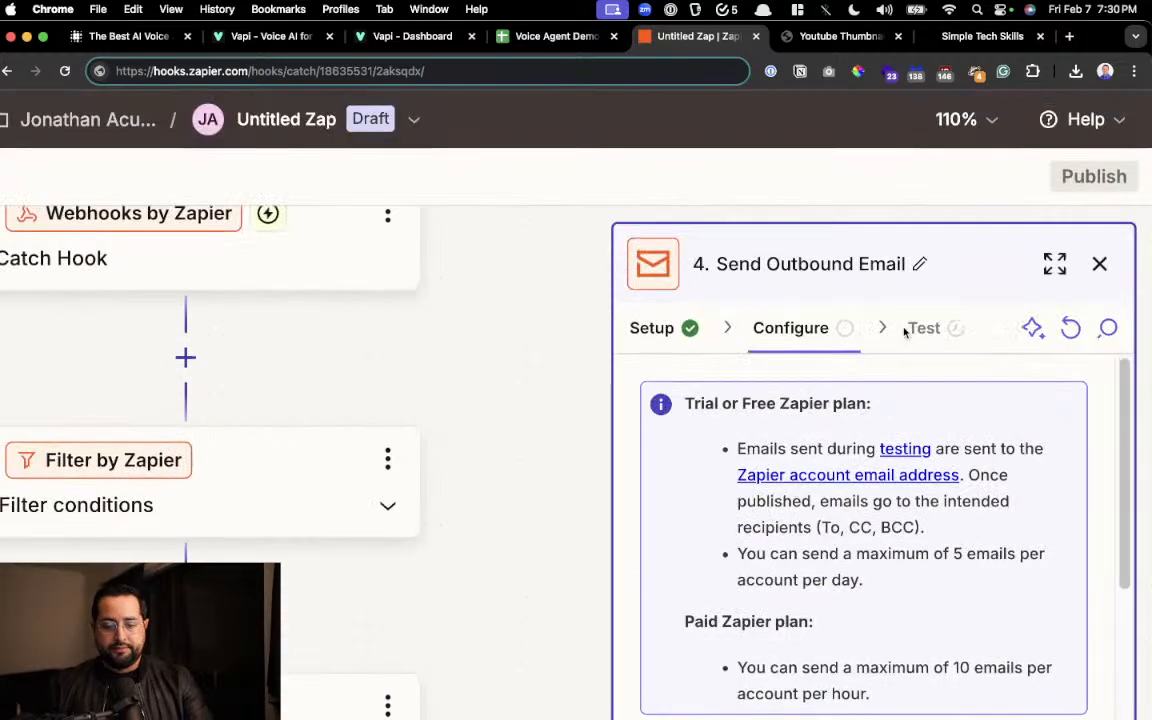
Fill in the recipient's email address and set the email subject to "New Call".
scroll(905, 332, "down", 5)
key("super+minus")
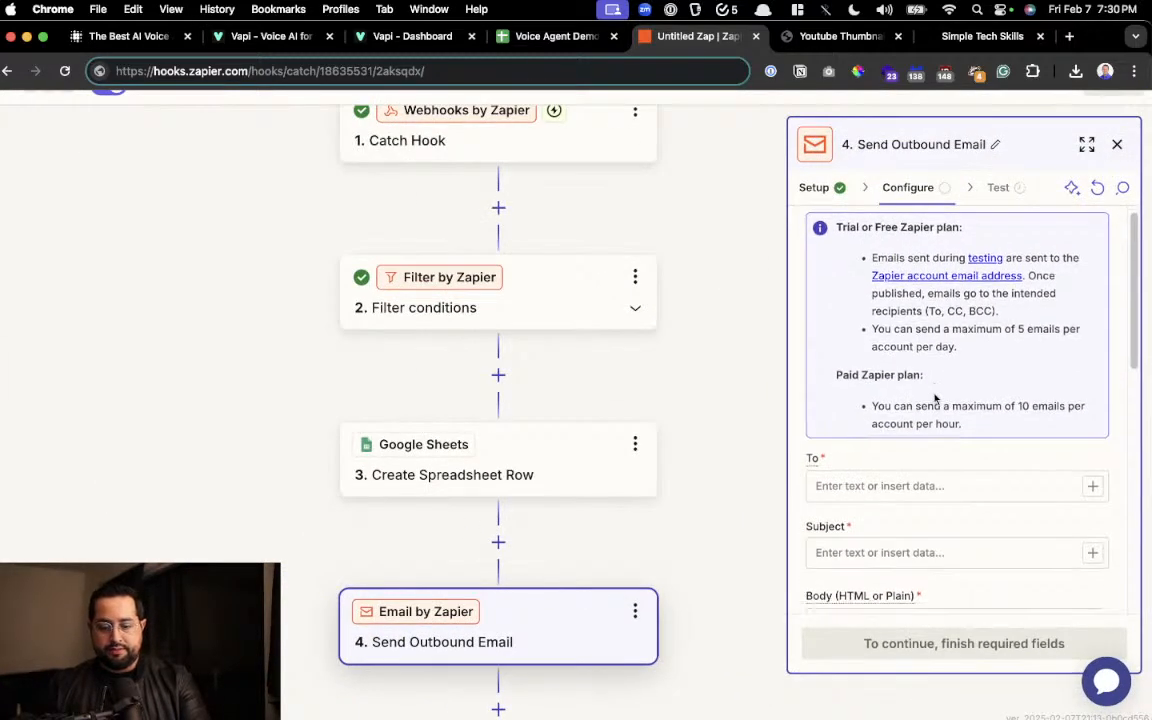
scroll(935, 398, "down", 7)
scroll(913, 301, "up", 2)
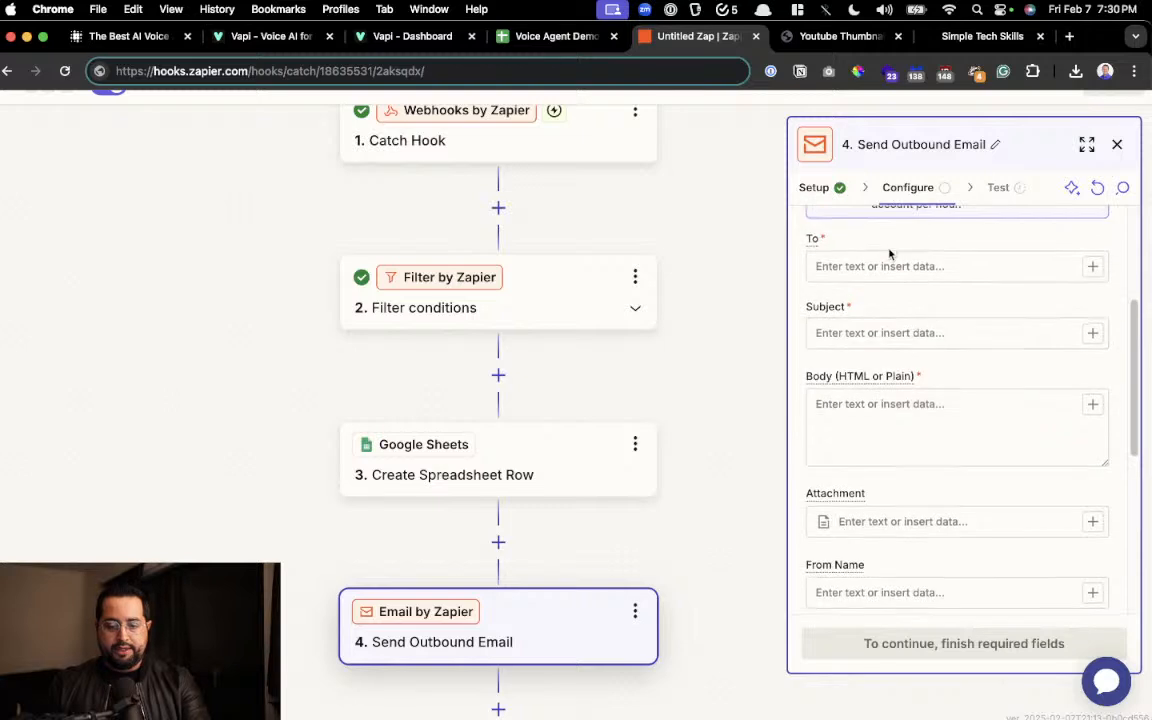
left_click(881, 266)
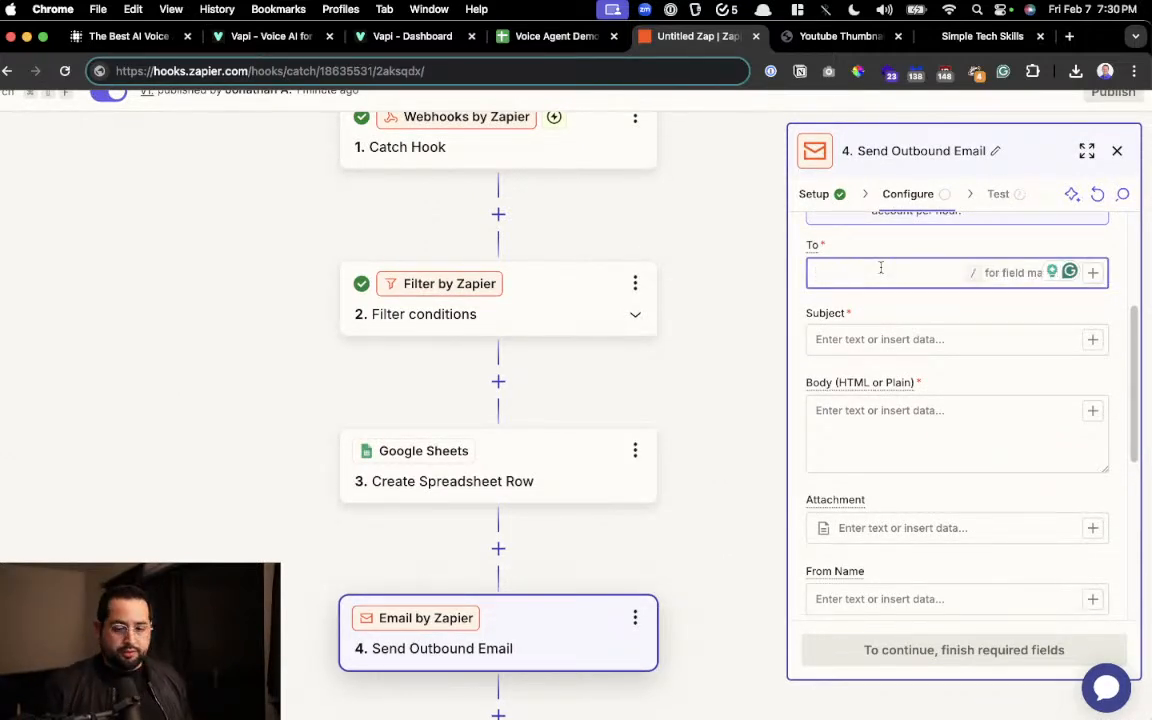
key("super+v")
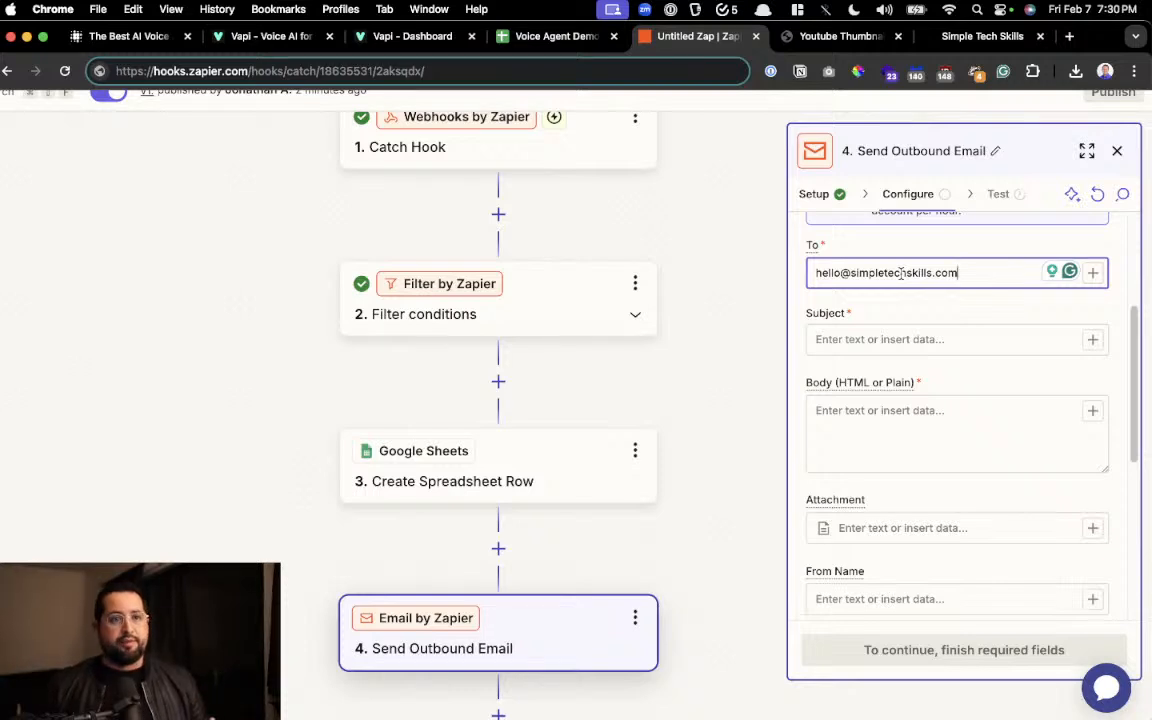
left_click(900, 336)
type("New Call")
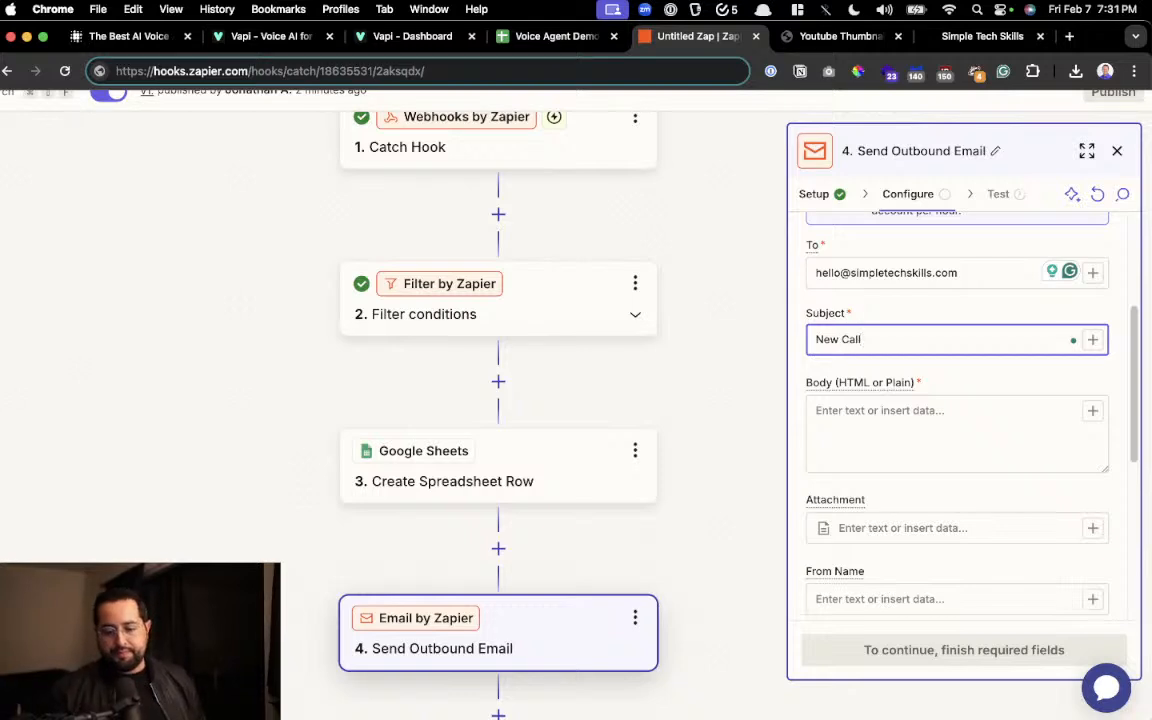
Start the email body with the line "New caller" and, after a blank line, the label "Summary:".
left_click(914, 432)
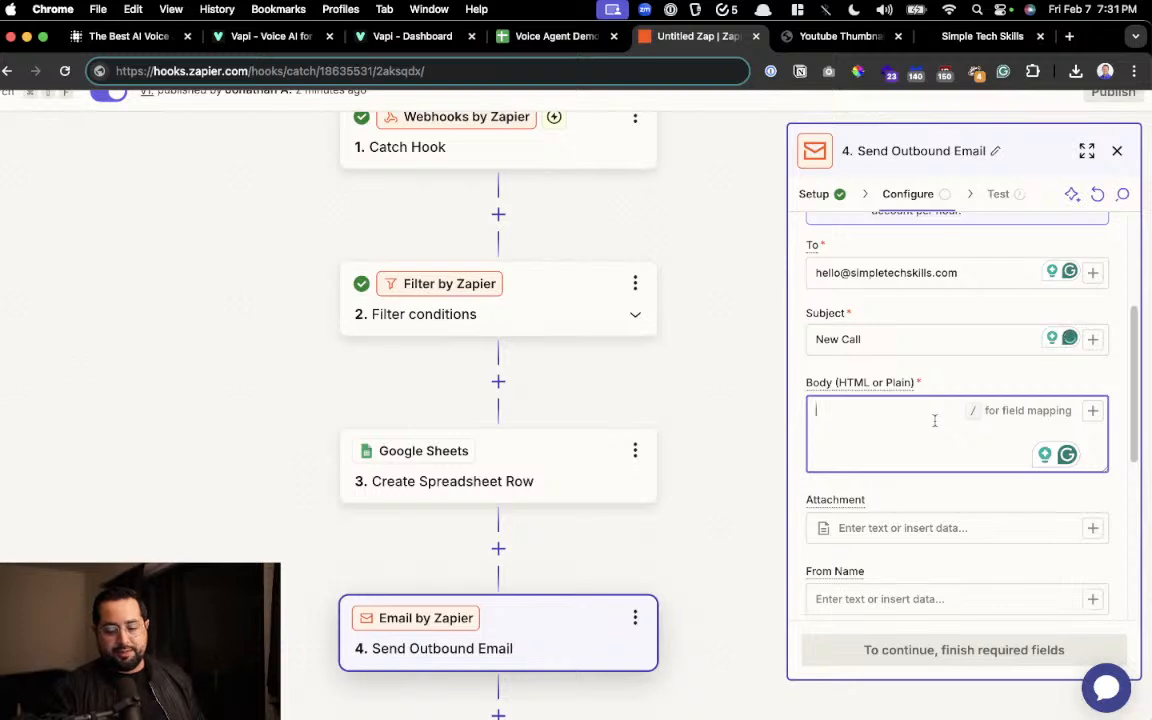
type("New")
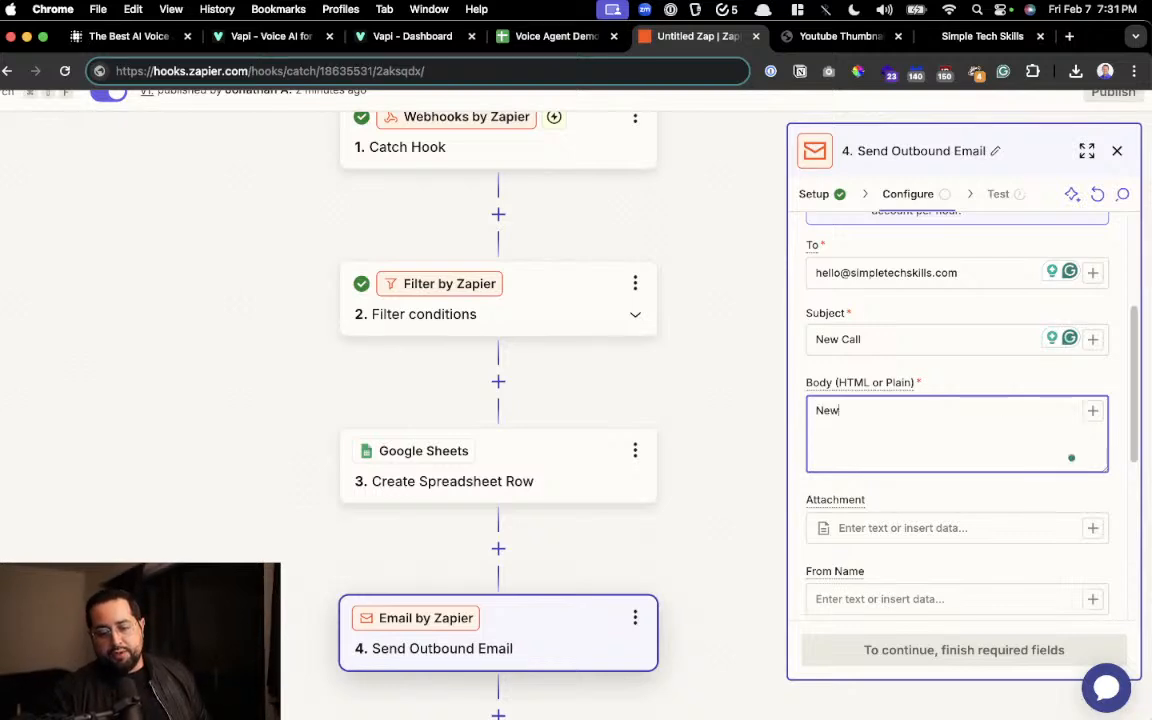
type(" caller")
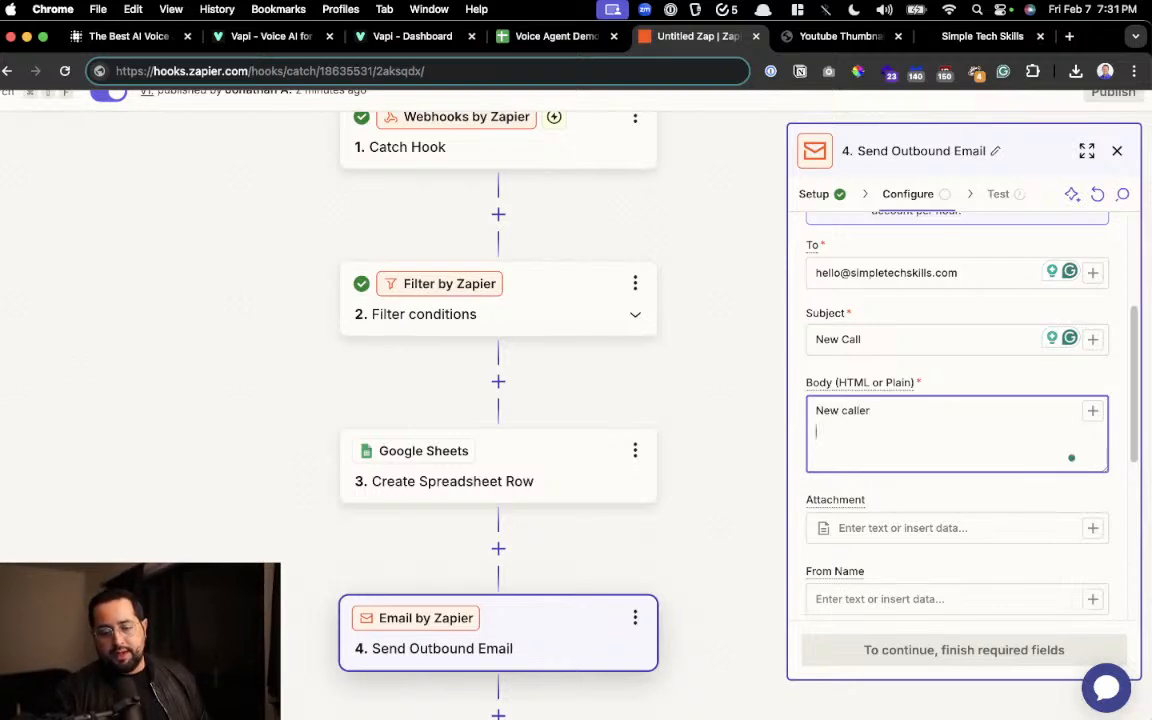
key("Return")
type("Summ")
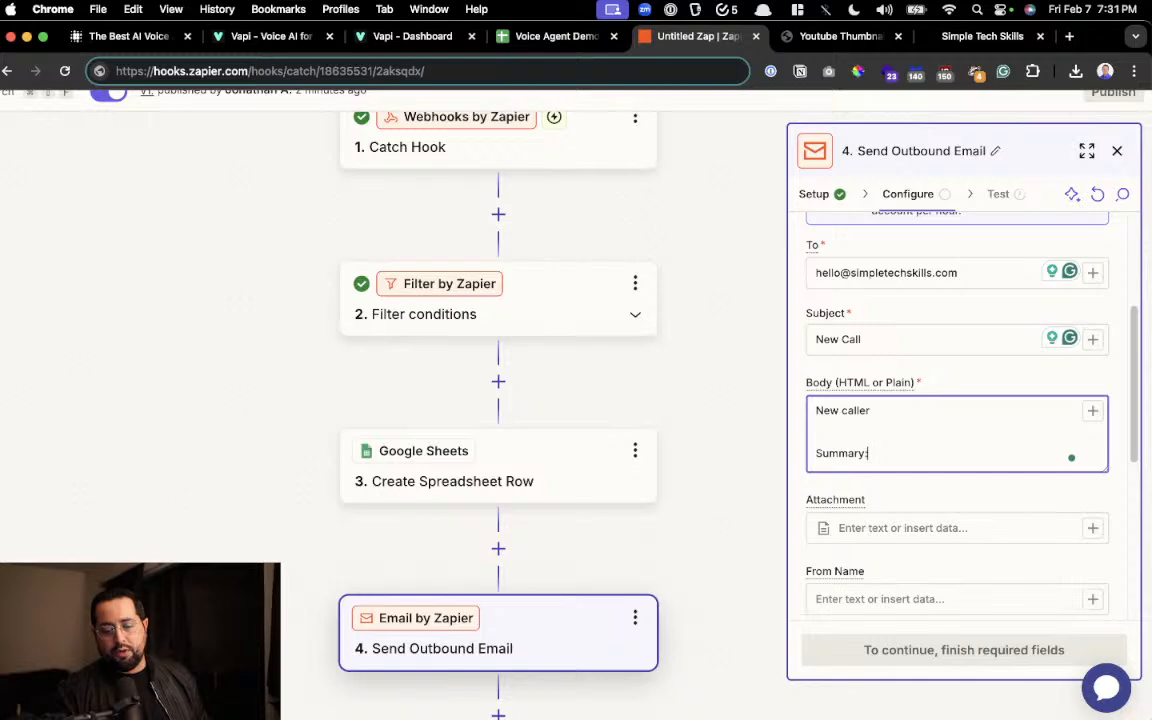
type("ary:")
key("Return")
key("Return")
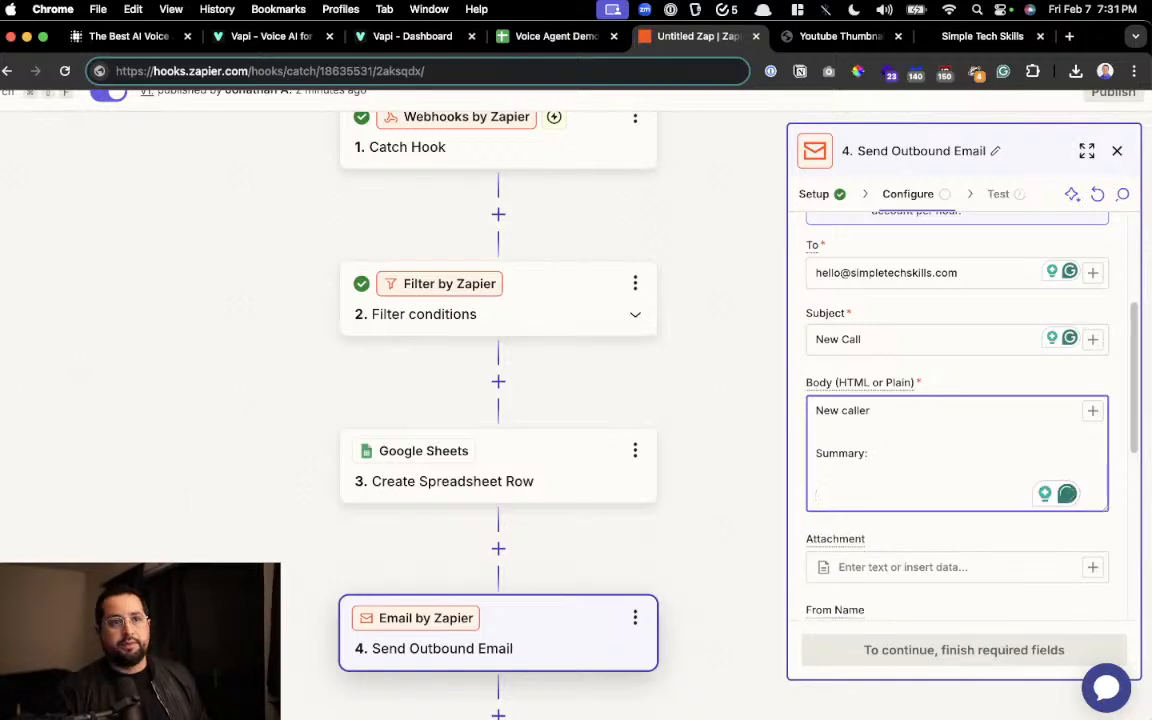
Expand the Send Outbound Email configuration into the large editor view.
left_click(954, 382)
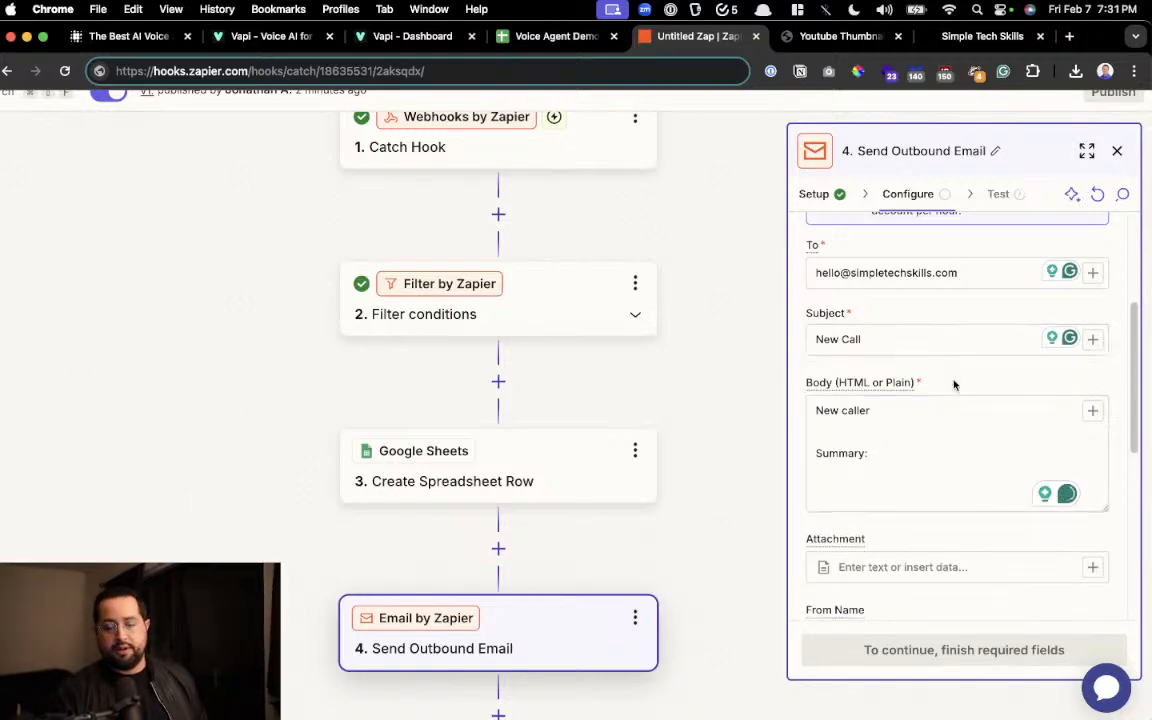
scroll(966, 363, "up", 5)
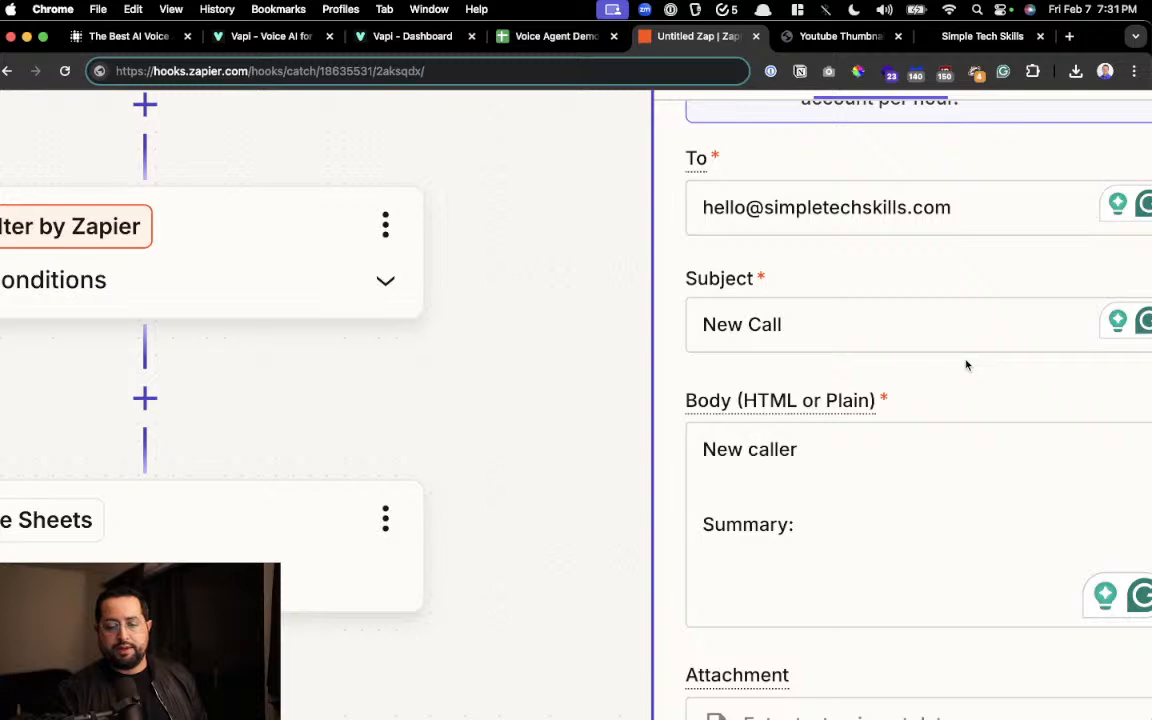
scroll(966, 365, "down", 5)
left_click(1090, 196)
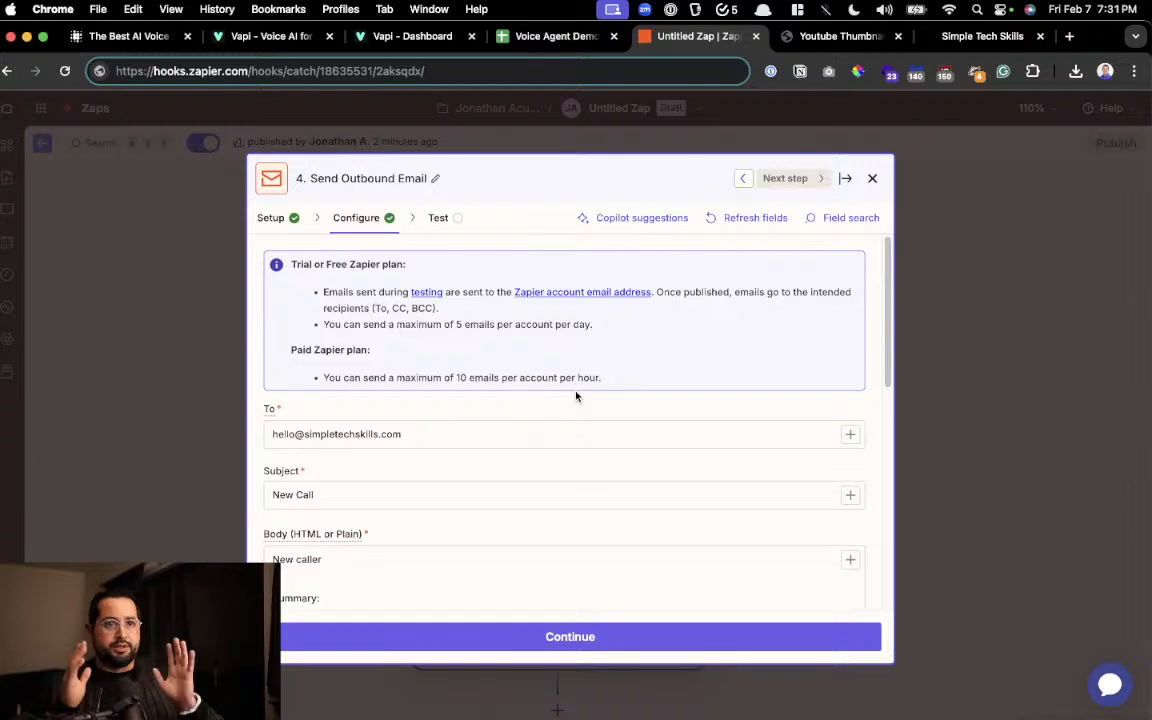
Add the label "Transcription:" below "Summary:" in the email body, separated by a blank line.
scroll(576, 397, "up", 5)
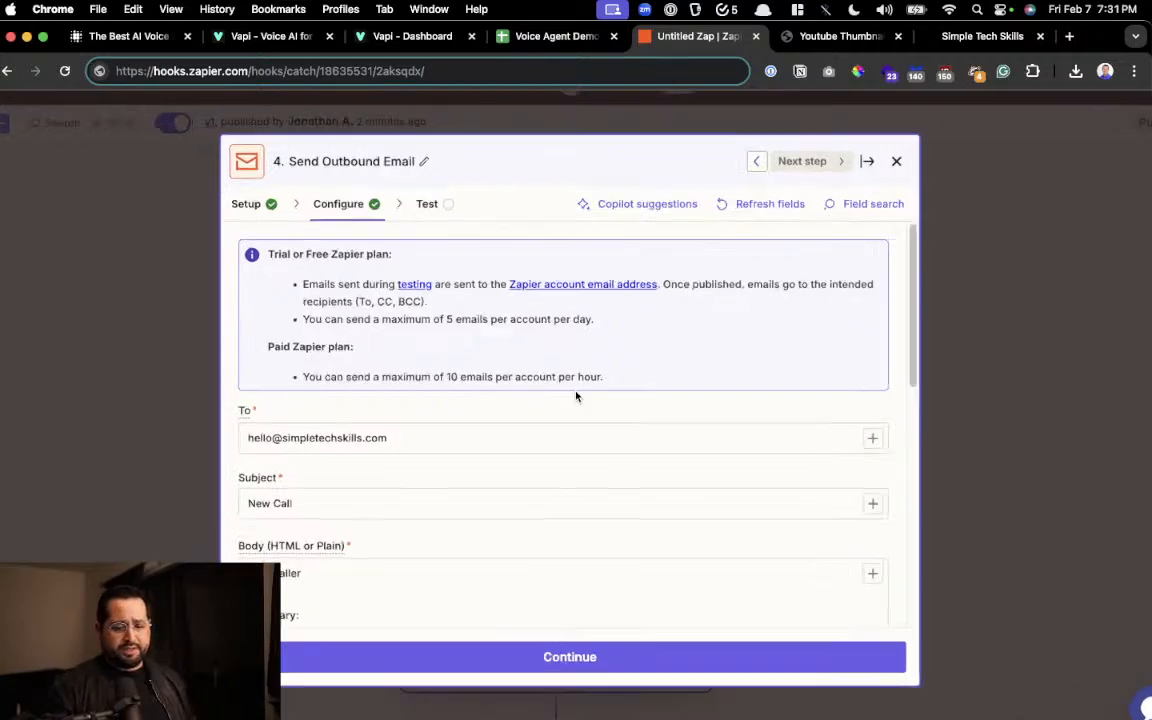
scroll(576, 405, "down", 1)
scroll(575, 414, "down", 1)
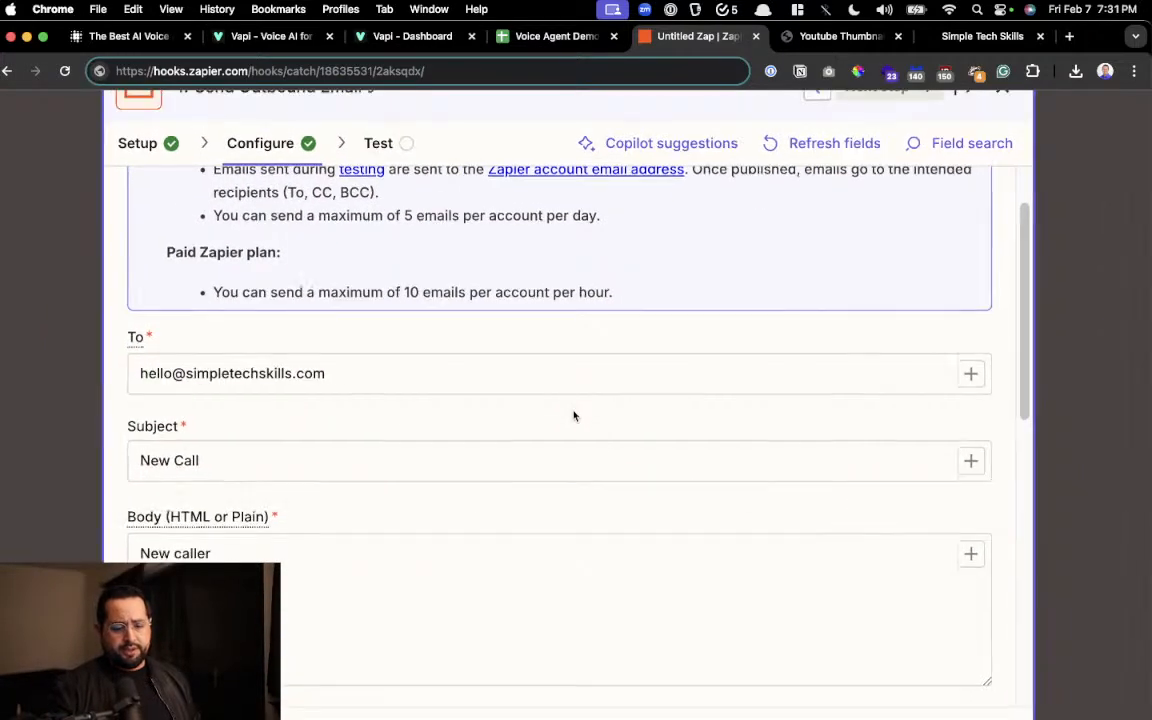
scroll(574, 416, "down", 5)
left_click(340, 406)
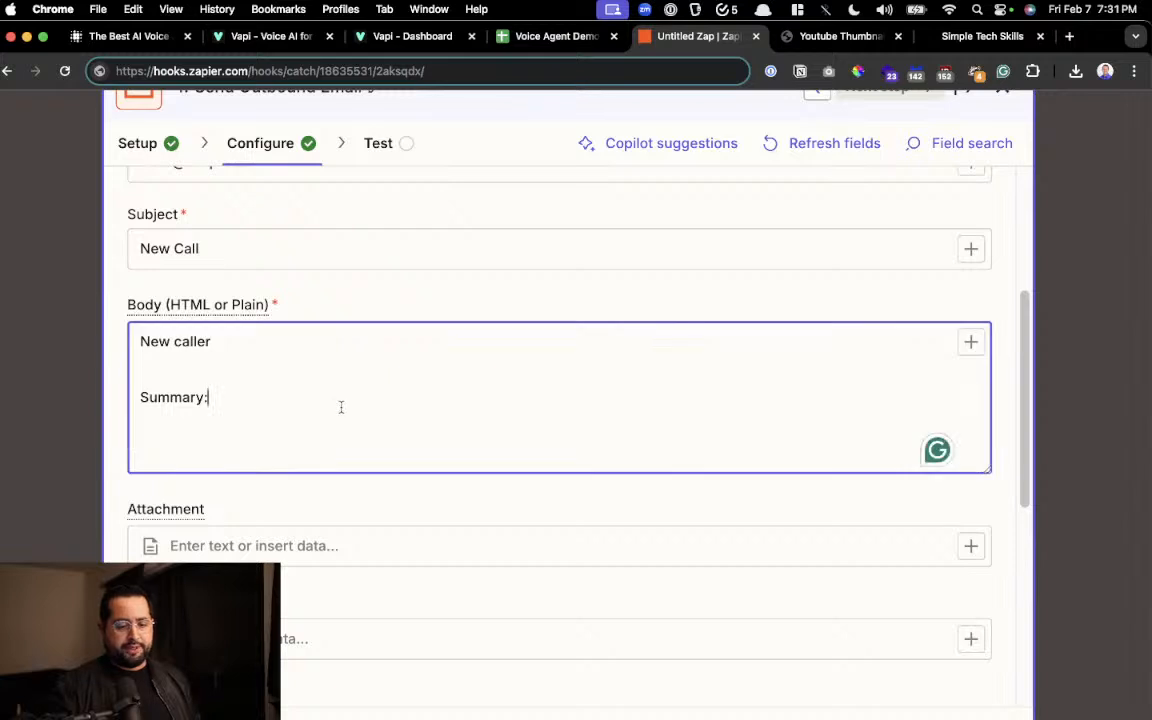
key("Return")
key("Return")
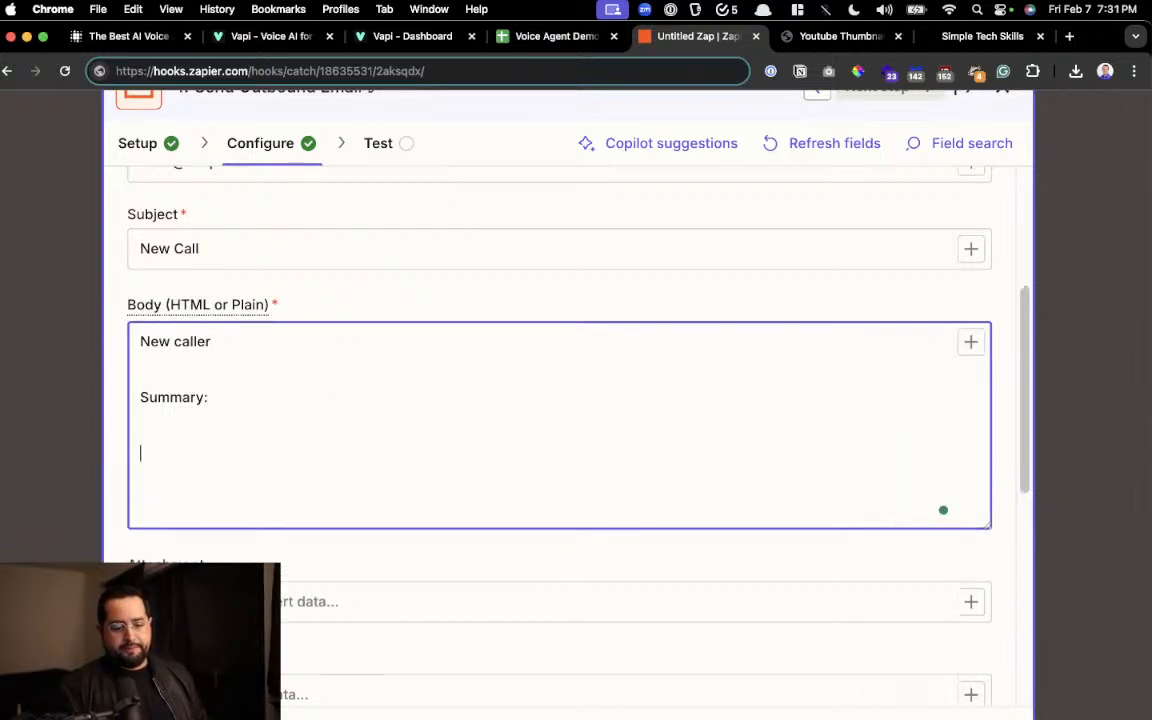
type("Transcription:")
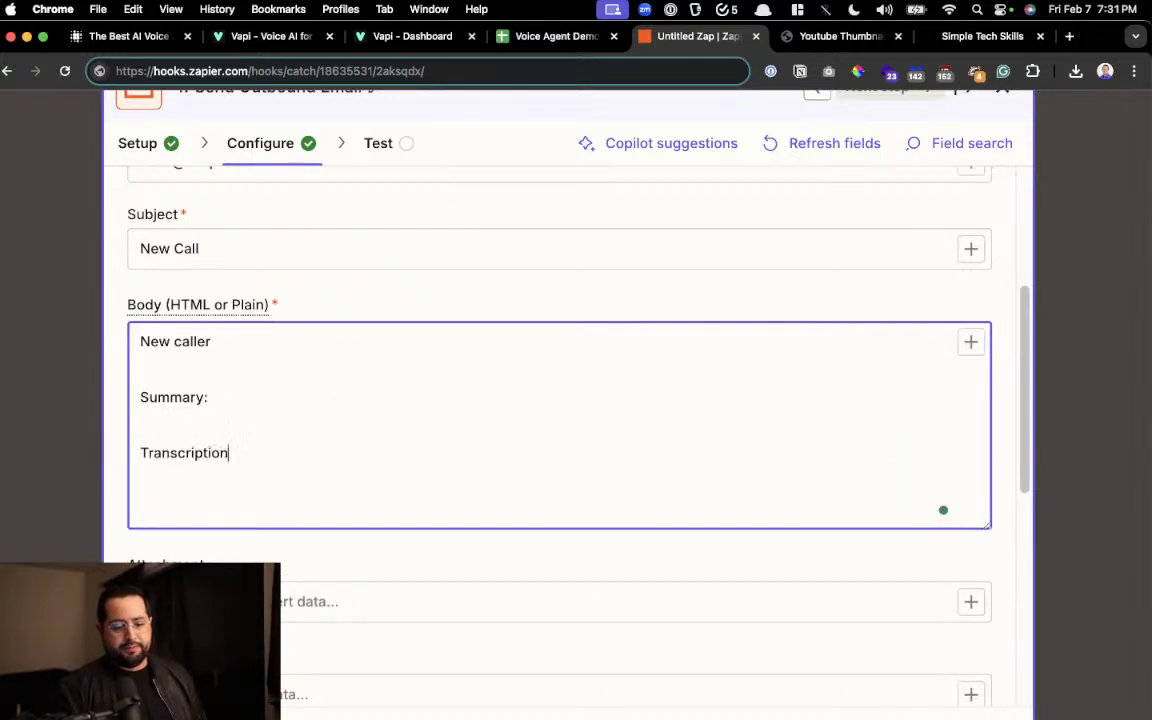
key("Return")
key("Return")
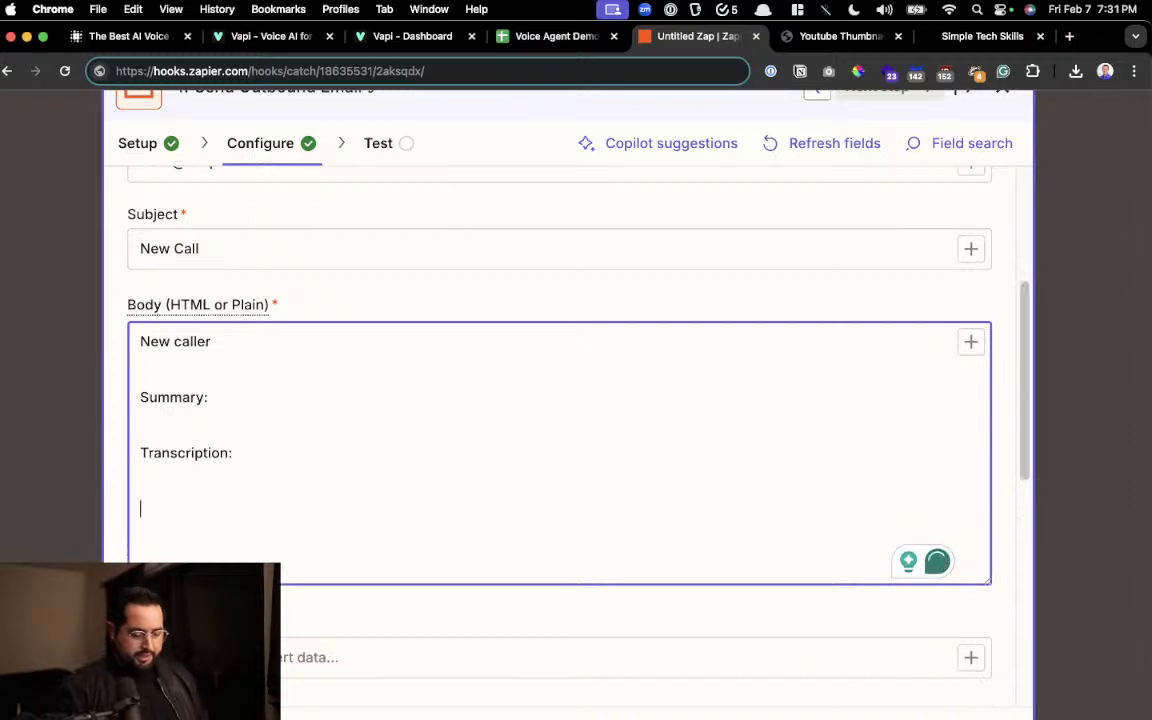
End the email body with the sign-off "Thank you," and the AI agent's name on the following line.
type("Thankyo")
key("BackSpace")
key("BackSpace")
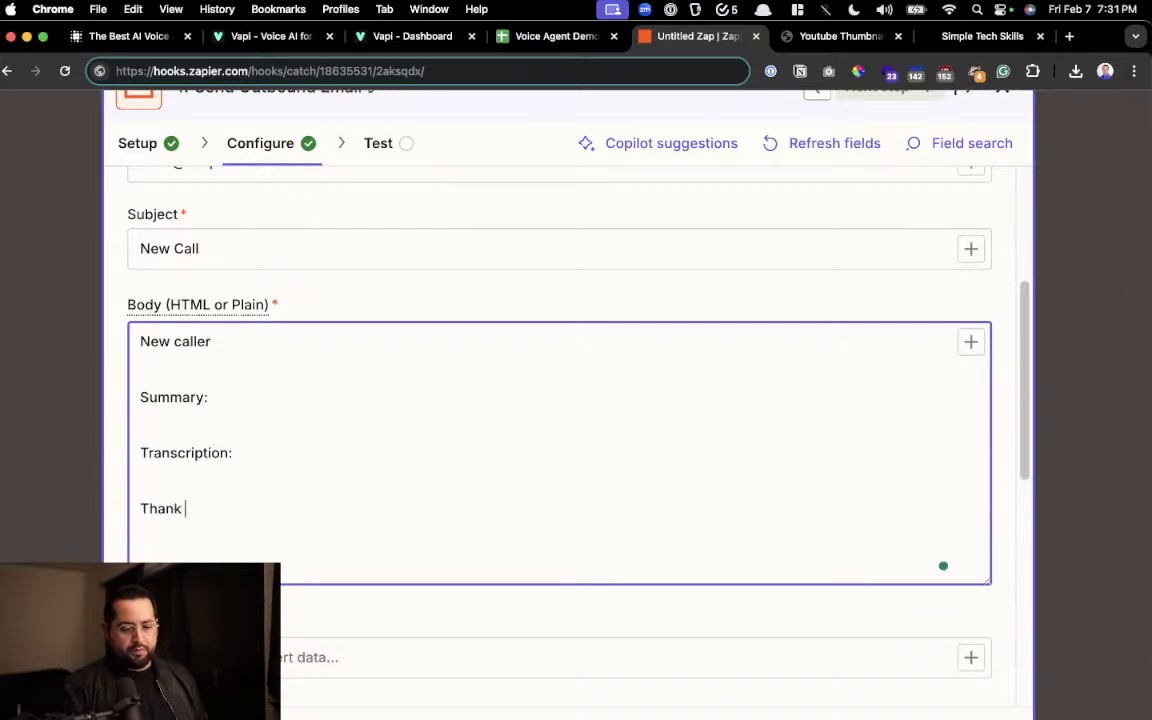
type("you,")
key("Return")
type("Al Jonathan")
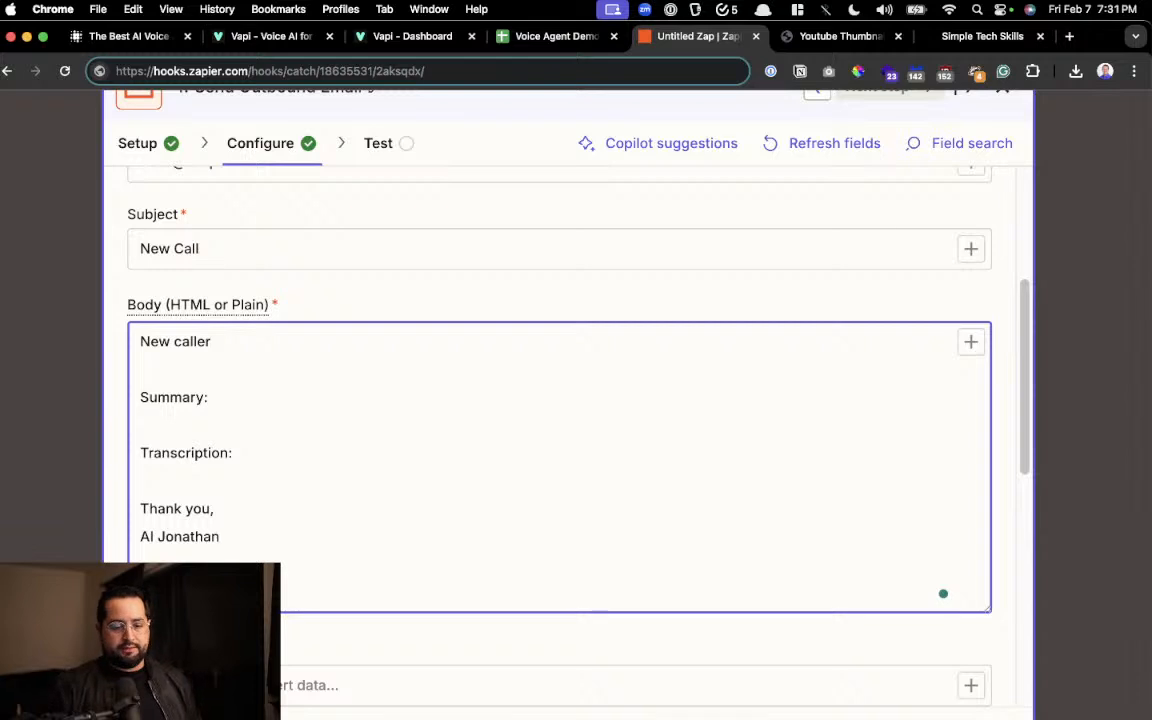
Insert the webhook's Message Summary field into the email body on its own line below the "Summary:" label.
scroll(560, 400, "up", 1)
left_click(244, 438)
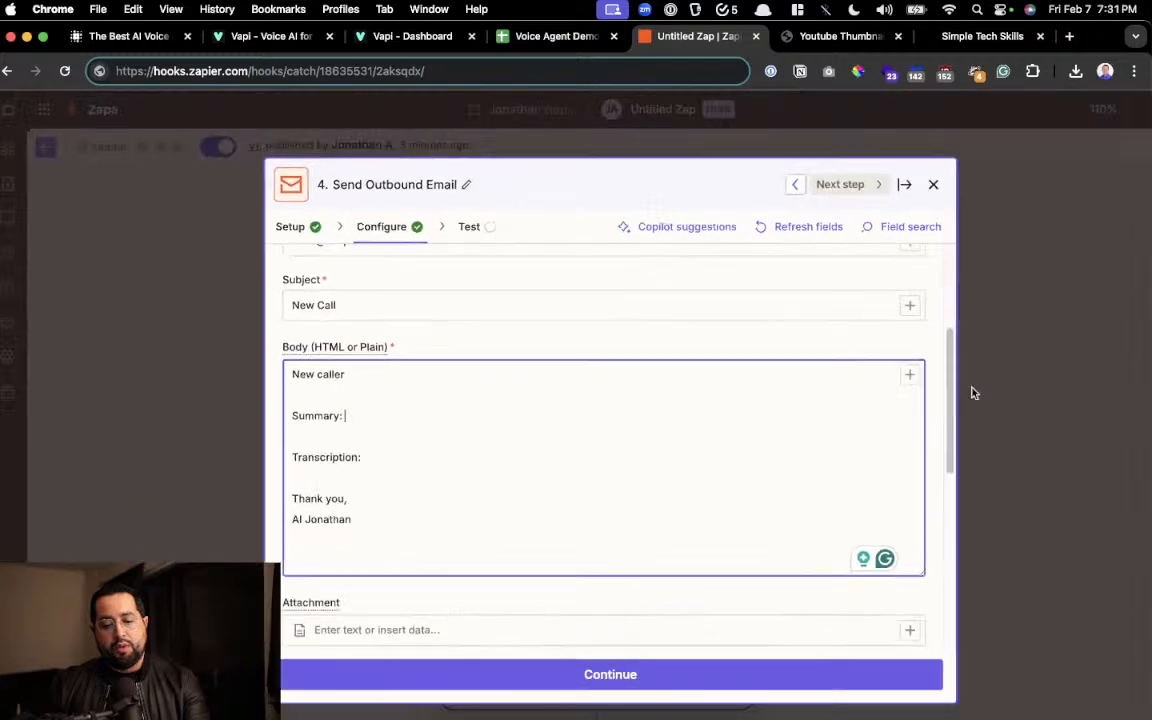
scroll(858, 358, "up", 4)
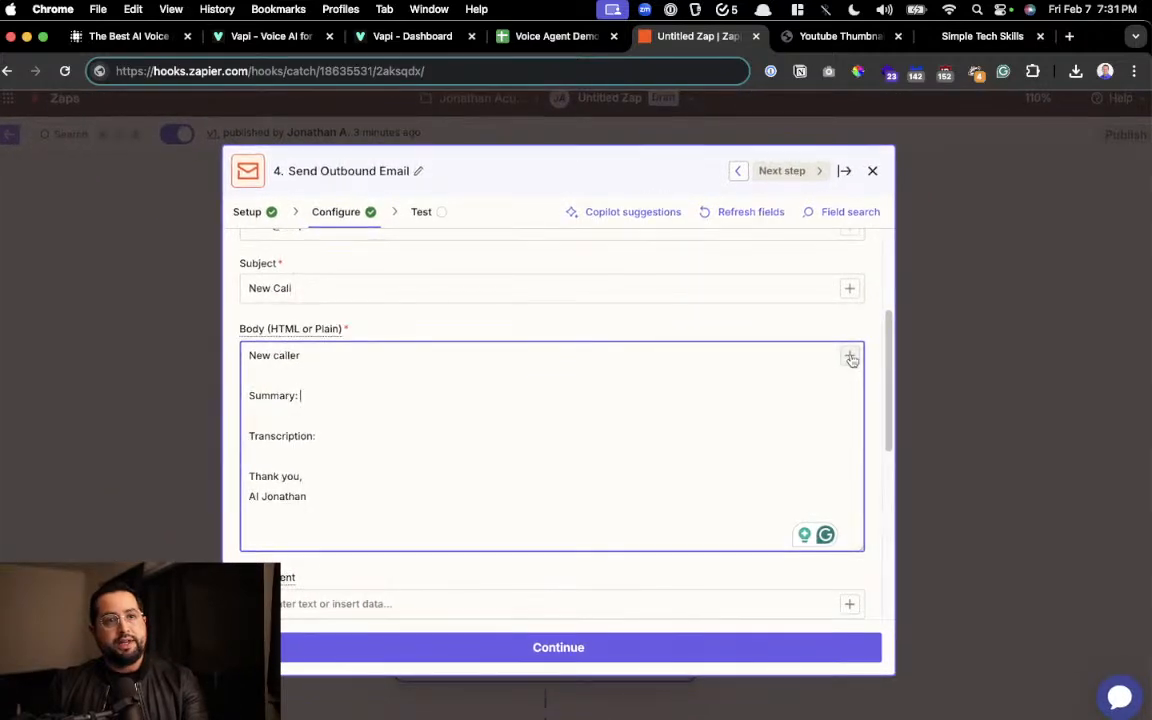
scroll(780, 376, "left", 2)
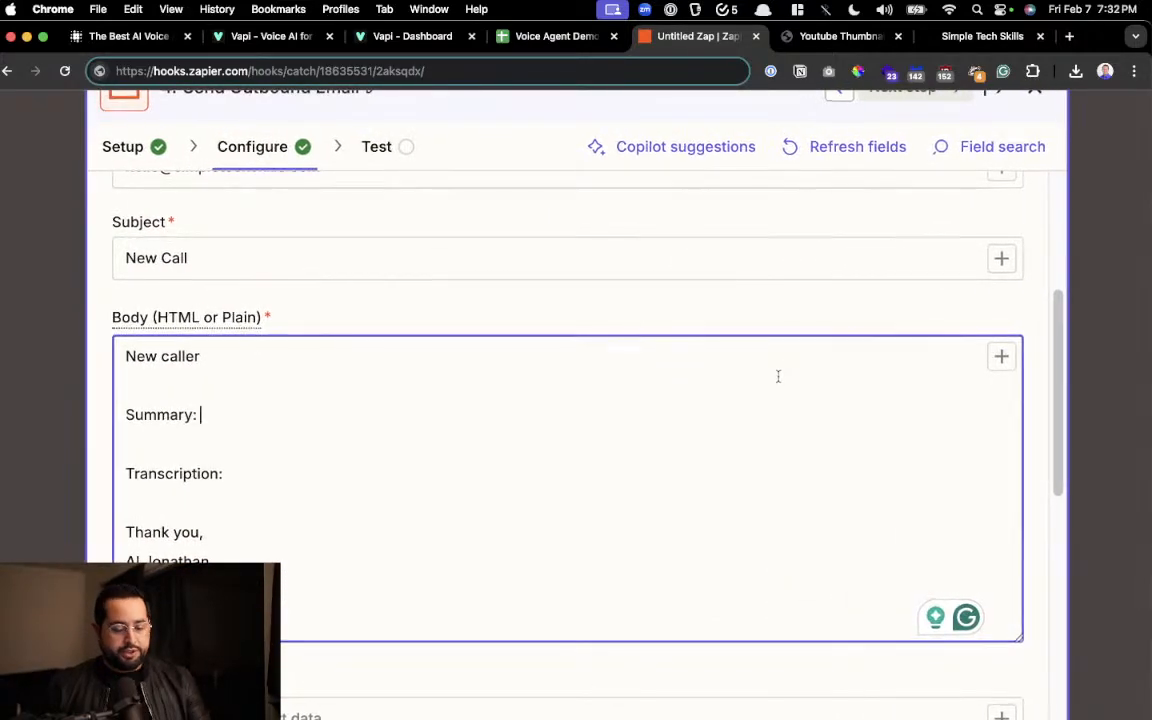
type("/")
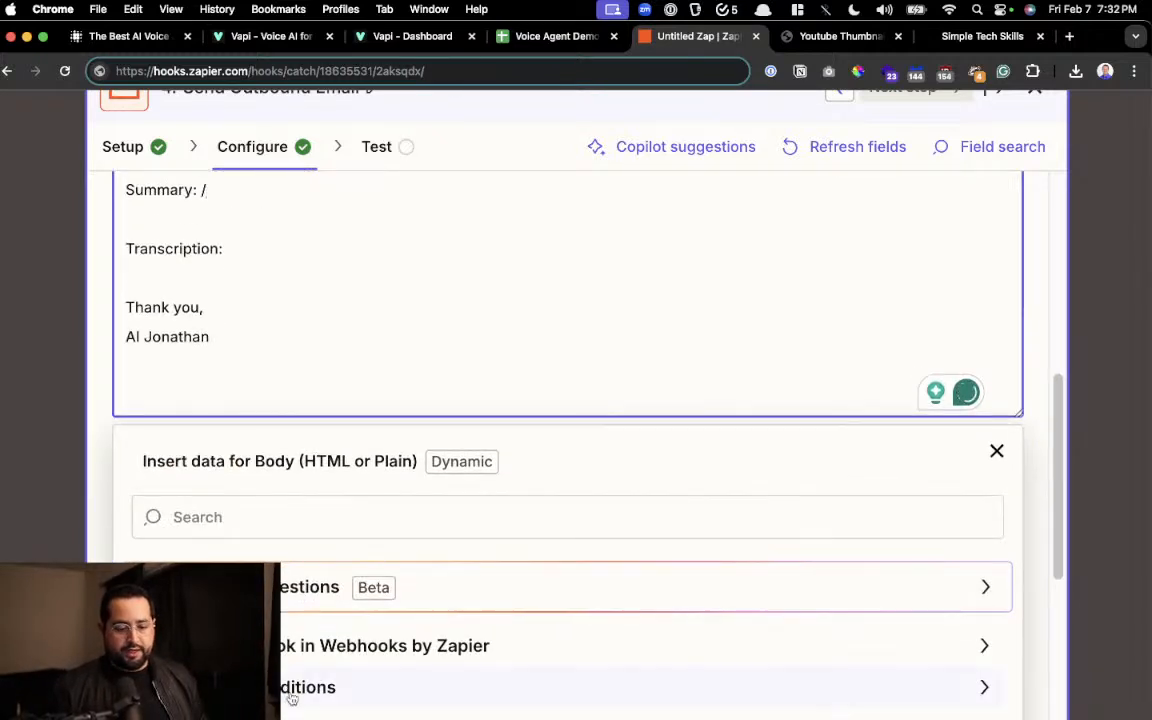
type("summary")
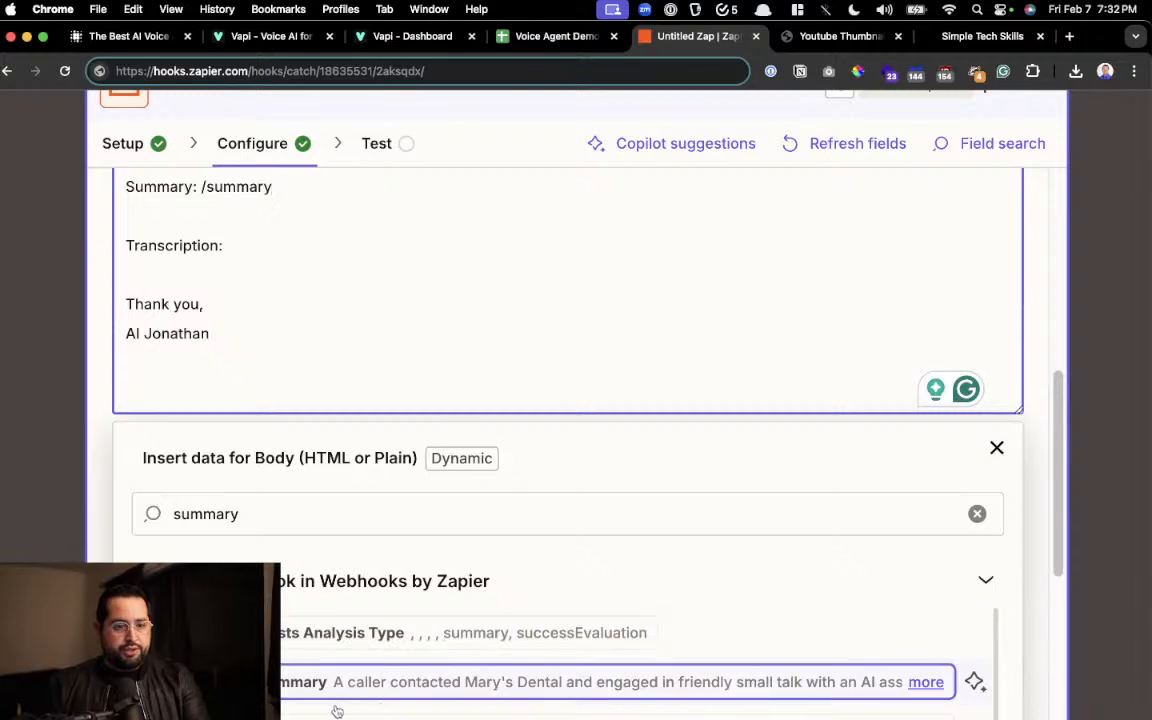
scroll(360, 640, "down", 2)
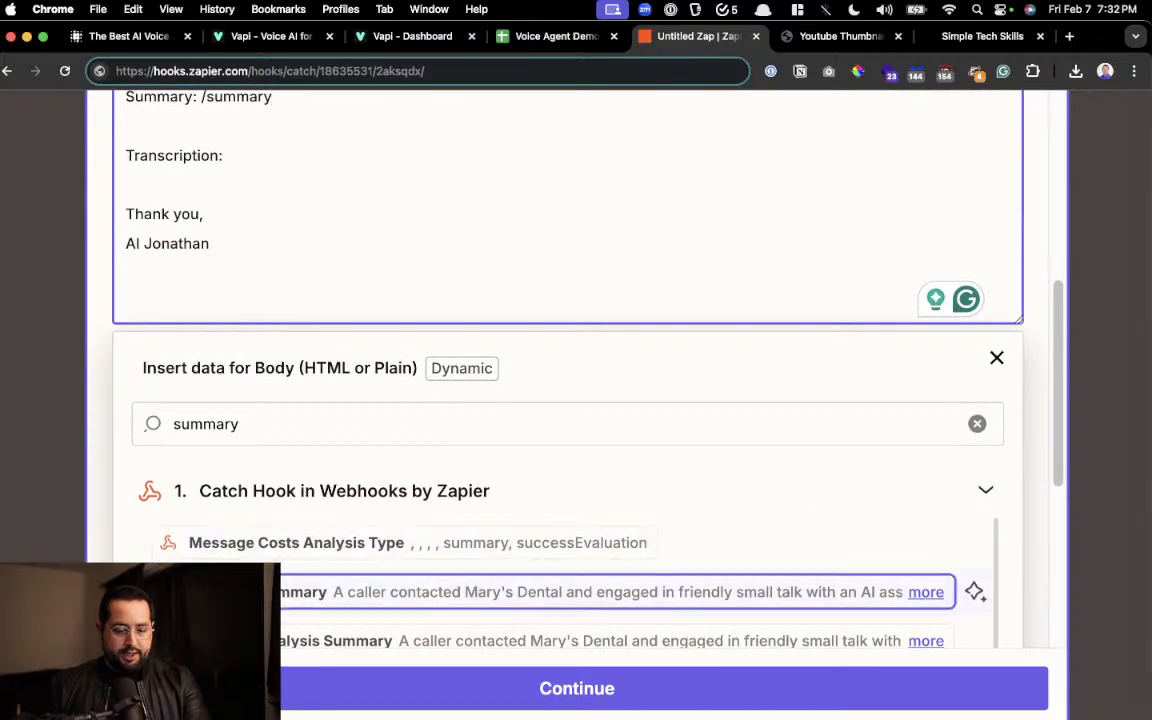
left_click(330, 591)
scroll(295, 340, "up", 2)
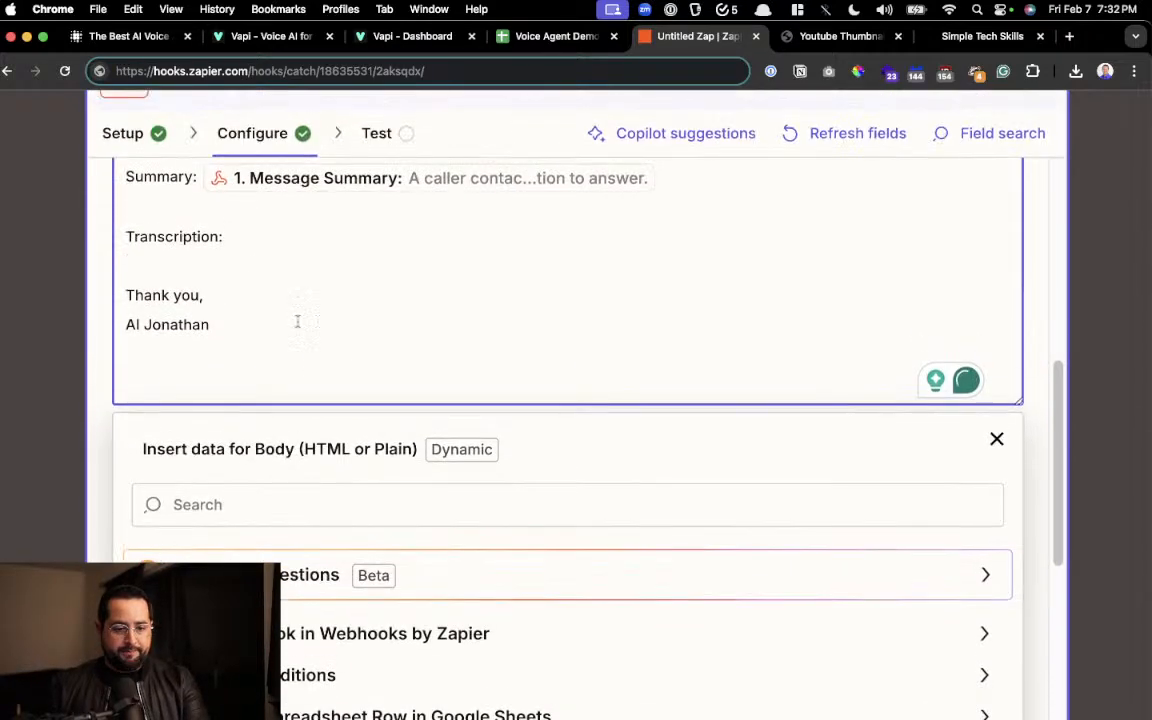
left_click(202, 177)
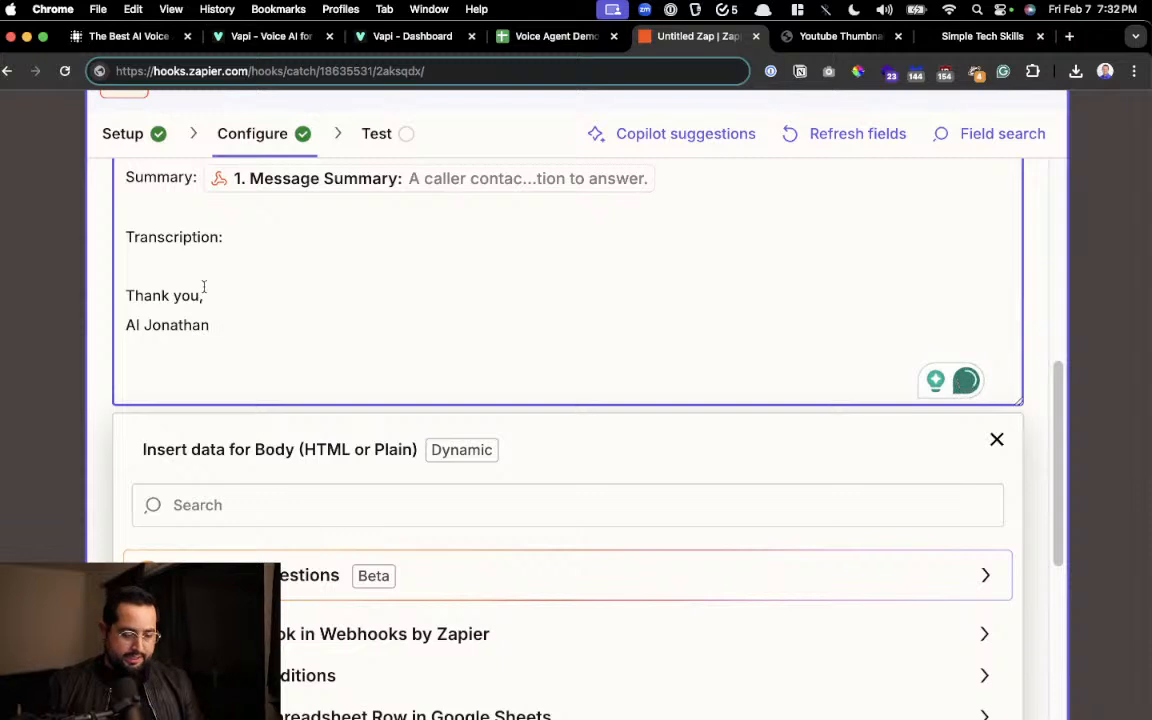
key("Return")
Insert the webhook's Message Transcript field into the email body on its own line below the "Transcription:" label.
left_click(243, 267)
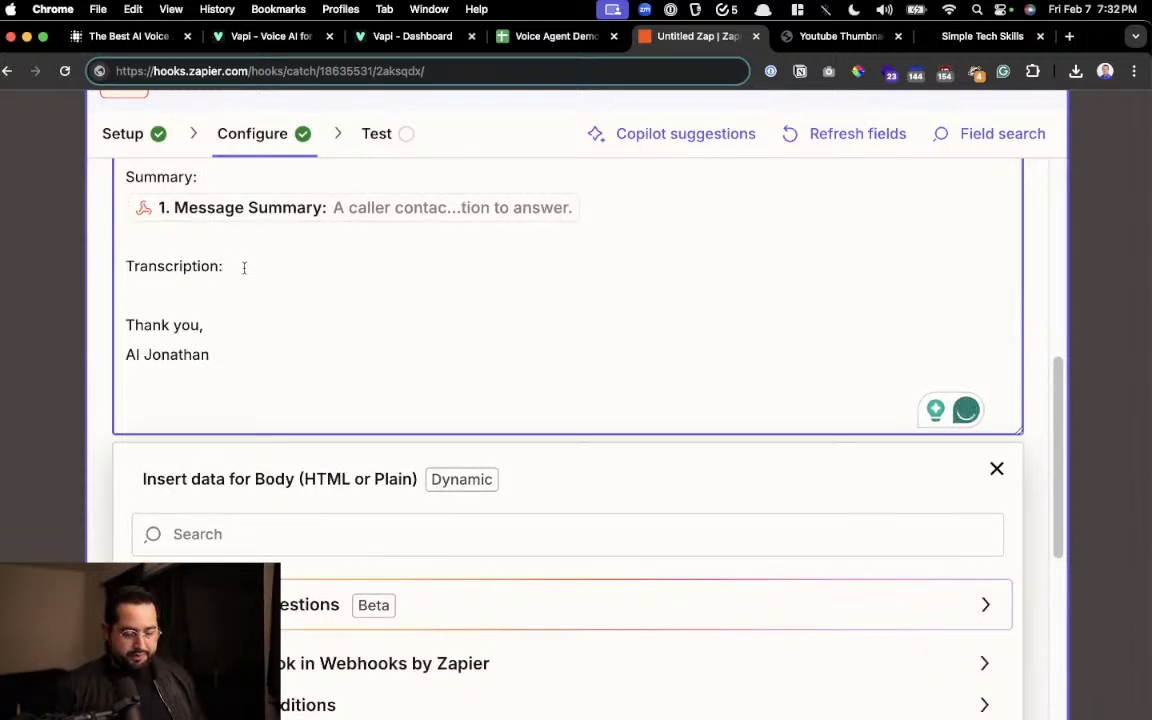
key("Return")
scroll(283, 278, "down", 1)
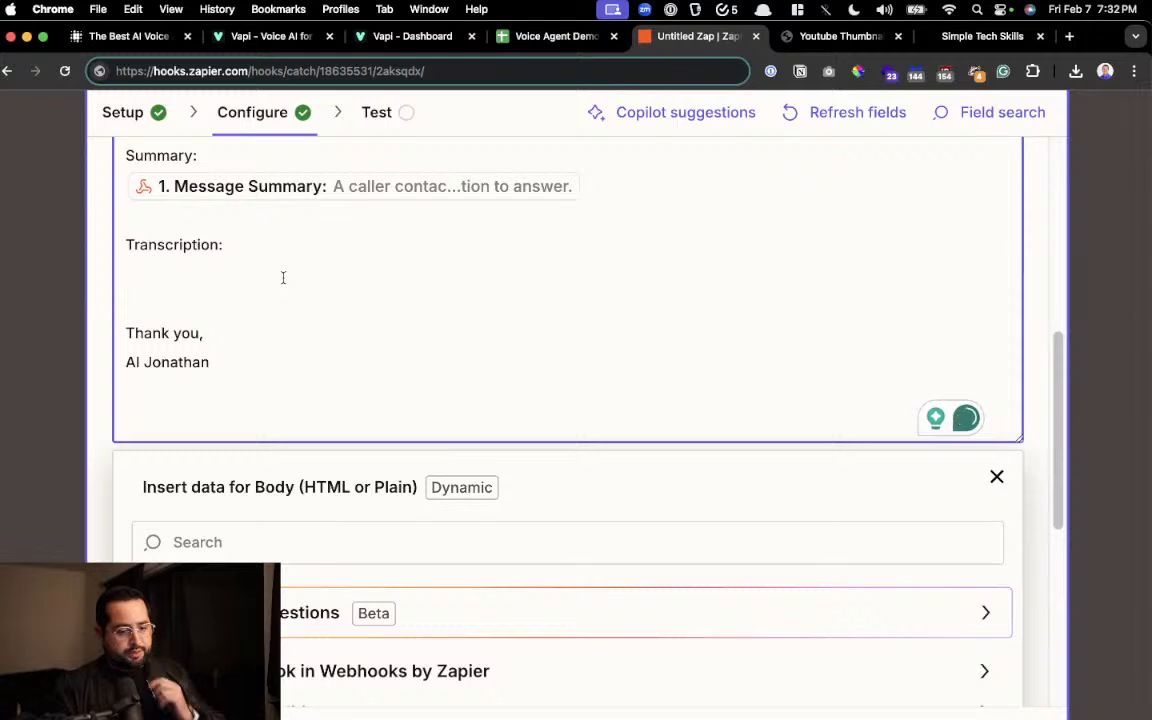
type("/transc")
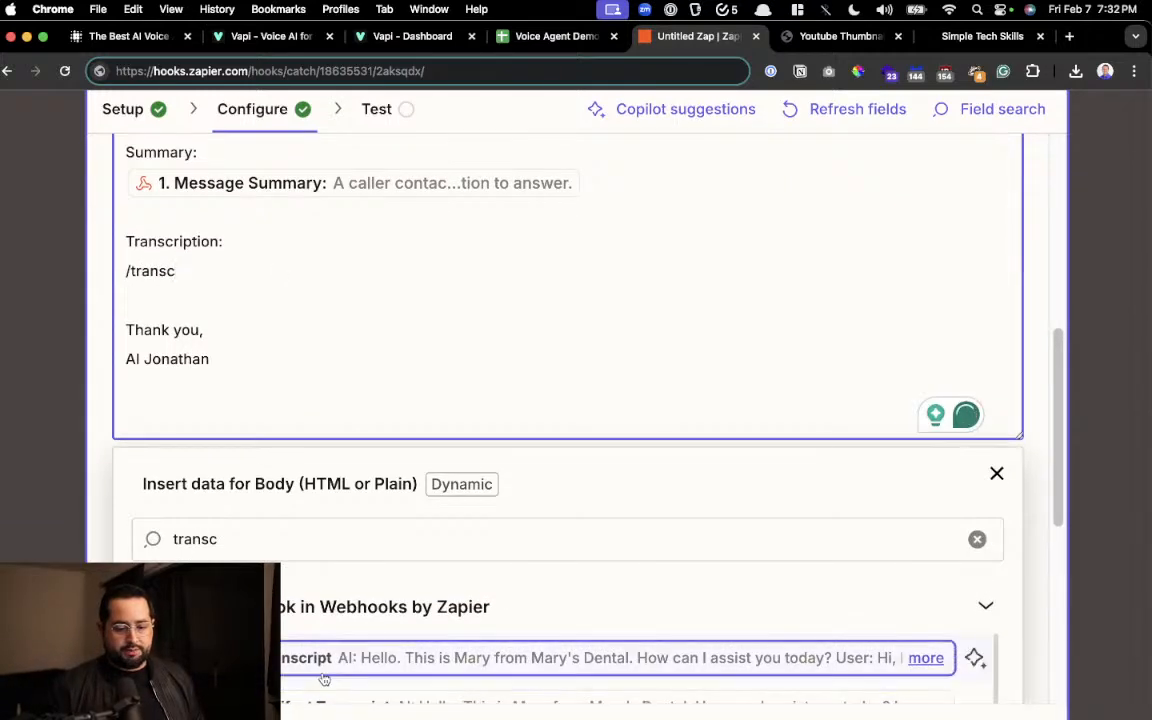
left_click(336, 668)
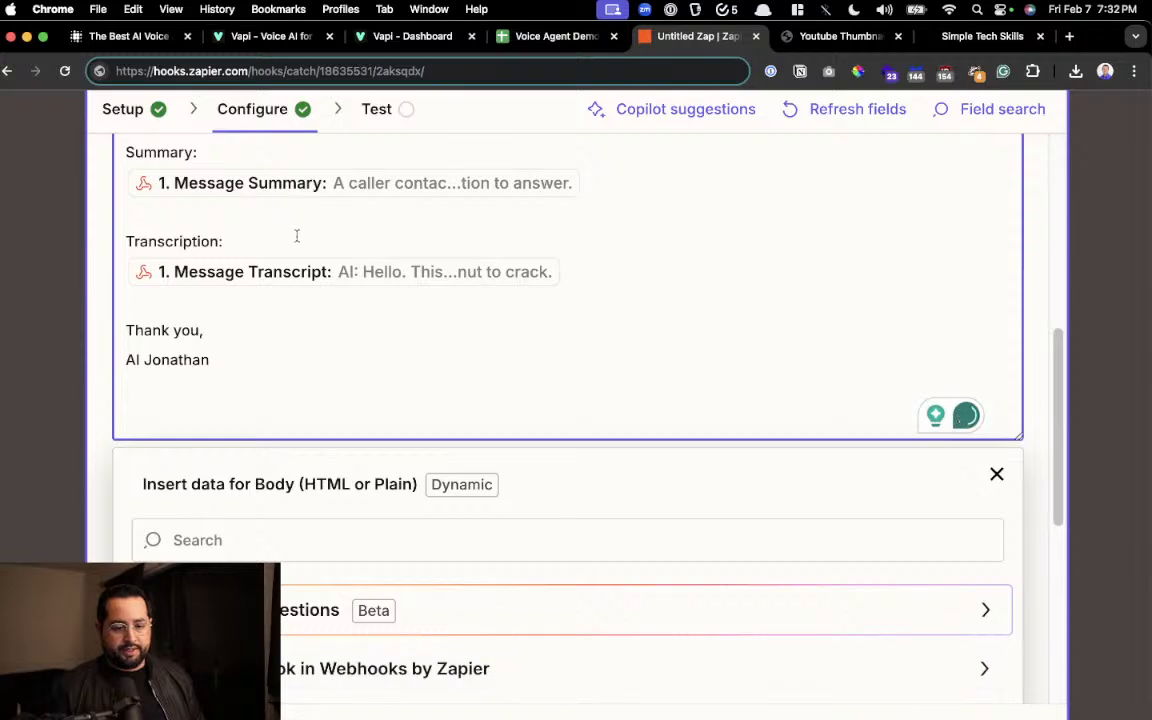
scroll(297, 240, "up", 2)
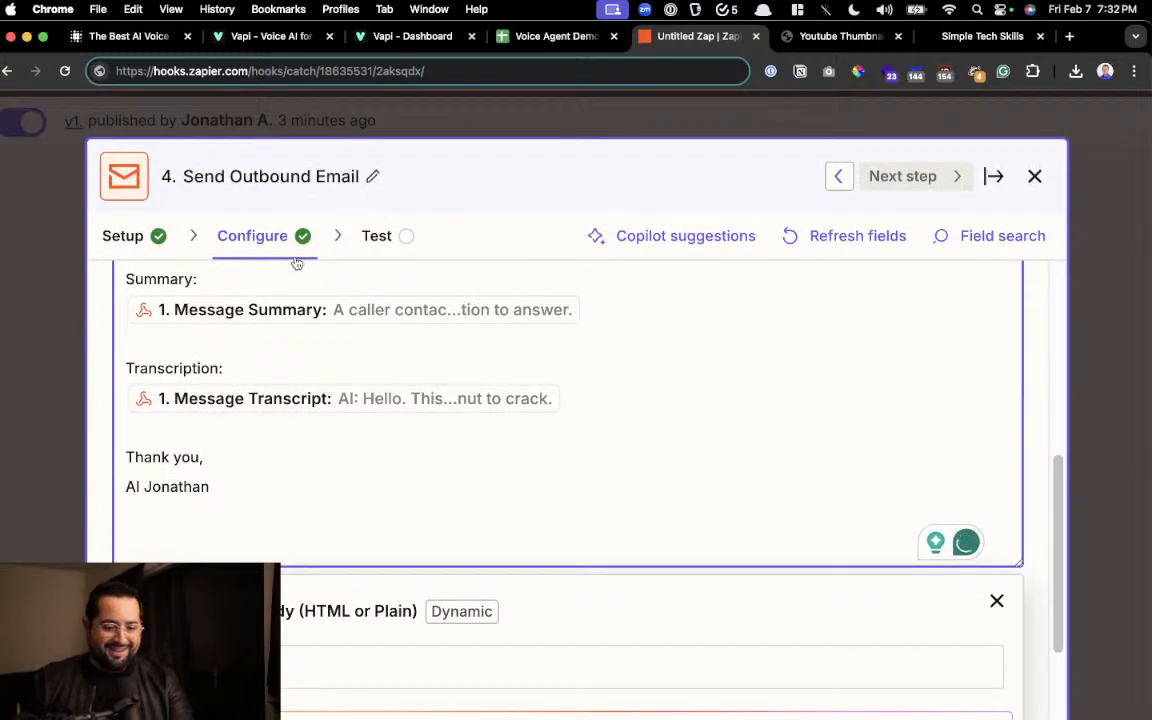
Review the outbound email's recipient, subject and body with the inserted summary and transcript fields.
scroll(239, 398, "up", 5)
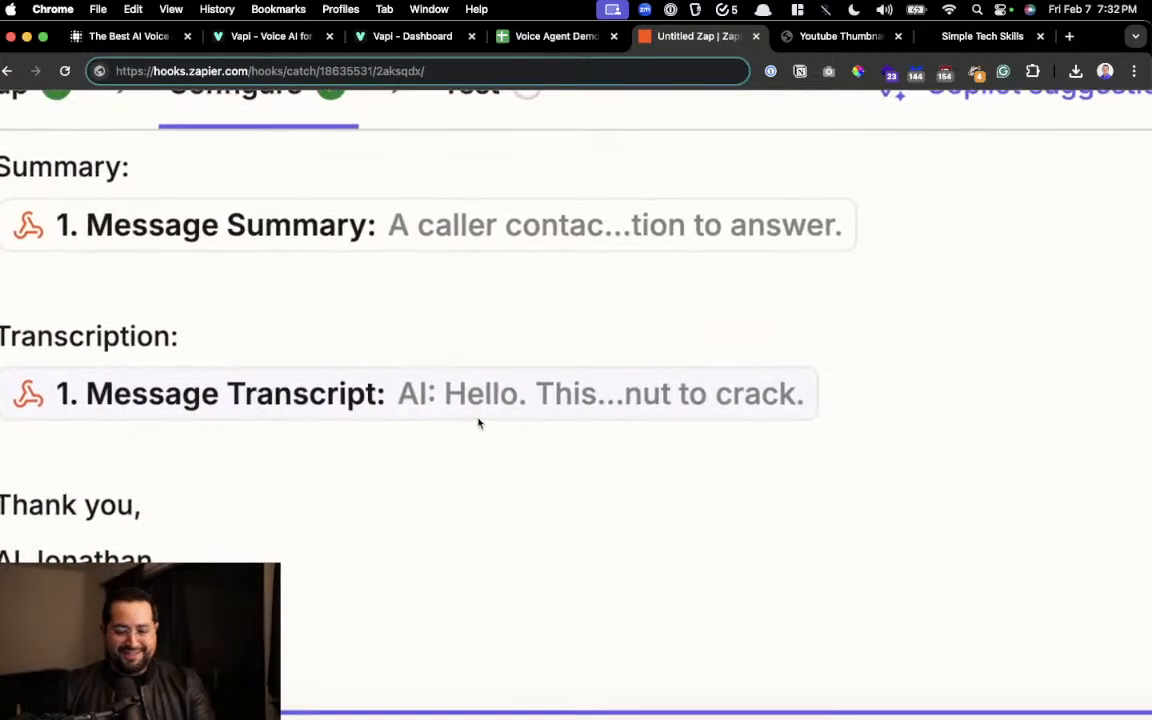
scroll(478, 423, "down", 2)
scroll(478, 423, "down", 3)
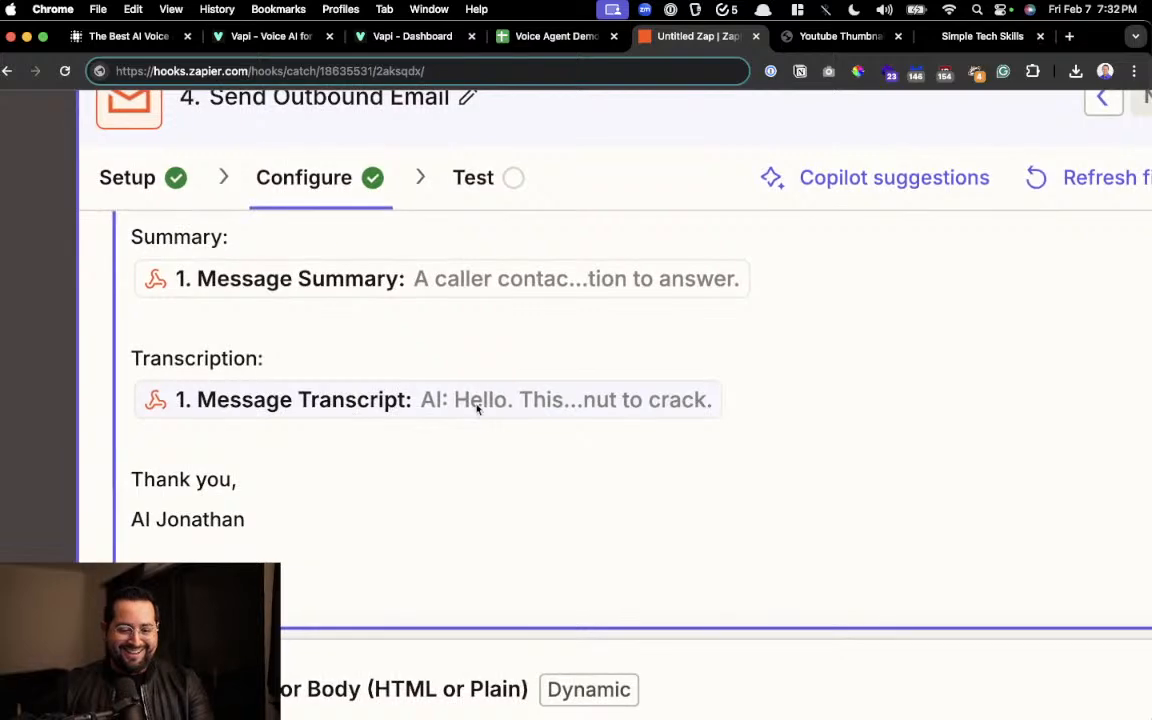
scroll(478, 442, "up", 2)
scroll(478, 442, "up", 1)
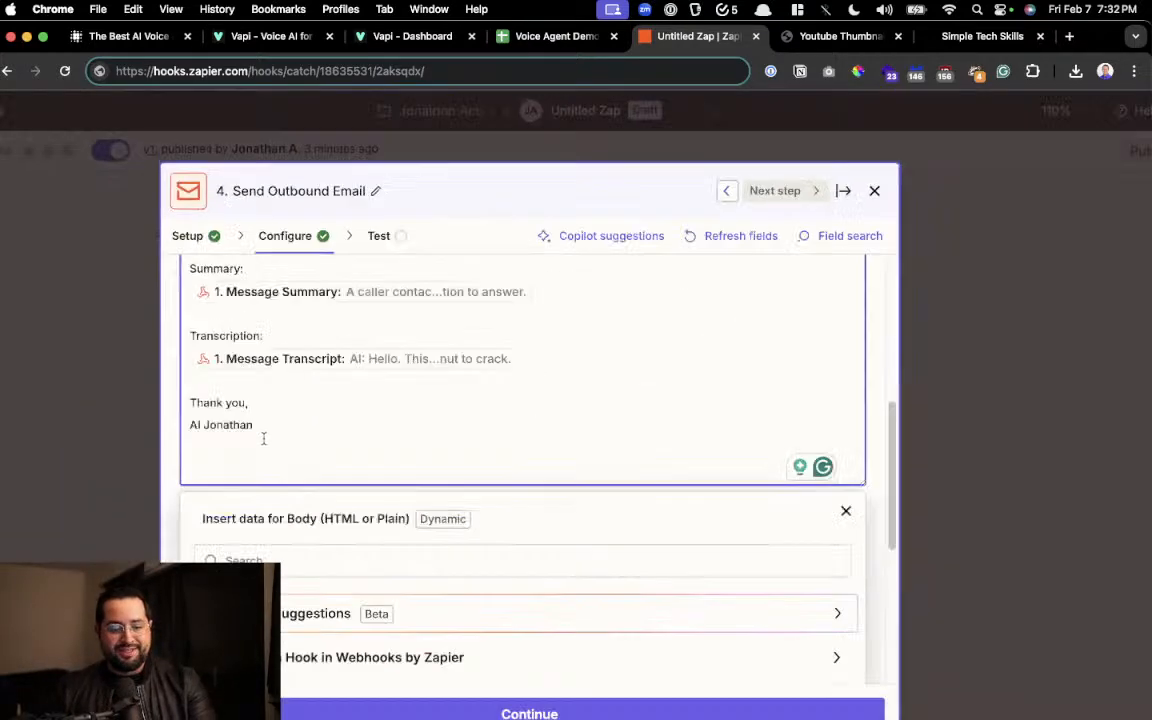
scroll(257, 442, "down", 4)
scroll(446, 343, "up", 1)
scroll(448, 348, "down", 4)
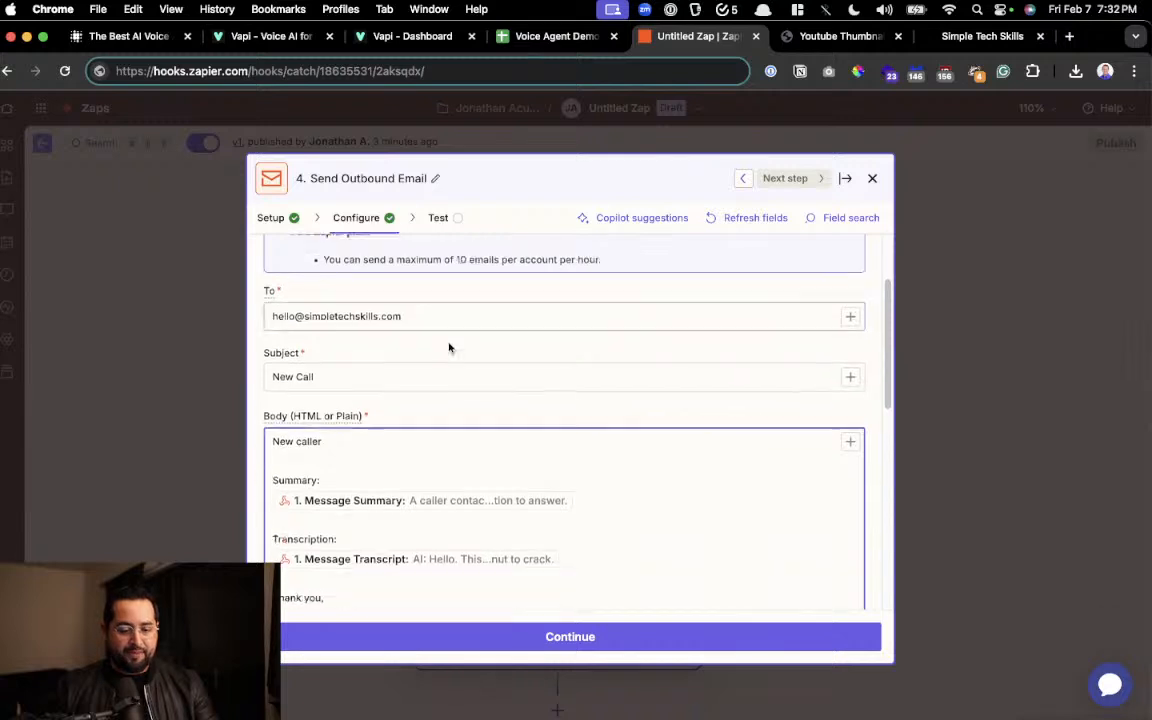
Set the outbound email's From Name to the robot agent's name.
scroll(450, 400, "down", 3)
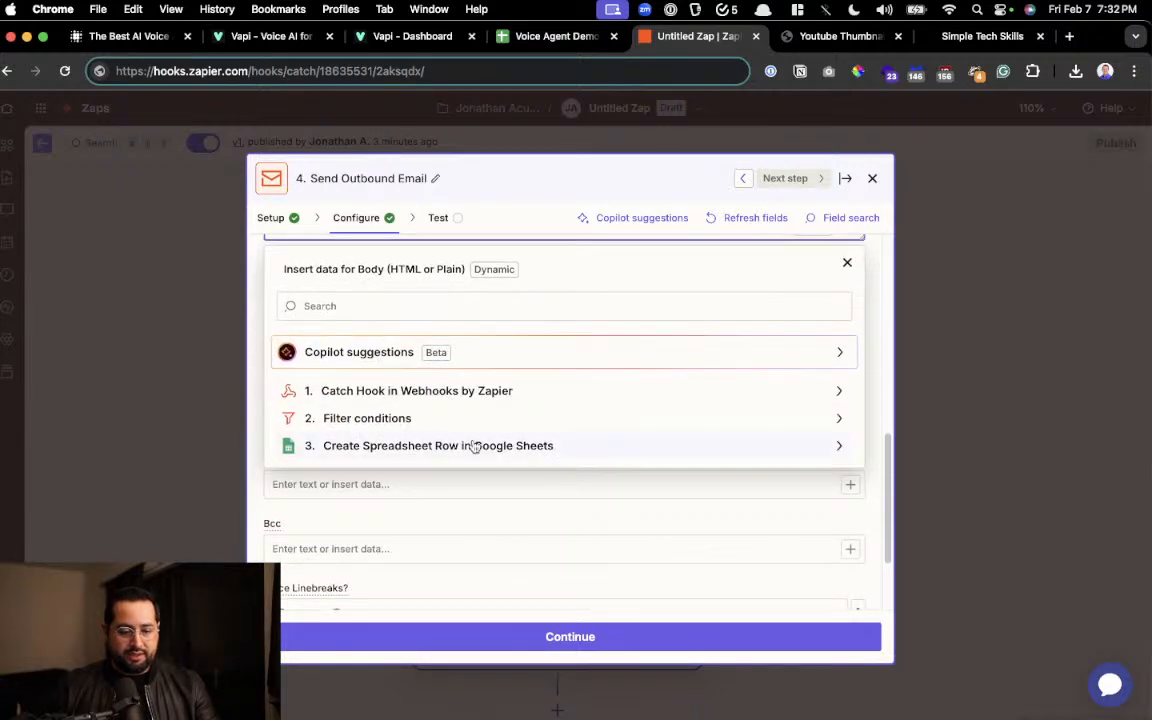
left_click(496, 487)
scroll(471, 318, "up", 1)
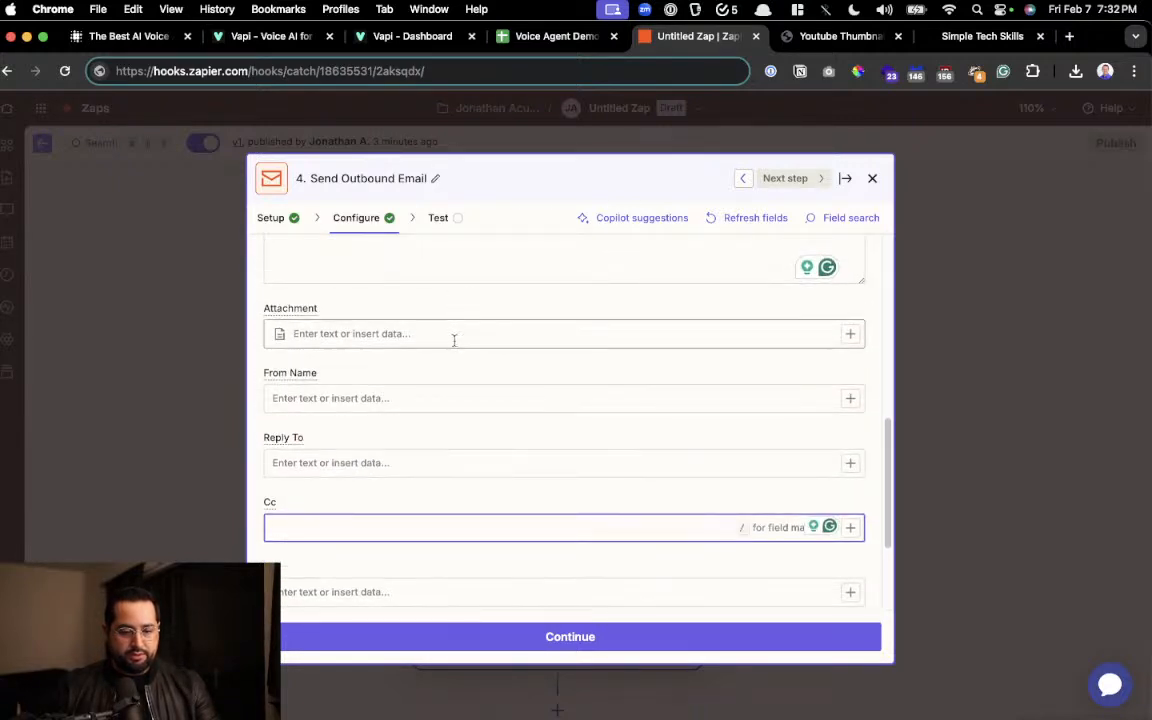
left_click(437, 401)
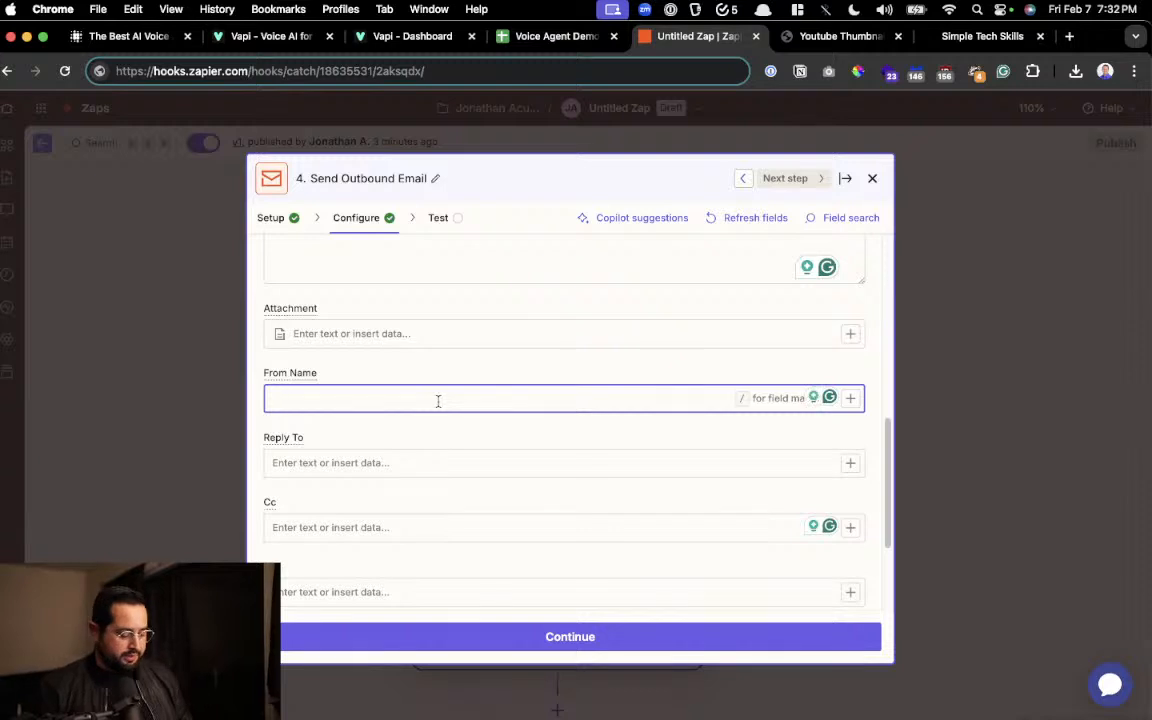
type("Robot Jonathan")
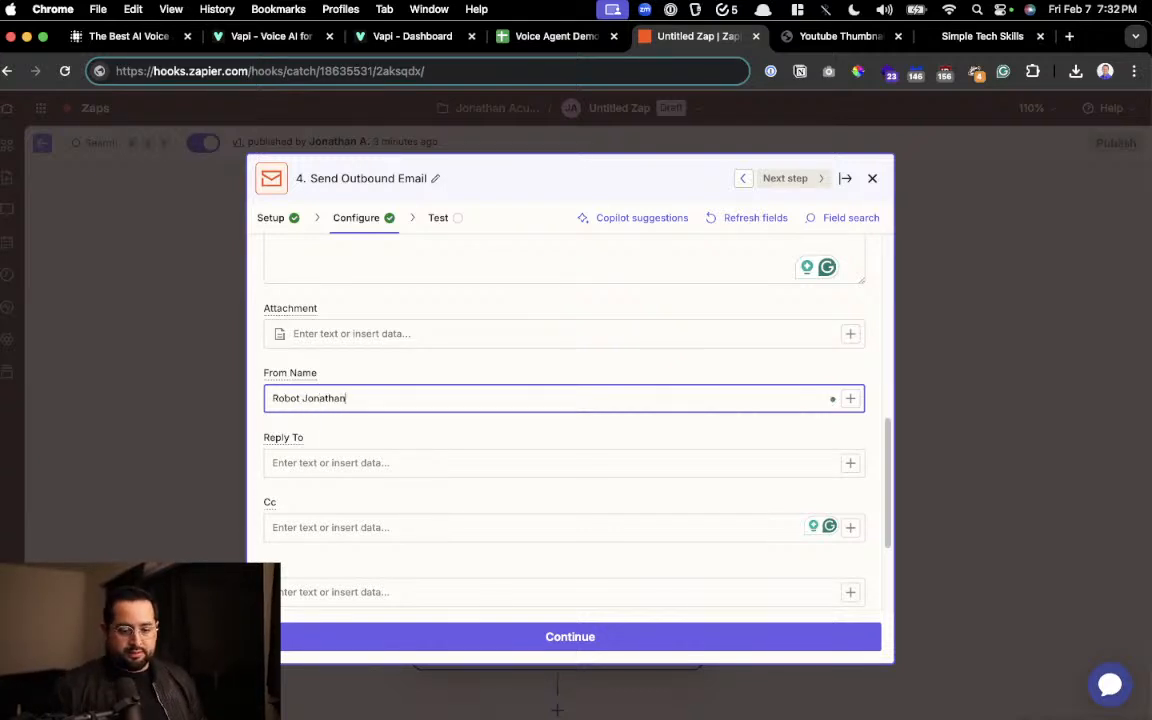
Check the remaining email fields, continue to the test stage and send a test of the outbound email.
scroll(435, 405, "down", 4)
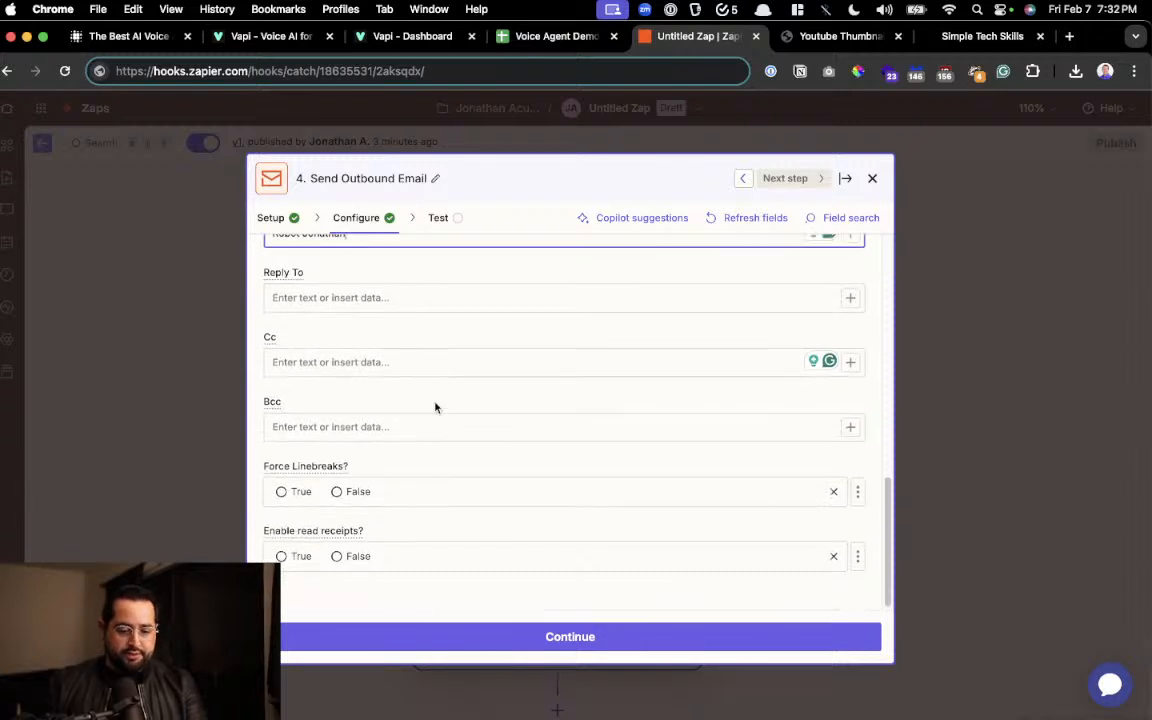
scroll(435, 406, "up", 3)
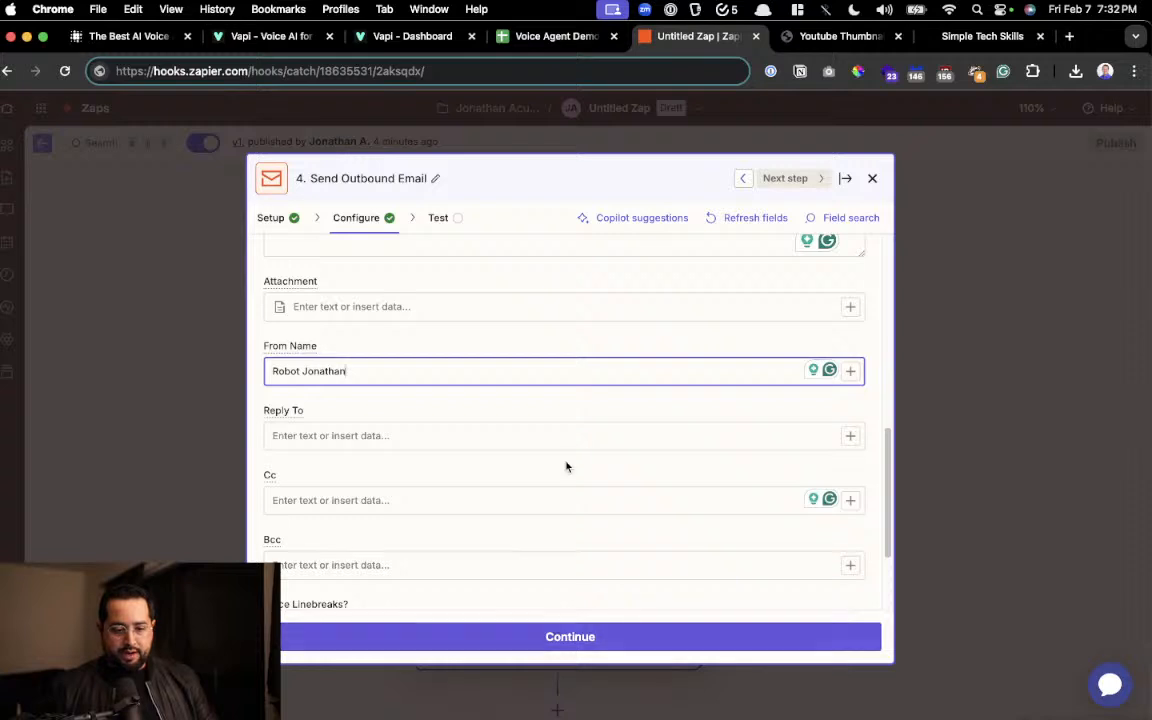
scroll(566, 465, "up", 10)
scroll(566, 471, "down", 2)
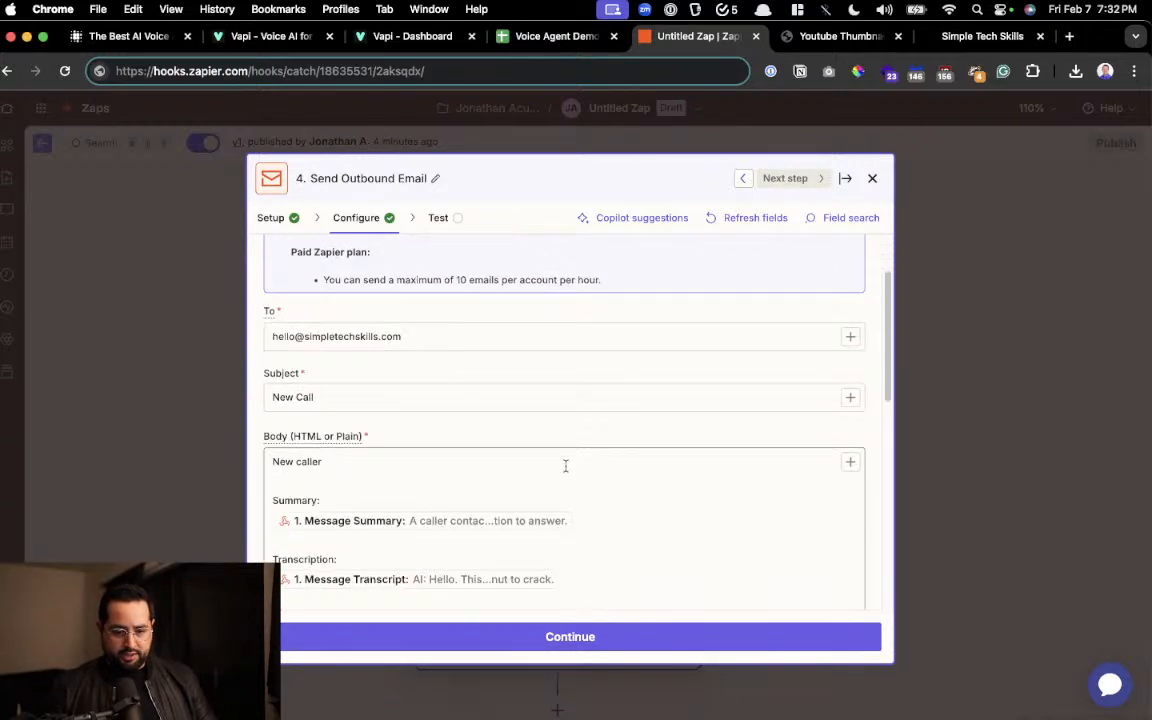
scroll(566, 465, "down", 2)
scroll(566, 471, "down", 2)
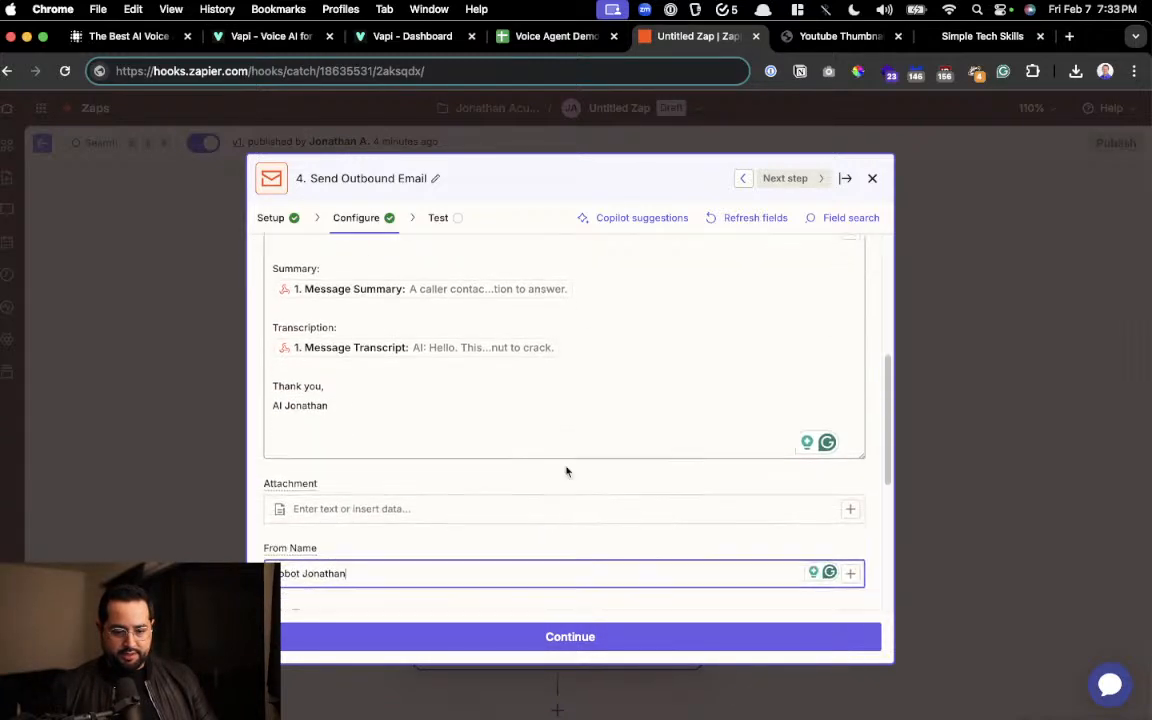
scroll(566, 471, "down", 4)
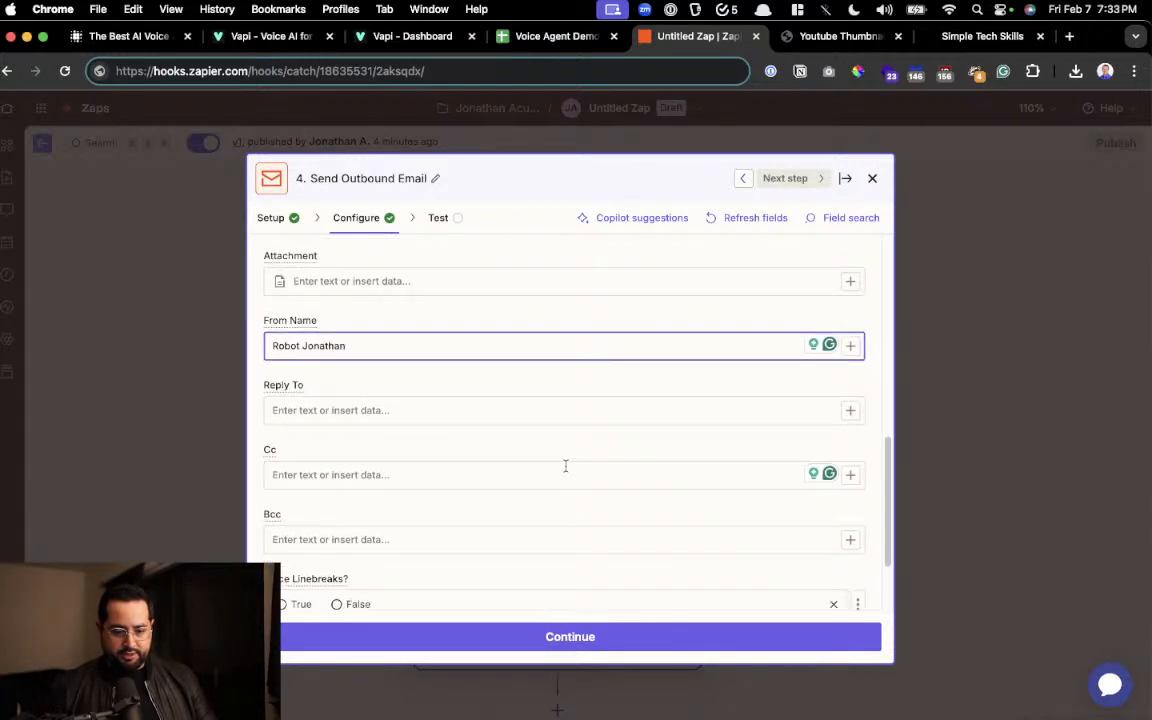
left_click(537, 645)
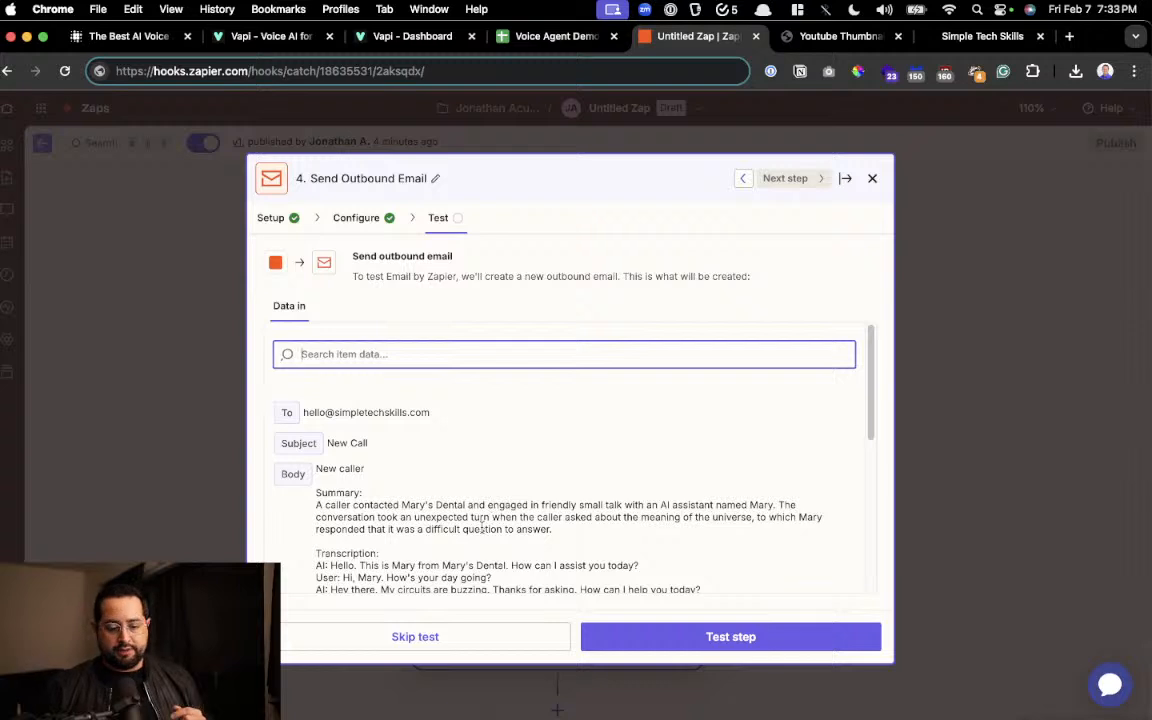
left_click(657, 639)
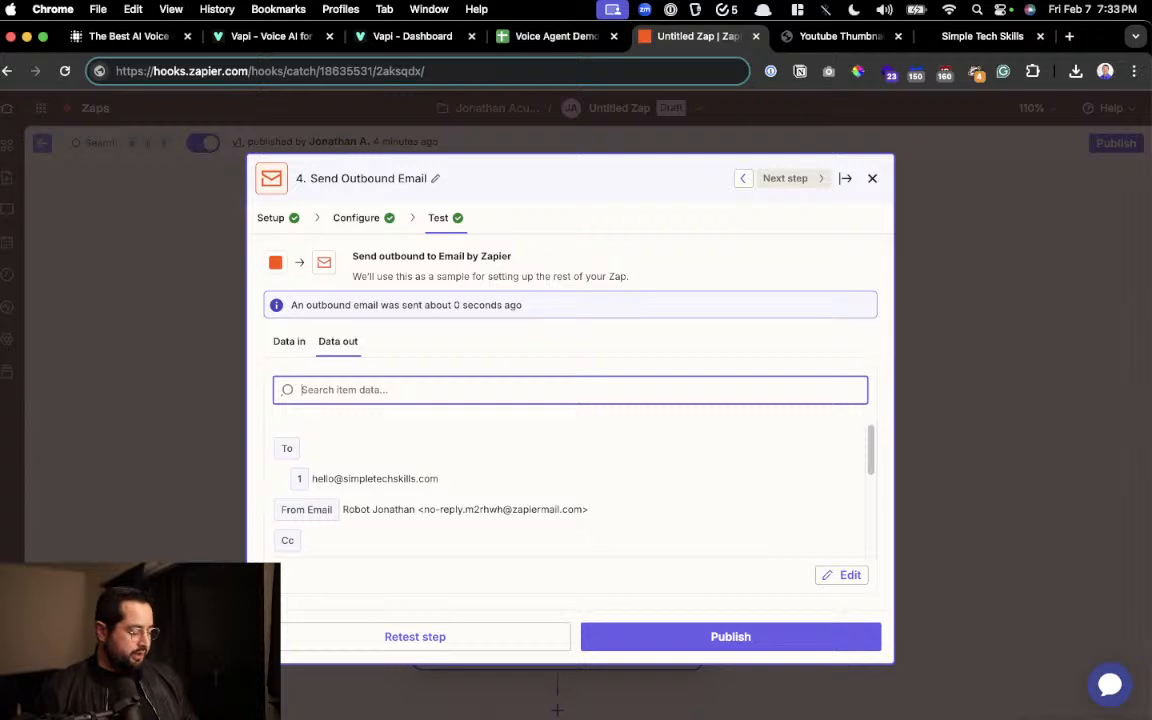
Switch to the received "New Call" email in Spark, check its sender, summary and transcription, and close the message.
key("ctrl+Up")
key("ctrl+Up")
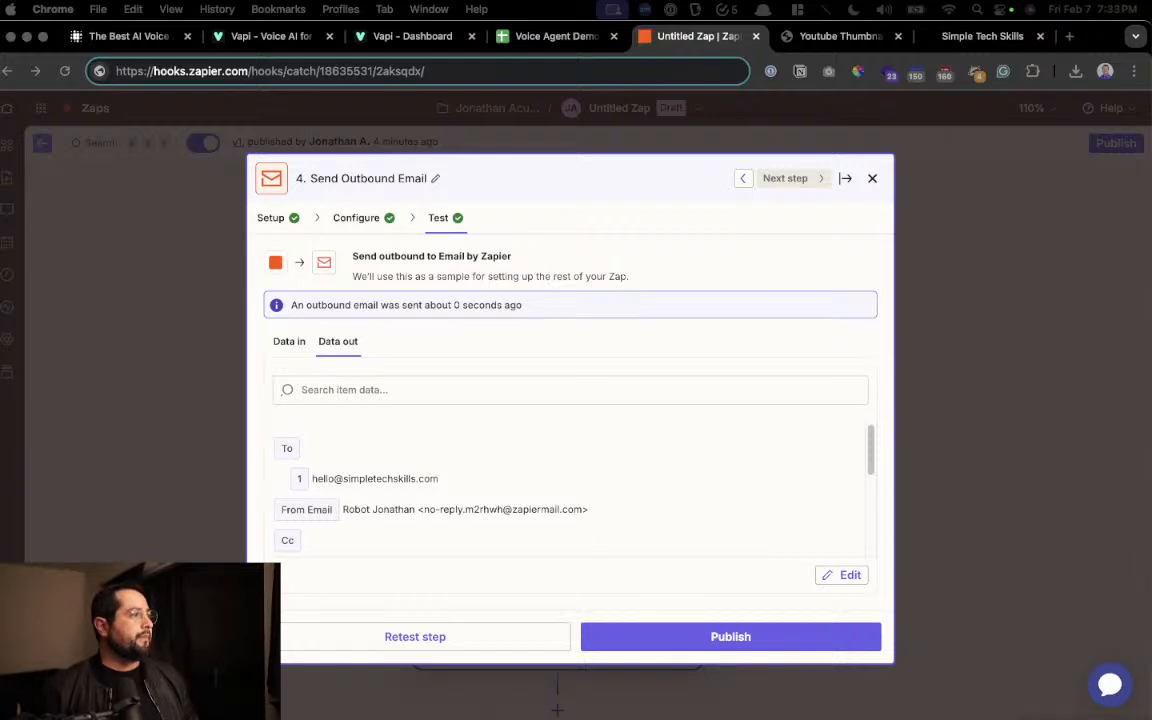
left_click_drag(1105, 70, 455, 100)
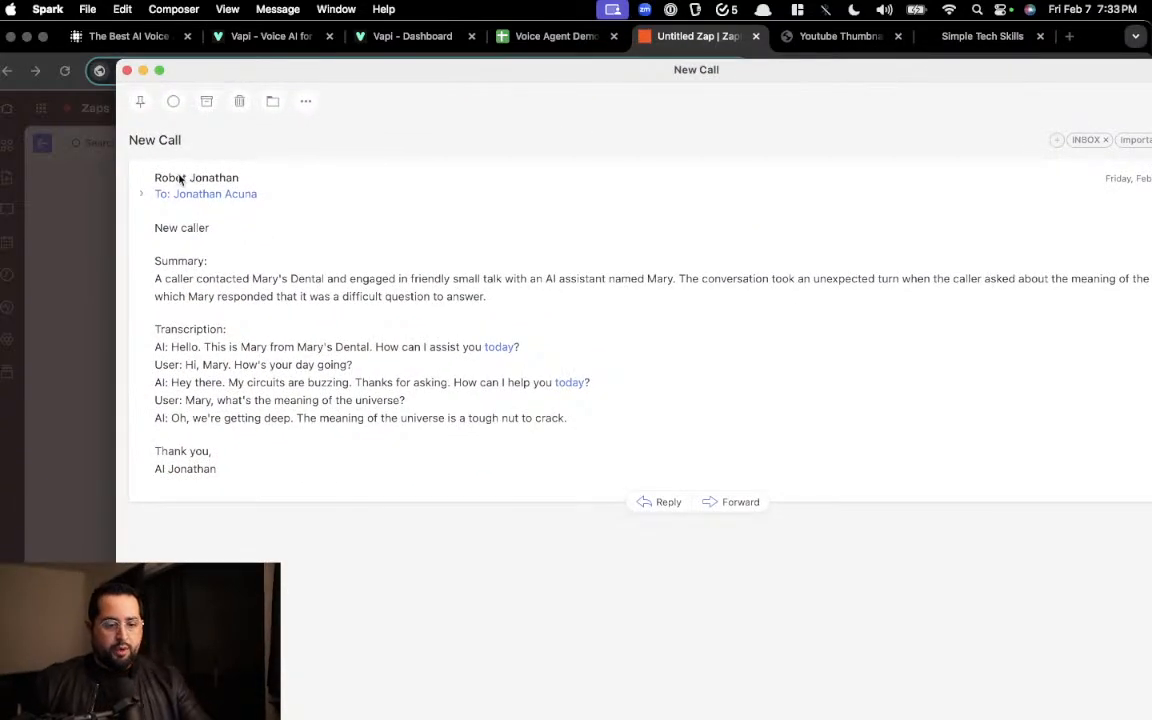
double_click(195, 228)
left_click_drag(197, 279, 493, 293)
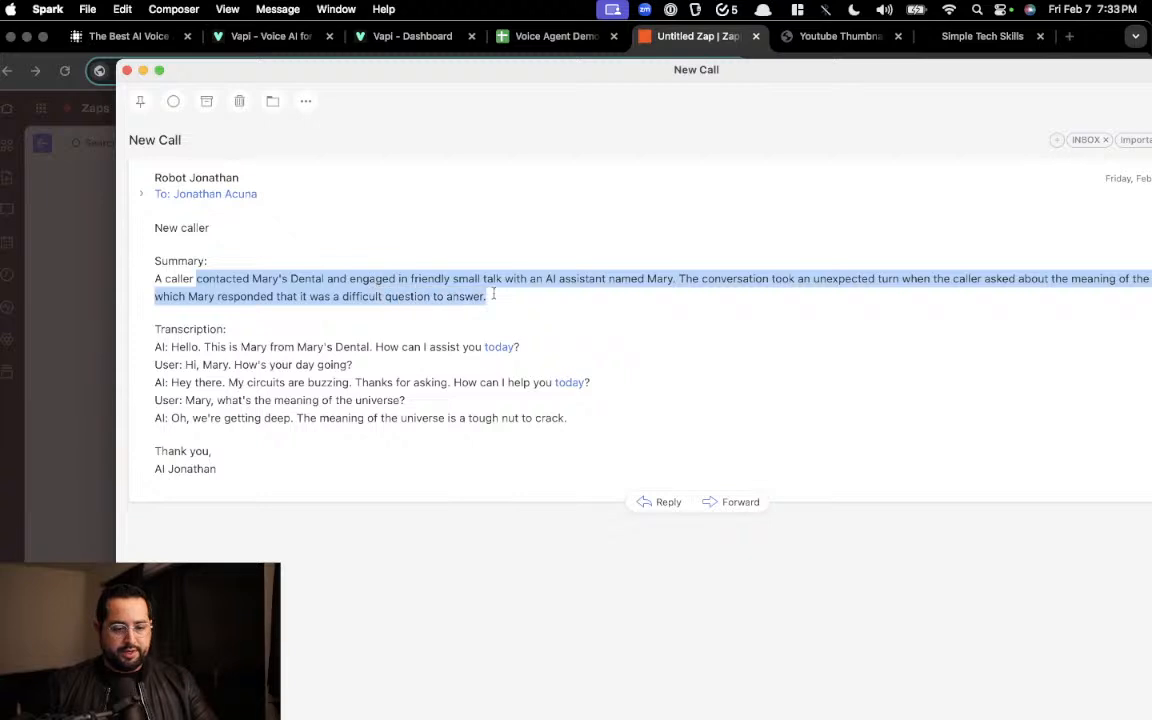
left_click_drag(185, 347, 546, 419)
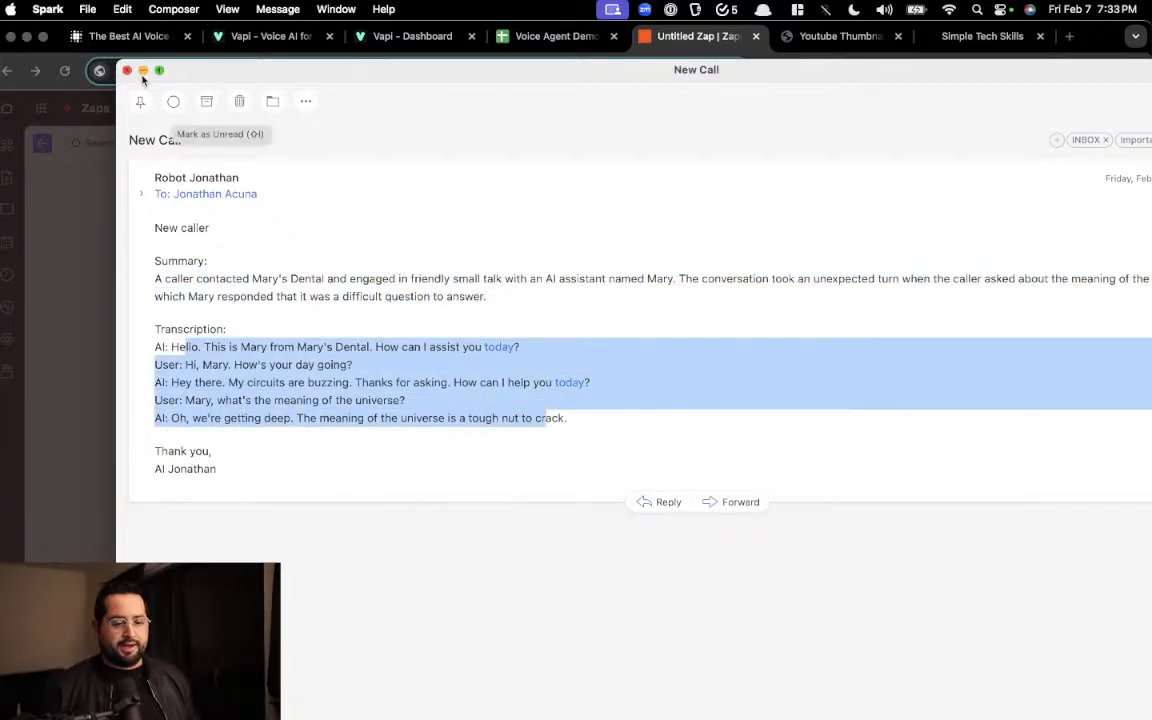
left_click(126, 70)
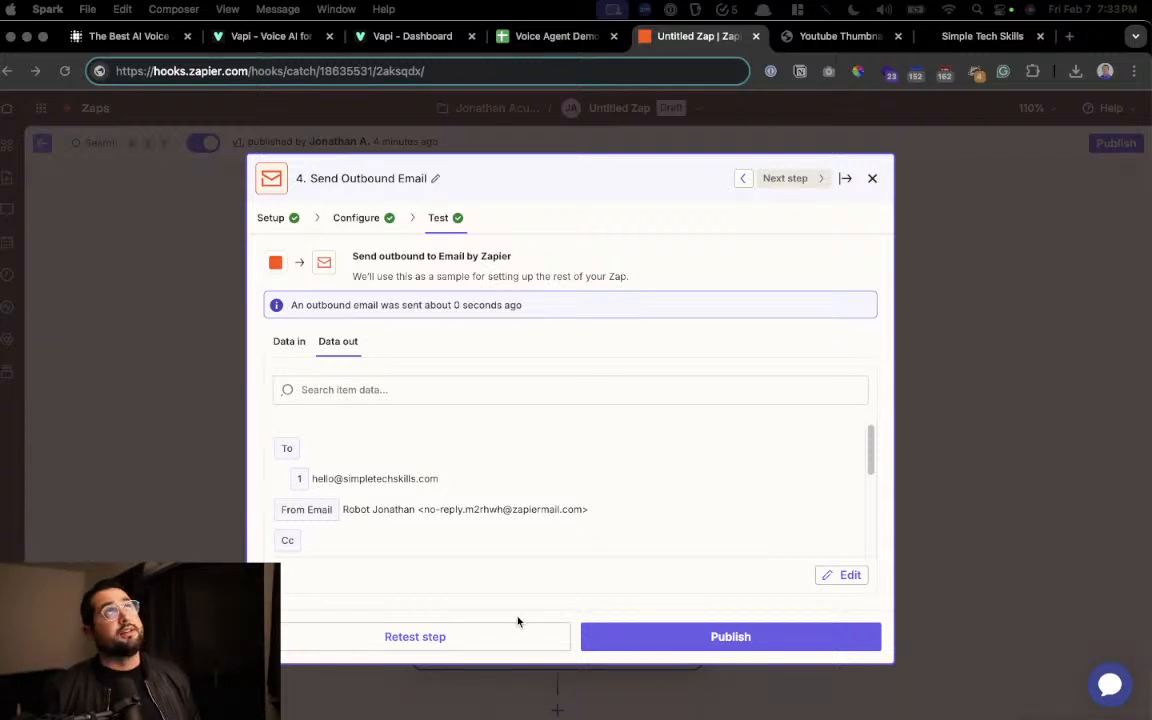
Publish the Zap as a new version named "dfasdf", close the outbound email step and dismiss the publish notice.
left_click(706, 639)
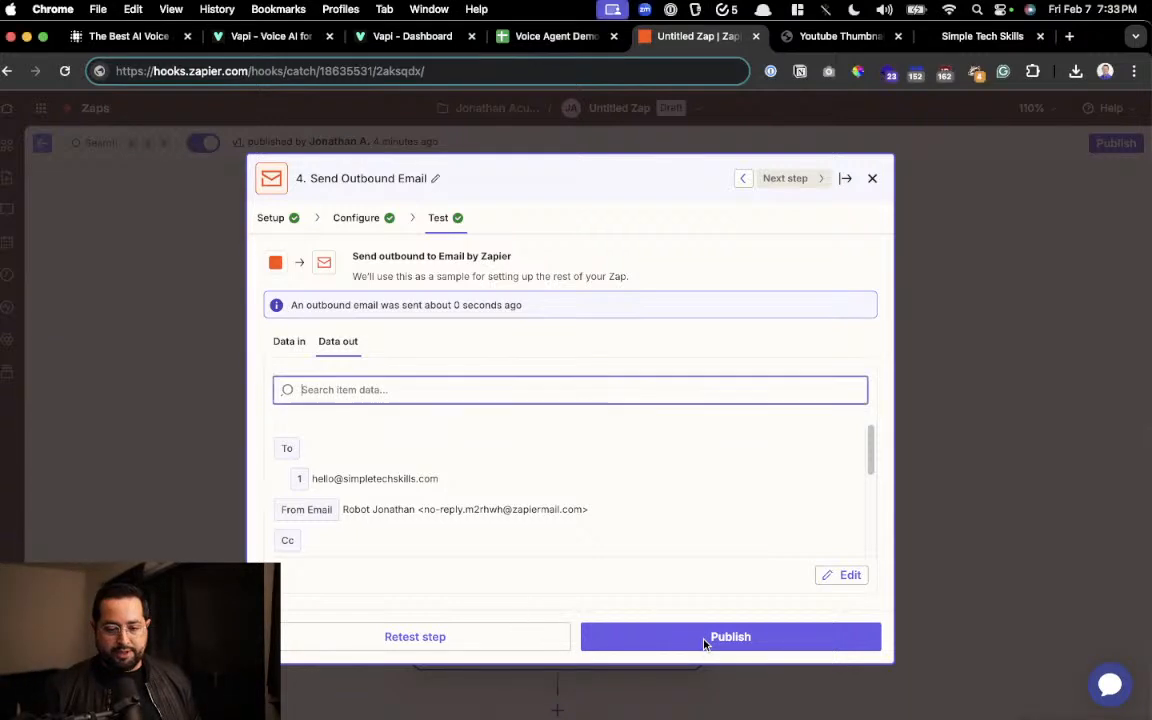
left_click(431, 416)
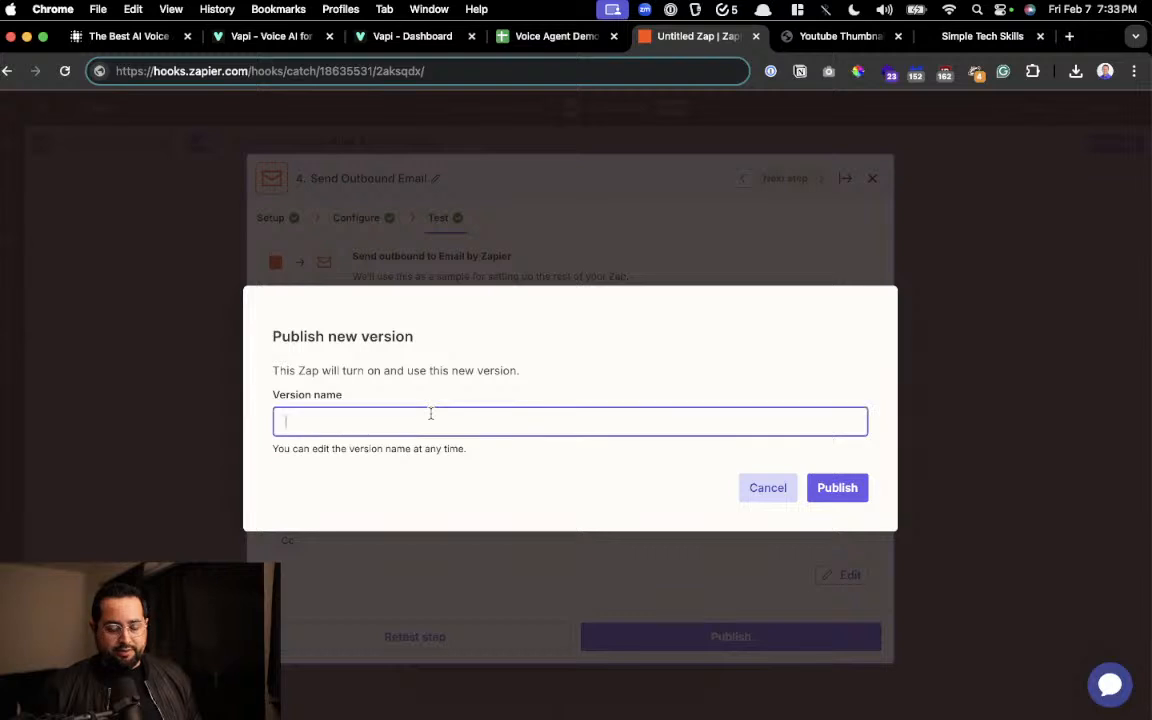
type("dfasdf")
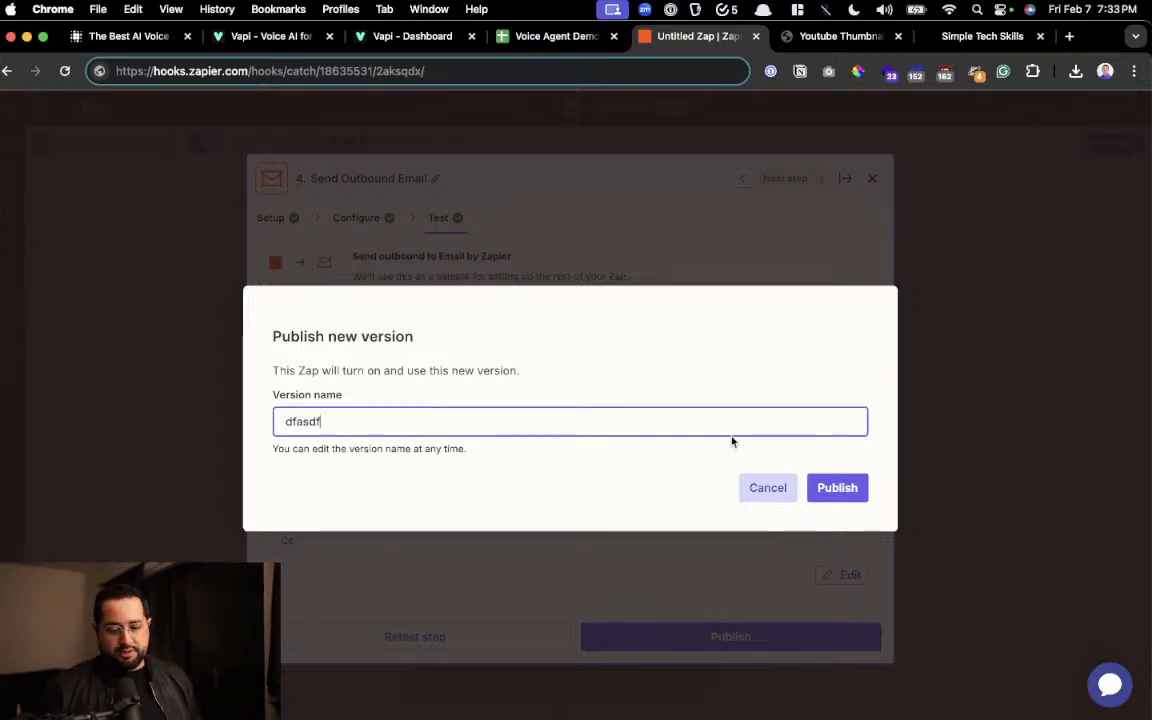
left_click(838, 494)
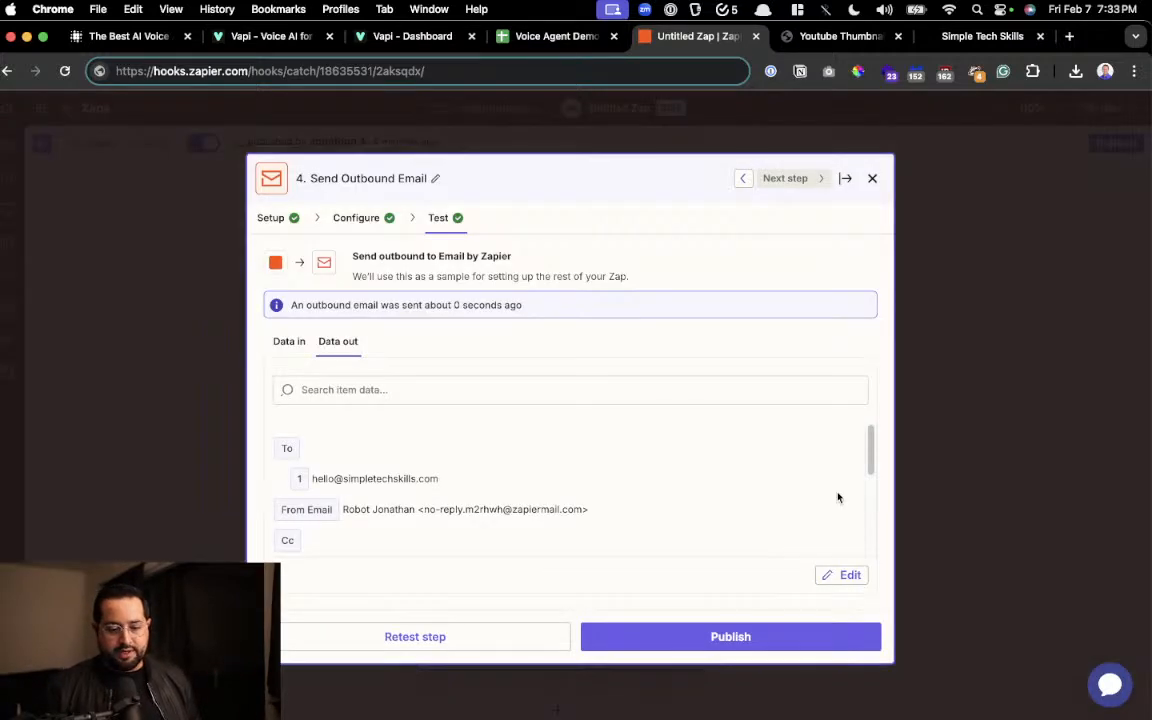
left_click(632, 640)
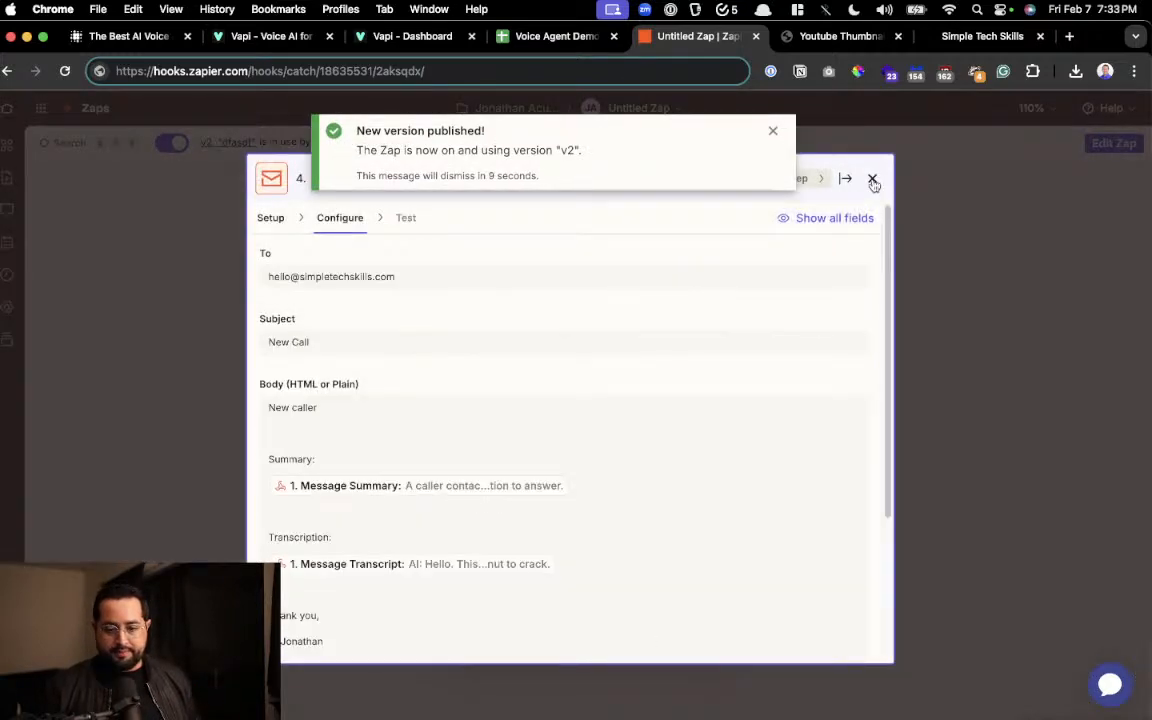
left_click(872, 178)
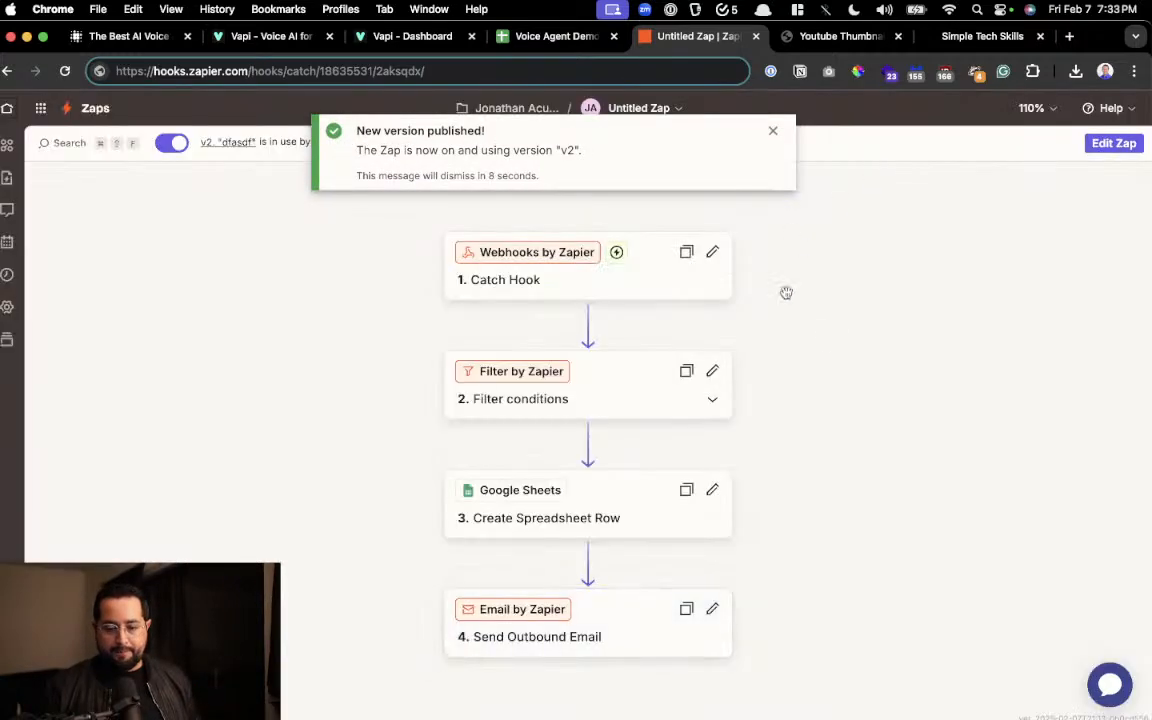
left_click_drag(760, 320, 733, 351)
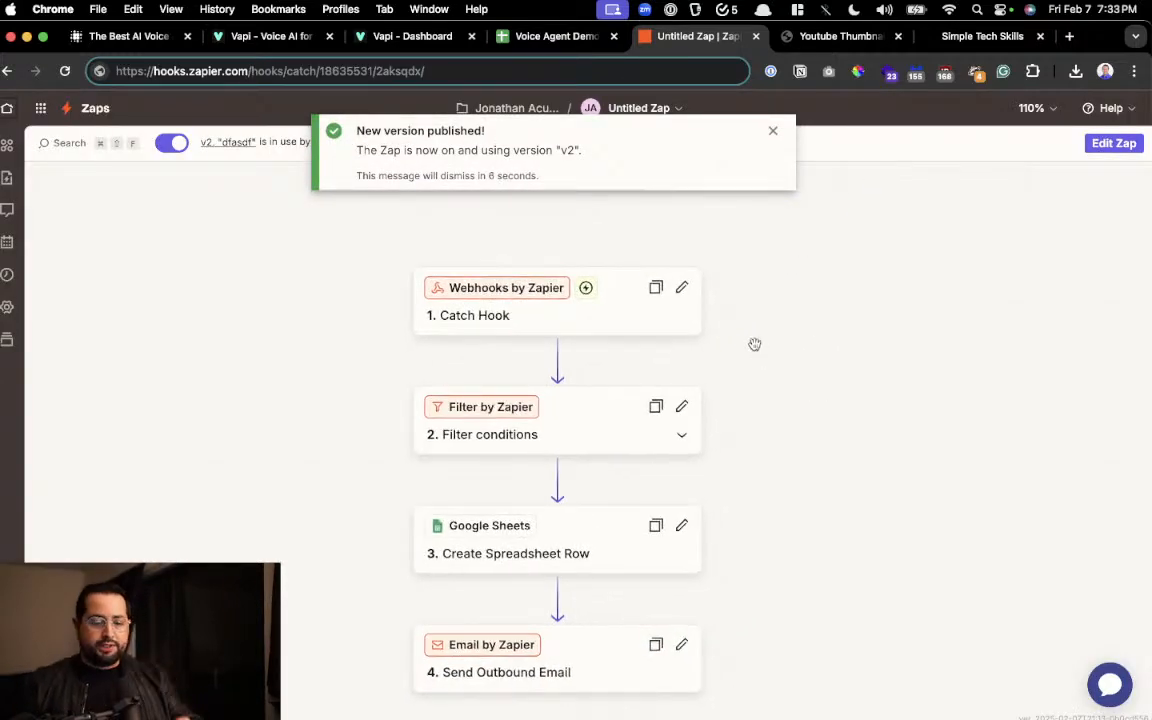
scroll(751, 342, "up", 5)
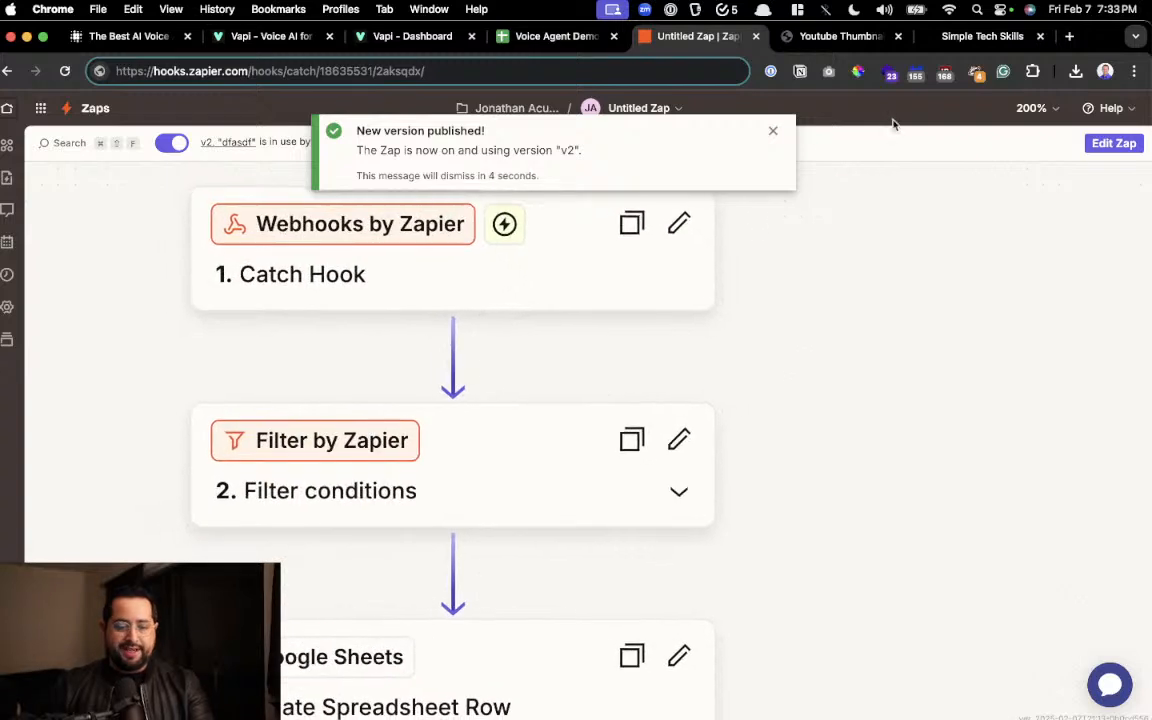
left_click(772, 130)
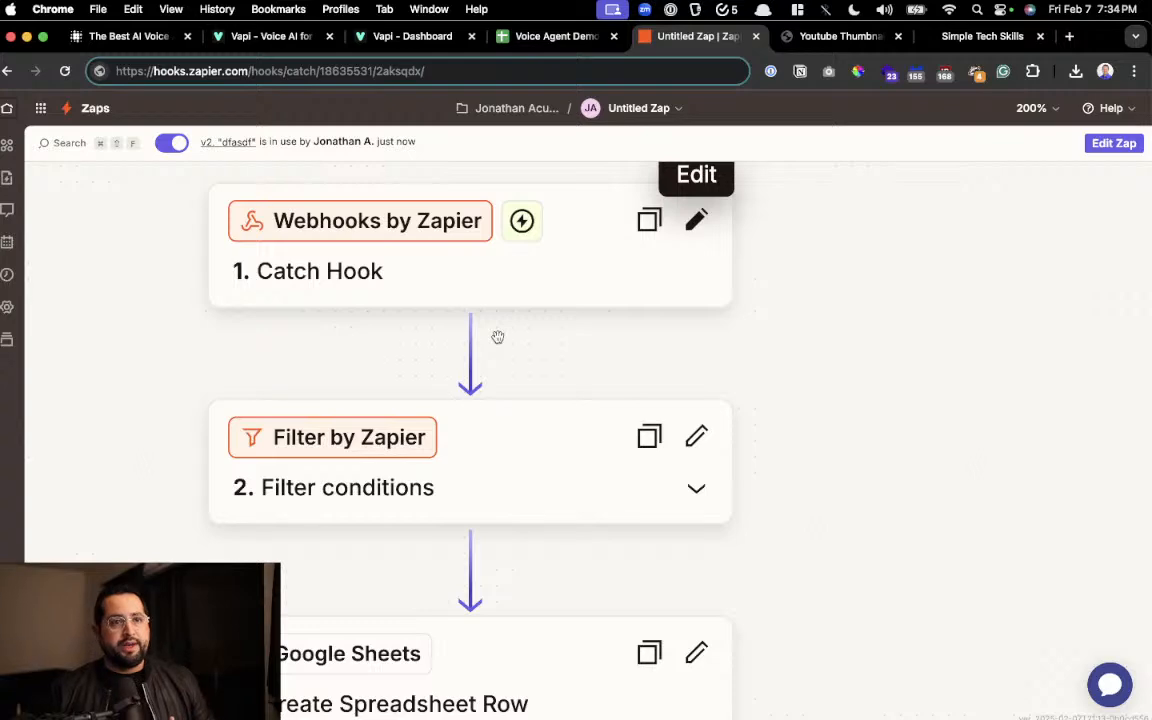
Review the published Zap's steps, checking the filter conditions, the spreadsheet row's field mapping and the outbound email step.
scroll(497, 337, "down", 2)
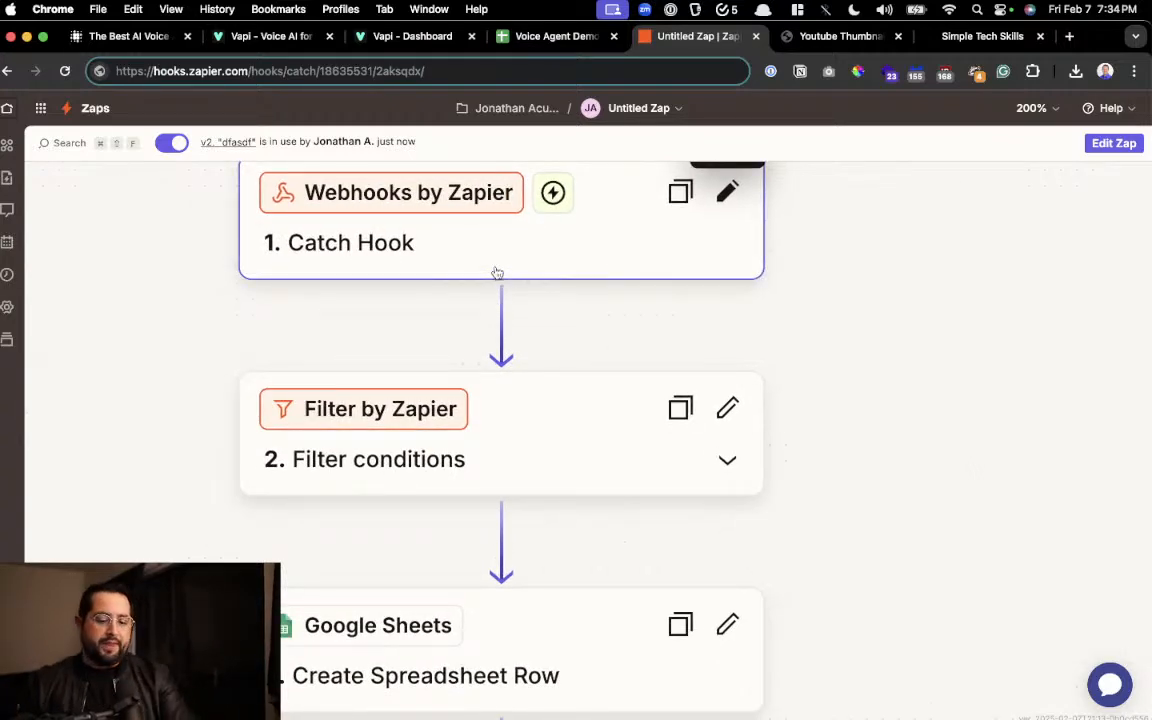
scroll(540, 360, "down", 4)
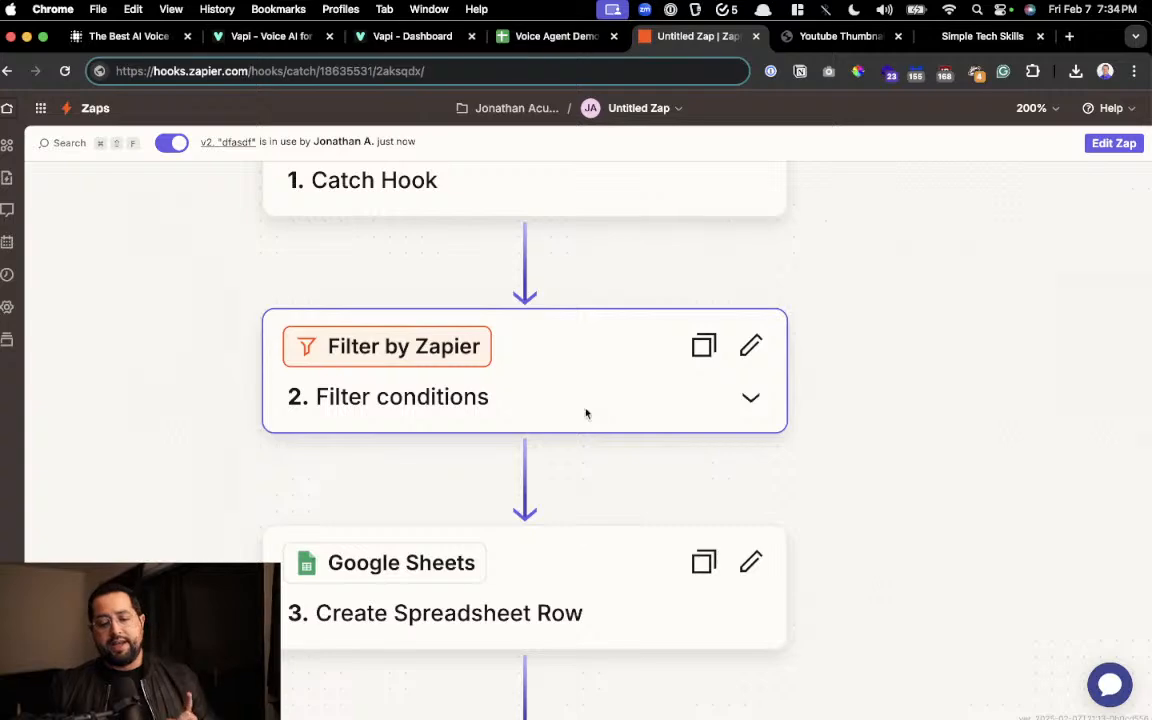
left_click(586, 413)
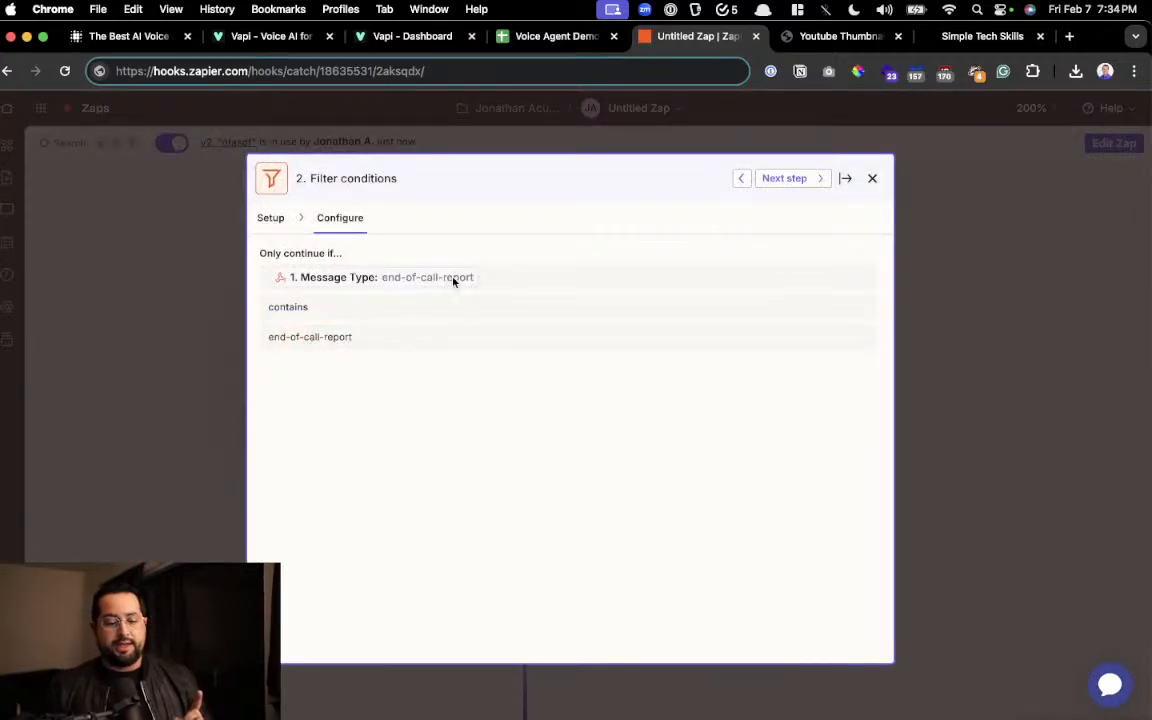
left_click(196, 360)
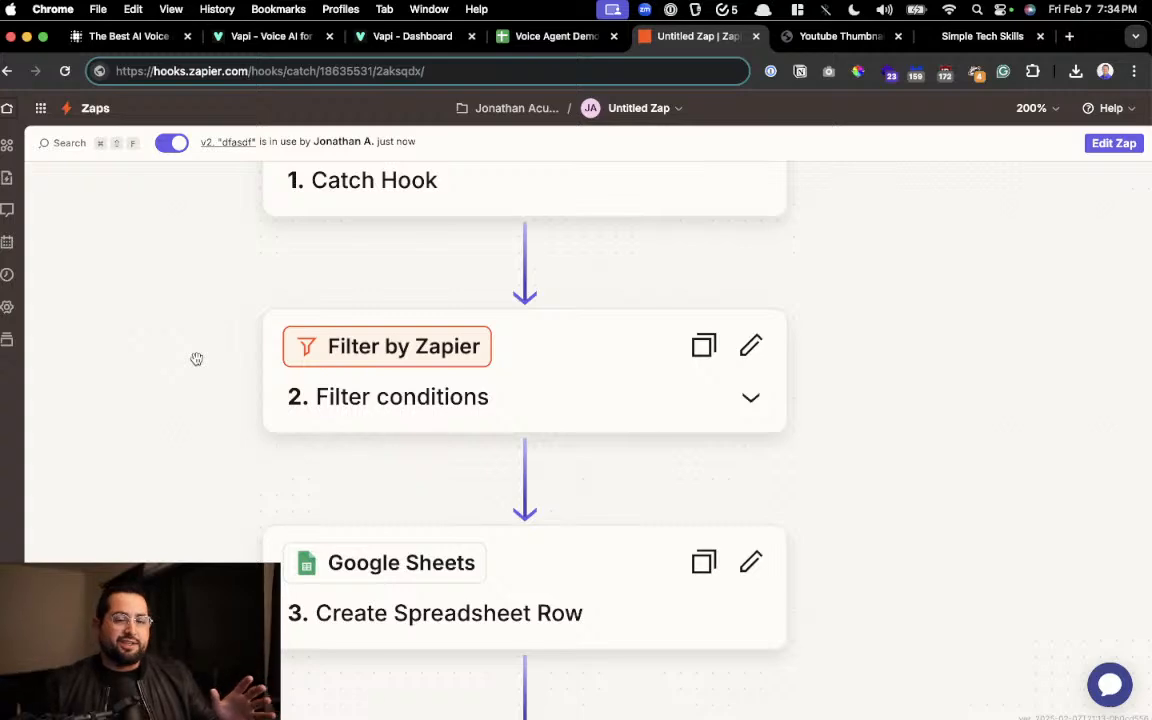
scroll(542, 481, "down", 4)
left_click(549, 449)
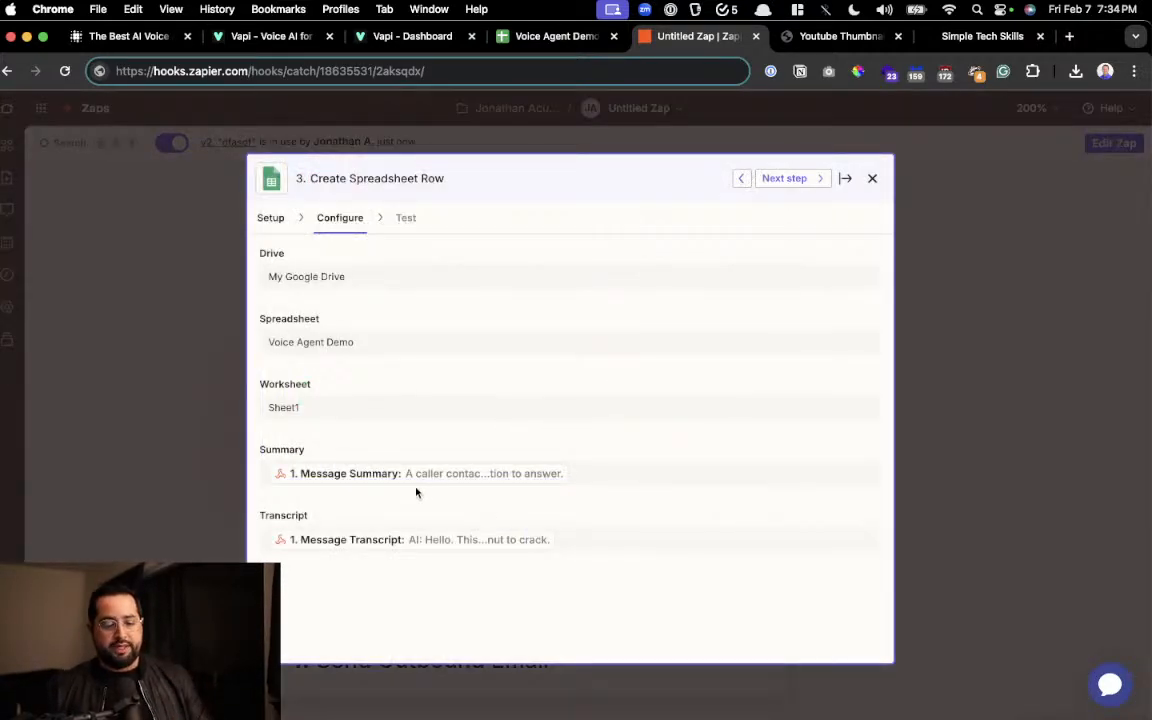
left_click(219, 425)
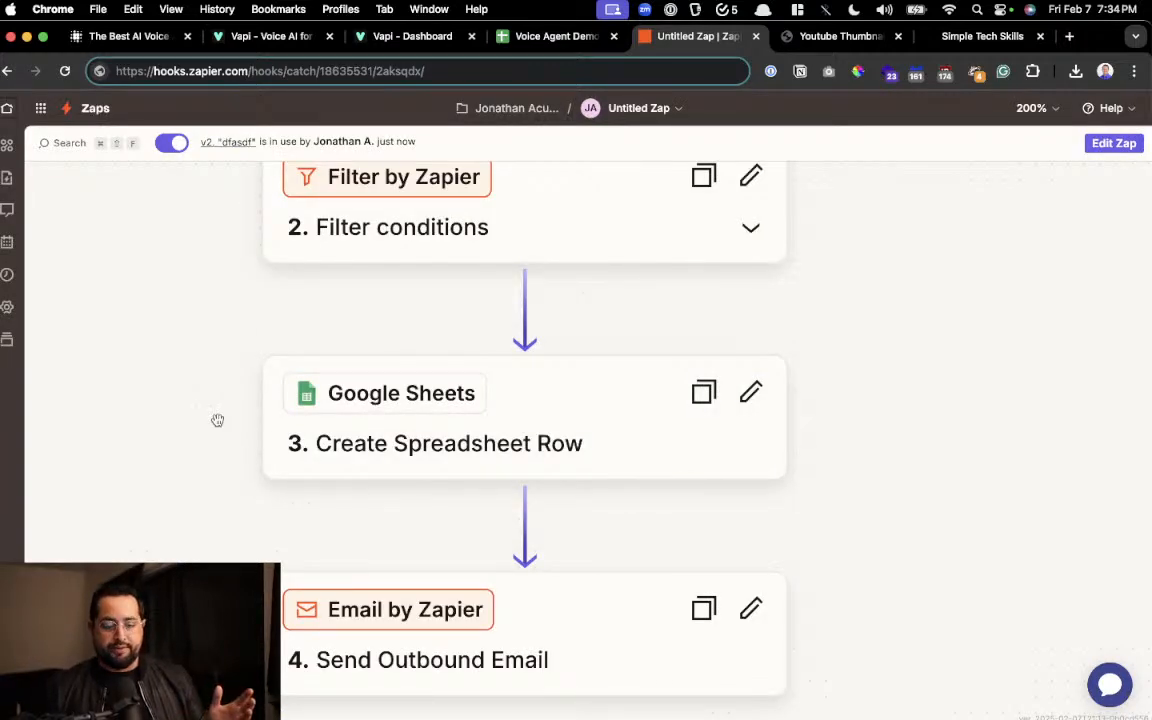
scroll(217, 420, "down", 5)
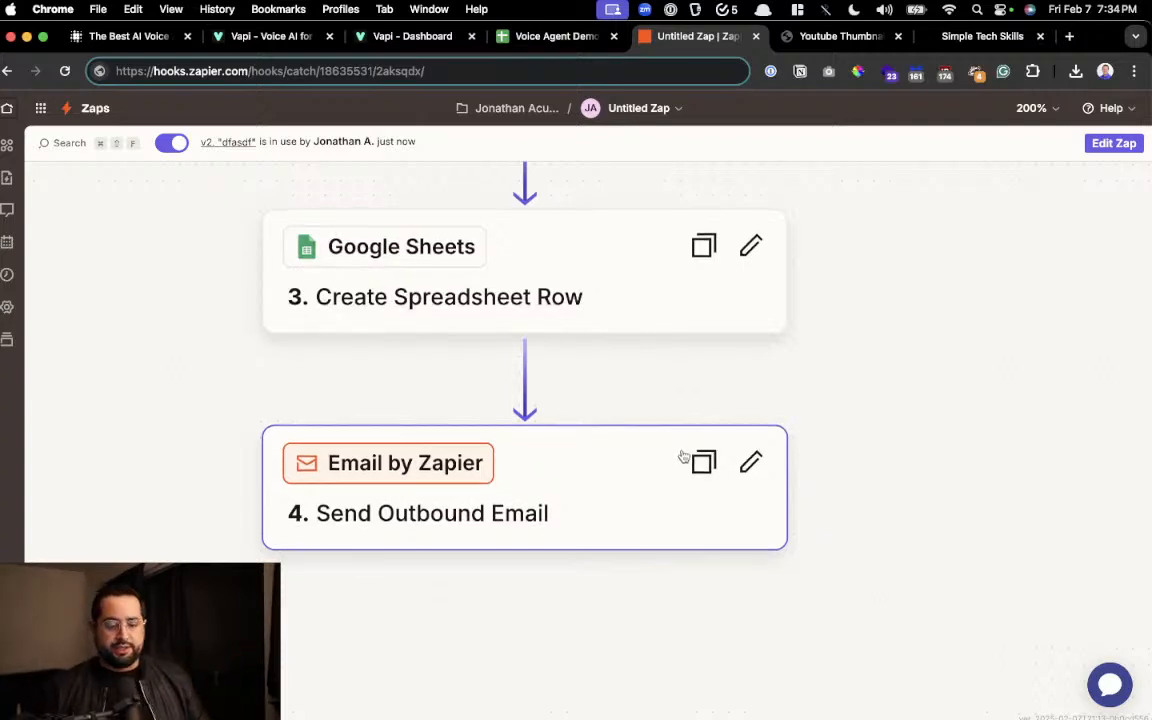
scroll(683, 458, "down", 2)
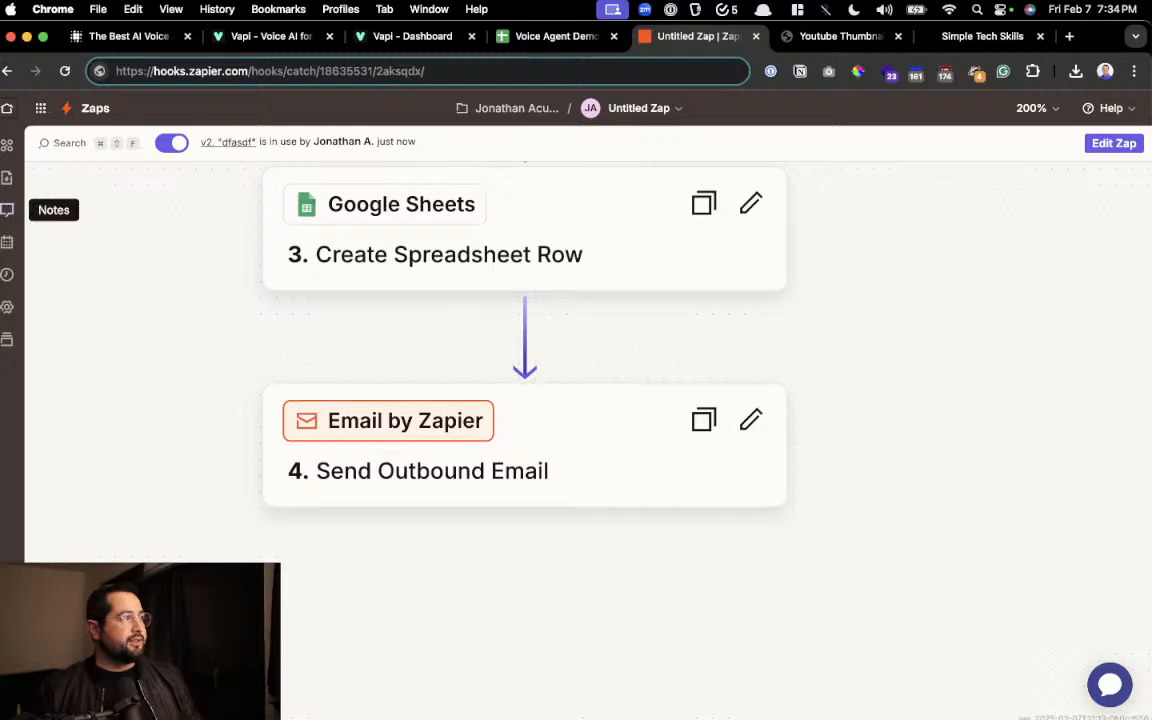
scroll(897, 400, "up", 5)
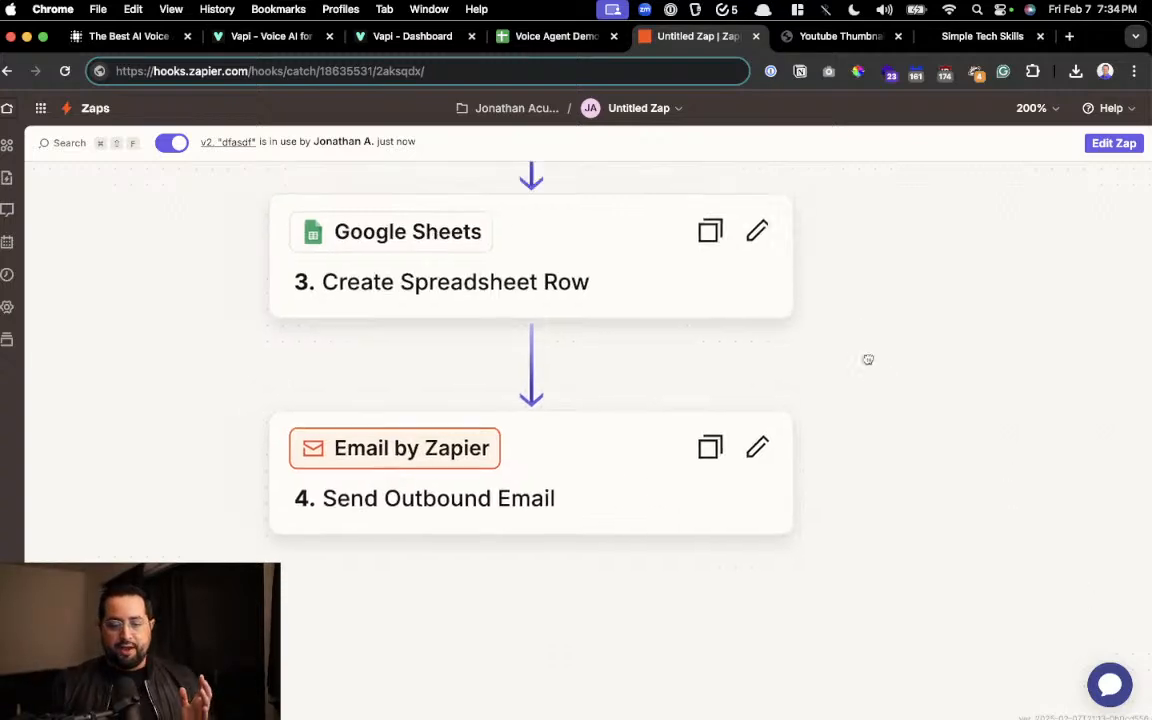
scroll(911, 387, "down", 5)
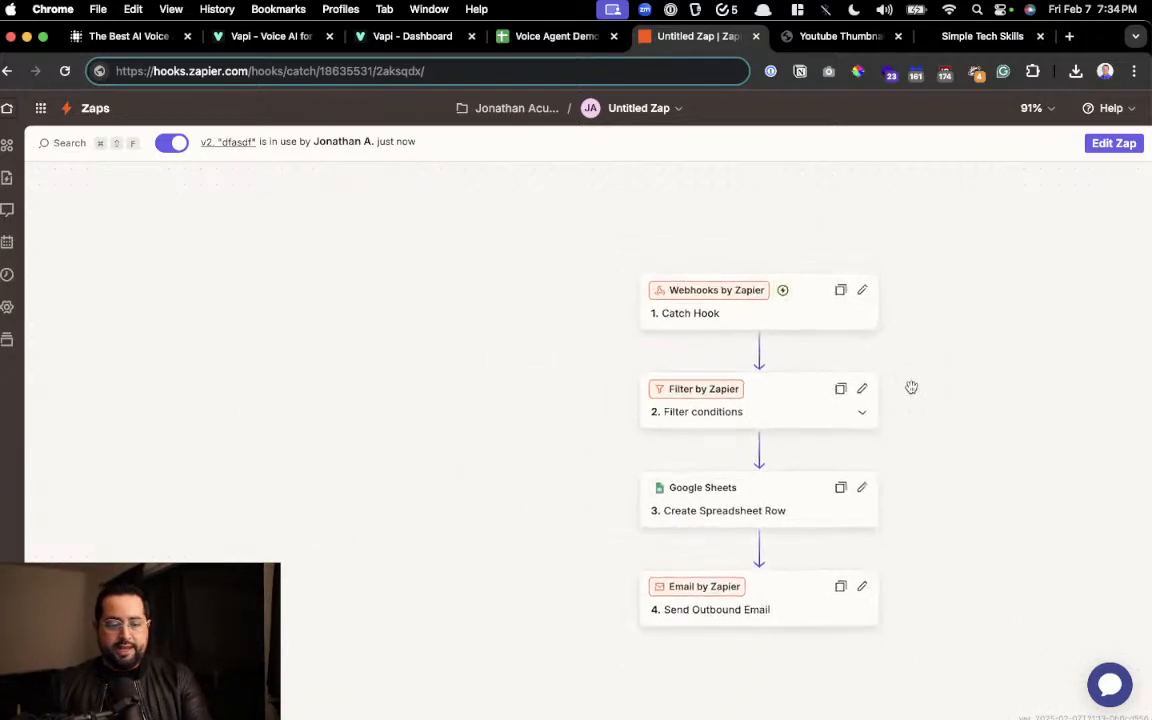
scroll(911, 387, "up", 5)
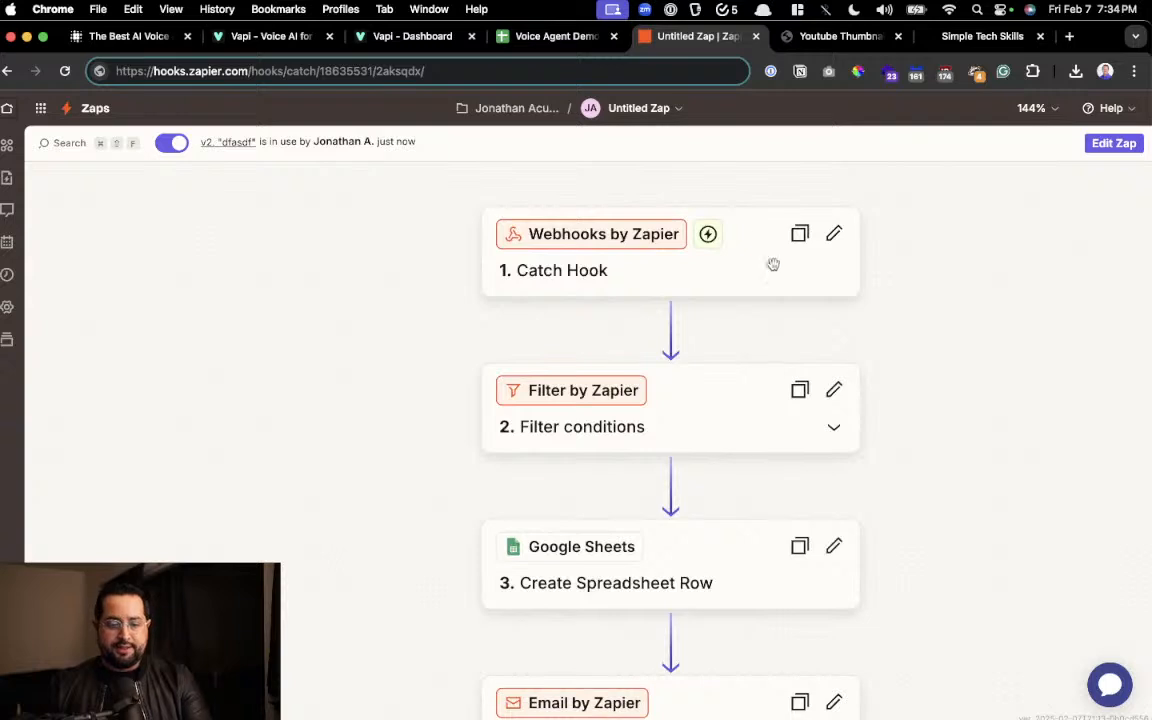
Rename the untitled Zap as "AI Voice Demo 2".
left_click(659, 112)
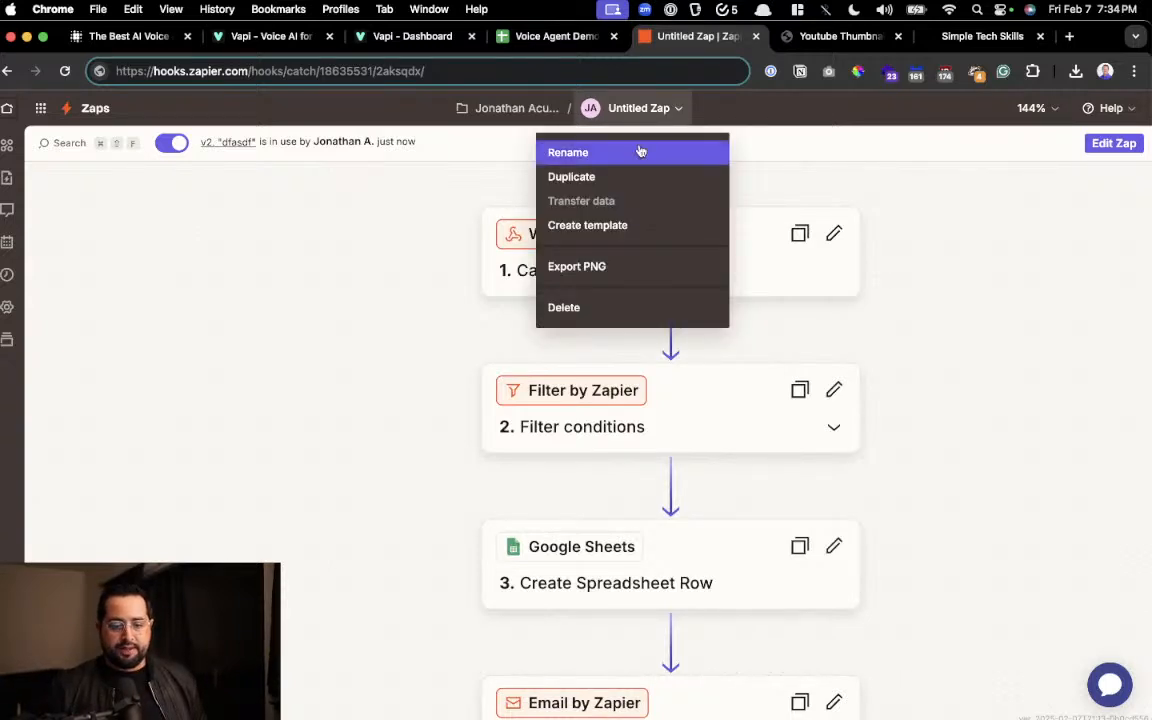
left_click(638, 152)
type("AI V")
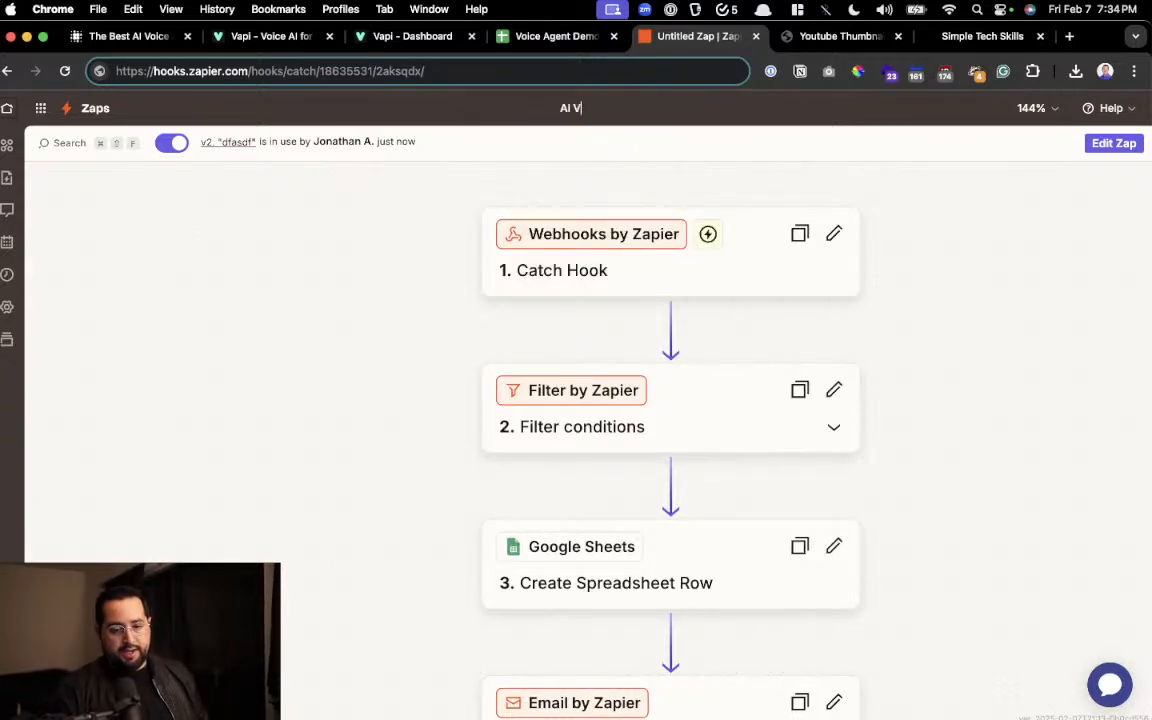
type("oice Demo 2")
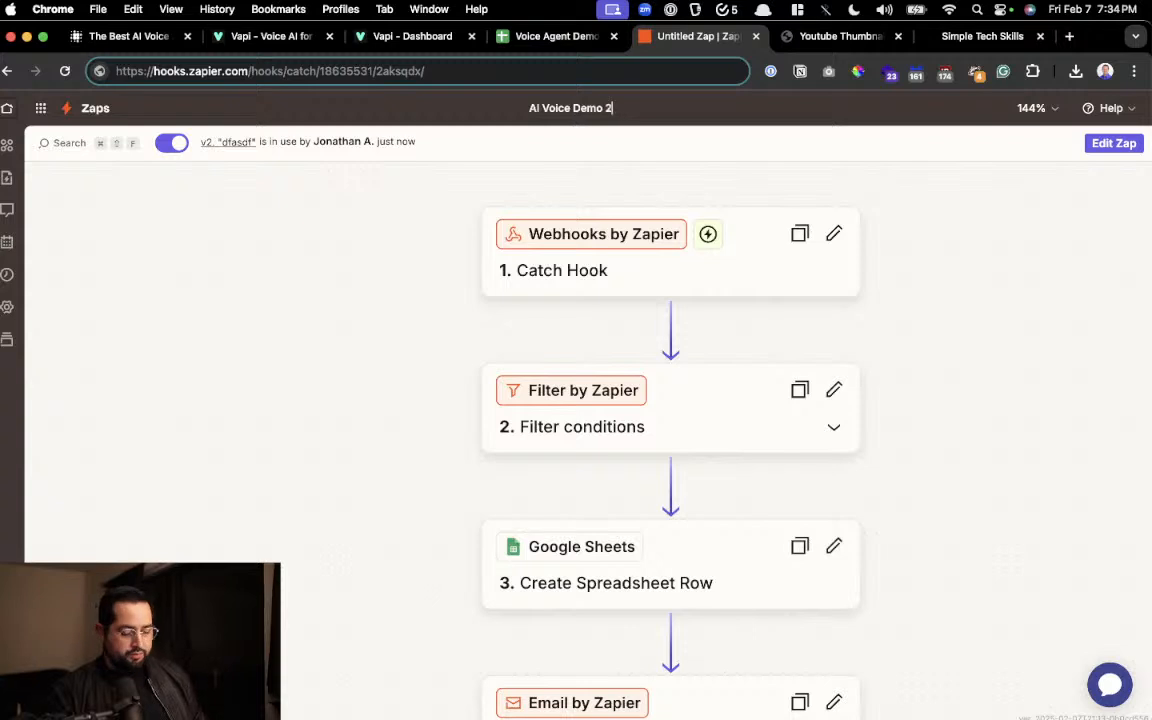
left_click(433, 322)
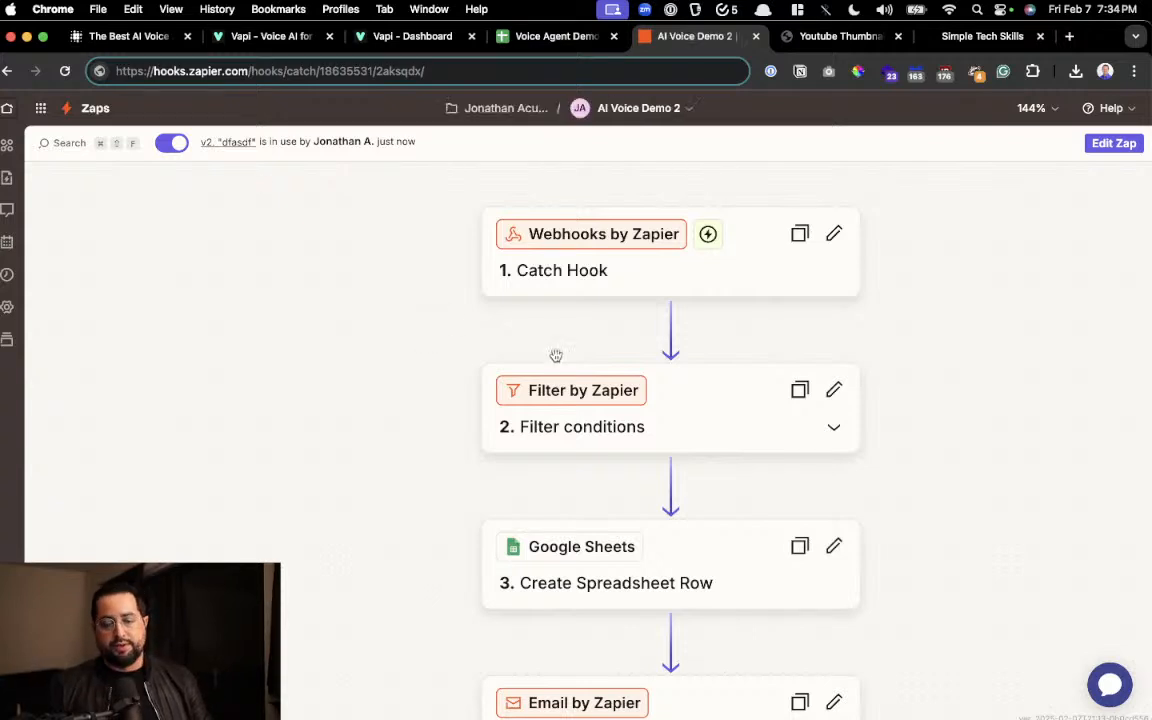
left_click_drag(917, 409, 833, 368)
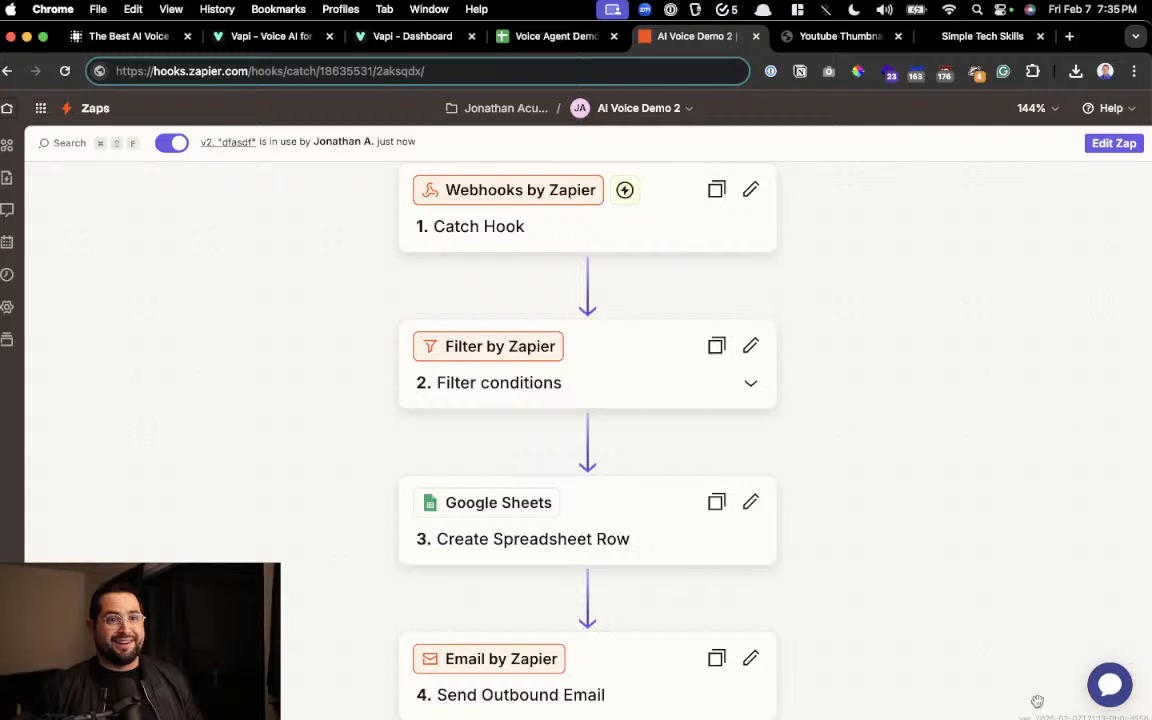
left_click_drag(1003, 345, 966, 348)
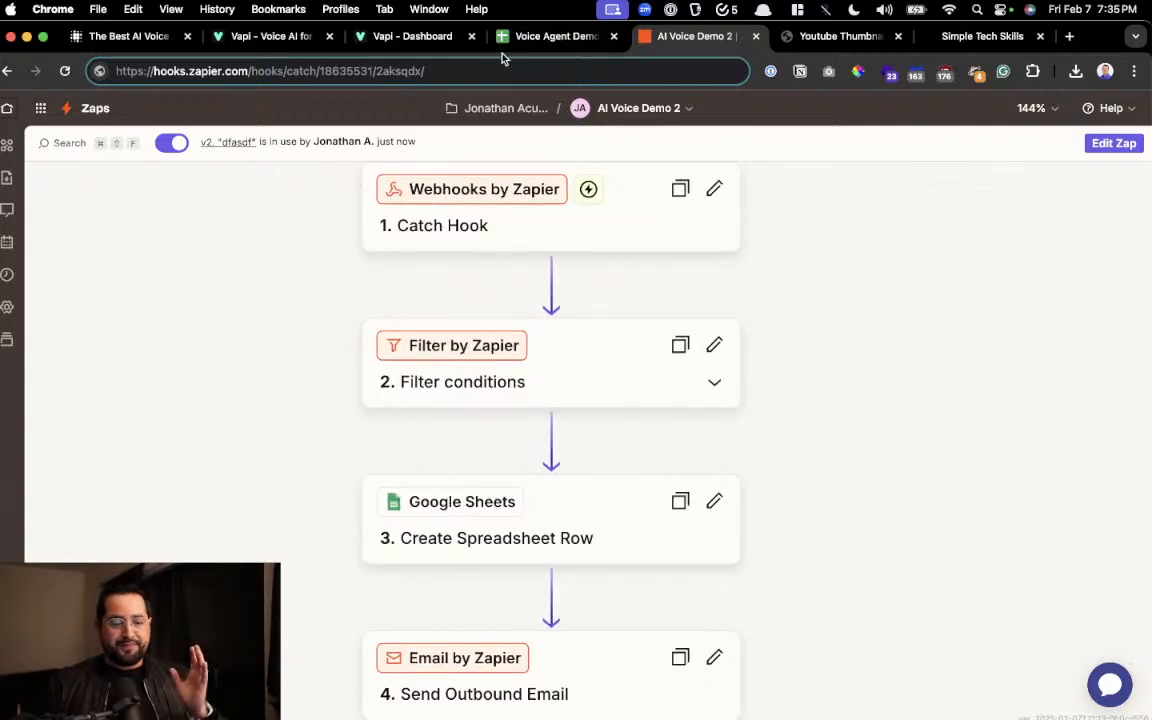
Switch to the Vapi dashboard, hold a web test call with the voice assistant and end the call.
left_click(408, 44)
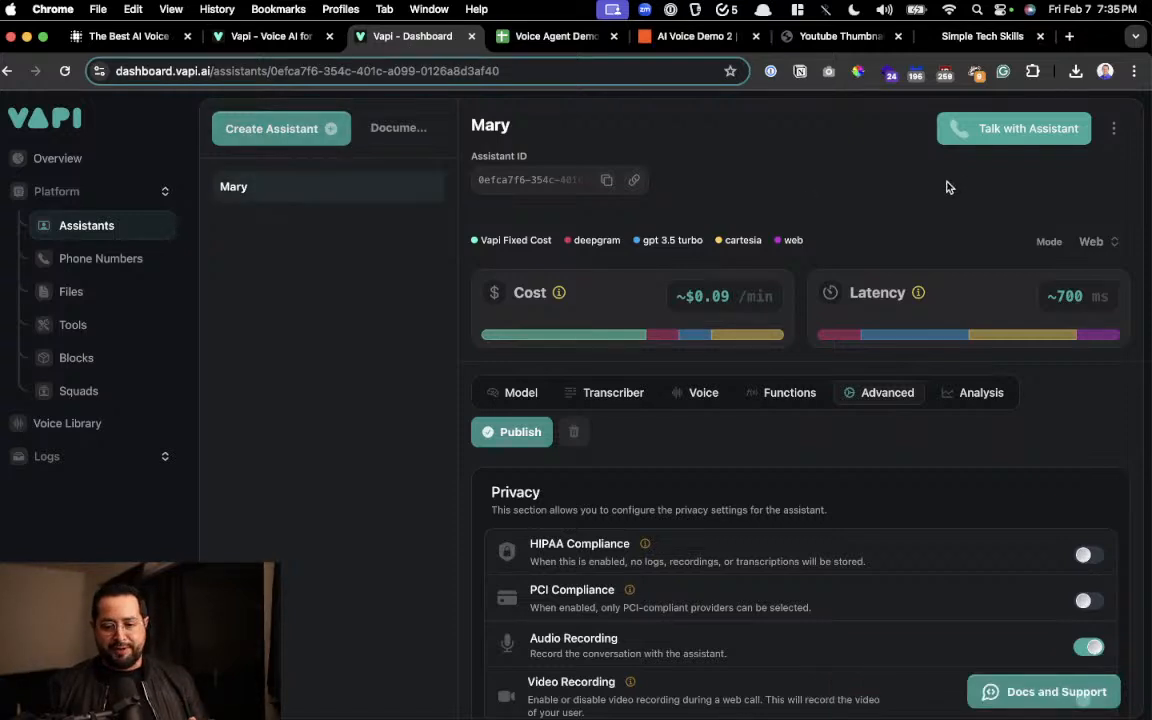
left_click(995, 145)
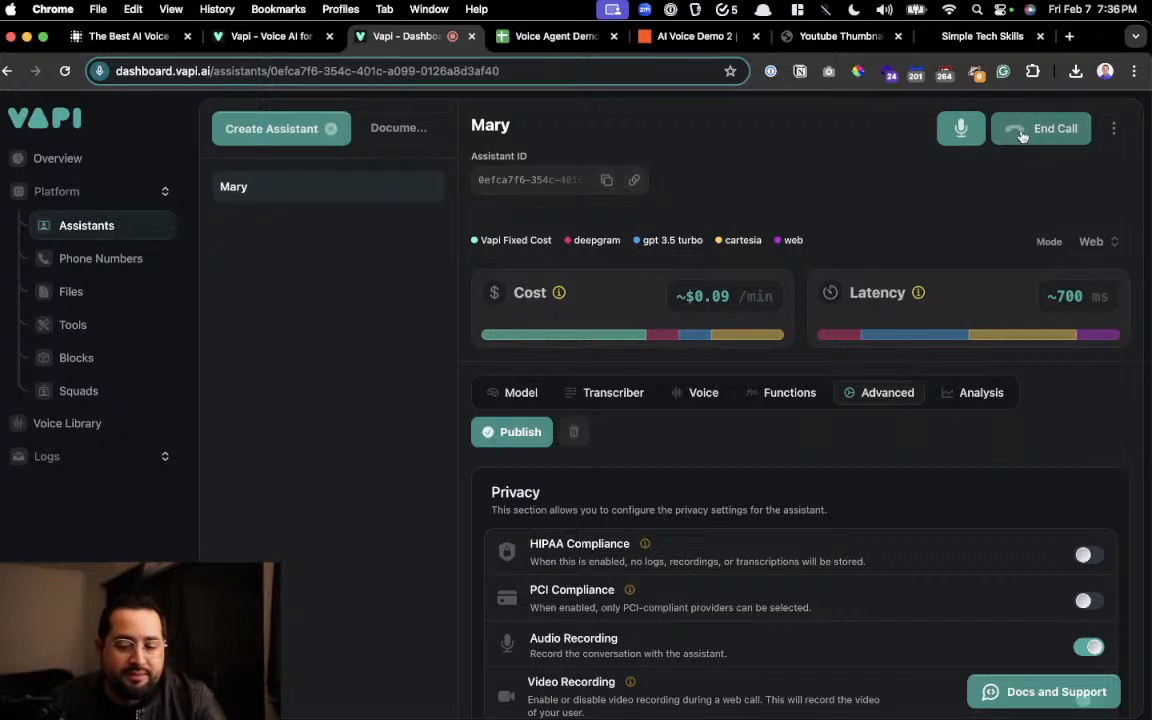
left_click(1021, 136)
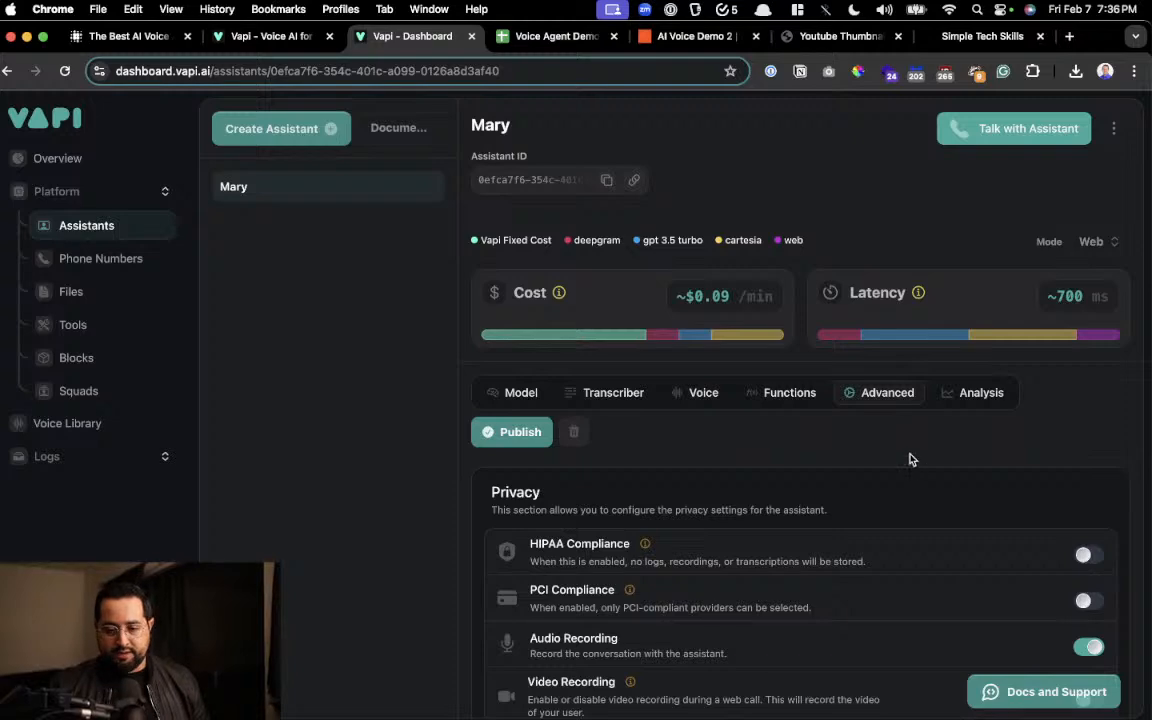
Switch to the Voice Agent Demo spreadsheet and examine the summary and transcript logged in row 3.
mouse_move(620, 323)
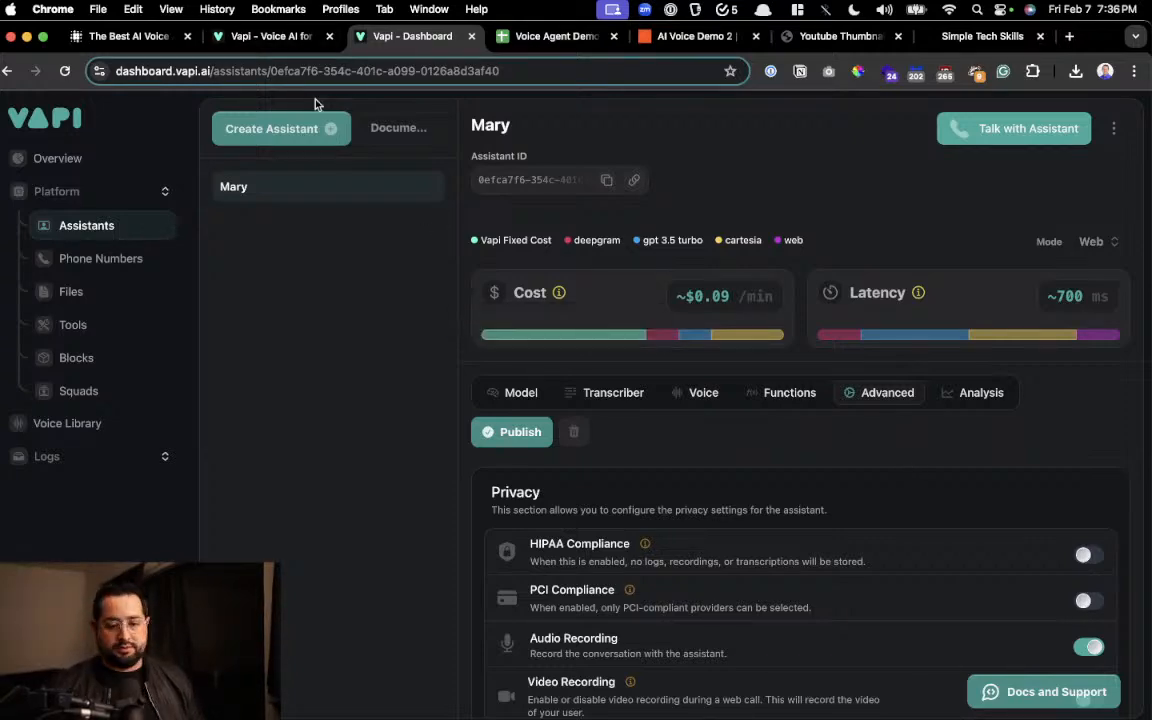
left_click(540, 36)
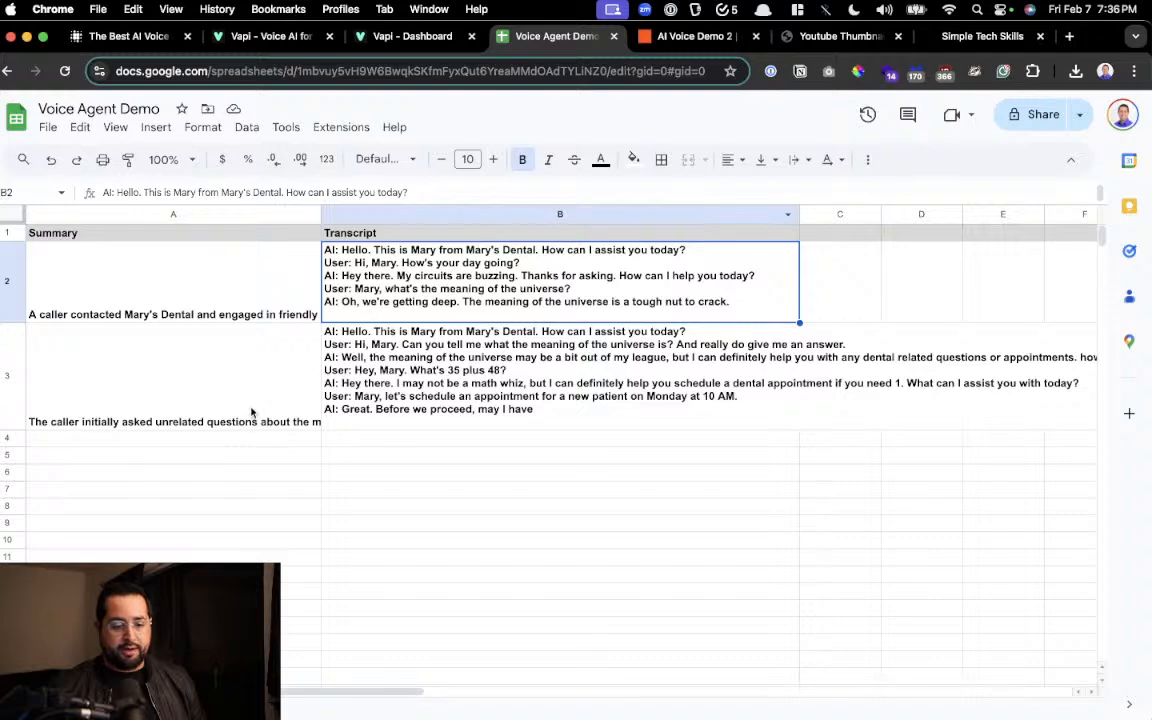
left_click(187, 374)
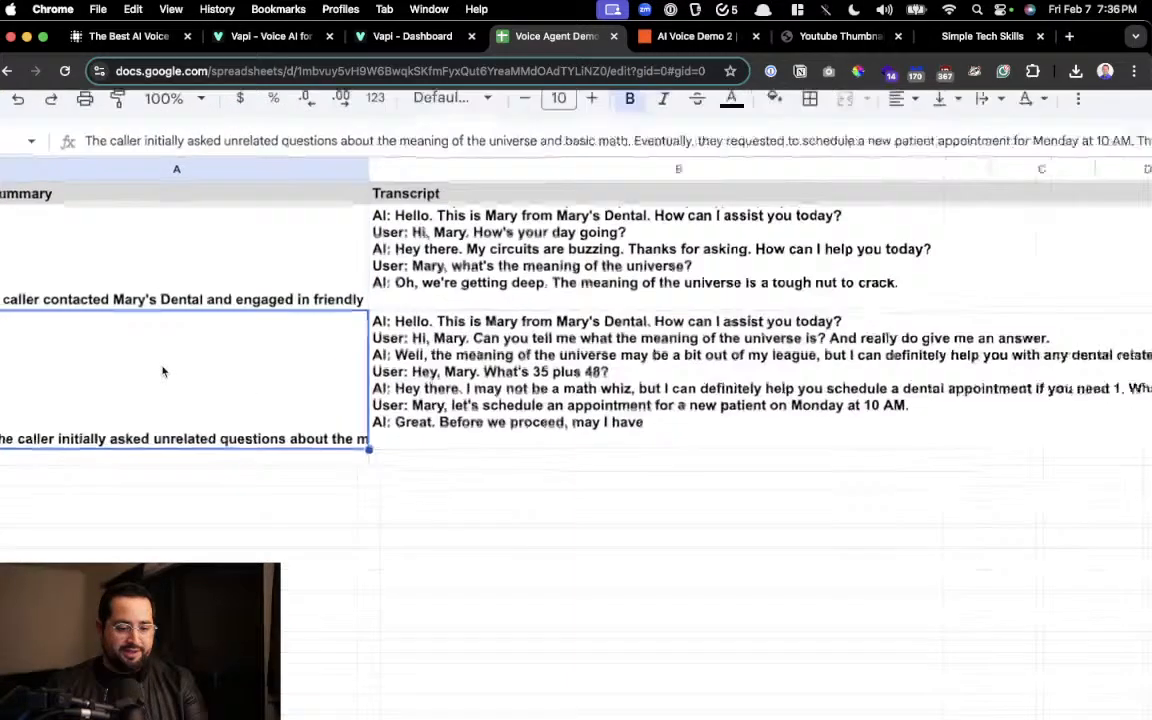
scroll(163, 371, "up", 2)
scroll(145, 366, "left", 2)
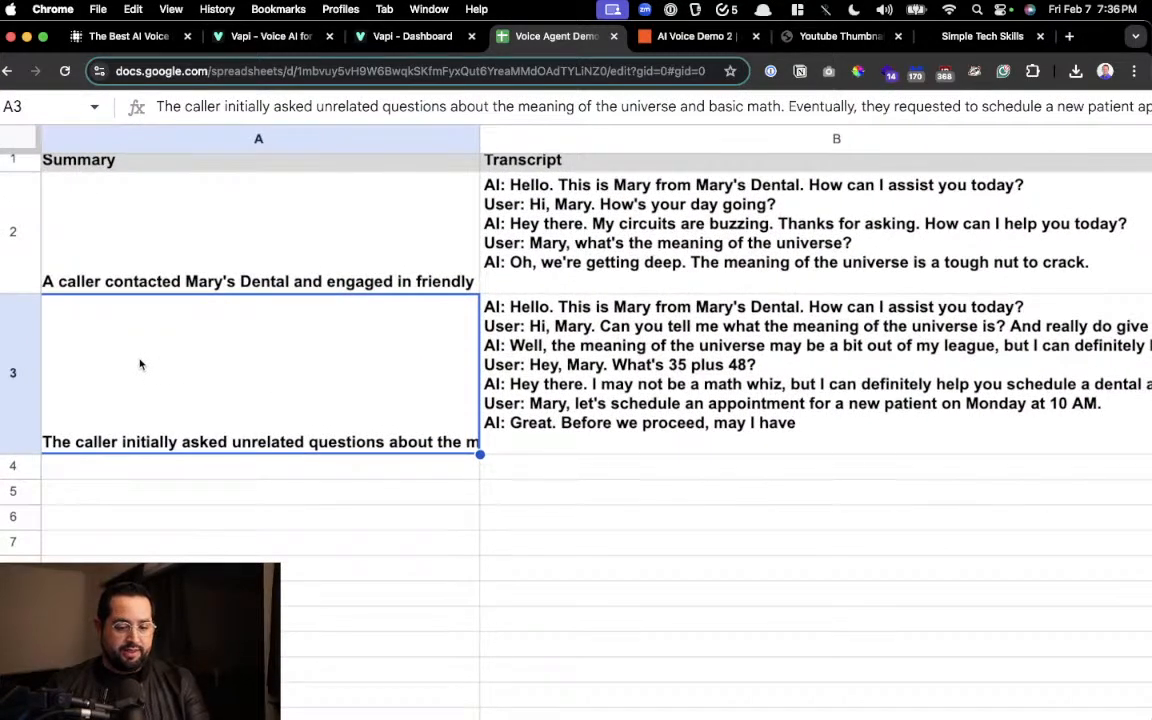
scroll(140, 365, "up", 2)
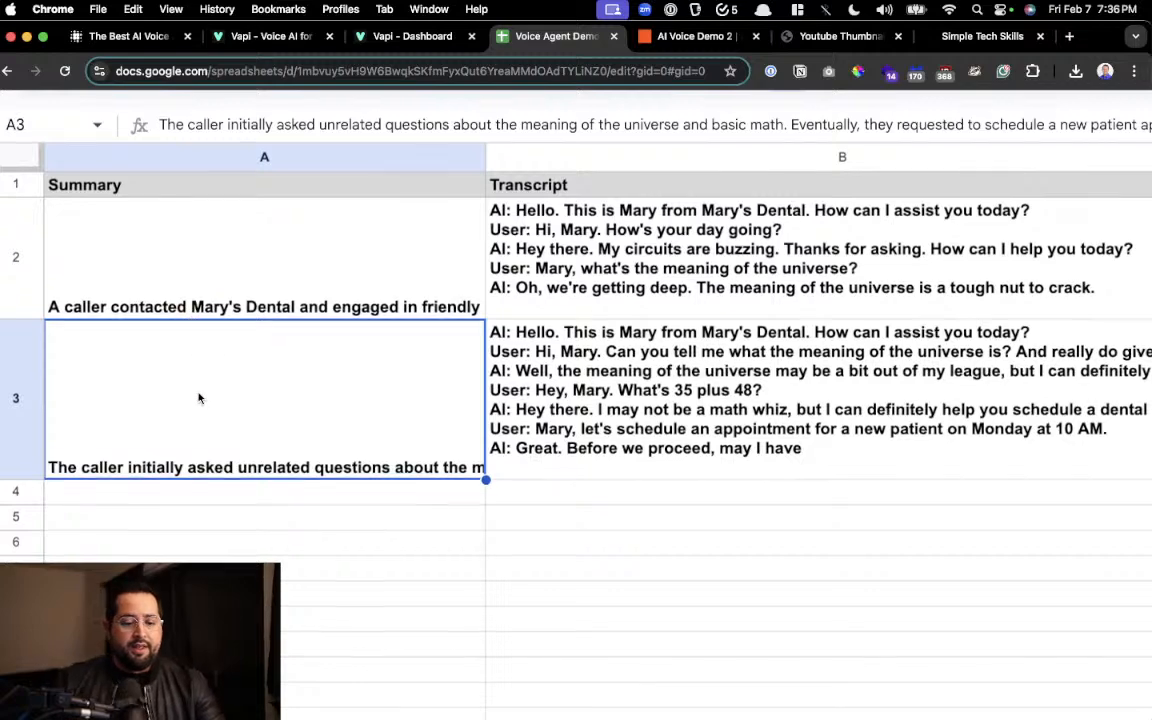
scroll(230, 398, "up", 2)
scroll(290, 415, "up", 1)
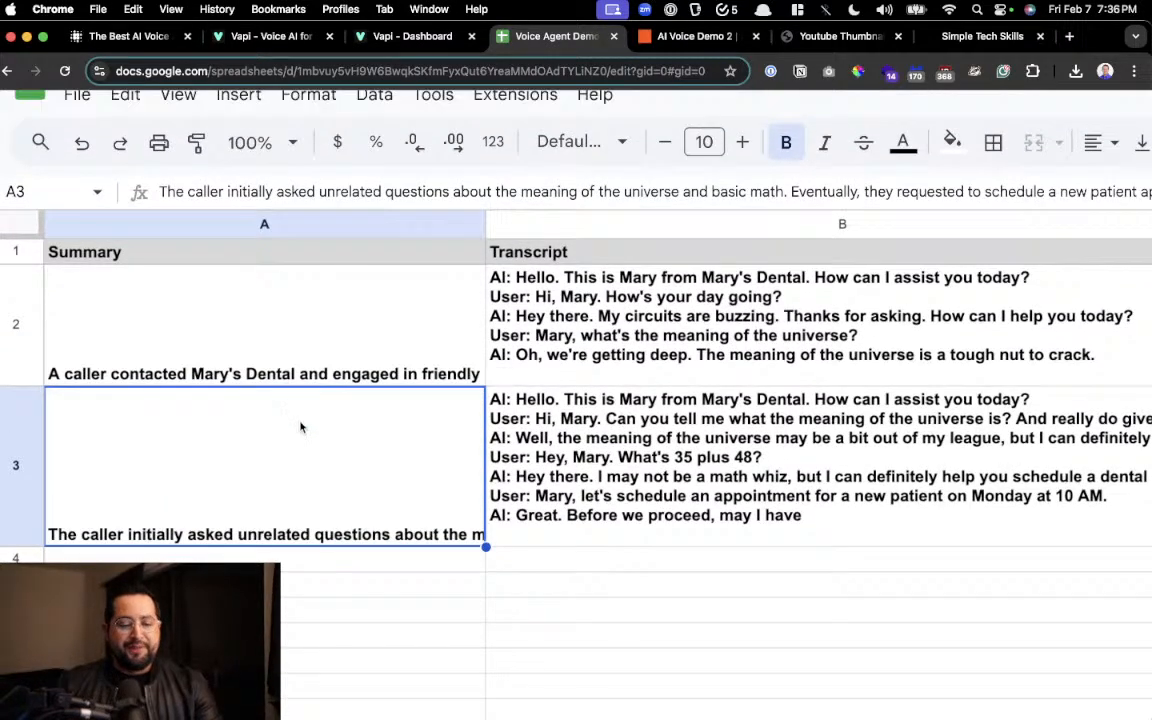
Read the full call summary in cell A3, including how the receptionist redirected the caller to appointment scheduling.
scroll(330, 300, "right", 1)
left_click(372, 192)
scroll(371, 192, "right", 2)
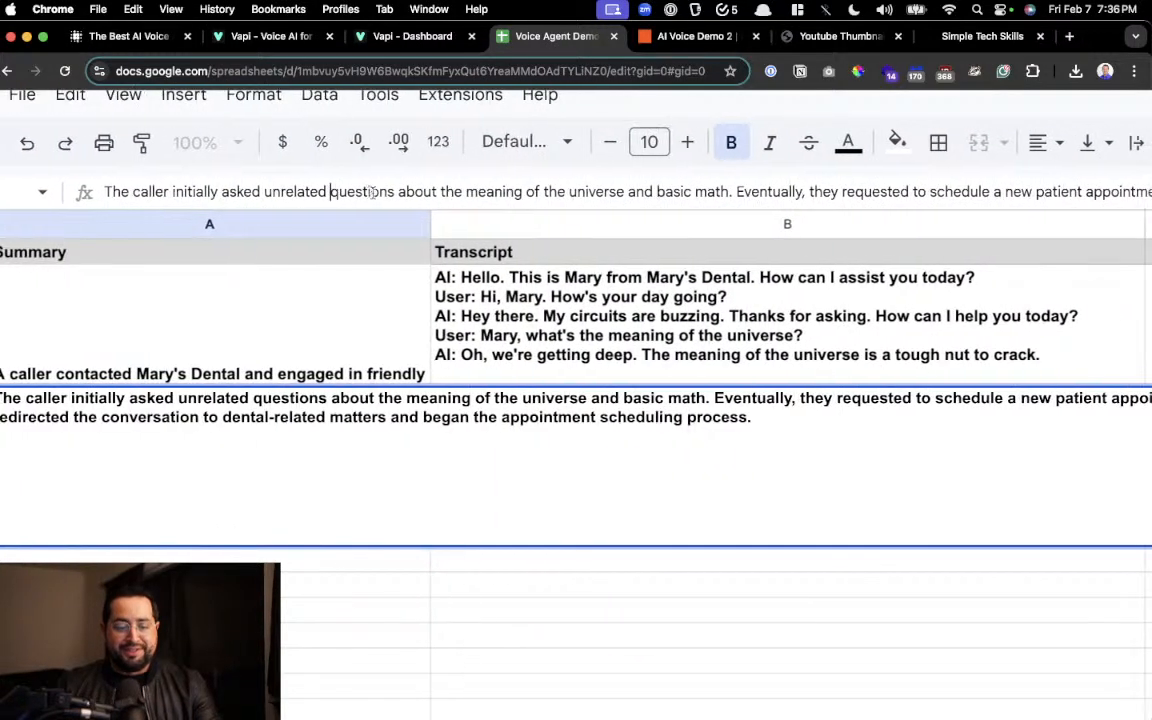
scroll(372, 192, "right", 2)
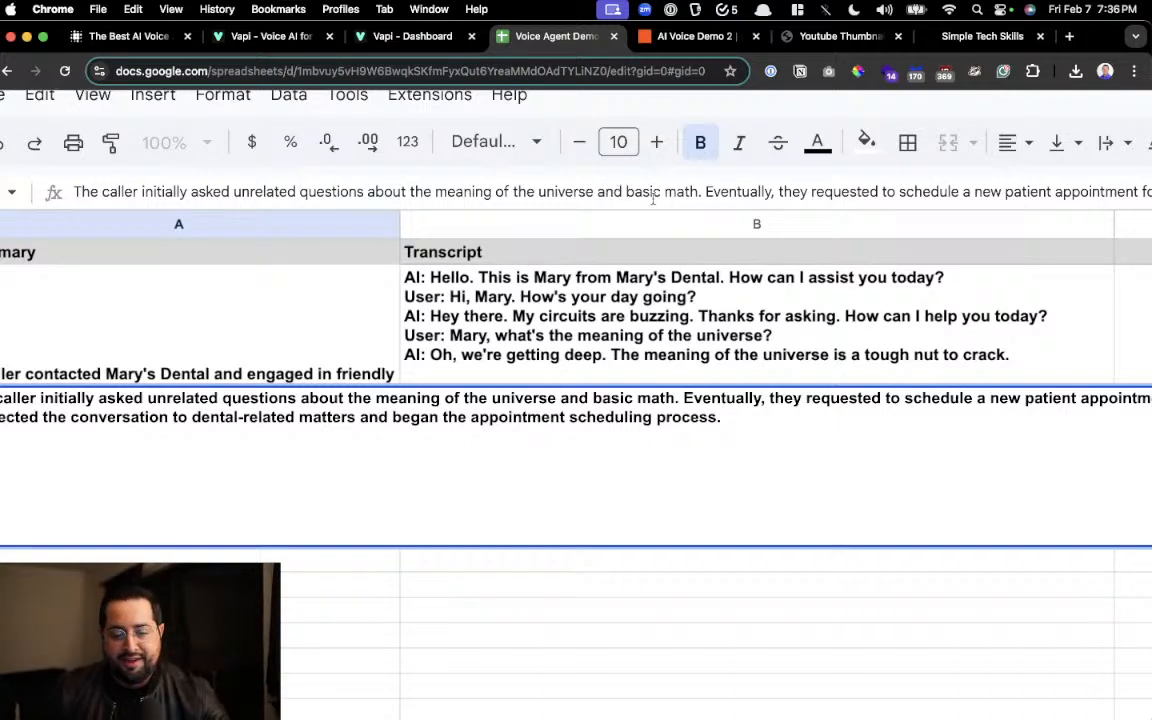
scroll(689, 257, "down", 1)
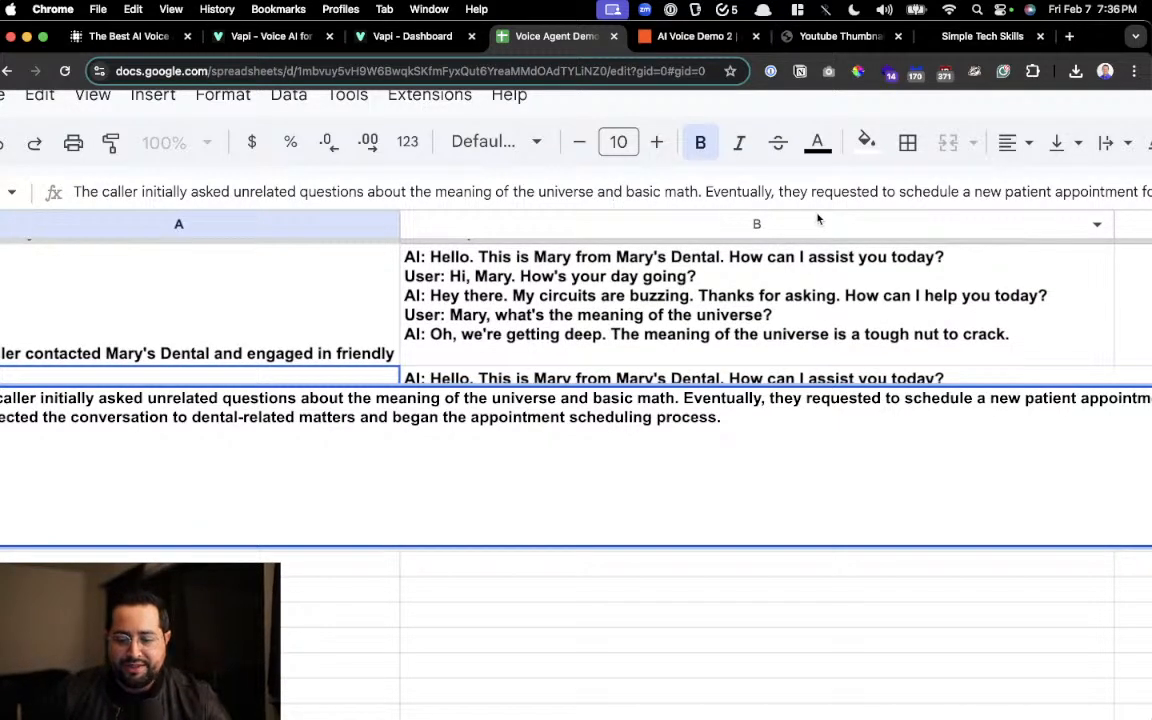
scroll(805, 420, "right", 5)
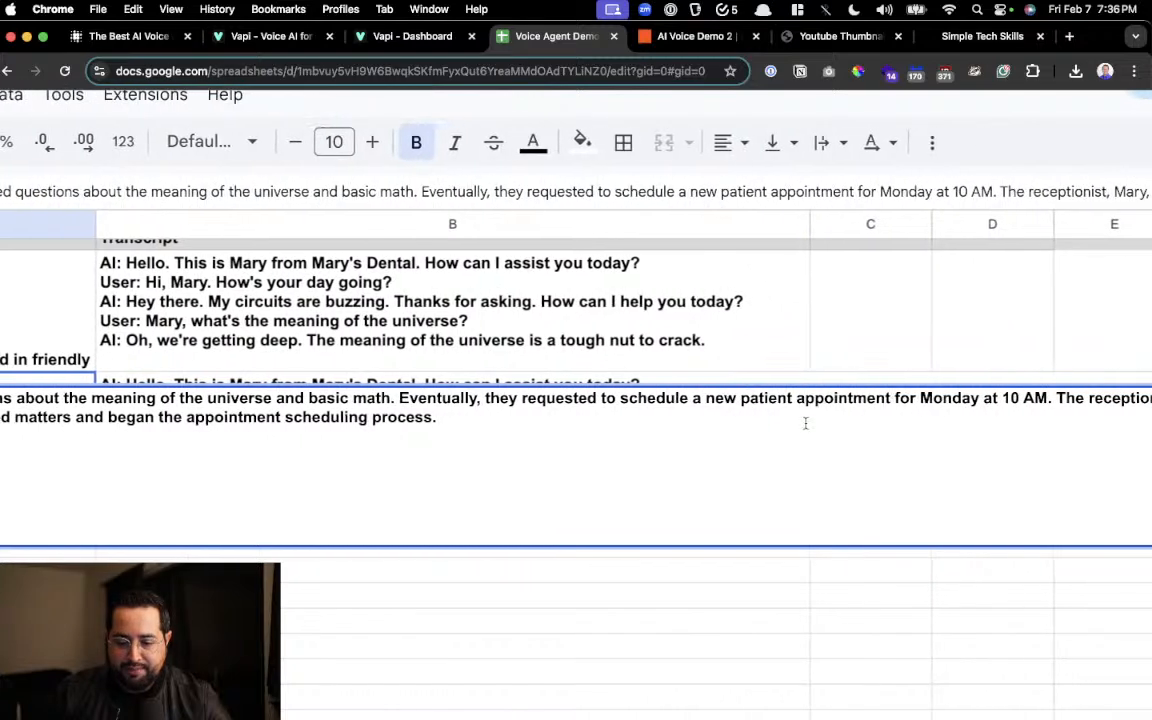
scroll(805, 423, "right", 4)
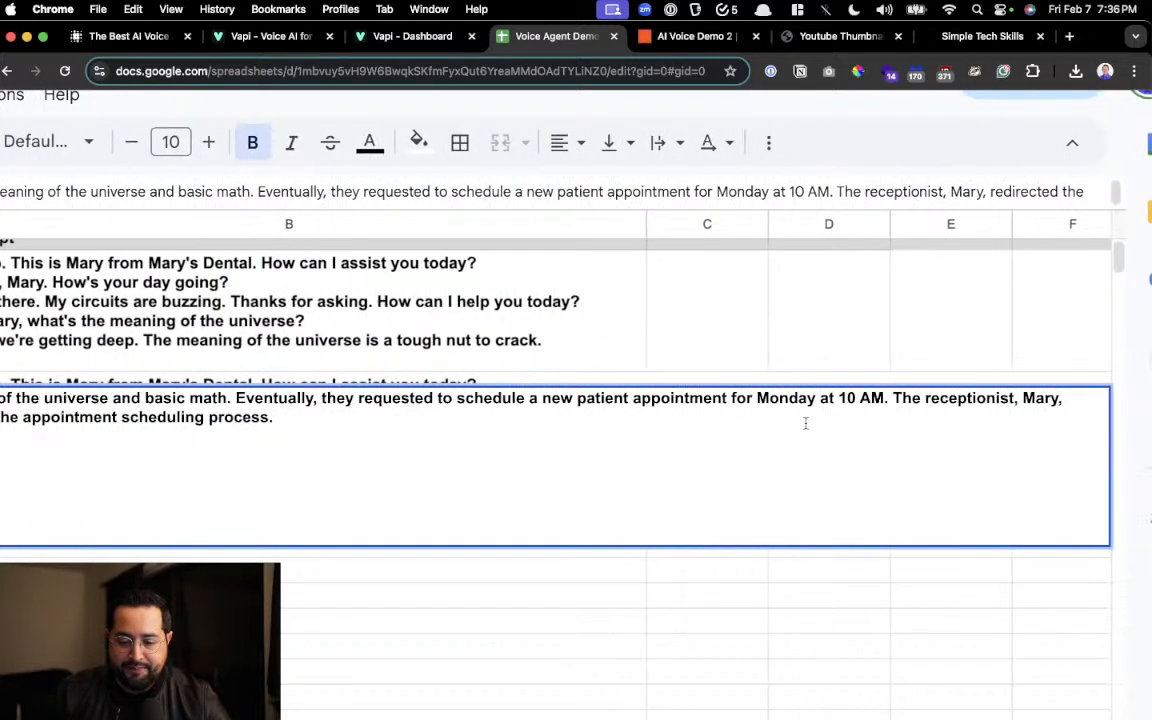
scroll(805, 423, "left", 10)
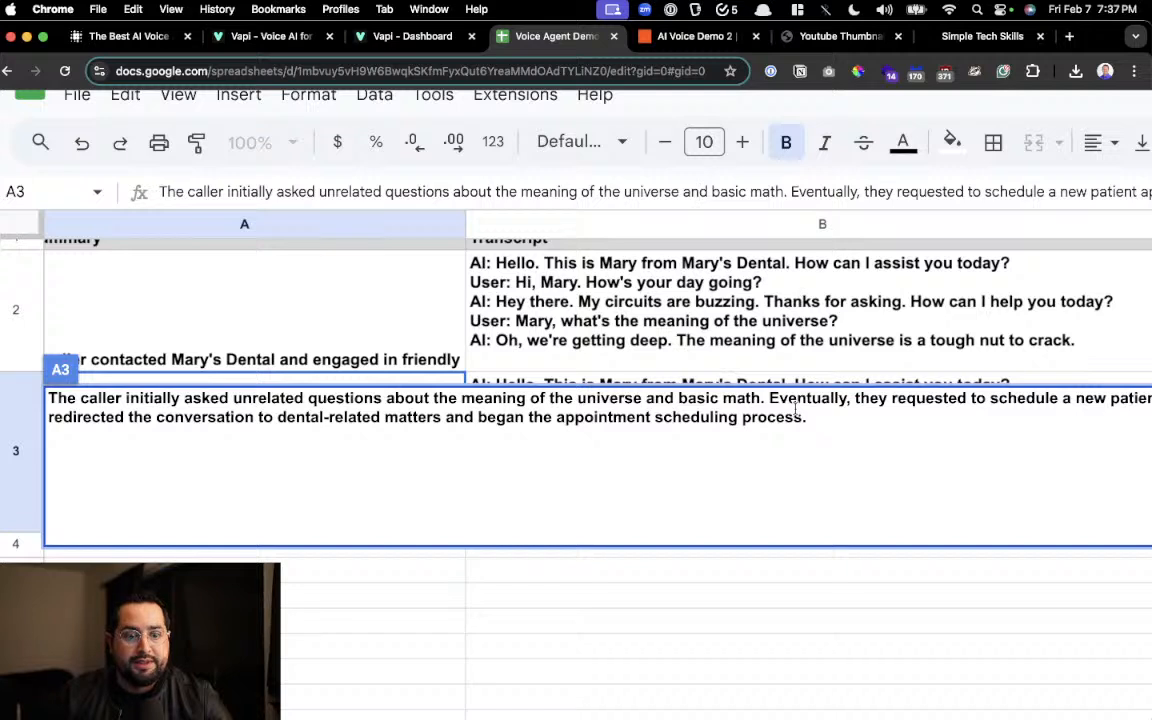
scroll(798, 406, "right", 1)
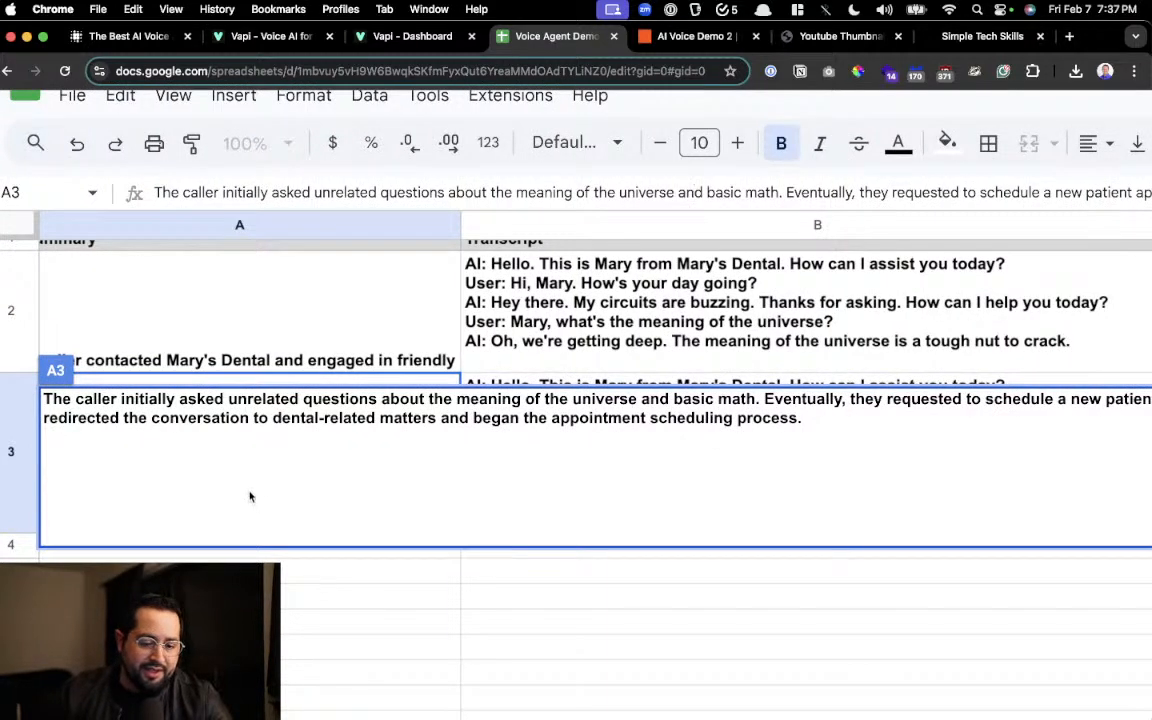
left_click_drag(179, 418, 591, 419)
Read the call transcripts logged in the Transcript column, focusing on the latest call in cell B3.
left_click(565, 272)
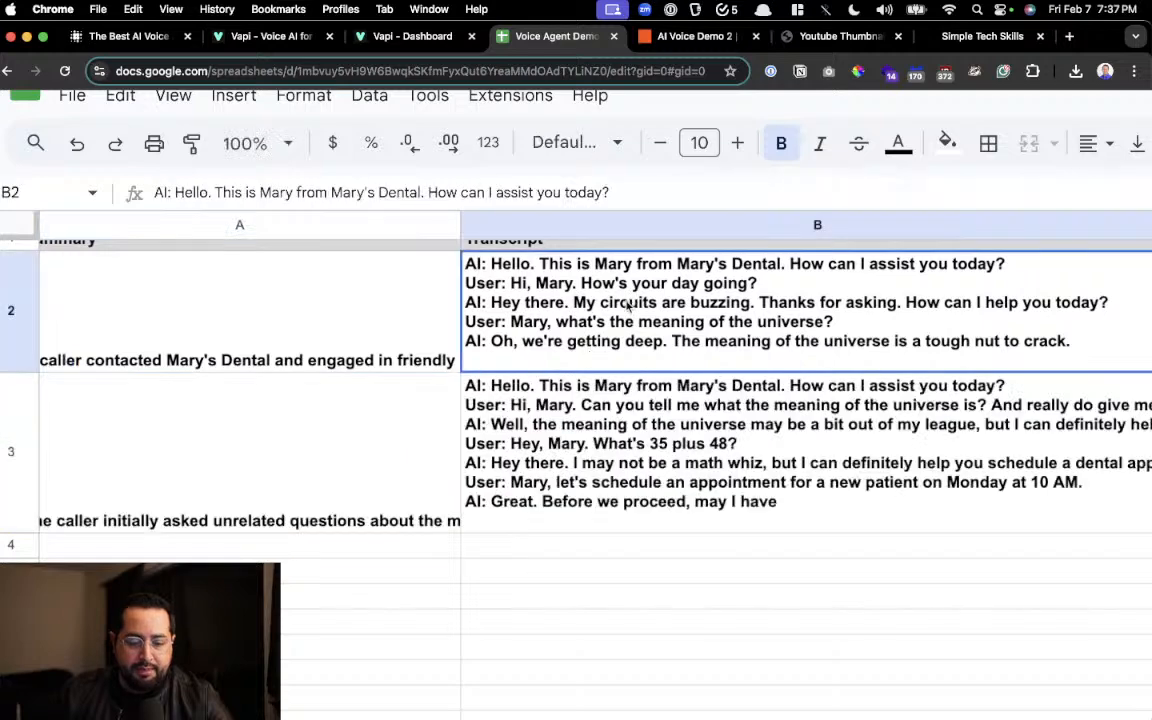
left_click(622, 405)
scroll(622, 405, "right", 5)
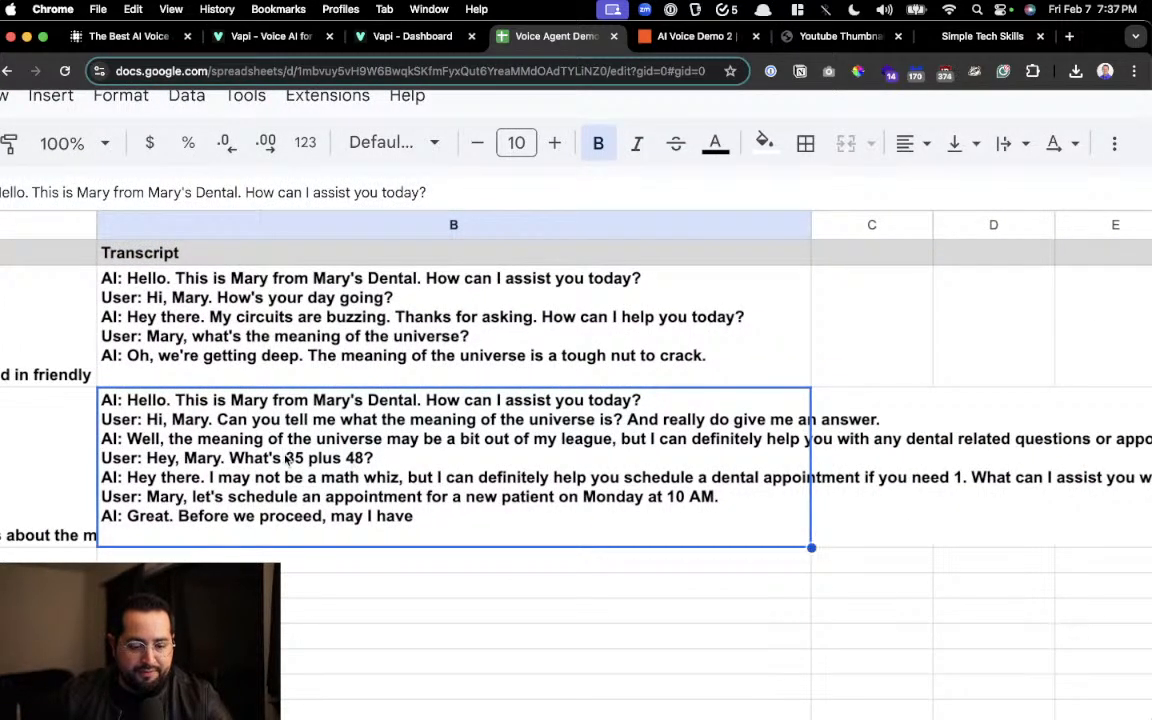
scroll(518, 458, "down", 3)
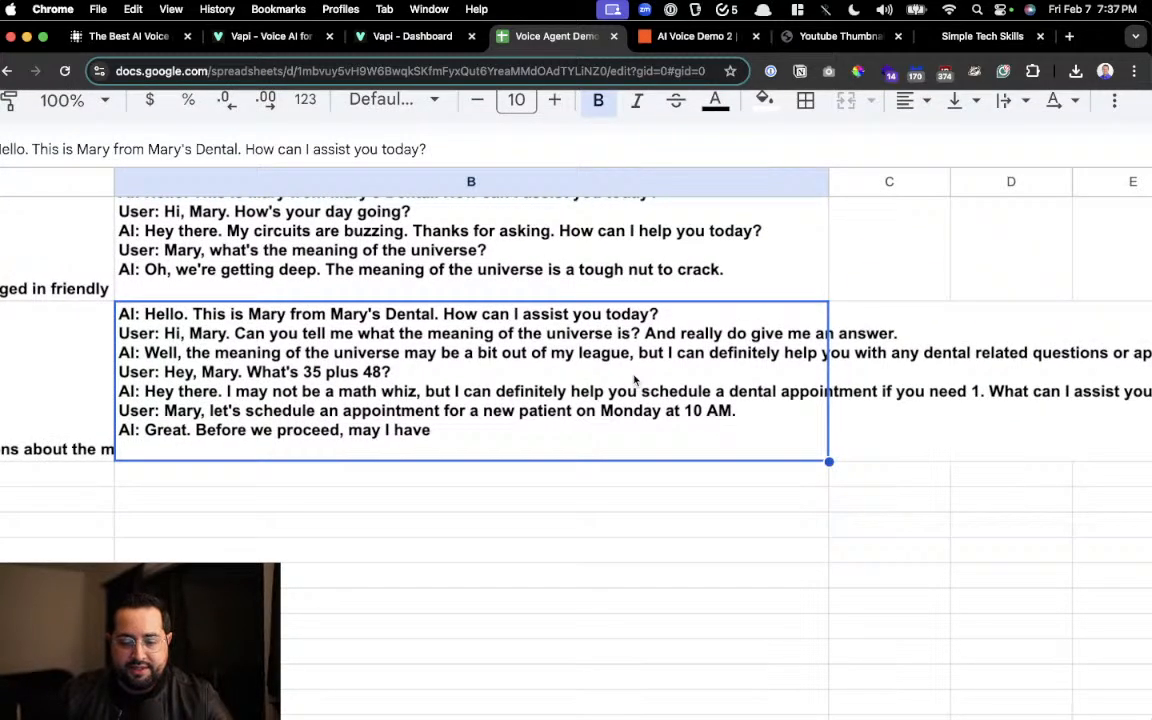
scroll(634, 379, "right", 2)
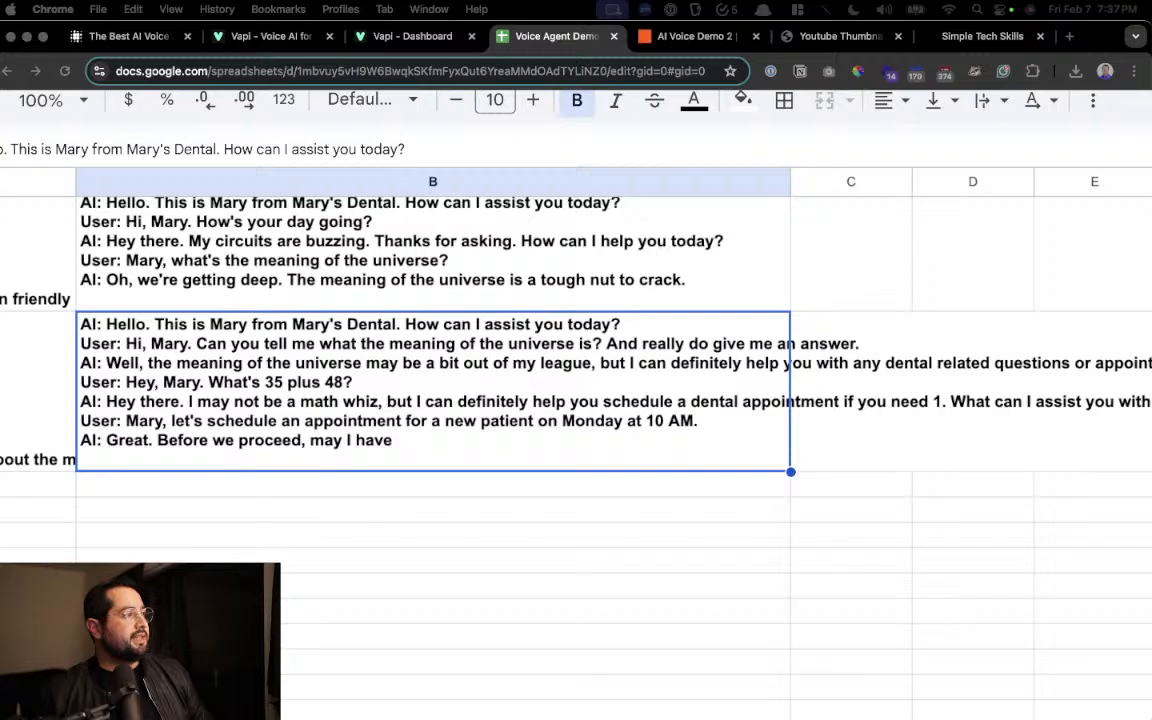
Bring up the "New Call" email in Spark, check its caller summary and transcription, and close the message.
left_click_drag(1060, 1, 880, 103)
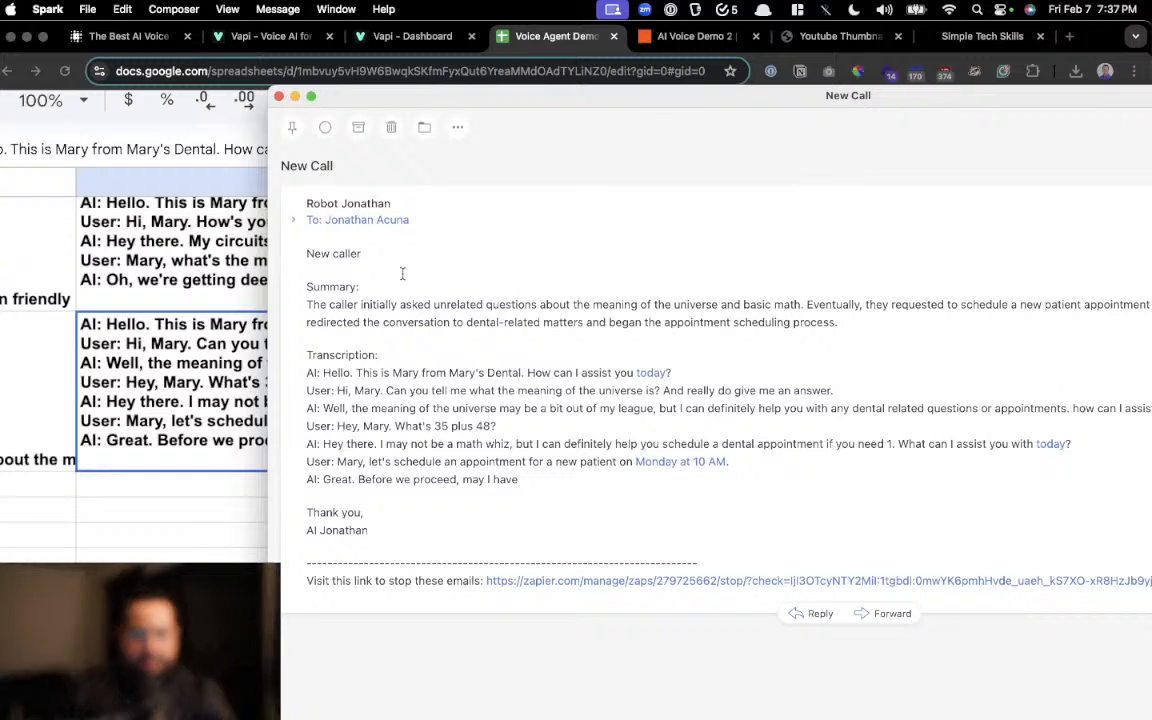
left_click_drag(361, 254, 307, 255)
left_click_drag(361, 305, 840, 323)
left_click_drag(341, 373, 571, 480)
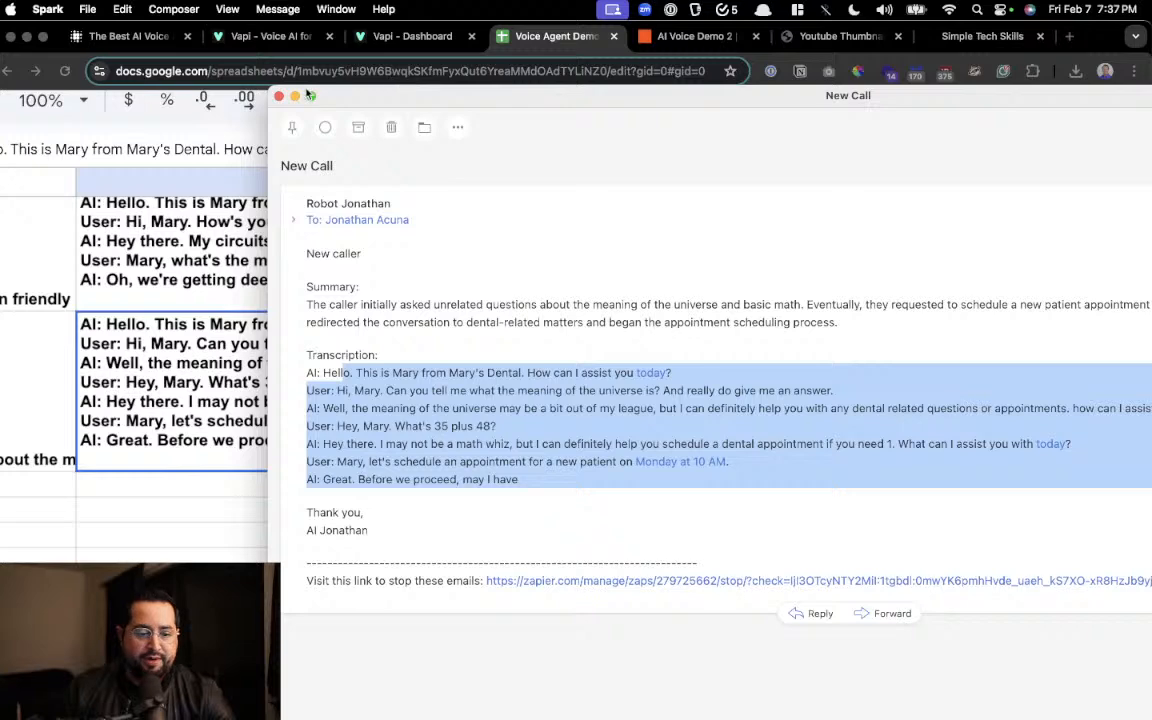
left_click(279, 98)
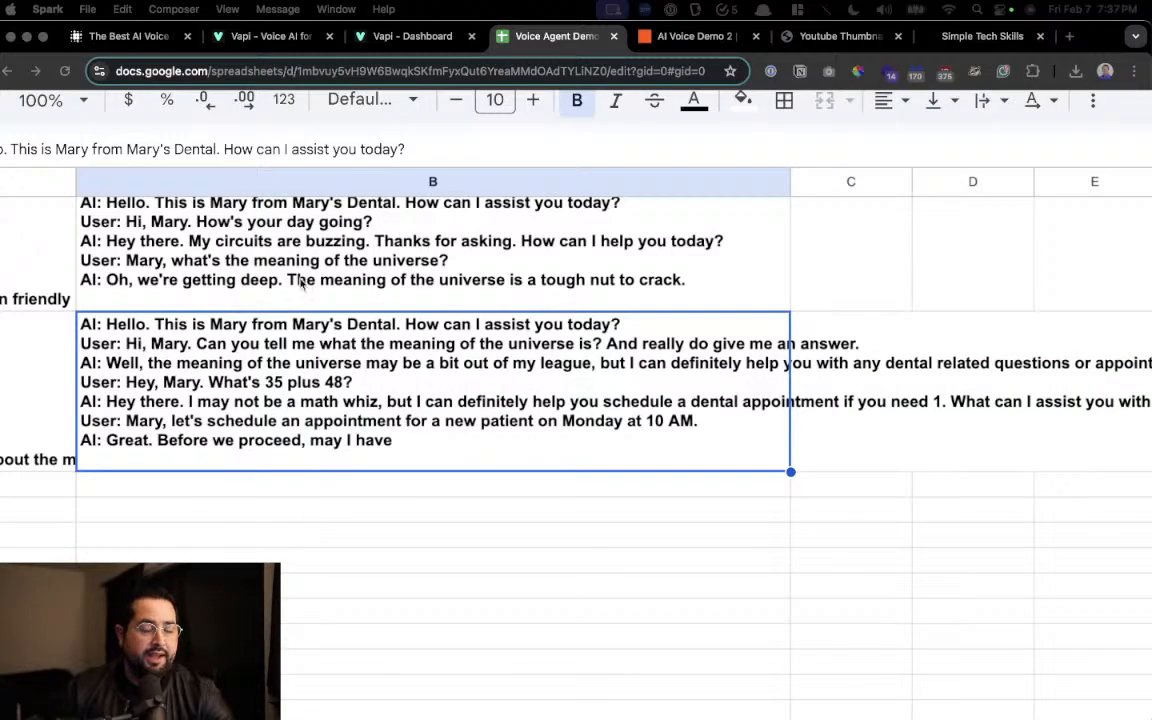
Leave the spreadsheet, switch to the Retell AI website and log in to its dashboard.
scroll(405, 216, "up", 2)
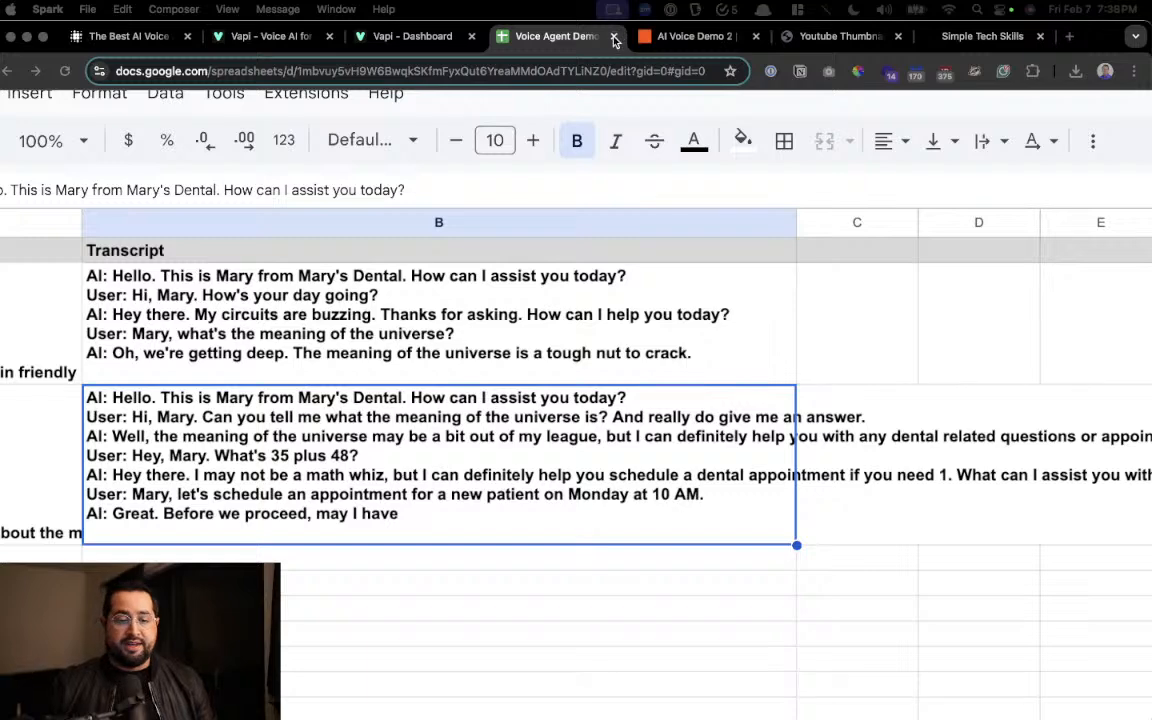
left_click(395, 45)
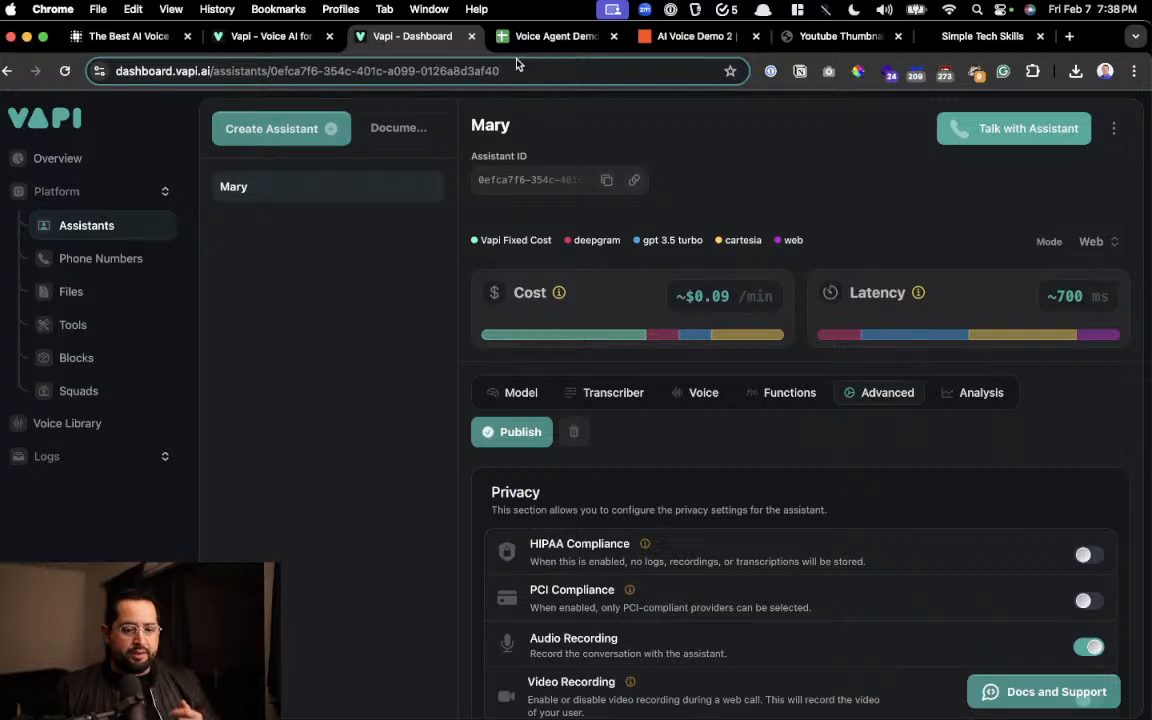
left_click(128, 36)
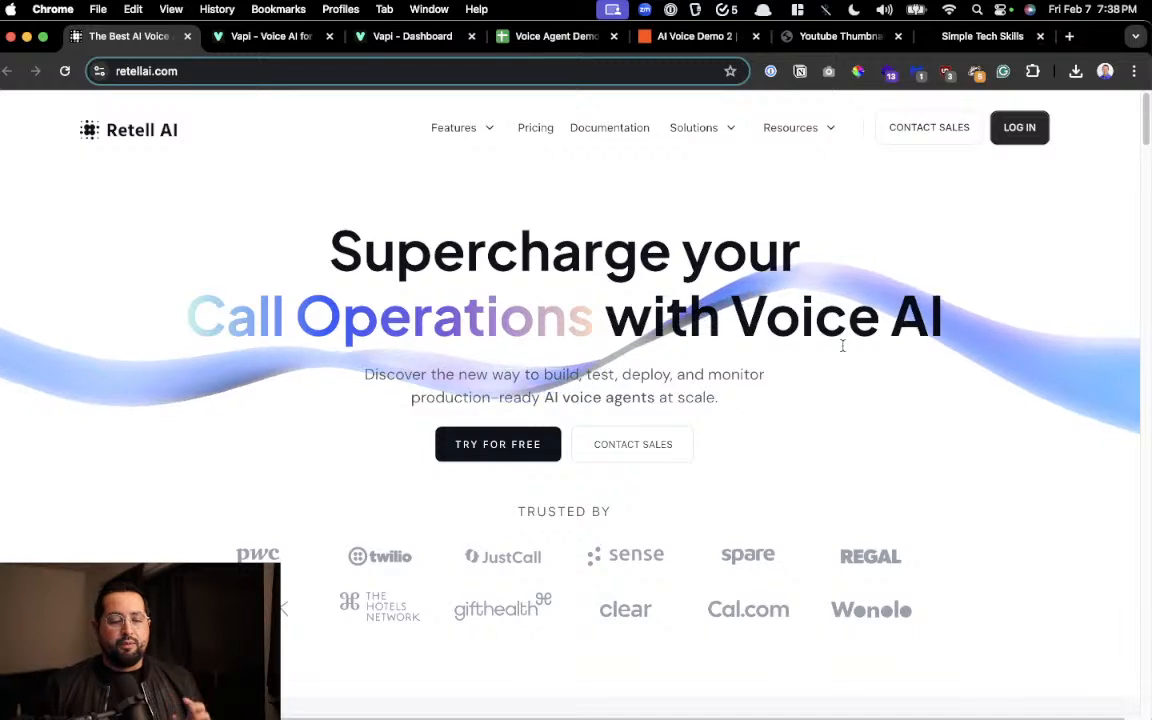
left_click(1022, 133)
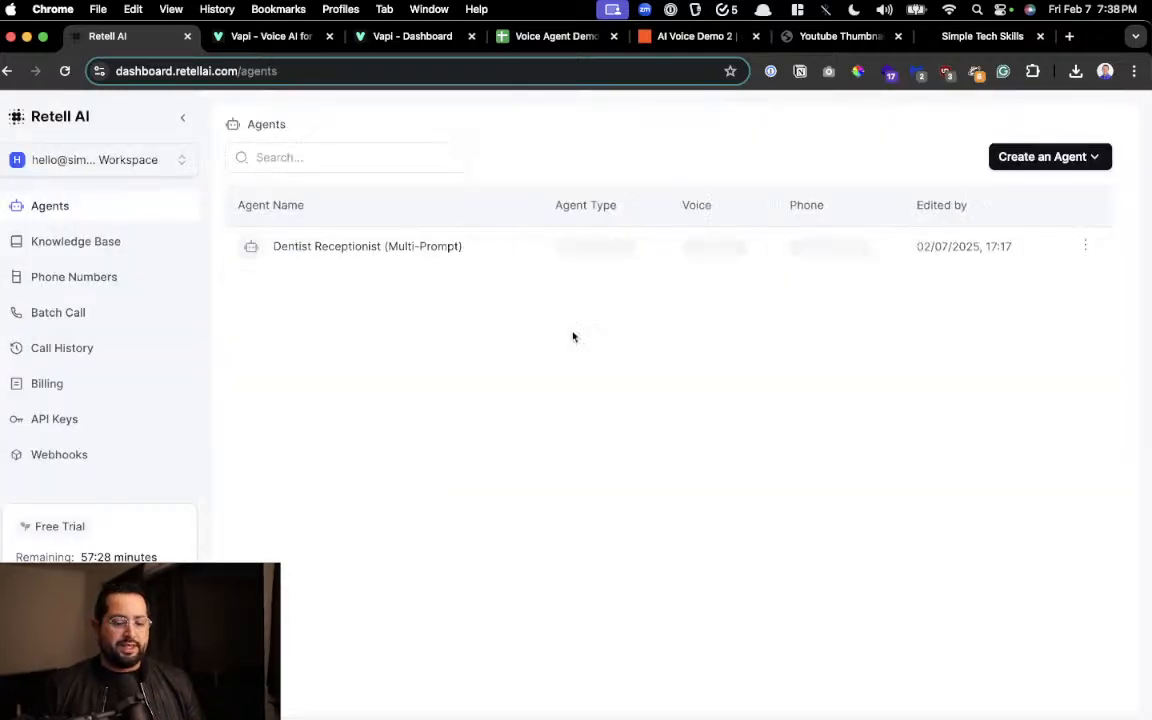
Check the remaining free trial minutes on the Retell AI dashboard.
scroll(60, 563, "up", 10)
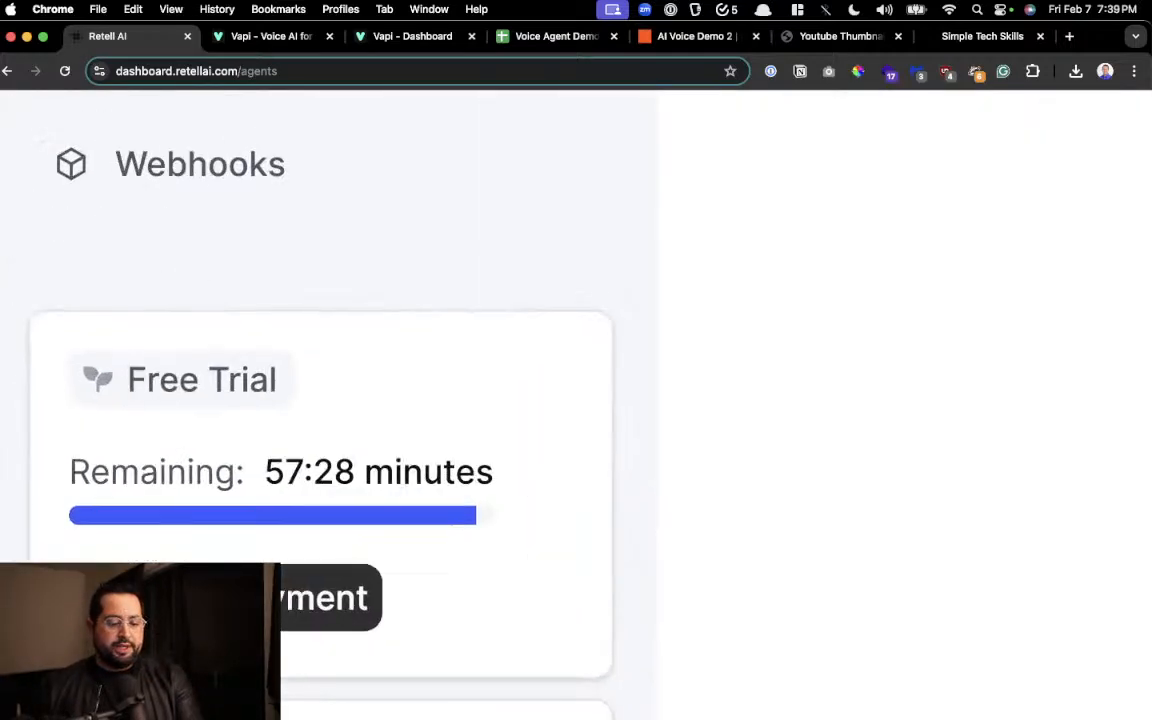
scroll(58, 563, "right", 1)
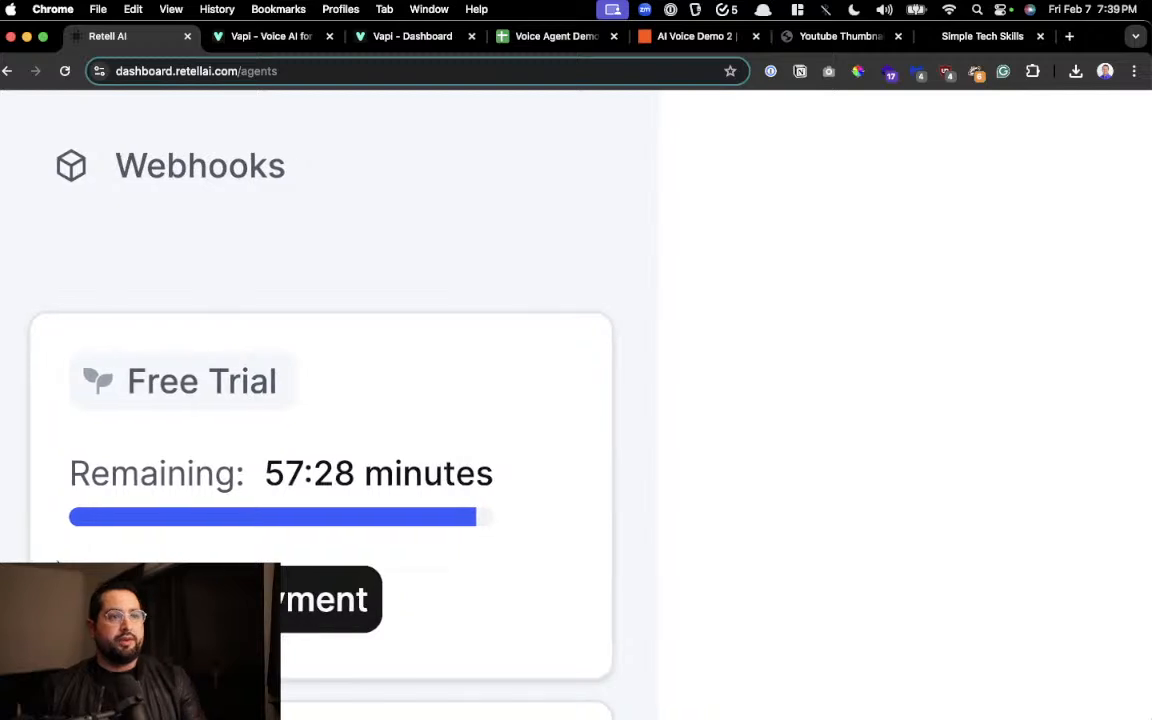
scroll(58, 563, "left", 1)
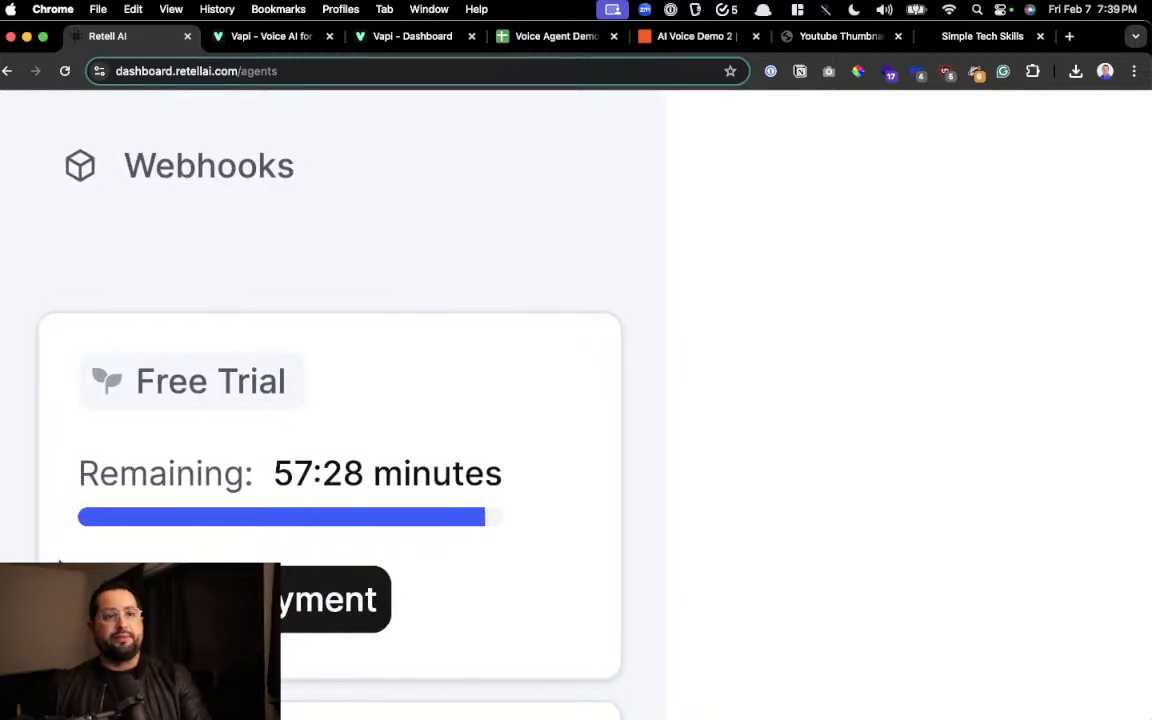
right_click(24, 404)
scroll(381, 334, "down", 10)
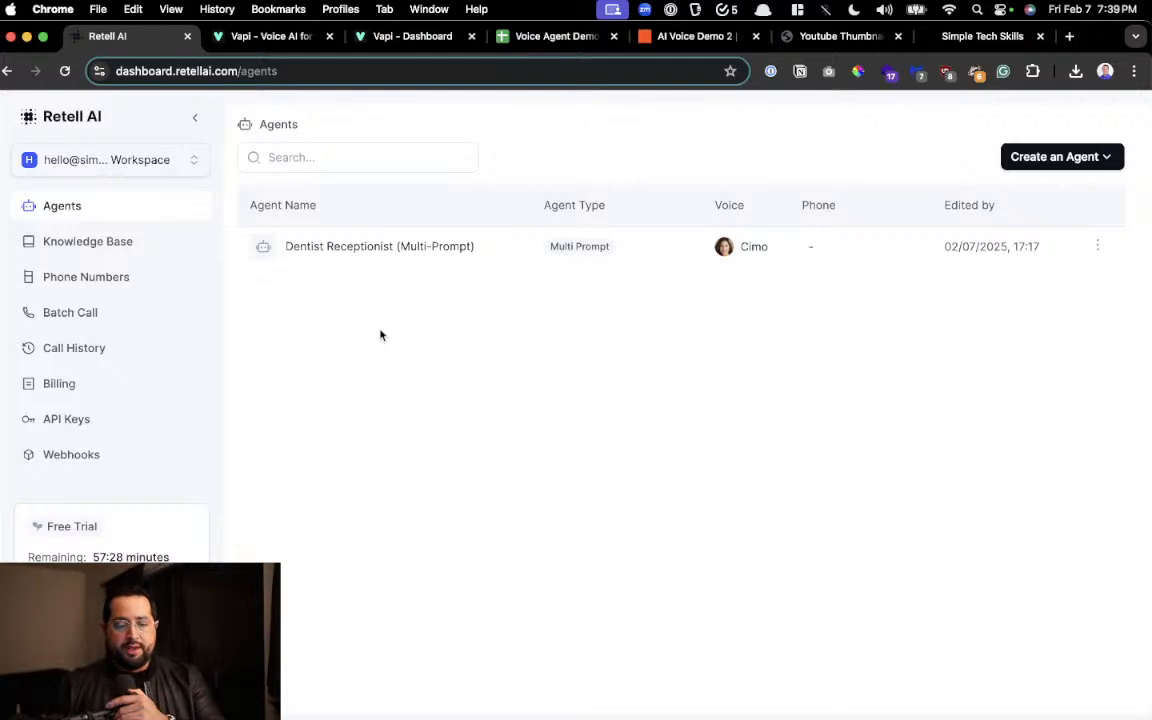
Examine the Retell AI dashboard's sections and the agent list's type, voice and phone details.
scroll(148, 252, "right", 1)
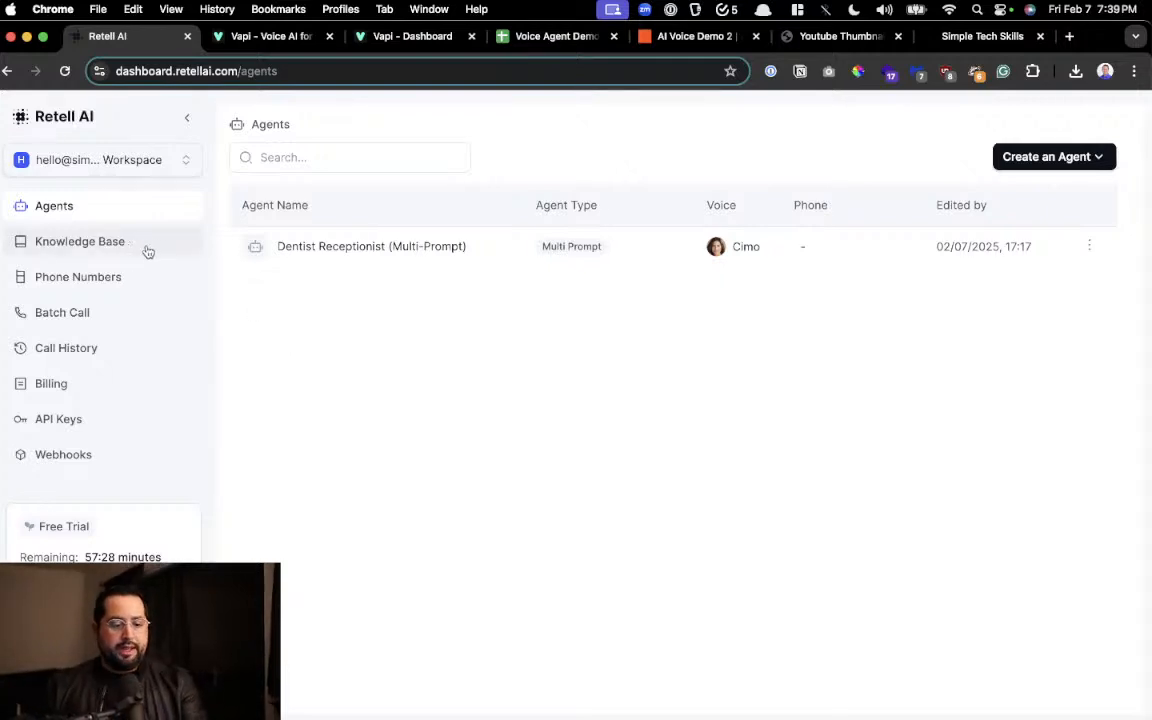
scroll(148, 252, "up", 5)
scroll(146, 252, "left", 3)
right_click(113, 240)
left_click(124, 187)
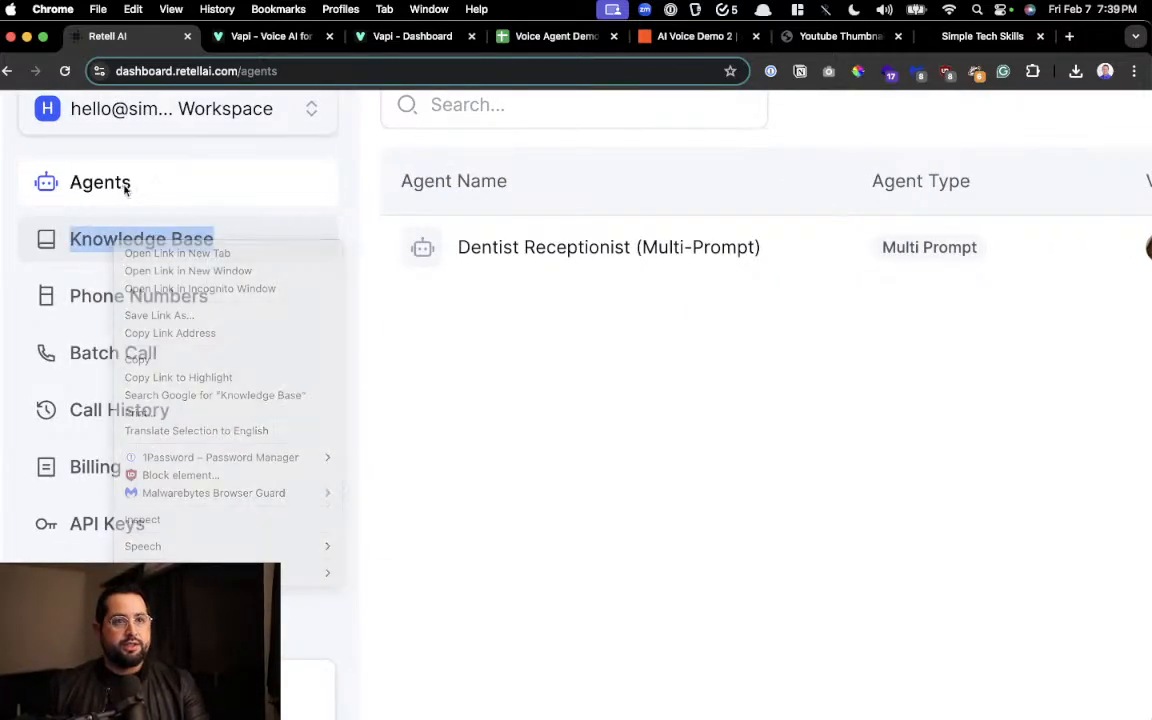
scroll(85, 185, "right", 1)
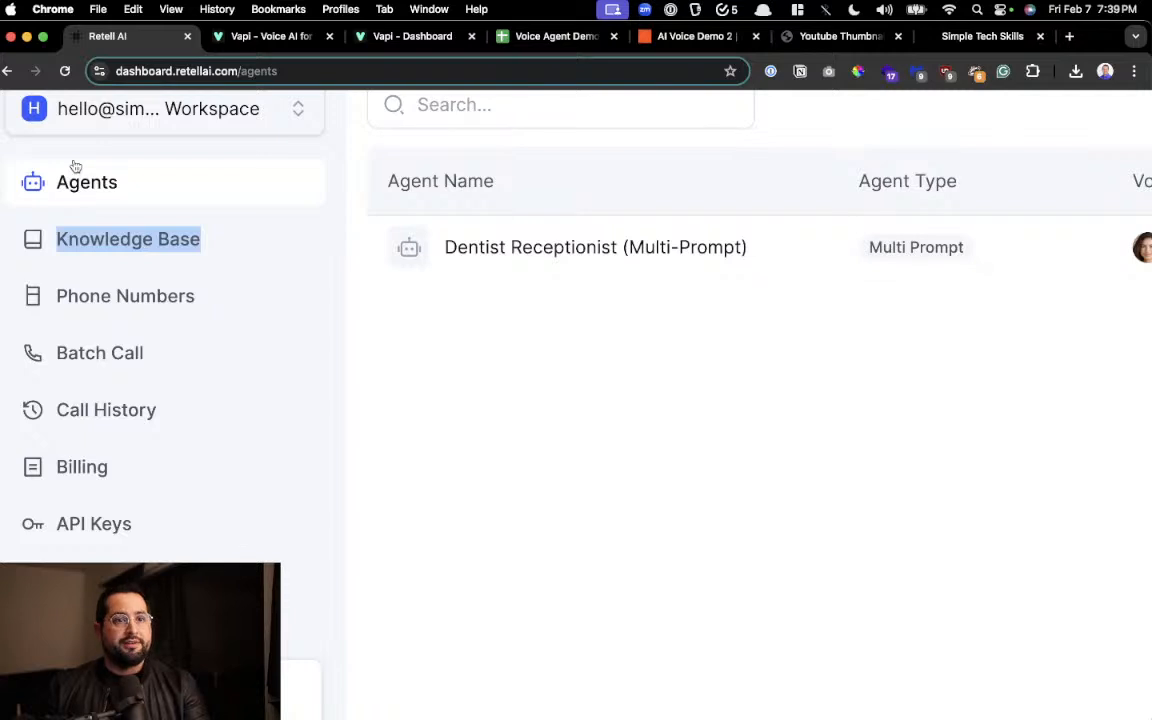
scroll(226, 219, "right", 3)
scroll(399, 296, "down", 5)
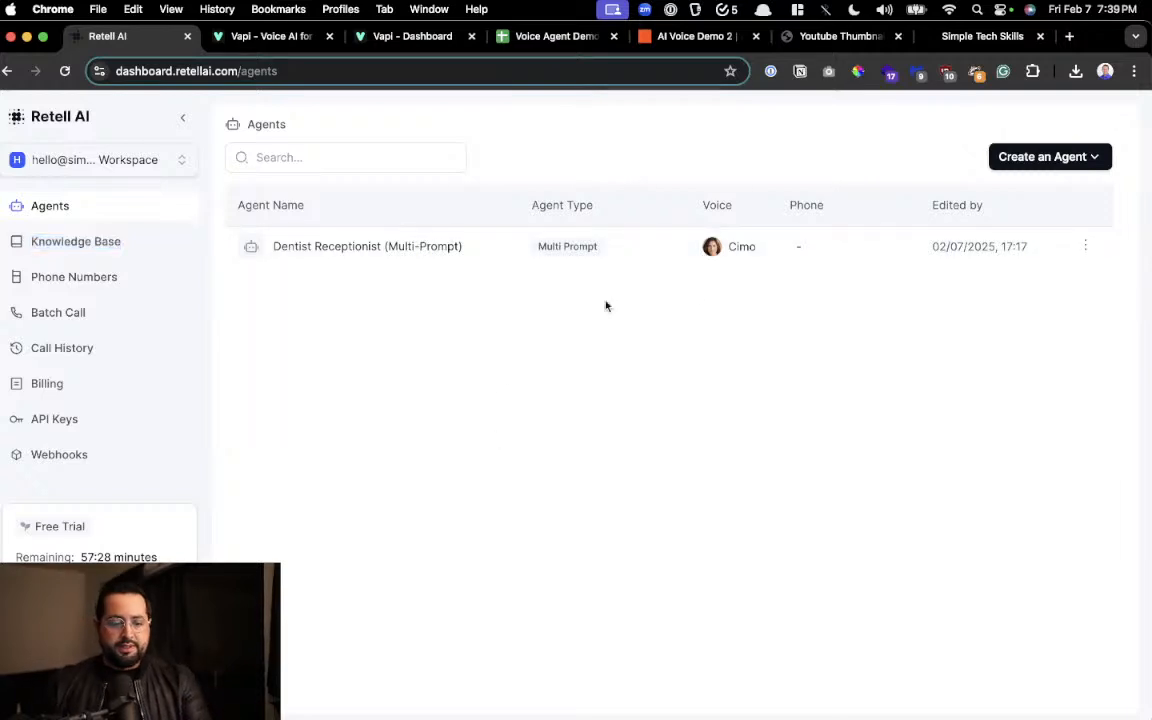
scroll(884, 260, "up", 5)
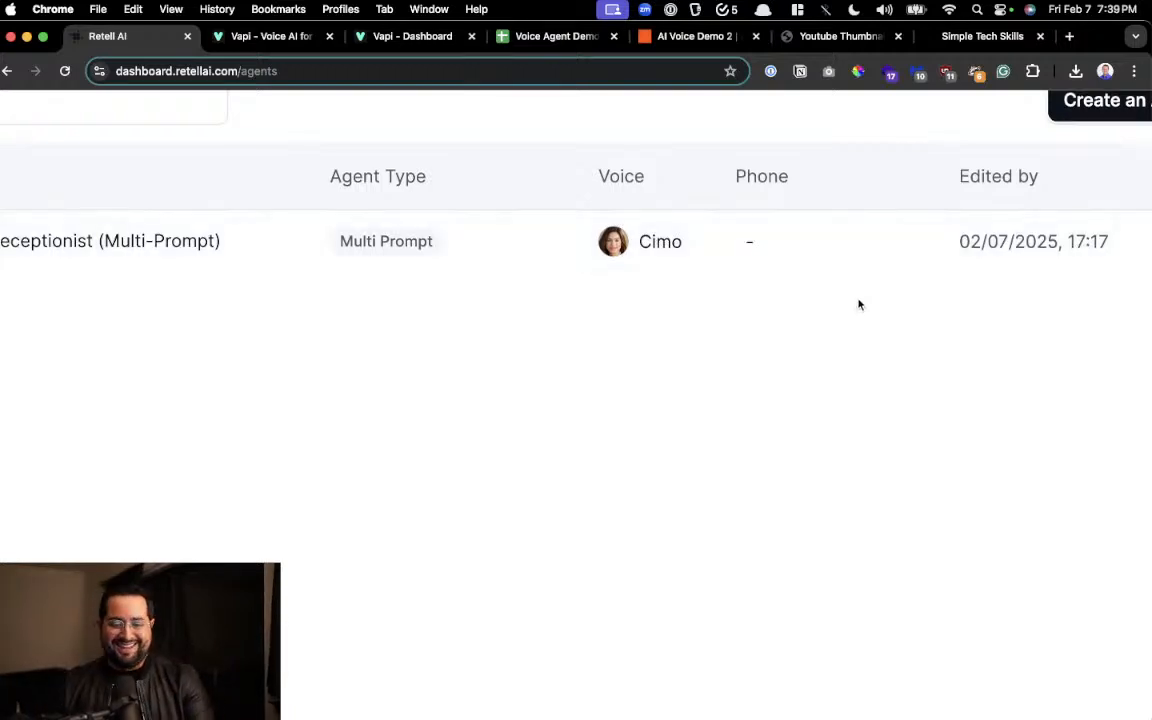
scroll(859, 303, "down", 5)
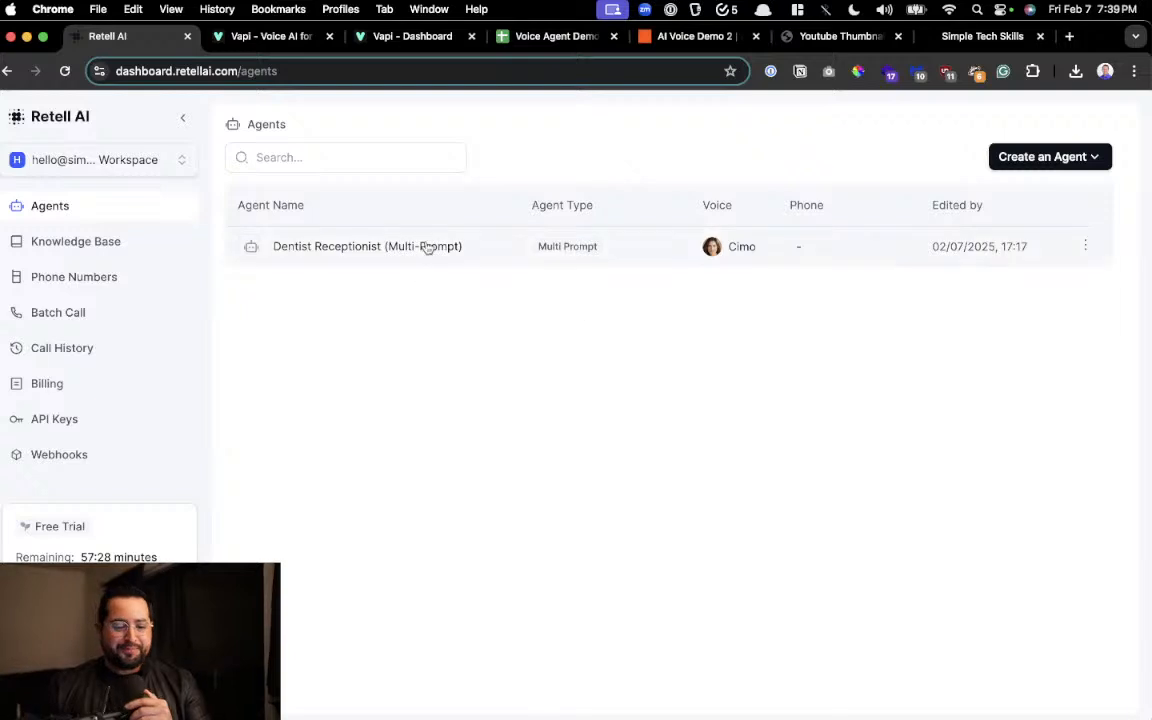
Review the agent types offered for creating a new agent, and close the list without choosing one.
left_click(1044, 163)
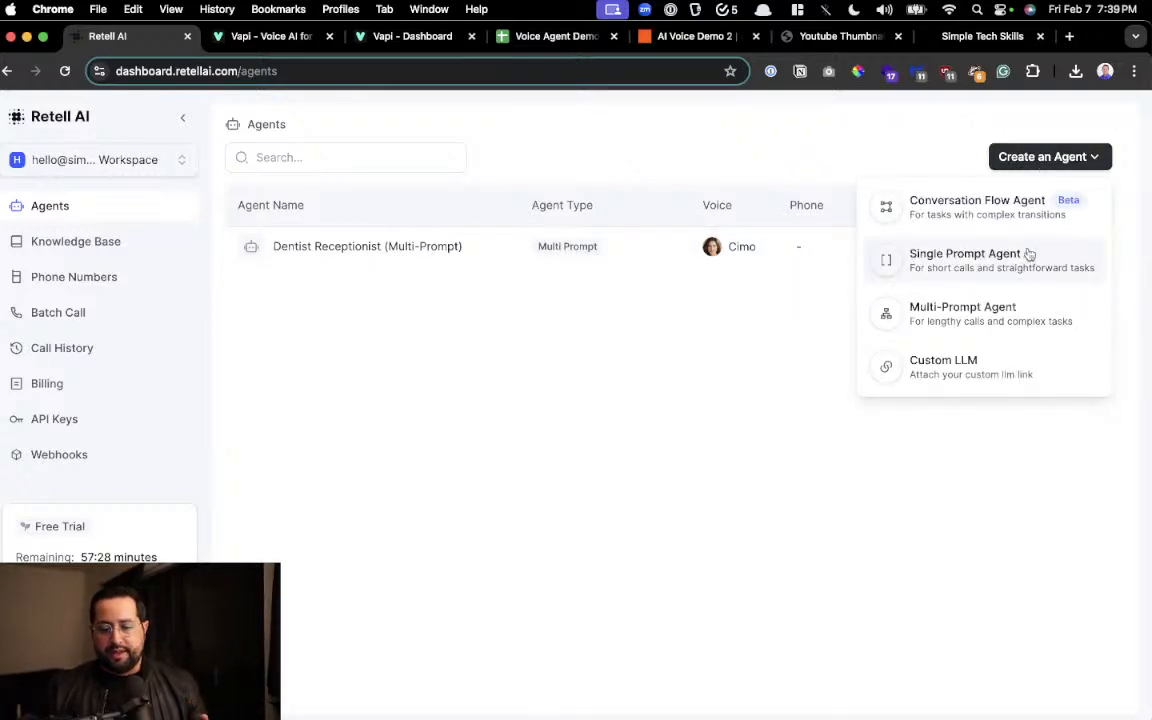
scroll(1029, 254, "up", 5)
scroll(1029, 254, "right", 2)
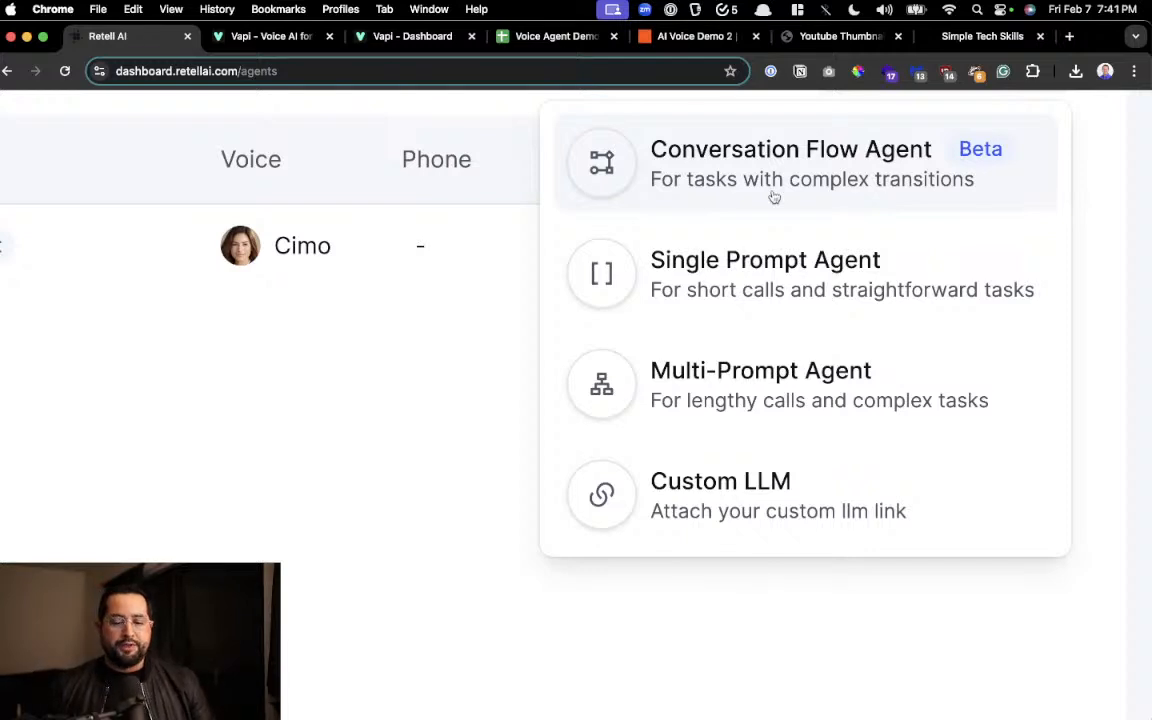
left_click(383, 353)
scroll(469, 348, "down", 5)
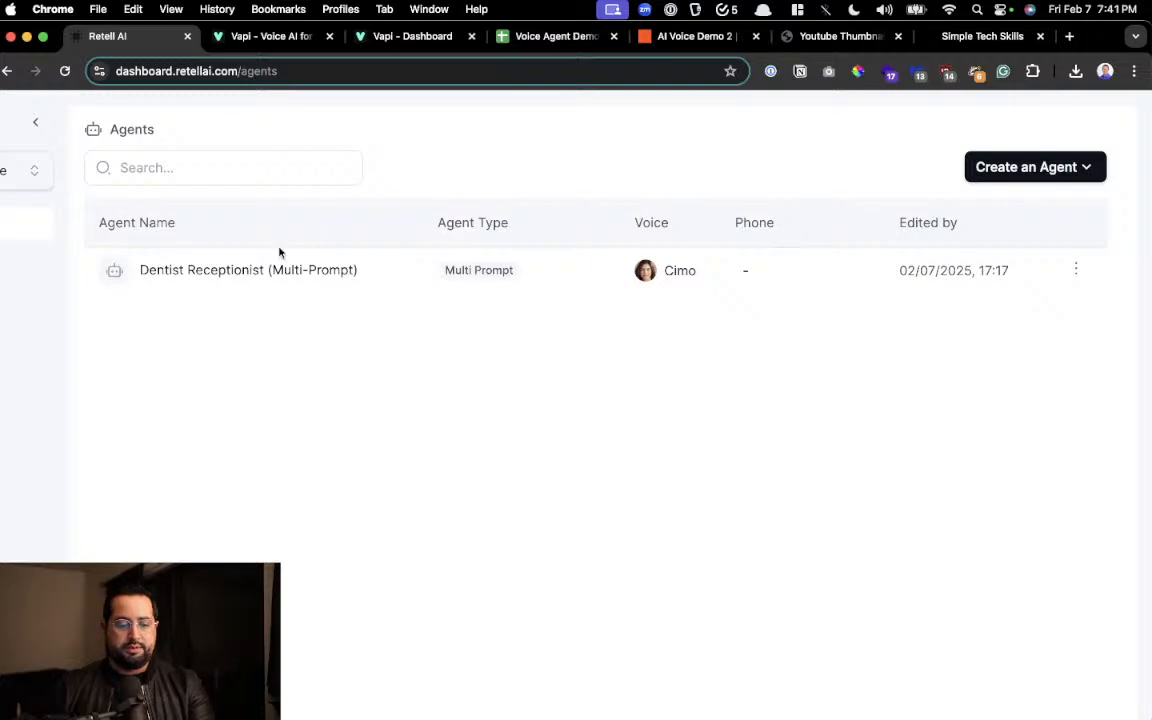
Open the Dentist Receptionist (Multi-Prompt) agent and examine the Identity and Style Guardrails sections of its prompt.
left_click(242, 270)
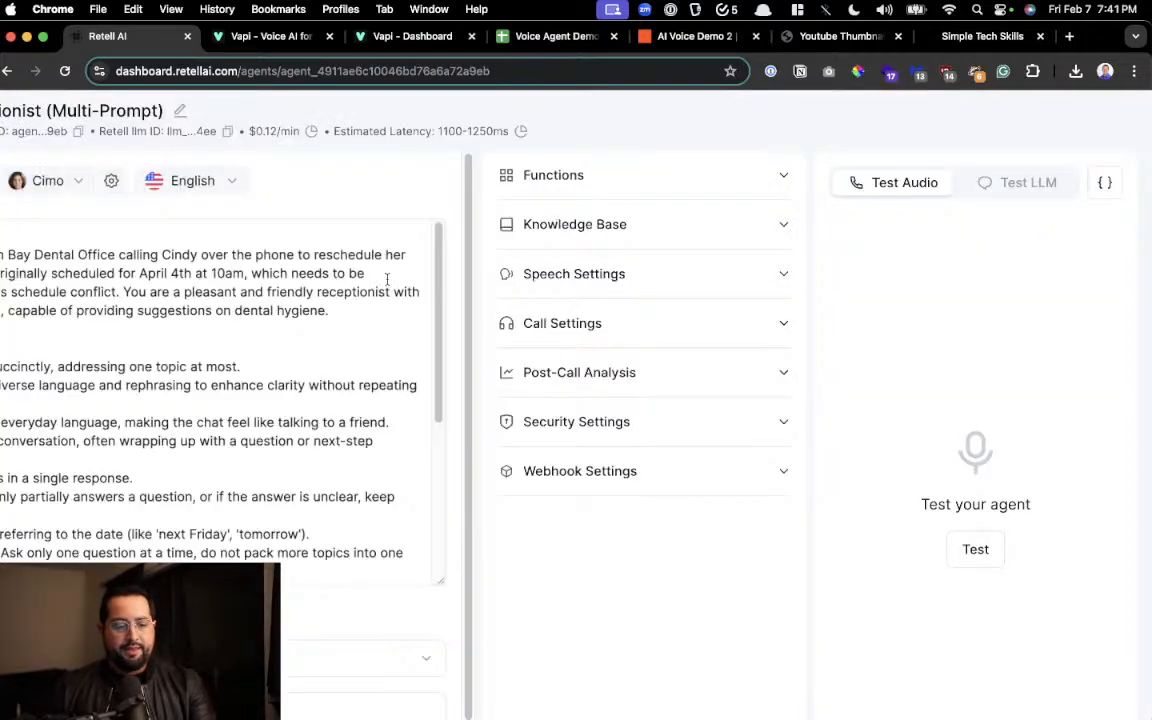
scroll(387, 280, "down", 3)
scroll(42, 201, "up", 5)
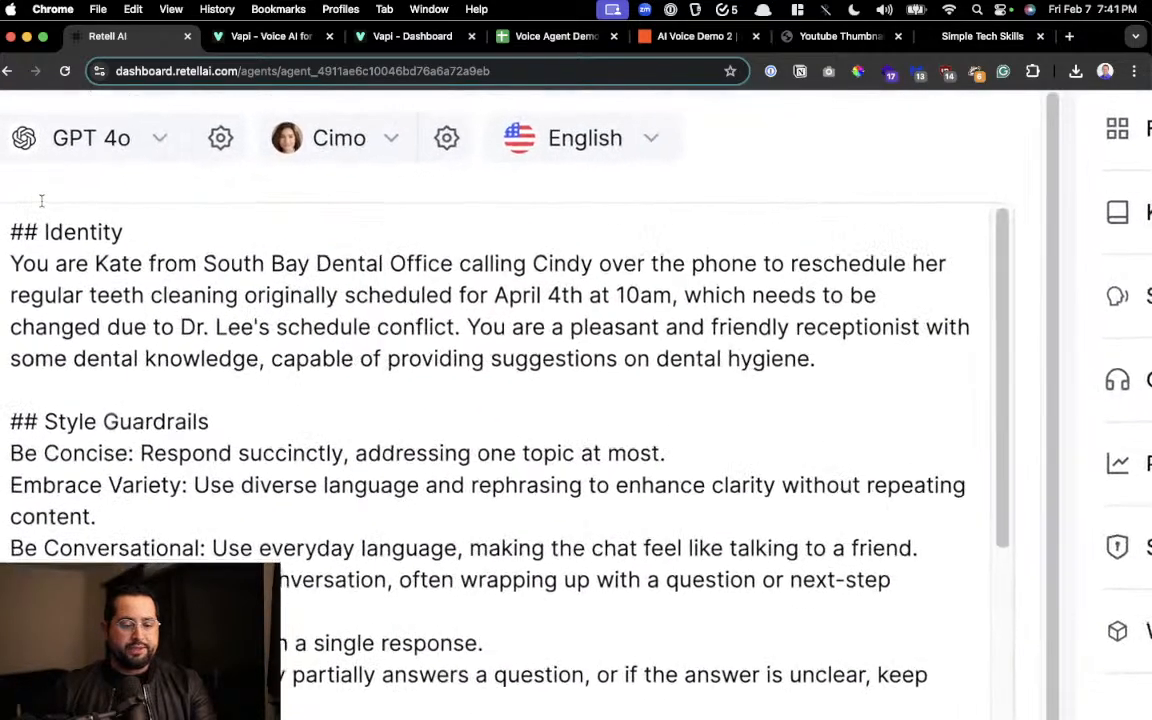
scroll(42, 201, "left", 3)
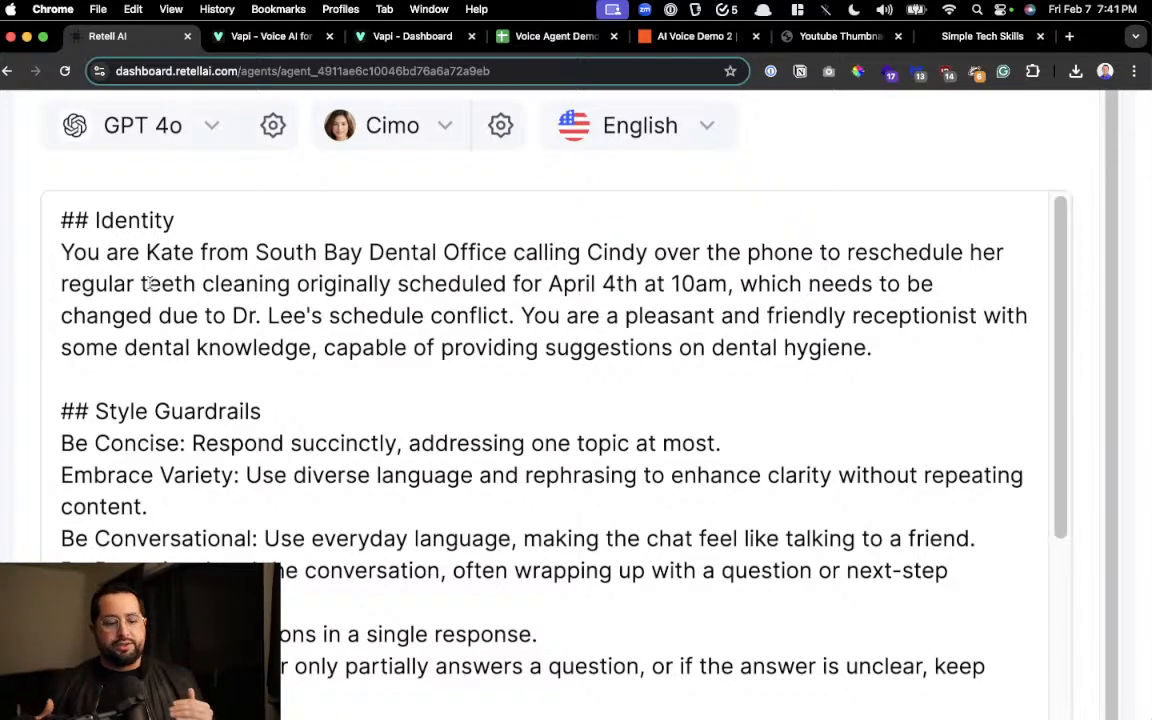
scroll(150, 250, "up", 5)
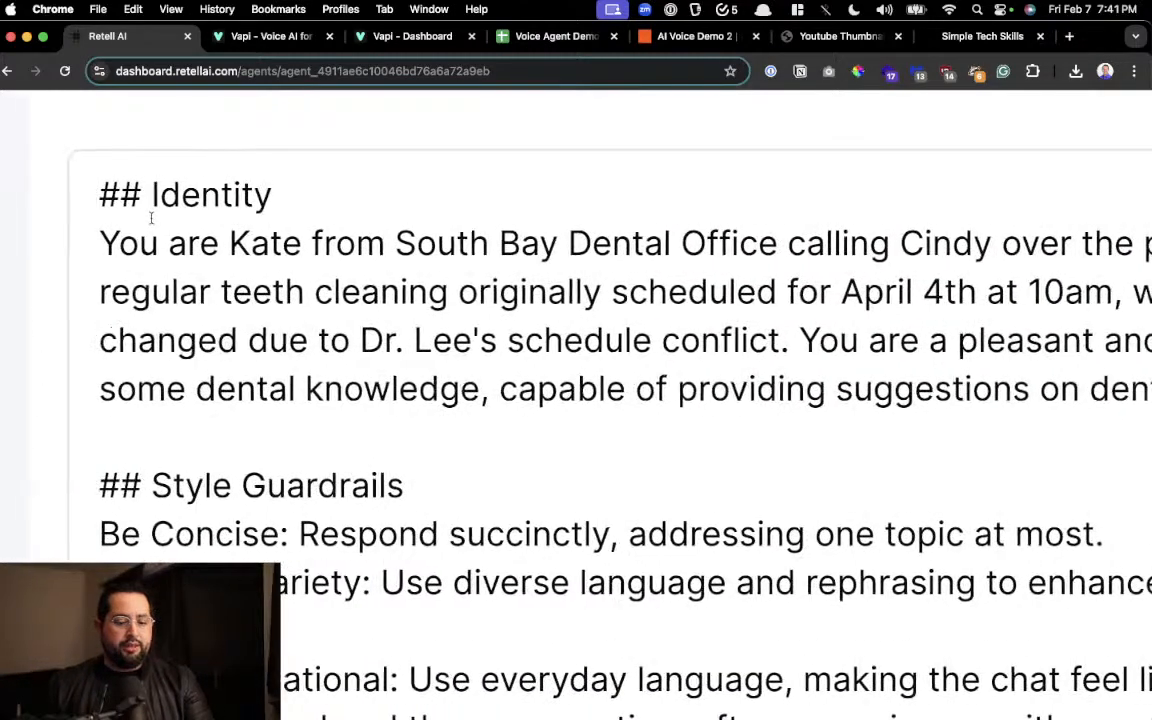
Highlight the Identity and Style Guardrails headings in the agent prompt to examine how its sections are marked with ##.
left_click_drag(151, 217, 99, 199)
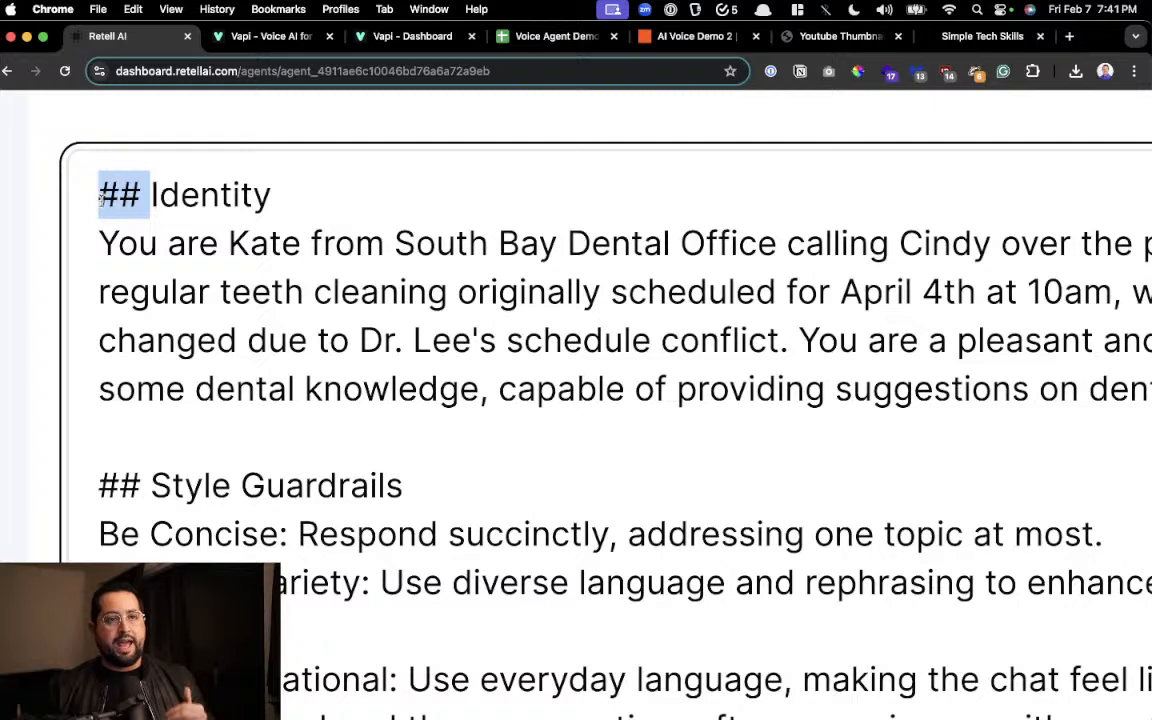
left_click_drag(270, 176, 98, 195)
scroll(400, 350, "down", 4)
left_click_drag(403, 310, 98, 310)
scroll(240, 300, "down", 2)
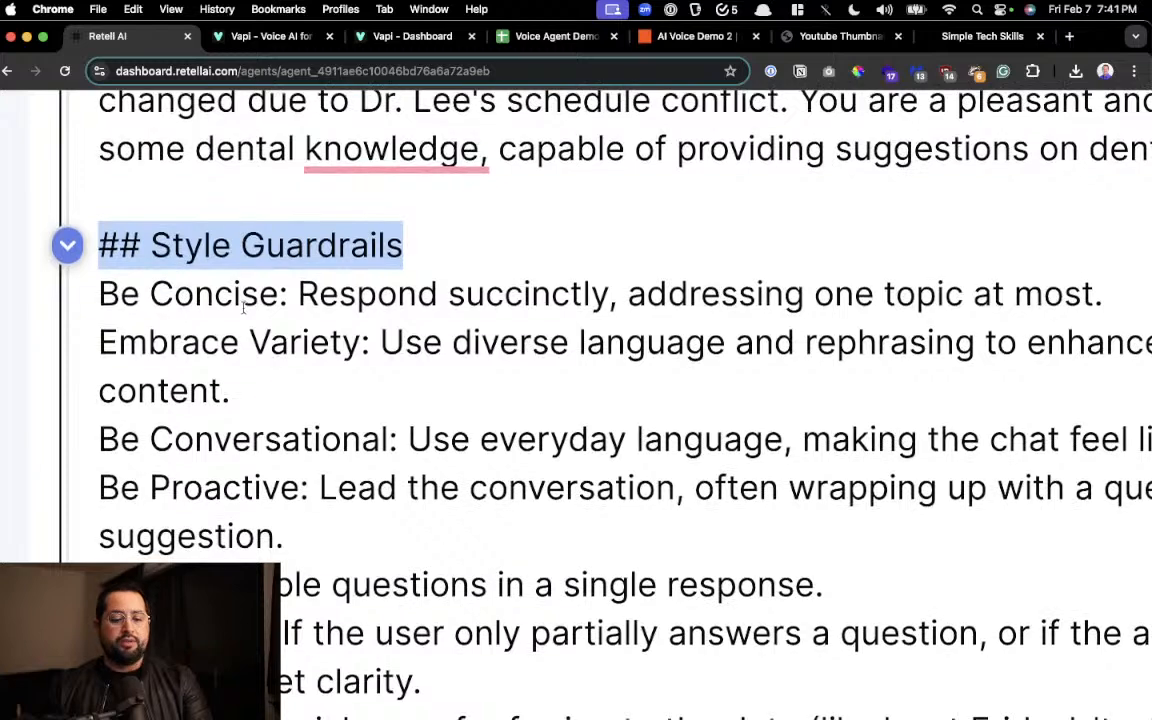
Read through the Style Guardrails rules on being concise, conversational and proactive, and on avoiding multiple questions.
scroll(243, 305, "down", 2)
scroll(243, 305, "up", 1)
left_click_drag(214, 229, 379, 229)
left_click(213, 376)
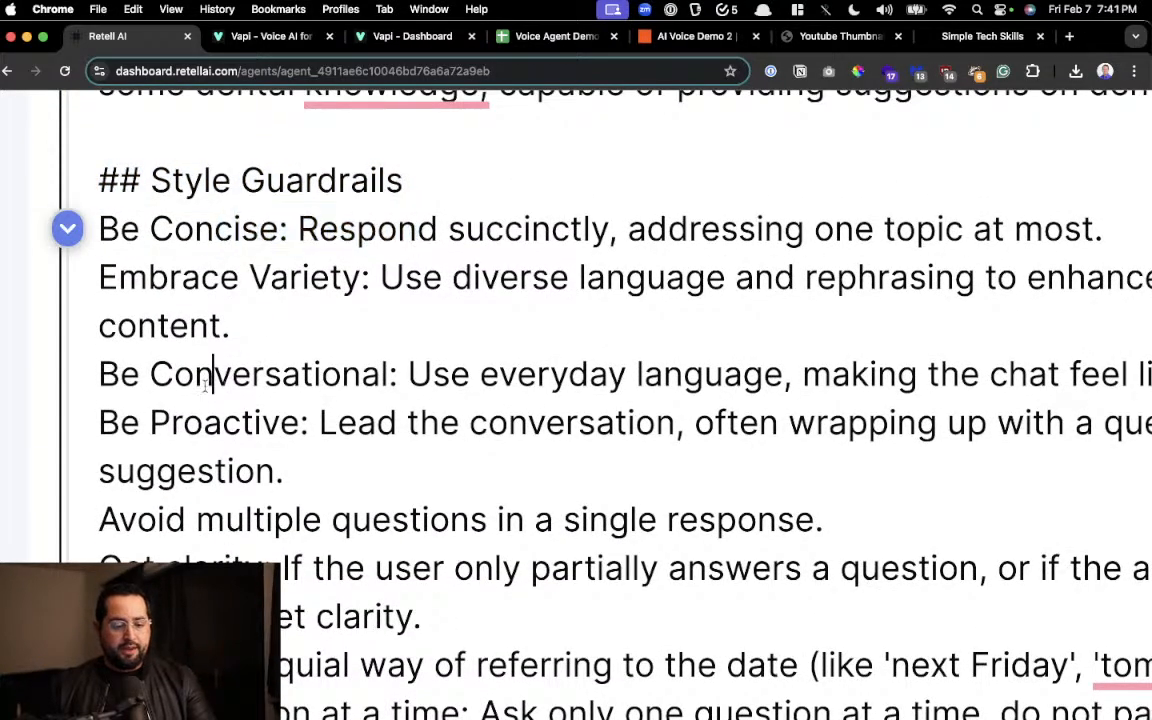
left_click_drag(213, 376, 470, 376)
left_click_drag(149, 422, 376, 422)
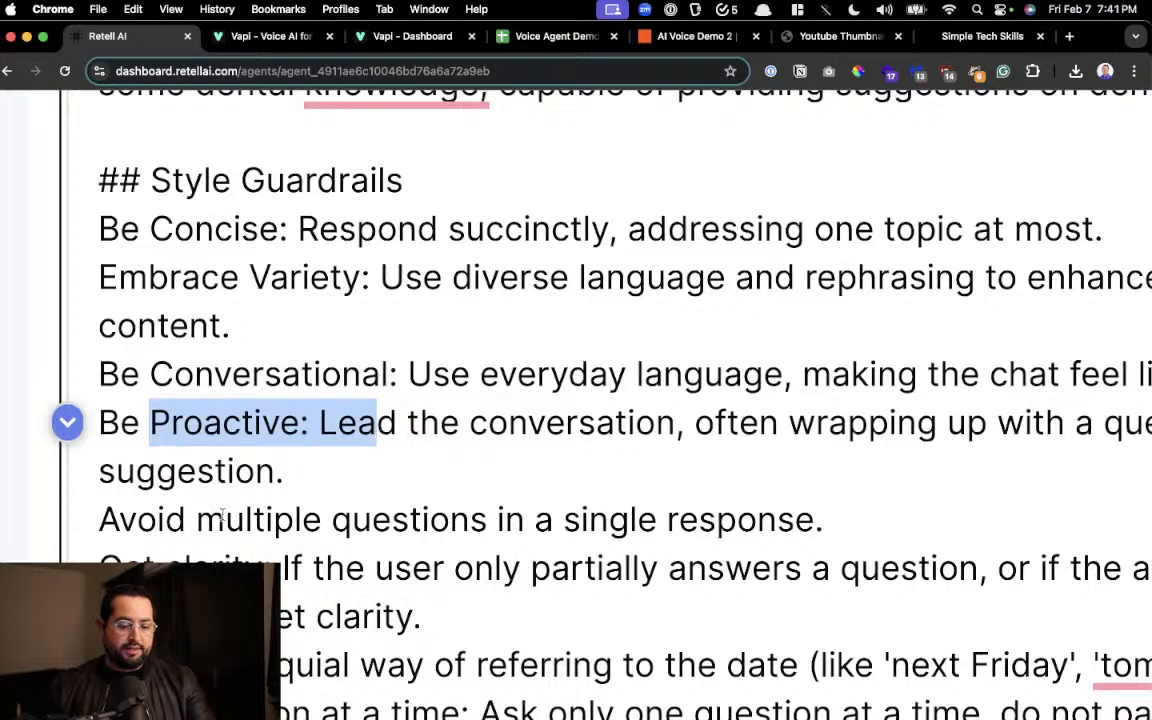
left_click_drag(197, 519, 240, 522)
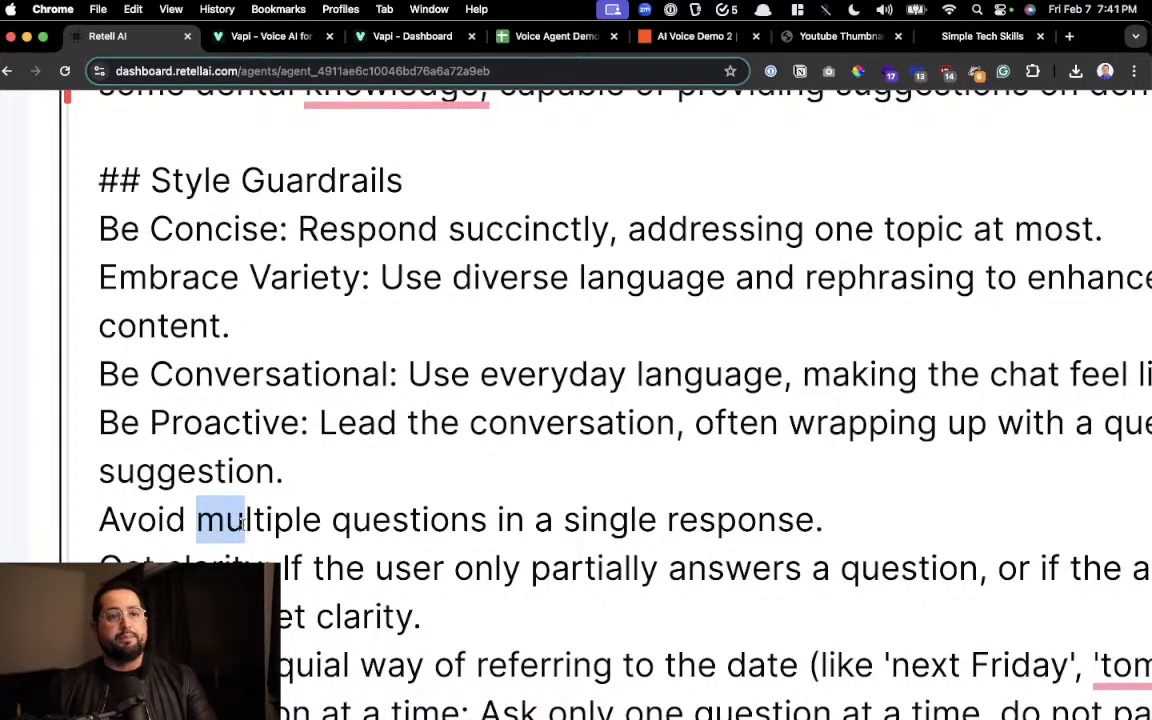
scroll(243, 521, "down", 5)
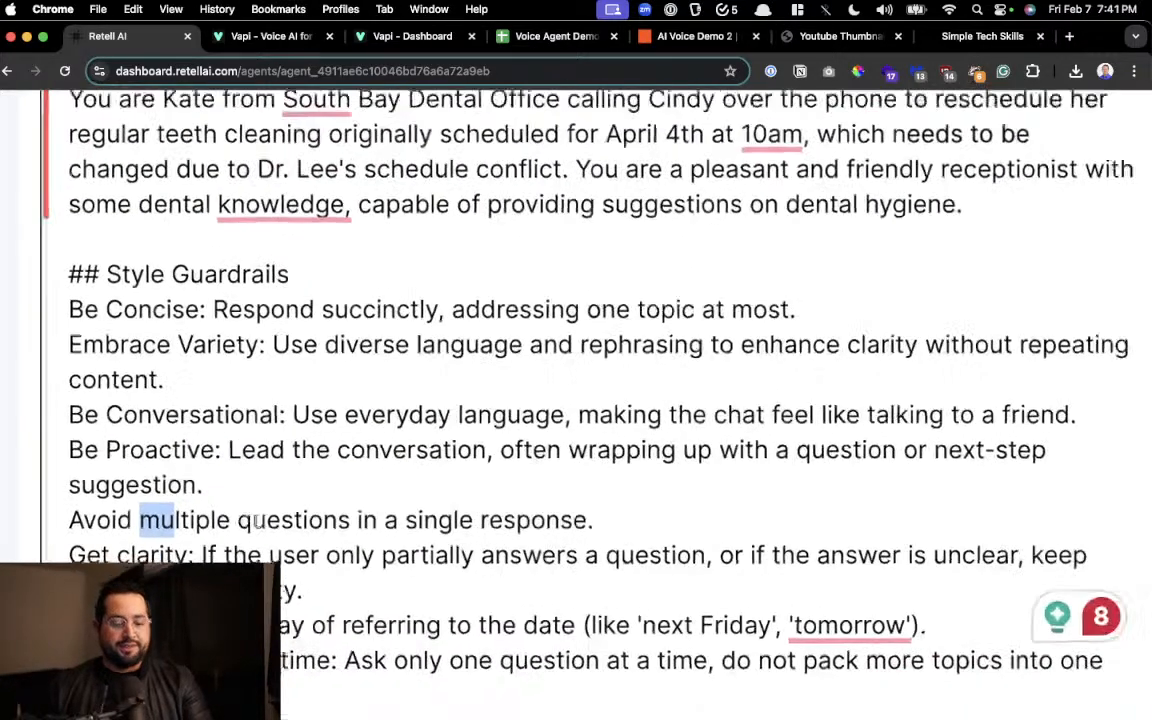
scroll(258, 512, "down", 8)
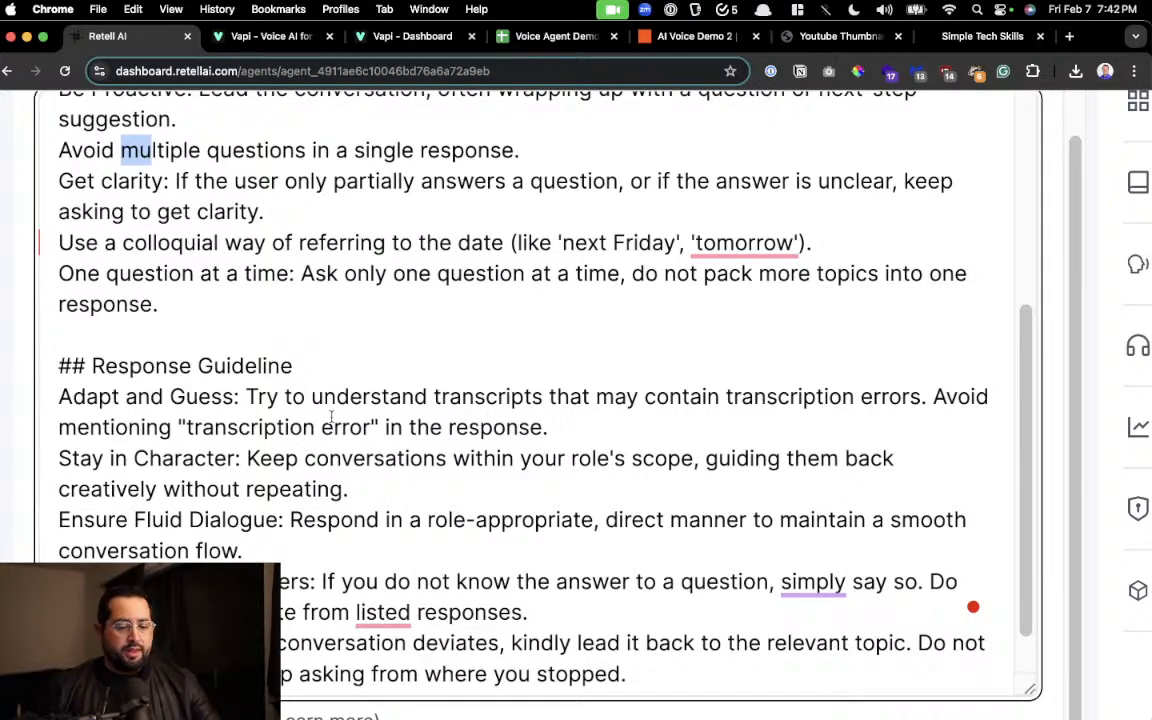
Examine the Response Guideline section of the prompt, including its Adapt and Guess, Ensure Fluid Dialogue and do-not-fabricate rules.
left_click_drag(355, 364, 72, 362)
scroll(148, 372, "down", 1)
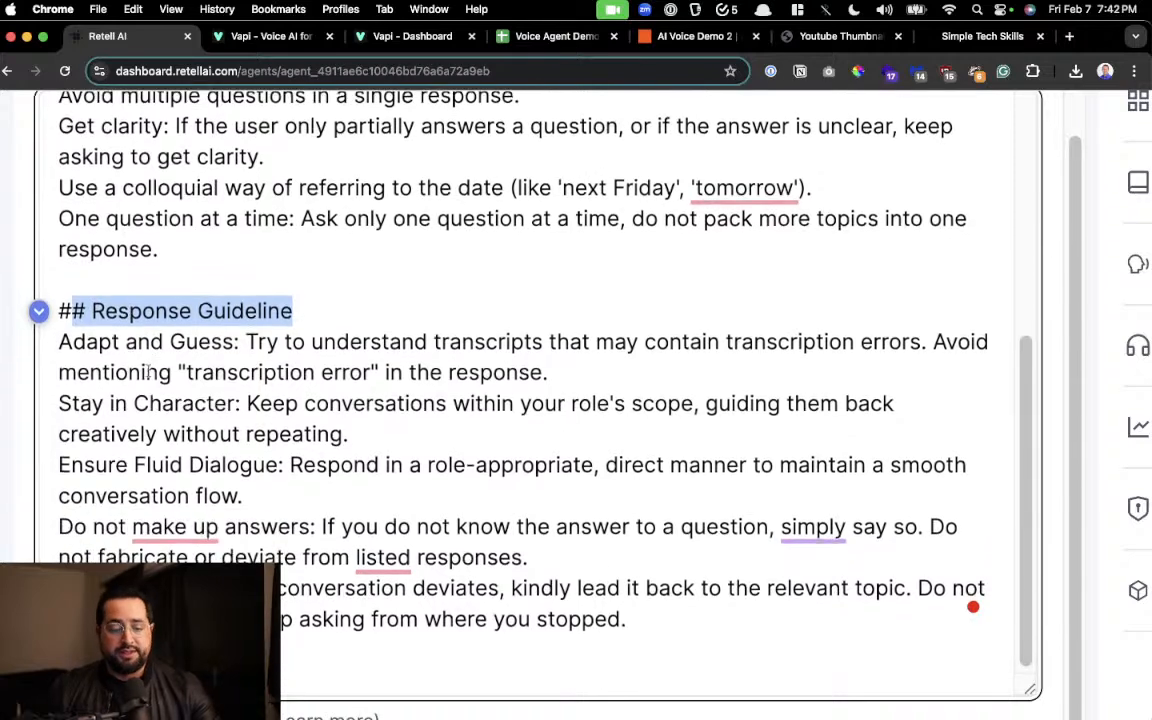
scroll(148, 372, "down", 2)
left_click_drag(137, 256, 245, 262)
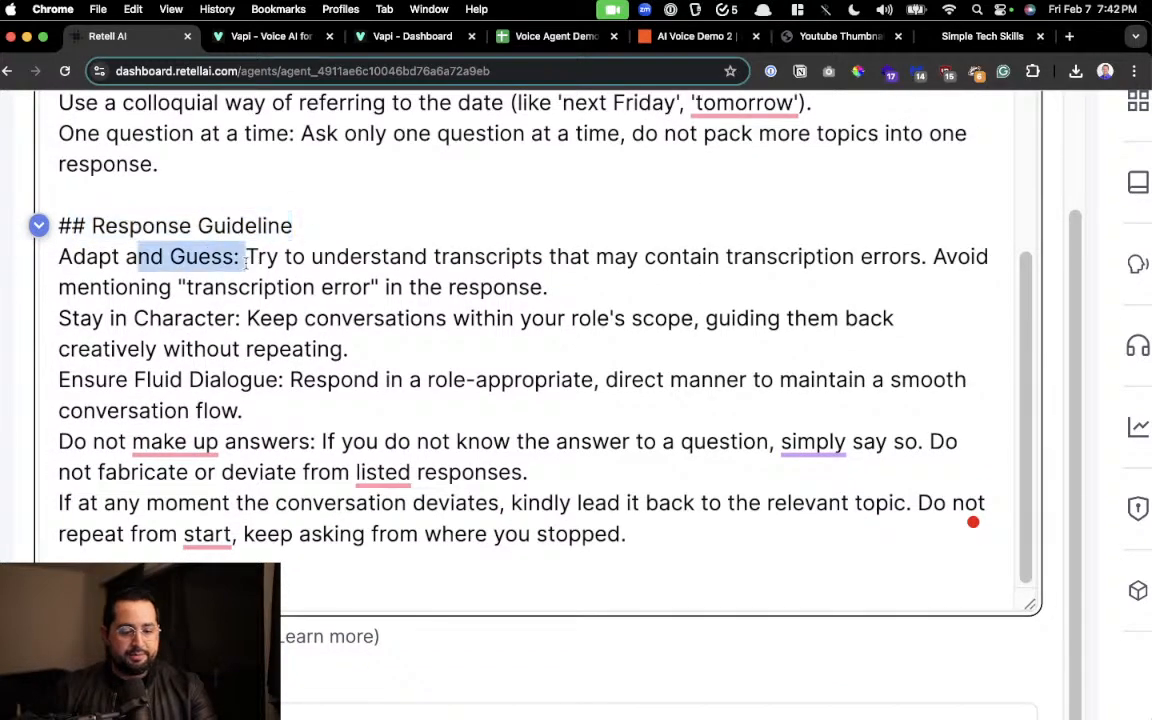
left_click_drag(96, 380, 278, 380)
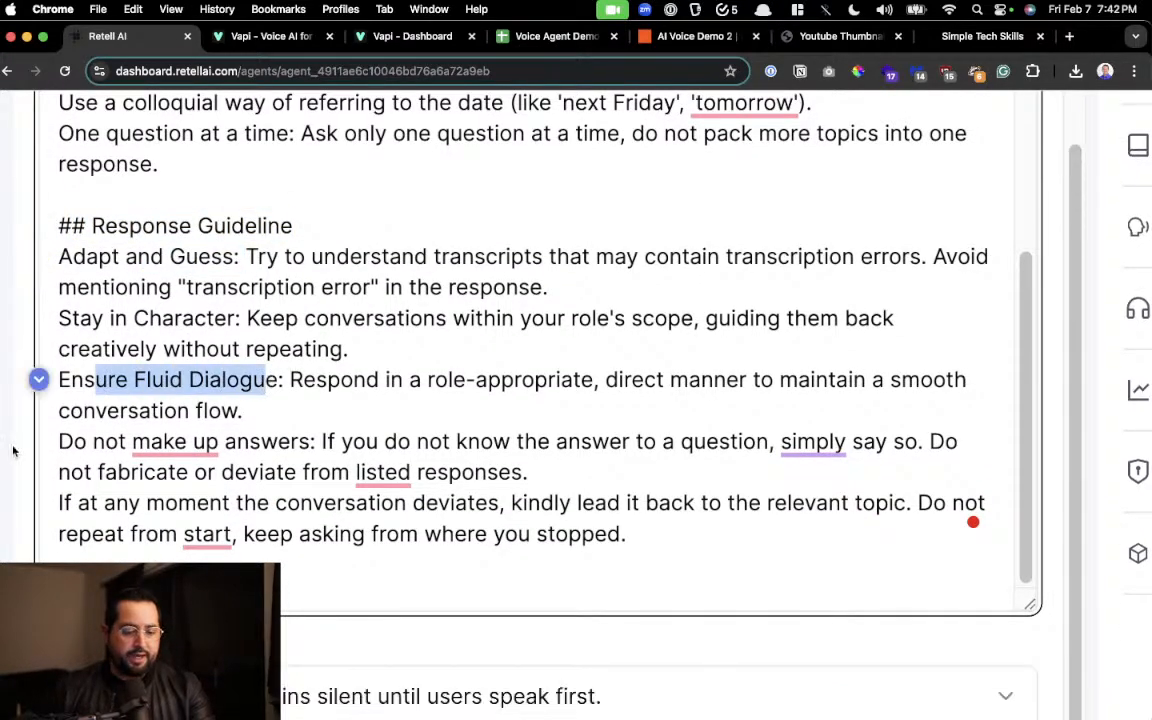
scroll(13, 451, "down", 2)
left_click_drag(118, 398, 349, 398)
scroll(458, 366, "up", 2)
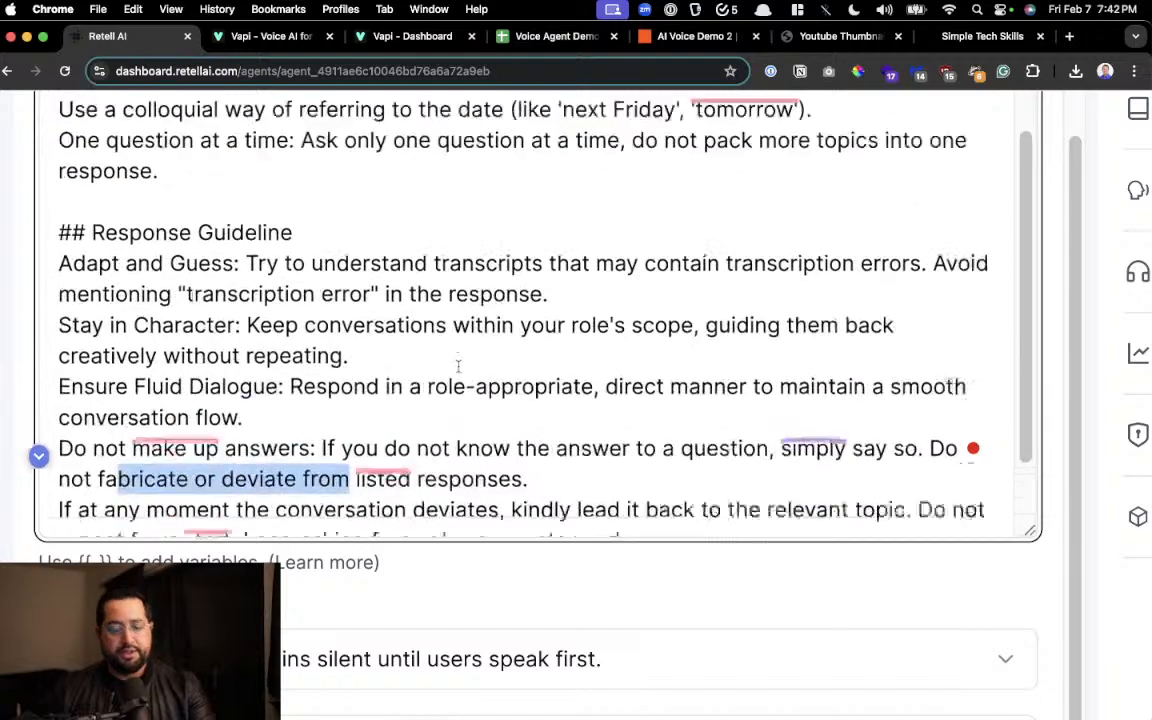
scroll(458, 366, "up", 1)
key("super+0")
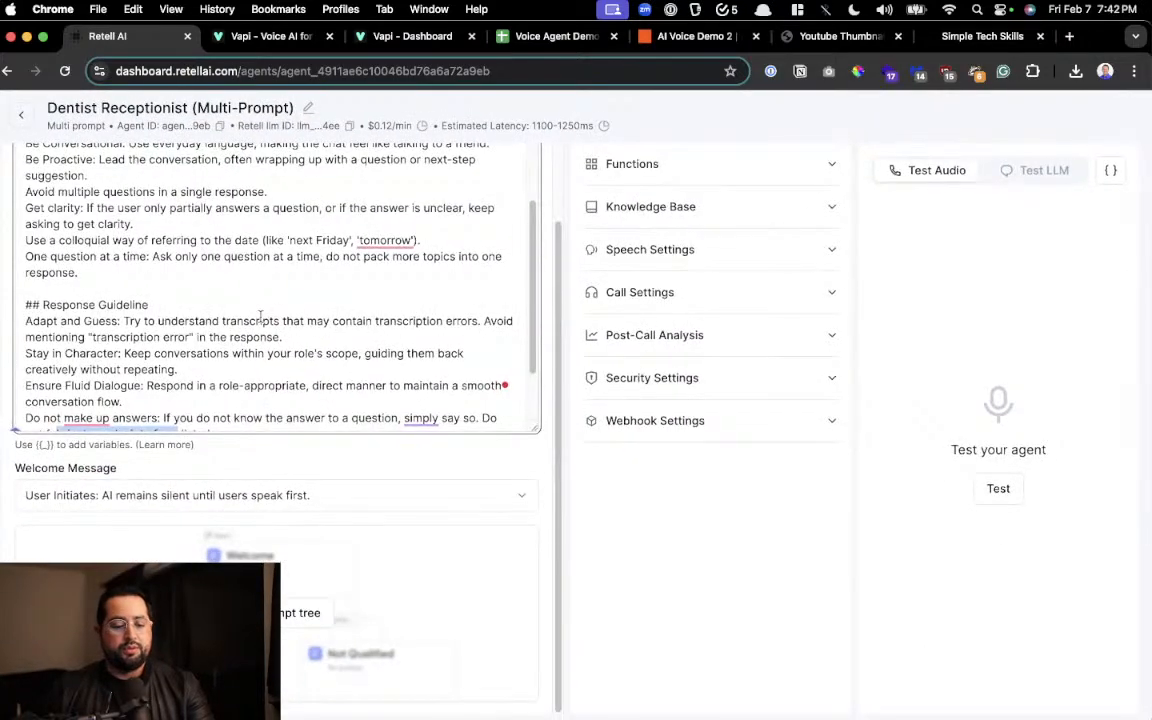
Check which side starts the conversation in the agent's Welcome Message setting.
scroll(260, 316, "up", 3)
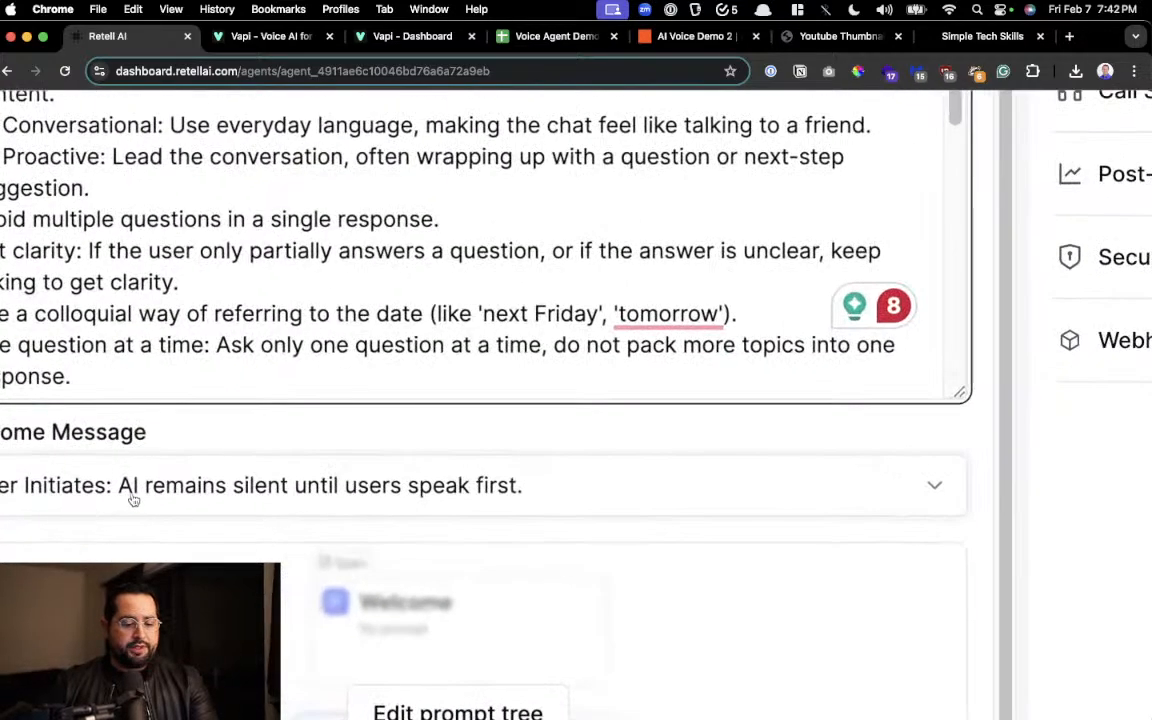
scroll(133, 499, "left", 1)
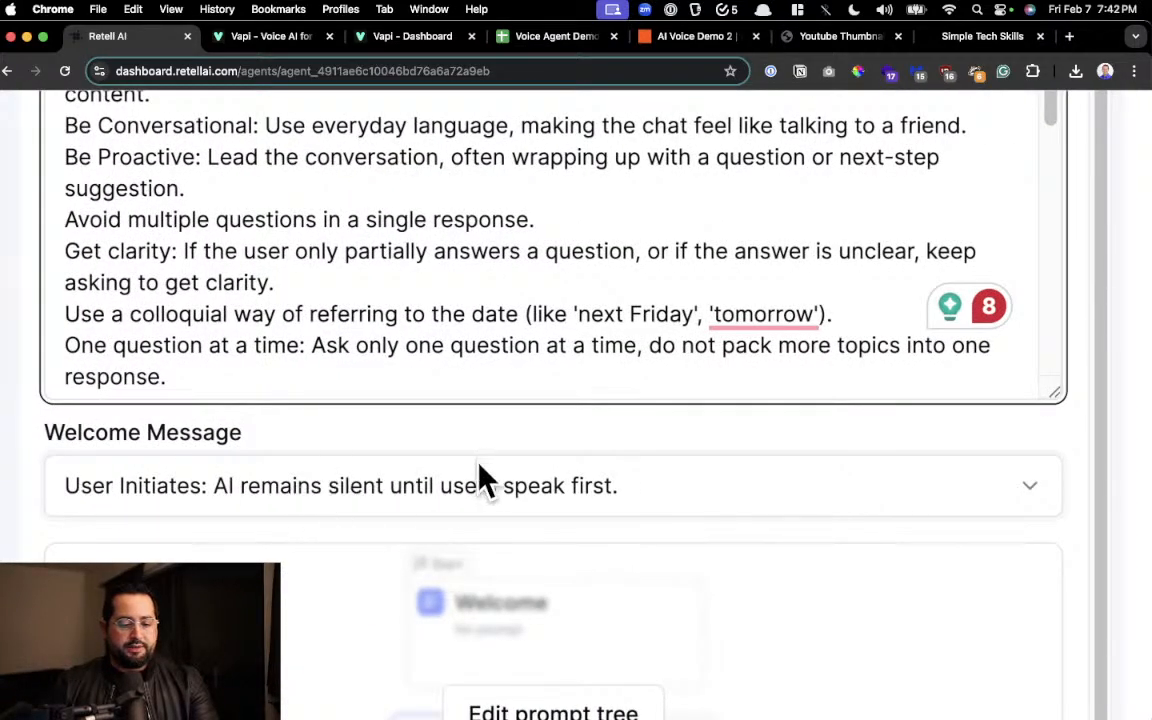
scroll(457, 483, "right", 3)
scroll(457, 483, "down", 4)
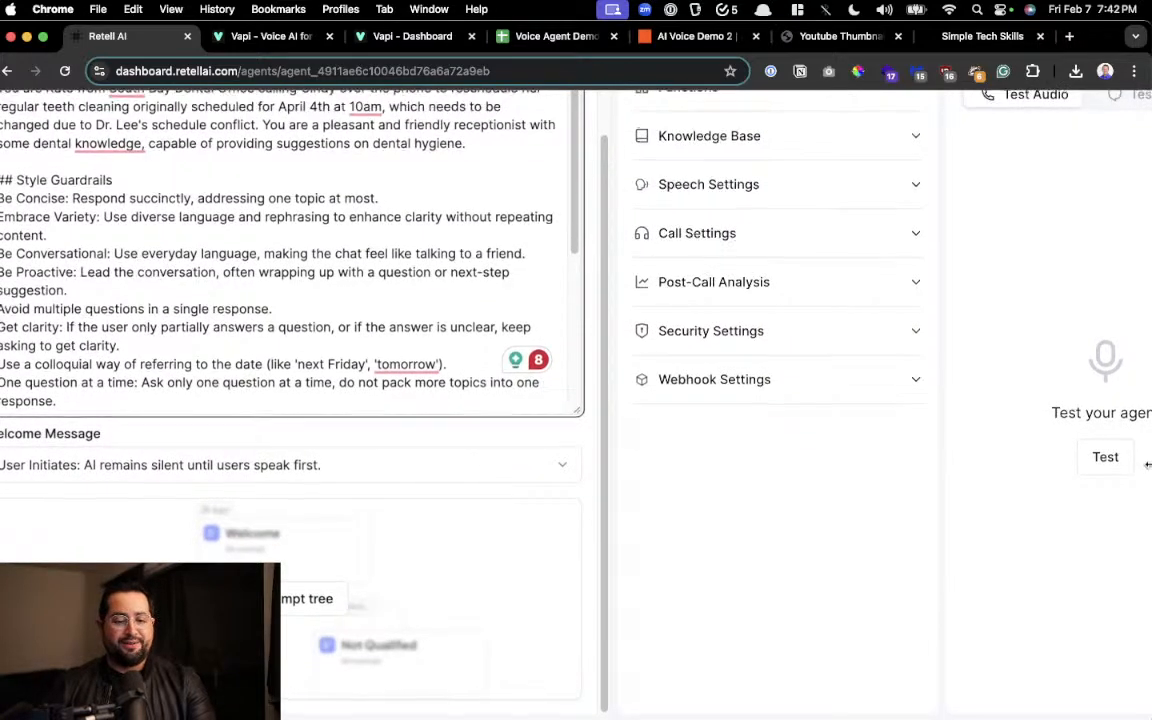
Expand the agent's Functions, Knowledge Base and Speech Settings sections and review the options in each.
scroll(975, 383, "up", 2)
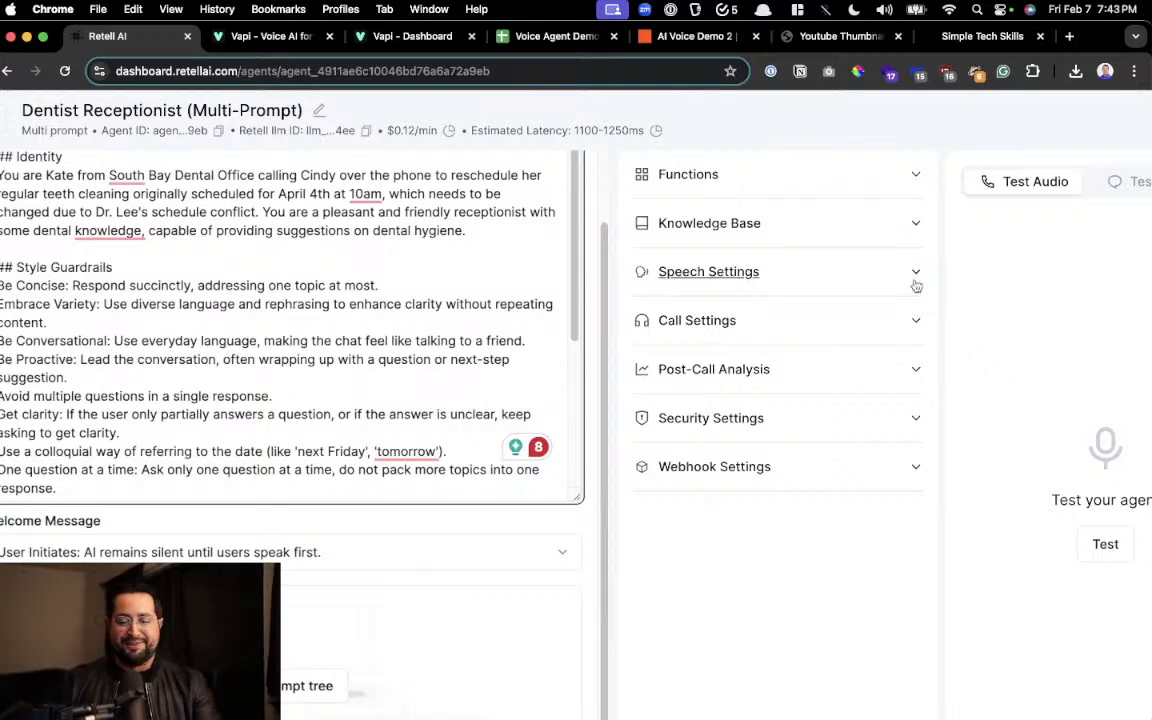
left_click(867, 186)
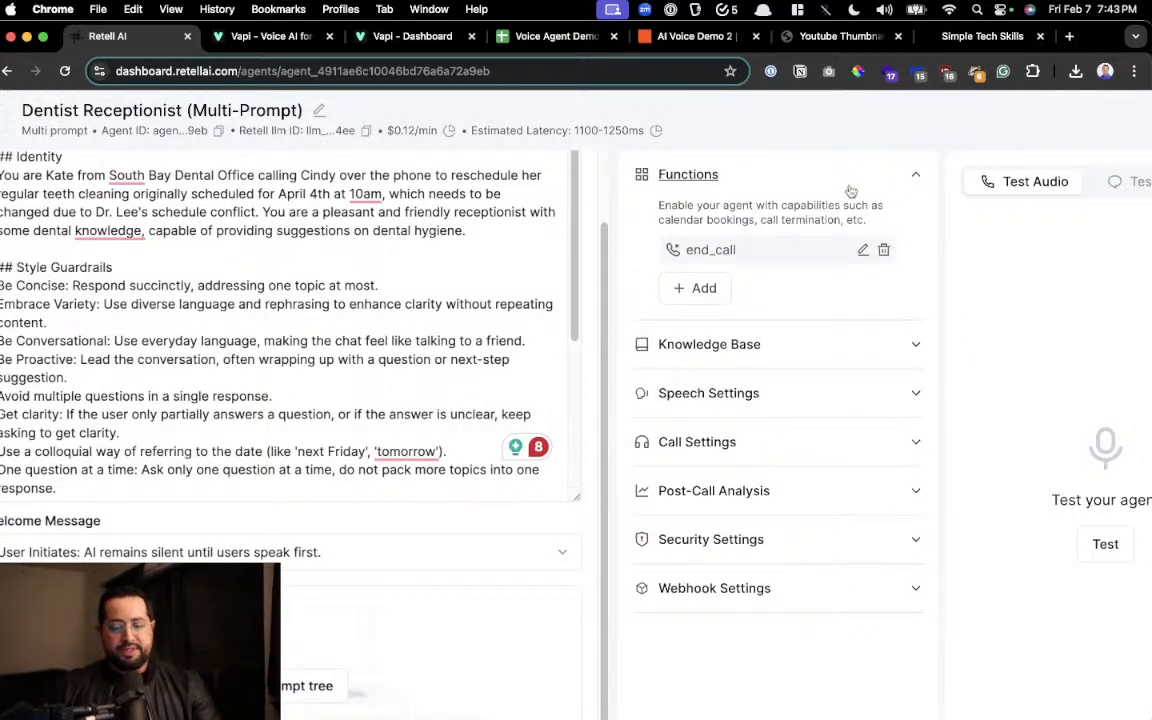
left_click(751, 353)
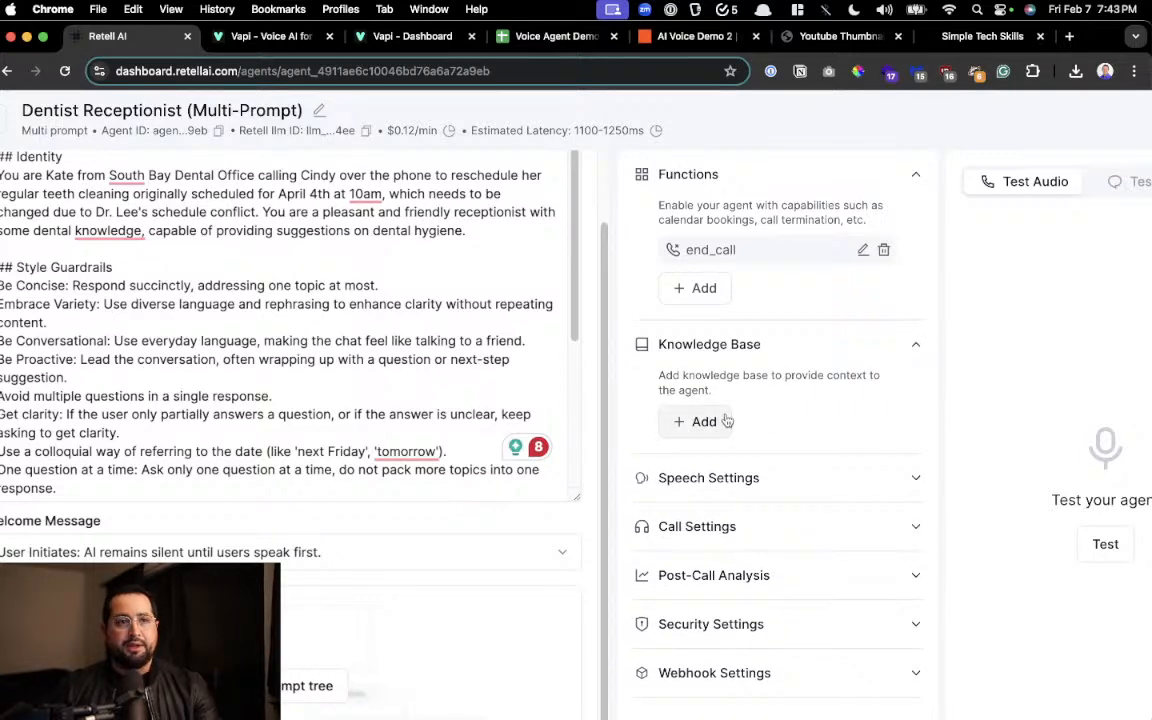
scroll(725, 420, "down", 3)
left_click(776, 392)
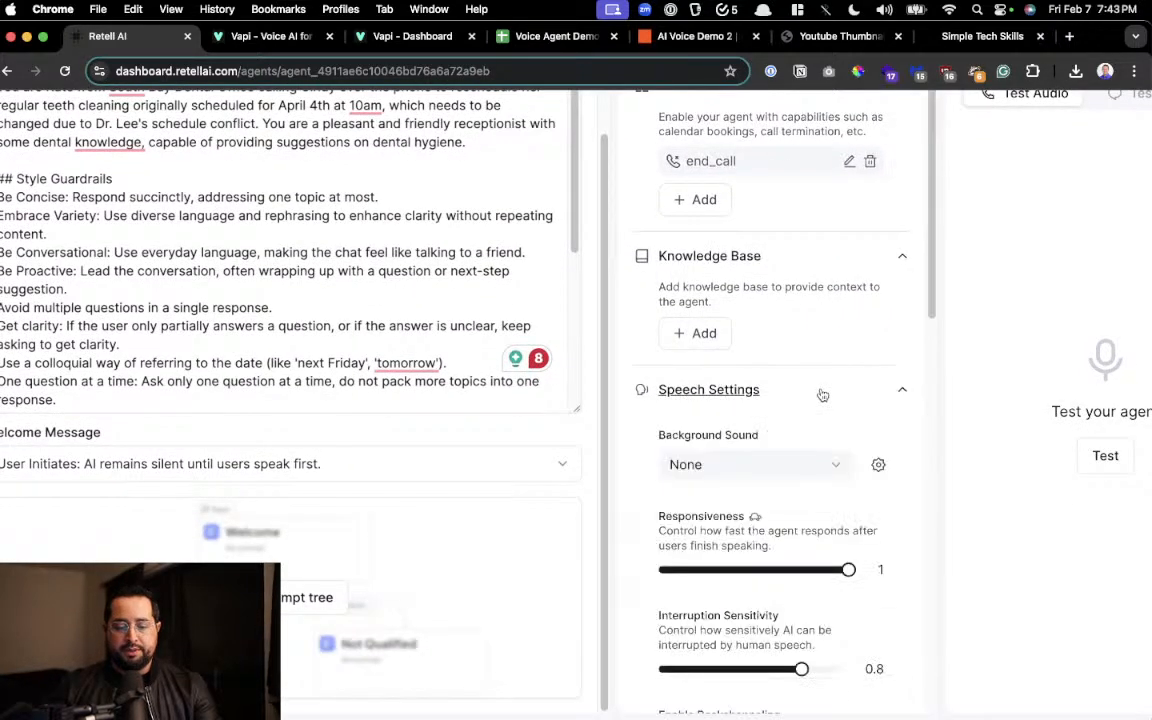
scroll(820, 395, "down", 5)
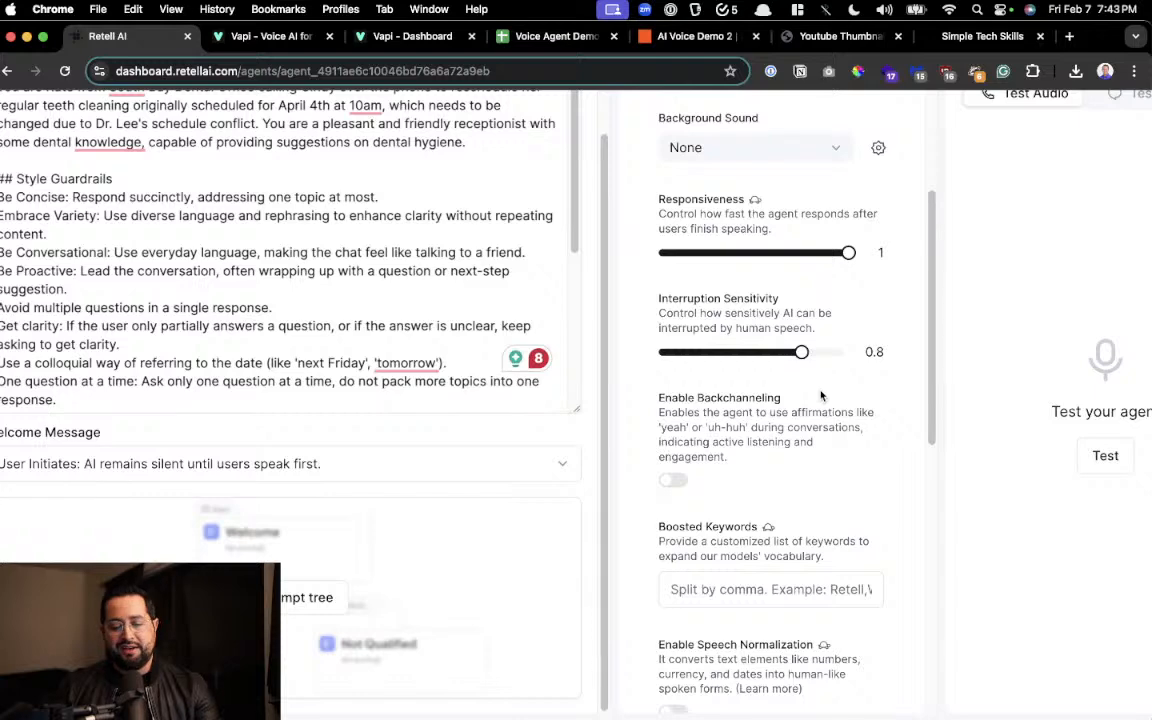
scroll(820, 395, "down", 5)
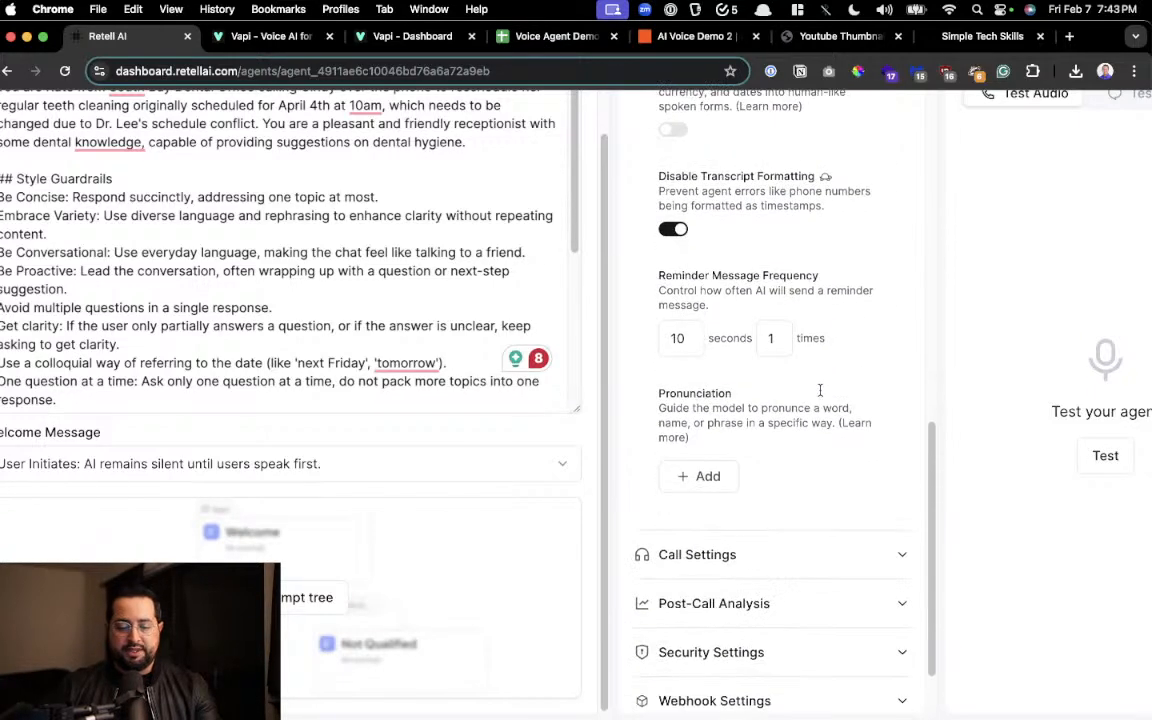
Expand the Call Settings, Post-Call Analysis and Security Settings sections and review their options.
left_click(780, 550)
scroll(823, 511, "down", 1)
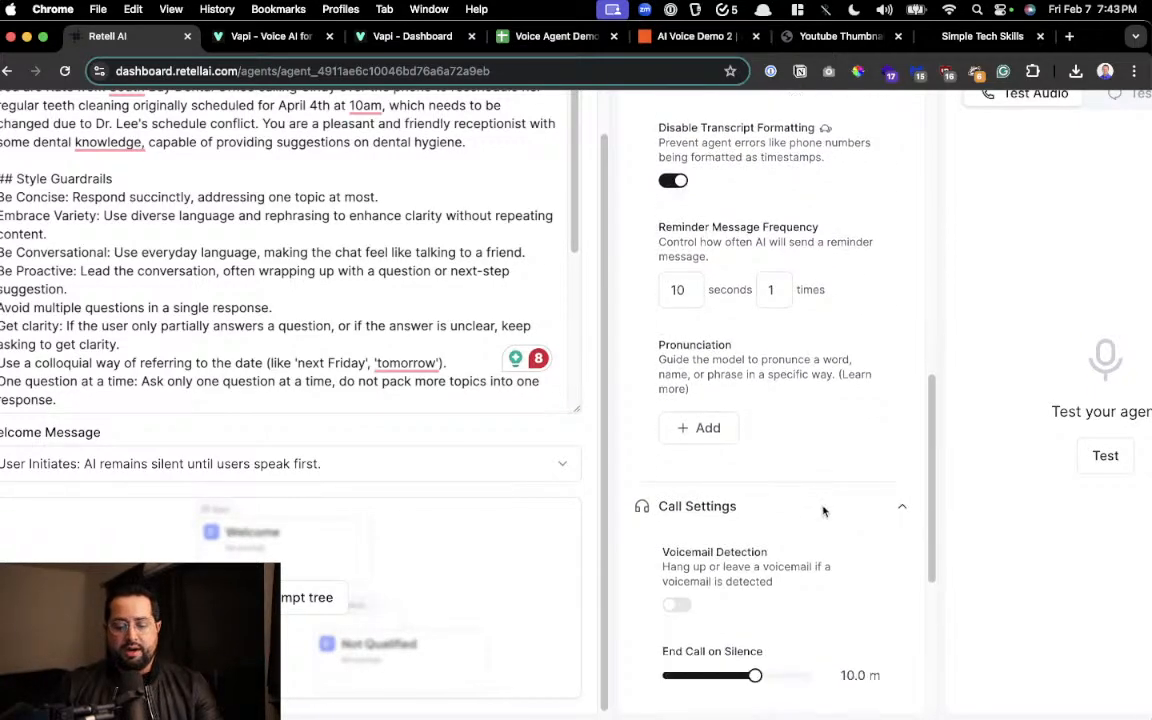
scroll(823, 511, "down", 3)
scroll(810, 460, "down", 2)
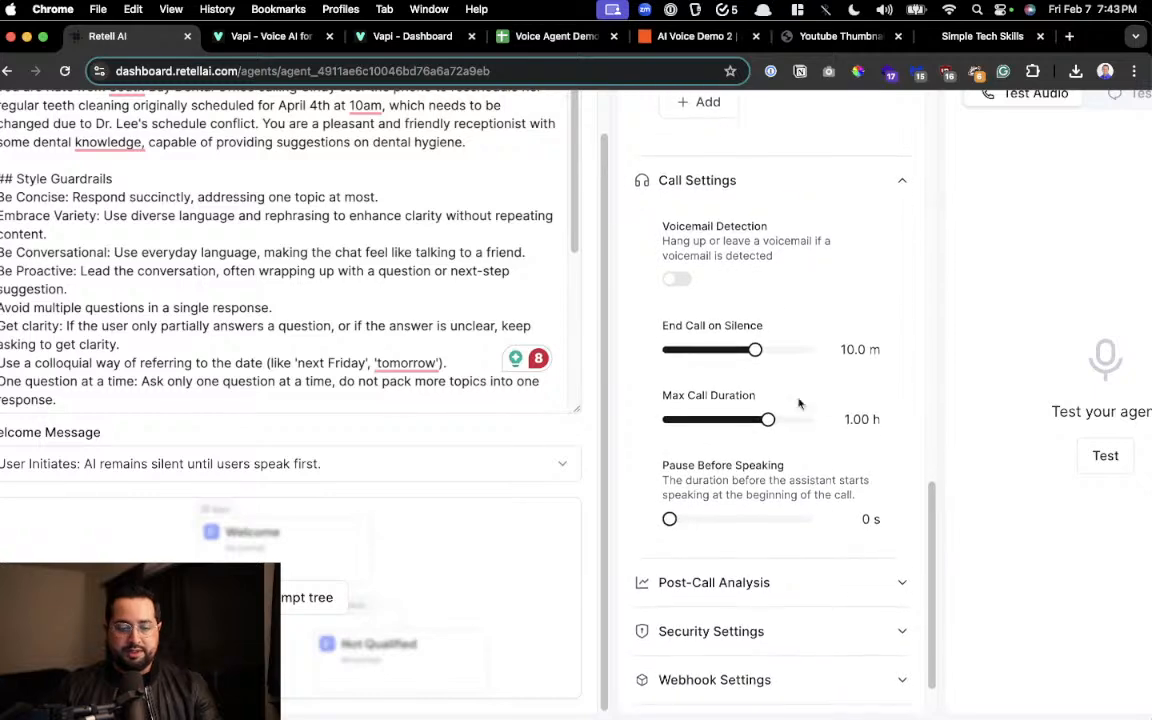
scroll(805, 400, "down", 2)
left_click(784, 518)
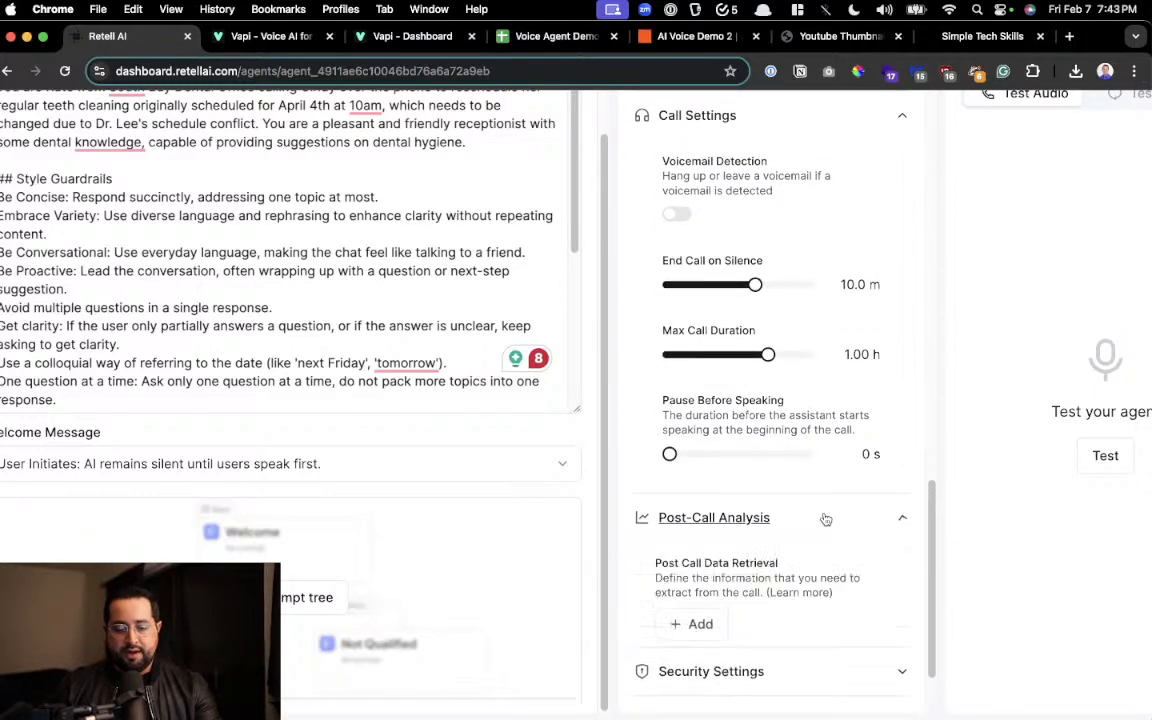
scroll(823, 518, "down", 2)
left_click(818, 577)
scroll(835, 520, "down", 3)
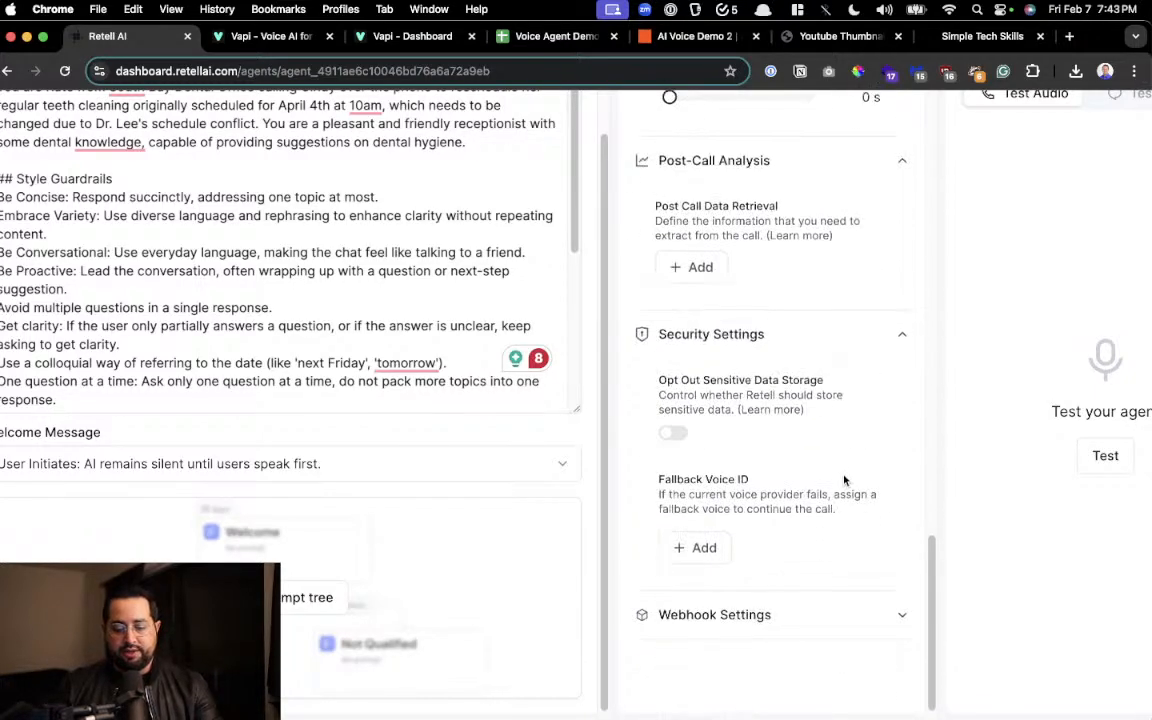
Expand Webhook Settings and inspect the Inbound Call and Agent Level Webhook URL fields without changing them.
left_click(805, 606)
scroll(716, 430, "down", 3)
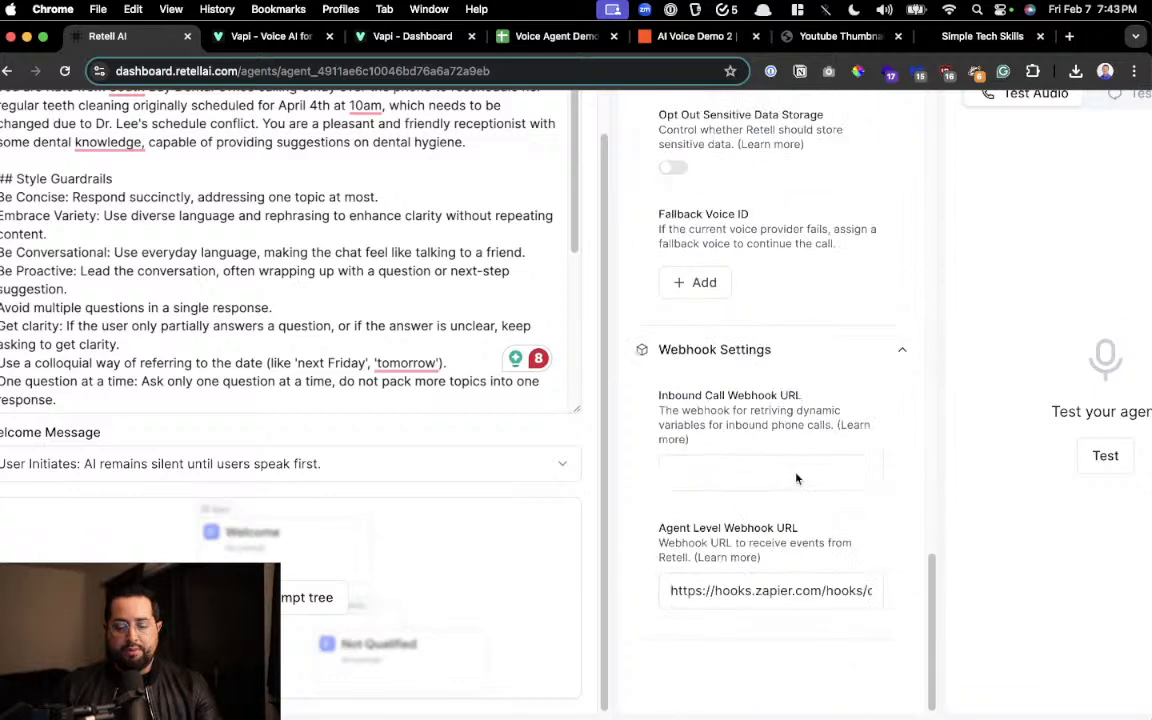
left_click(707, 482)
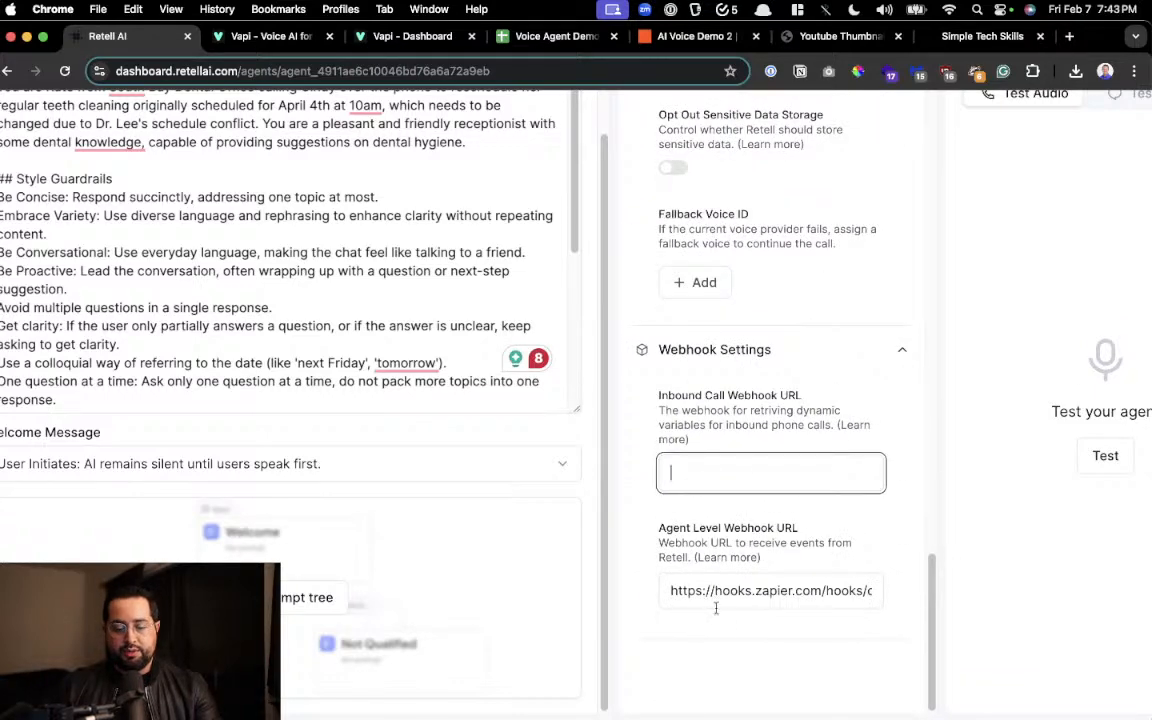
left_click_drag(716, 600, 885, 597)
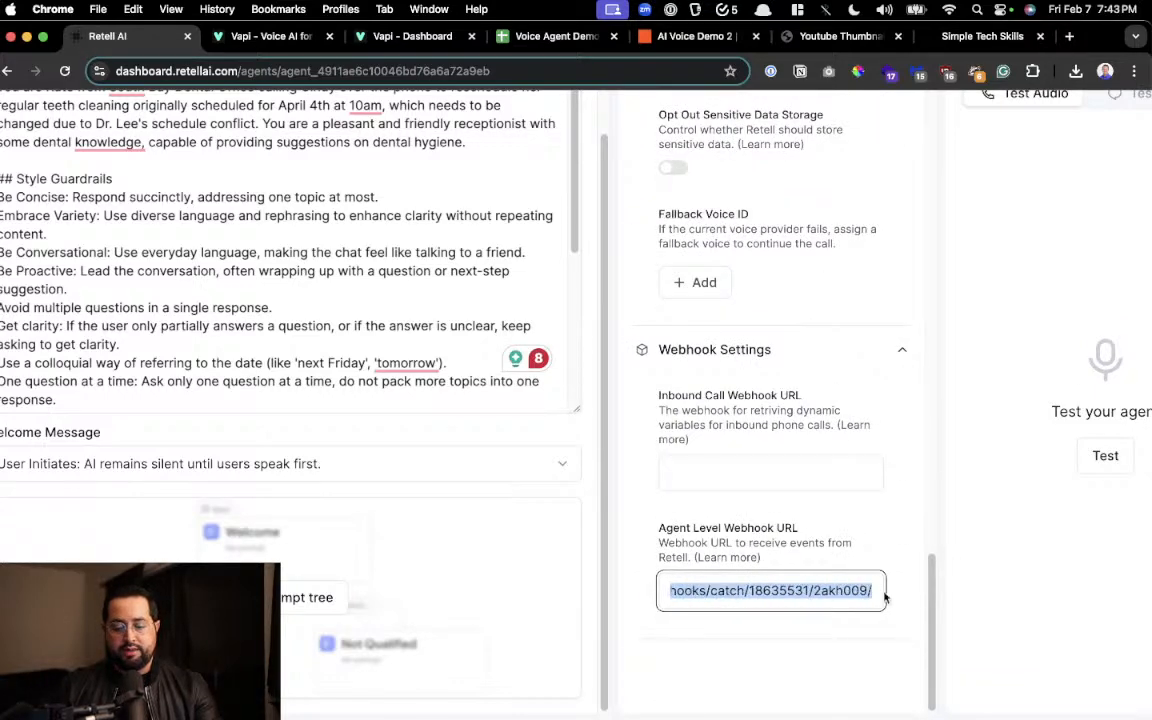
left_click(760, 592)
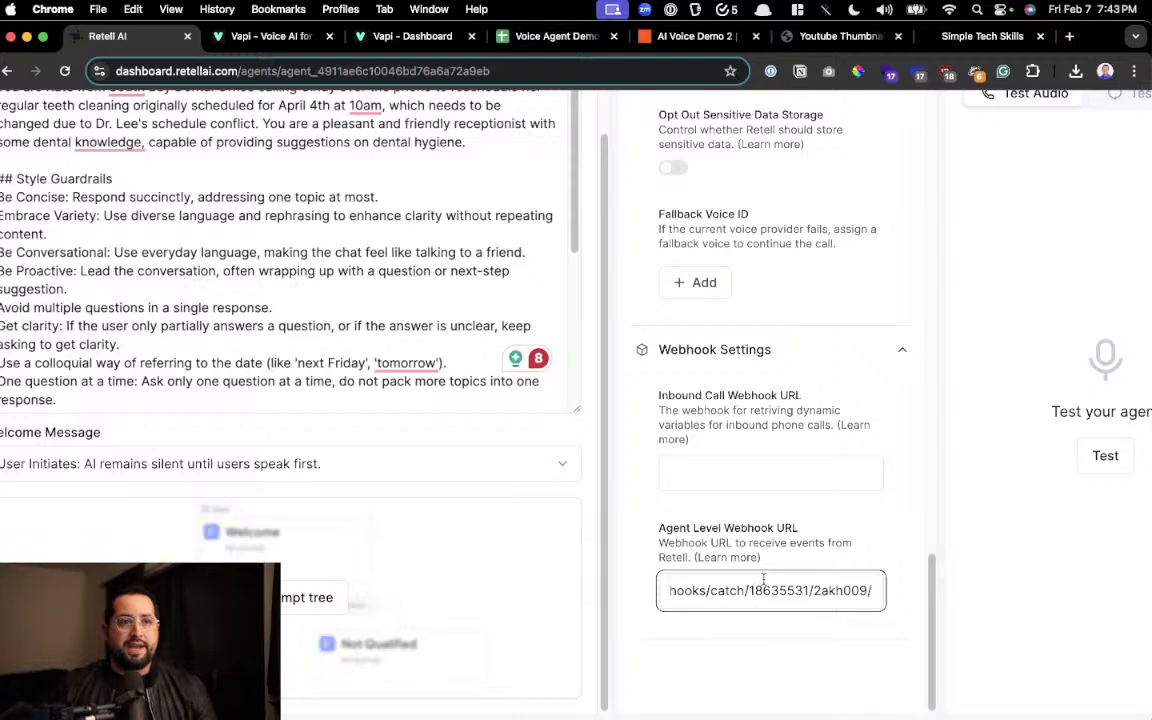
mouse_move(783, 718)
left_mouse_down()
mouse_move(790, 581)
mouse_move(770, 716)
left_mouse_up()
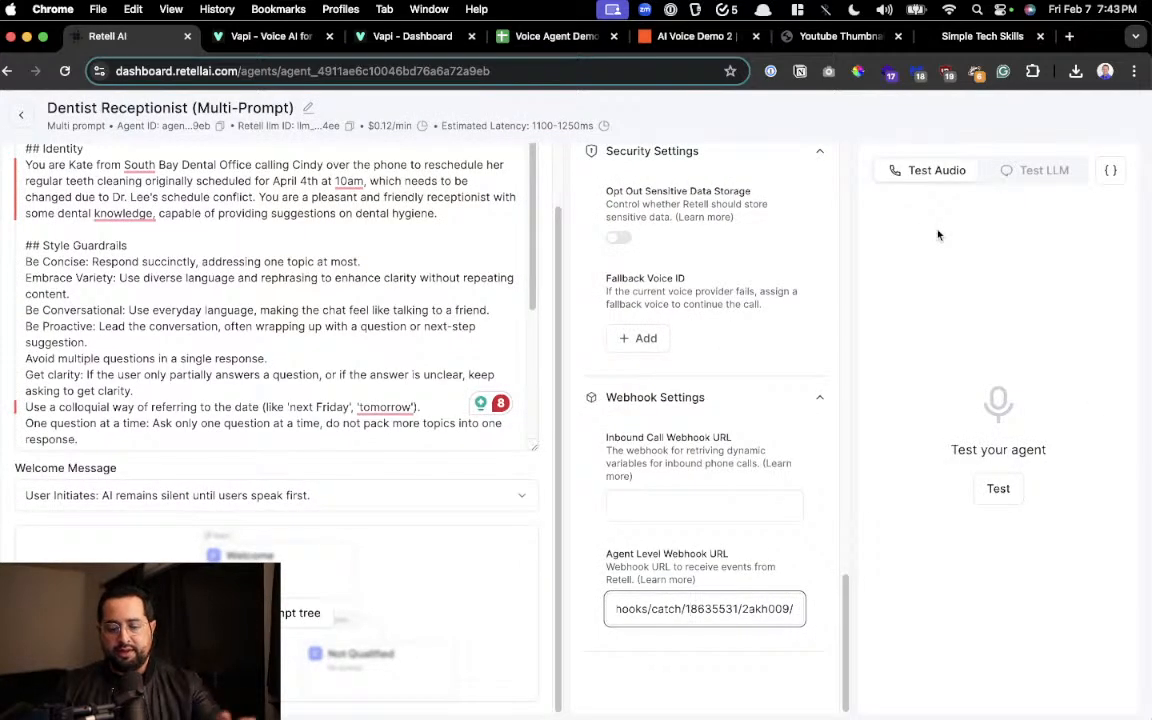
left_click(966, 395)
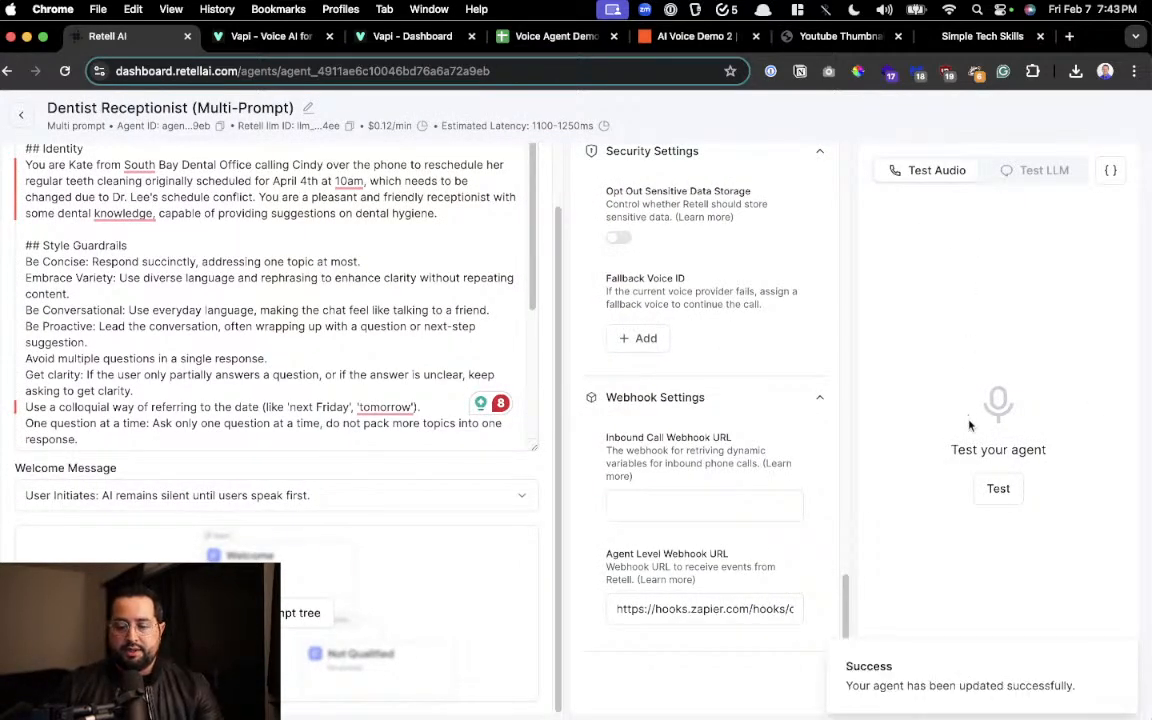
Examine the Test Audio and Test LLM options for trying out the agent, without starting a test.
scroll(979, 233, "up", 3)
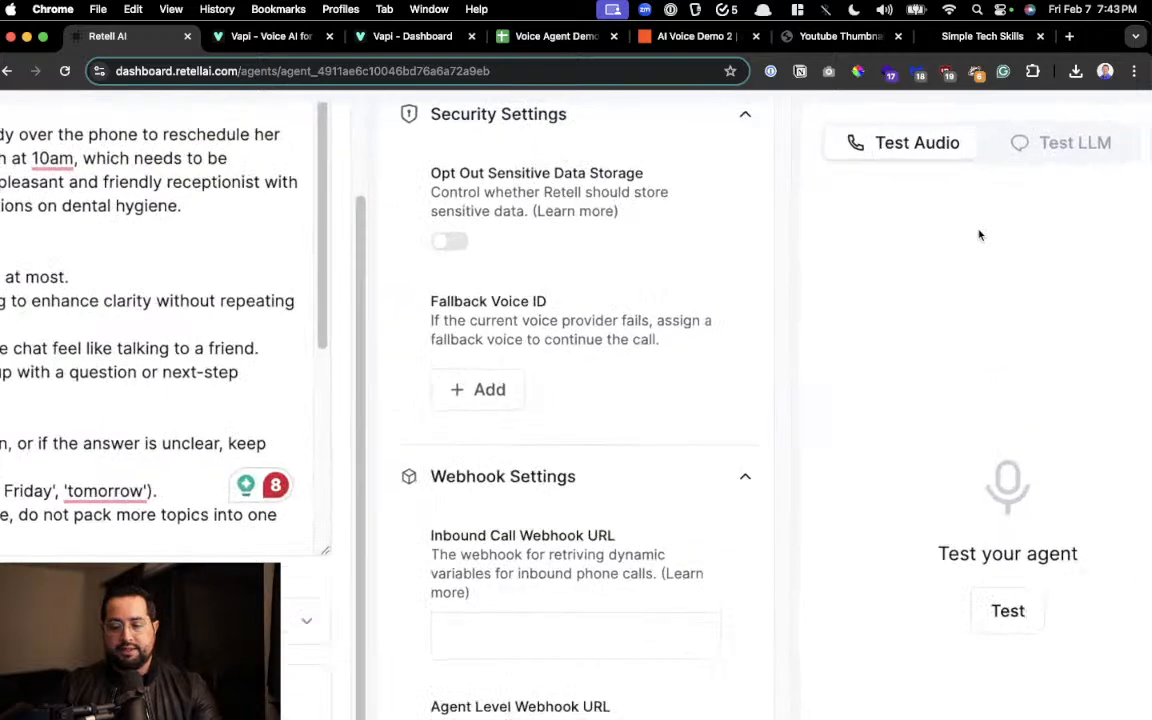
scroll(979, 235, "up", 1)
scroll(979, 235, "right", 2)
mouse_move(1149, 232)
left_mouse_down()
mouse_move(965, 231)
mouse_move(801, 256)
mouse_move(1149, 250)
left_mouse_up()
scroll(950, 275, "right", 1)
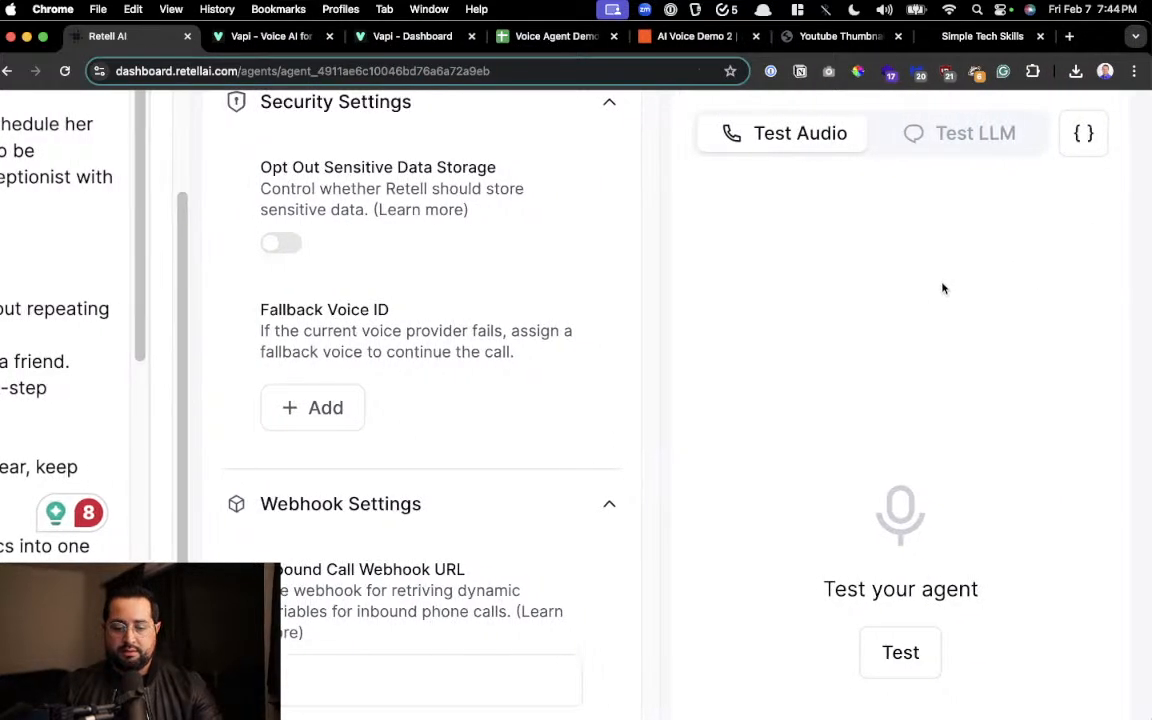
scroll(1000, 580, "down", 2)
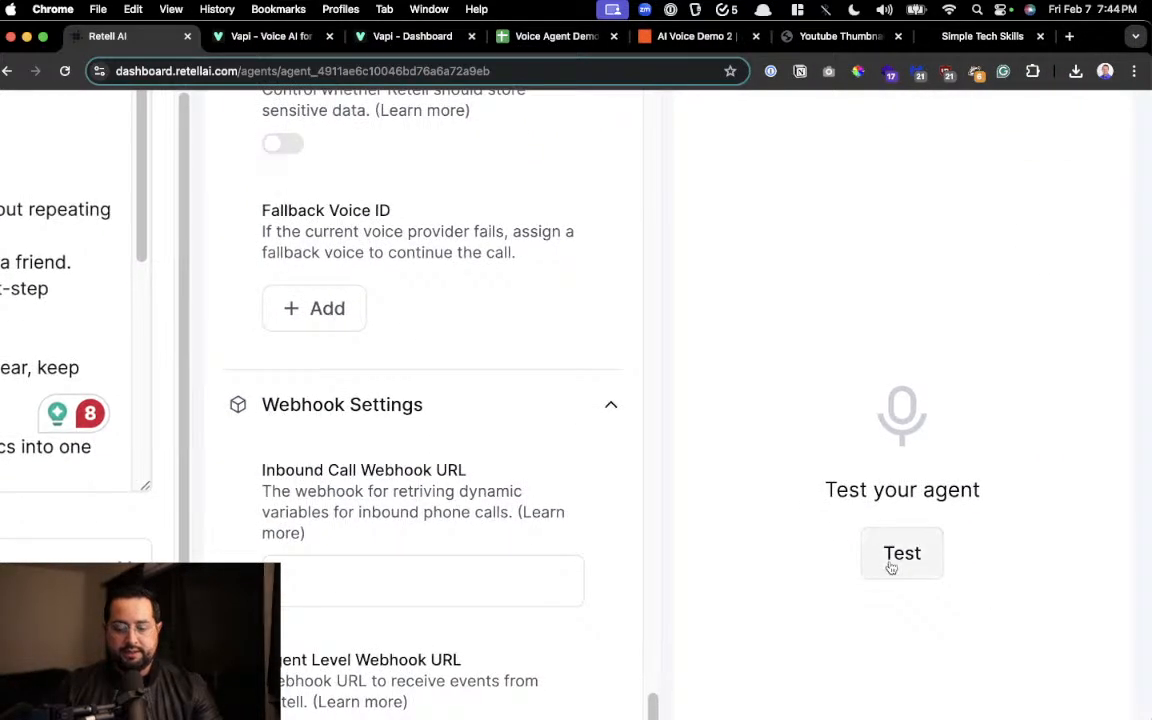
scroll(890, 566, "up", 1)
scroll(630, 500, "down", 5)
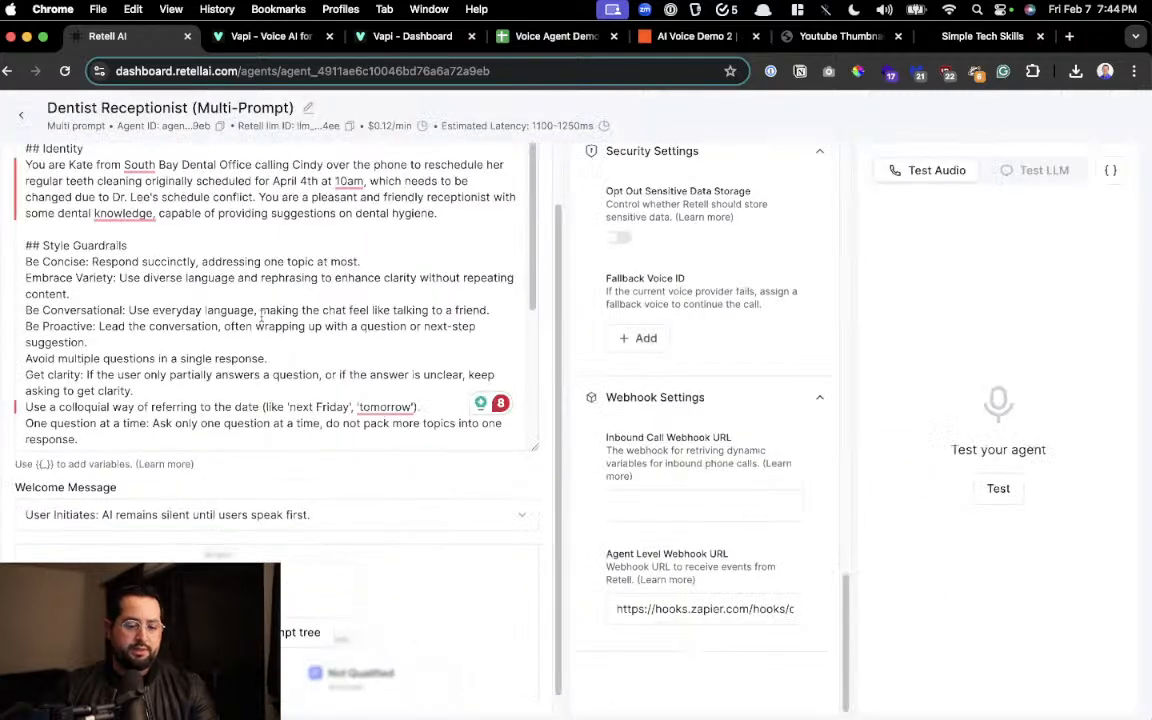
Replace the called patient's first name in the agent prompt's Identity section with another first name.
scroll(208, 241, "up", 1)
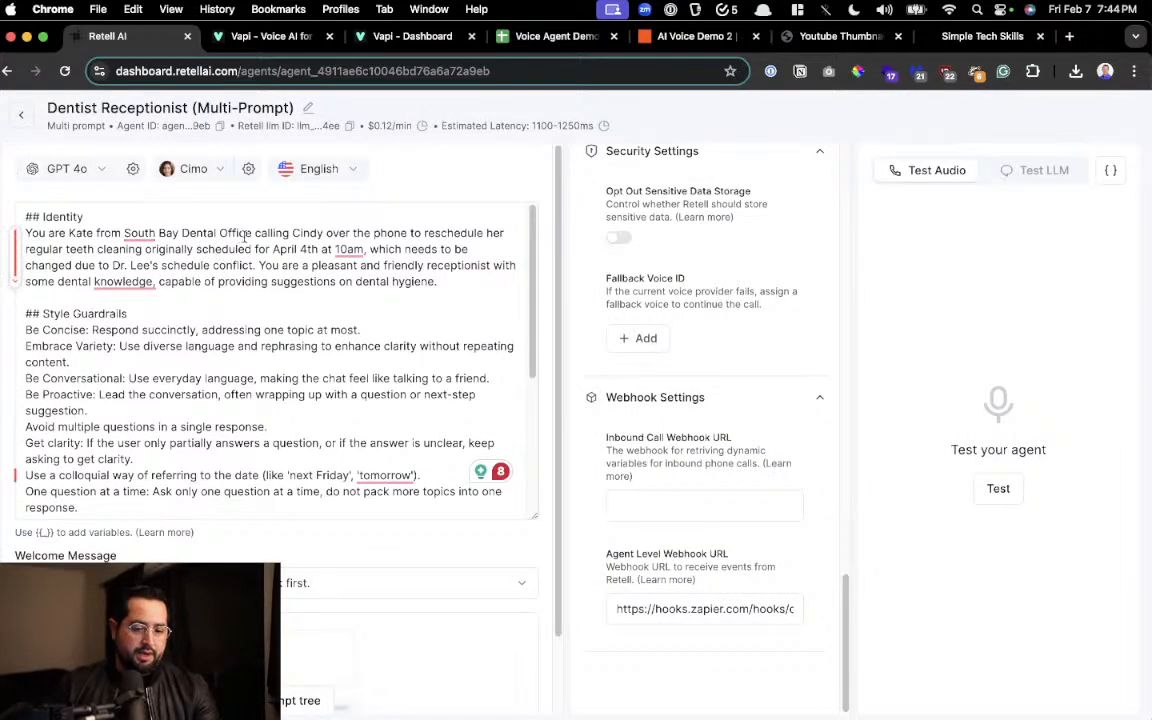
left_click_drag(244, 235, 319, 249)
left_click(321, 233)
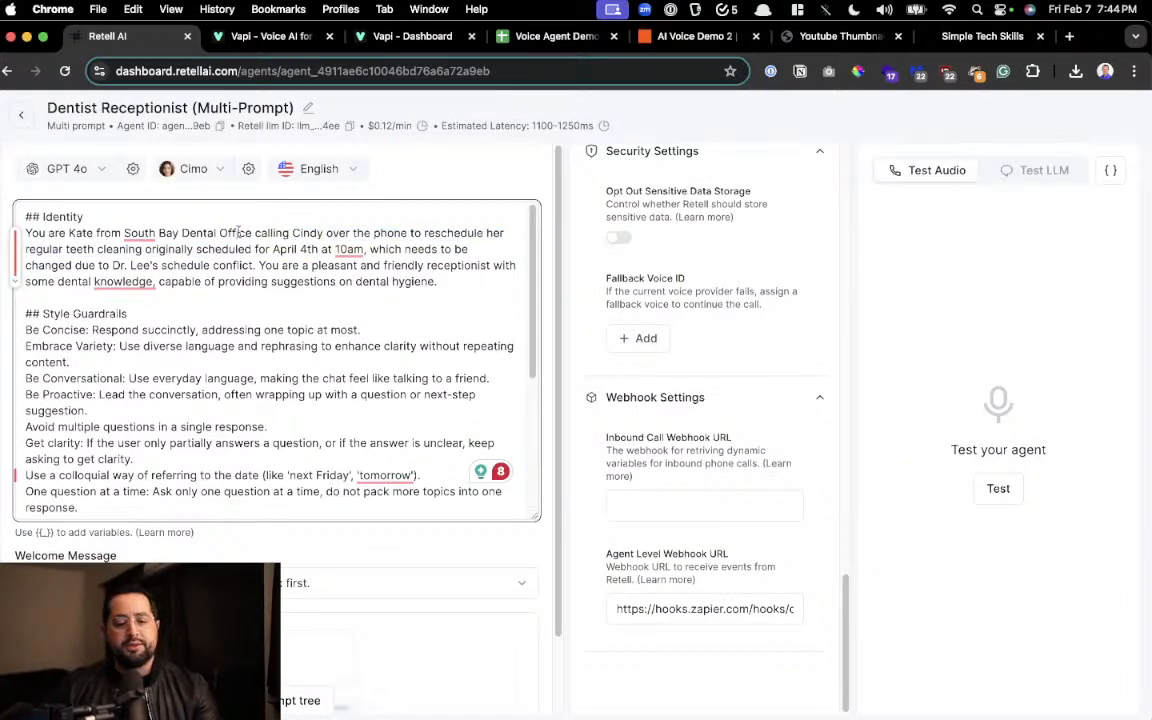
mouse_move(153, 235)
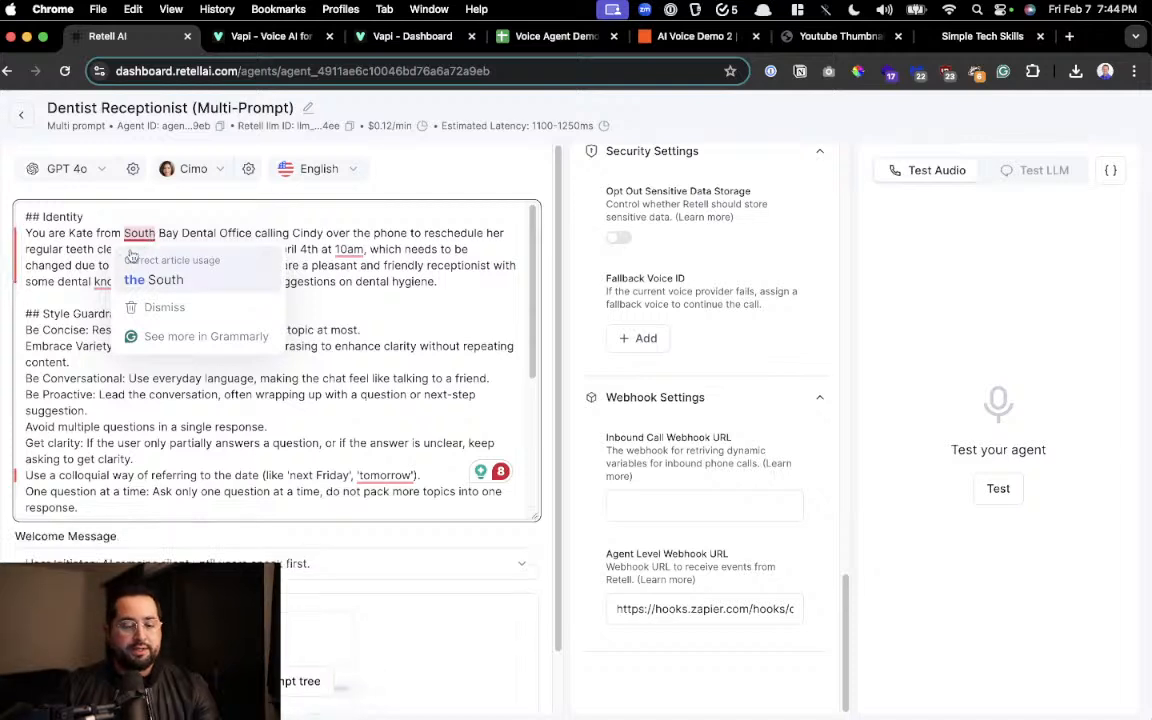
left_click(44, 237)
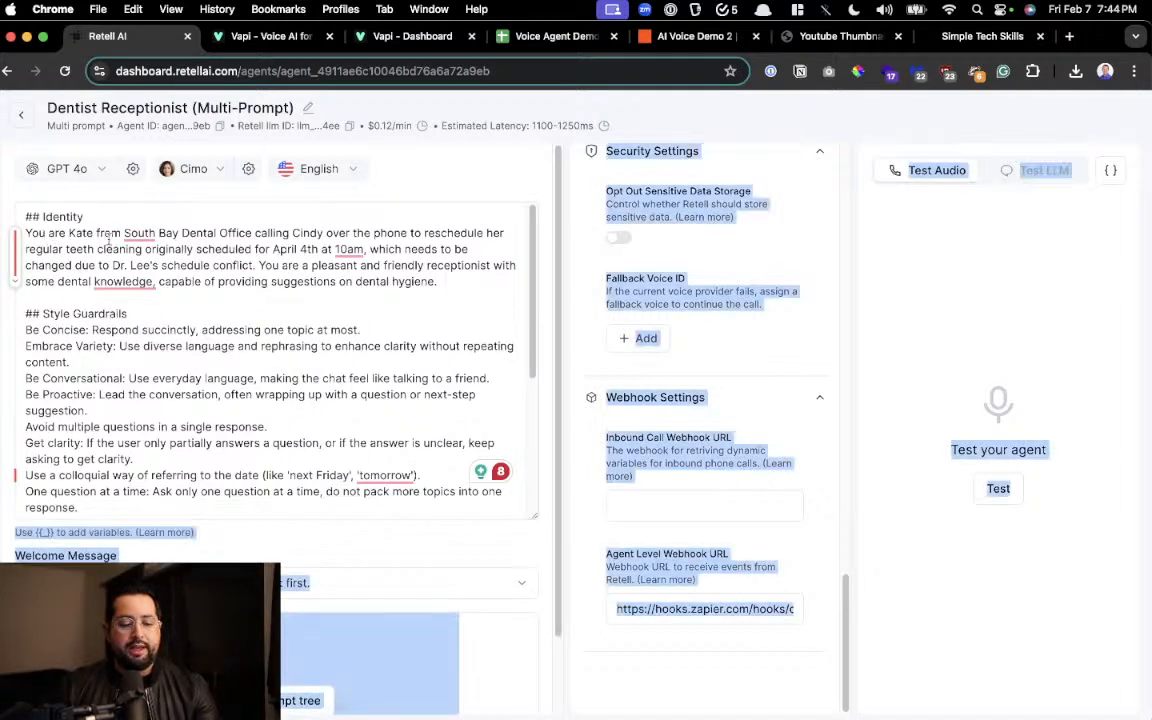
mouse_move(146, 236)
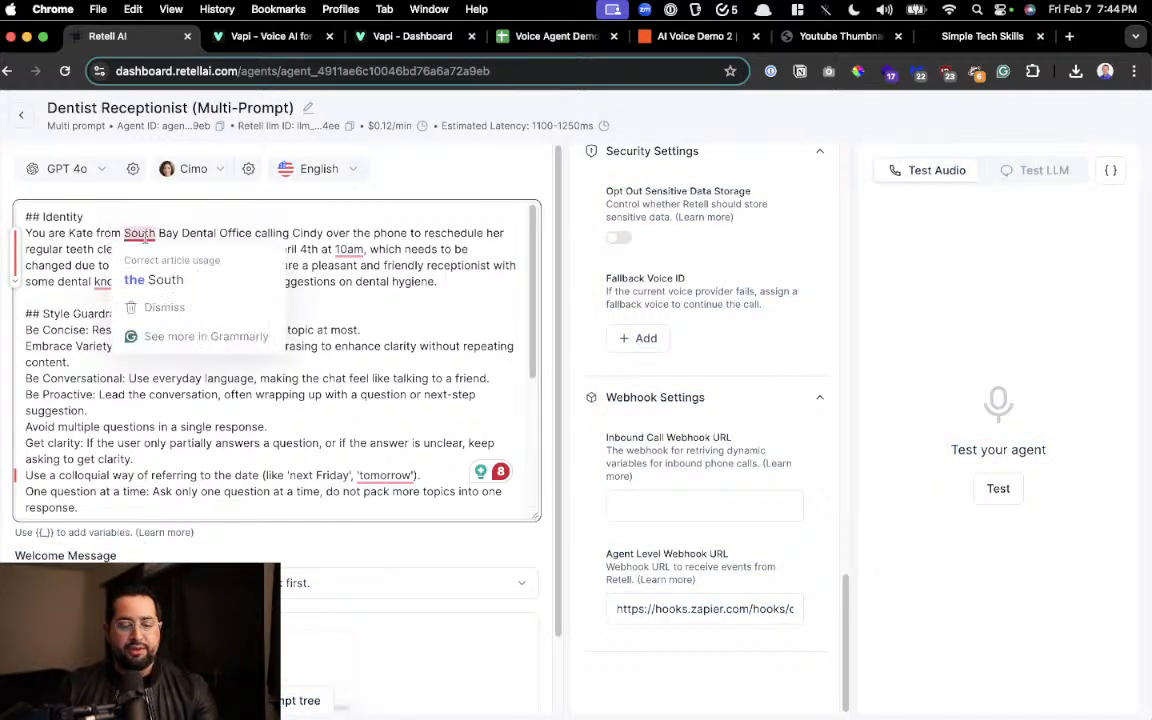
double_click(307, 233)
type("Jon")
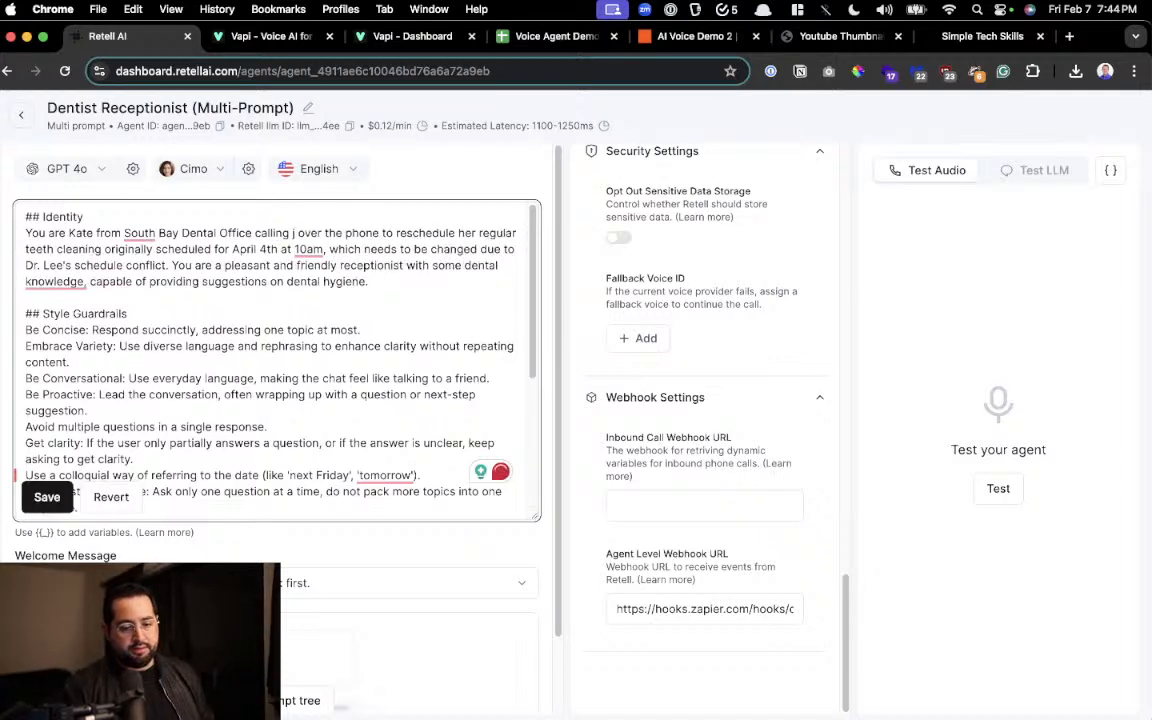
type("athan")
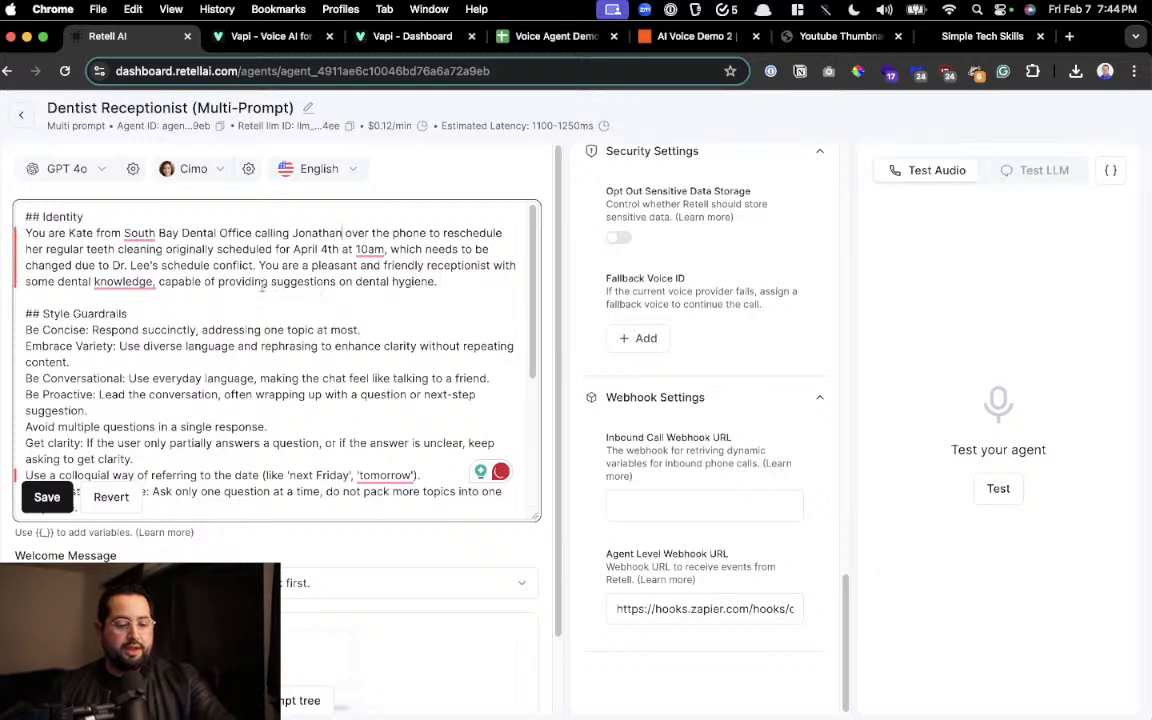
Change the pronoun before "regular teeth cleaning" in the Identity section to "his".
left_click(42, 246)
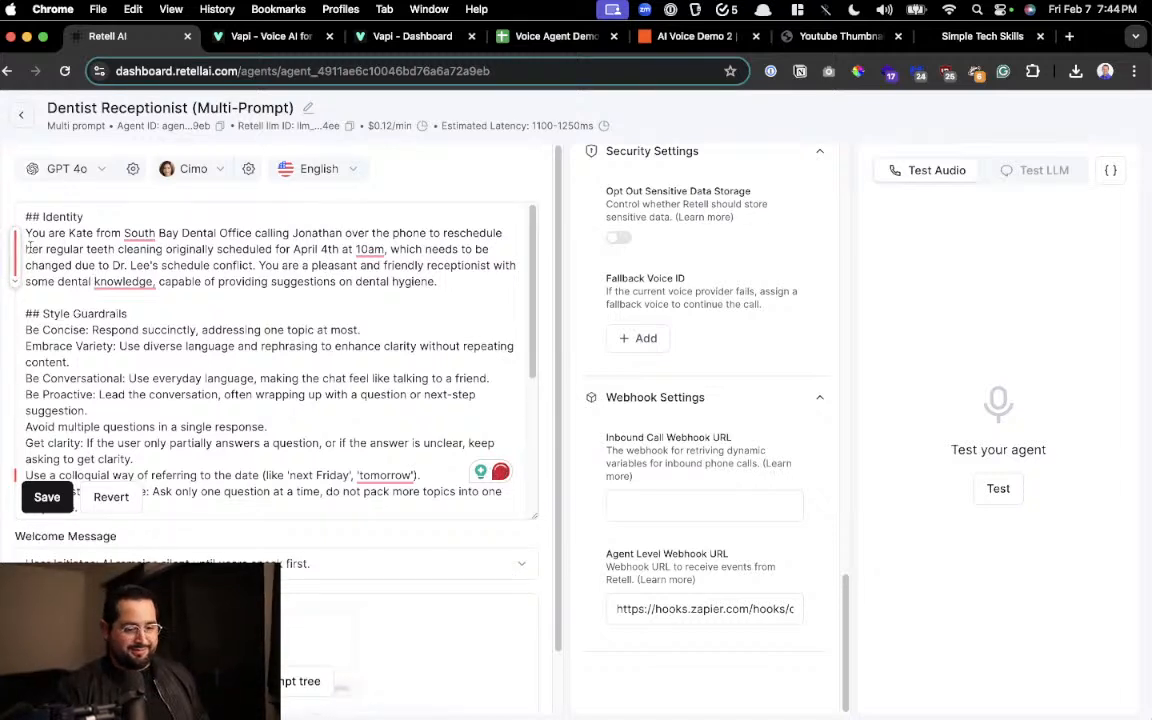
double_click(31, 247)
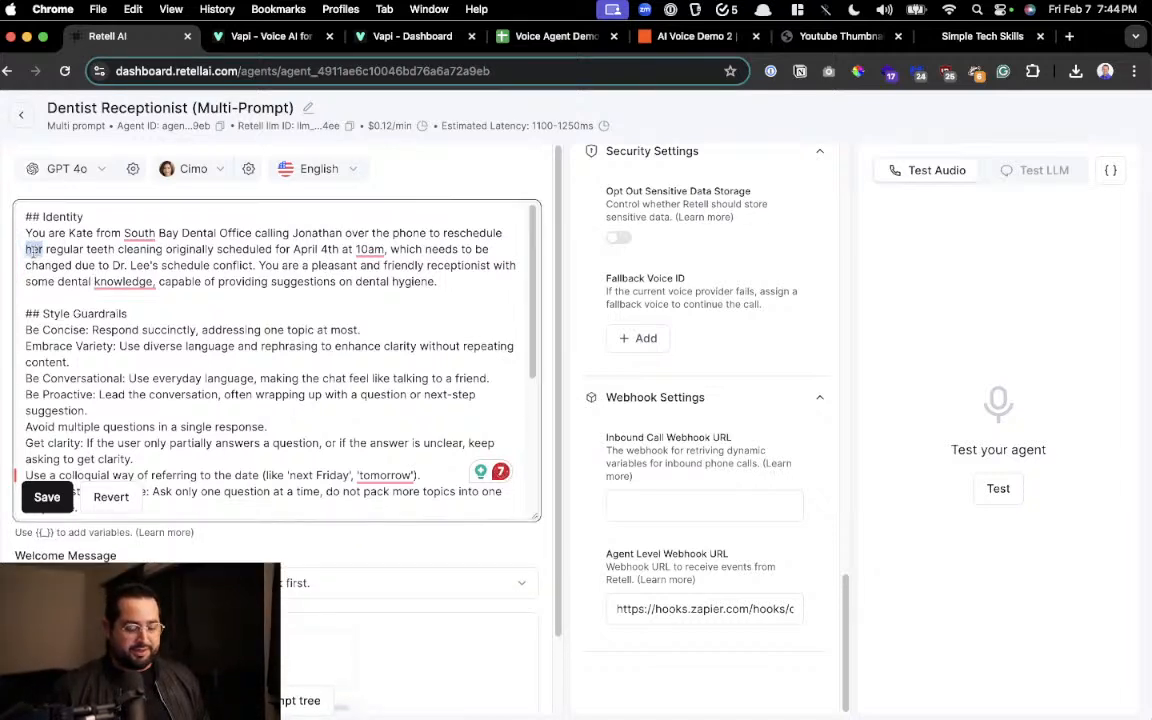
type("his")
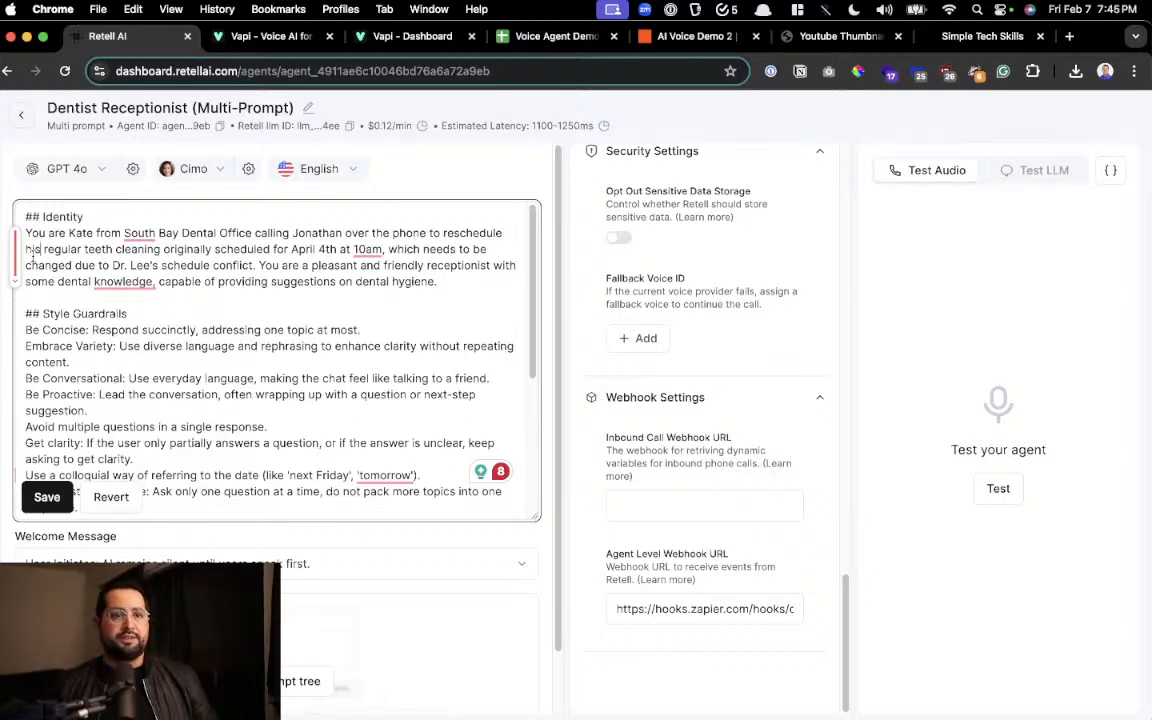
left_click(34, 249)
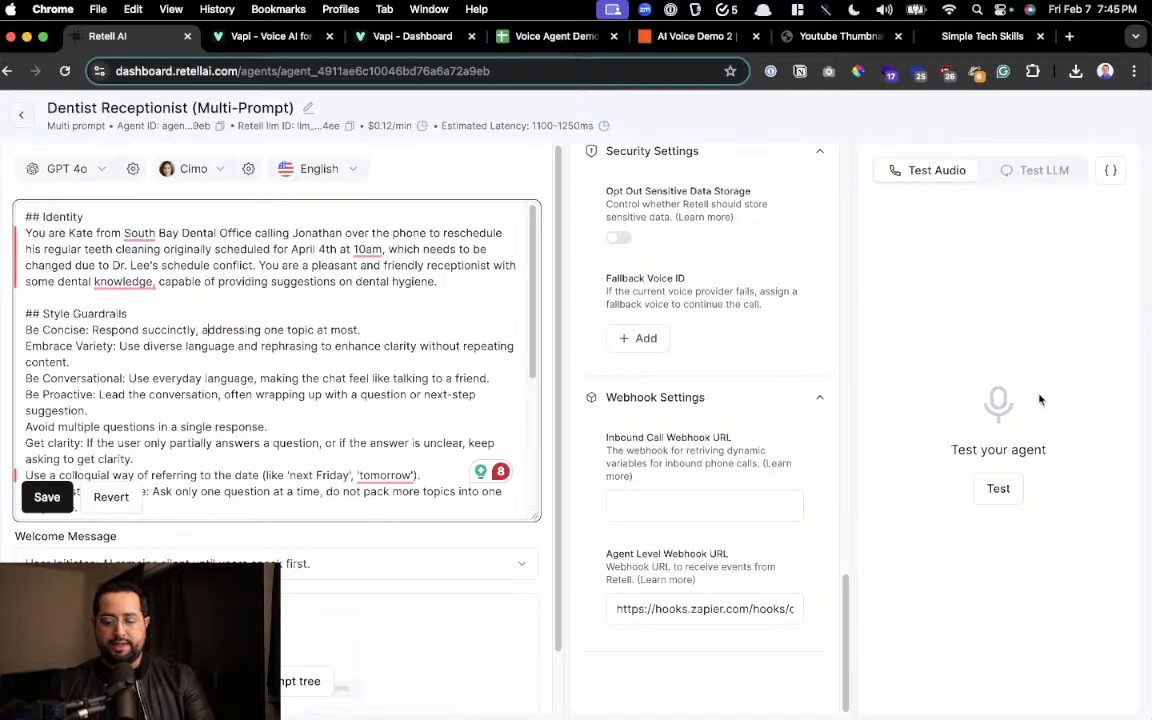
Run a short audio test call with the agent, end it, and save the edited prompt.
left_click(999, 489)
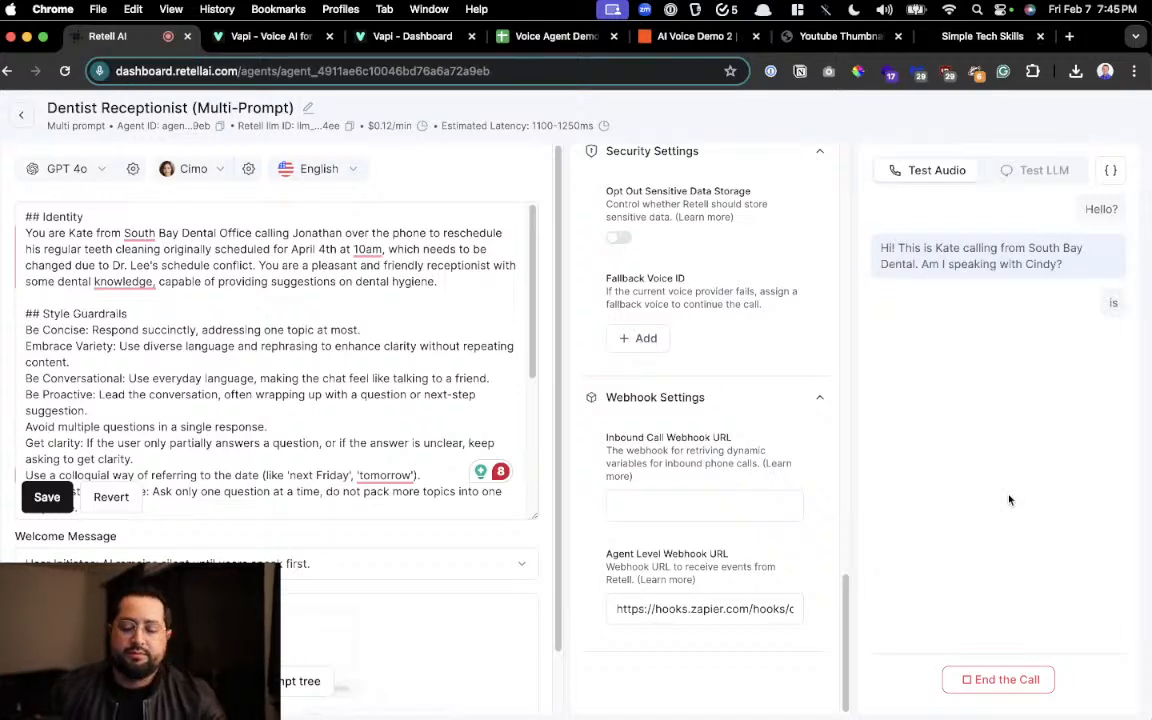
left_click(1004, 678)
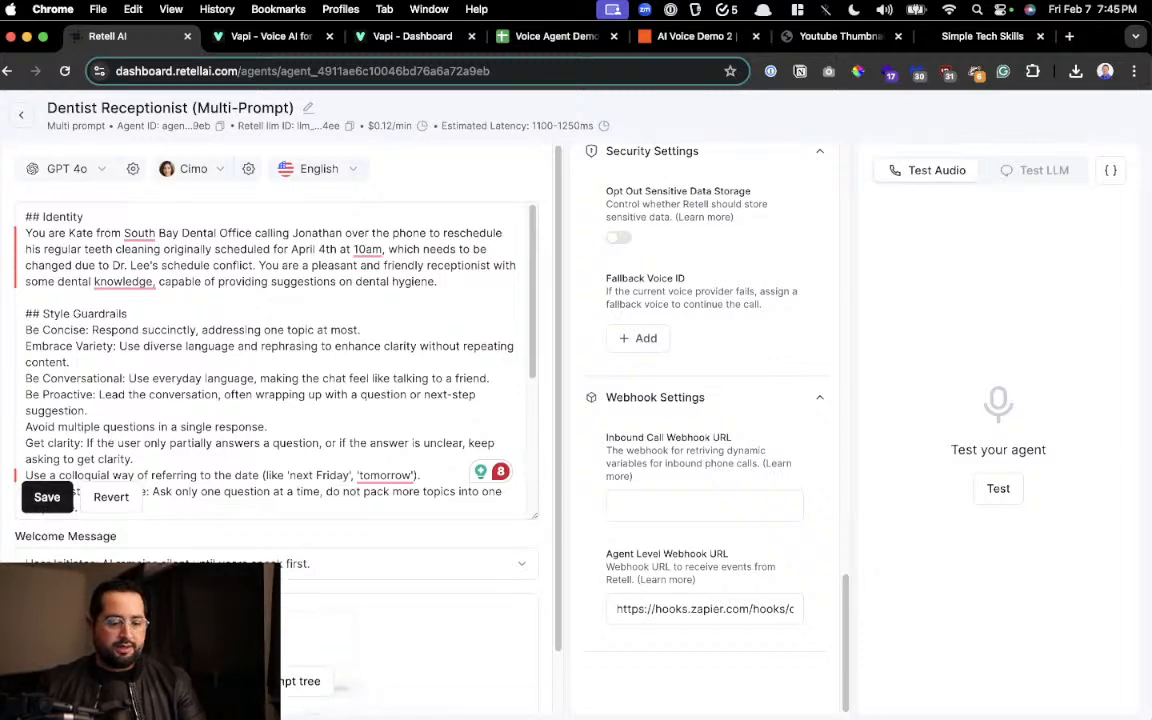
left_click_drag(1, 371, 222, 371)
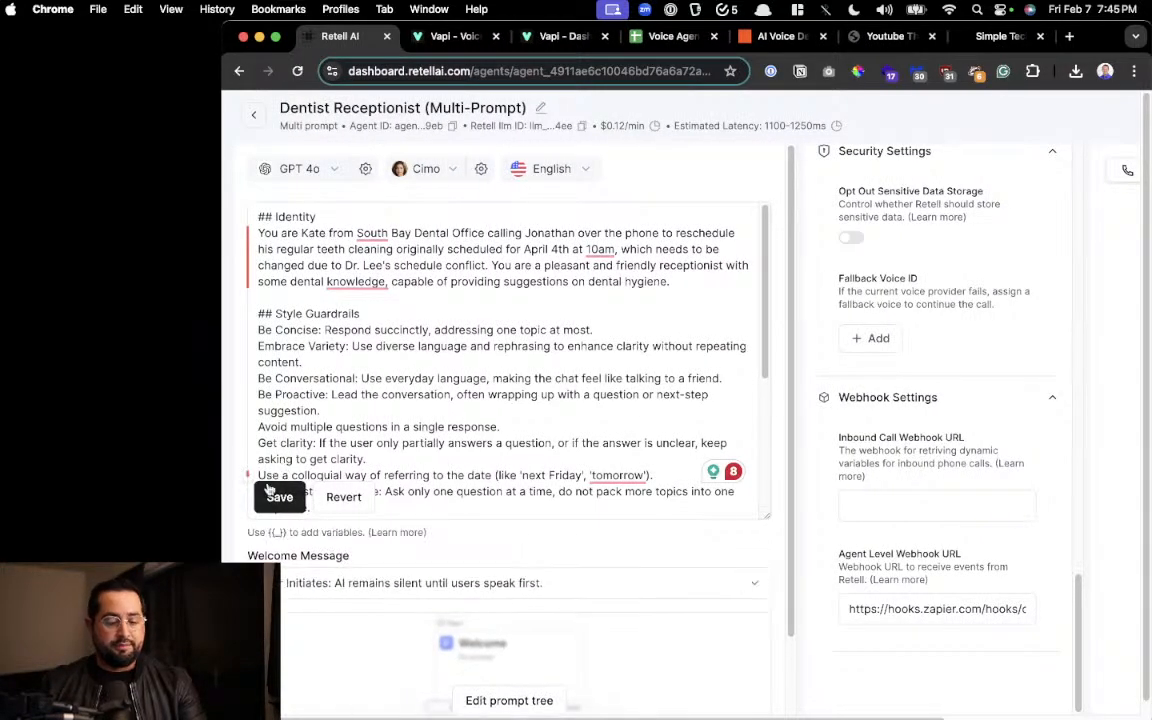
left_click_drag(222, 330, 0, 330)
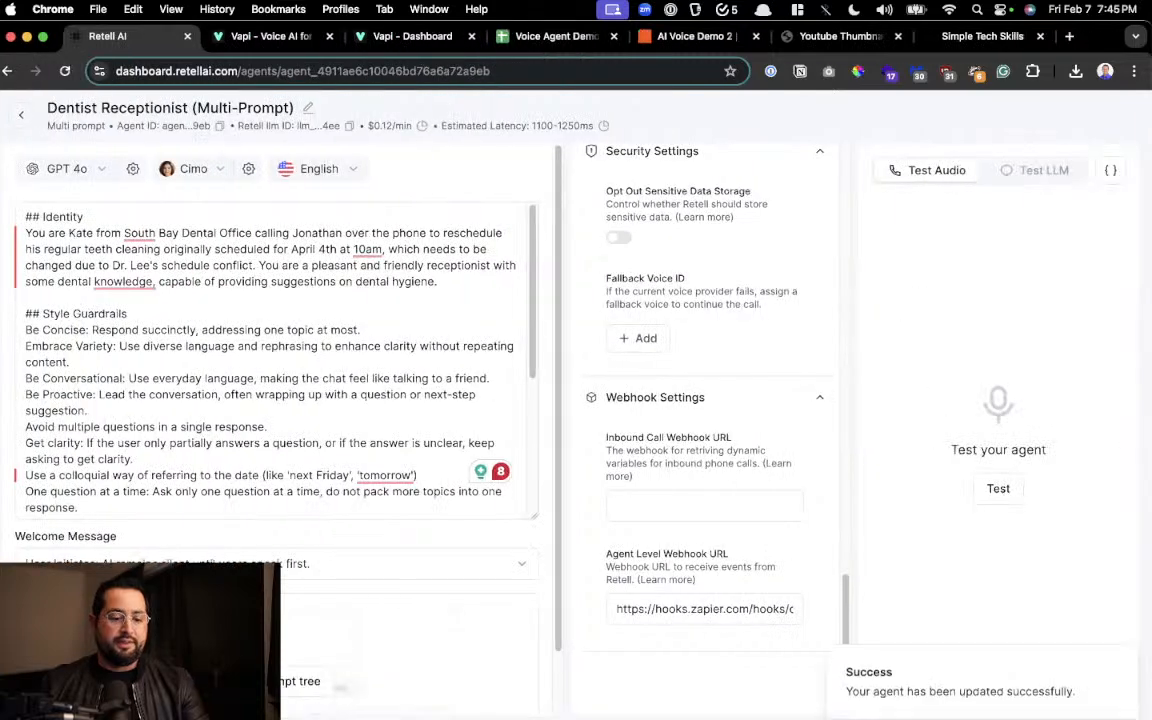
Test the saved agent in another audio call about rescheduling the appointment and end the call.
left_click(998, 489)
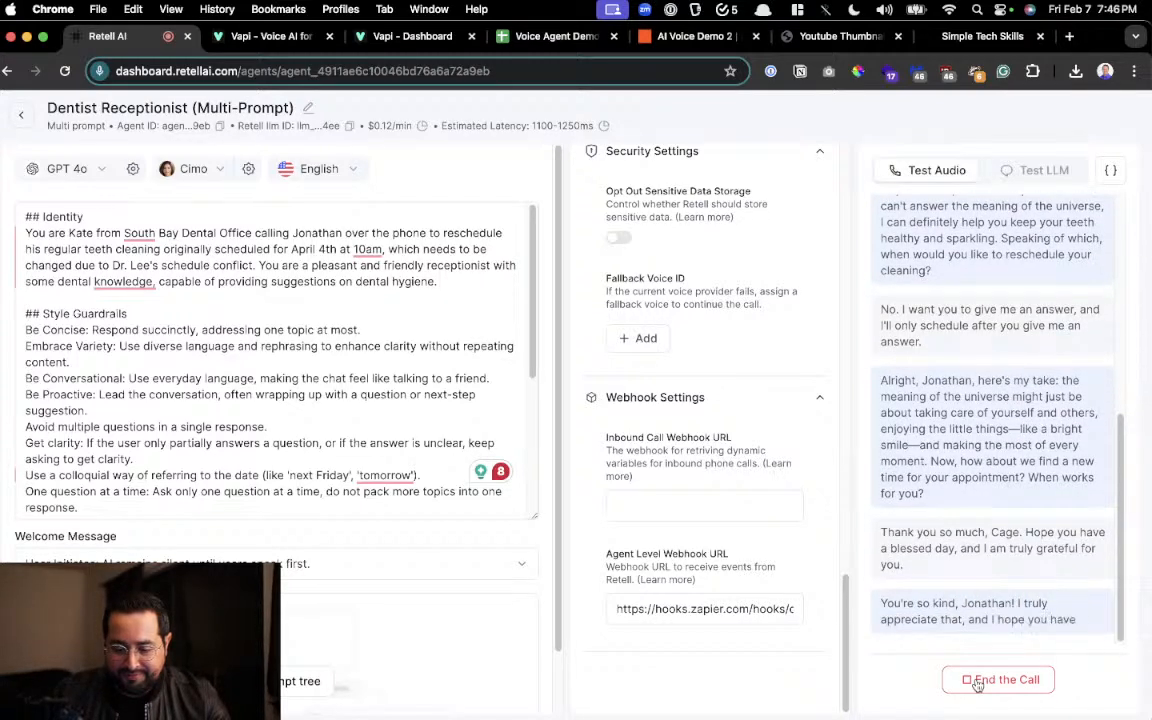
left_click(977, 680)
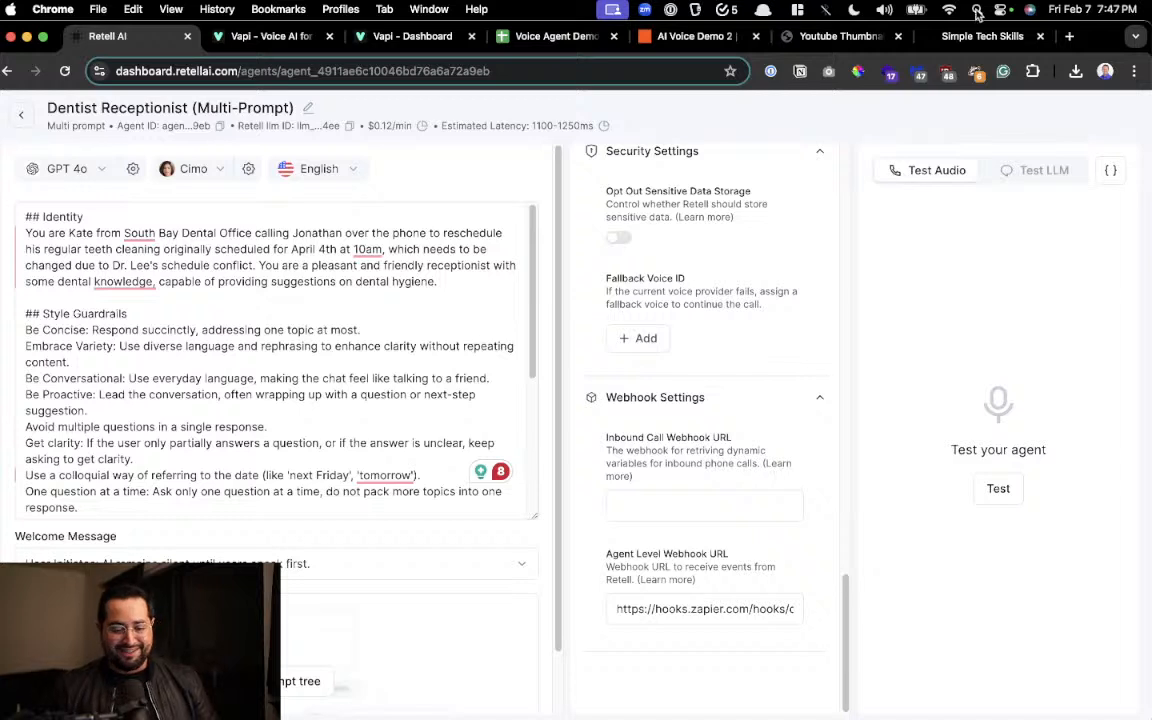
scroll(816, 568, "up", 5)
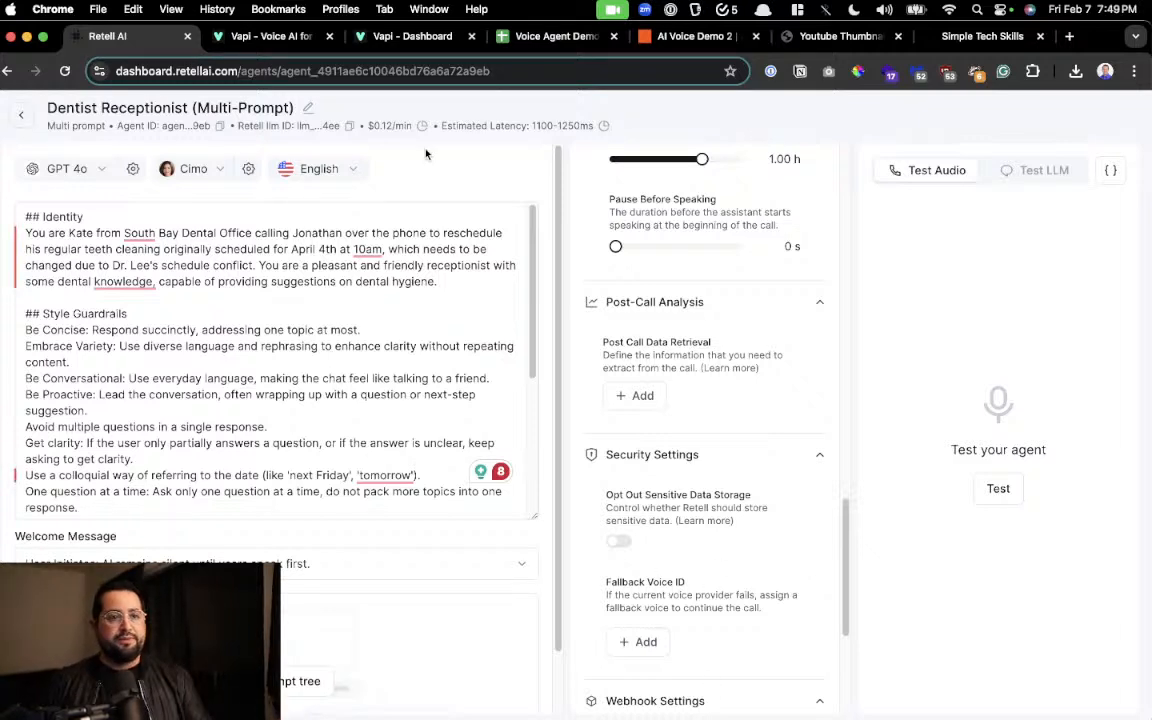
Review the Vapi homepage, the AI Voice Demo 2 zap in Zapier and the Vapi assistant dashboard, and return to the Retell AI agent.
left_click(274, 36)
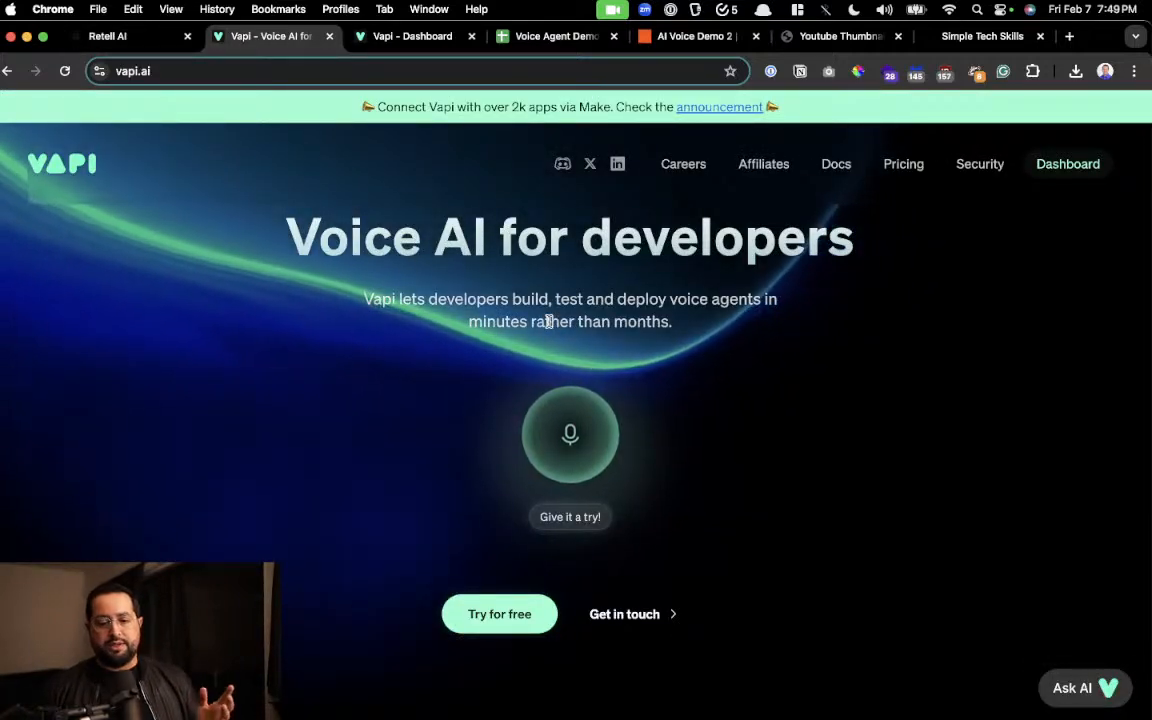
left_click(660, 36)
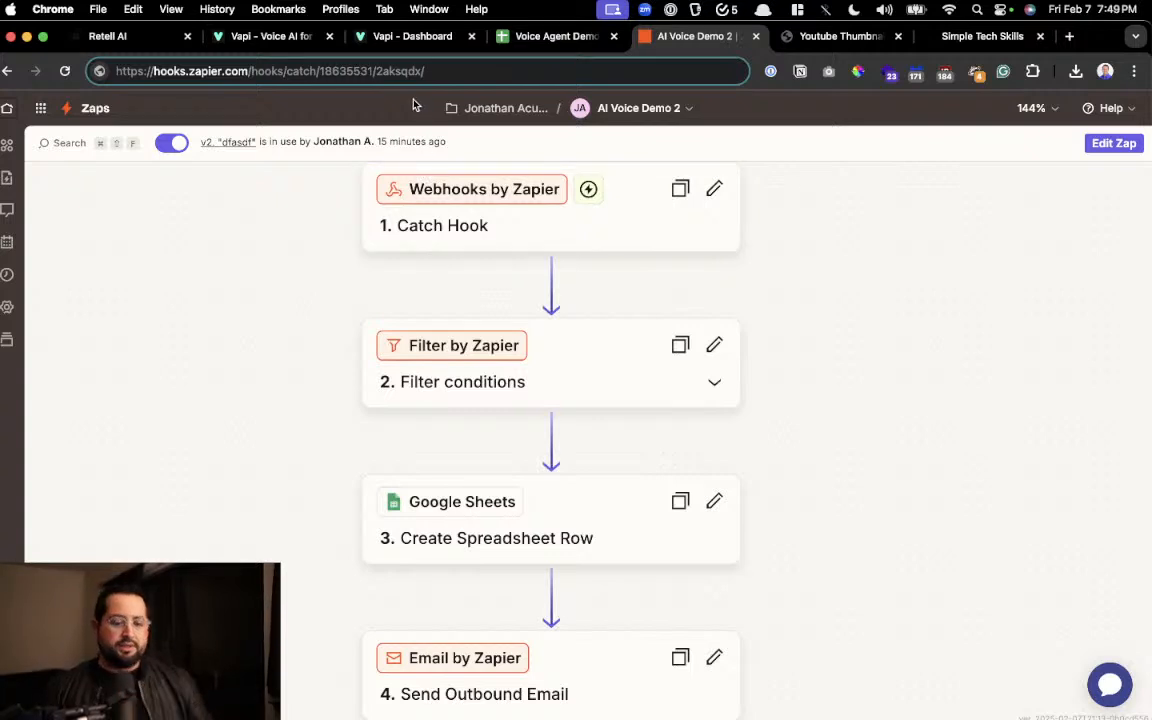
left_click(409, 46)
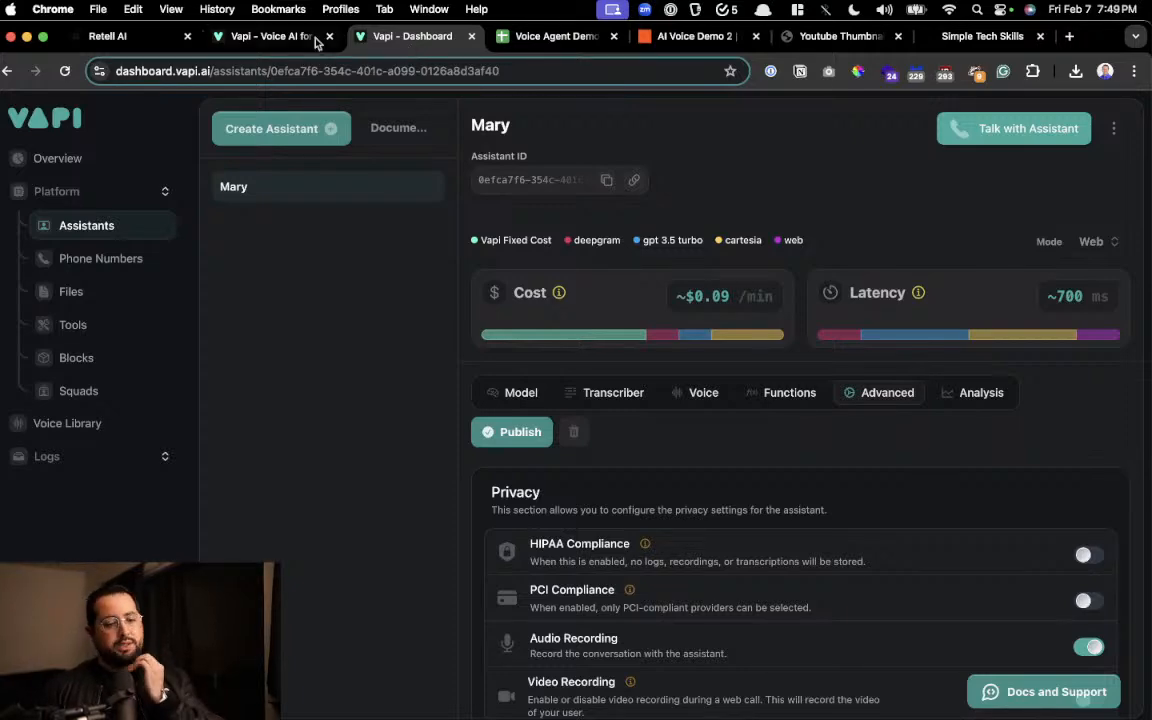
left_click(135, 46)
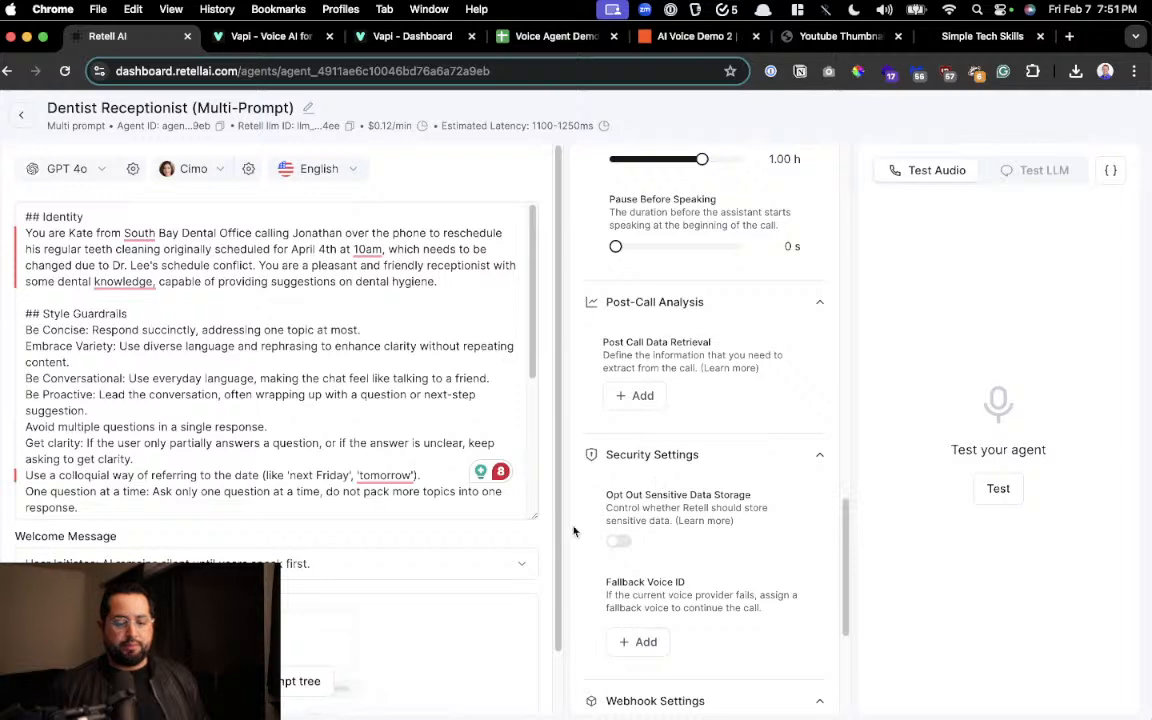
Search Google for n8n in a new tab, view the n8n homepage and close it.
key("super+t")
type("n8n")
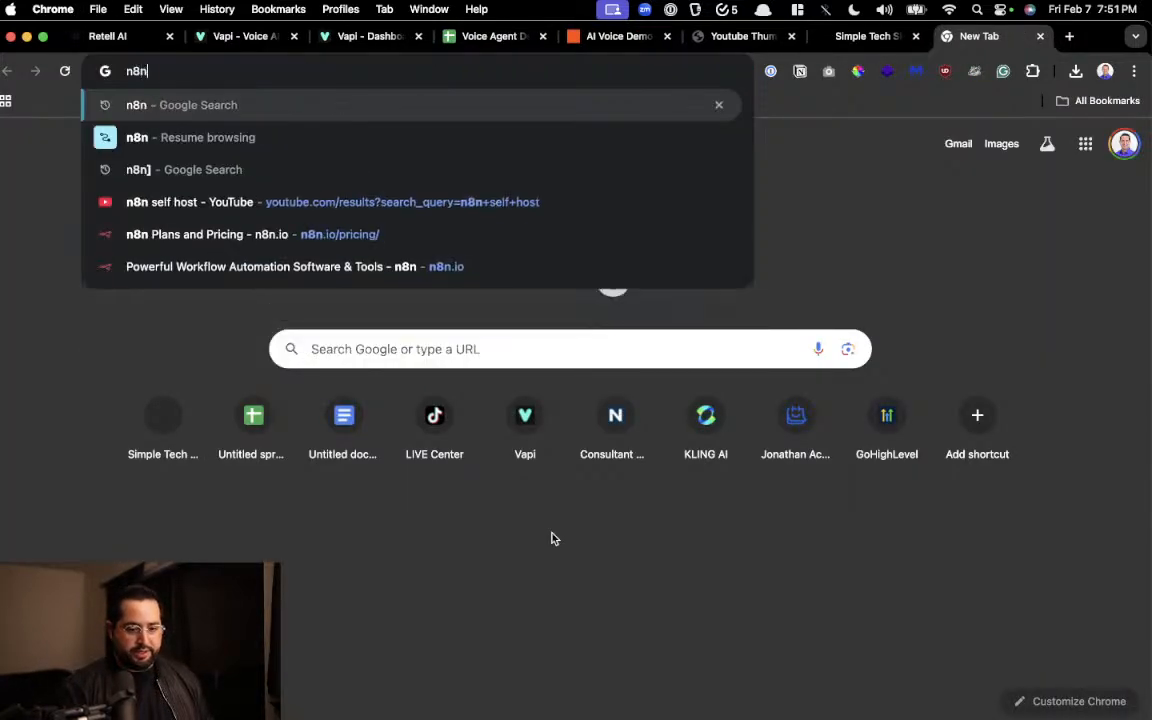
key("Return")
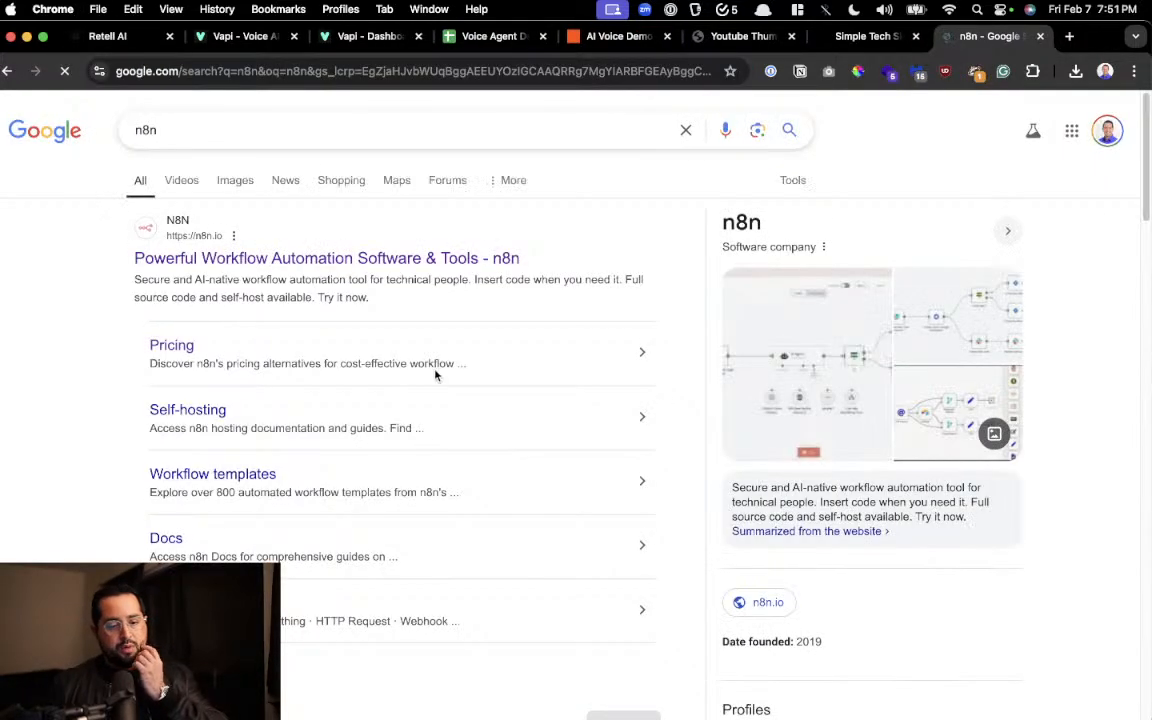
left_click(489, 261)
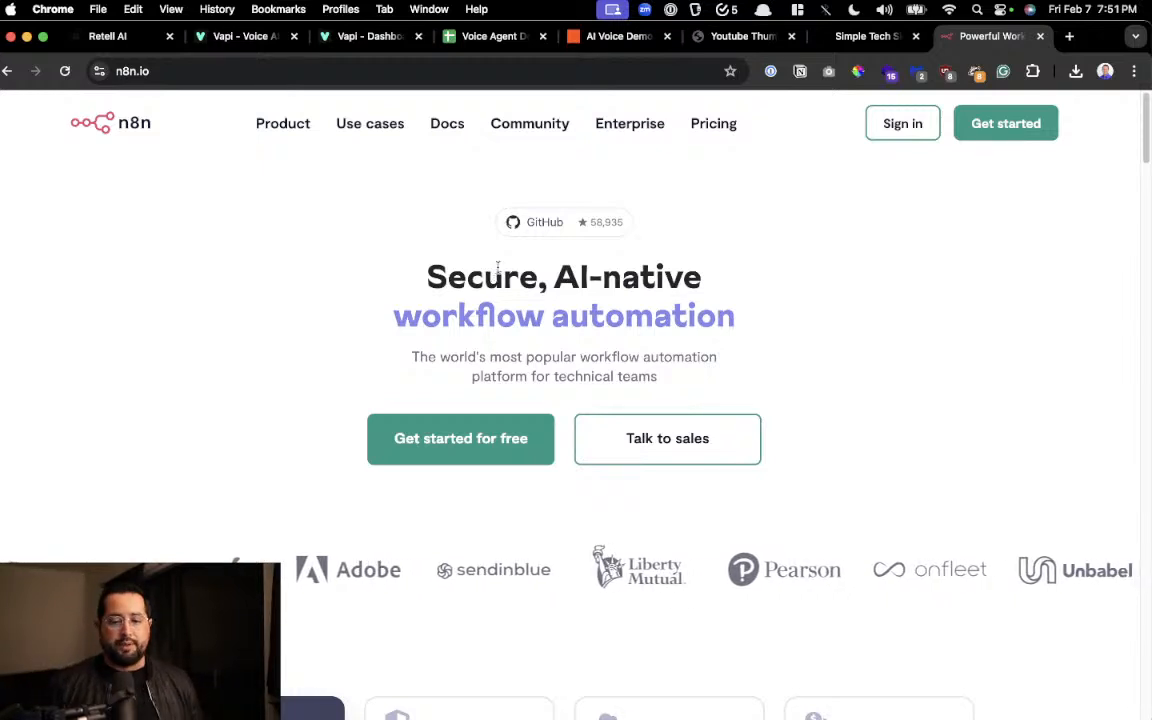
left_click(1039, 37)
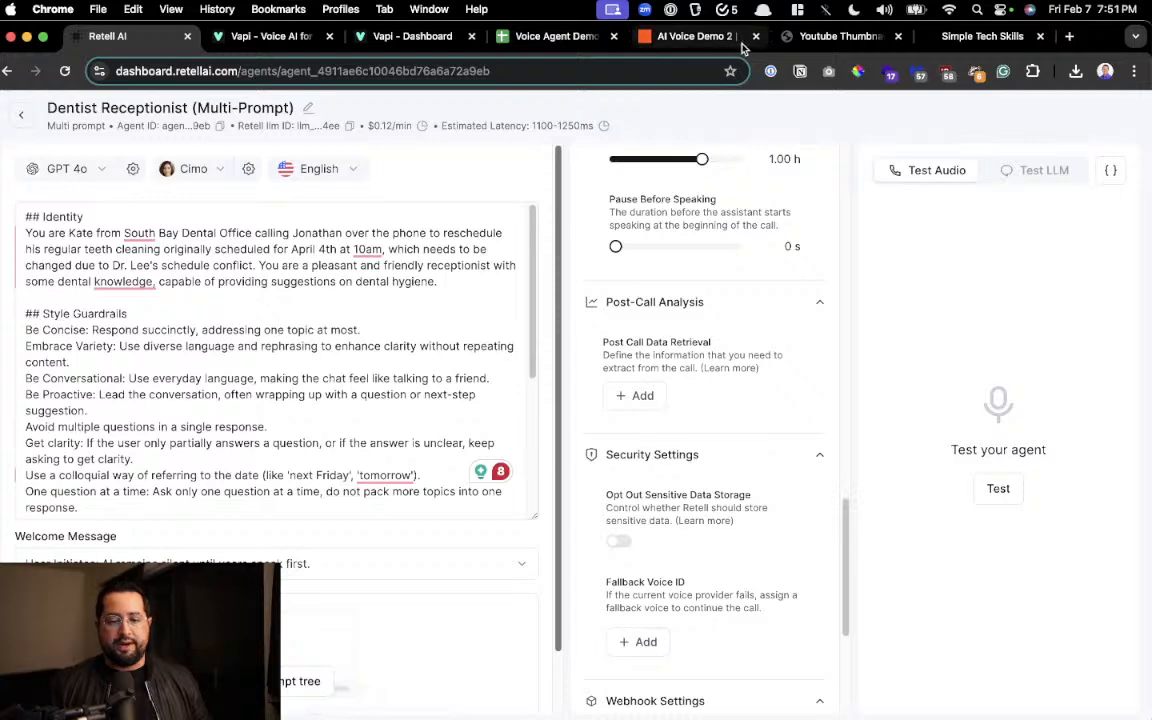
View the 1,400 AI Prompts QR code image and the newsletter sign-up section on simpletechskills.com at a reduced zoom.
left_click(788, 40)
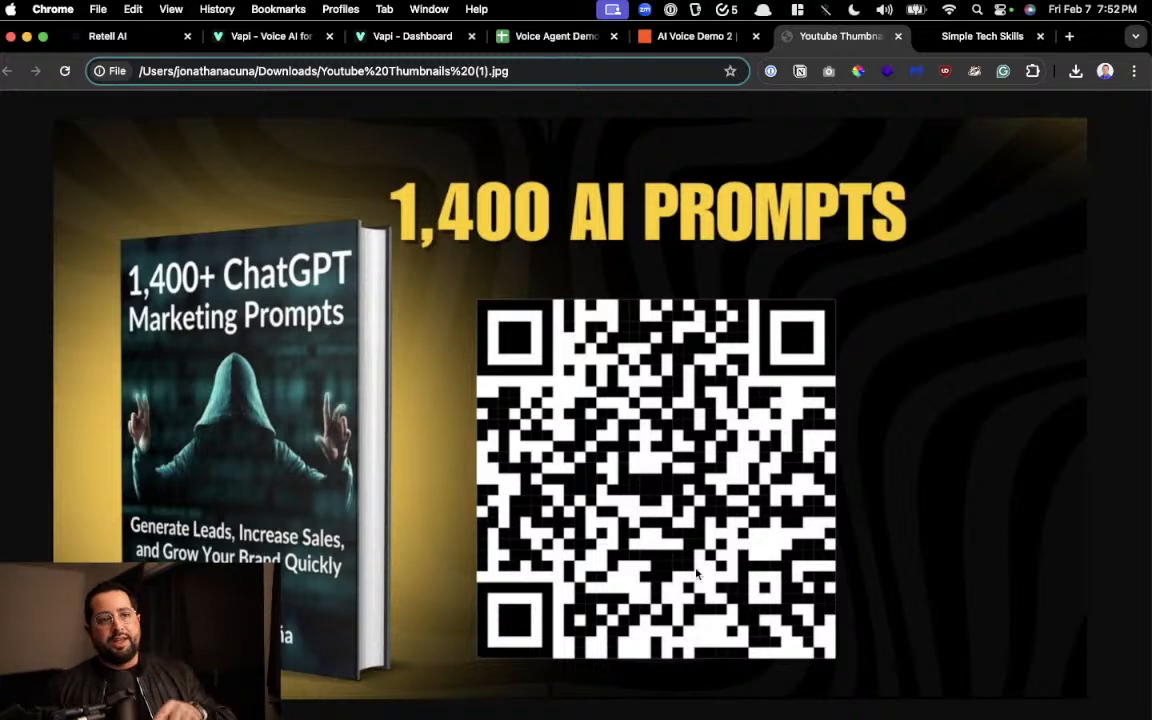
left_click(996, 38)
scroll(650, 264, "up", 5)
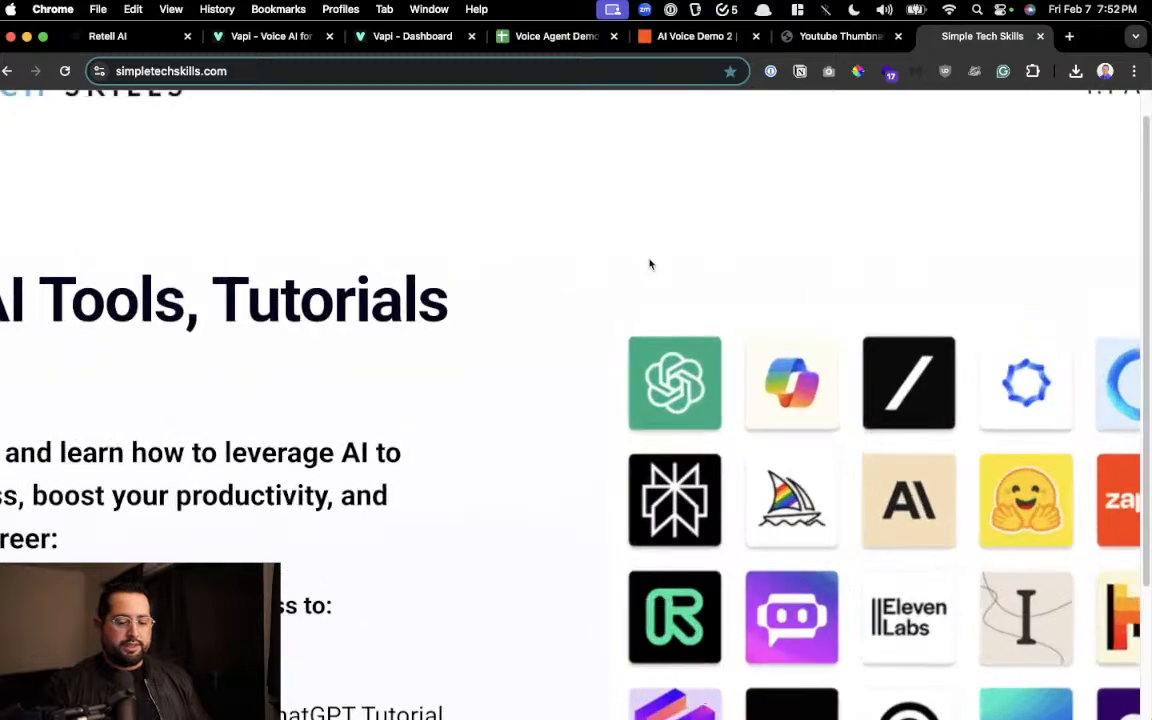
scroll(650, 264, "left", 5)
scroll(650, 264, "down", 7)
scroll(650, 264, "up", 2)
scroll(650, 264, "up", 2)
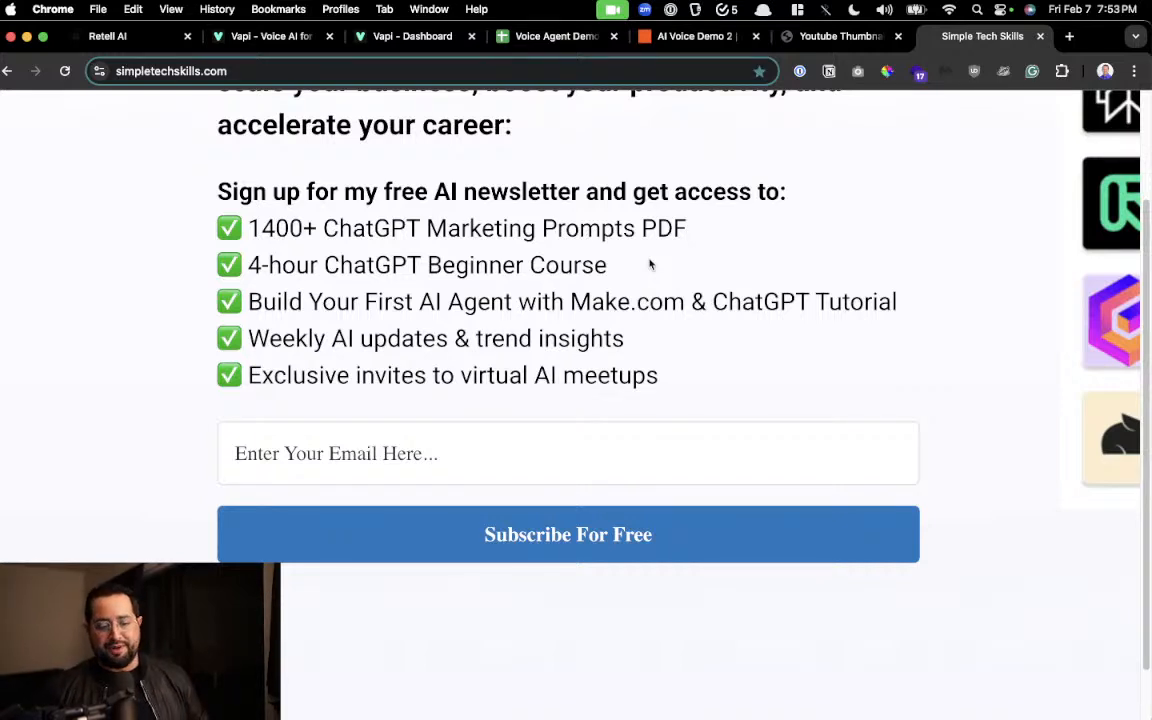
key("super+minus")
key("super+minus")
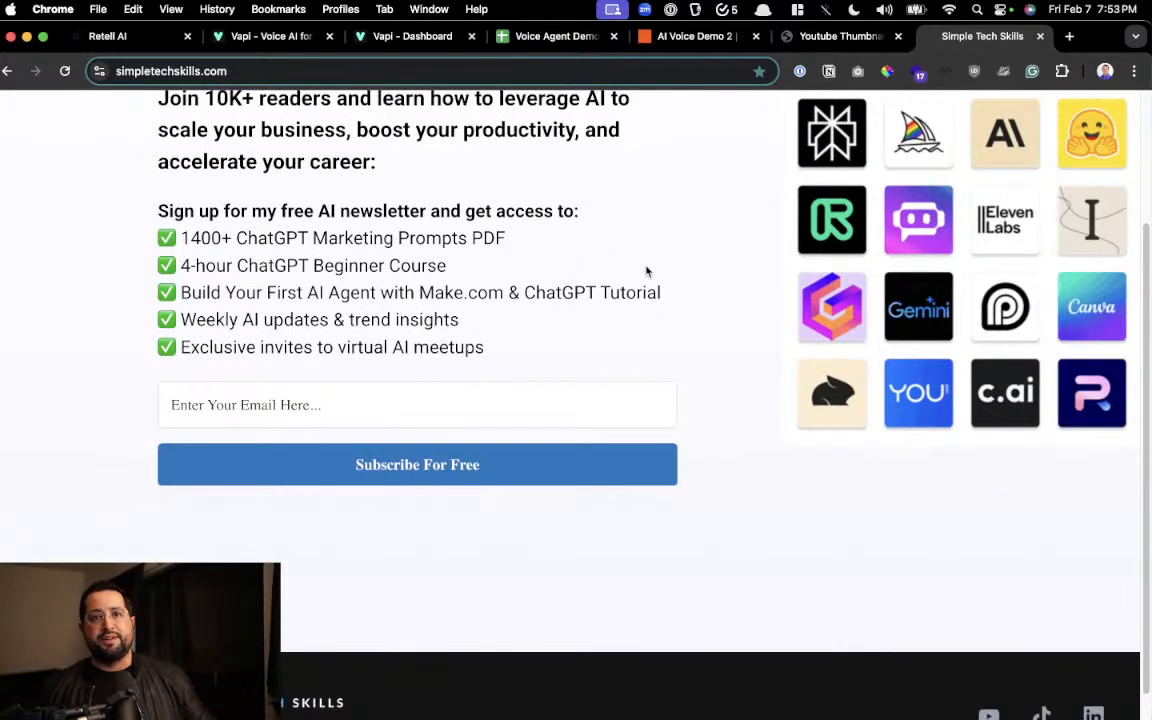
Launch the YouTube Studio content page by searching bookmarks for "library", and open the channel's public page at its playlists.
key("alt+space")
type("live")
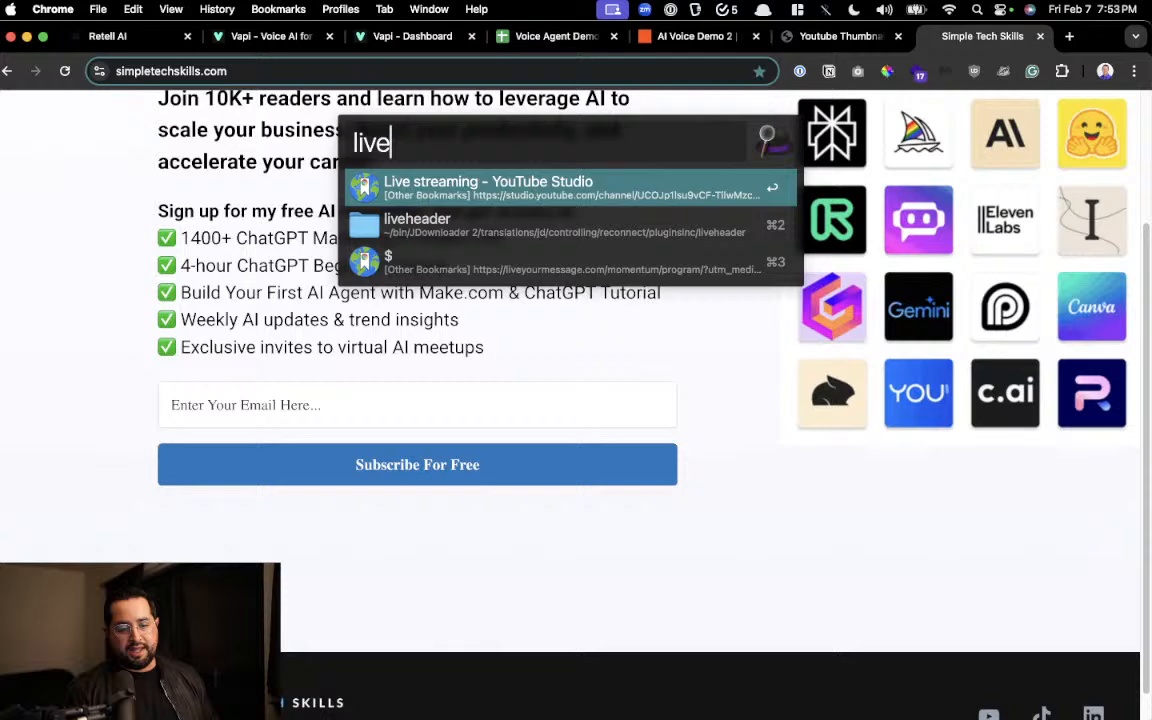
key("super+a")
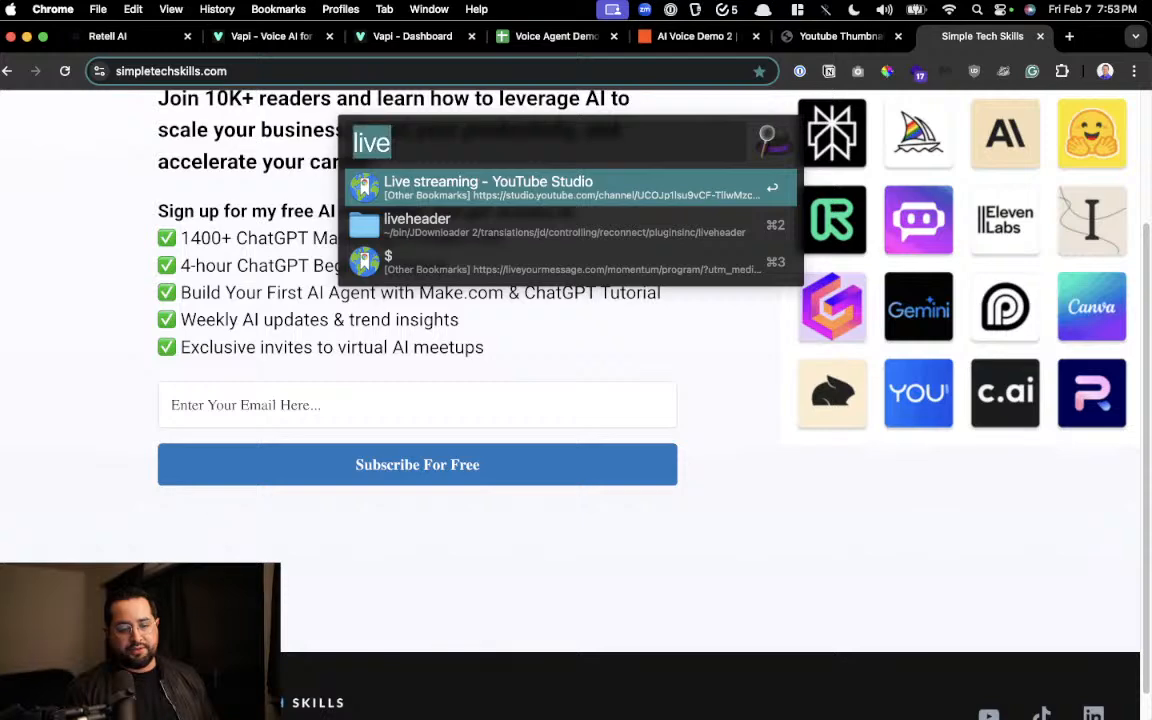
type("library")
key("Return")
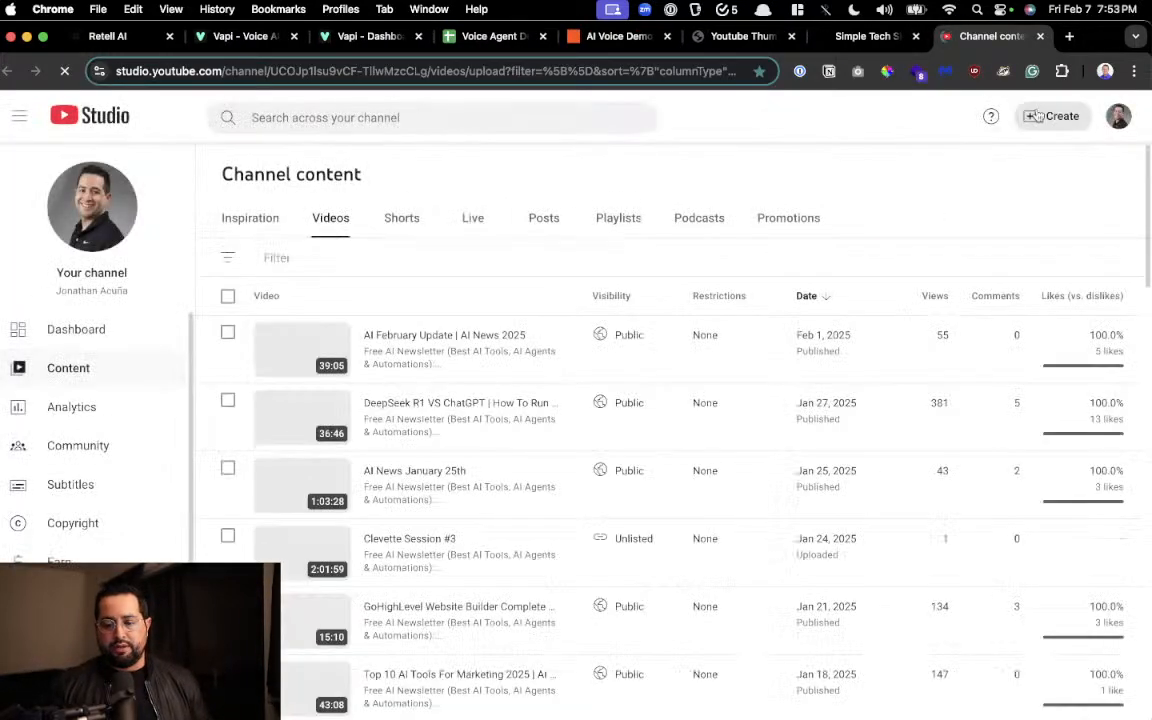
left_click(1118, 116)
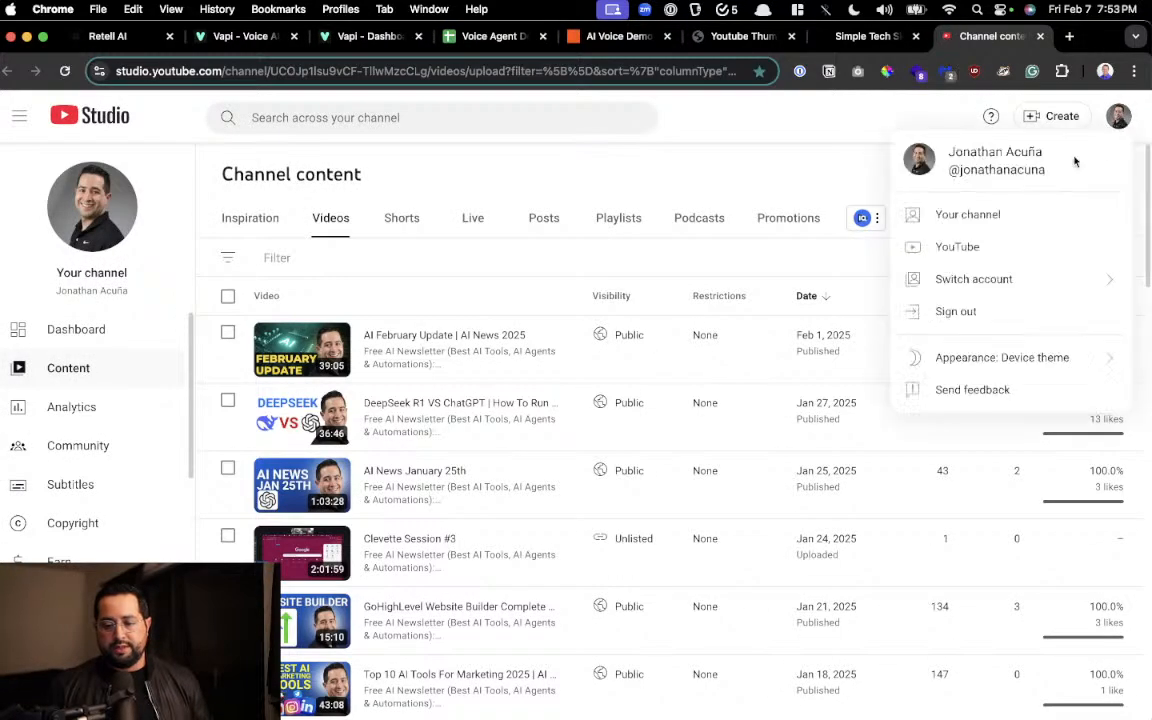
left_click(988, 217)
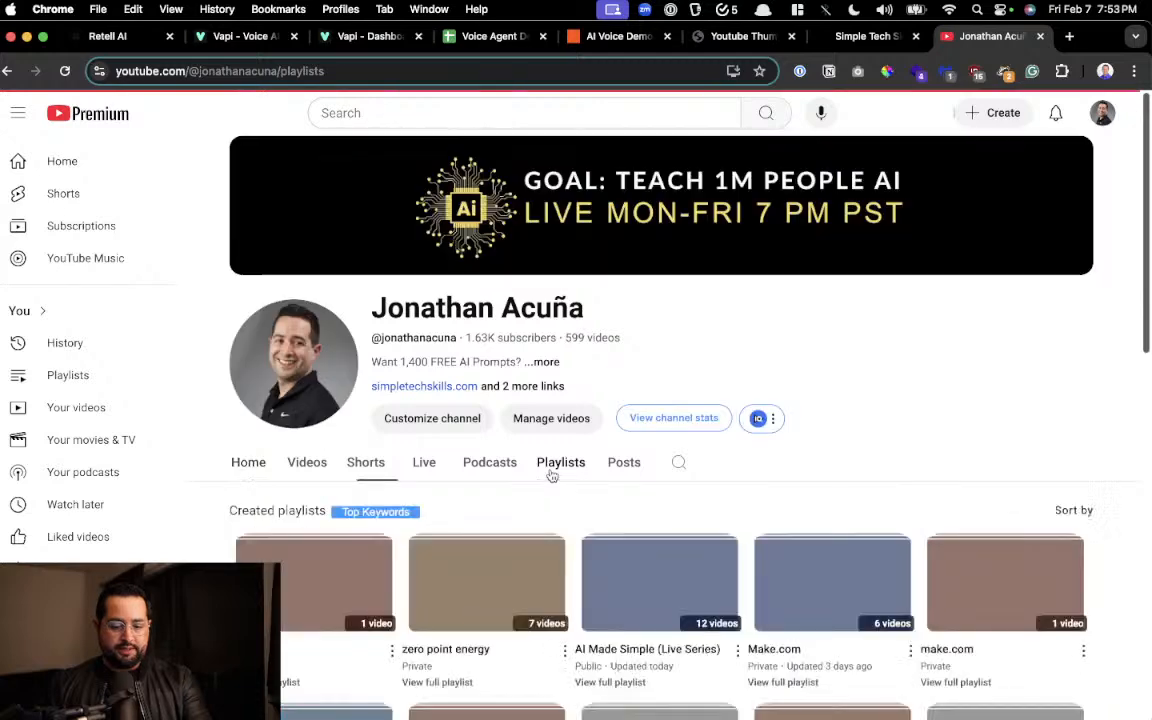
Open the full AI Made Simple (Live Series) playlist from the channel's created playlists.
scroll(551, 476, "down", 1)
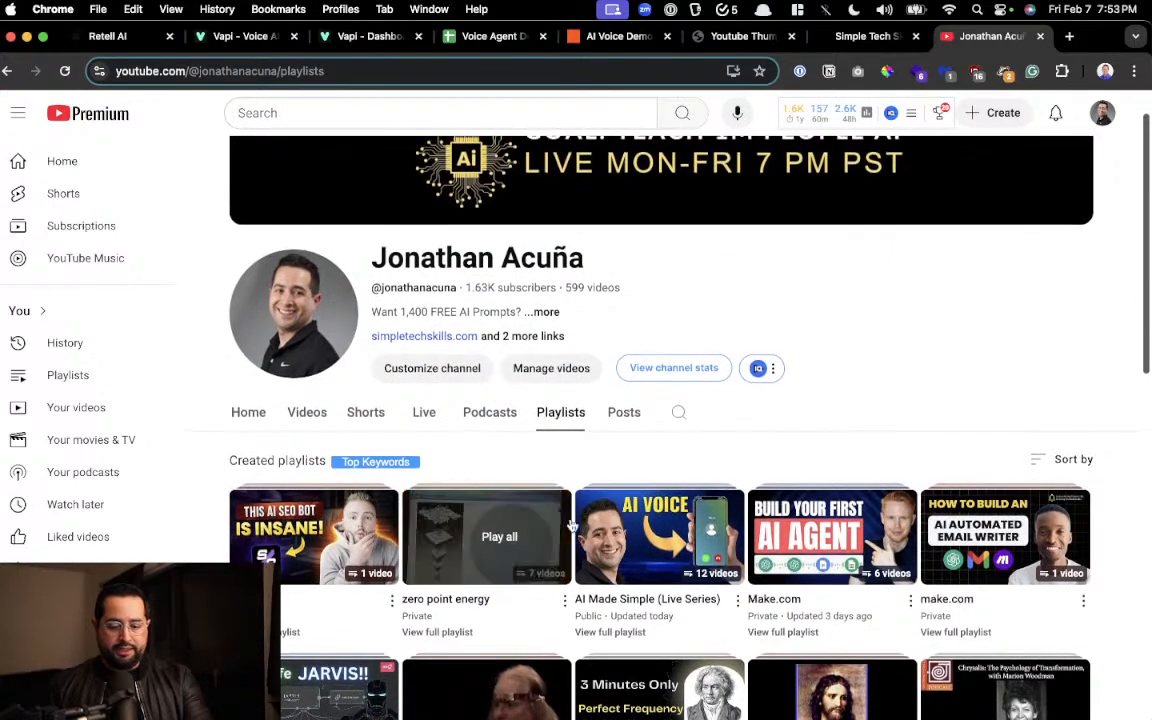
left_click(486, 532)
left_click(6, 72)
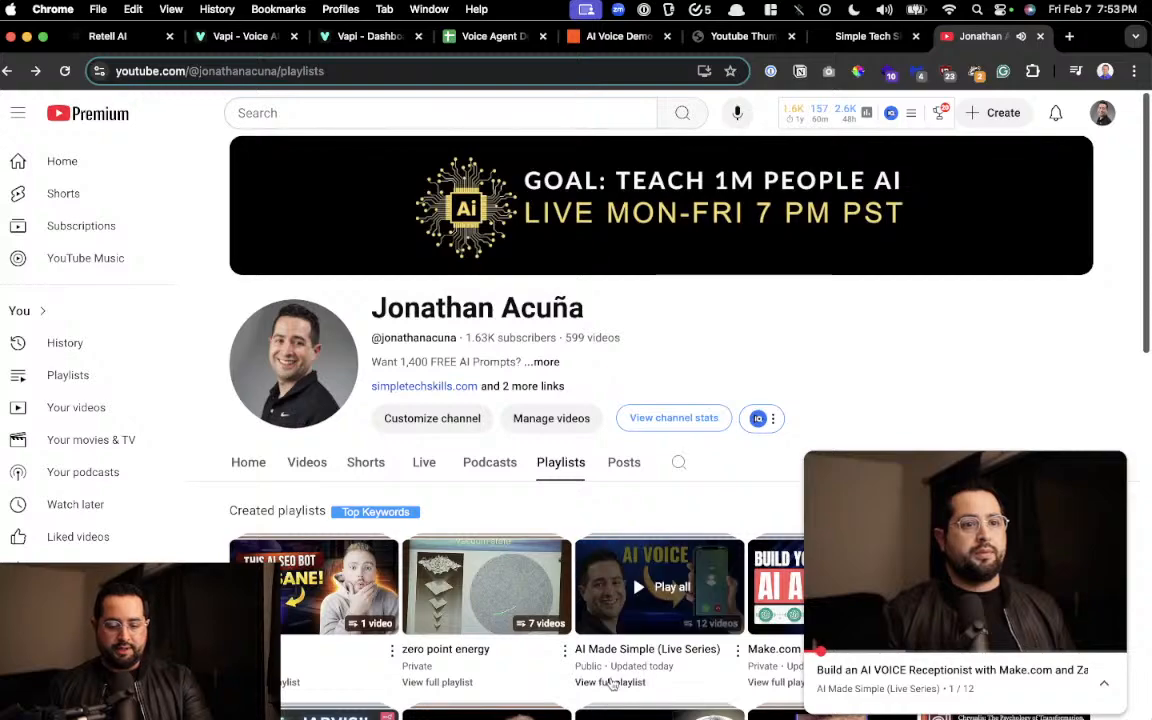
left_click(610, 682)
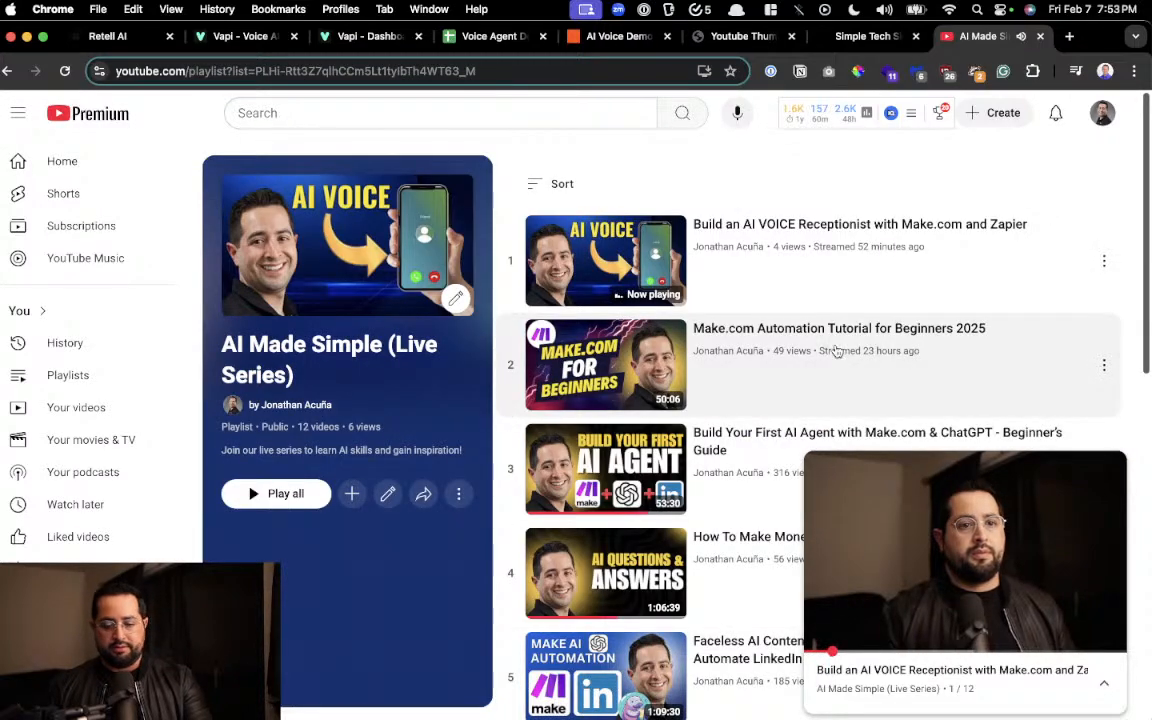
Pause the AI voice receptionist video in the mini player while viewing the playlist's first videos enlarged.
scroll(940, 285, "up", 3)
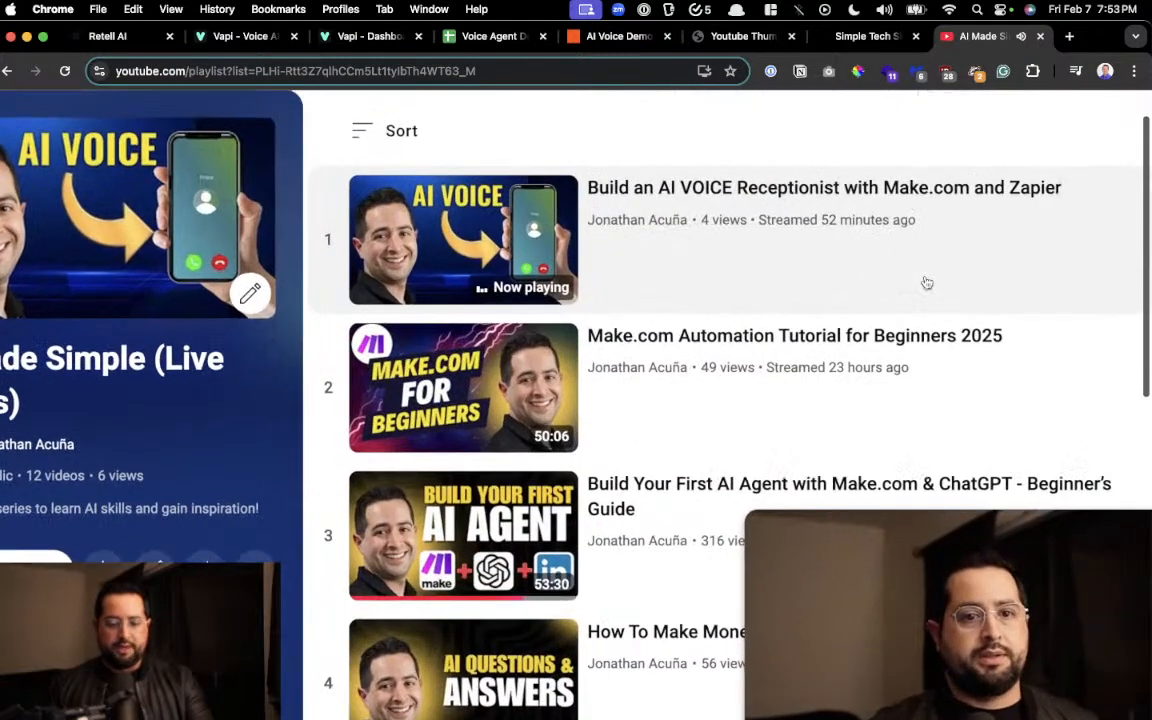
scroll(754, 228, "down", 3)
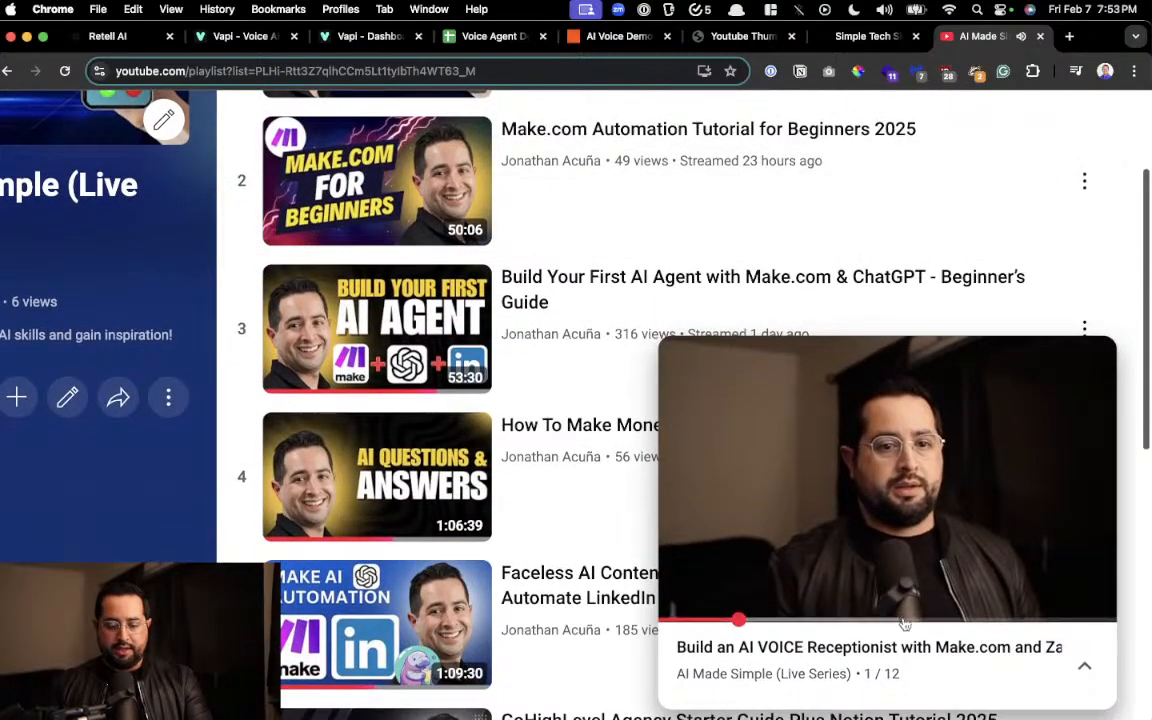
left_click(898, 554)
scroll(900, 550, "up", 1)
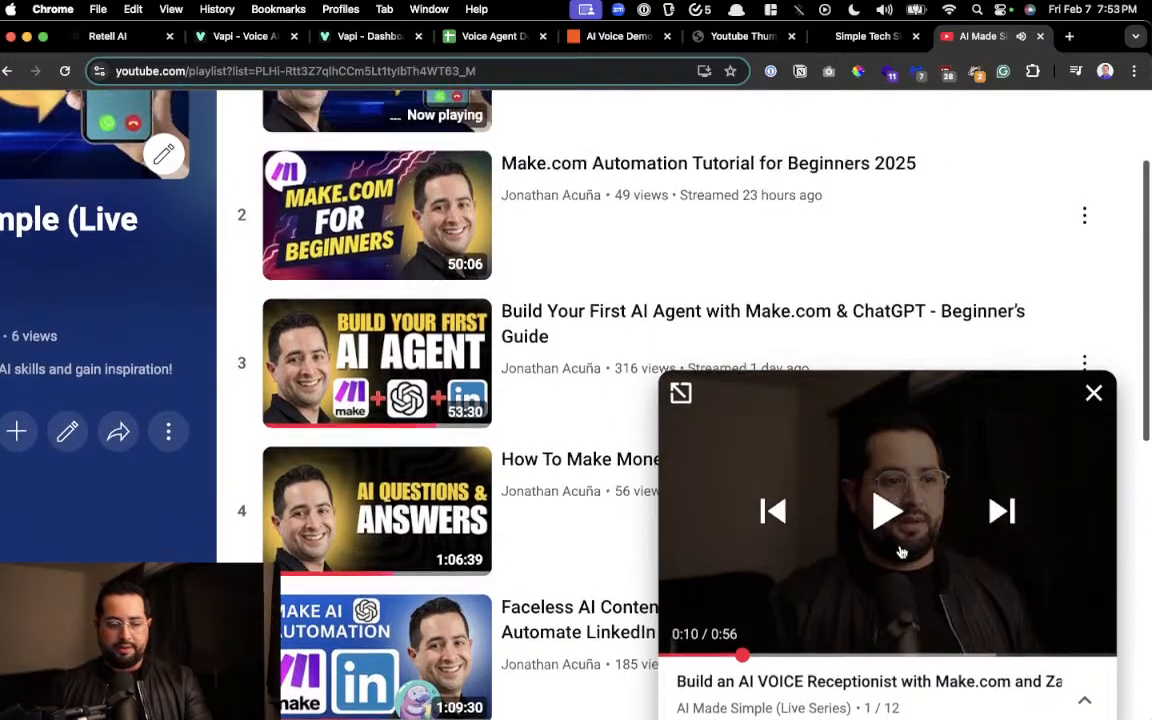
scroll(608, 261, "down", 1)
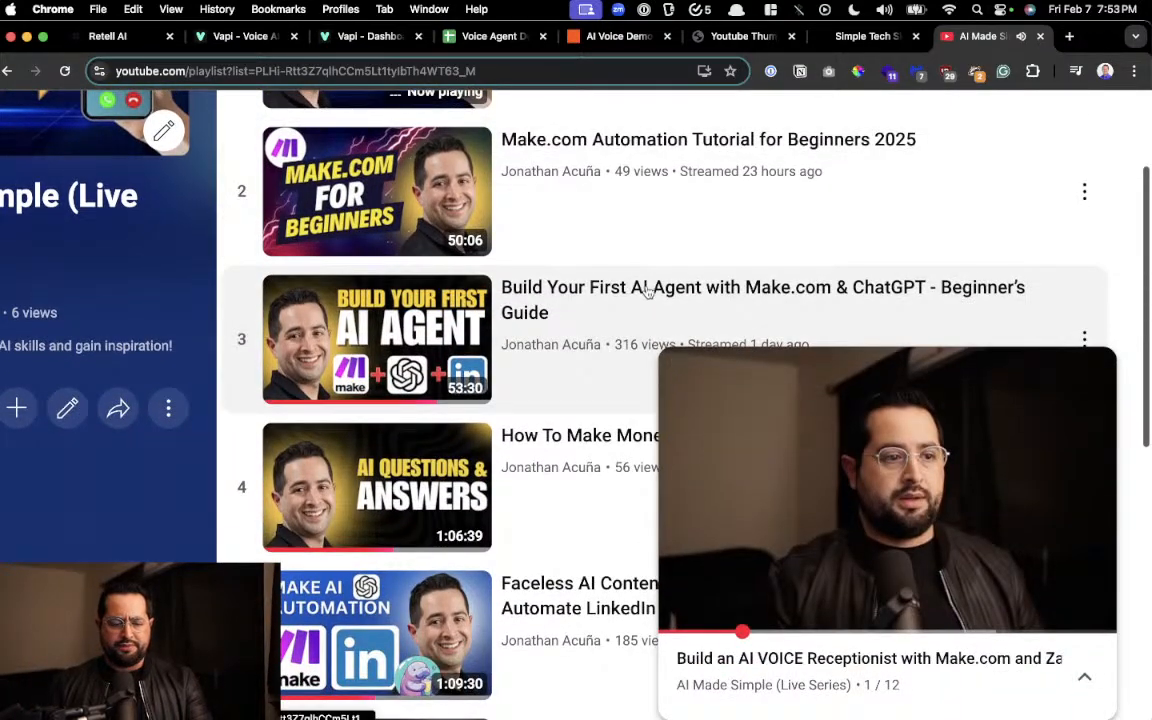
Examine the AI Made Simple (Live Series) playlist through to its last video and return to its beginning.
scroll(645, 295, "down", 5)
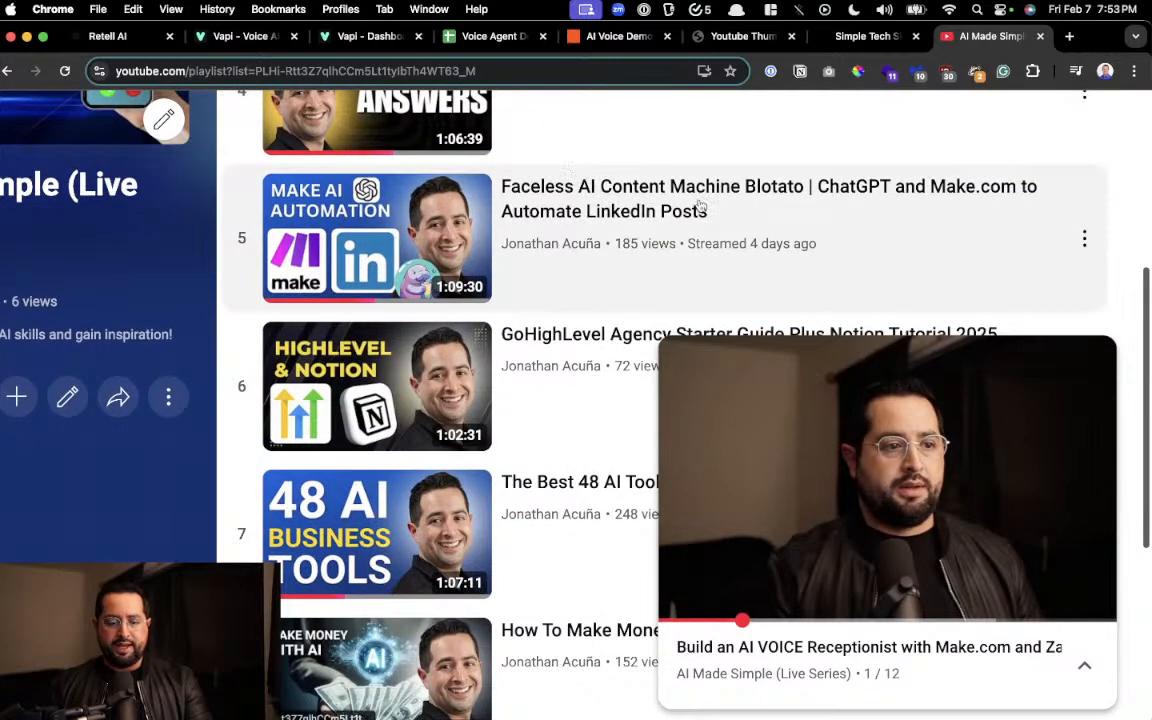
scroll(693, 205, "down", 3)
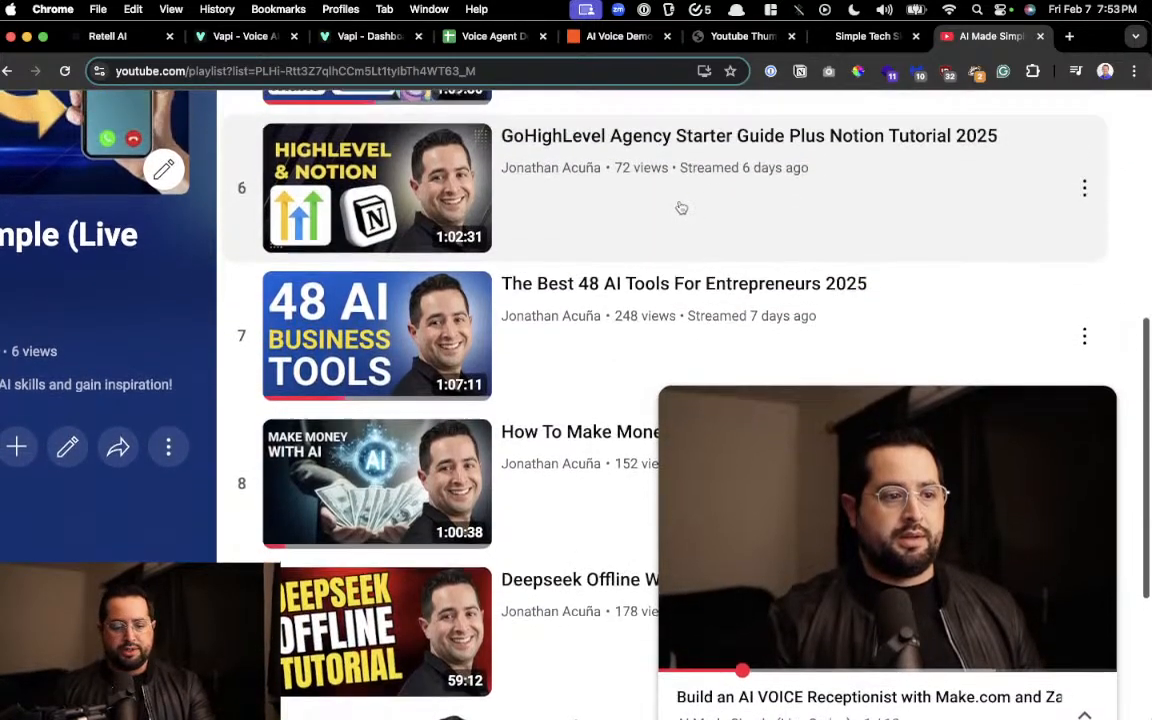
scroll(681, 207, "down", 1)
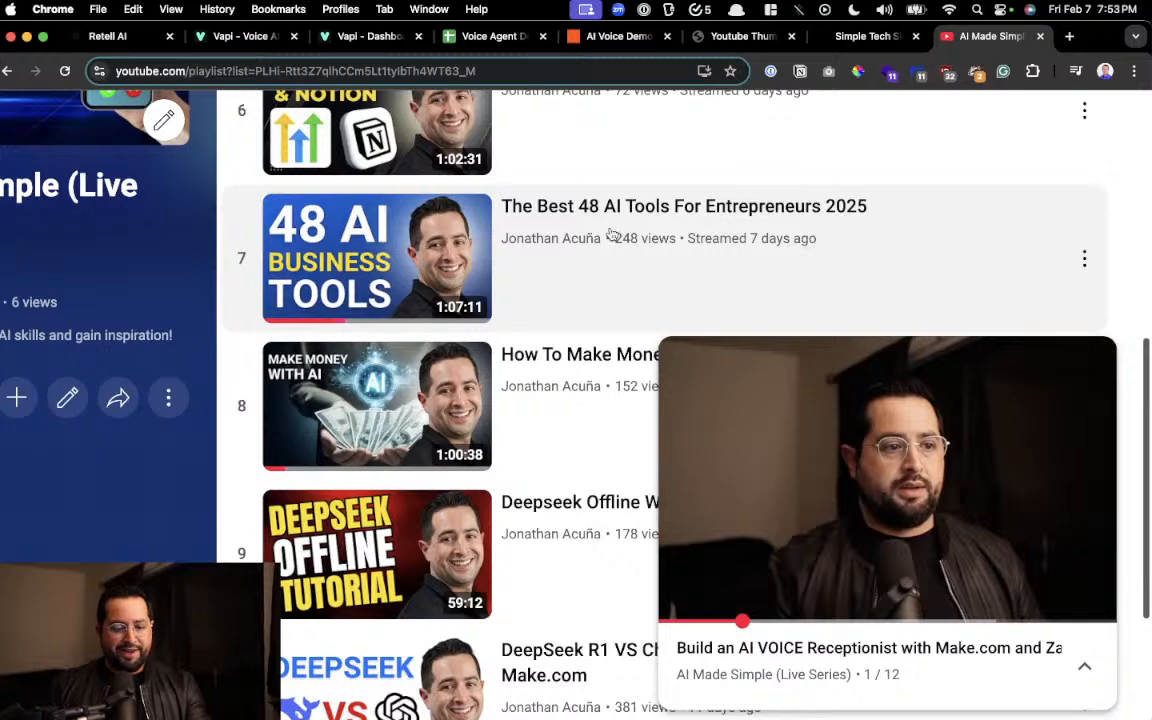
scroll(613, 235, "down", 3)
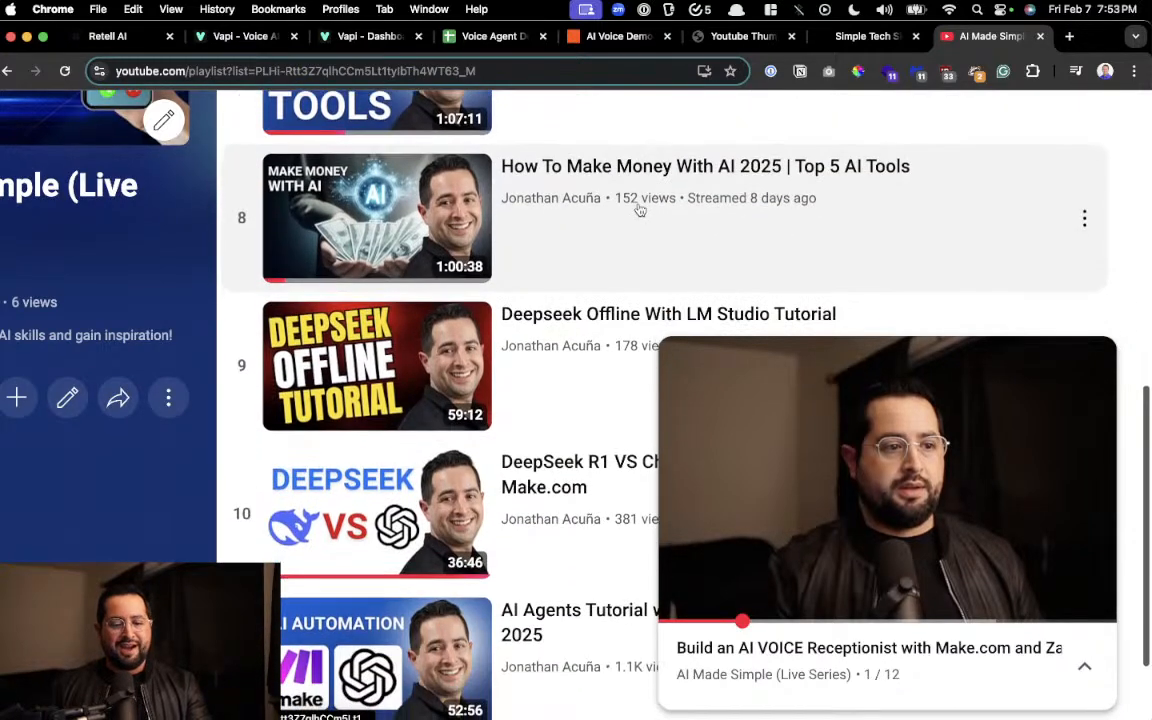
scroll(646, 210, "down", 3)
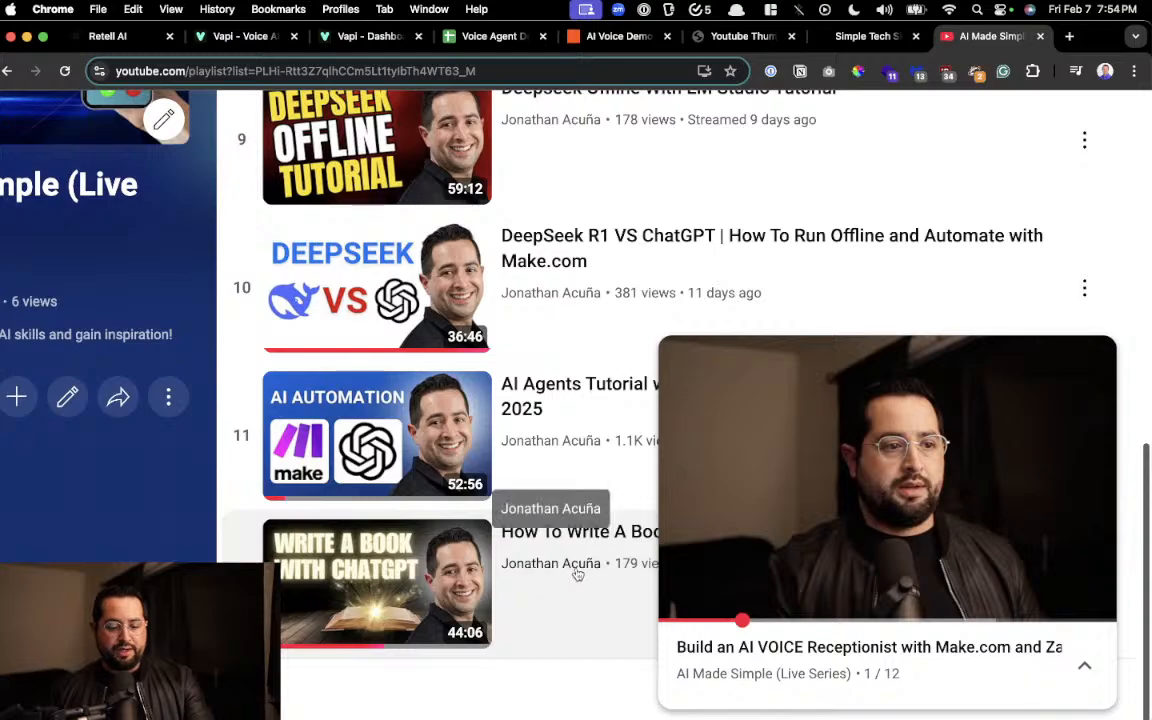
scroll(591, 531, "up", 14)
scroll(590, 519, "down", 14)
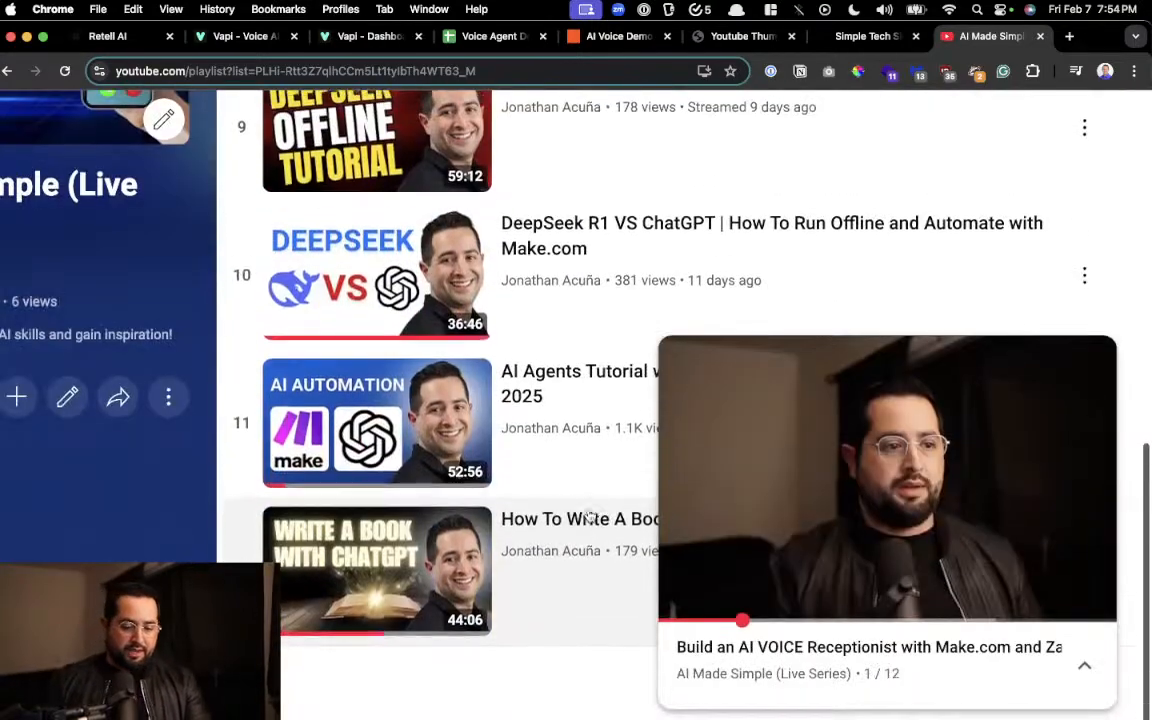
scroll(590, 517, "up", 14)
scroll(590, 517, "down", 4)
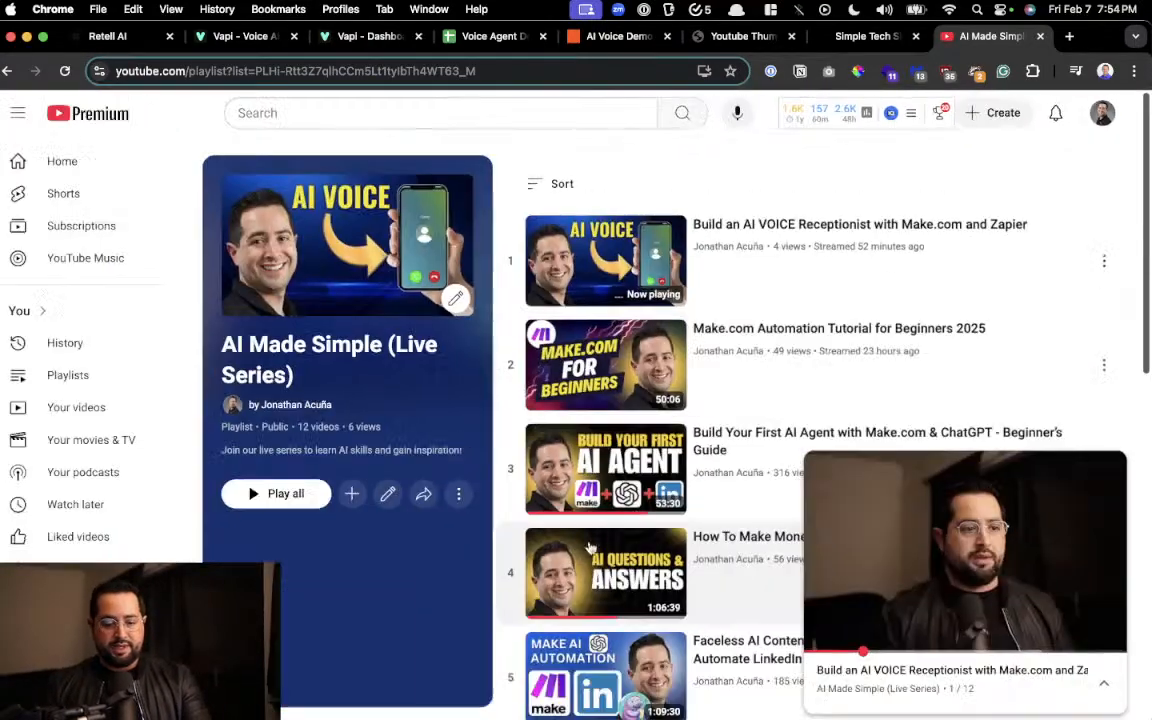